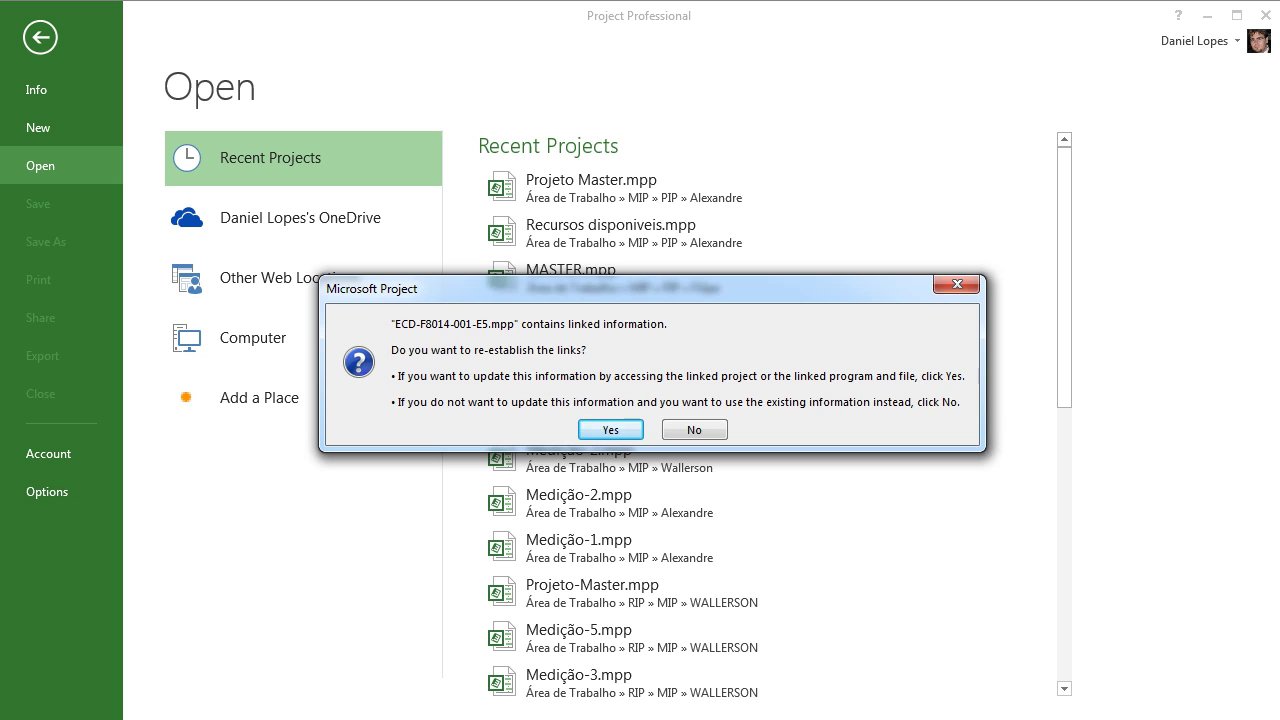
Step: Open ECD-F8014-001-E5.mpp without re-establishing its links and without opening other files
left_click(694, 430)
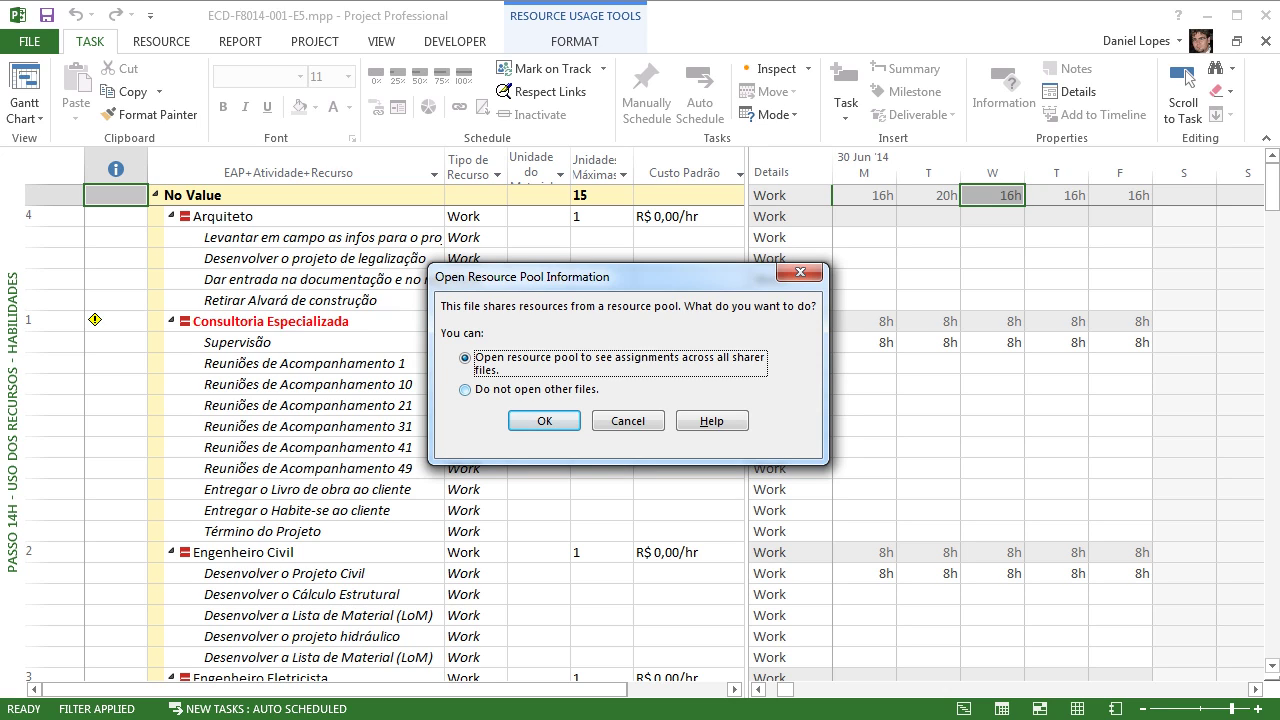
left_click(500, 389)
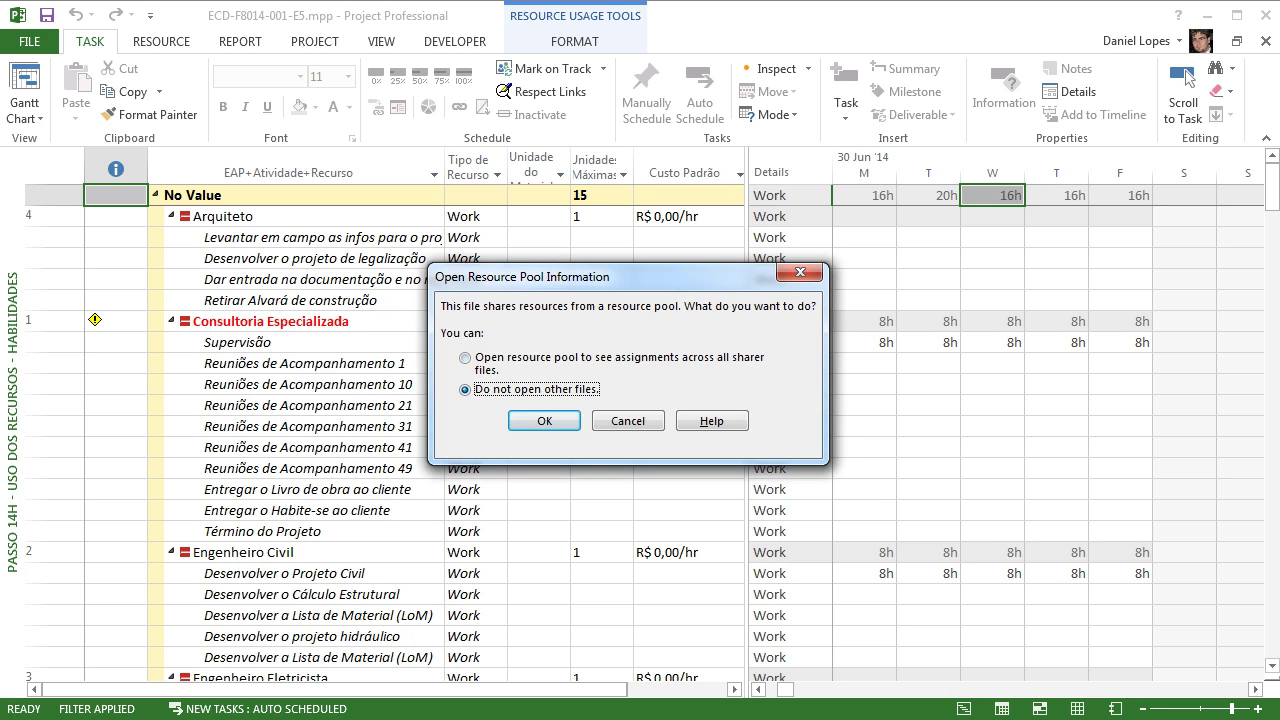
key("Return")
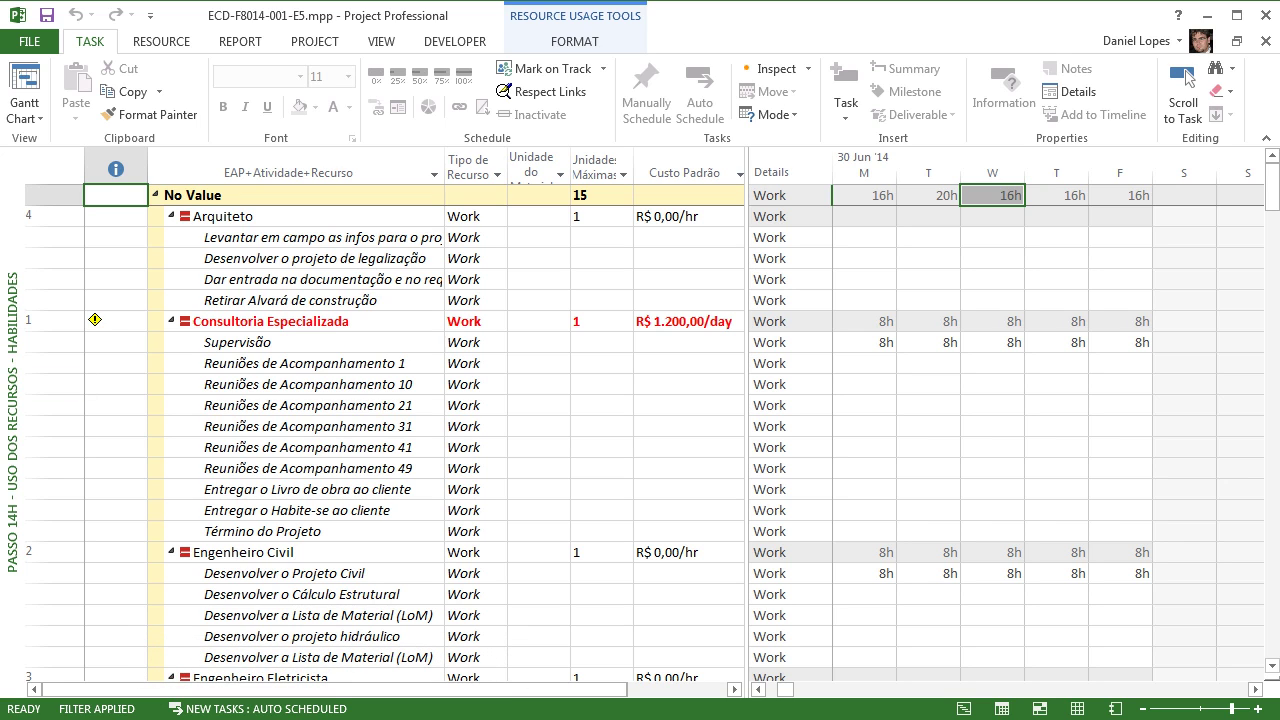
Step: Switch to the "Passo 07 - Cronograma do Projeto" view and widen the Gantt chart area so the table ends just after the WBS column
right_click(12, 422)
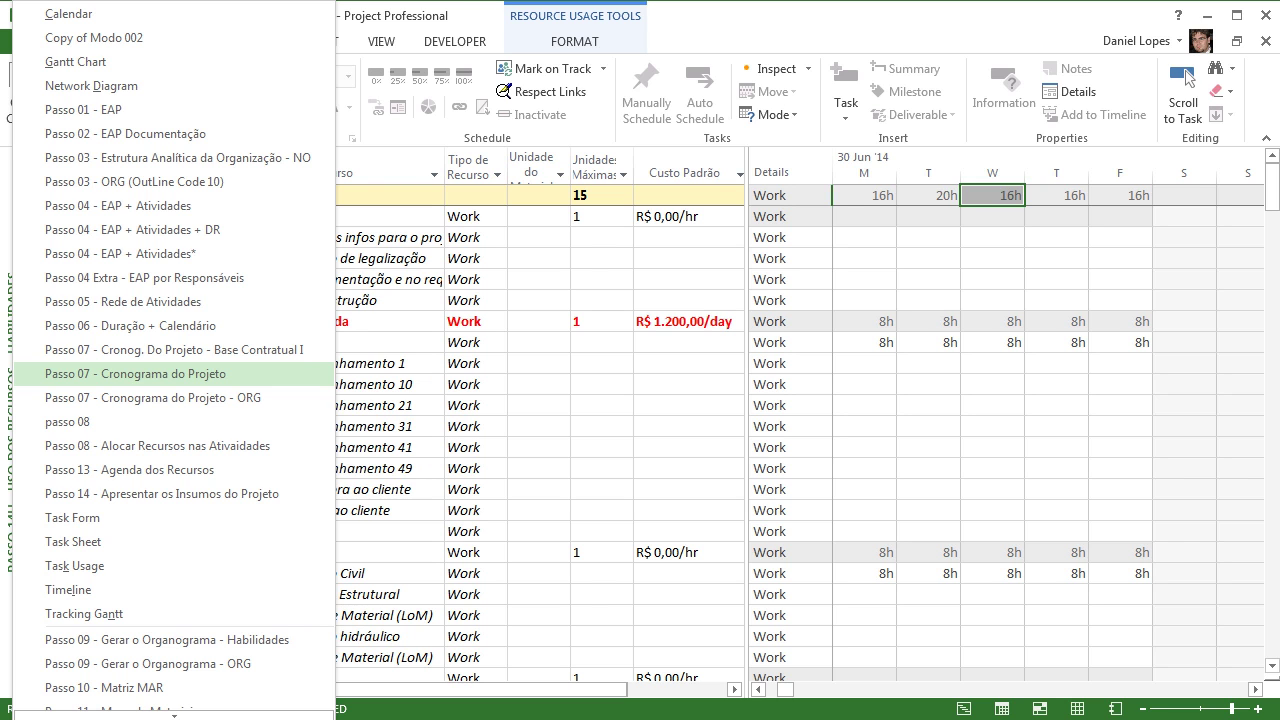
left_click(135, 373)
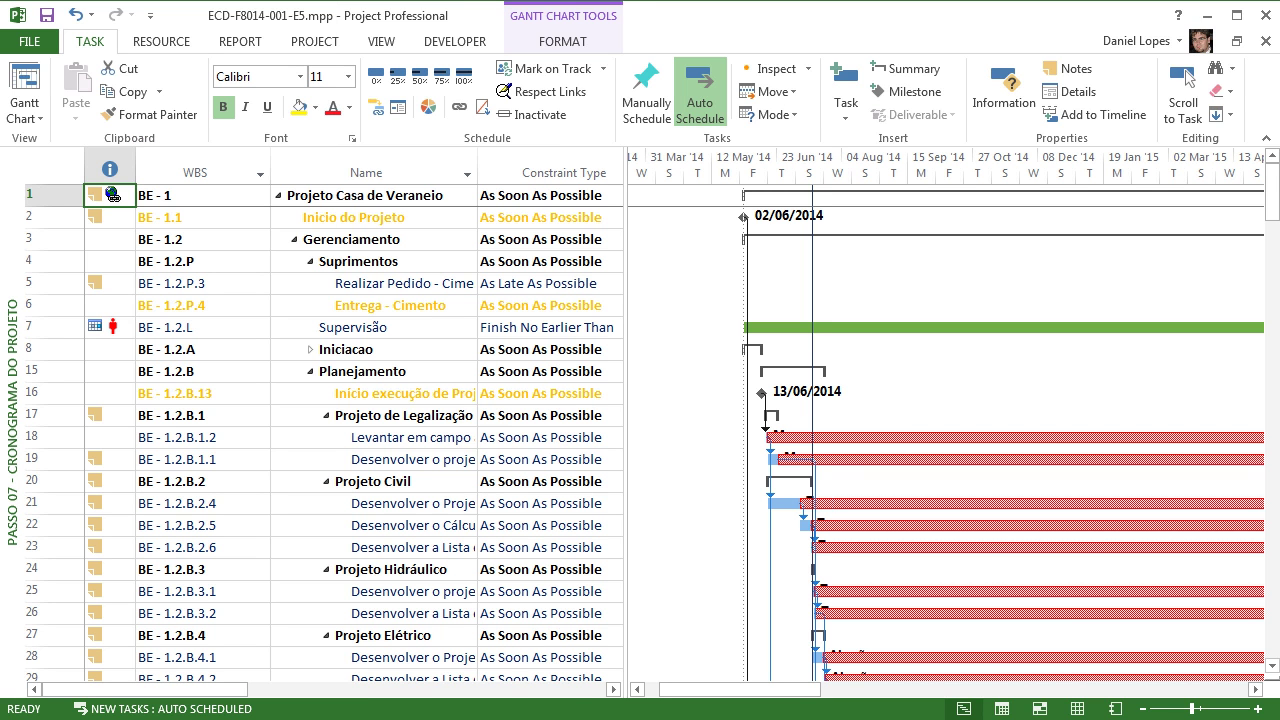
left_click_drag(625, 400, 354, 400)
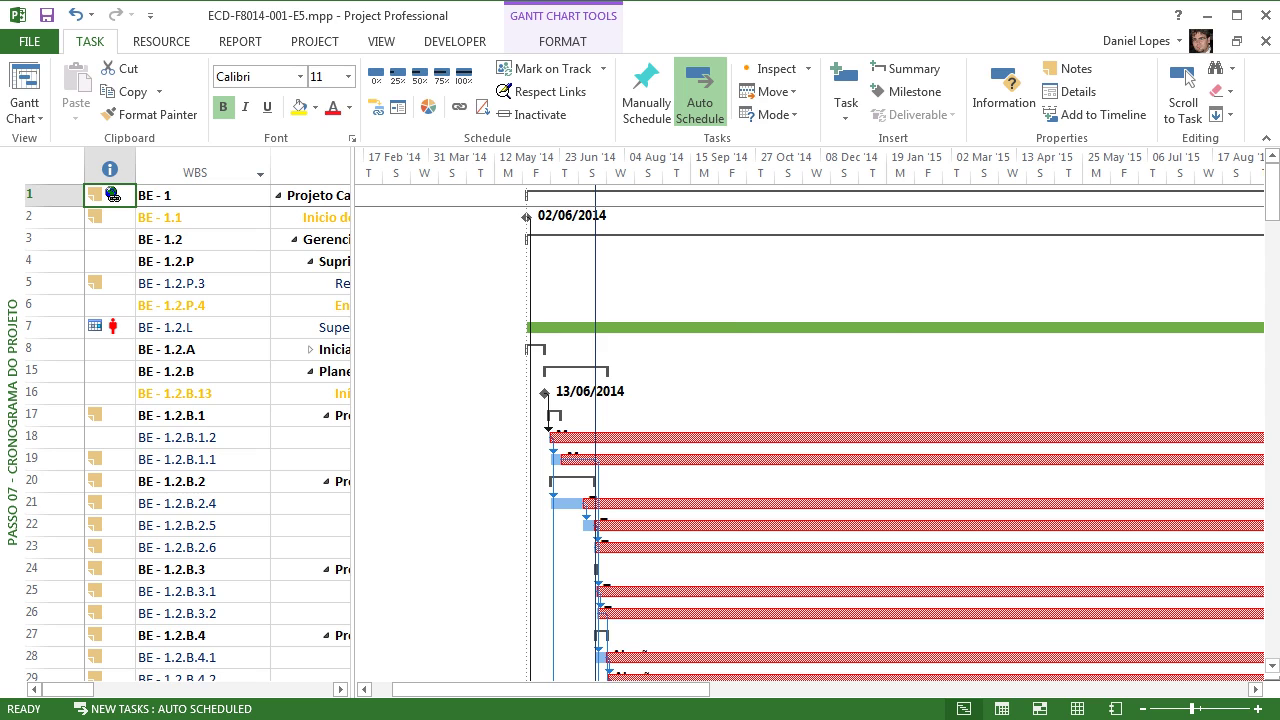
Step: Zoom the Gantt chart timescale out to fit the entire project
right_click(731, 218)
right_click(729, 160)
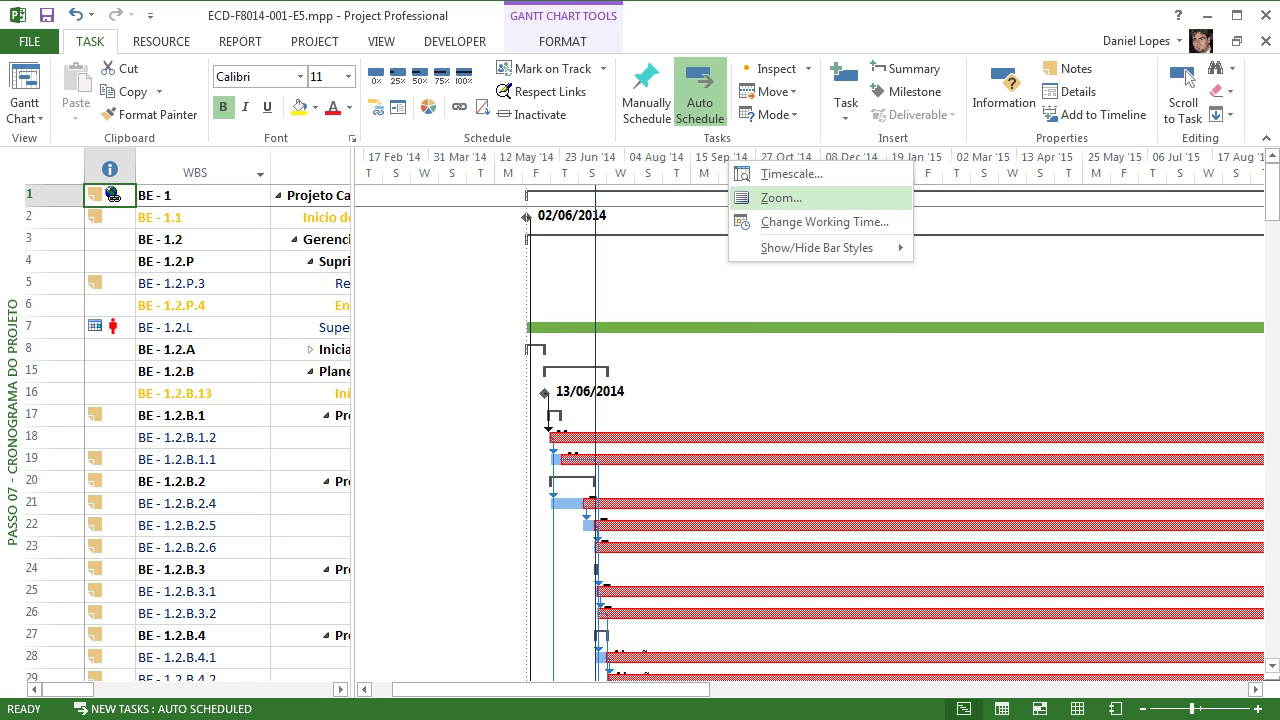
left_click(775, 194)
left_click(556, 400)
left_click(637, 462)
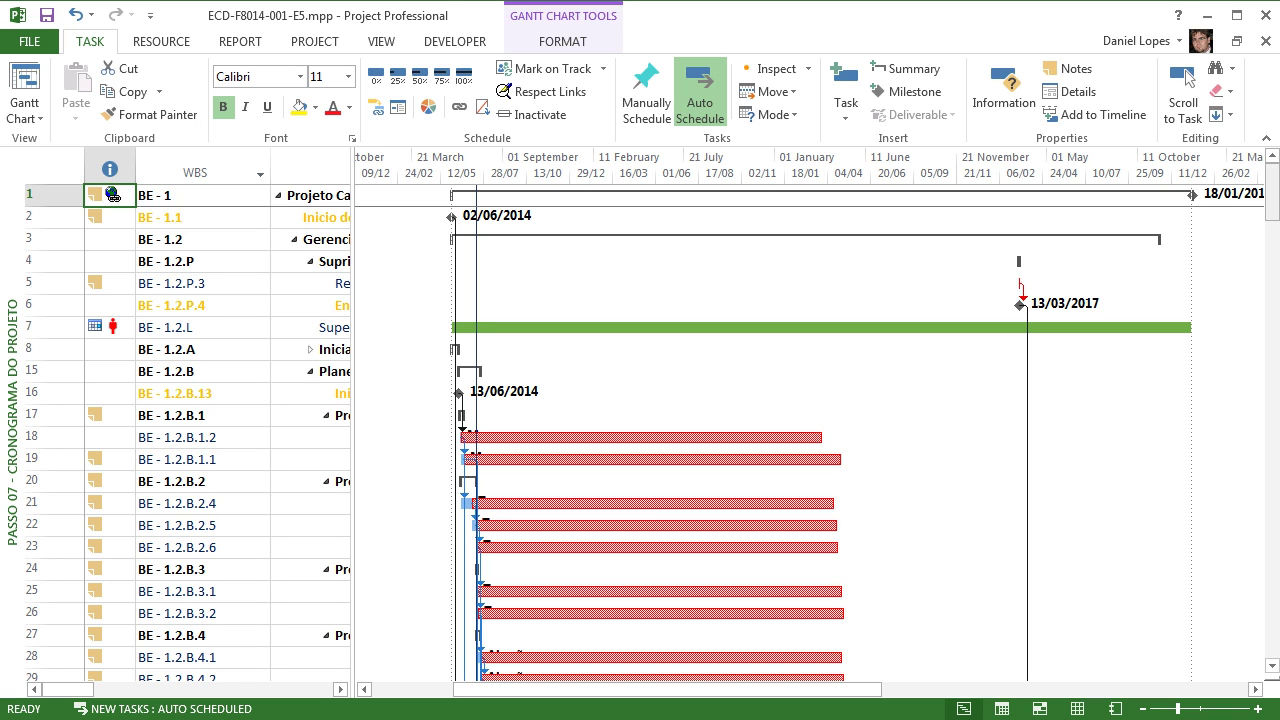
Step: Examine the Gantt bars and their dates across the whole schedule, from the first task to the Administration phase
scroll(640, 430, "down", 3)
scroll(640, 430, "up", 3)
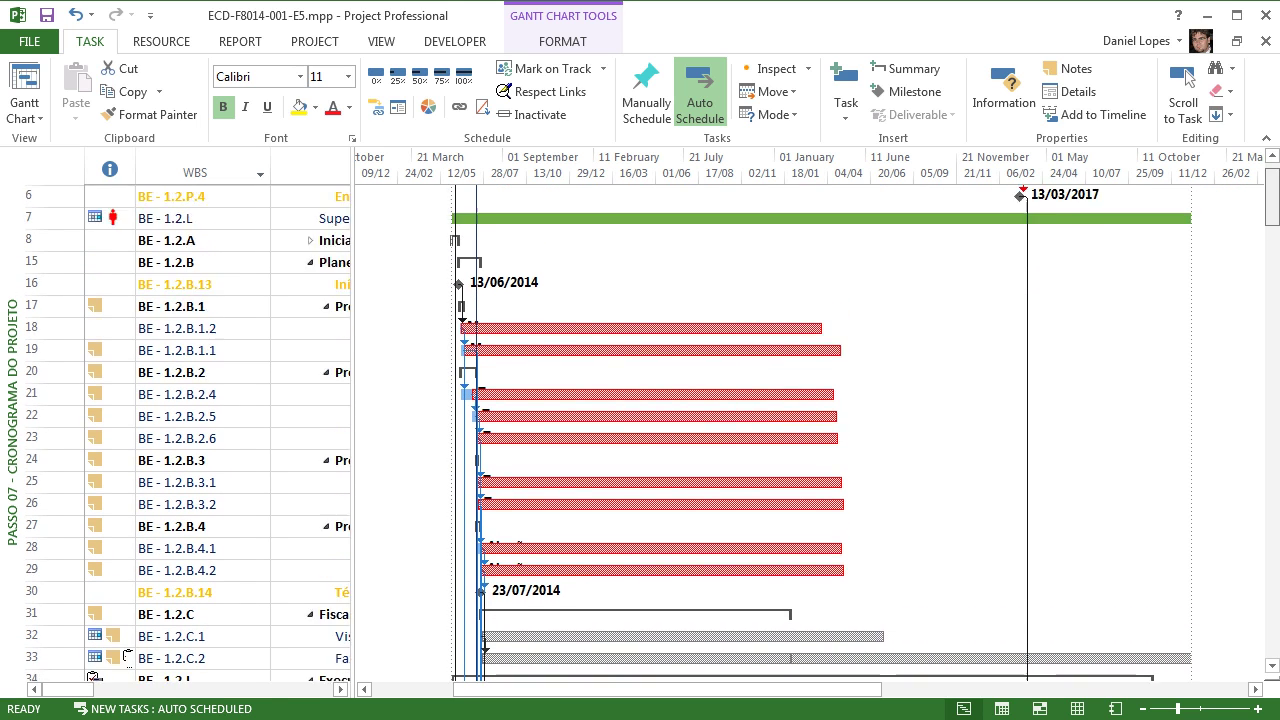
scroll(640, 430, "down", 15)
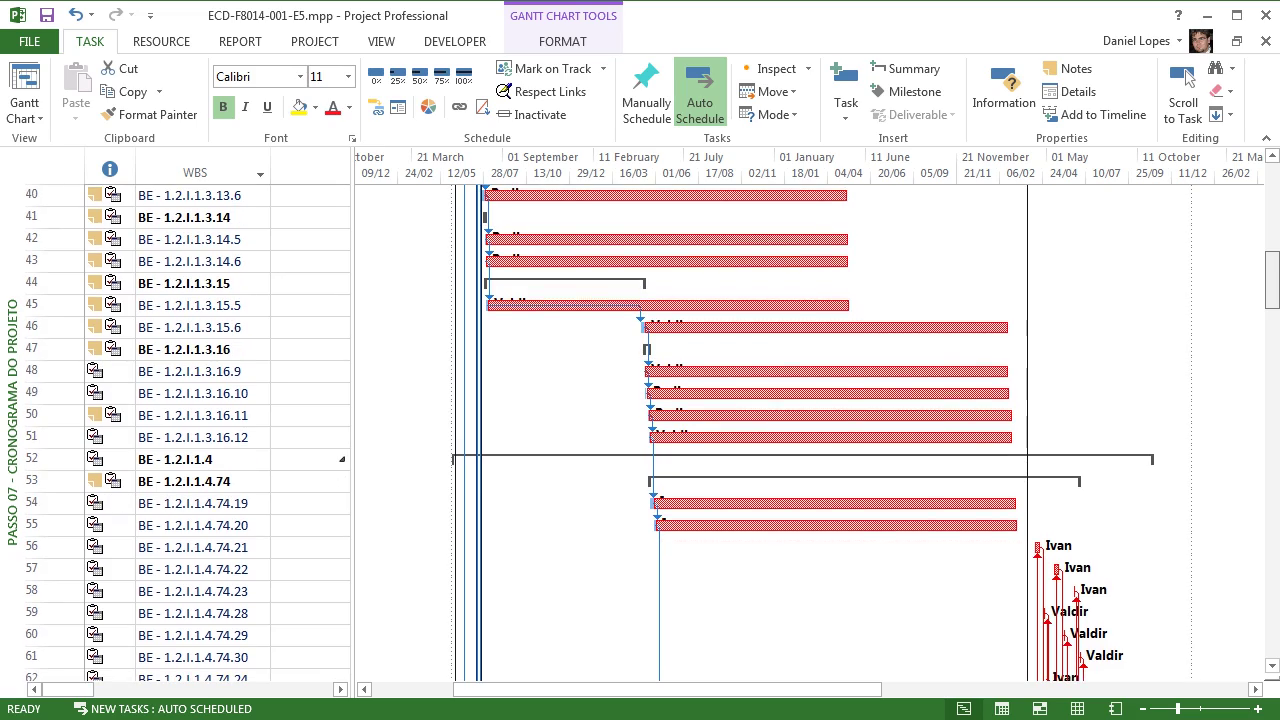
scroll(640, 430, "down", 10)
scroll(640, 430, "down", 20)
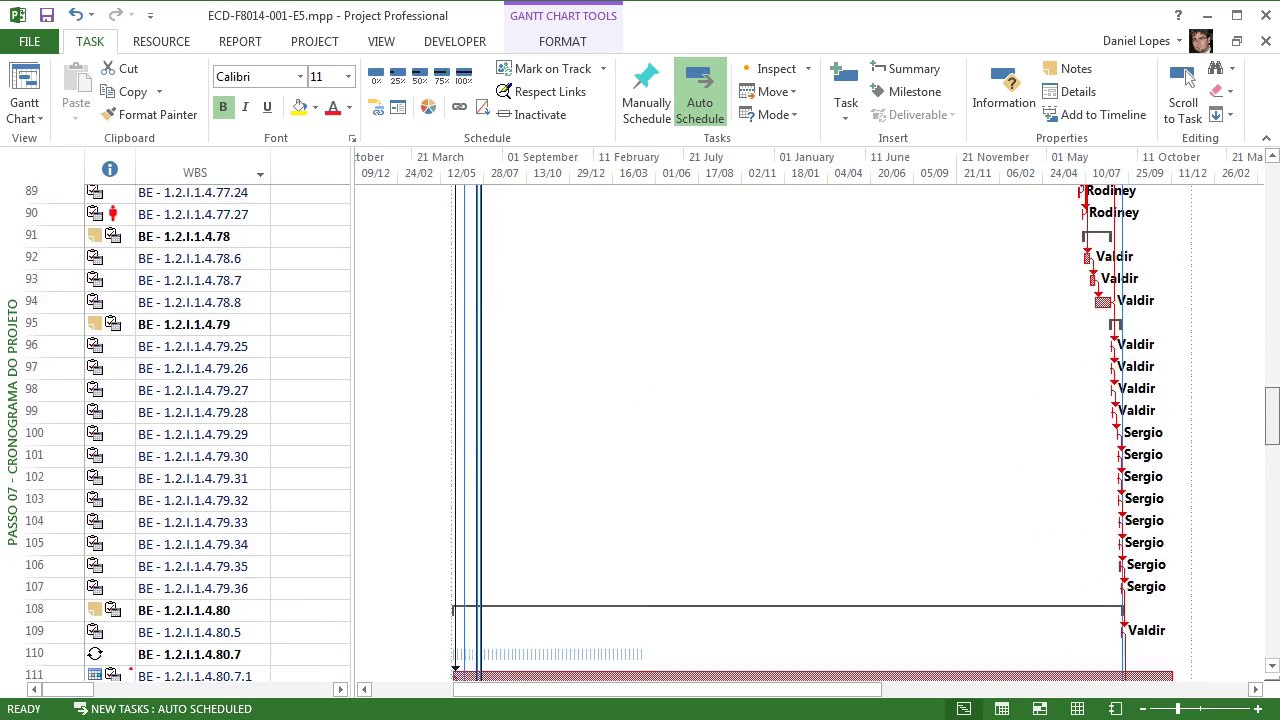
scroll(640, 430, "down", 7)
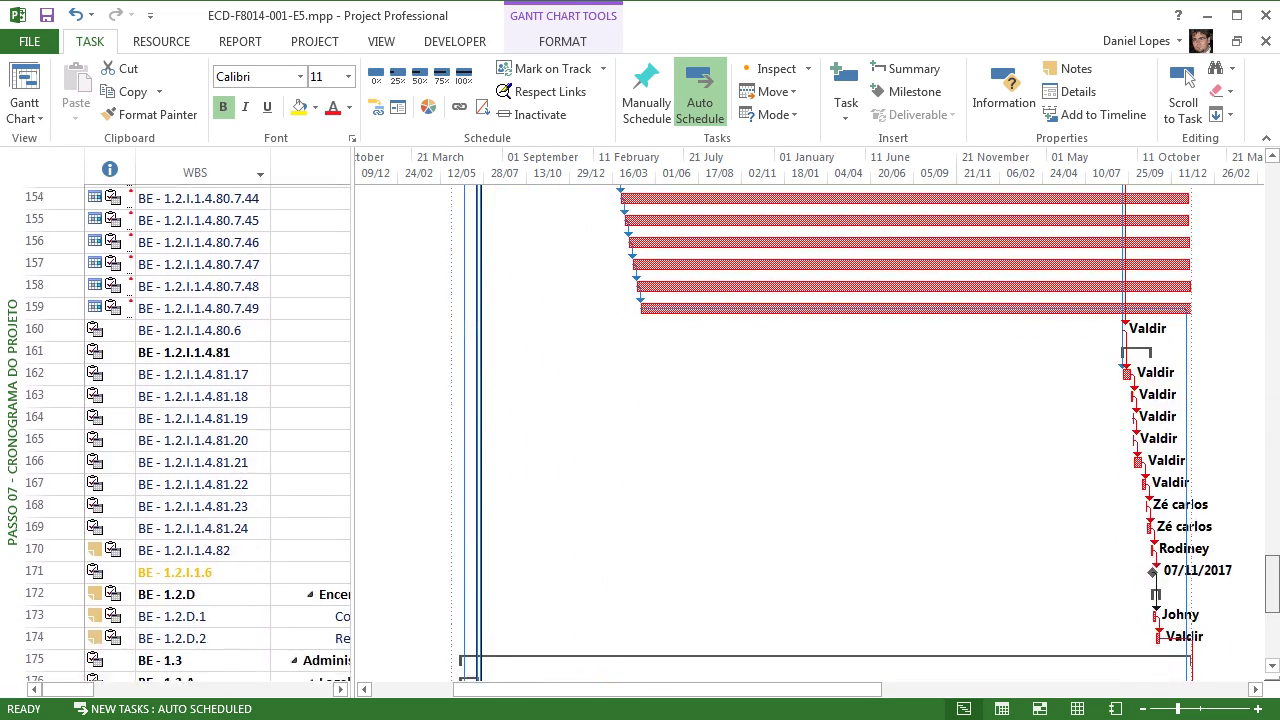
scroll(640, 430, "up", 20)
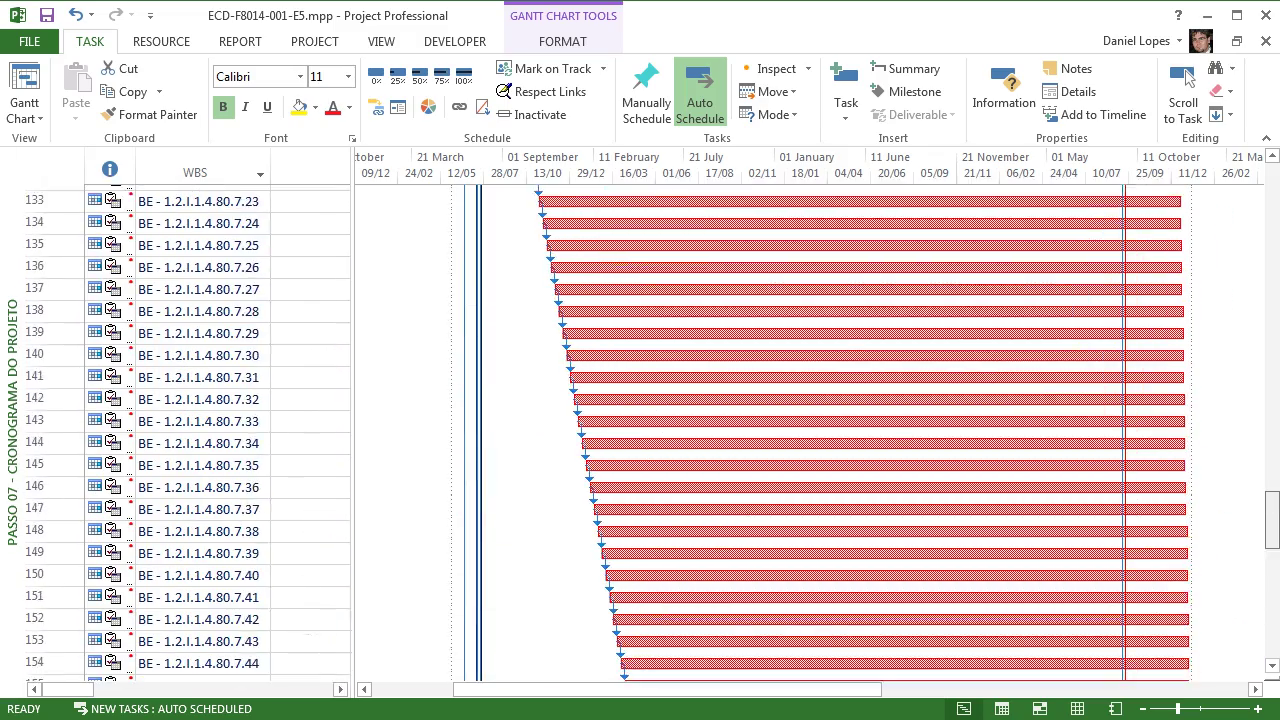
scroll(640, 430, "up", 20)
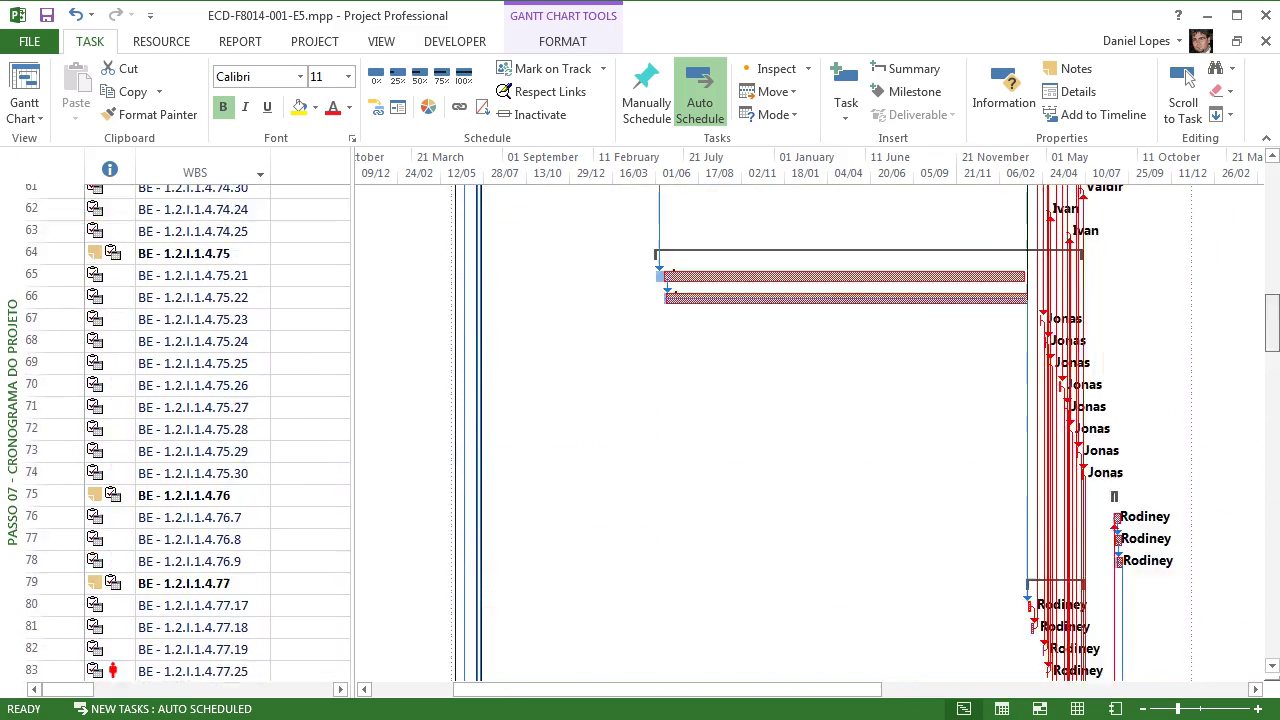
scroll(640, 430, "up", 5)
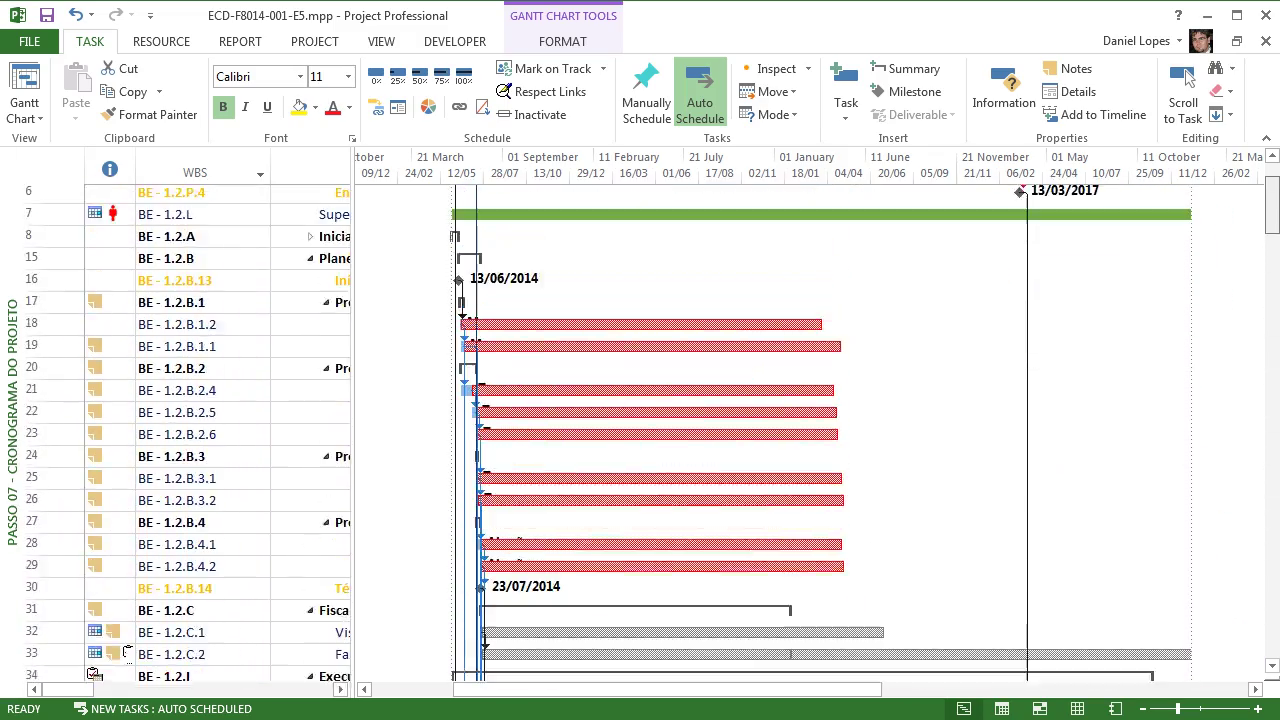
scroll(640, 430, "up", 1)
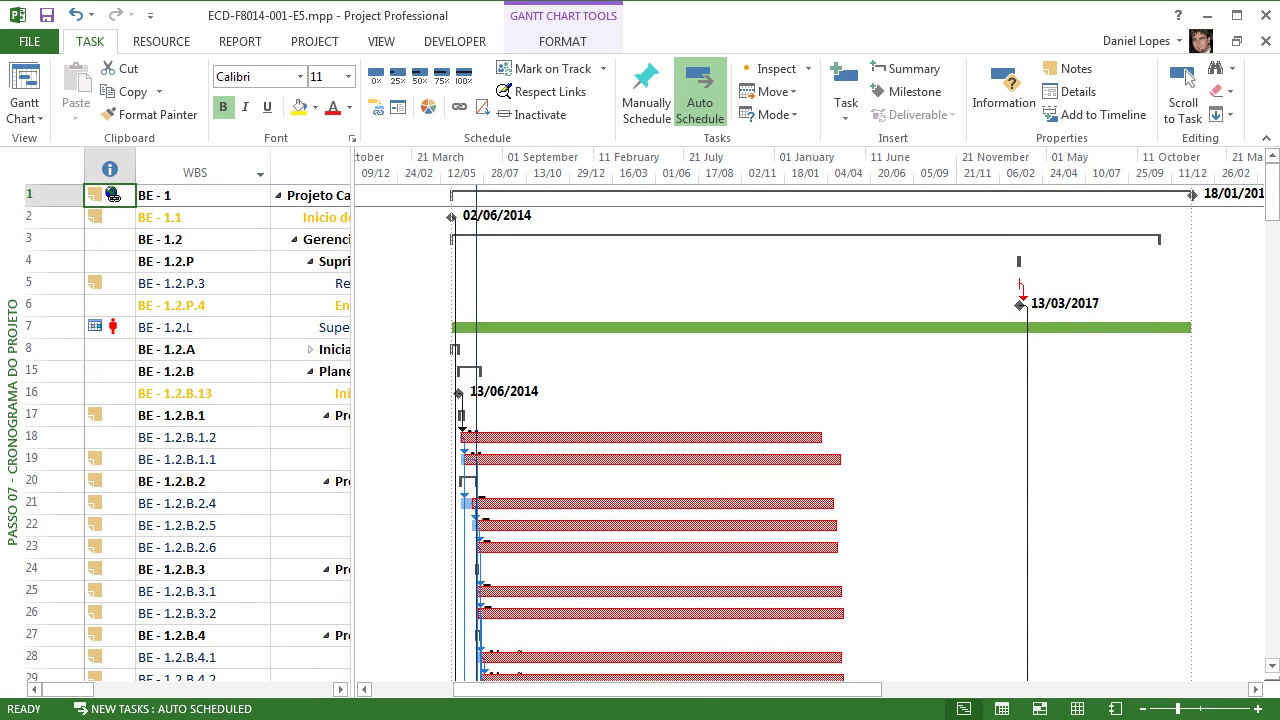
left_click_drag(1272, 193, 1272, 474)
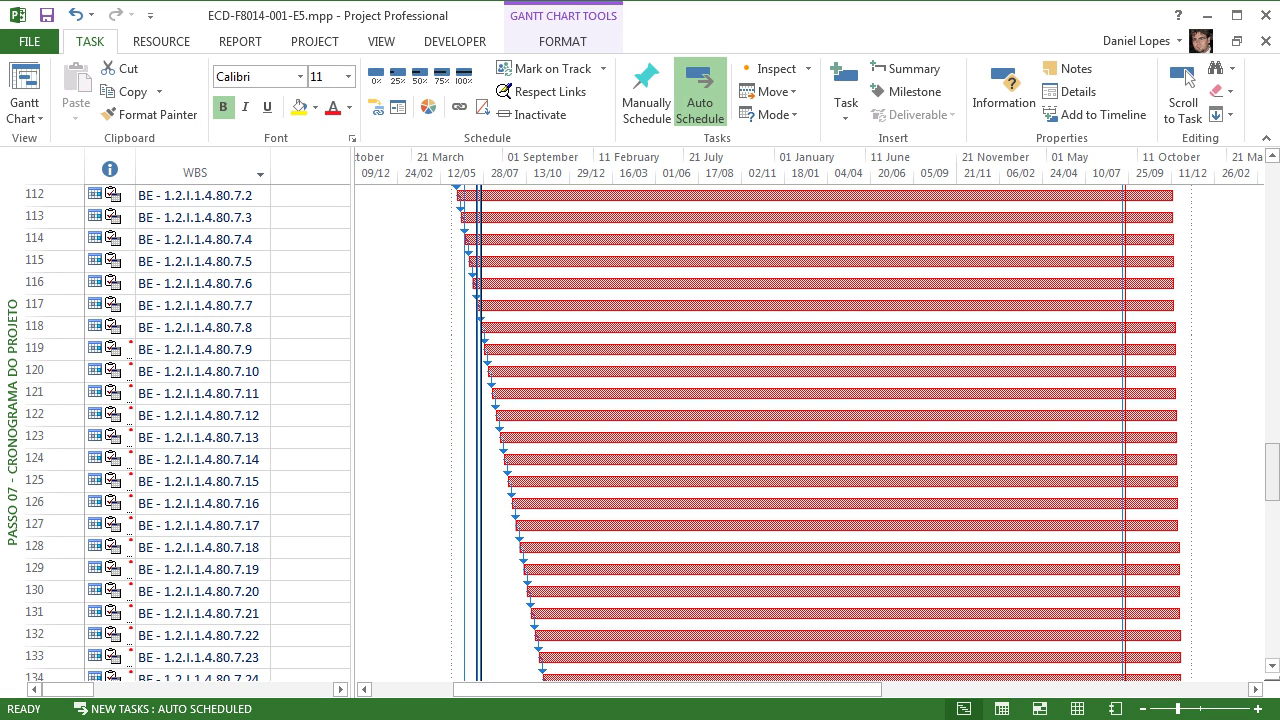
left_click_drag(1272, 474, 1272, 618)
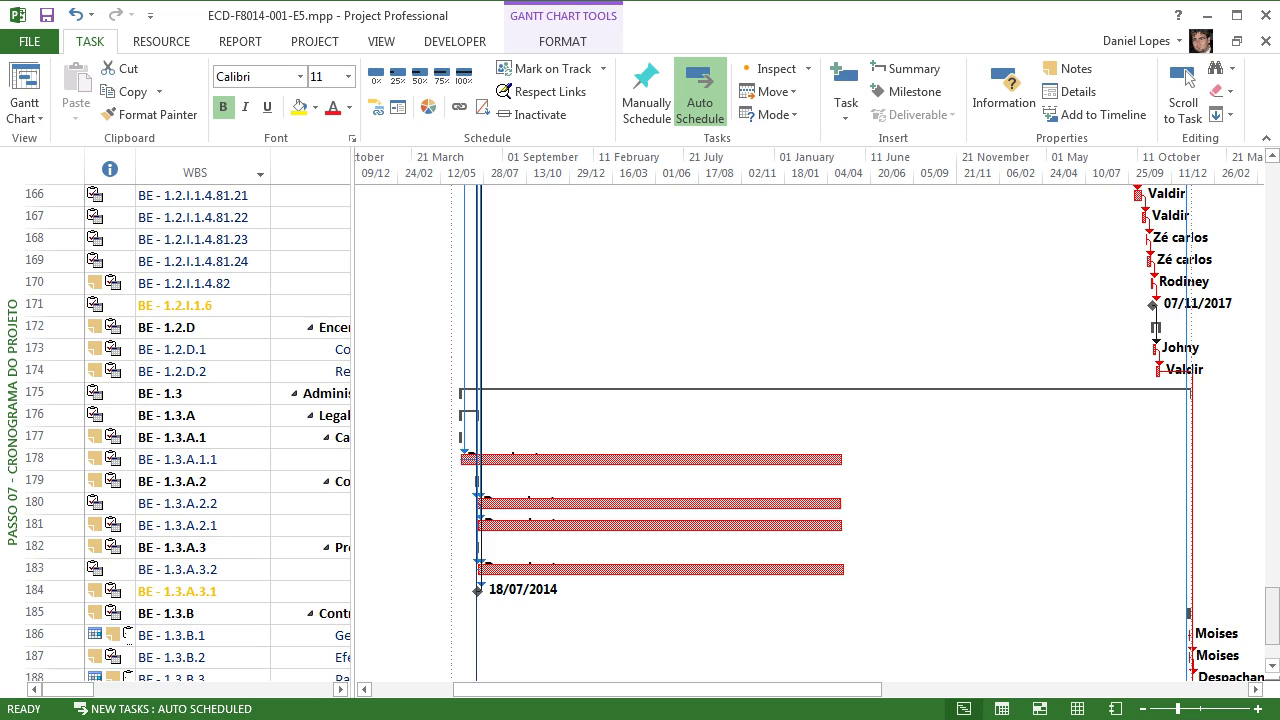
left_click_drag(1272, 618, 1272, 200)
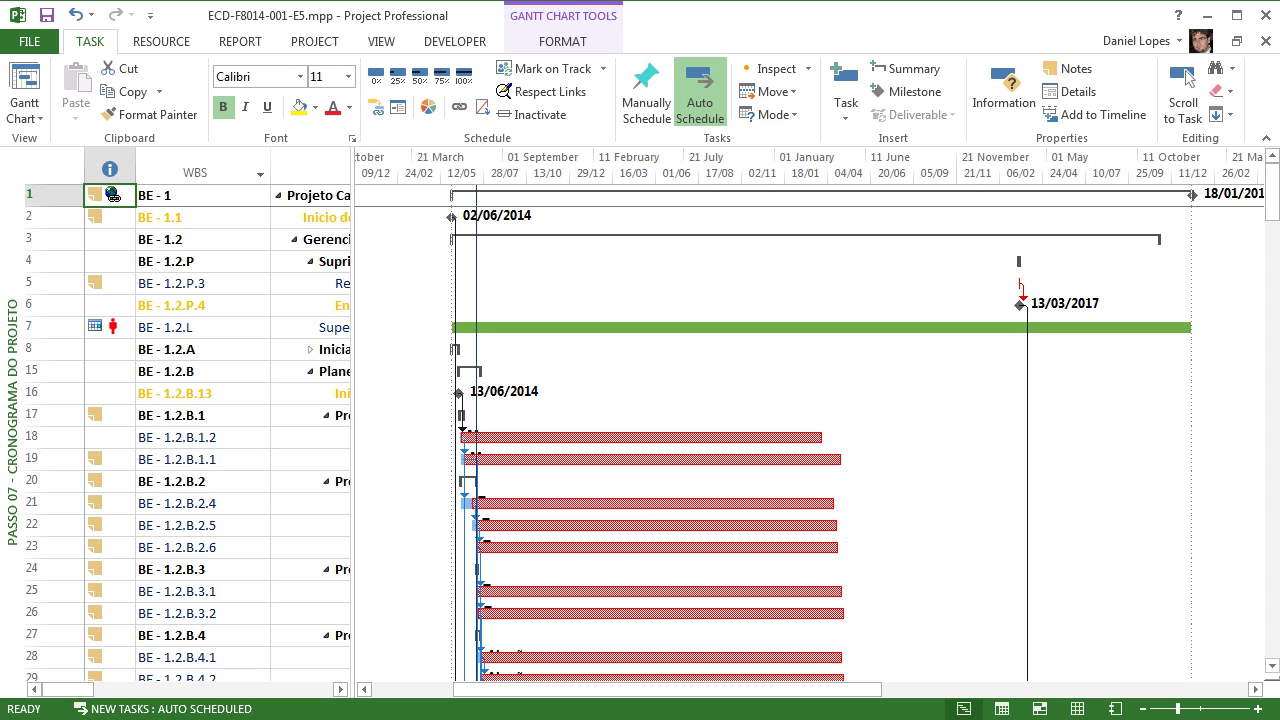
Step: Open the linked resource pool file as read-only, allowing others to work on projects connected to it
left_click(113, 195)
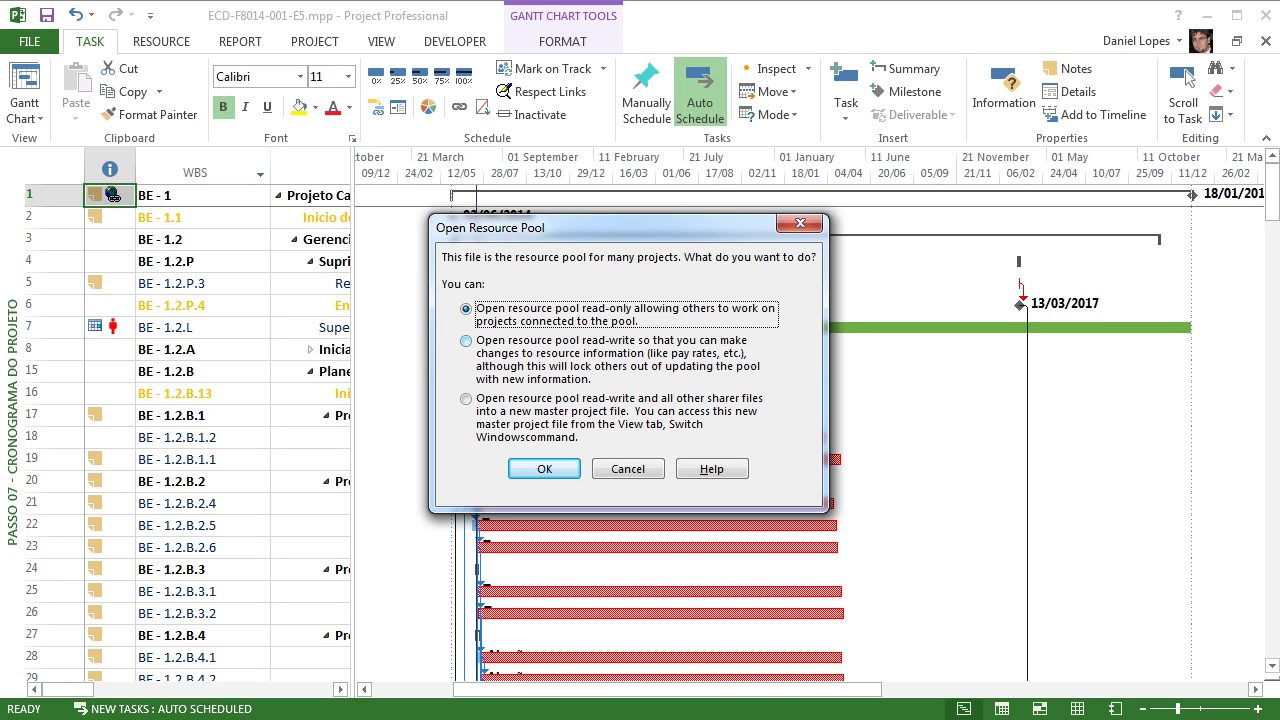
left_click(467, 341)
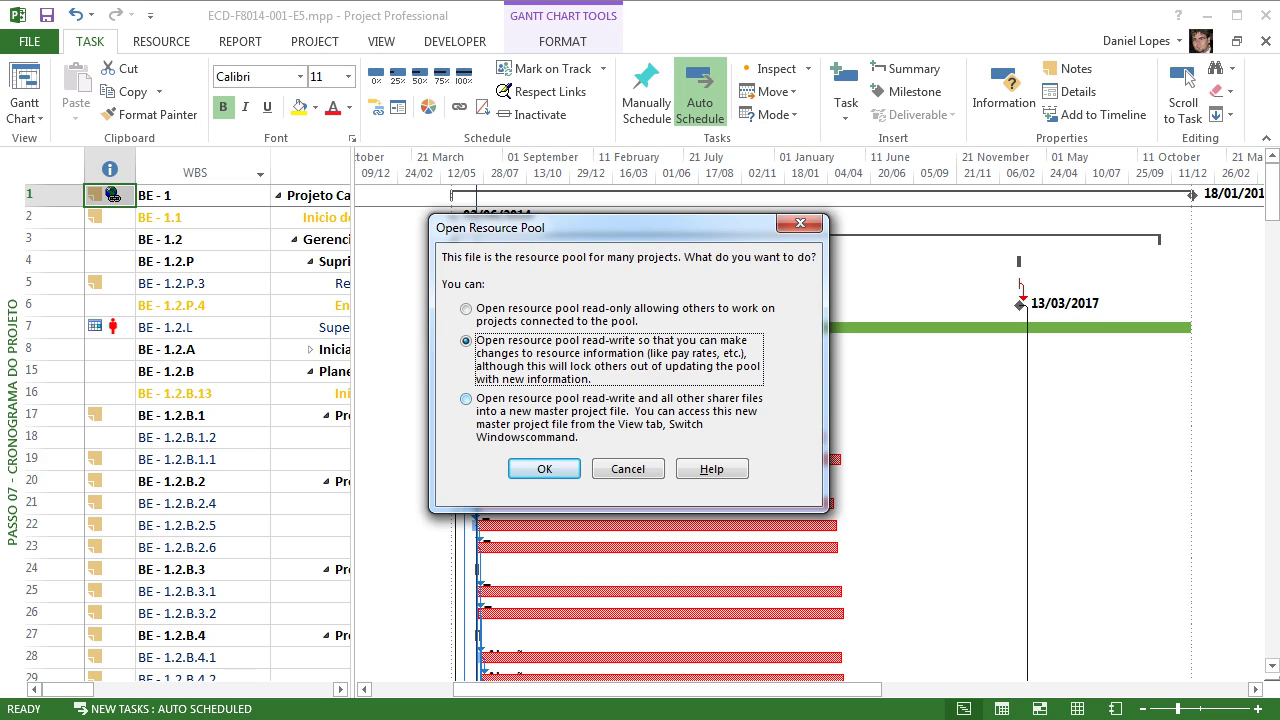
left_click(466, 399)
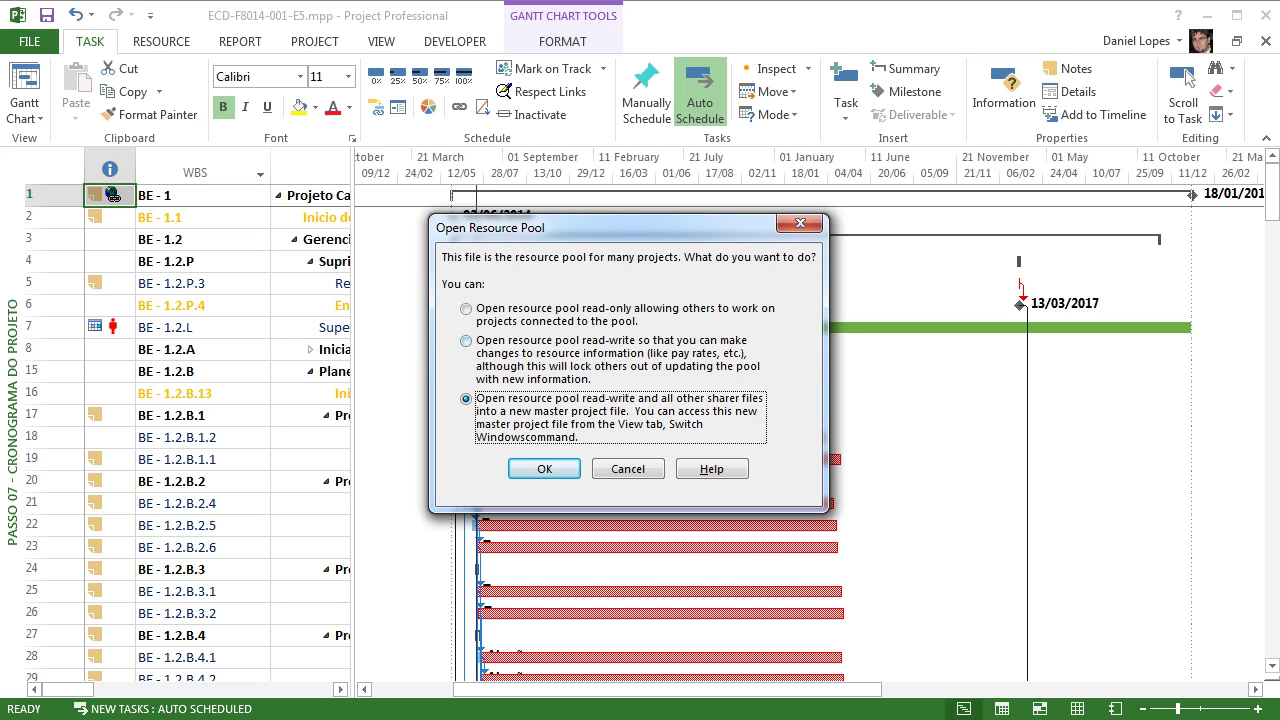
left_click(466, 309)
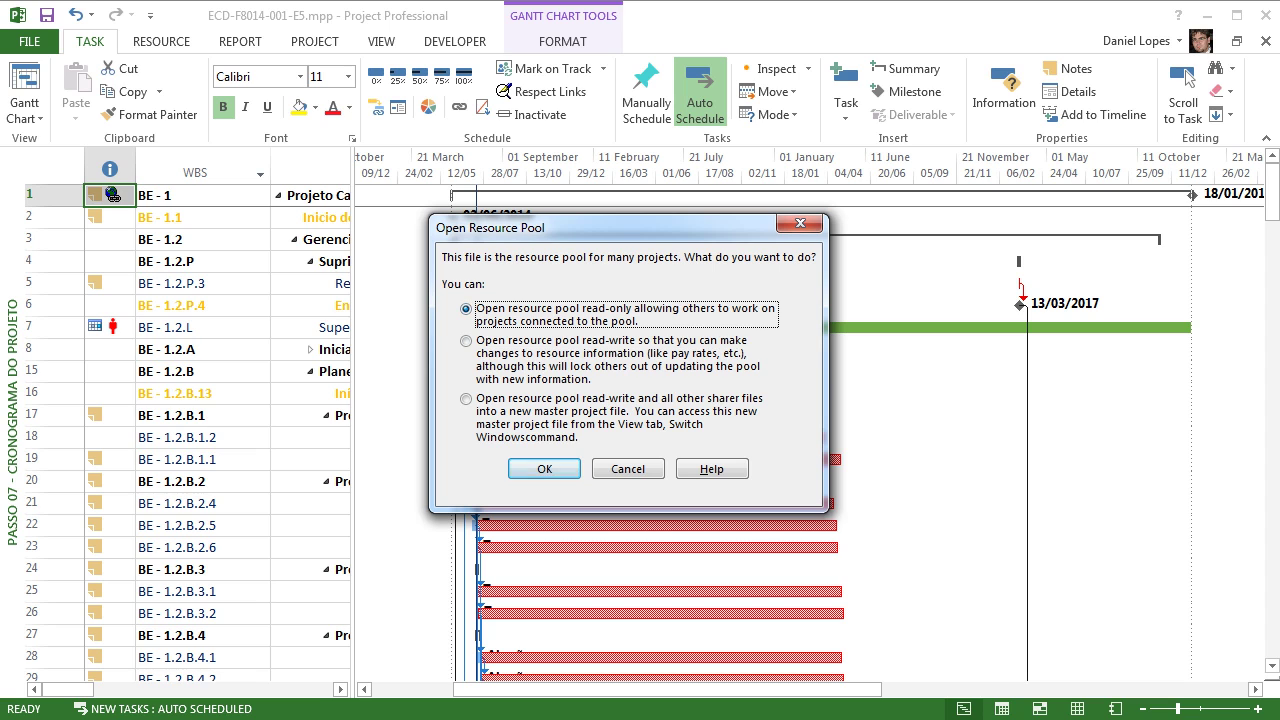
left_click(544, 469)
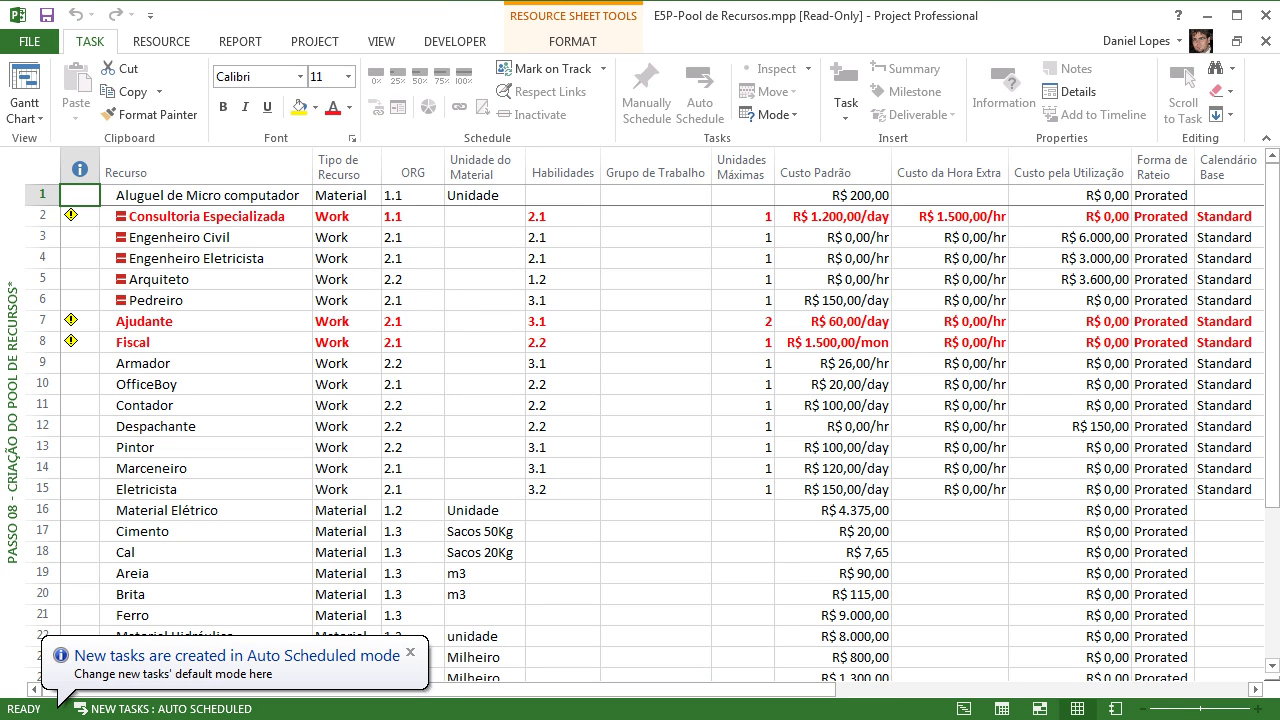
Step: Return to ECD-F8014-001-E5.mpp and share resources from E5P-Pool de Recursos.mpp, with the pool taking precedence
left_click(654, 718)
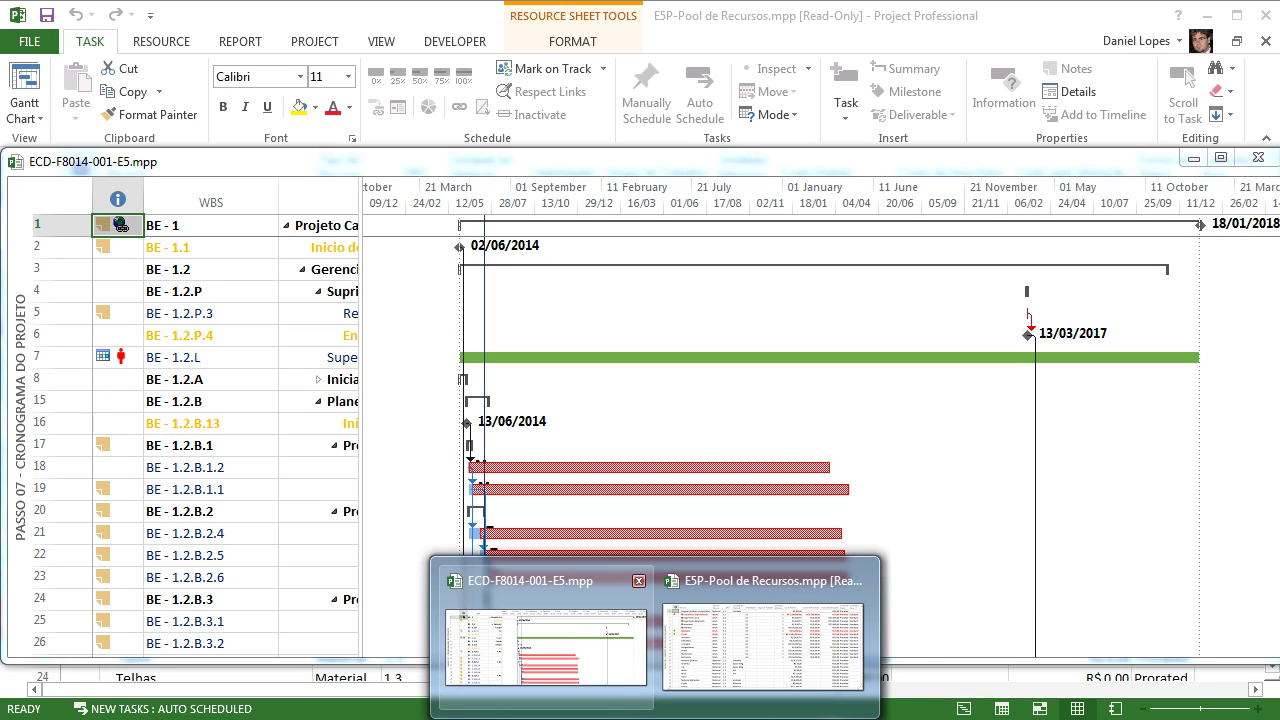
left_click(545, 645)
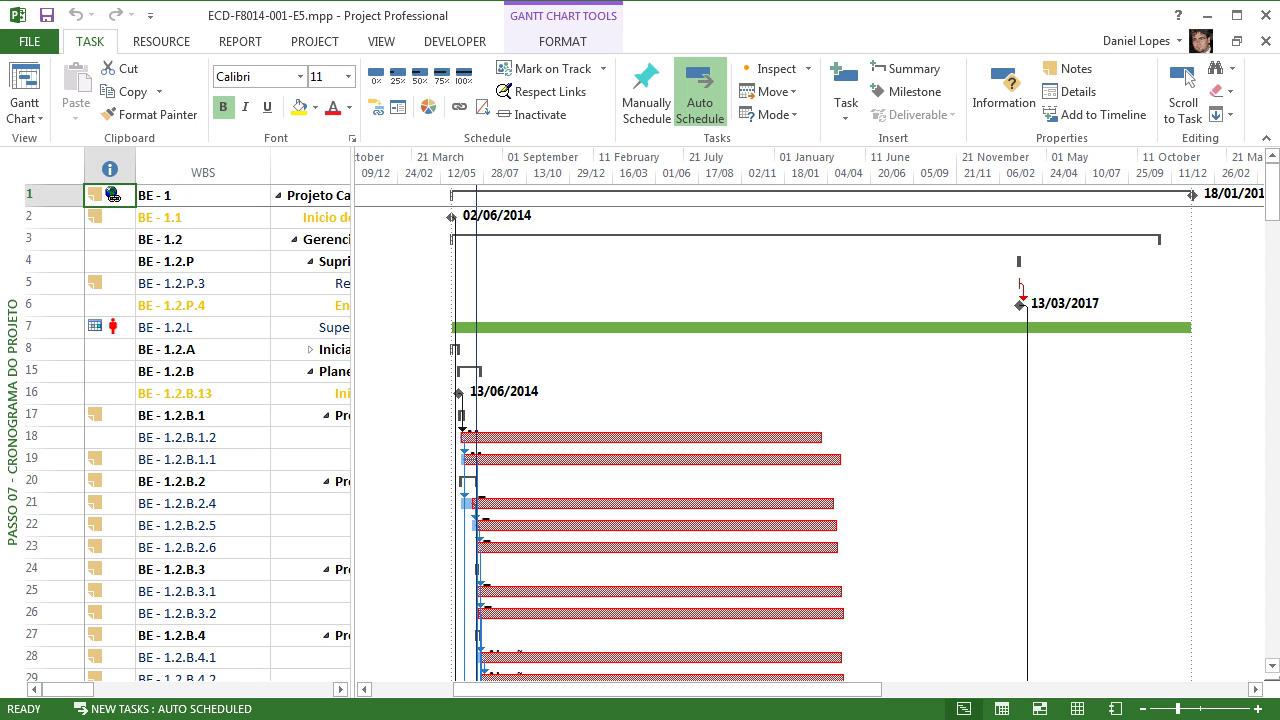
left_click(161, 41)
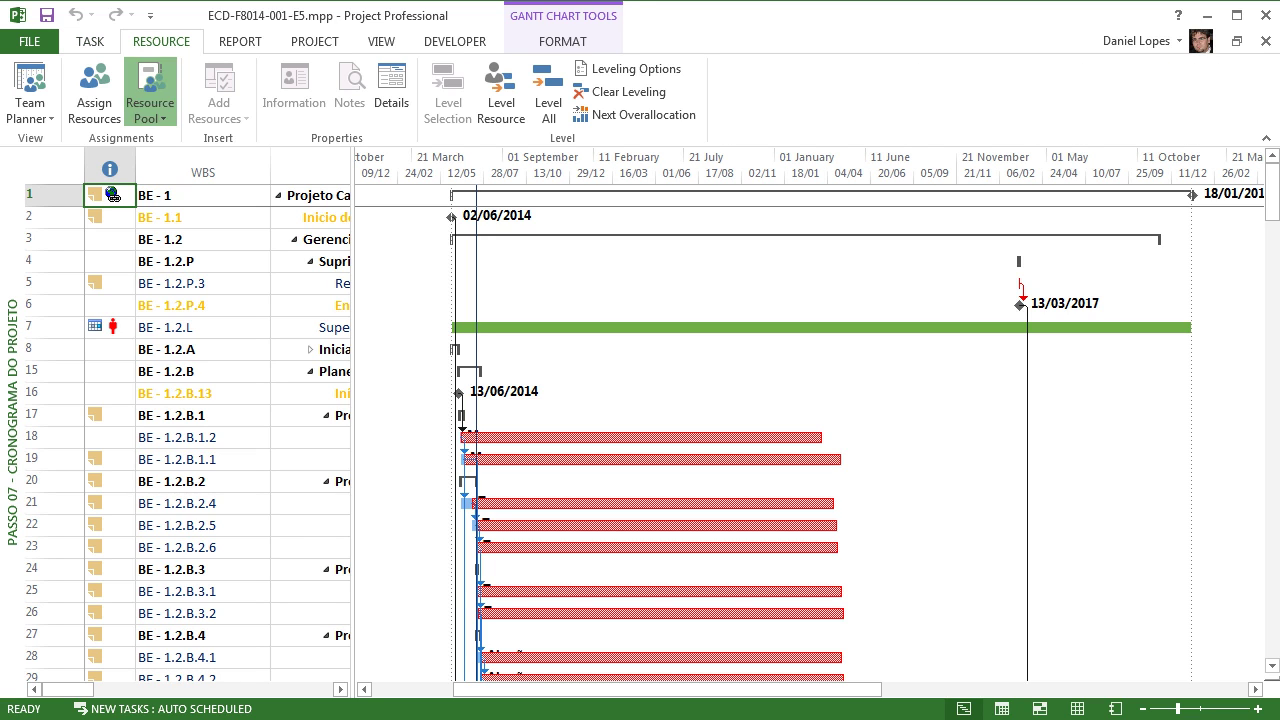
left_click(150, 110)
left_click(200, 140)
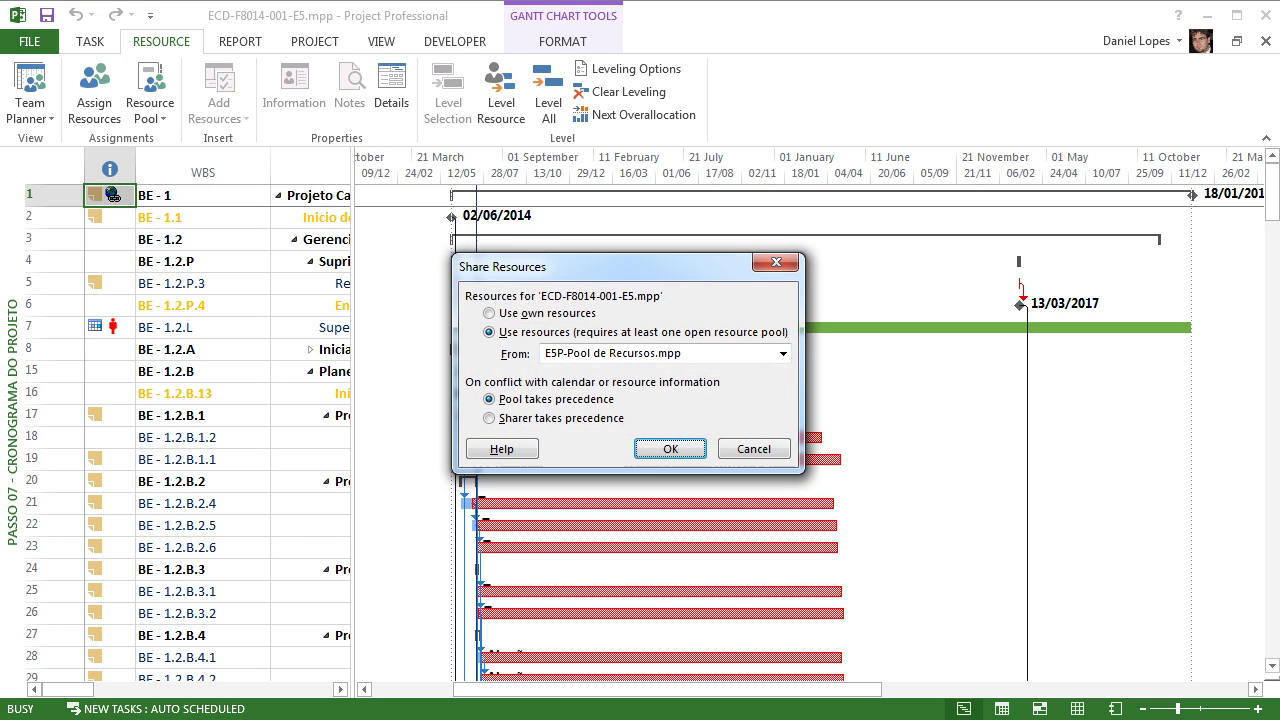
key("Return")
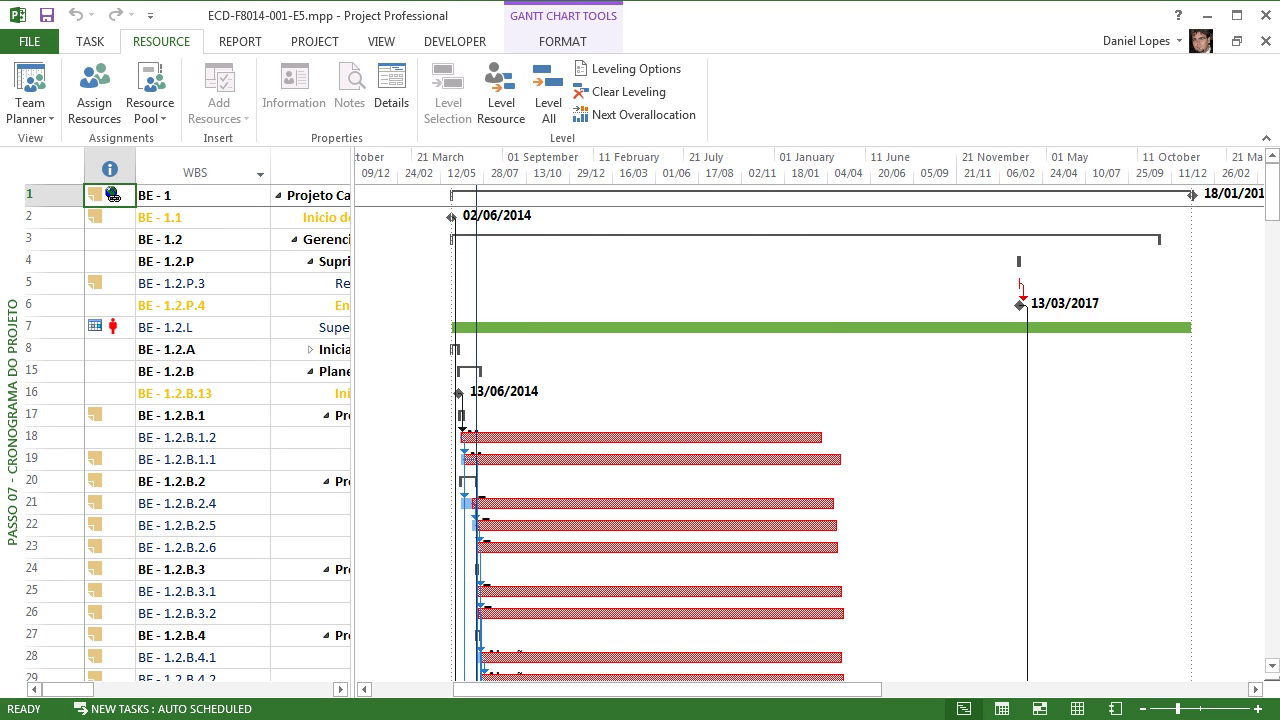
Step: Check the resource sharing settings of ECD-F8014-001-E5.mpp and dismiss them
left_click(150, 110)
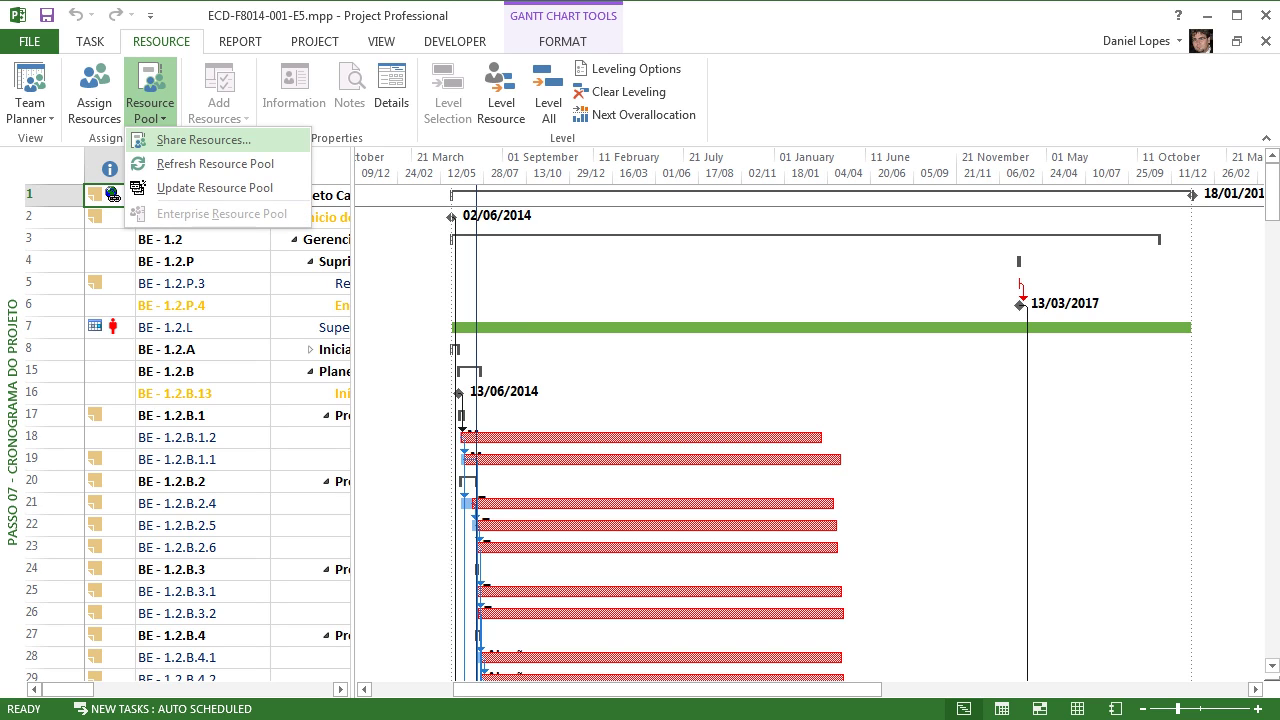
left_click(200, 137)
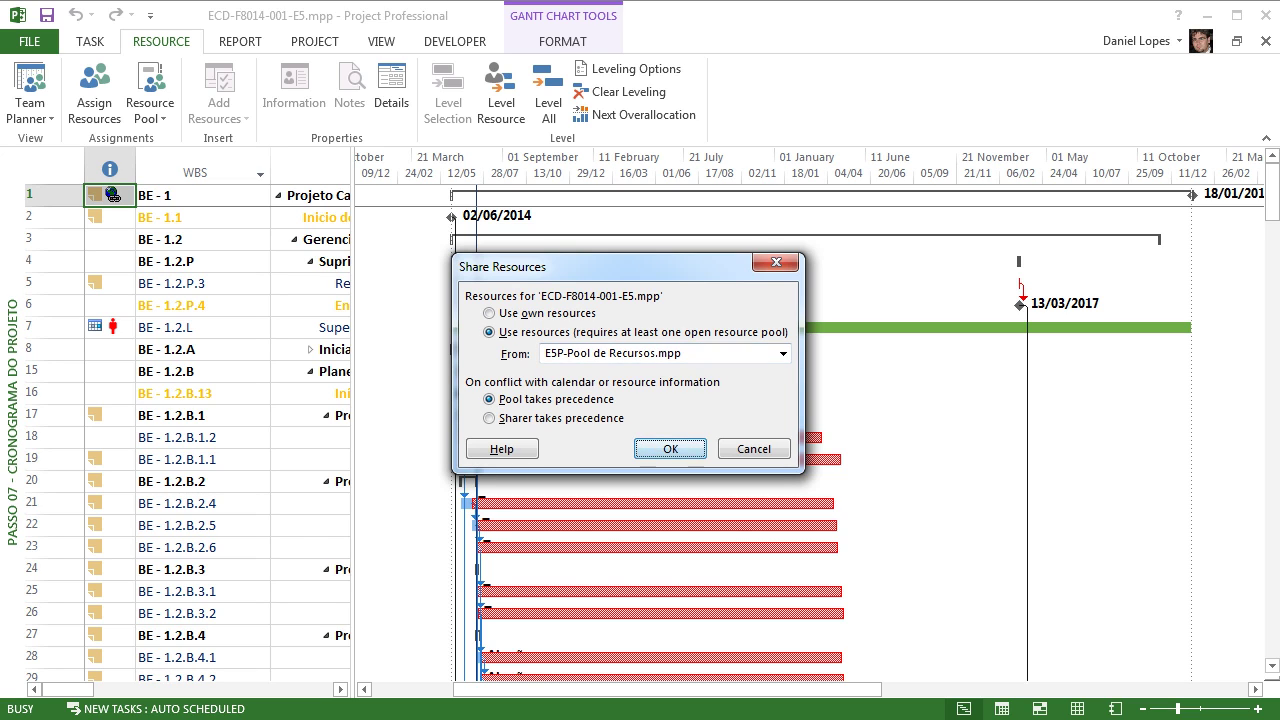
left_click(775, 263)
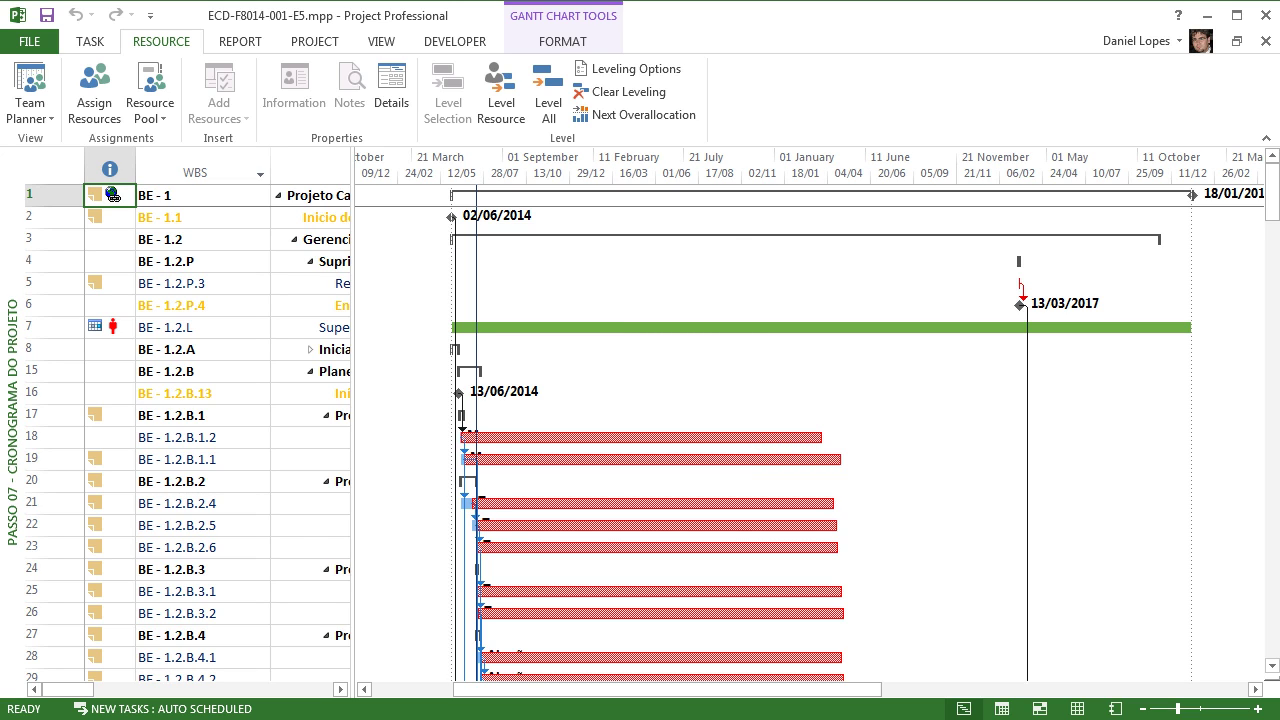
Step: Check the sharing links of E5P-Pool de Recursos.mpp in its resource sharing settings, then dismiss them
left_click(655, 719)
left_click(764, 640)
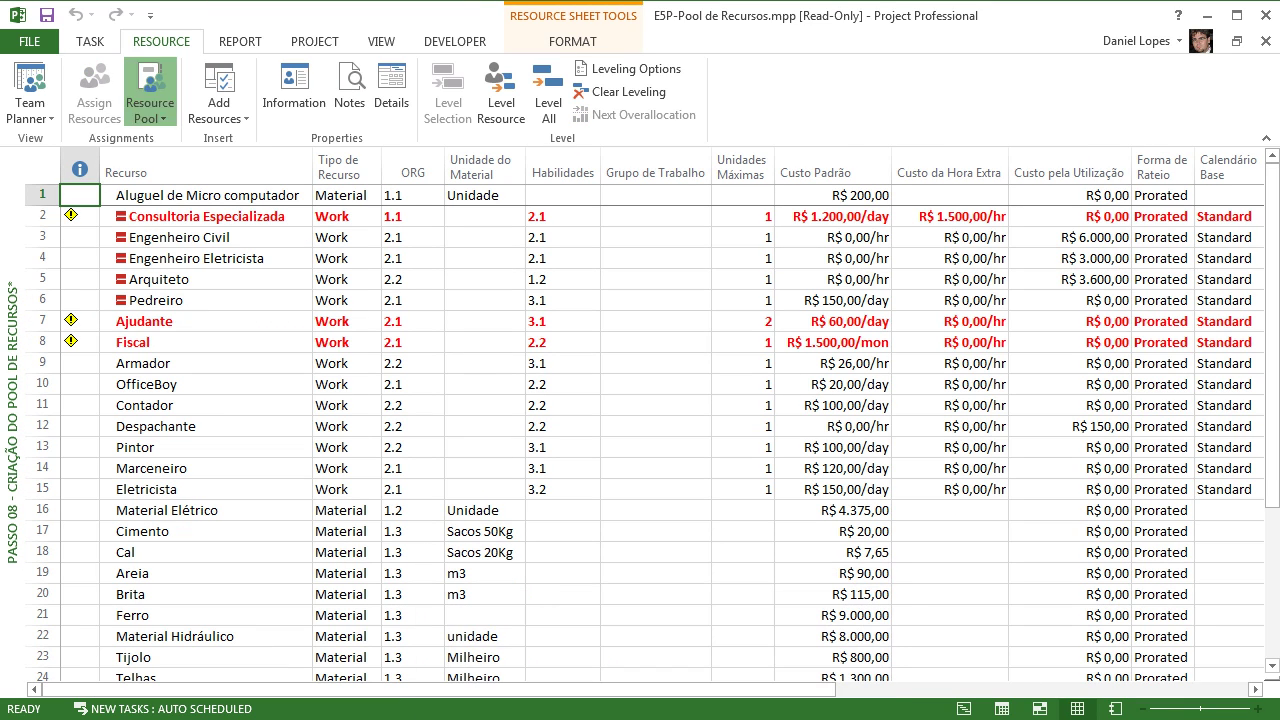
left_click(150, 108)
left_click(203, 140)
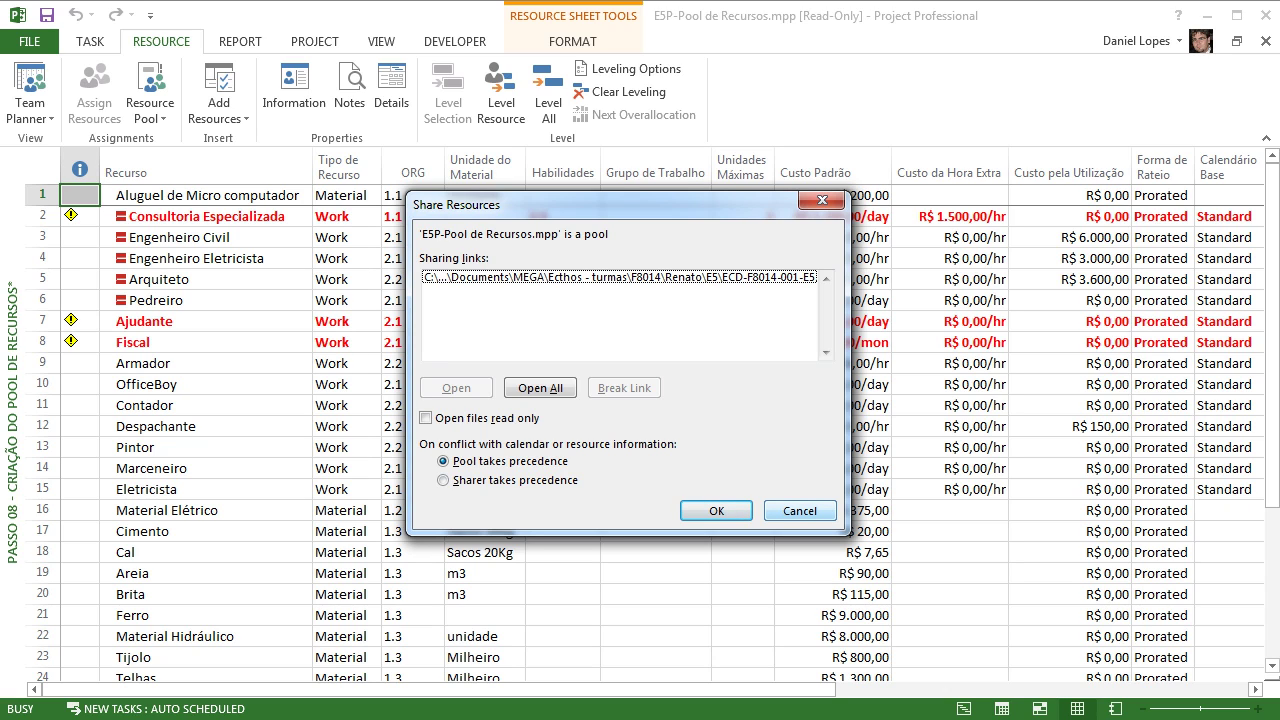
left_click(800, 511)
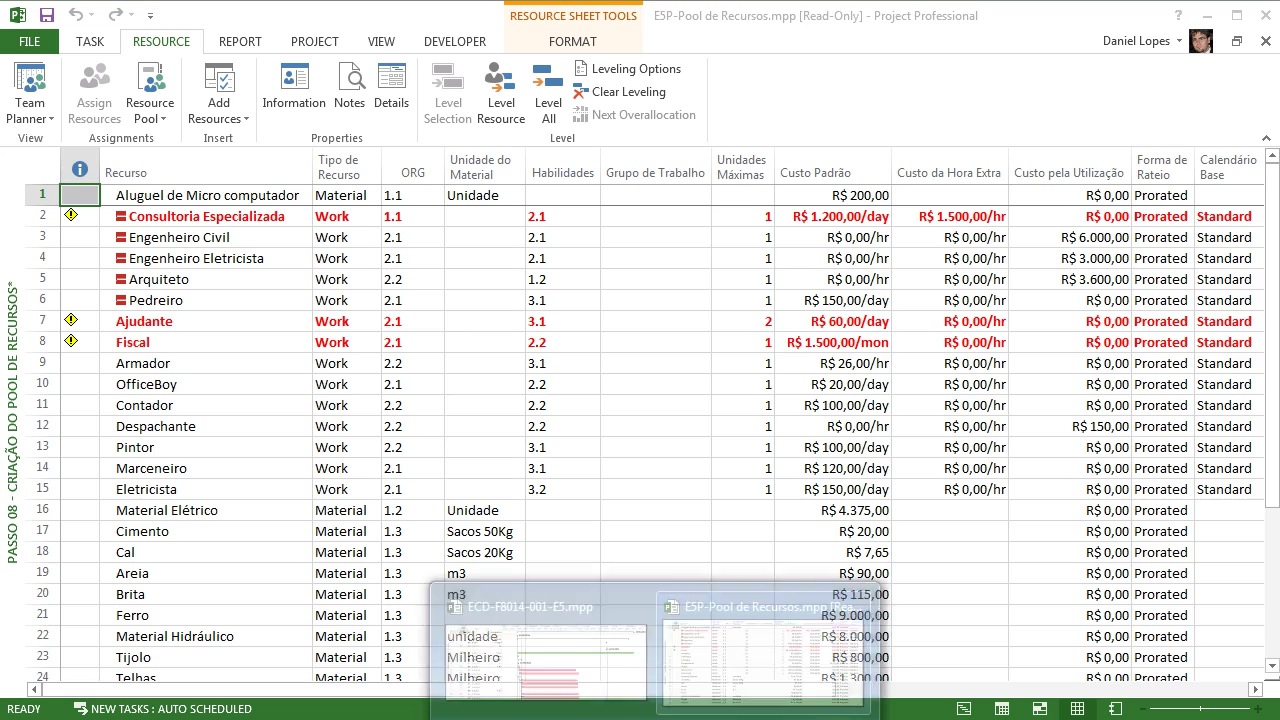
Step: Switch to ECD-F8014-001-E5.mpp, apply the view "Passo 04 - EAP + Atividades*", and hide its relationship diagram pane
key("alt+Tab")
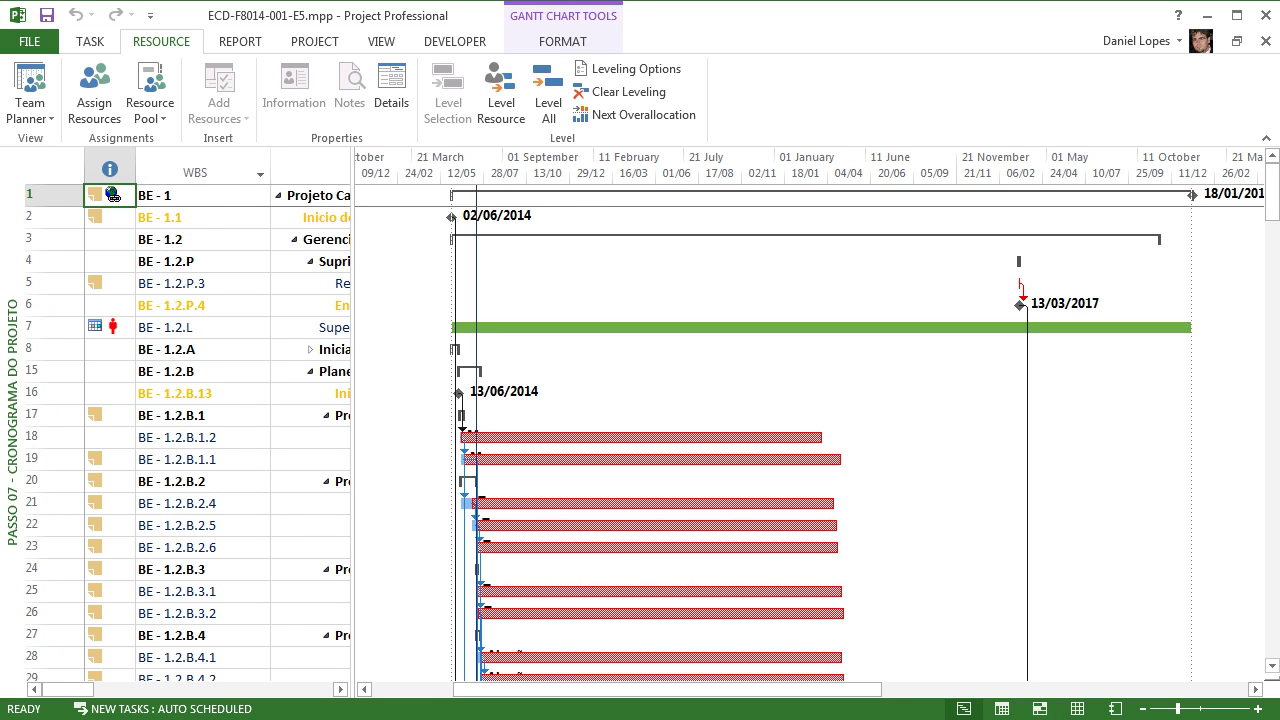
right_click(12, 336)
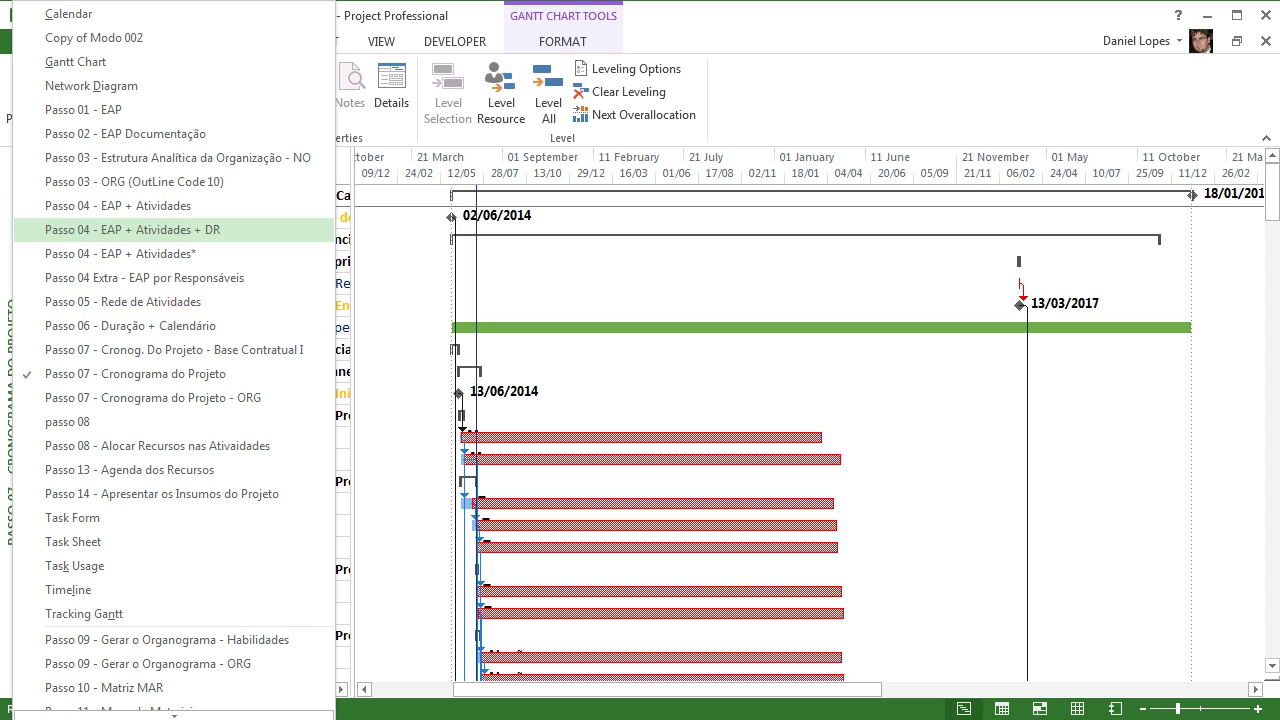
left_click(120, 254)
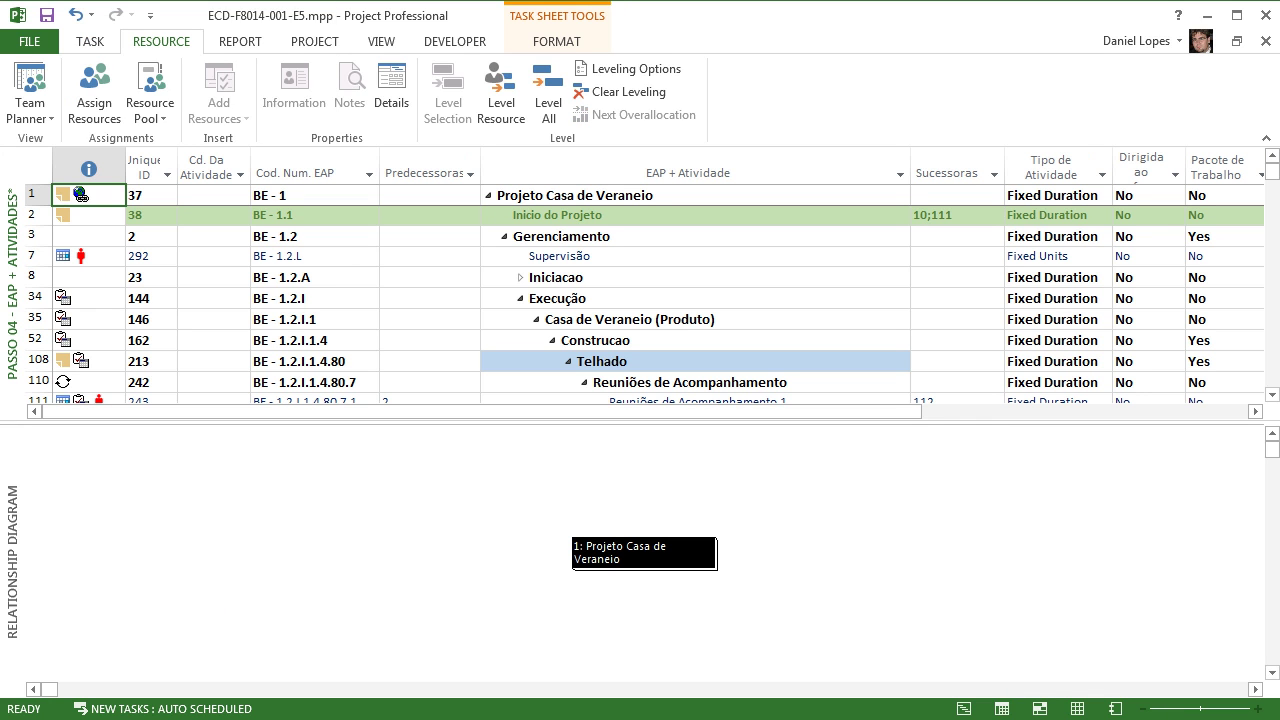
left_click_drag(640, 422, 640, 697)
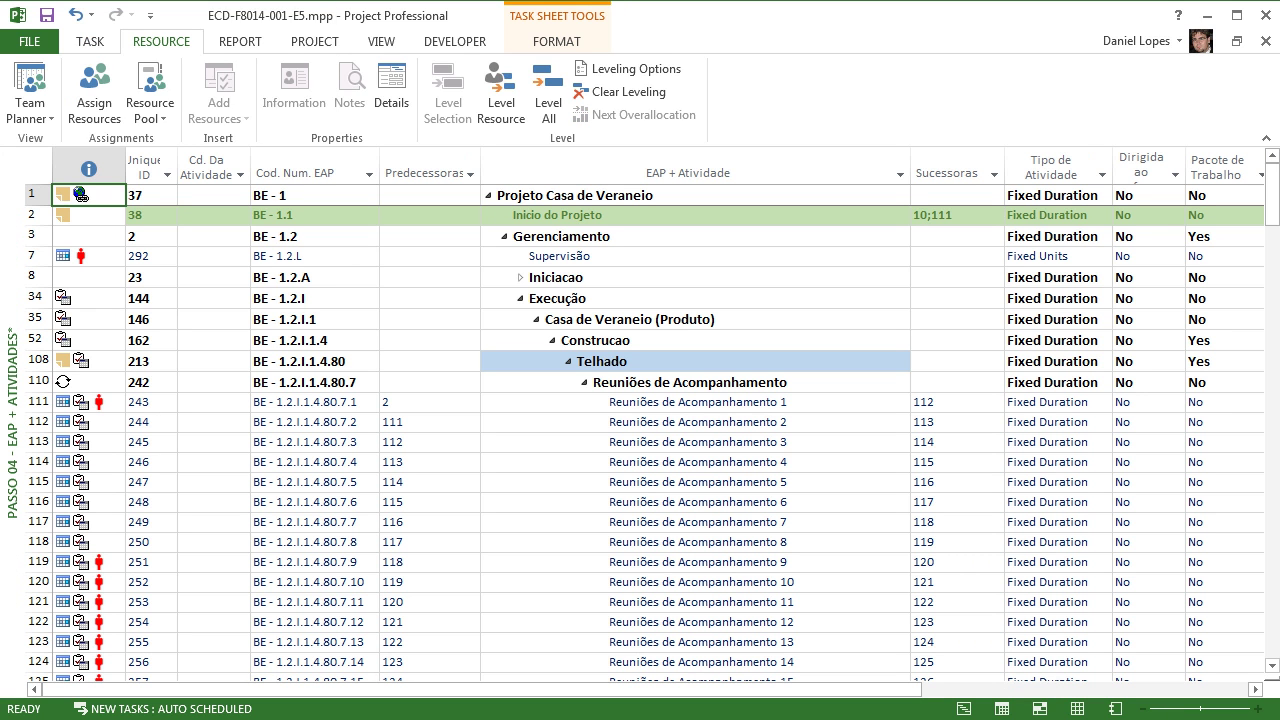
Step: Examine the project's first and last tasks, including the Inicio and Término do Projeto milestones, their links, task types and responsible parties
left_click_drag(1272, 195, 1272, 623)
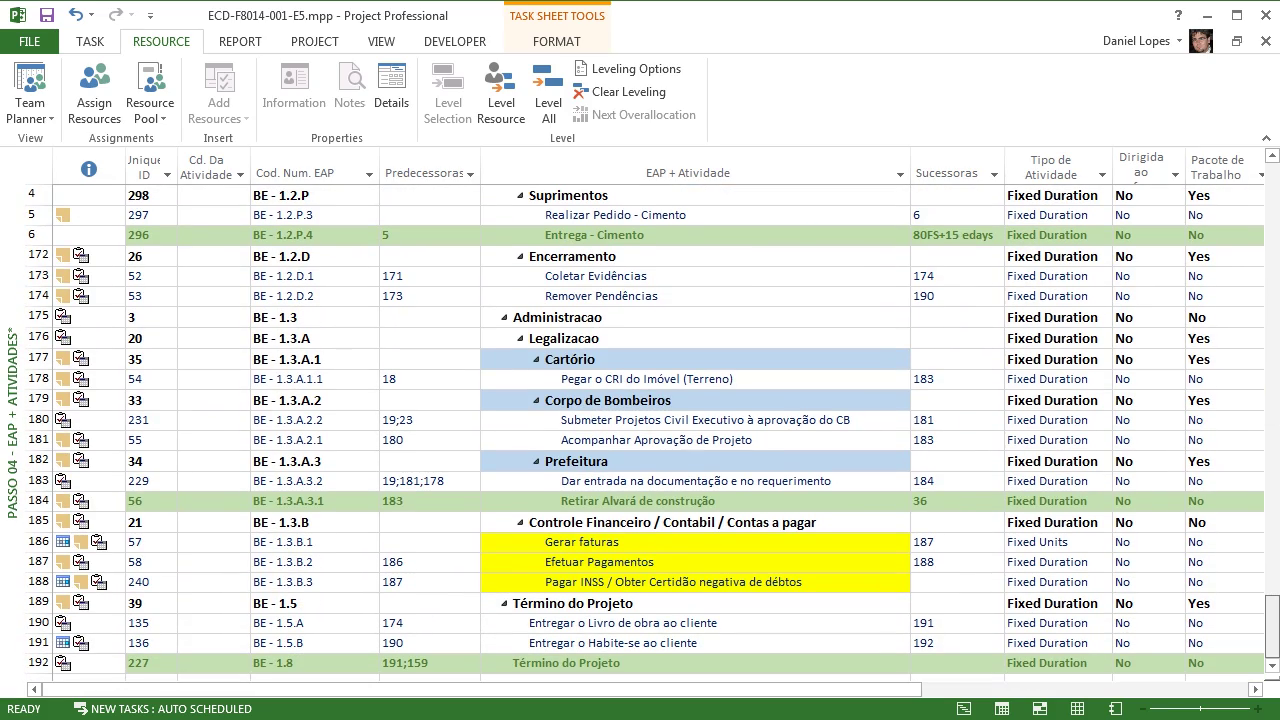
left_click(695, 603)
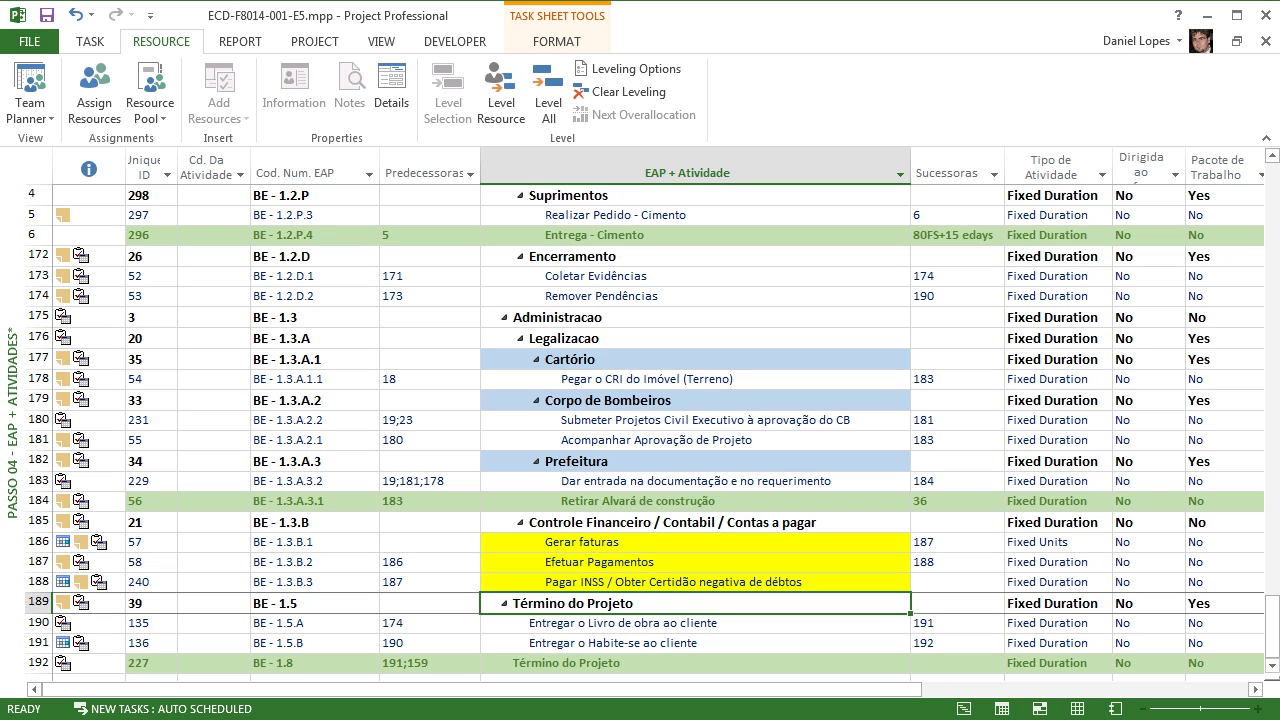
left_click(695, 663)
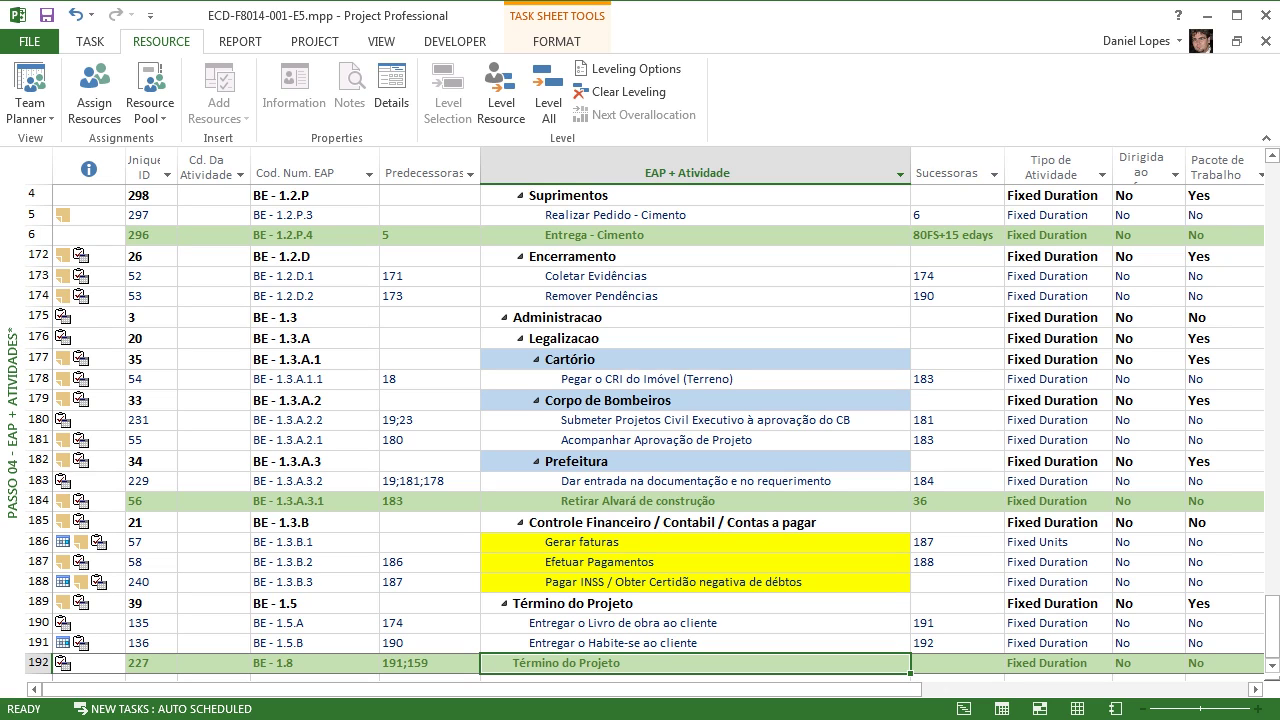
left_click(957, 663)
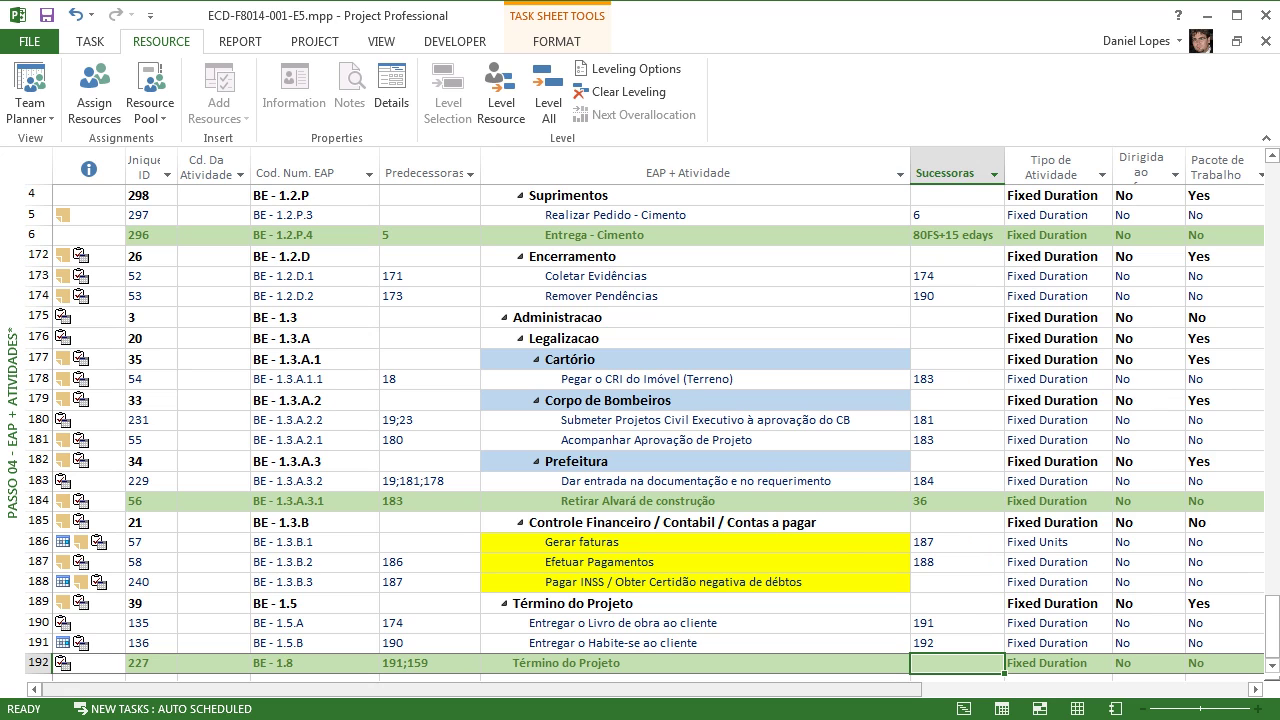
left_click_drag(482, 690, 808, 690)
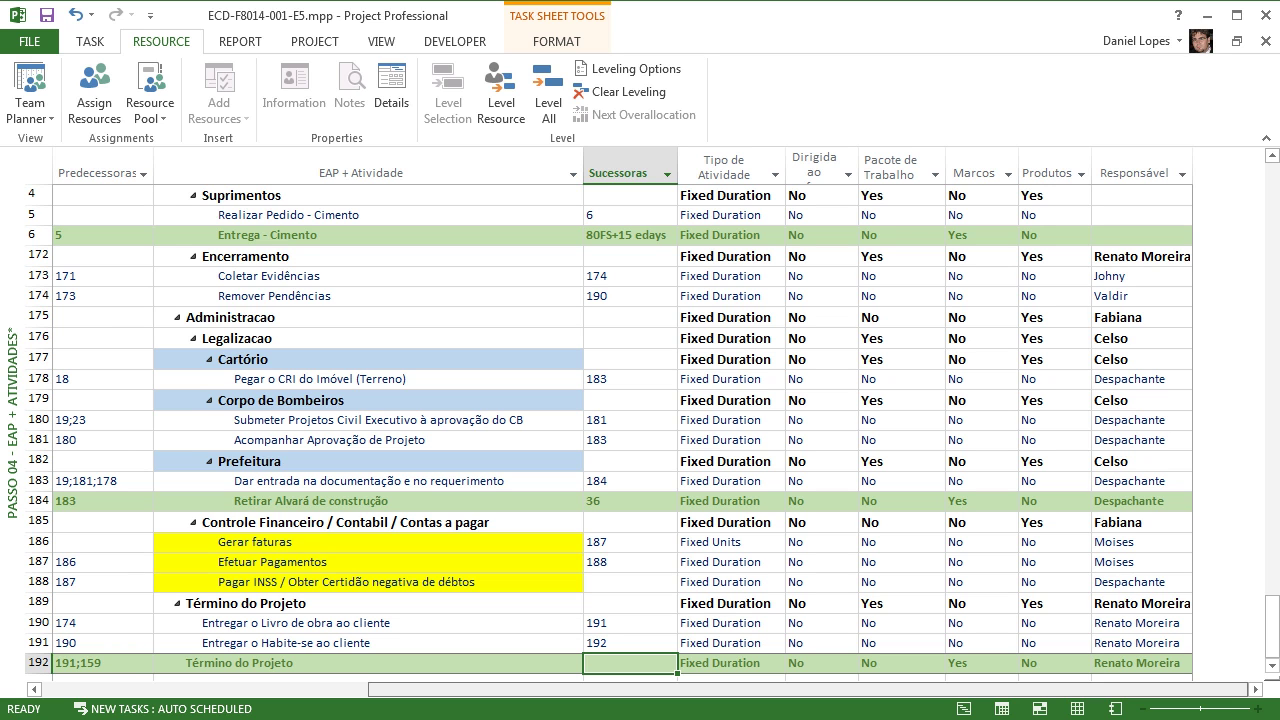
left_click_drag(1272, 626, 1272, 190)
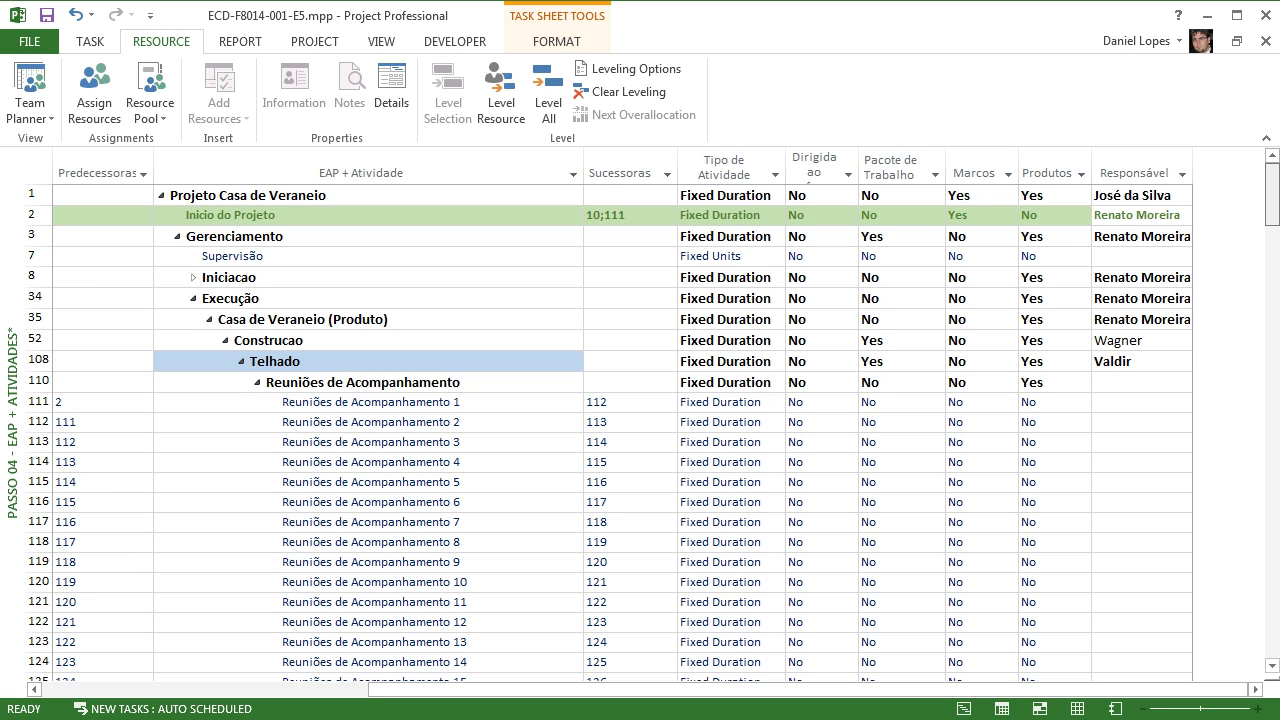
scroll(622, 432, "down", 1)
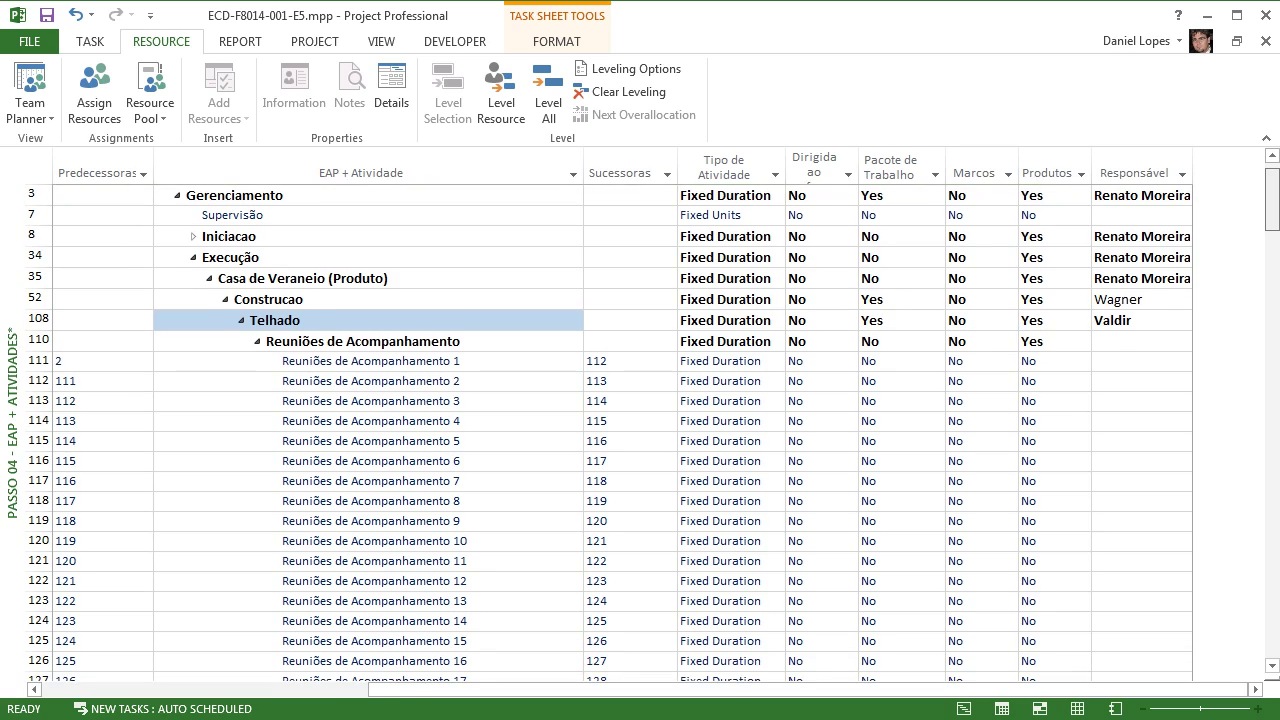
scroll(622, 432, "up", 1)
scroll(622, 432, "down", 20)
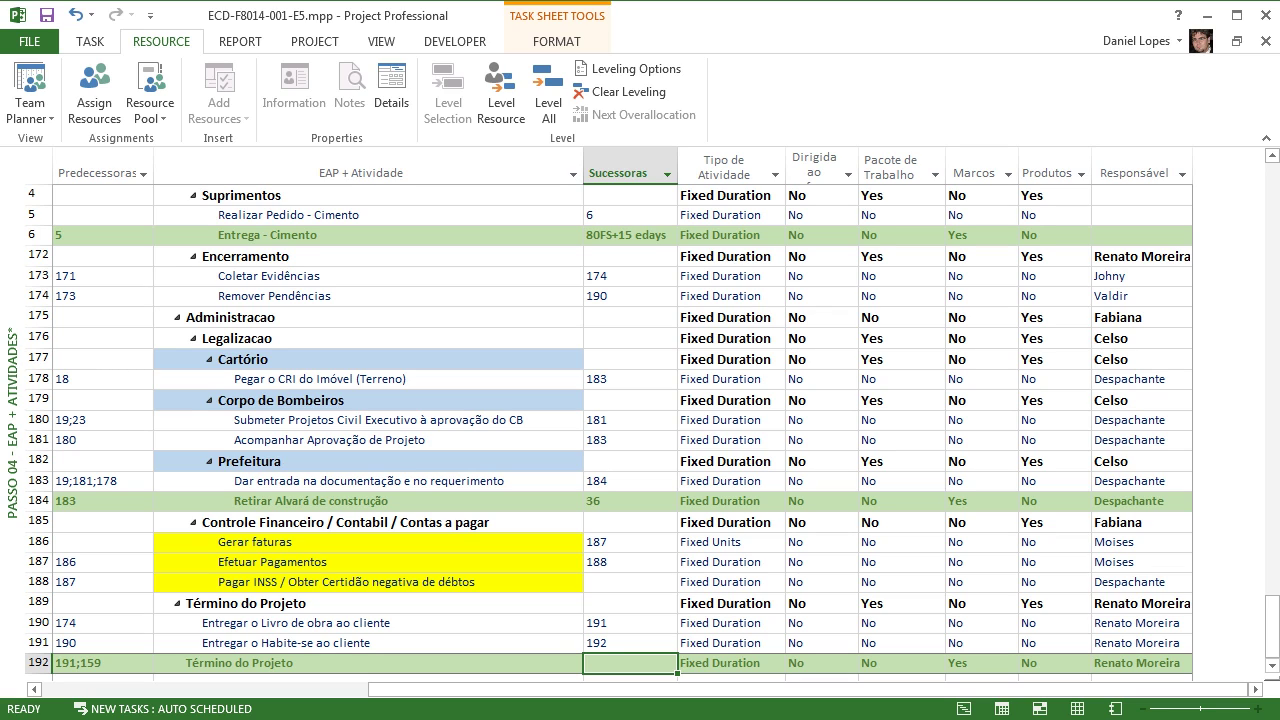
left_click(727, 663)
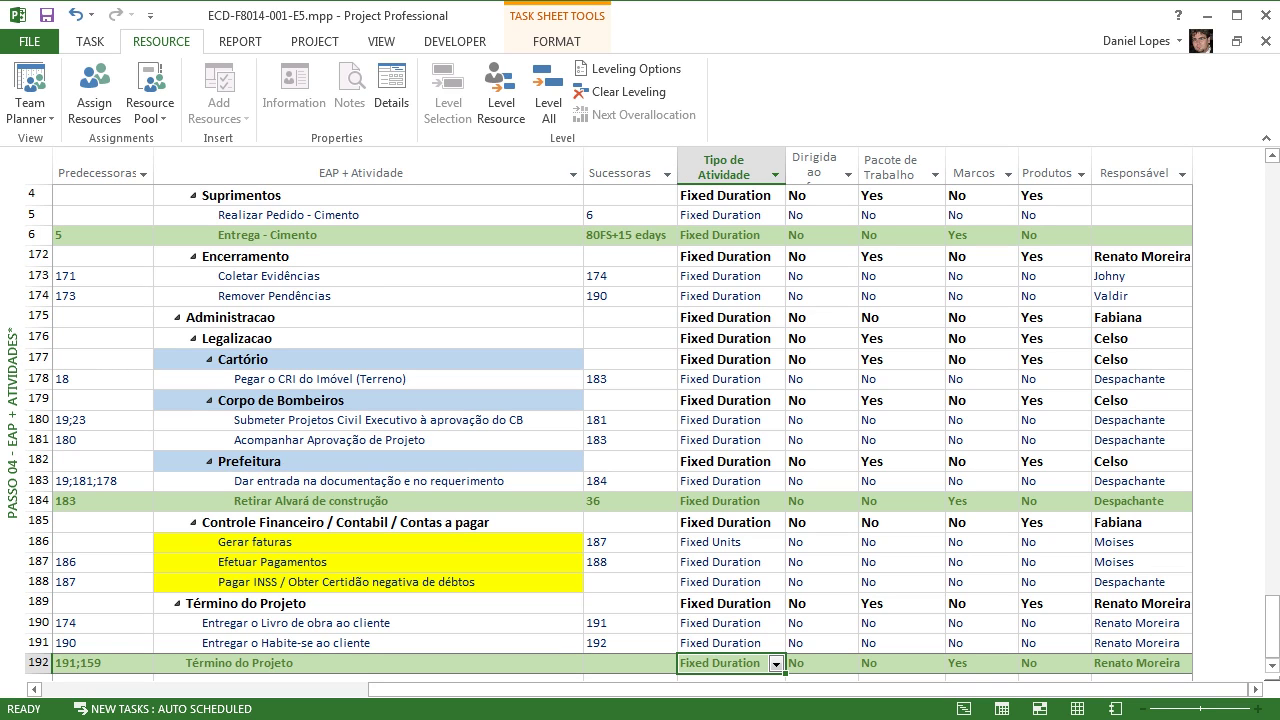
left_click(368, 663)
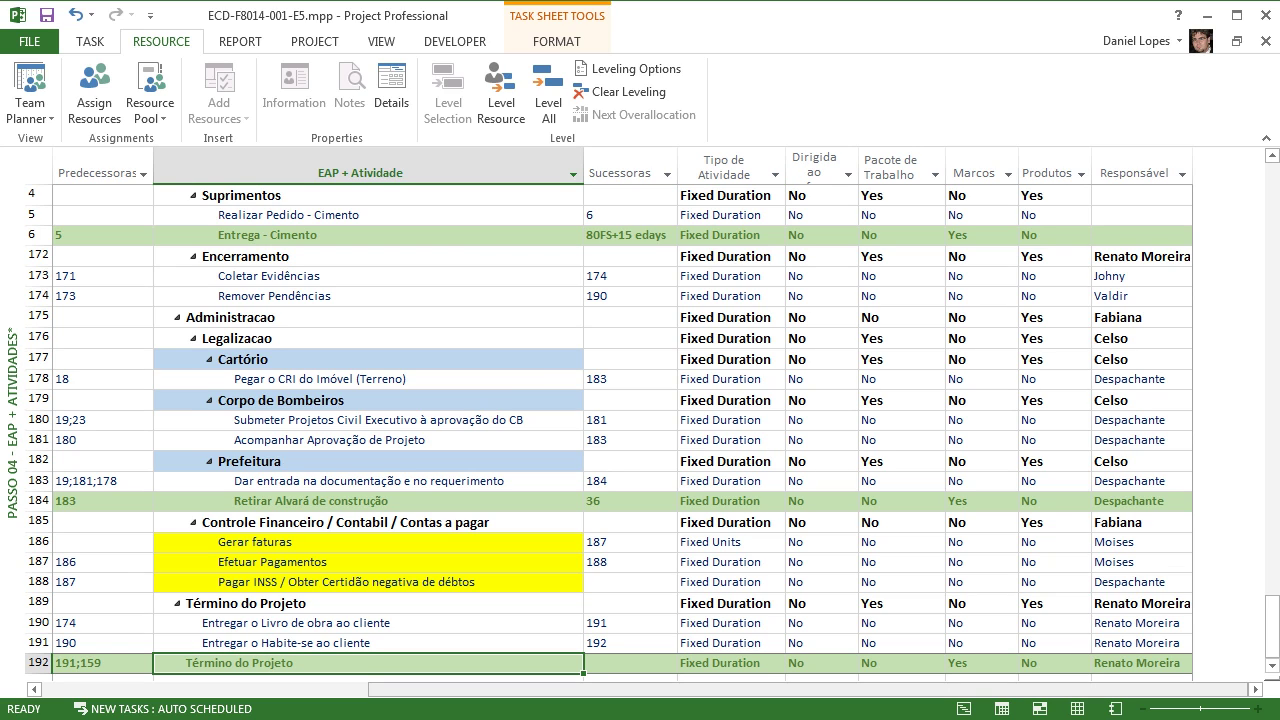
left_click_drag(808, 689, 564, 689)
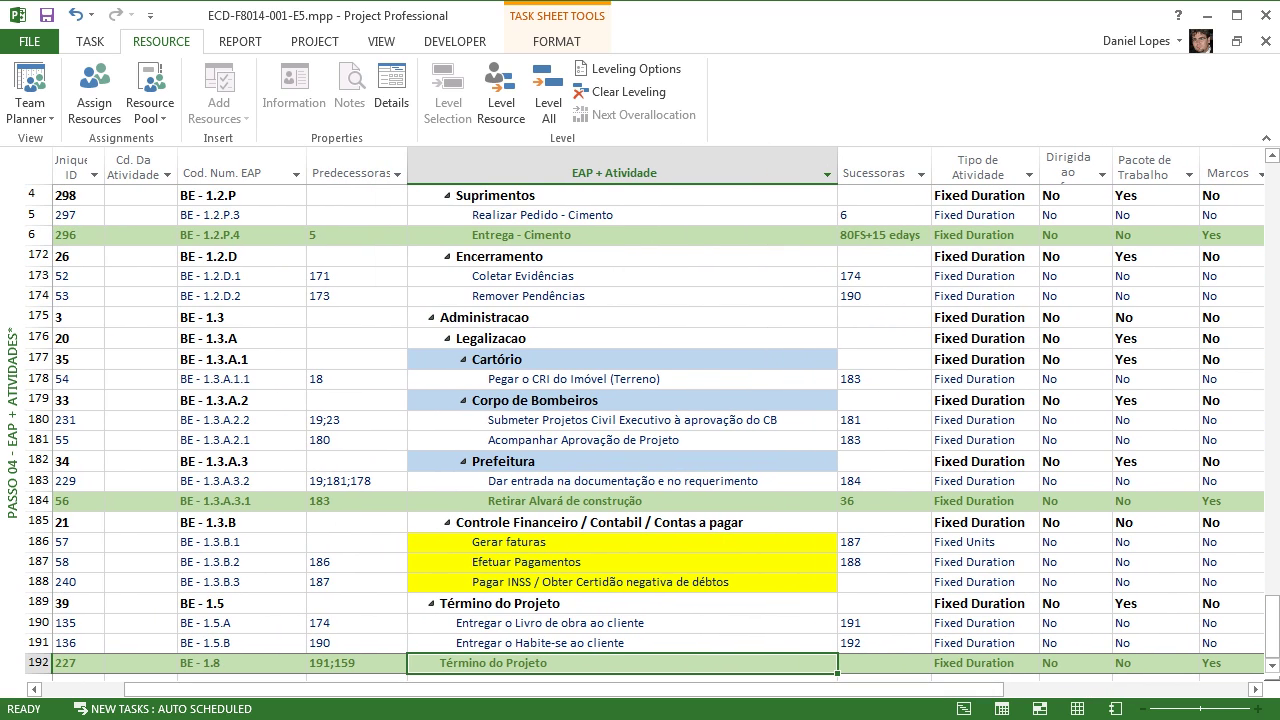
left_click_drag(1272, 627, 1272, 414)
scroll(645, 433, "up", 1)
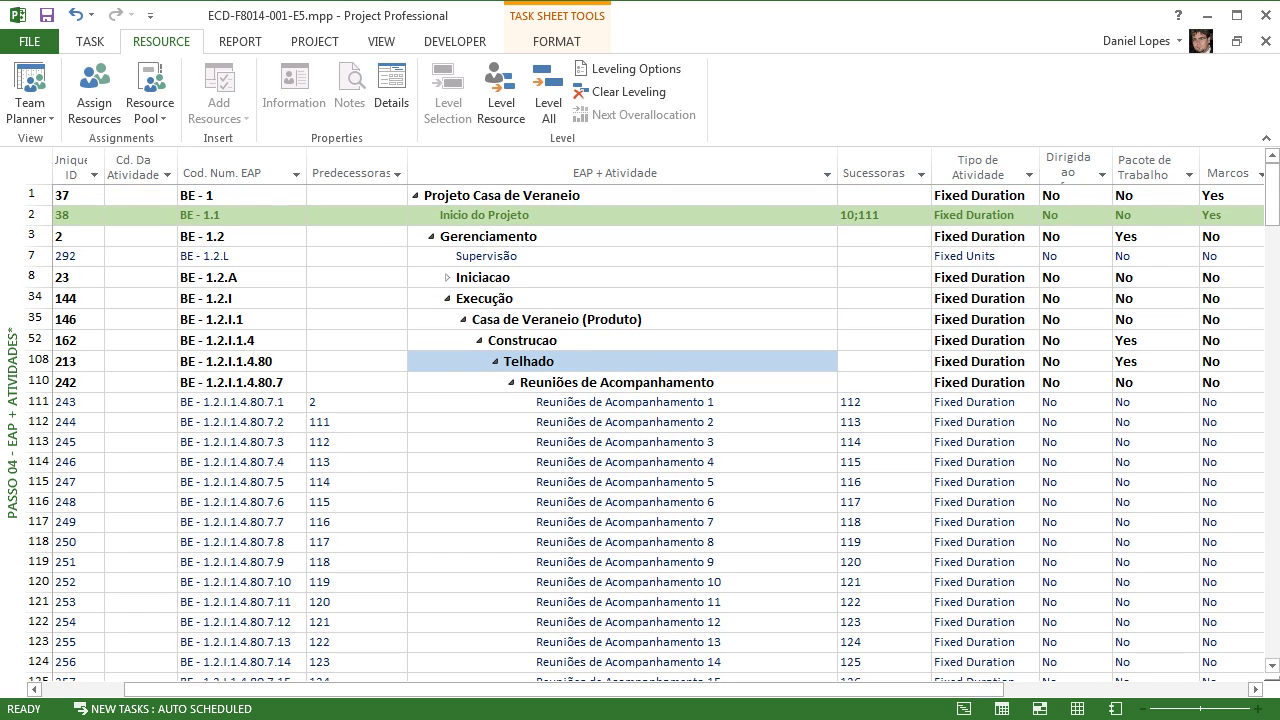
key("ctrl+Down")
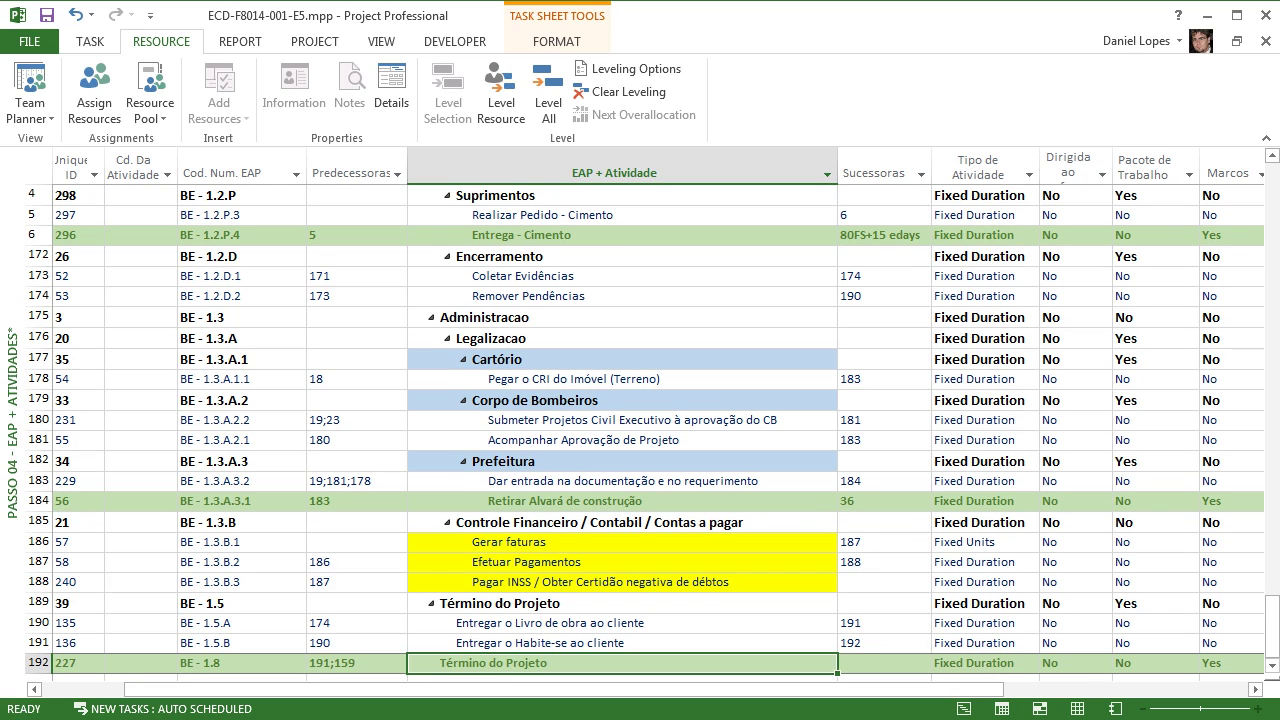
key("ctrl+Up")
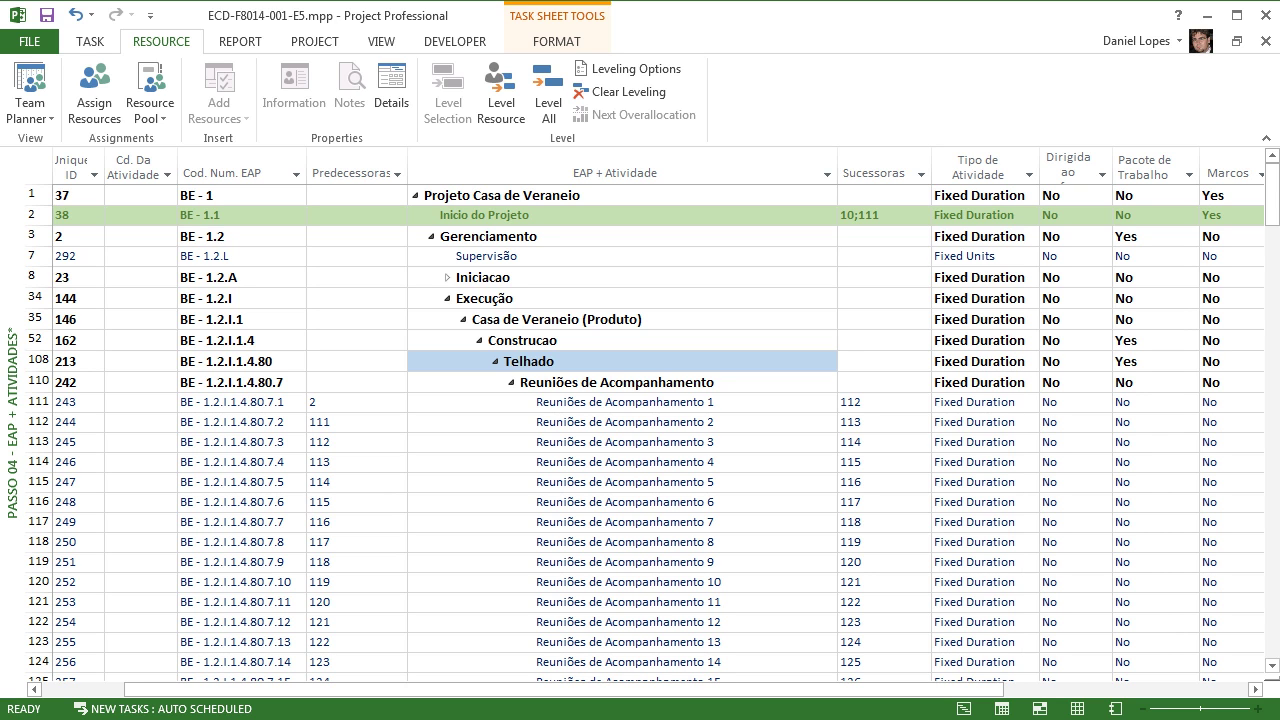
key("ctrl+Down")
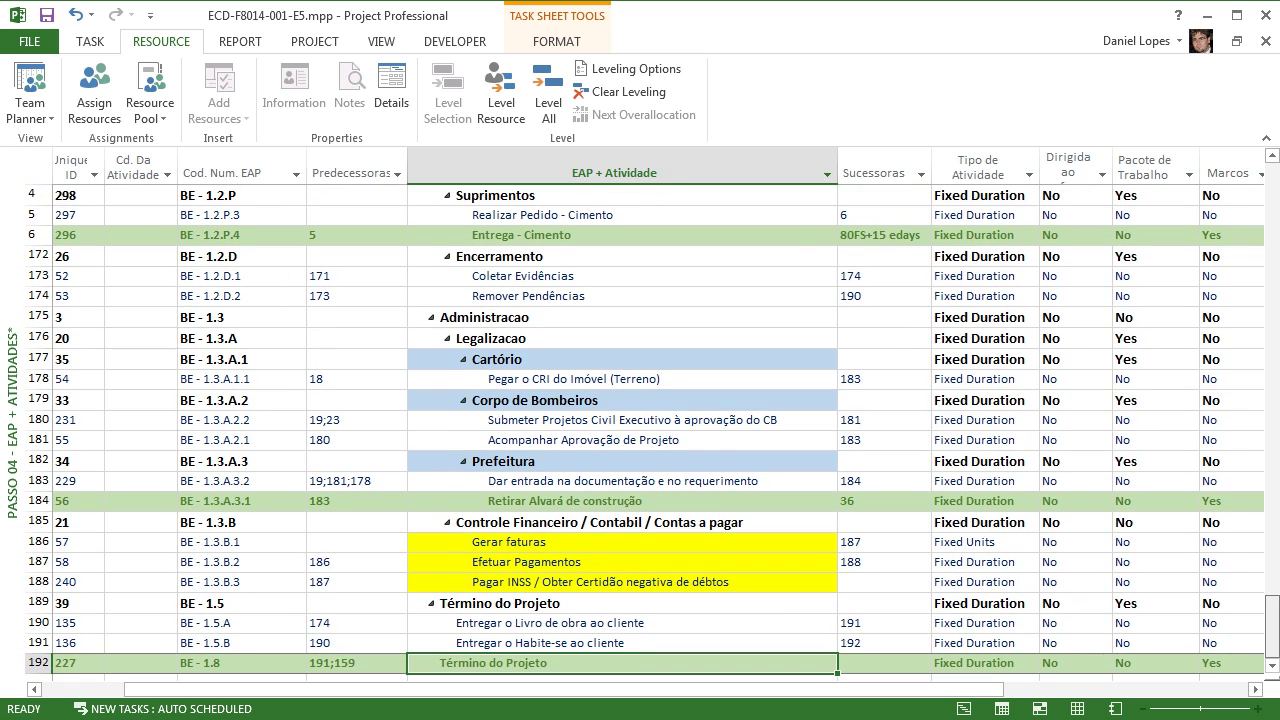
Step: Set the task type of the final milestone Término do Projeto (task 192) to Fixed Units
left_click(975, 502)
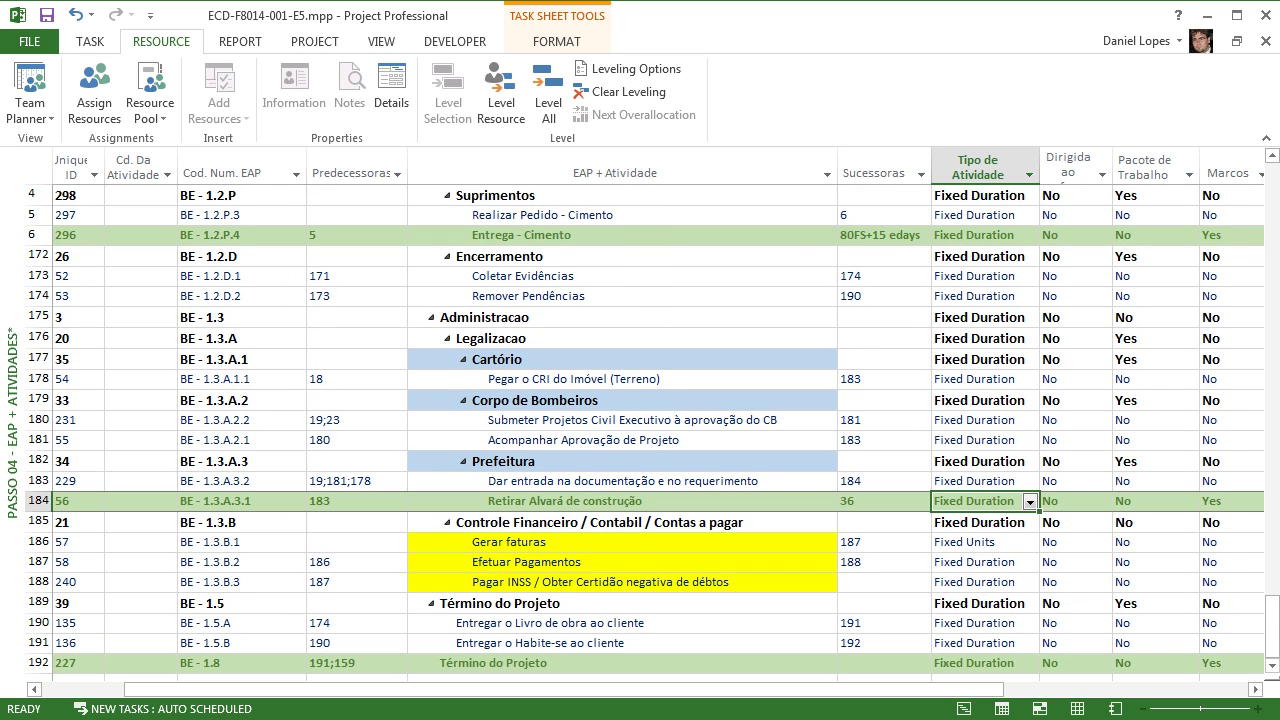
left_click(975, 236)
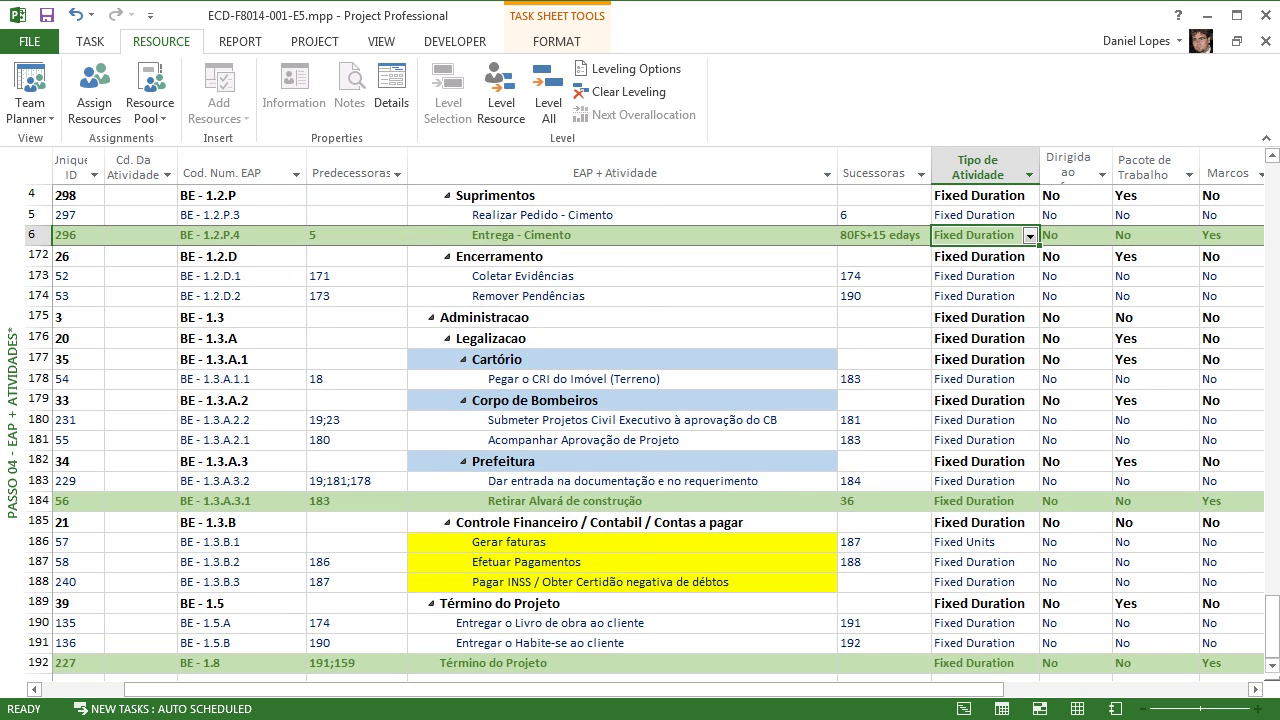
left_click(975, 664)
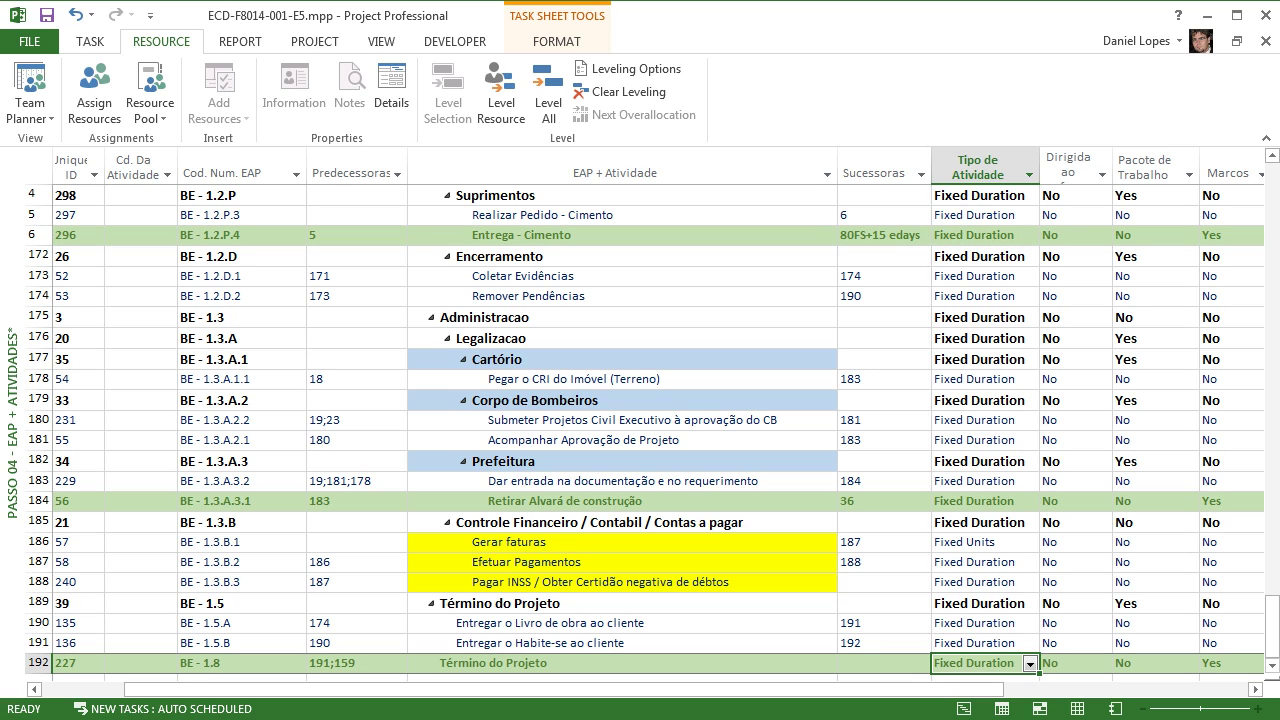
left_click(1029, 663)
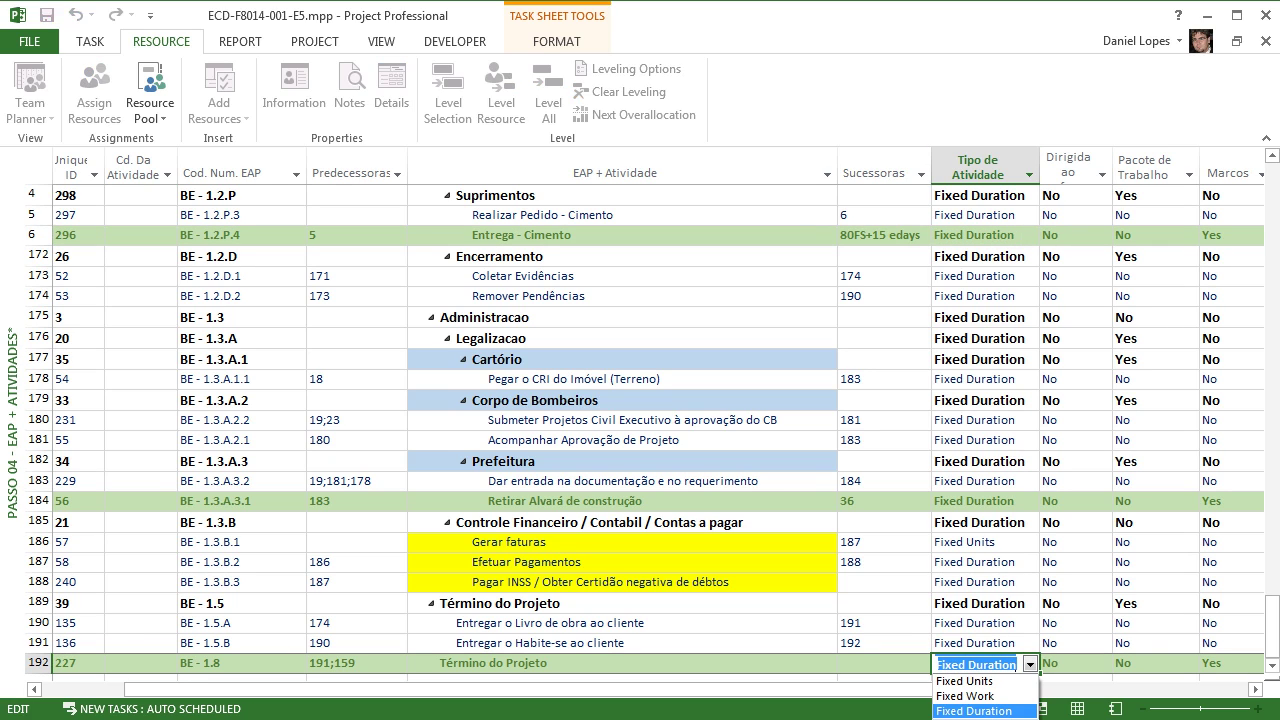
key("Up")
key("Up")
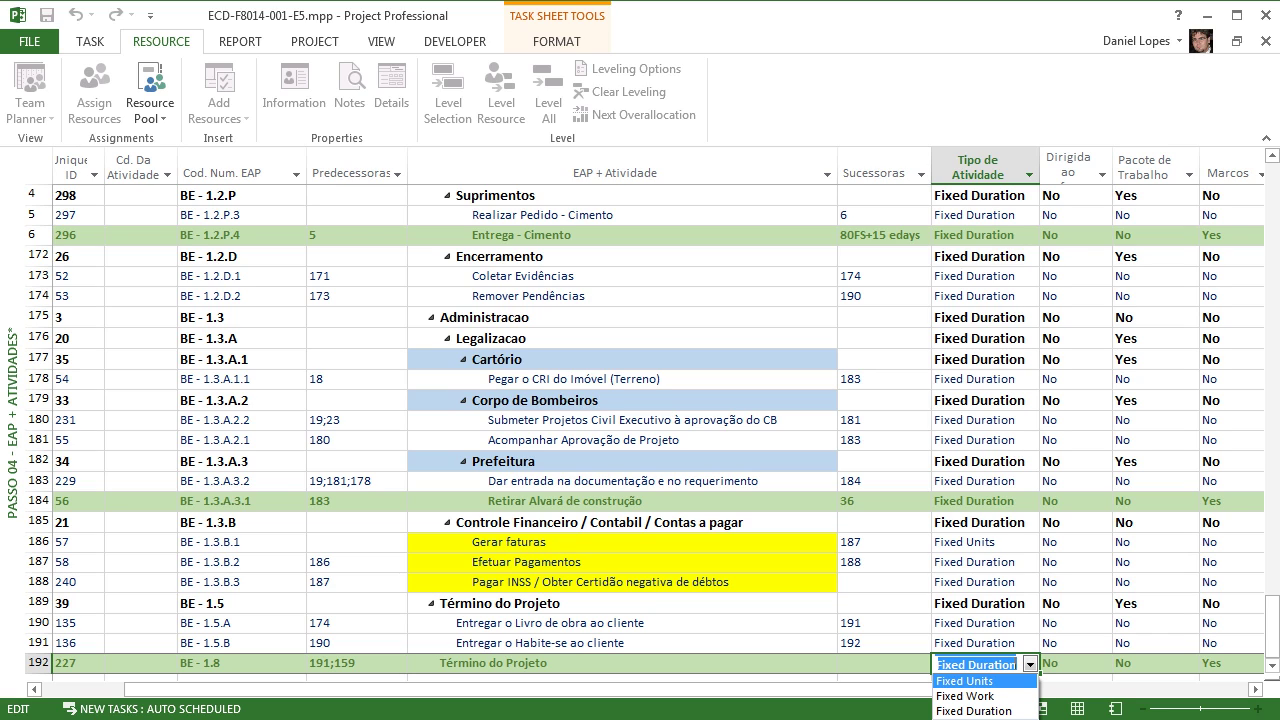
key("Return")
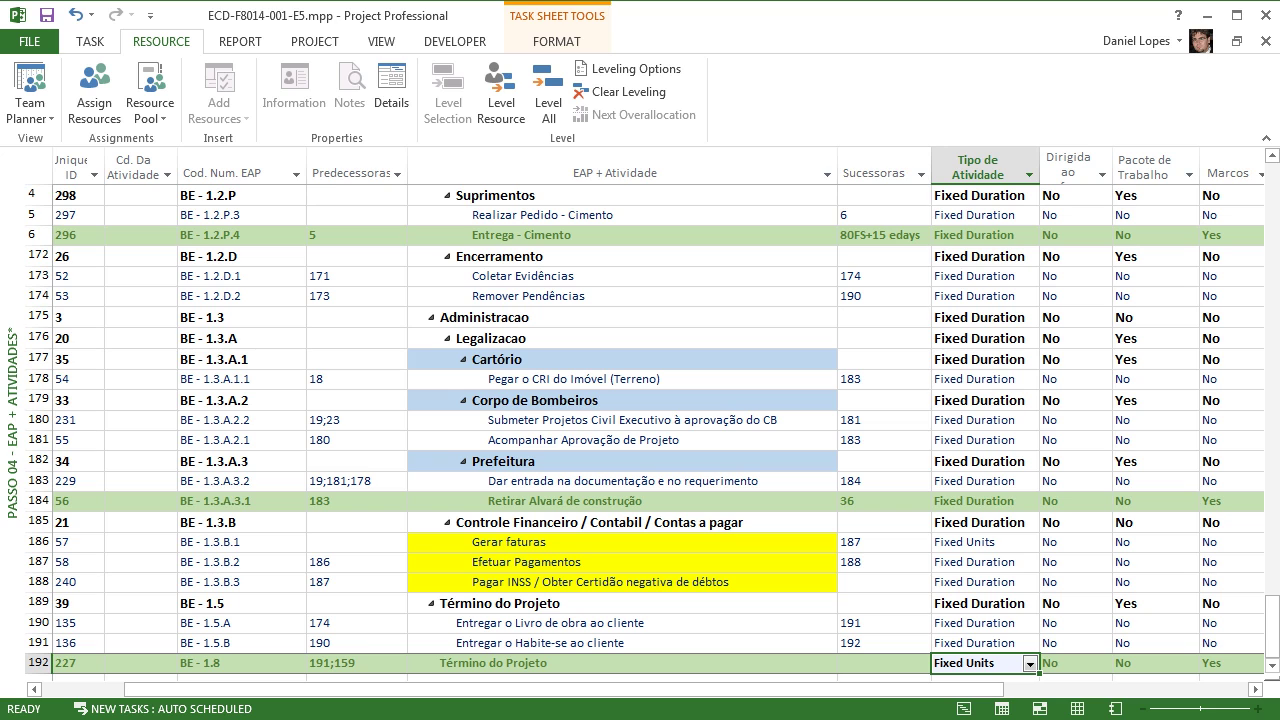
Step: Set the Inicio do Projeto milestone's task type to Fixed Units, and check the task type of Término do Projeto
left_click_drag(1272, 626, 1272, 192)
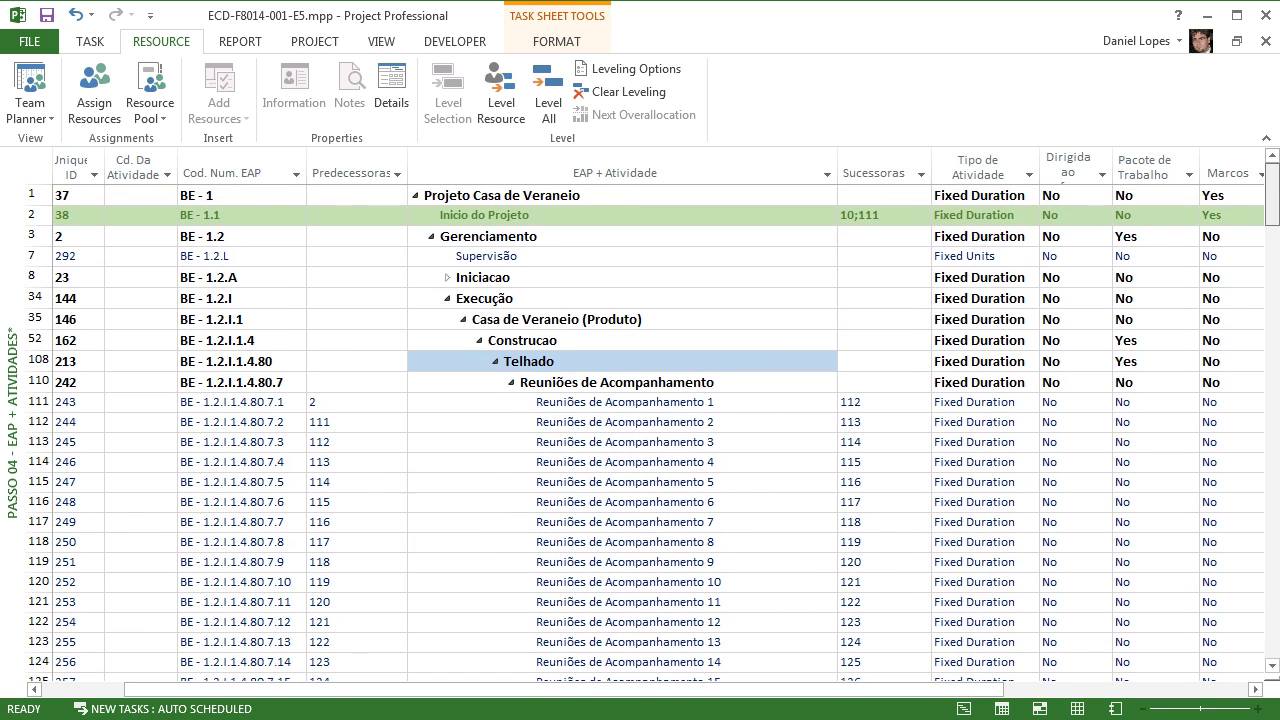
left_click(982, 216)
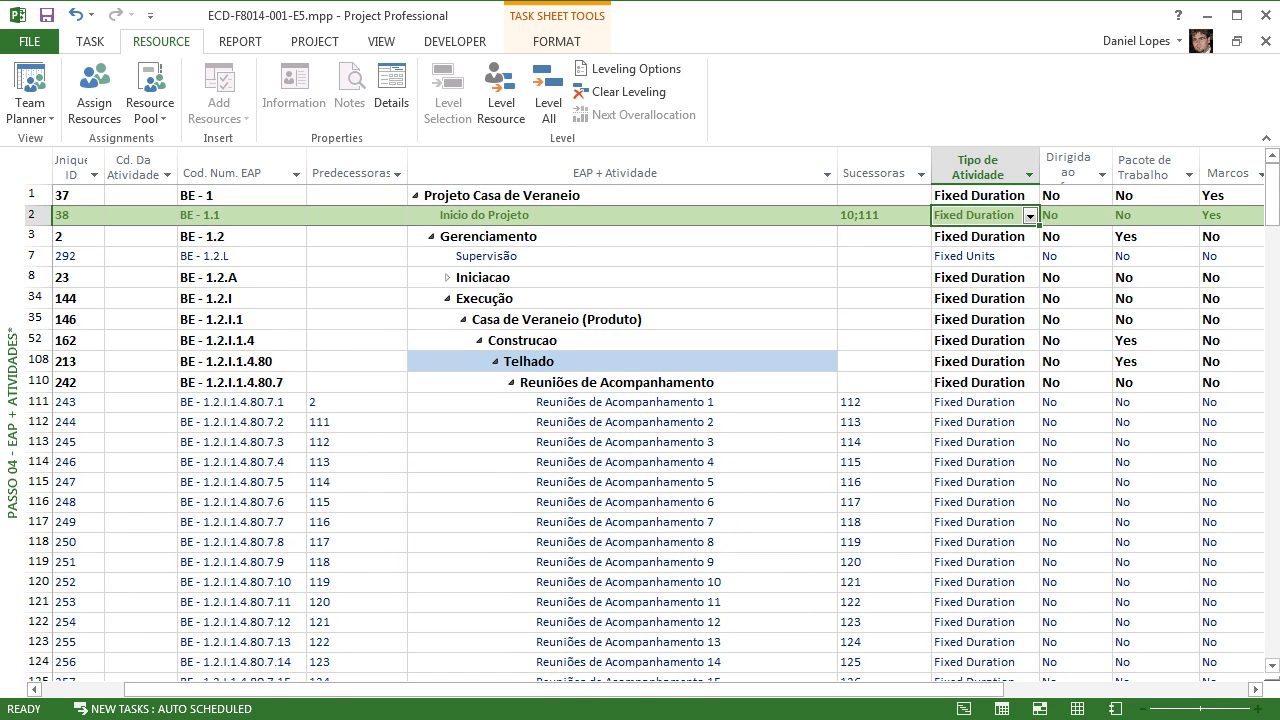
left_click(1030, 216)
left_click(966, 233)
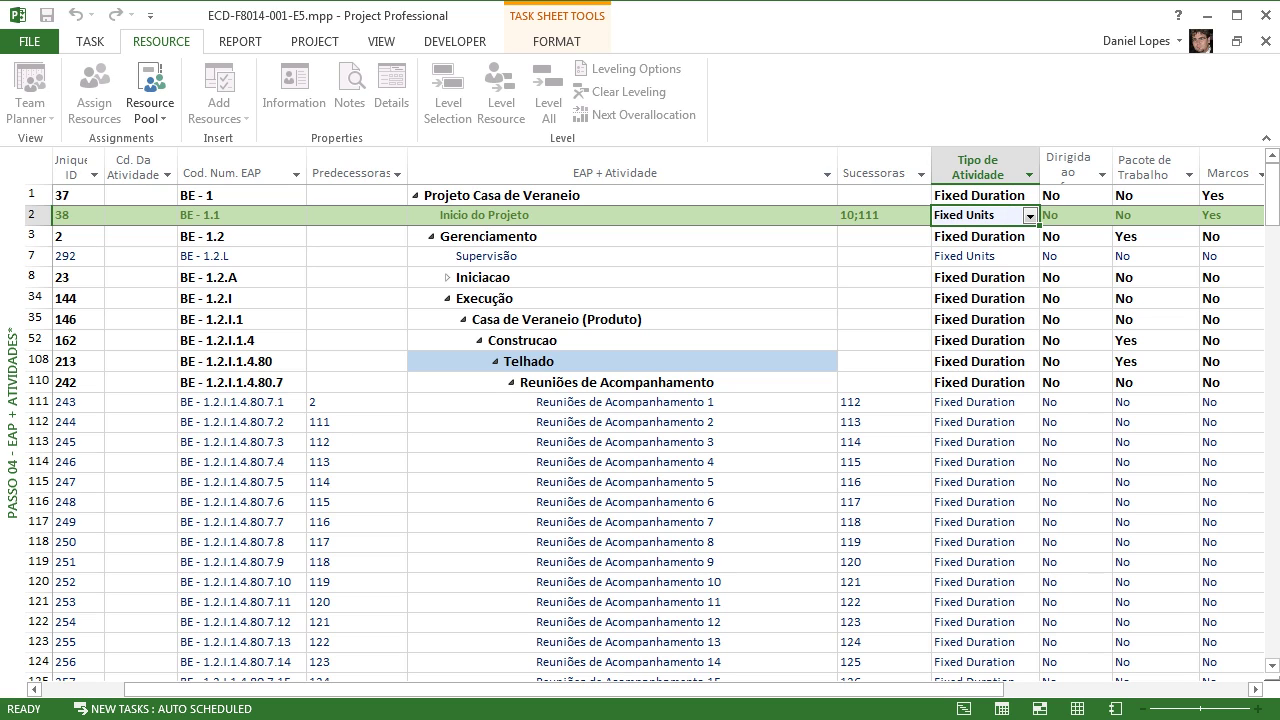
left_click(978, 298)
left_click(978, 216)
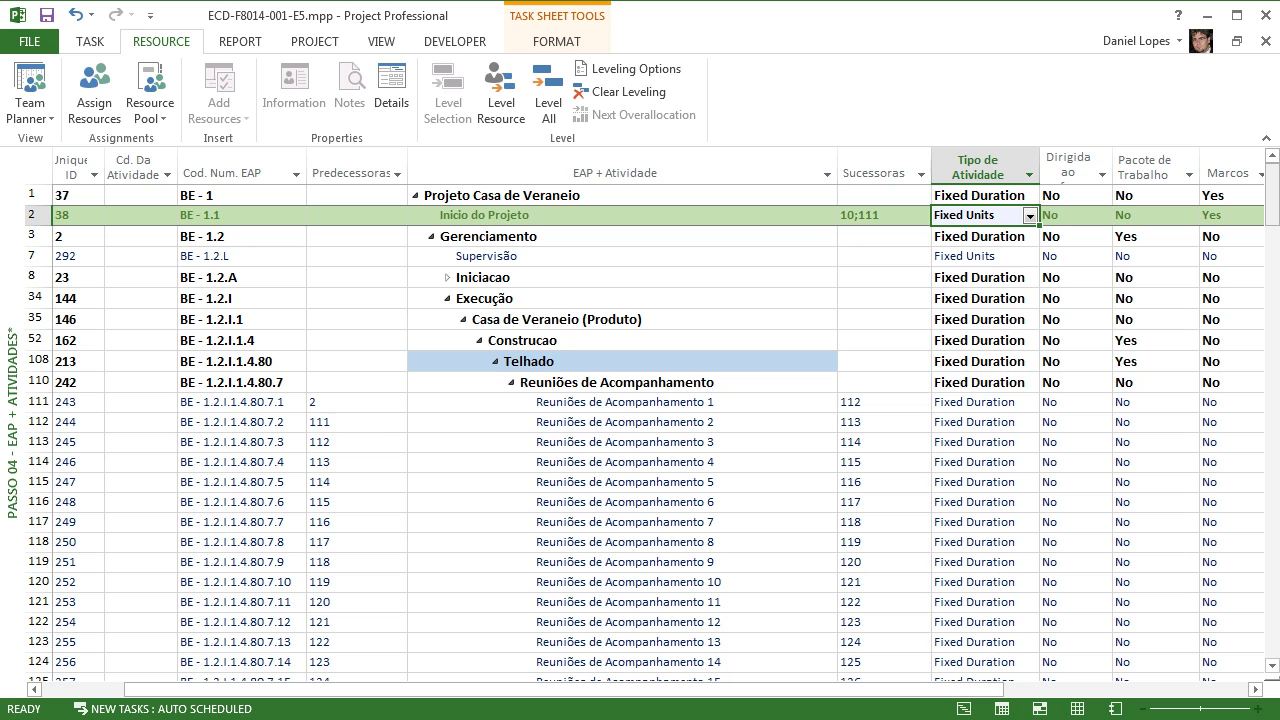
left_click(980, 257)
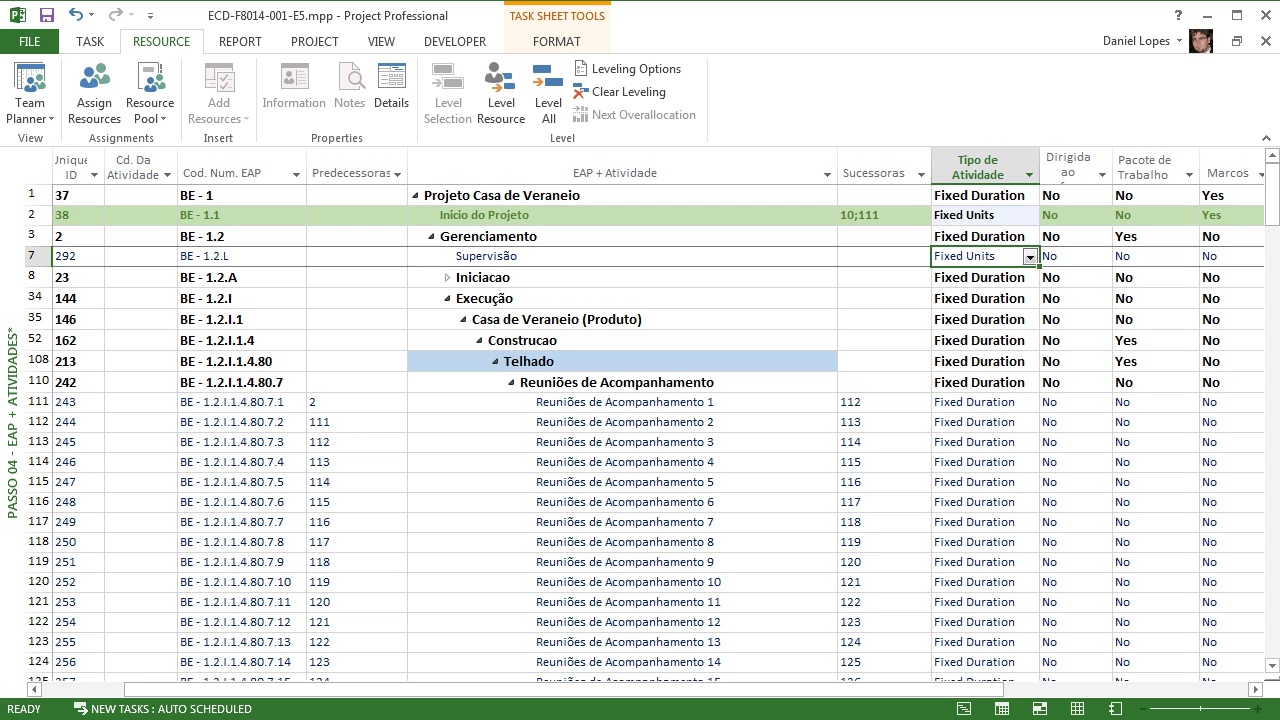
left_click(978, 216)
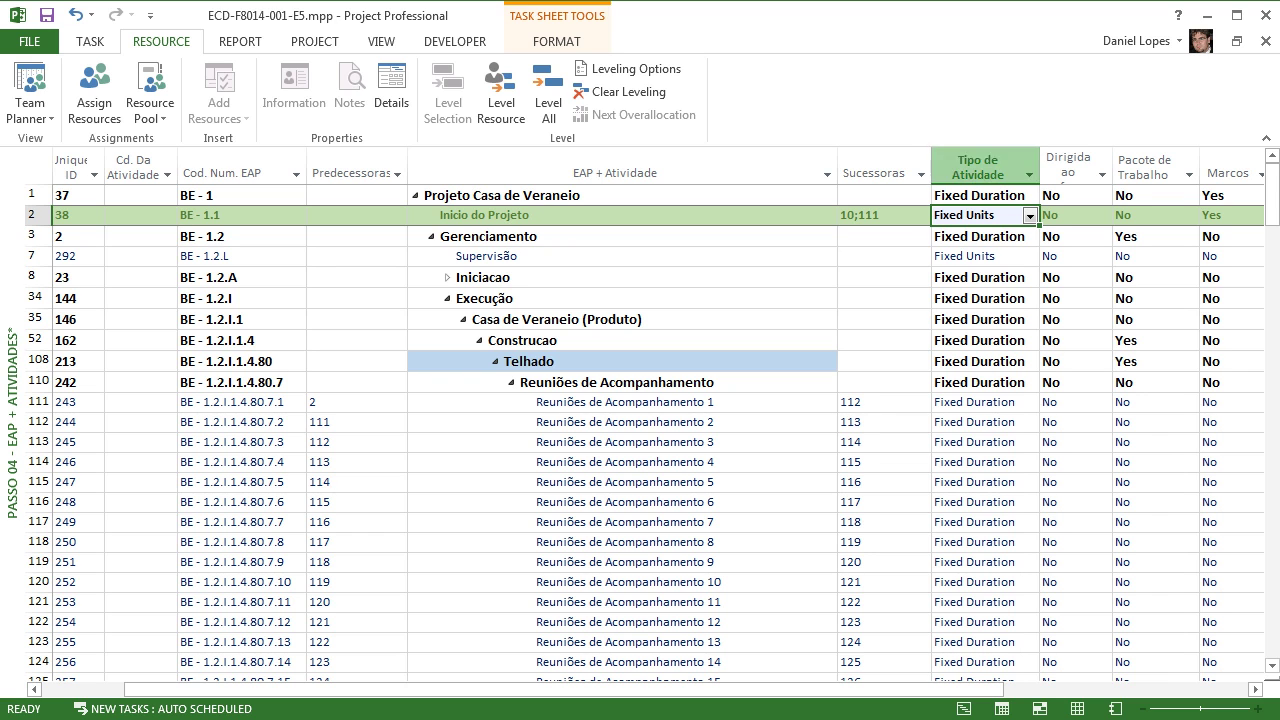
left_click_drag(1272, 195, 1272, 627)
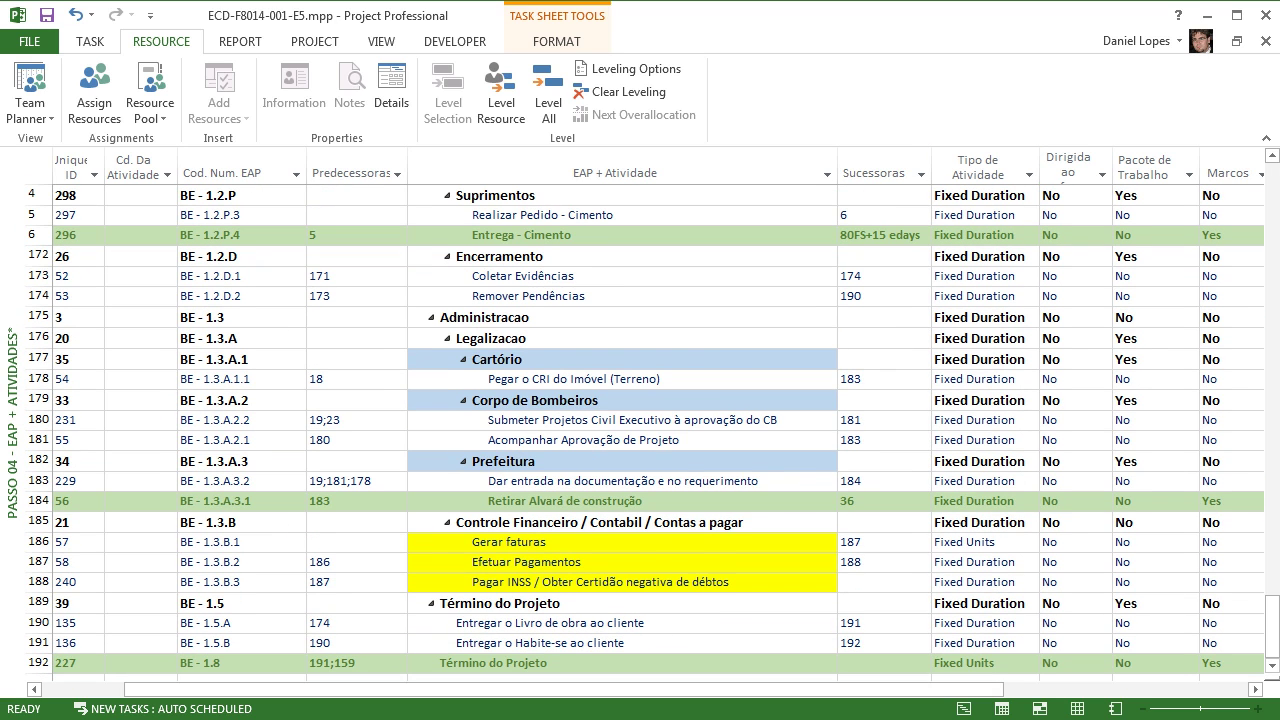
left_click(978, 663)
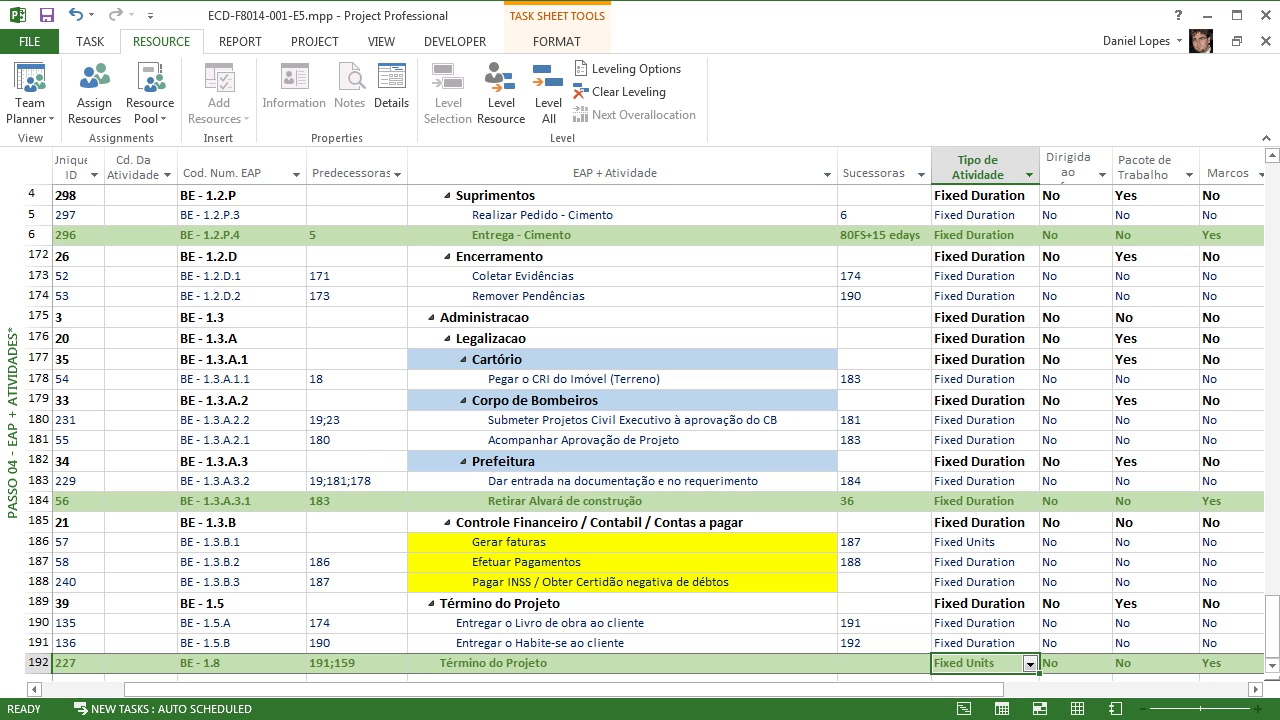
Step: Switch to E5P-Pool de Recursos.mpp, apply the view "Passo 08 - Criação do Pool de Recursos" and adjust the height of its resource name form pane
mouse_move(656, 718)
left_click(772, 656)
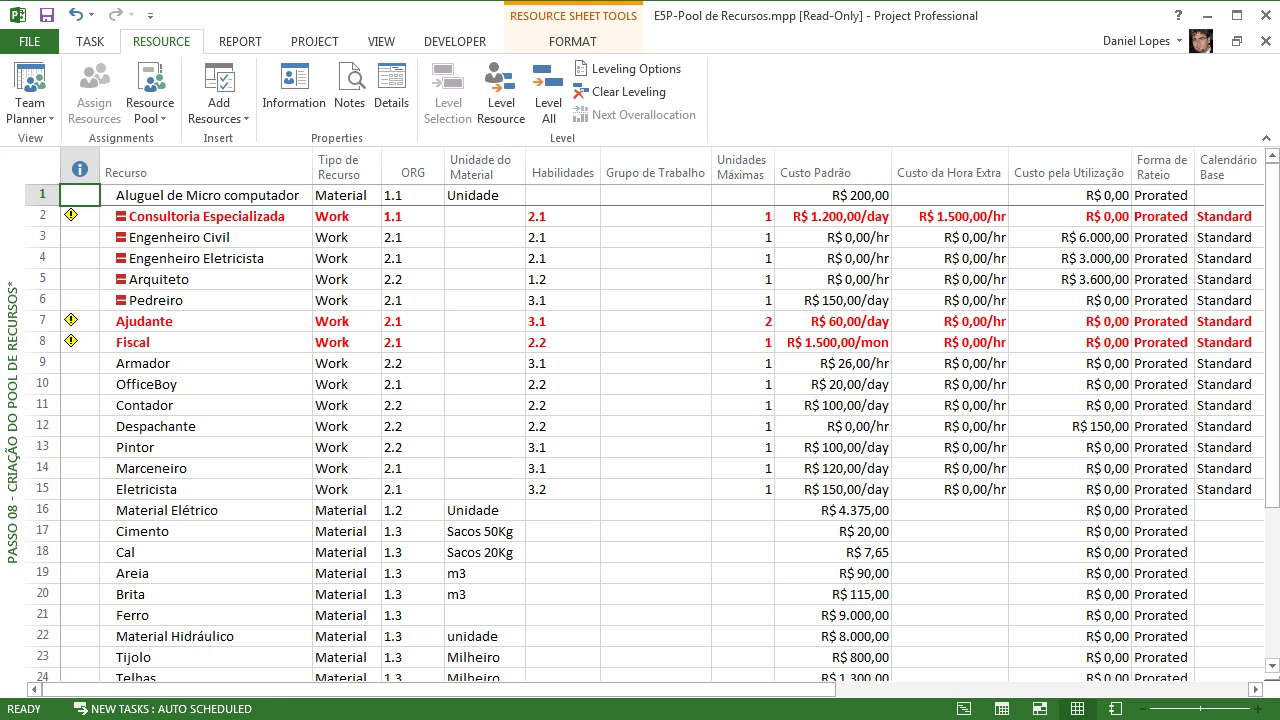
right_click(12, 430)
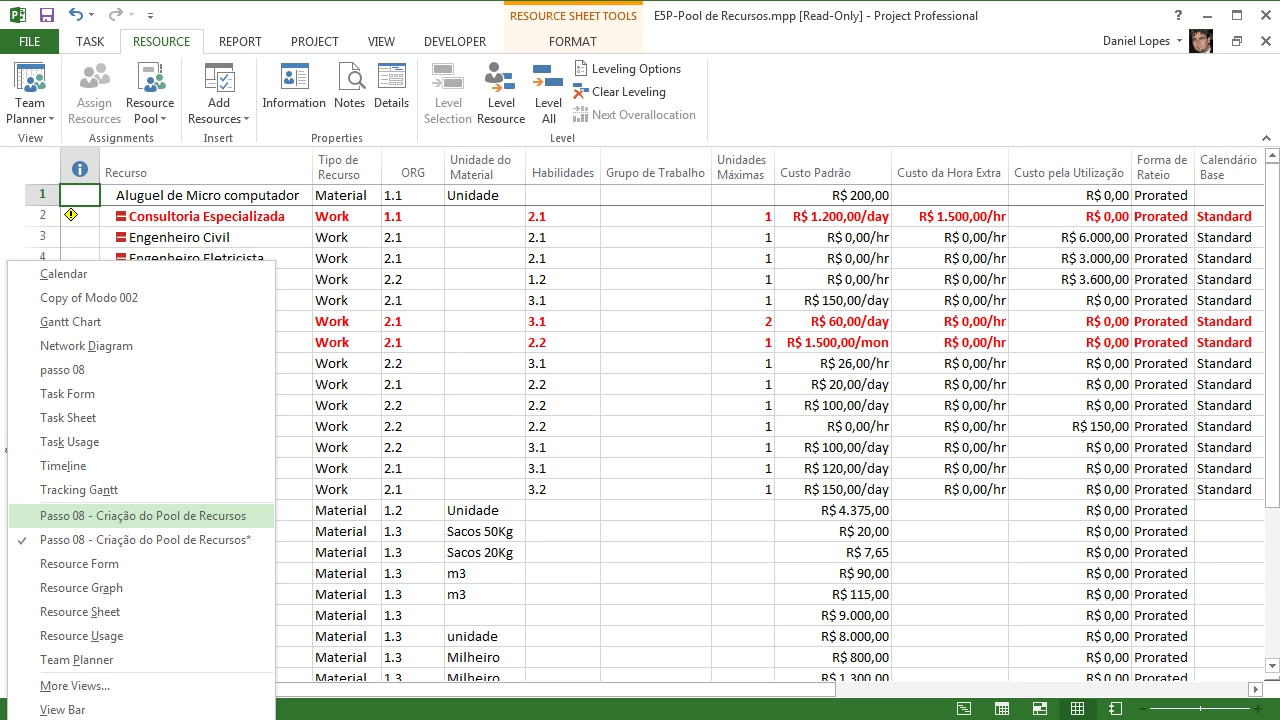
left_click(143, 516)
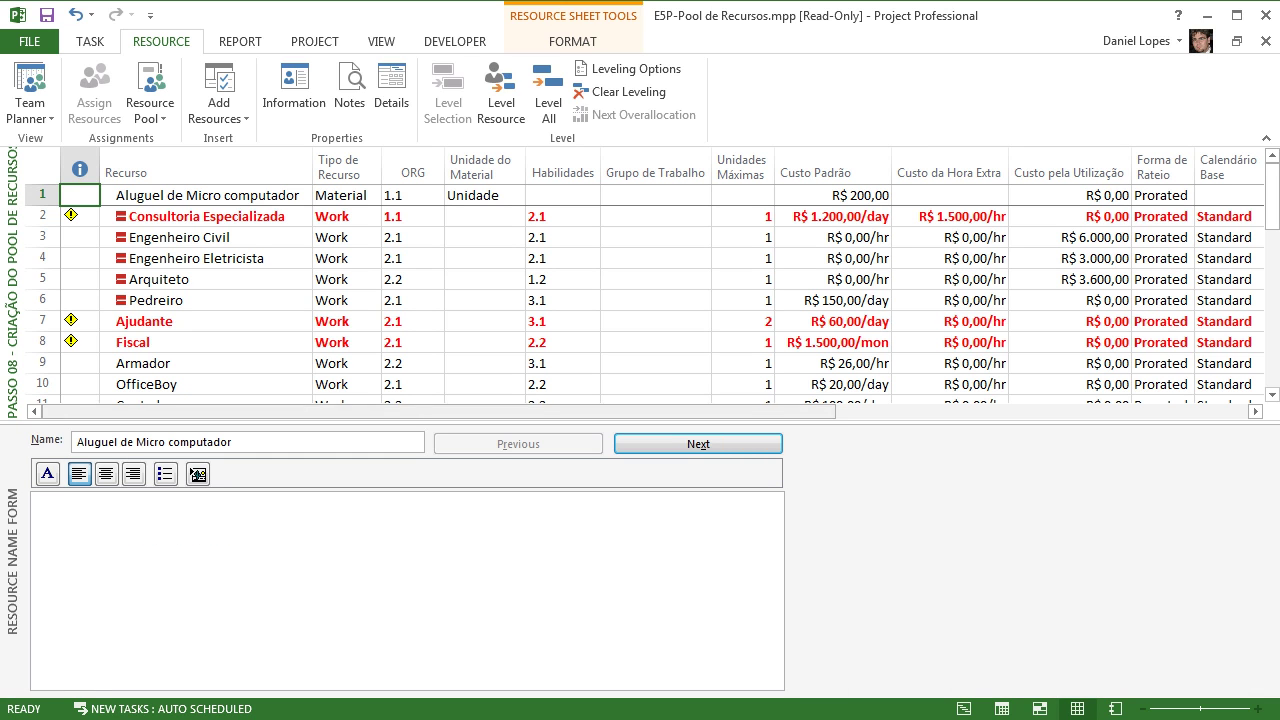
left_click_drag(400, 422, 400, 579)
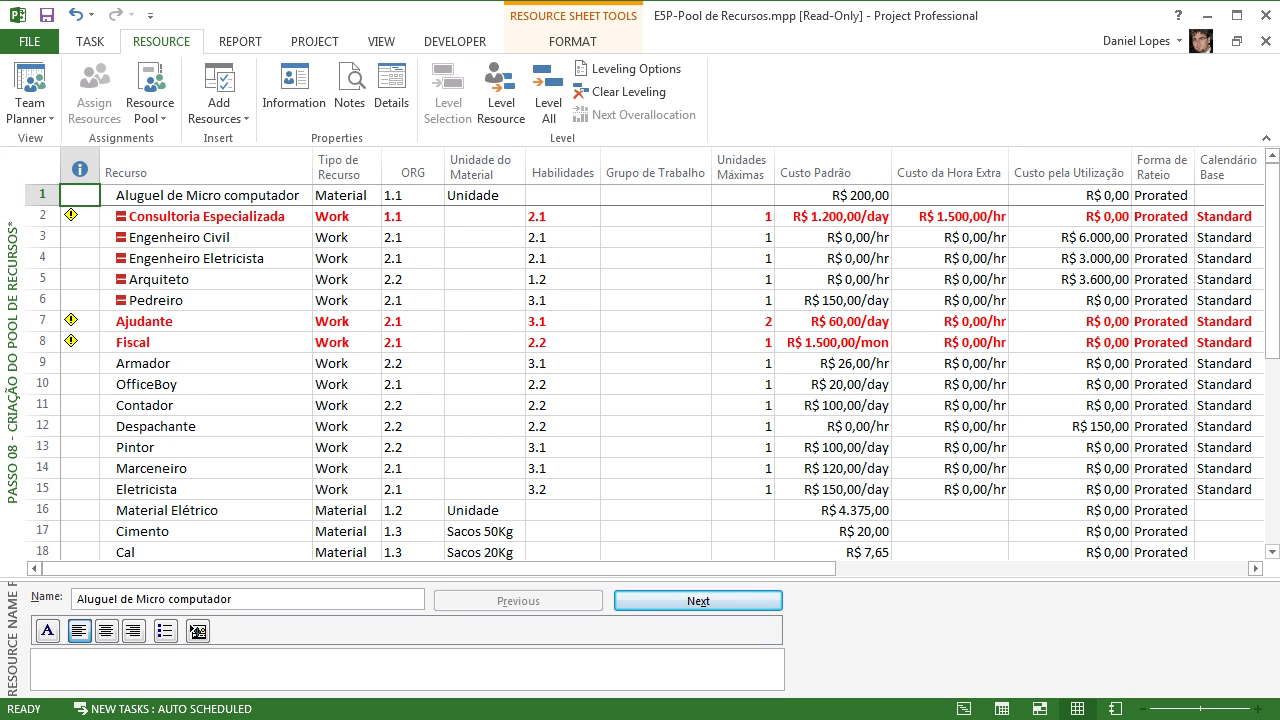
left_click_drag(640, 580, 640, 500)
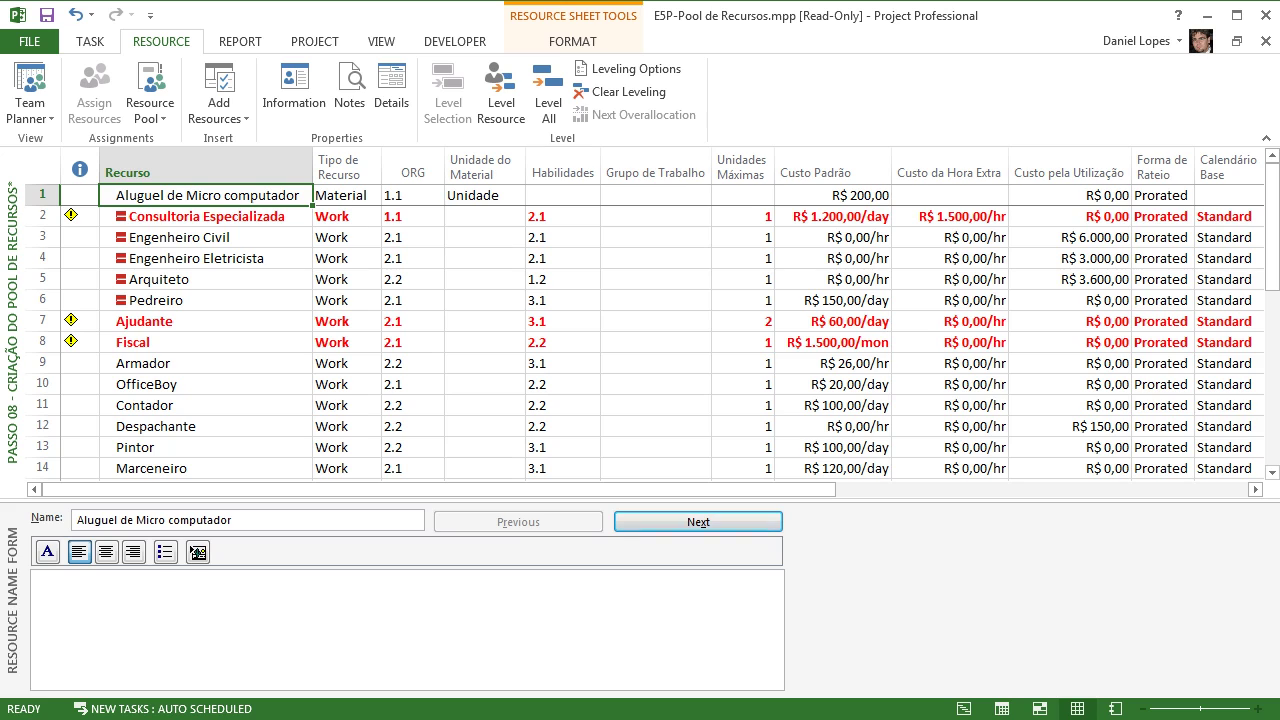
Step: Go through the pool's resources from Aluguel de Micro computador to Bomba para piscina and back, reviewing each one in the resource name form
left_click(698, 521)
left_click(698, 521)
left_click(698, 521)
left_click(698, 521)
left_click(698, 521)
left_click(698, 521)
left_click(698, 521)
left_click(698, 521)
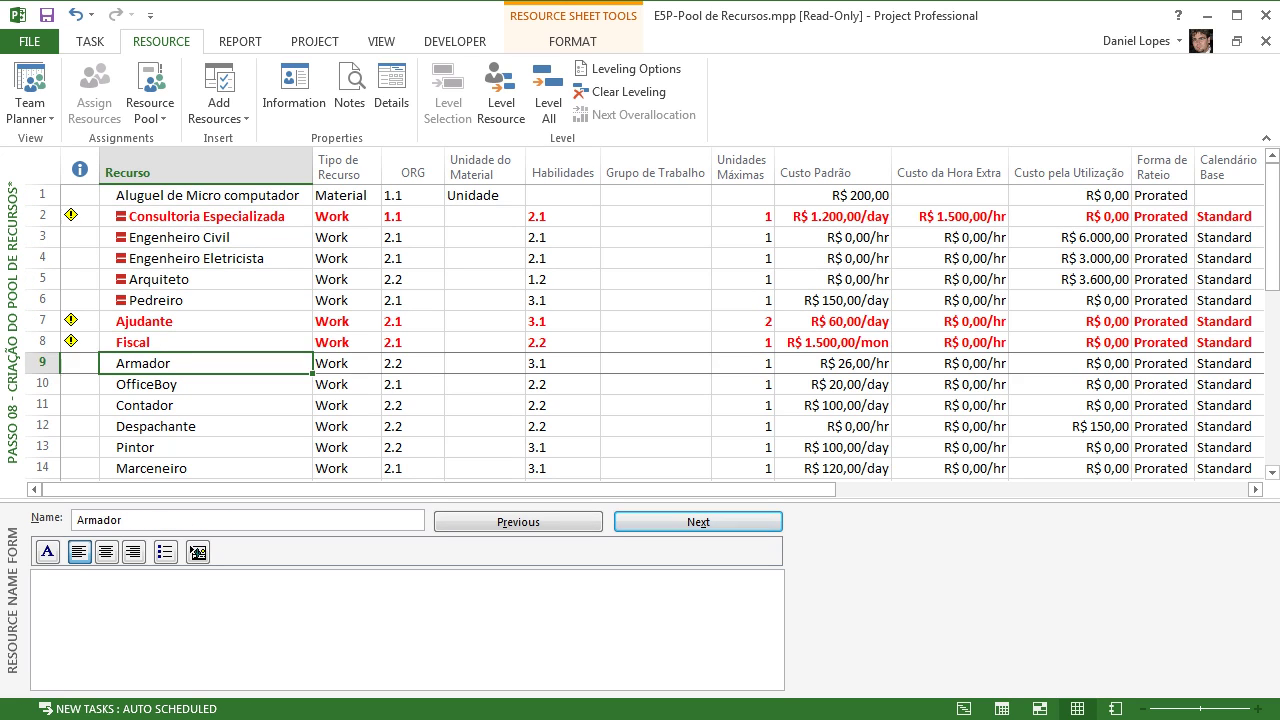
left_click(698, 521)
left_click(698, 521)
key("Up")
key("Up")
key("Down")
key("Down")
key("Down")
key("Down")
key("Down")
key("Down")
key("Down")
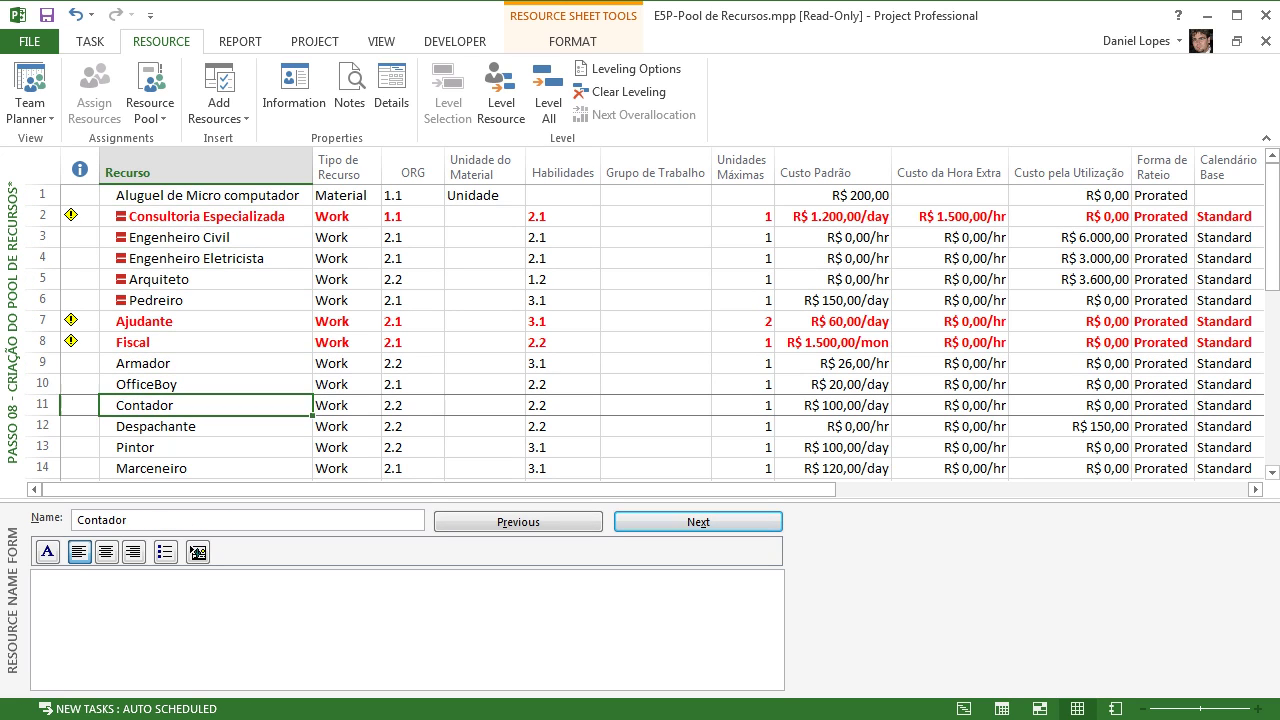
left_click(698, 521)
left_click(698, 521)
left_click(698, 521)
left_click(698, 521)
left_click(698, 521)
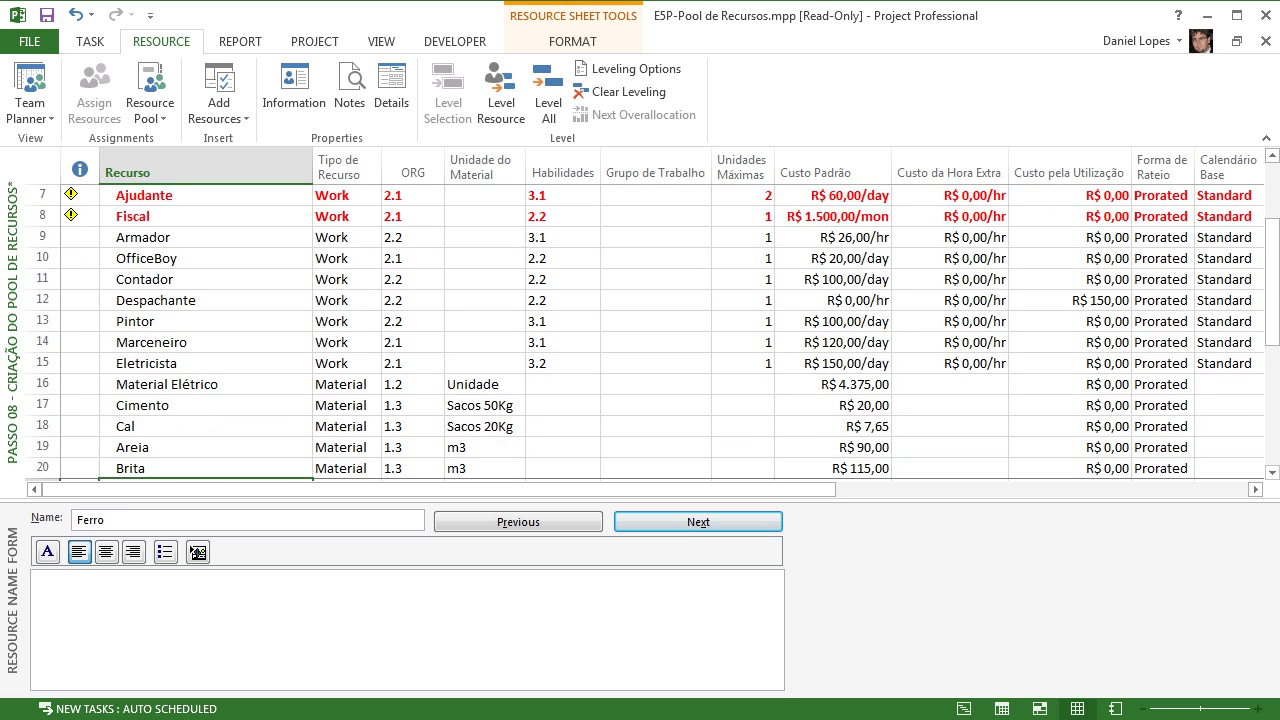
left_click(698, 521)
left_click(698, 521)
left_click(698, 521)
key("Down")
key("Down")
key("Up")
key("Up")
key("Up")
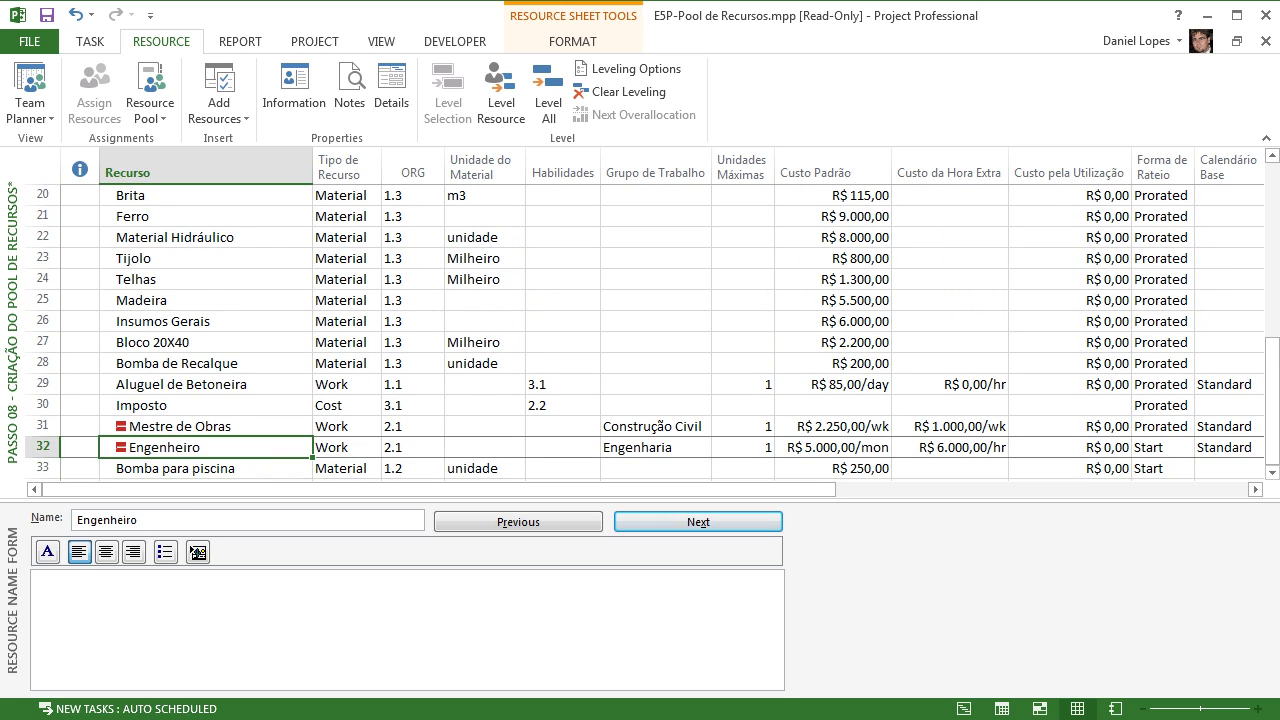
key("Down")
key("Down")
key("Down")
key("Down")
key("Down")
key("Down")
key("Down")
key("Down")
key("Down")
key("Down")
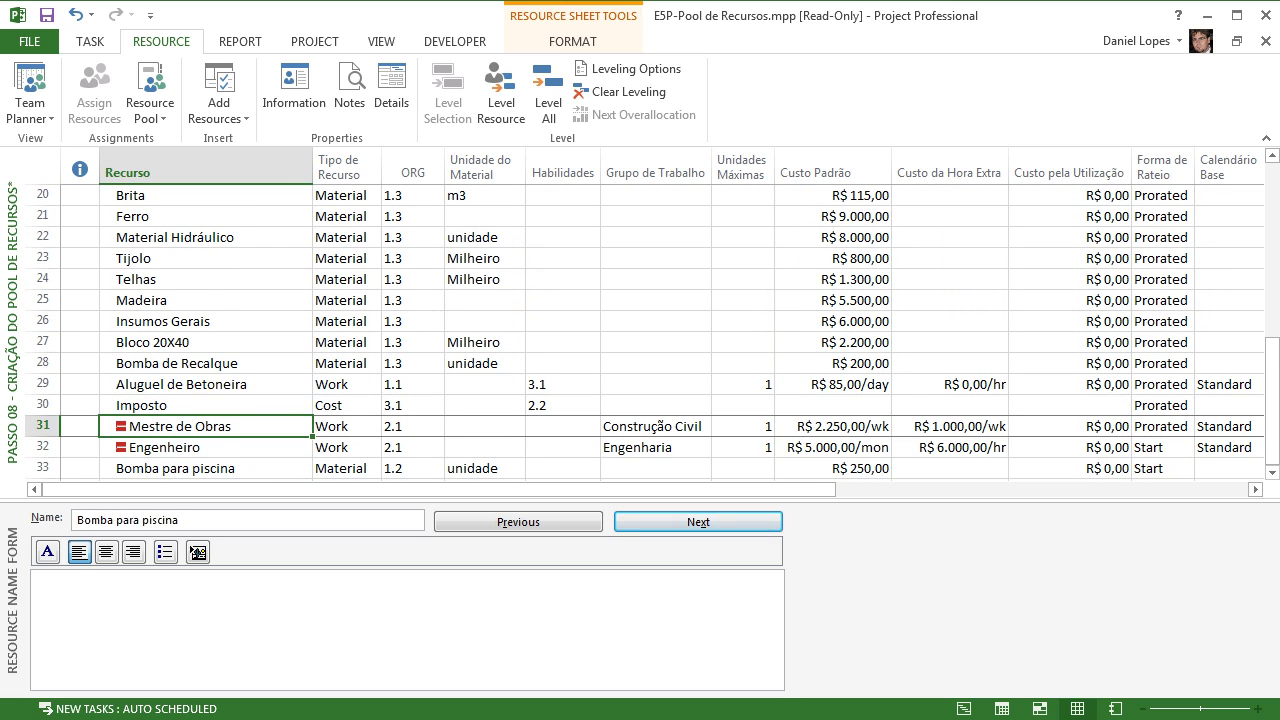
key("Up")
key("Up")
key("Up")
key("Up")
key("Up")
key("Up")
key("Up")
key("Up")
key("Up")
key("Up")
key("Up")
key("Up")
key("Up")
key("Up")
key("Up")
key("Up")
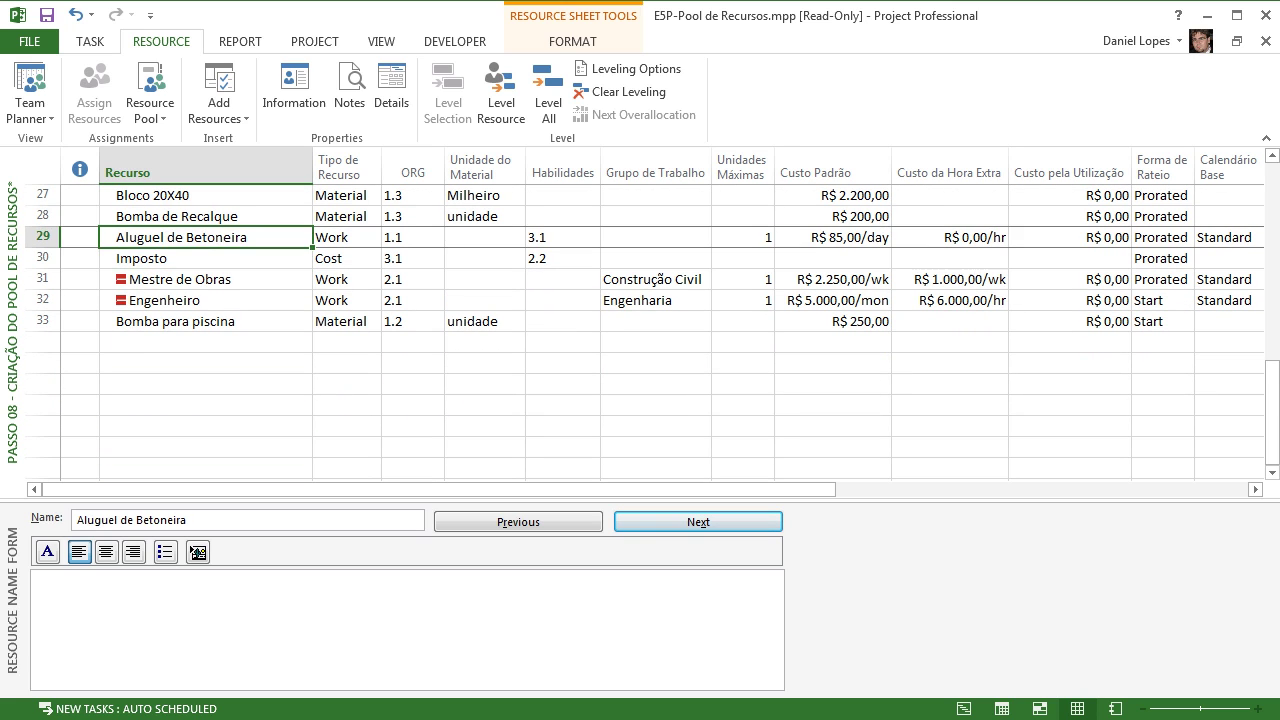
left_click(518, 521)
left_click(518, 521)
left_click(518, 521)
left_click(518, 521)
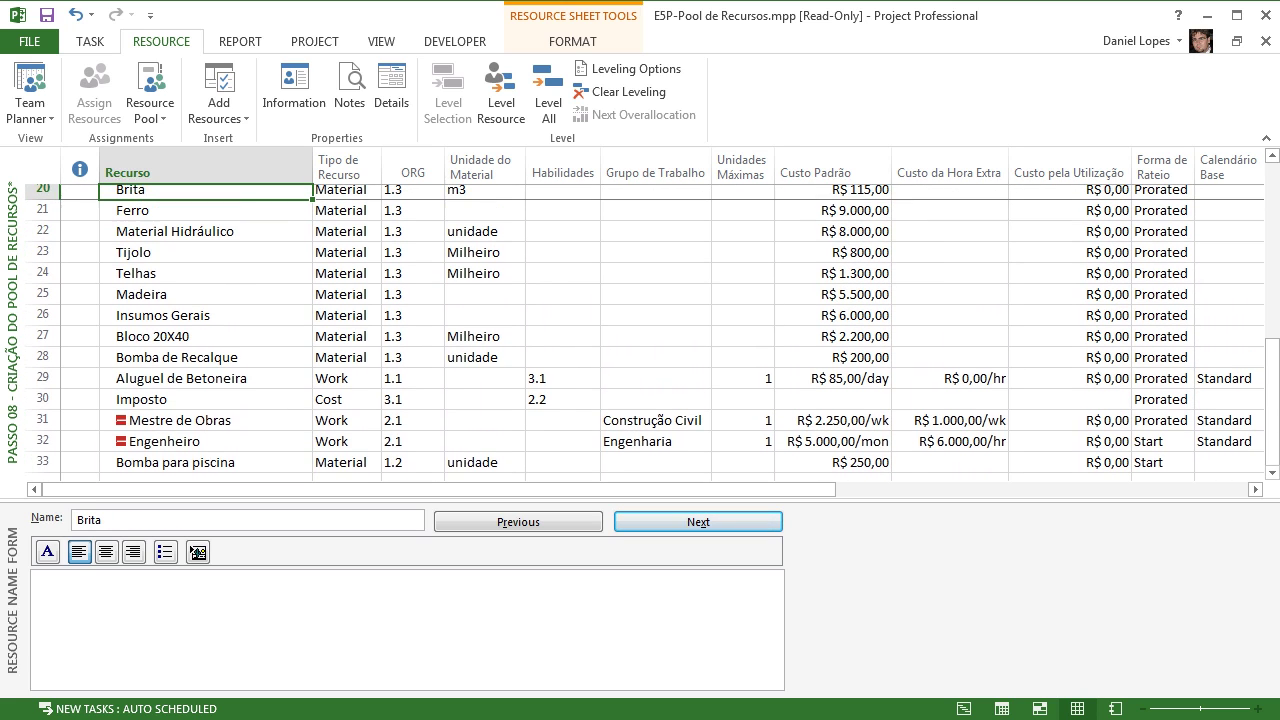
left_click(518, 521)
left_click(518, 521)
key("Up")
key("Up")
key("Up")
key("Up")
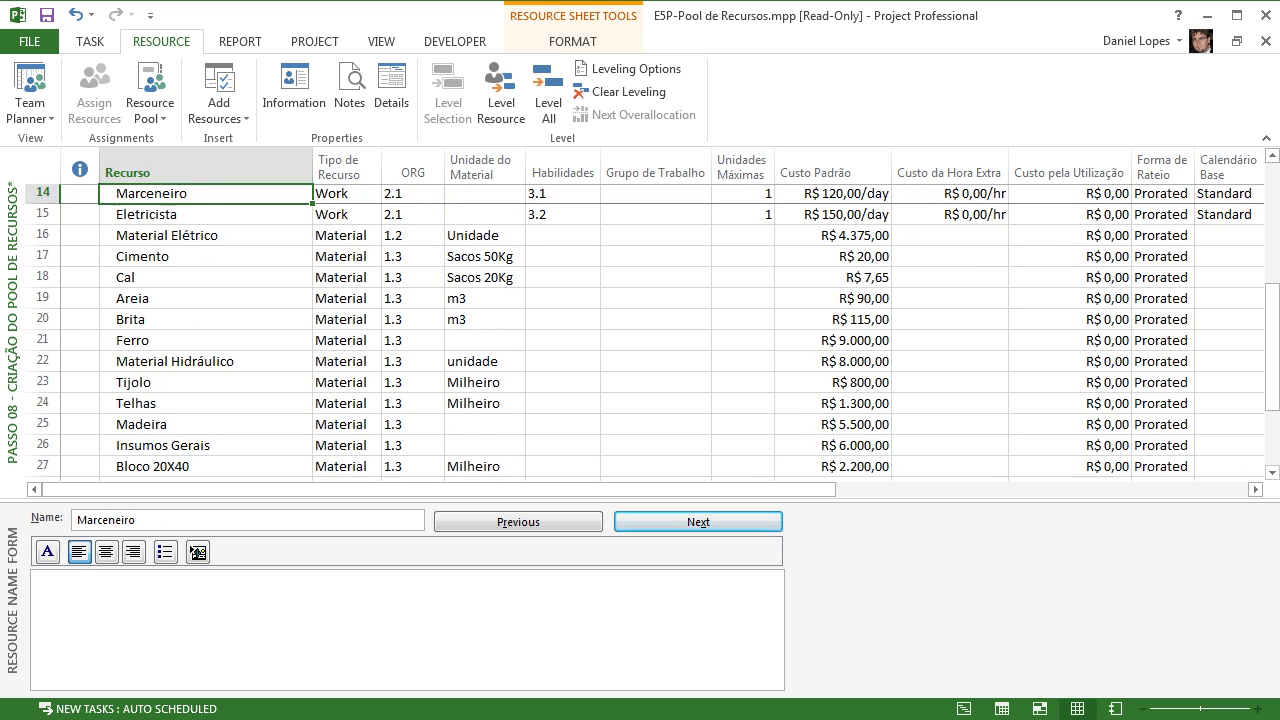
key("Down")
key("Down")
left_click(698, 521)
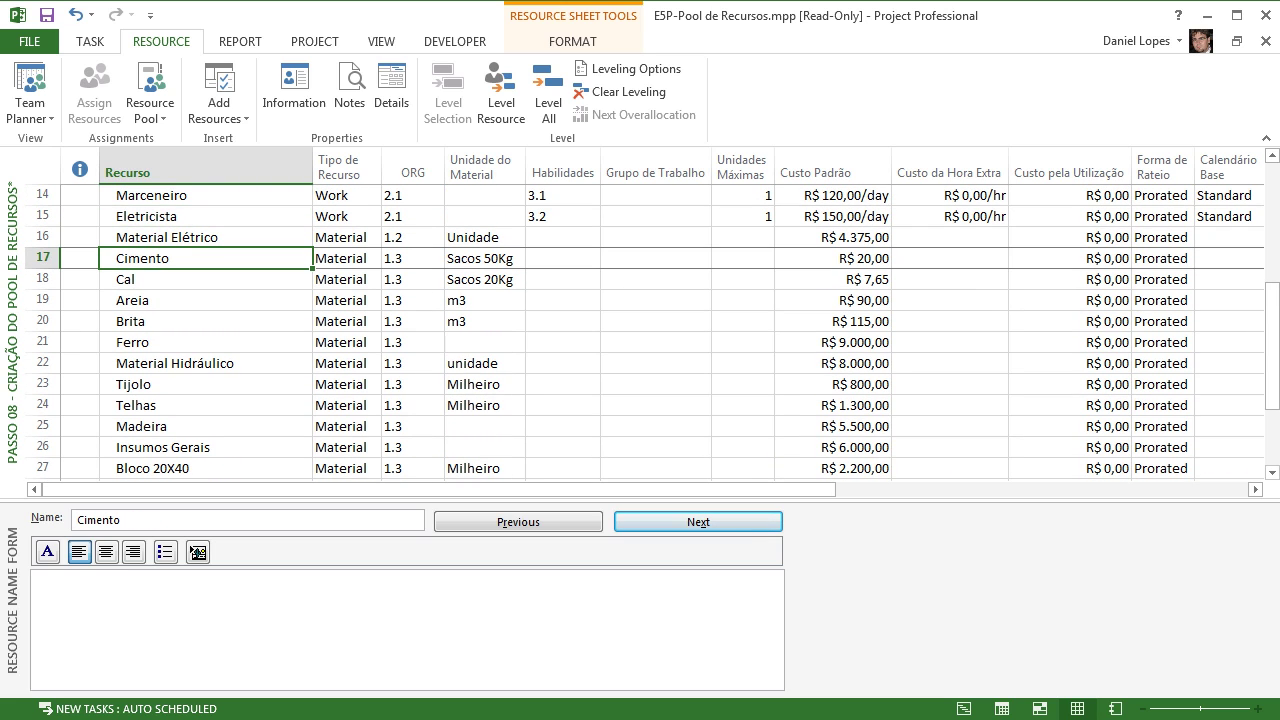
key("Up")
key("Up")
key("Down")
key("Down")
key("Down")
key("Down")
key("Down")
key("Down")
key("Down")
key("Down")
key("Down")
key("Down")
key("Down")
key("Down")
key("Down")
key("Down")
key("Down")
key("Down")
key("Down")
key("Down")
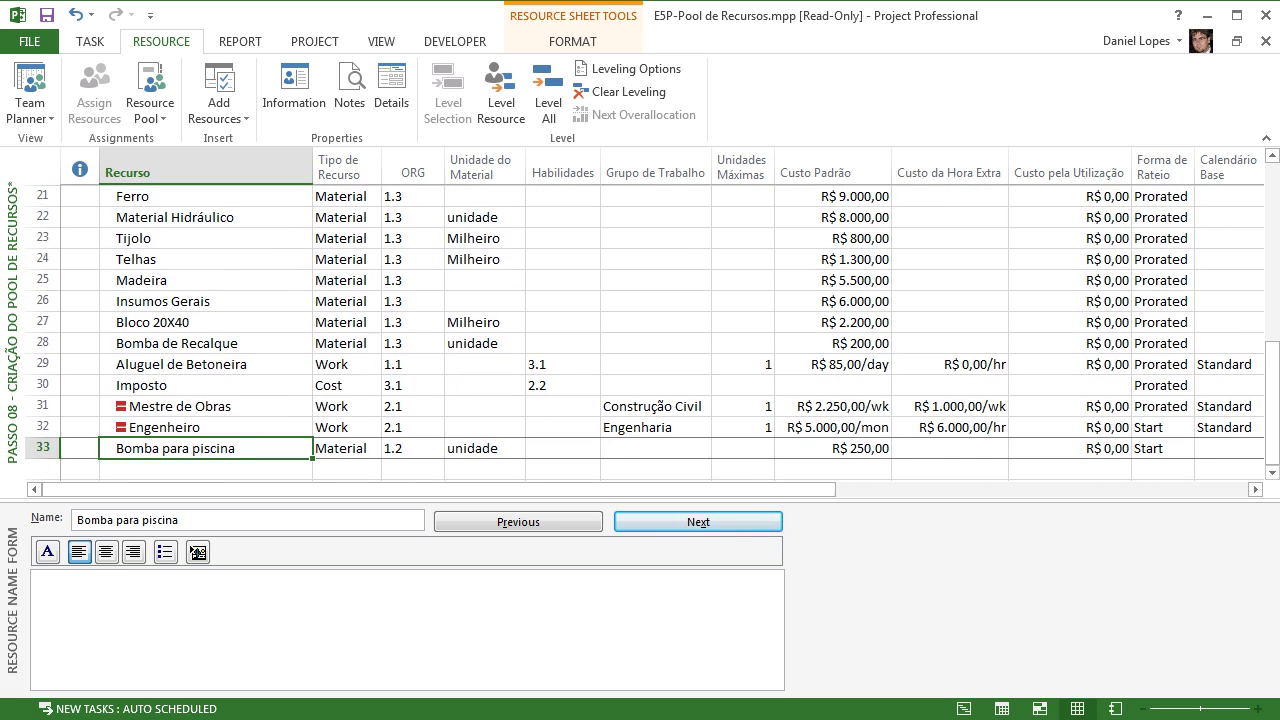
key("Up")
key("Up")
key("Up")
key("Up")
key("Up")
key("Up")
key("Up")
key("Up")
key("Up")
key("Up")
key("Up")
key("Up")
key("Up")
key("Up")
key("Up")
key("Up")
key("Up")
key("Up")
key("Up")
key("Up")
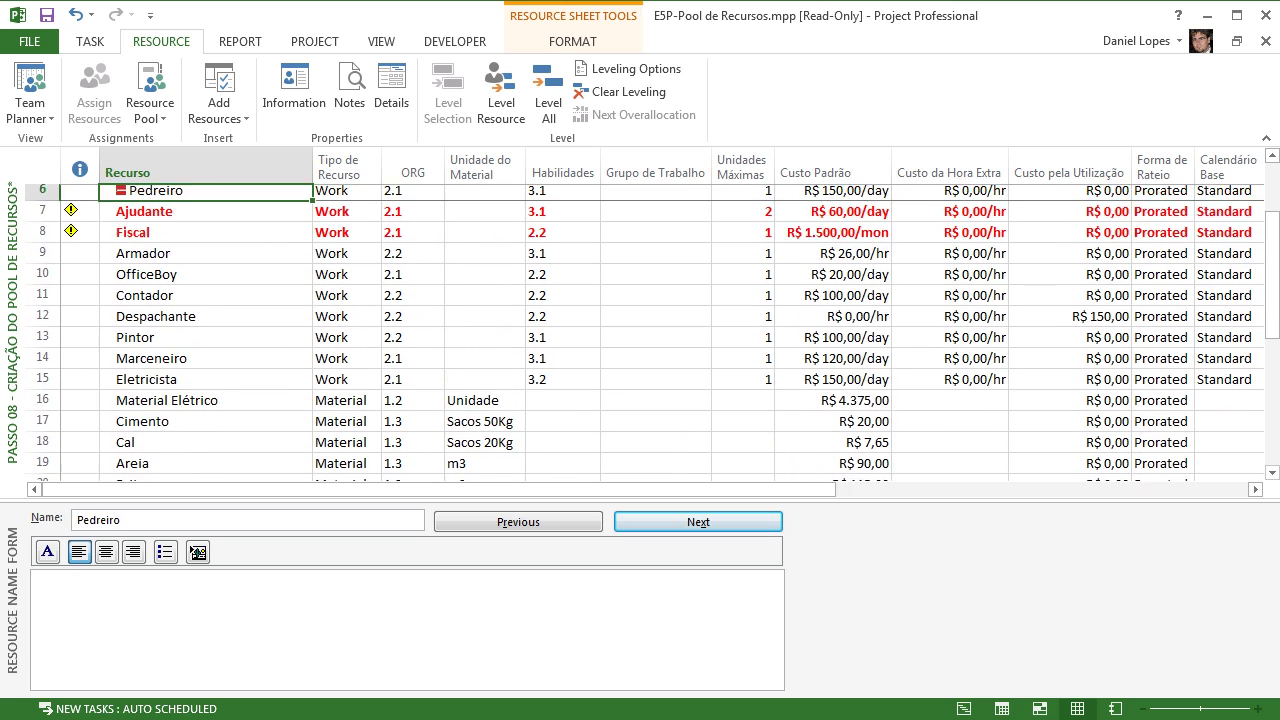
key("Up")
key("Up")
key("Up")
key("Up")
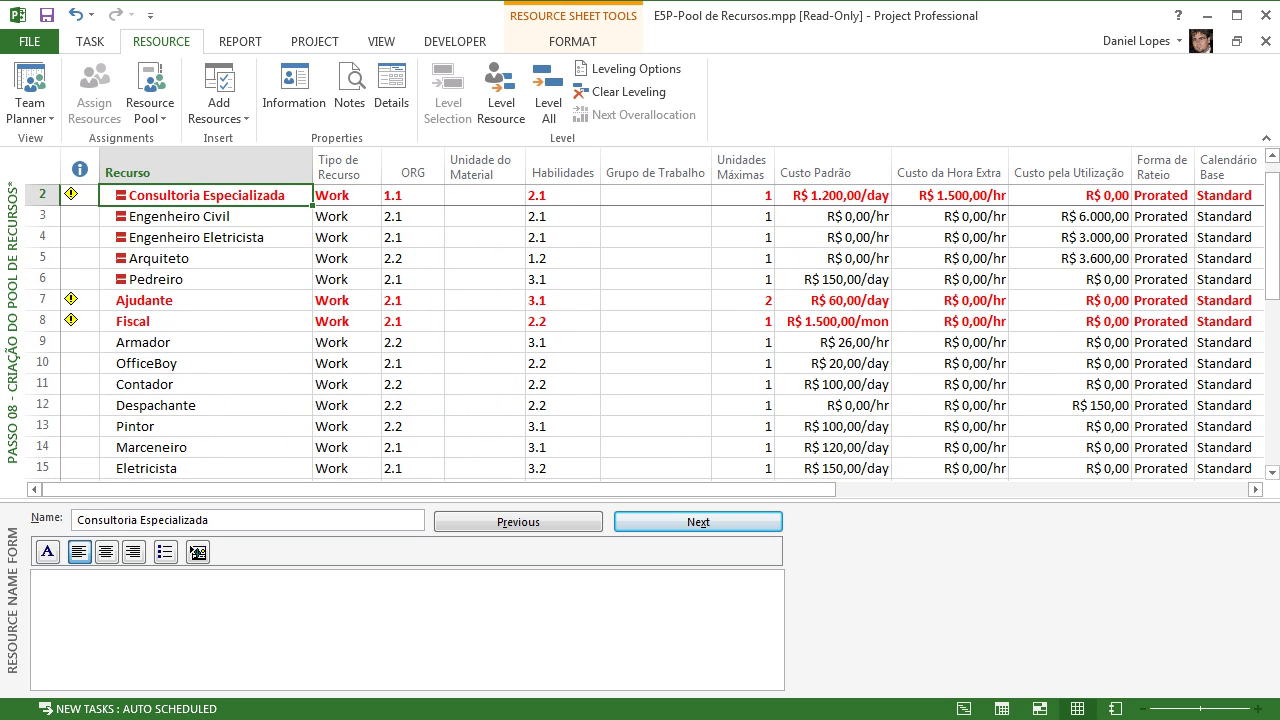
Step: Examine the resource name form's notes area for Engenheiro Civil, Pedreiro, Fiscal and Contador
key("Down")
key("Right")
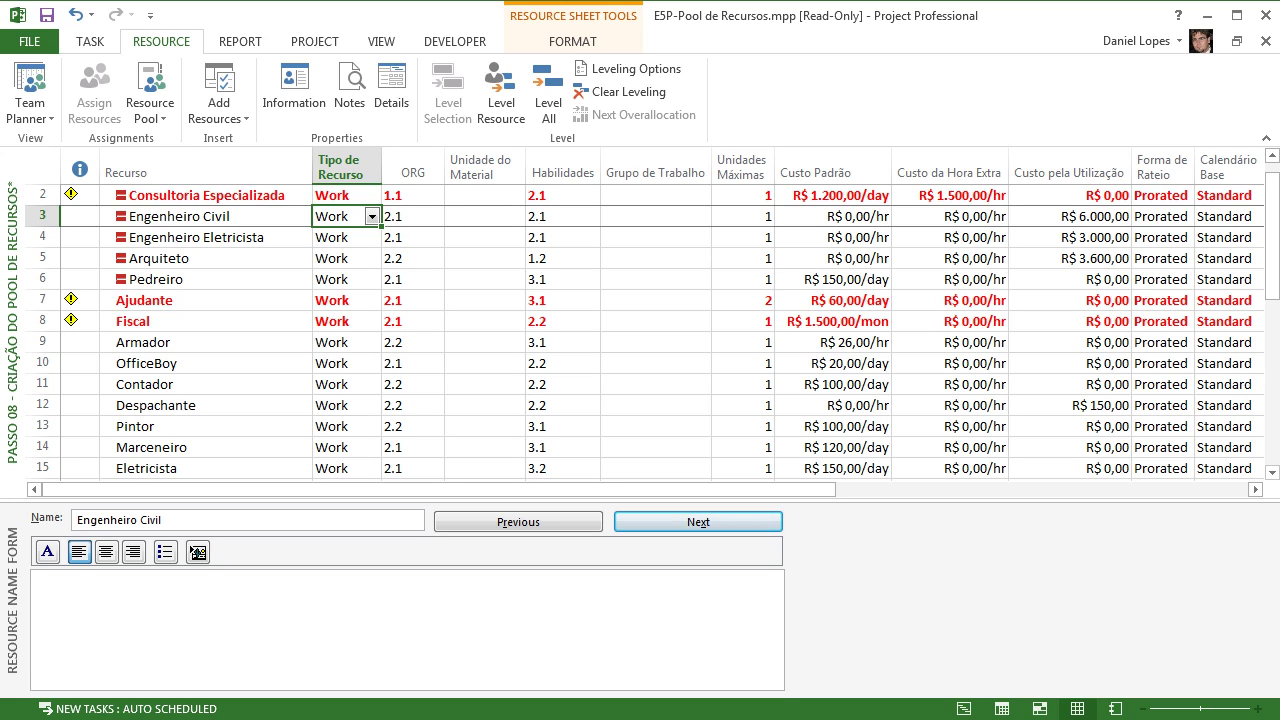
left_click(407, 630)
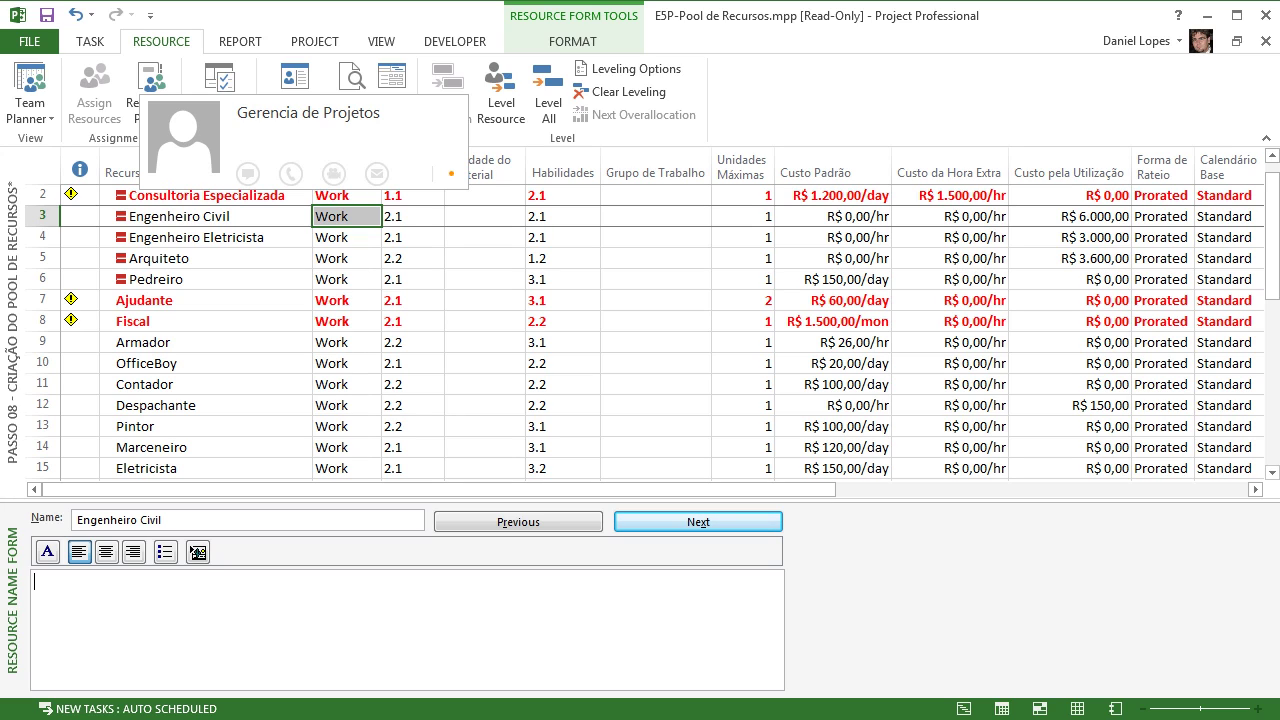
left_click(205, 280)
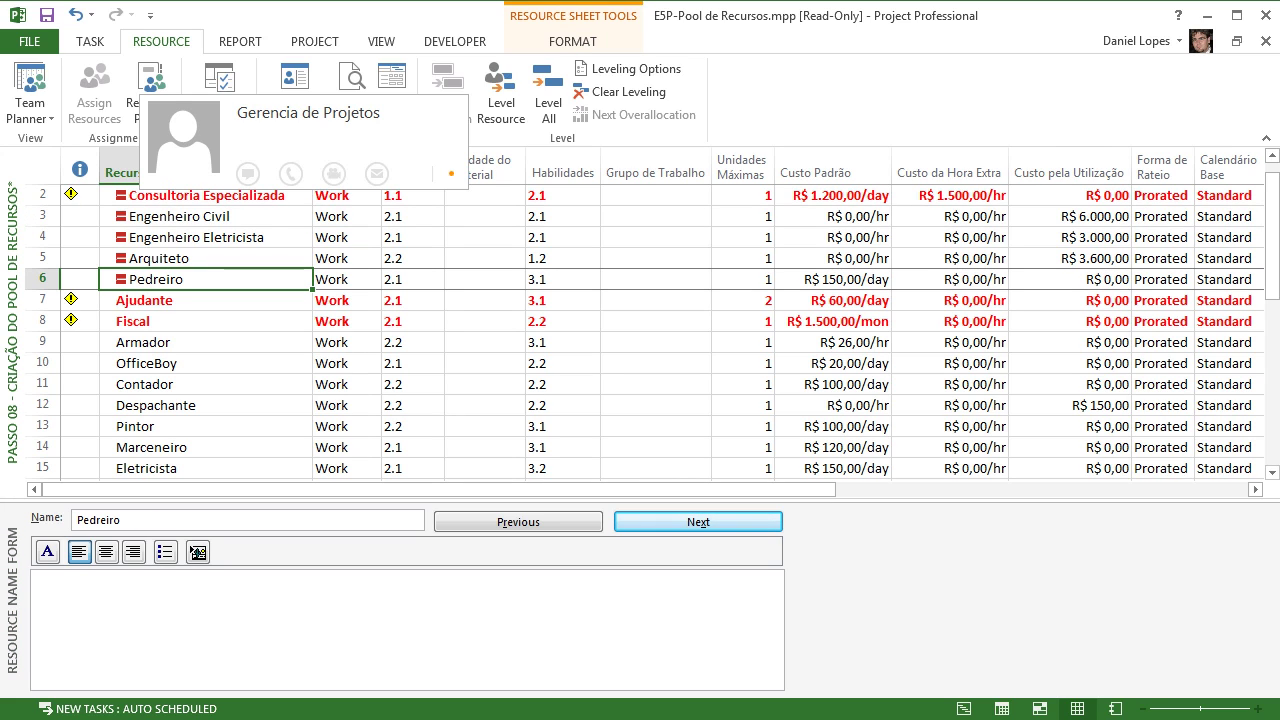
left_click(205, 322)
left_click(205, 385)
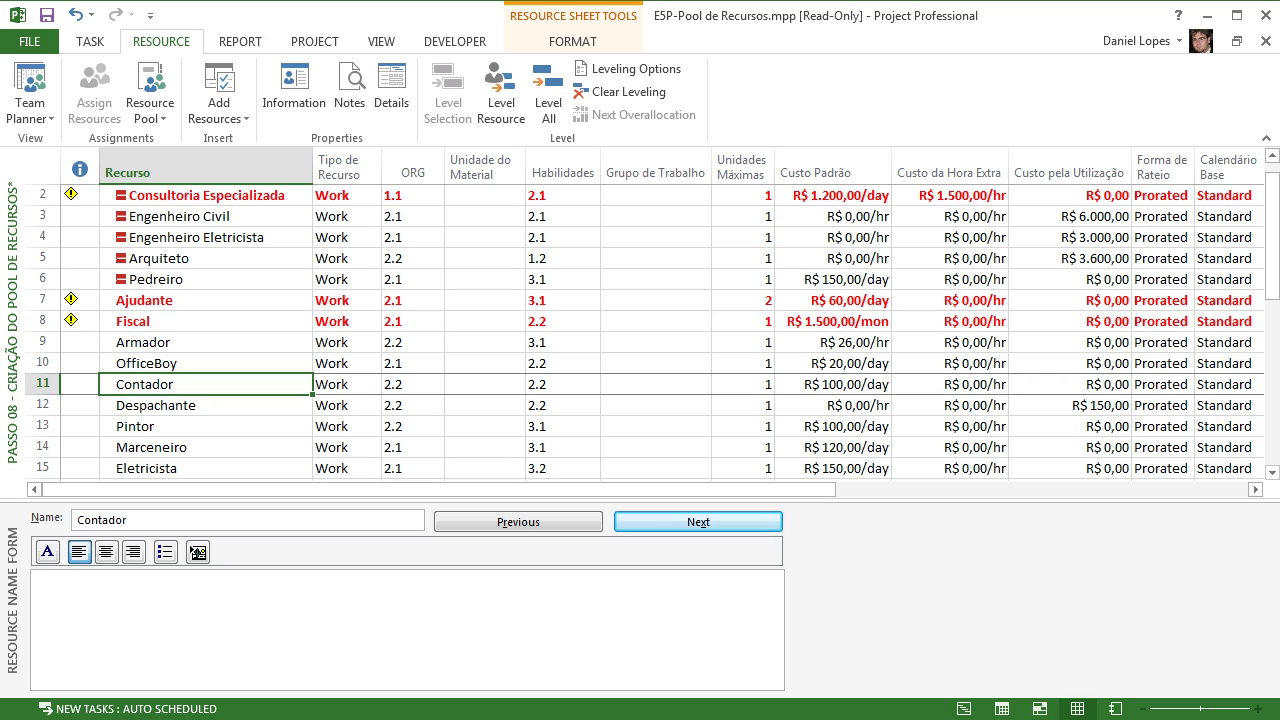
Step: Add the note "dicionário do recurso" to the resource Contador and check its indicator in the sheet
left_click(205, 610)
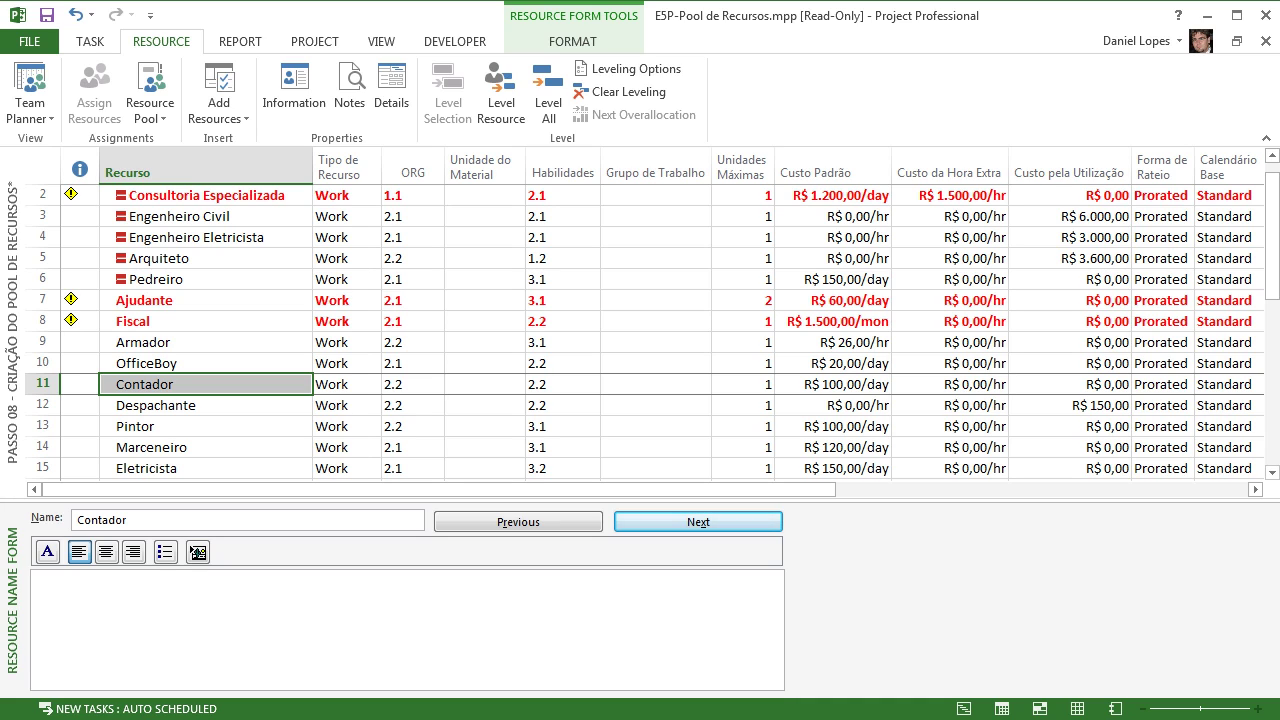
mouse_move(121, 279)
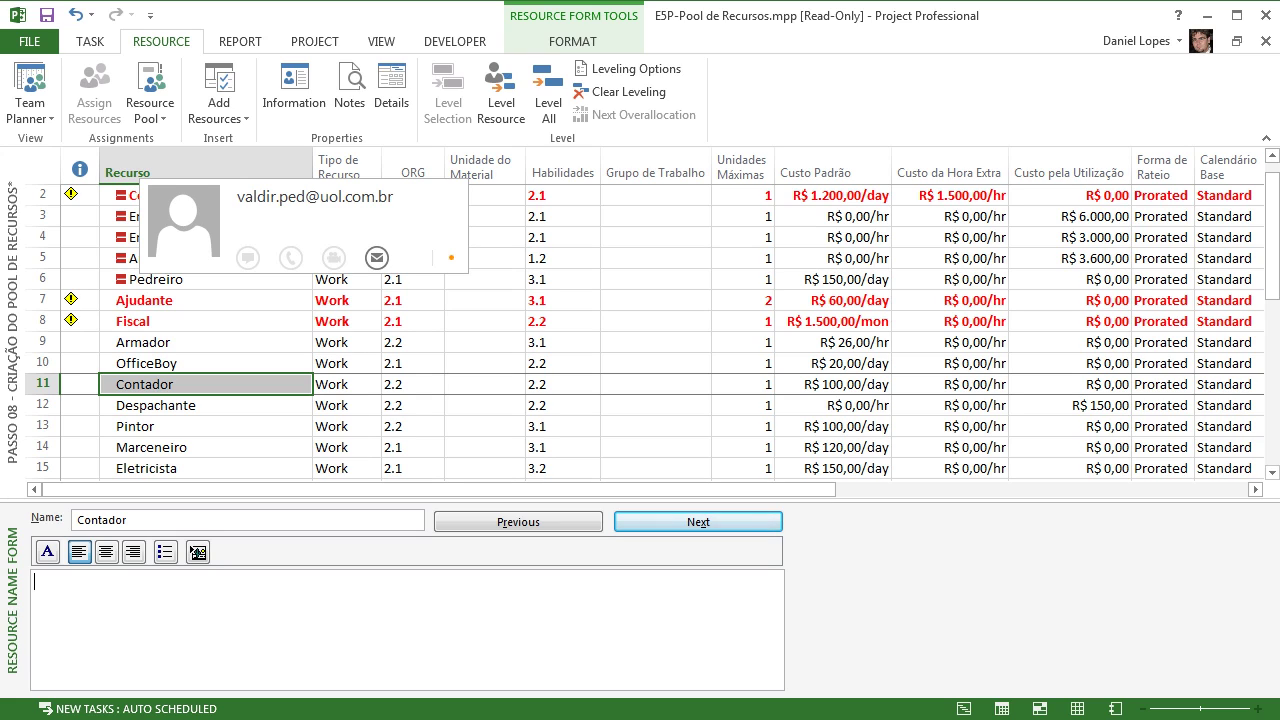
type("dicion")
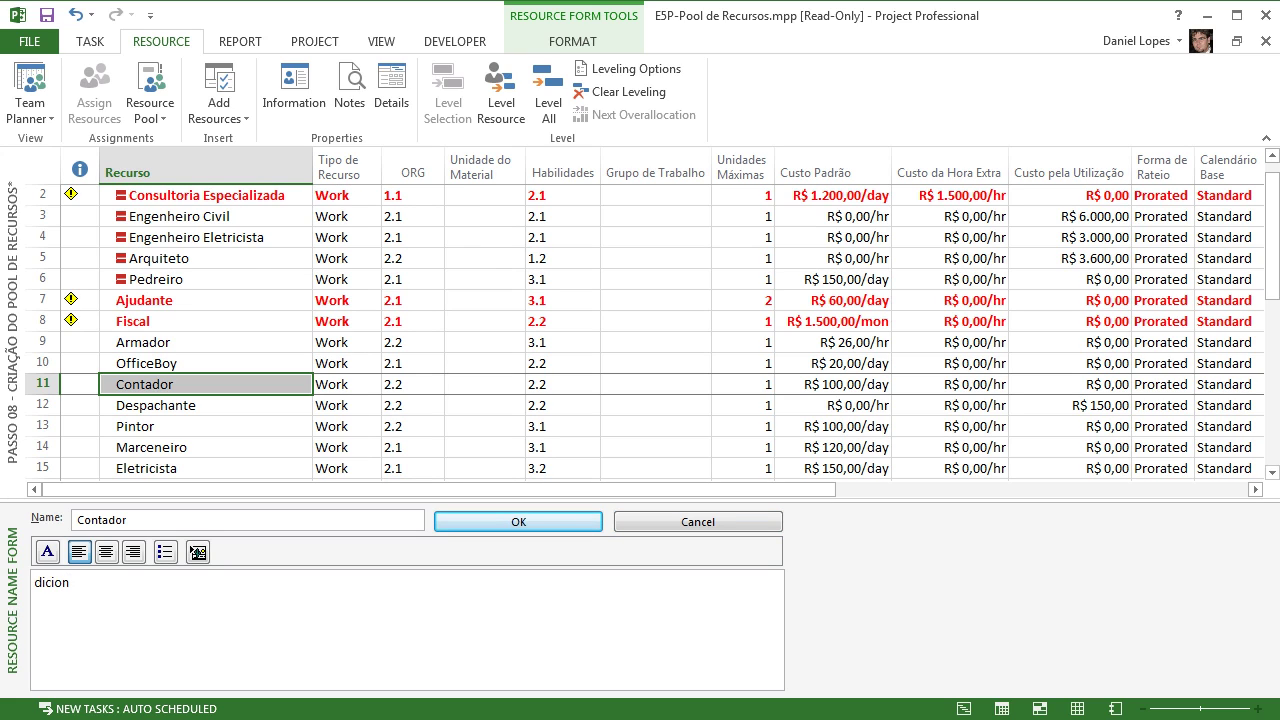
type("ário do recurso")
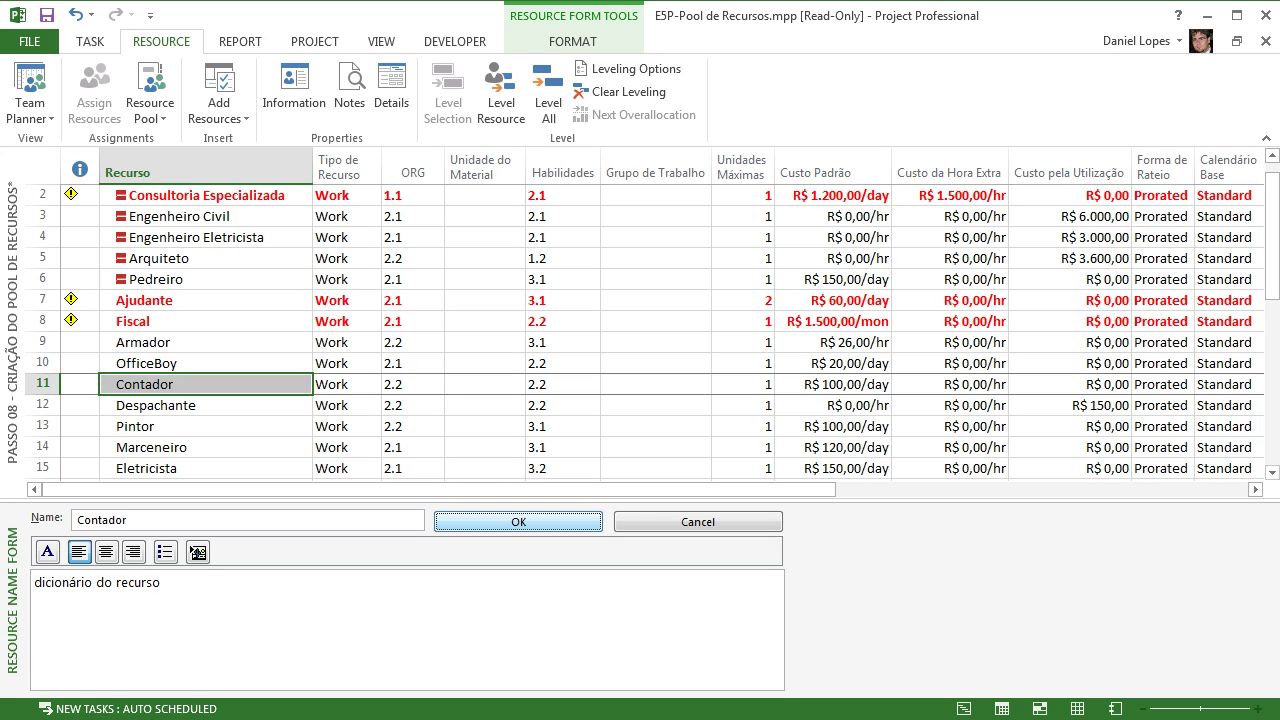
left_click(518, 522)
left_click(150, 427)
left_click(72, 384)
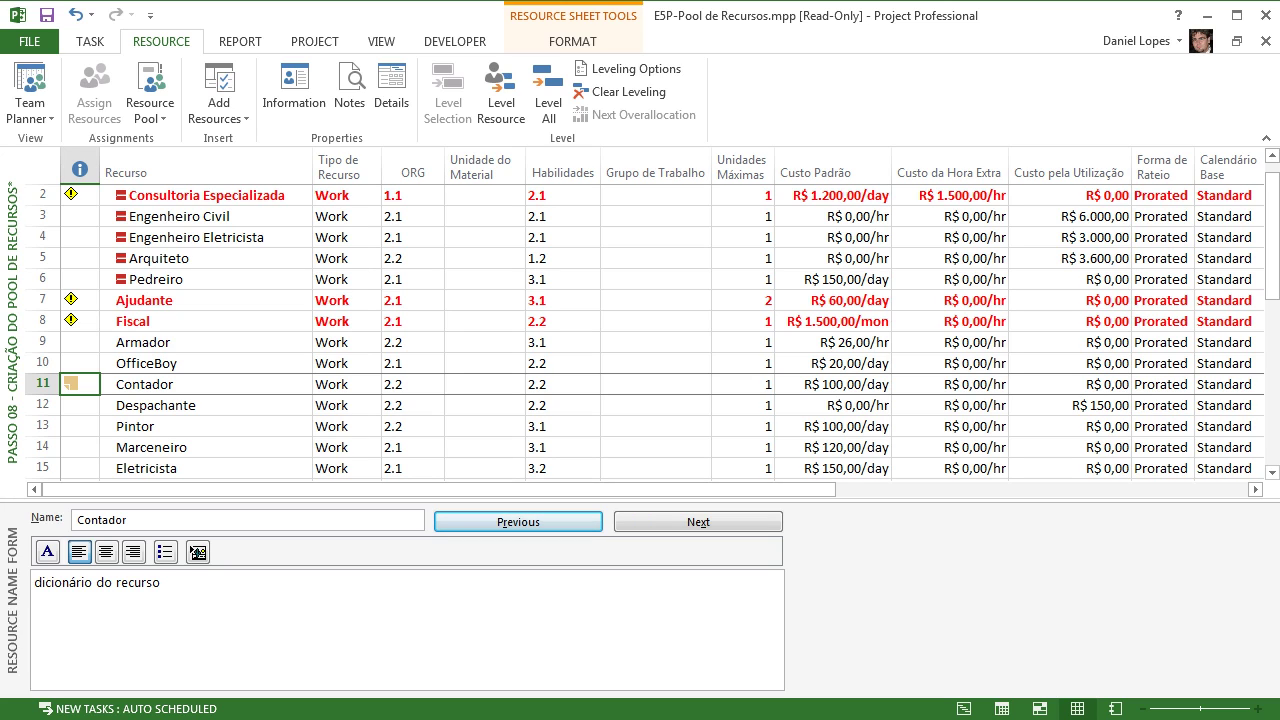
Step: Shrink the resource name form pane and examine the indicators of Contador, Consultoria Especializada, Ajudante and Fiscal
left_click_drag(400, 500, 400, 601)
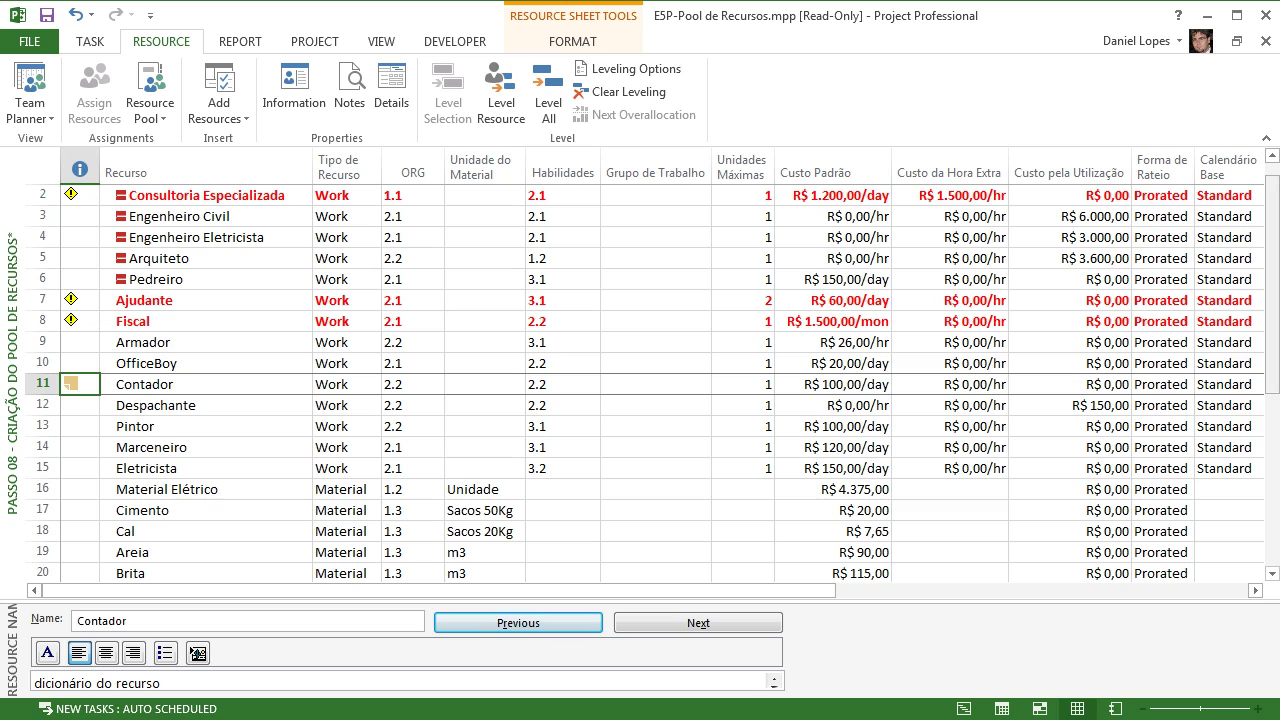
scroll(640, 380, "up", 1)
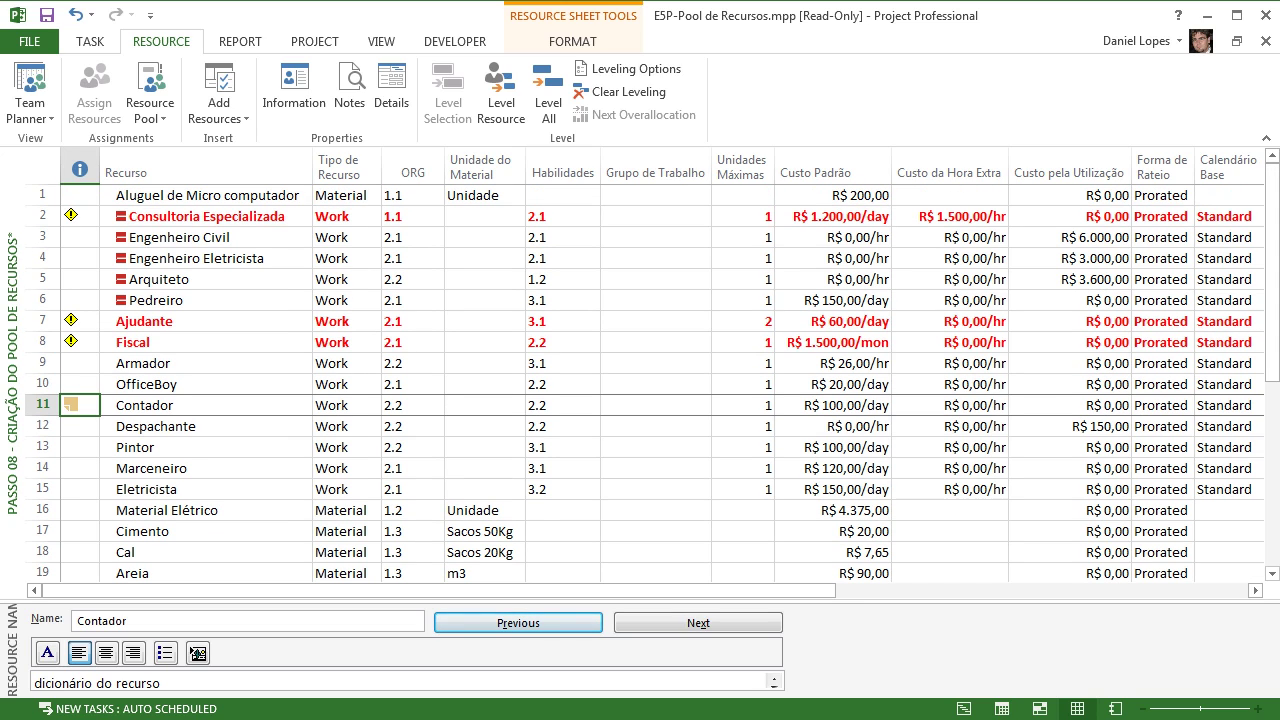
mouse_move(70, 404)
mouse_move(70, 321)
left_click(126, 216)
left_click(140, 321)
left_click(140, 342)
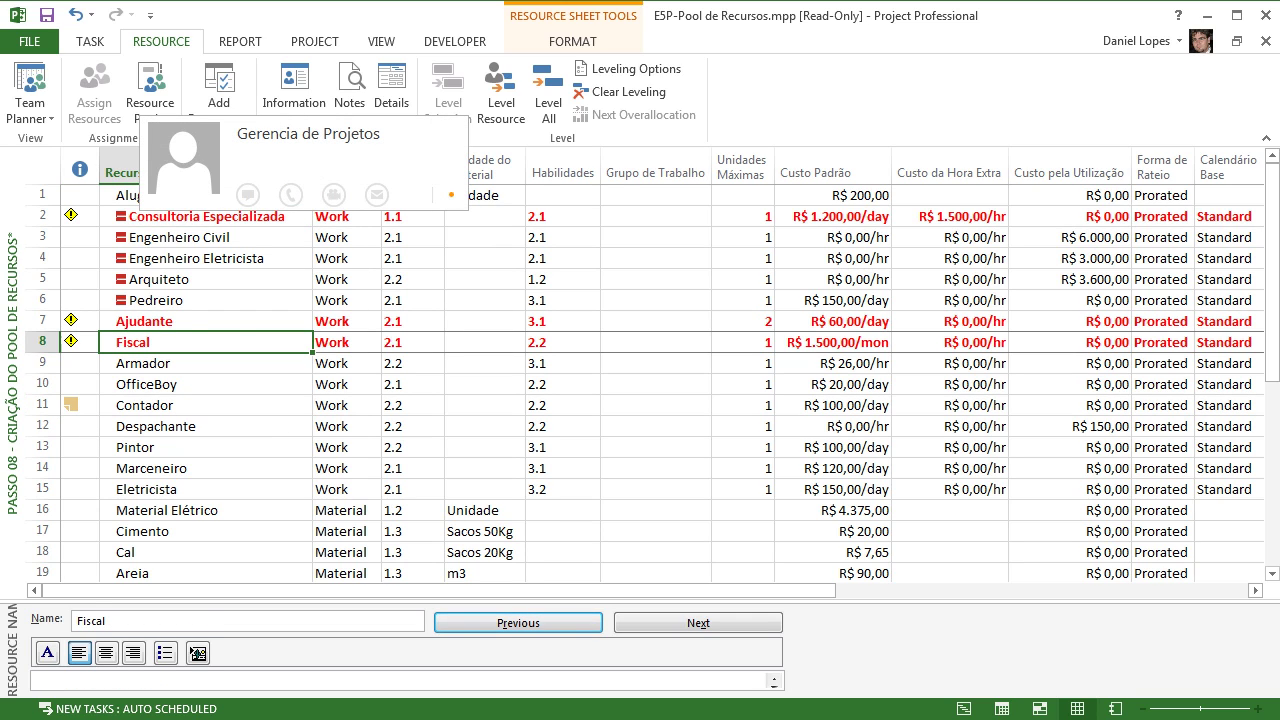
left_click(72, 216)
mouse_move(121, 216)
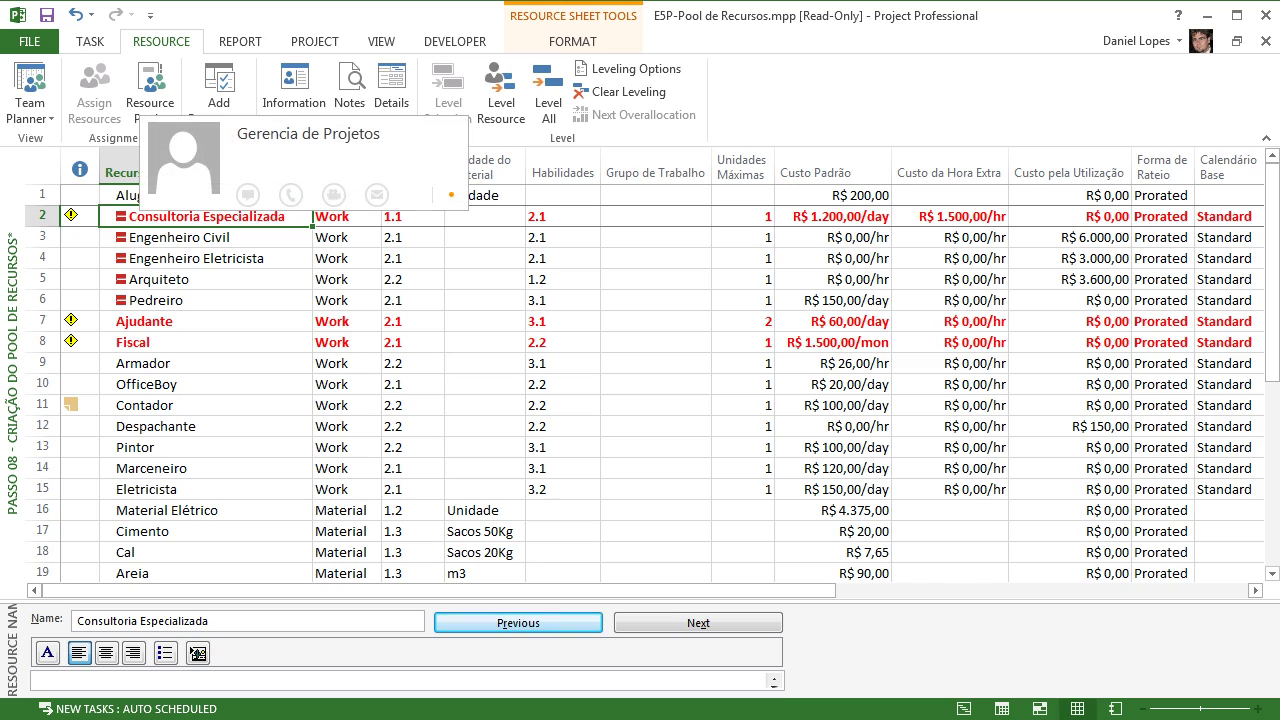
Step: Review the resource types in the sheet, from Aluguel de Micro computador down to Imposto
left_click(342, 196)
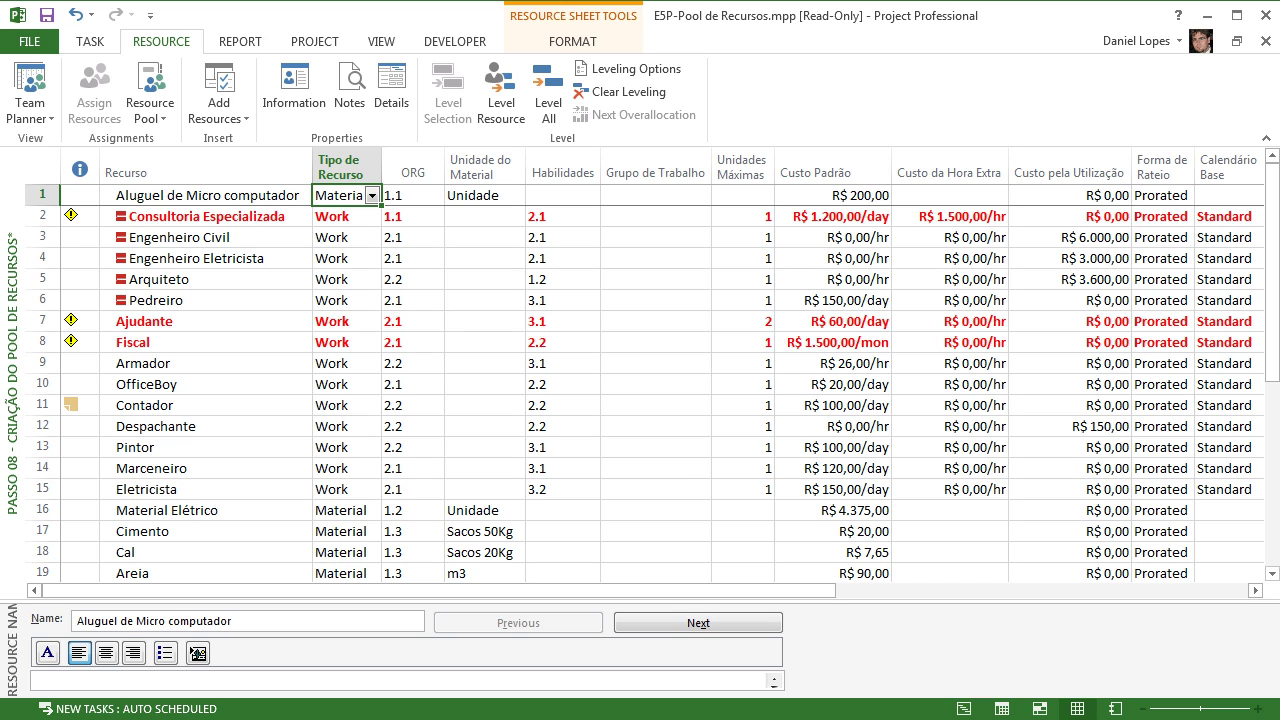
scroll(650, 380, "down", 5)
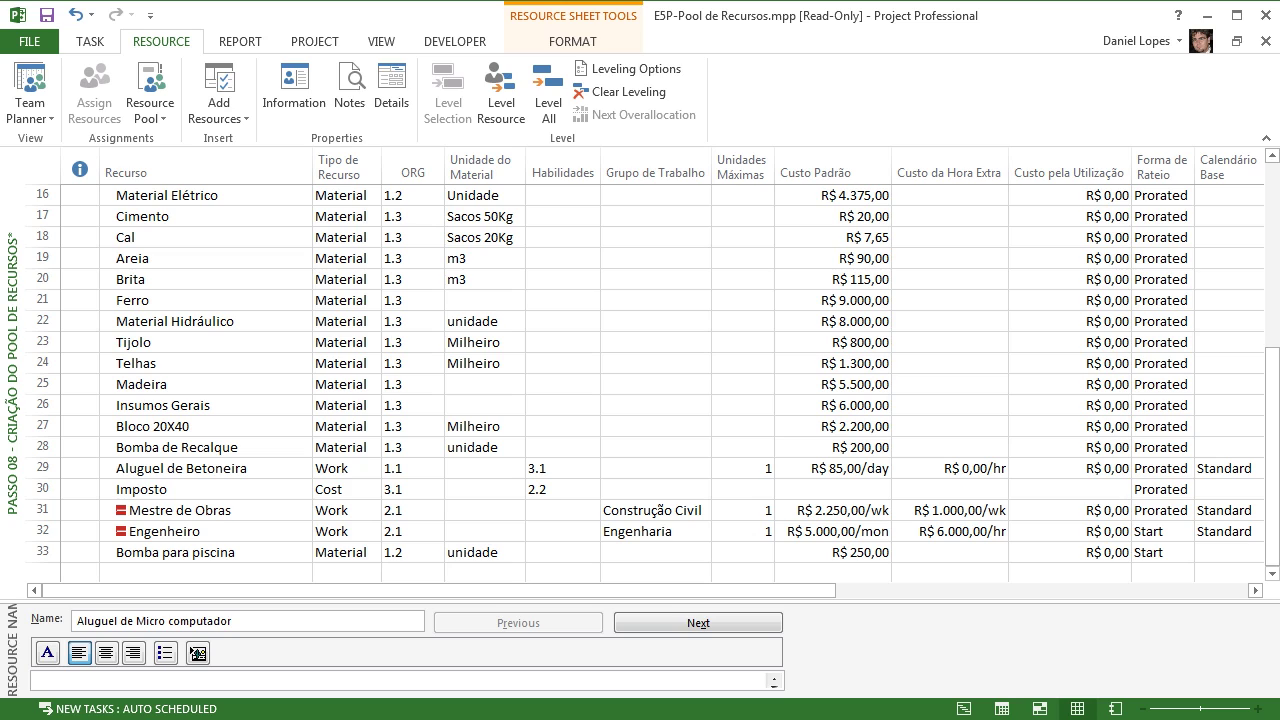
left_click(190, 489)
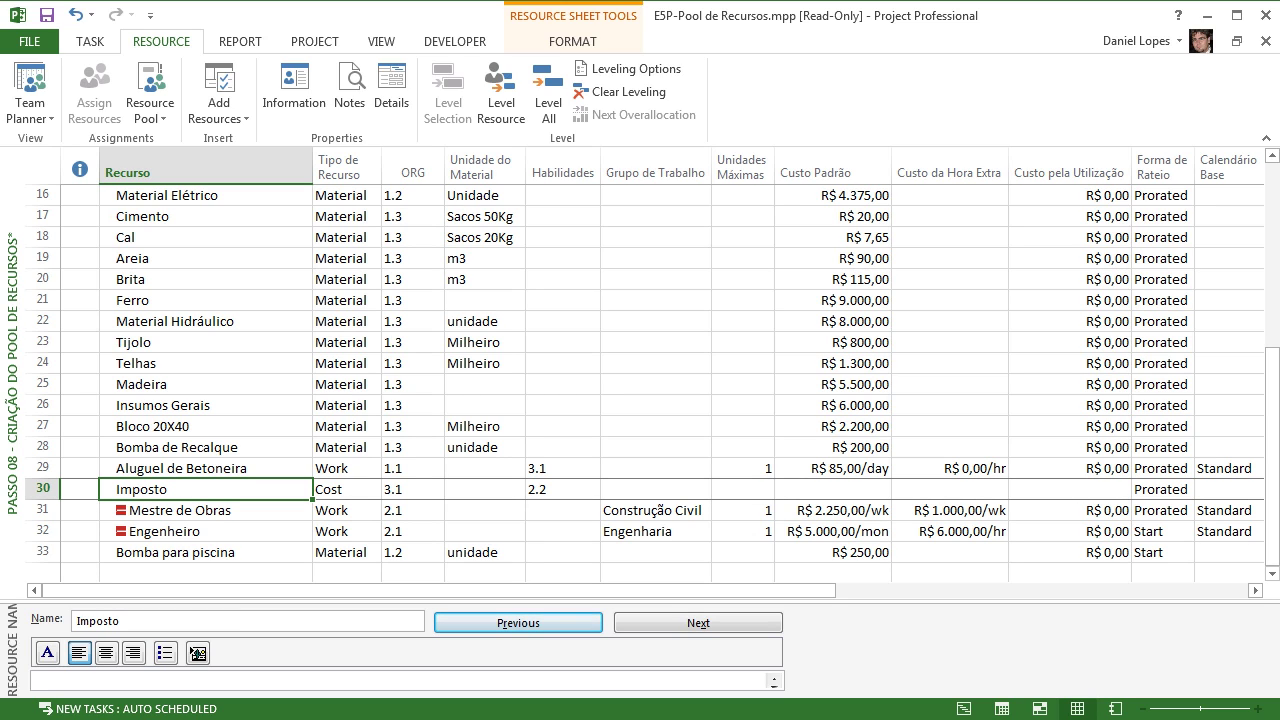
Step: Hide the resource name form pane and bring the Centro de Custo and E-mail columns into view for the first resources
mouse_move(1272, 456)
left_mouse_down()
mouse_move(1272, 271)
mouse_move(1272, 457)
left_mouse_up()
left_click_drag(1272, 457, 1272, 270)
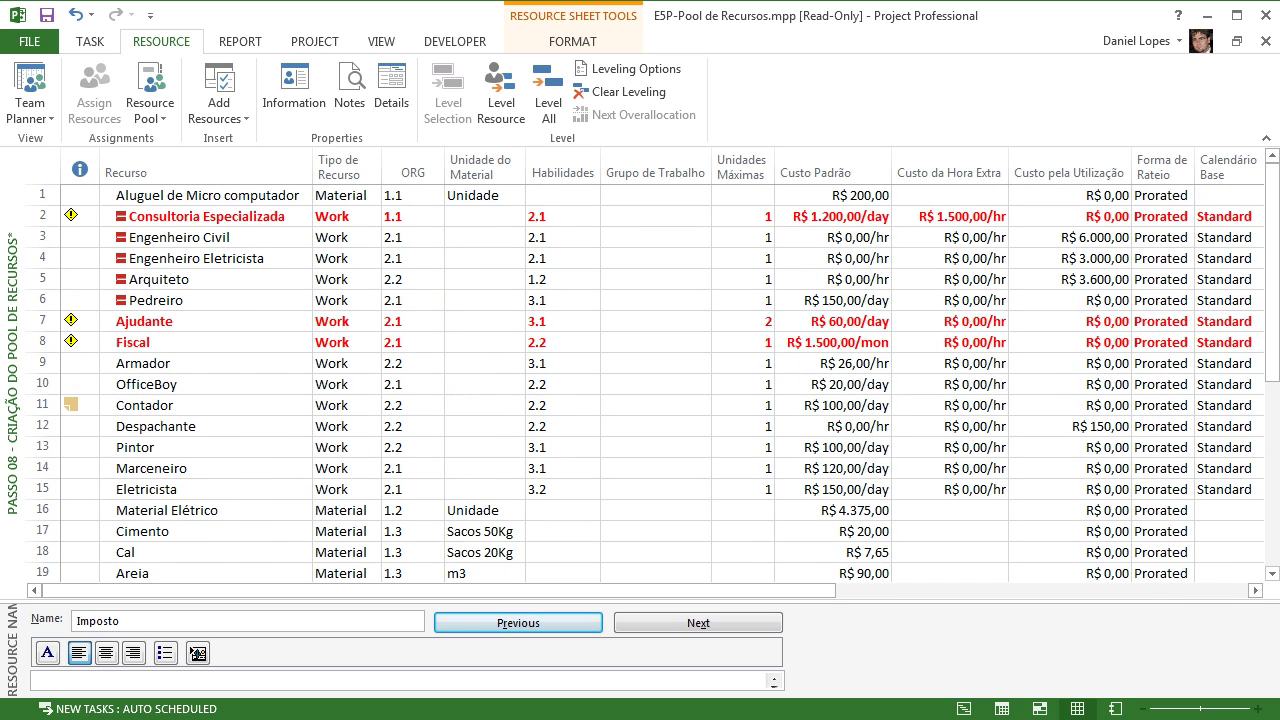
left_click_drag(500, 591, 618, 696)
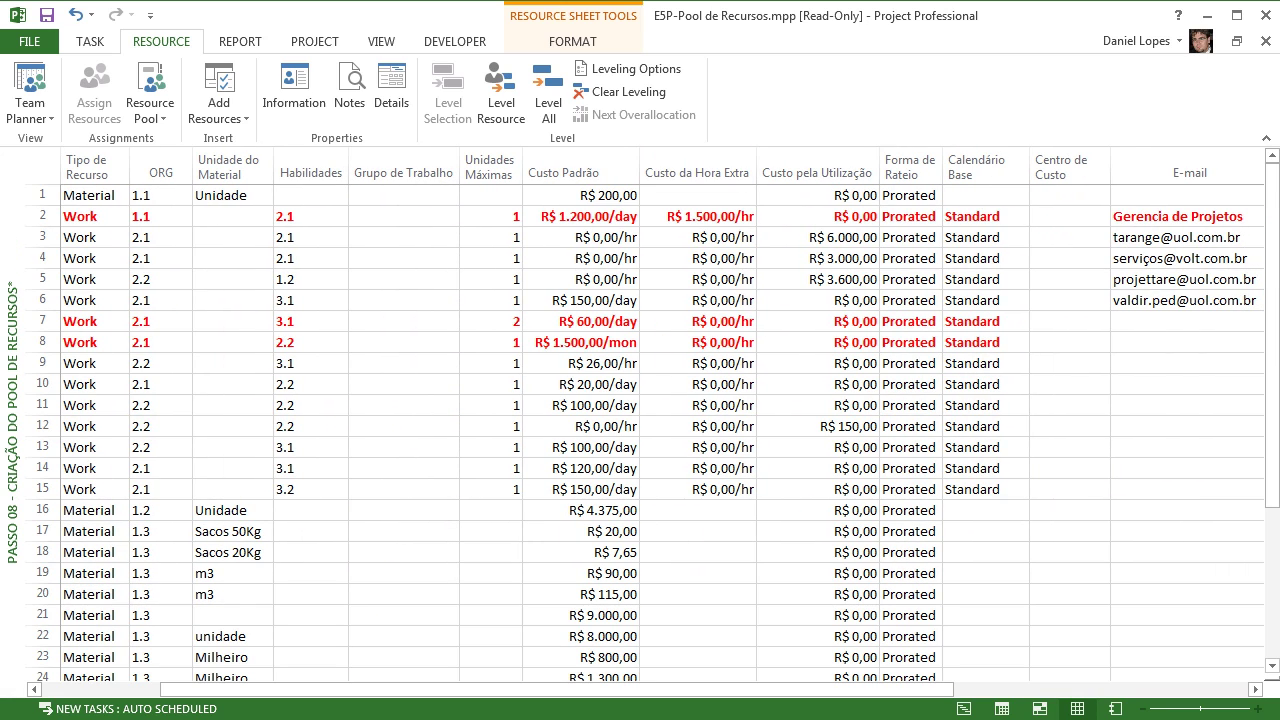
Step: Check the Custo pela Utilização value of the resource Despachante against its name in the sheet
left_click(818, 427)
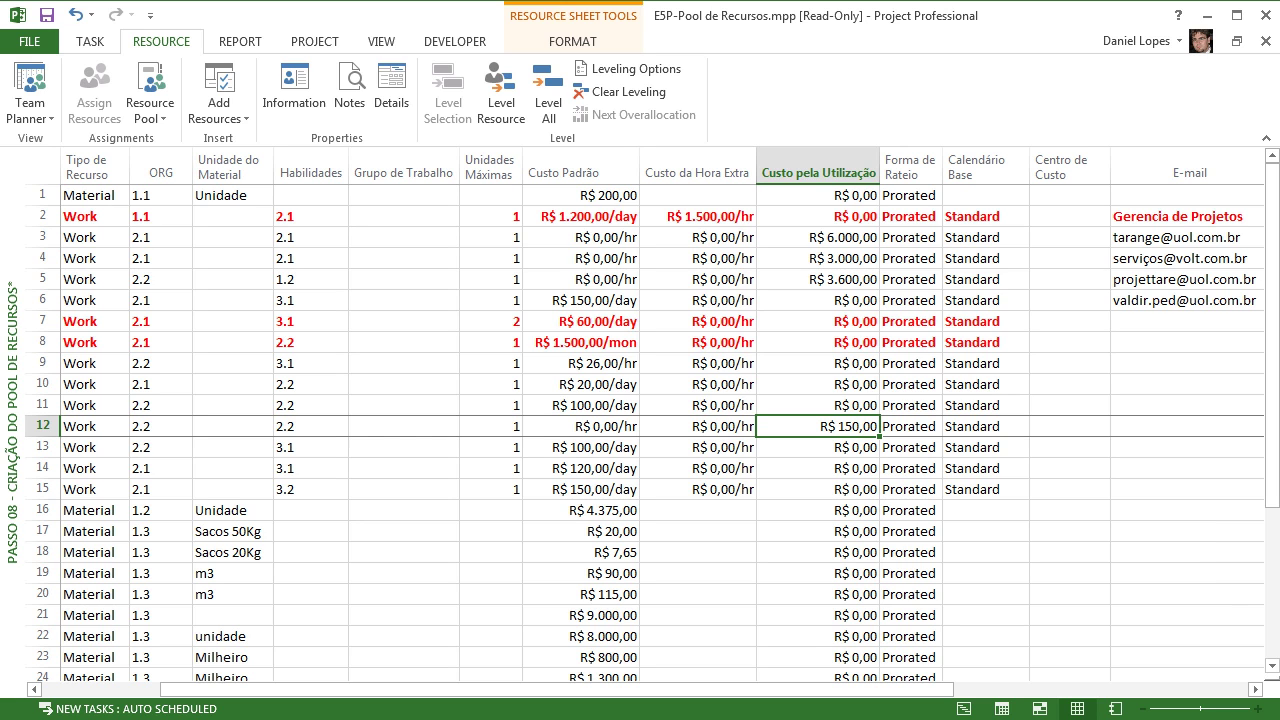
left_click_drag(640, 690, 522, 690)
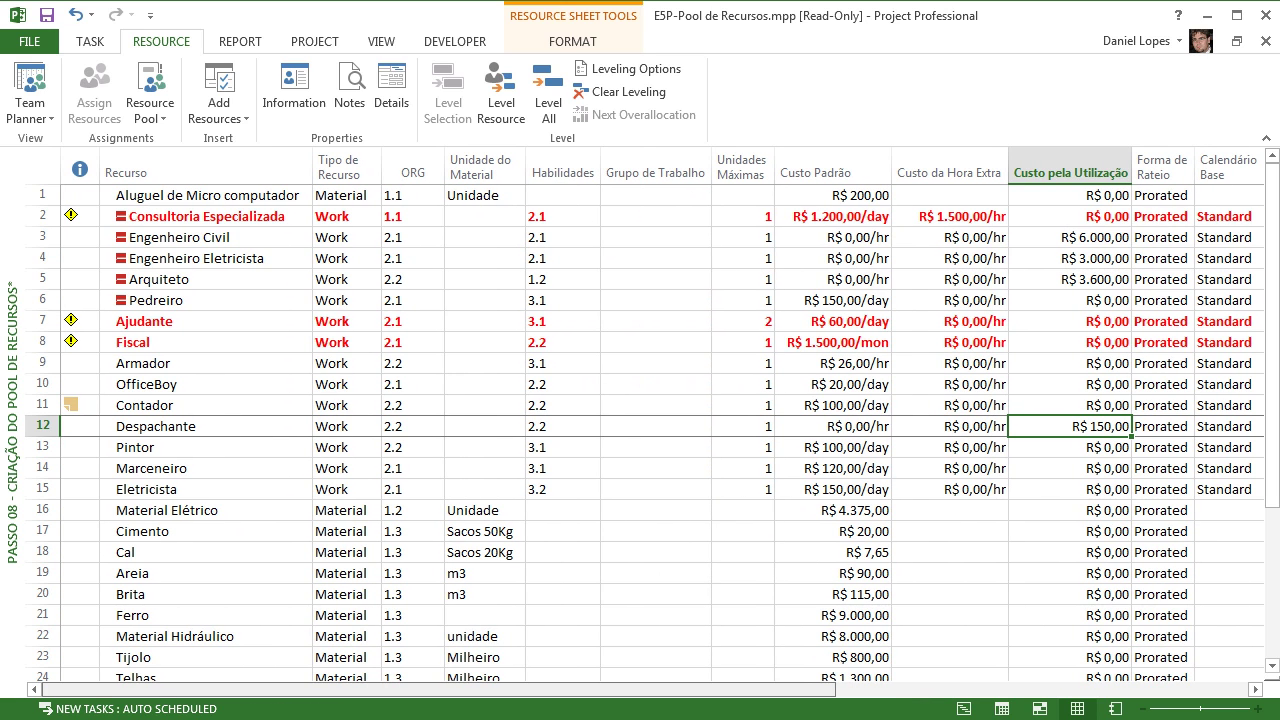
scroll(650, 420, "right", 4)
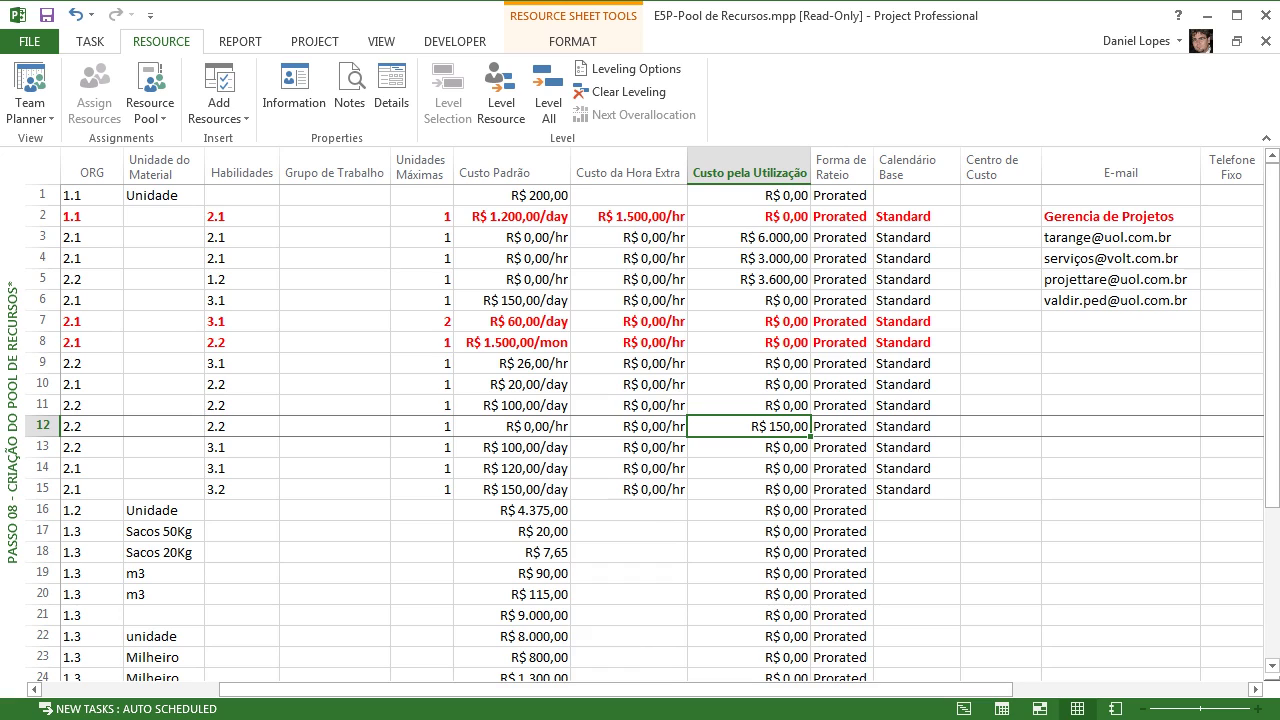
scroll(616, 689, "right", 1)
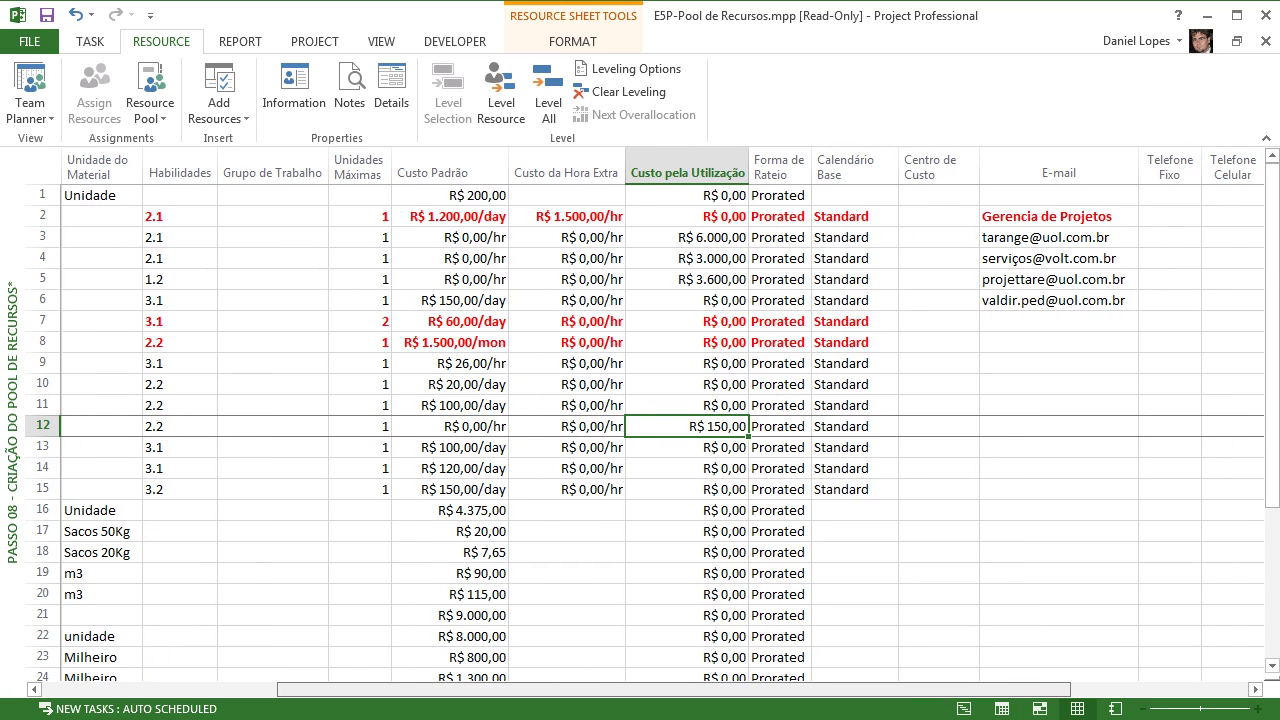
Step: Look through the Forma de Rateio options Start, Prorated and End for Aluguel de Micro computador without changing the value
left_click(776, 196)
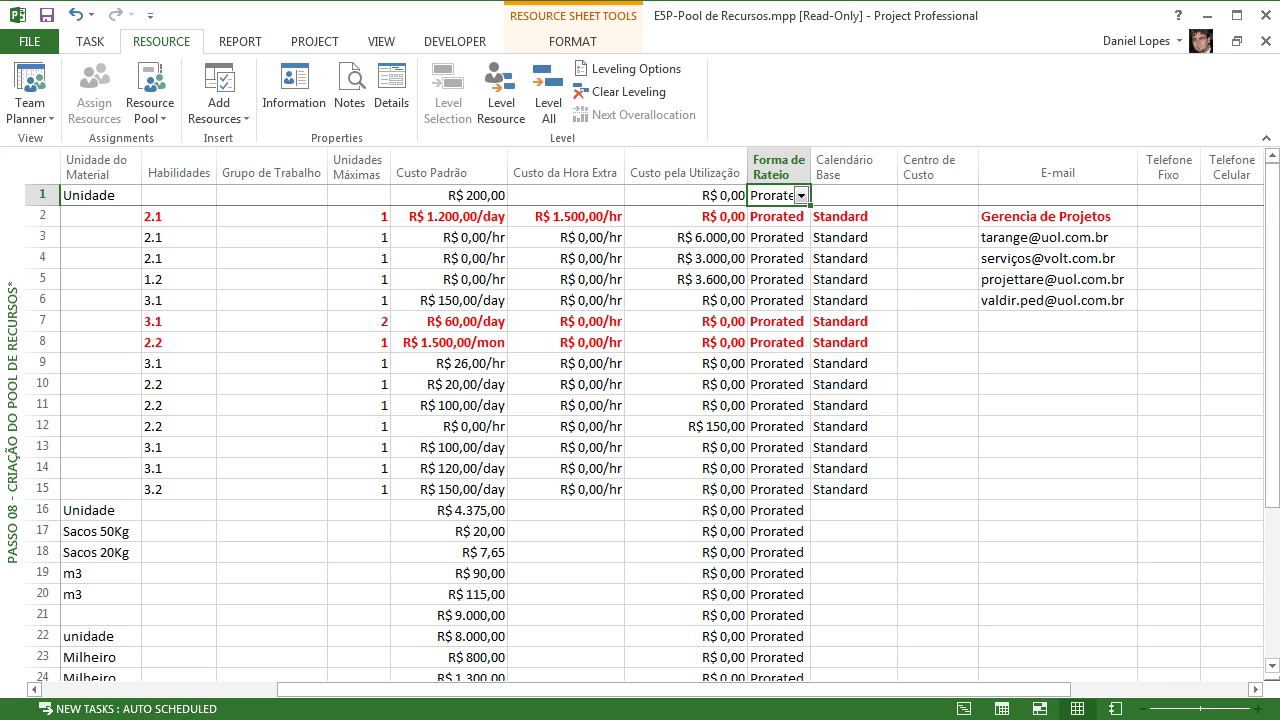
left_click(801, 196)
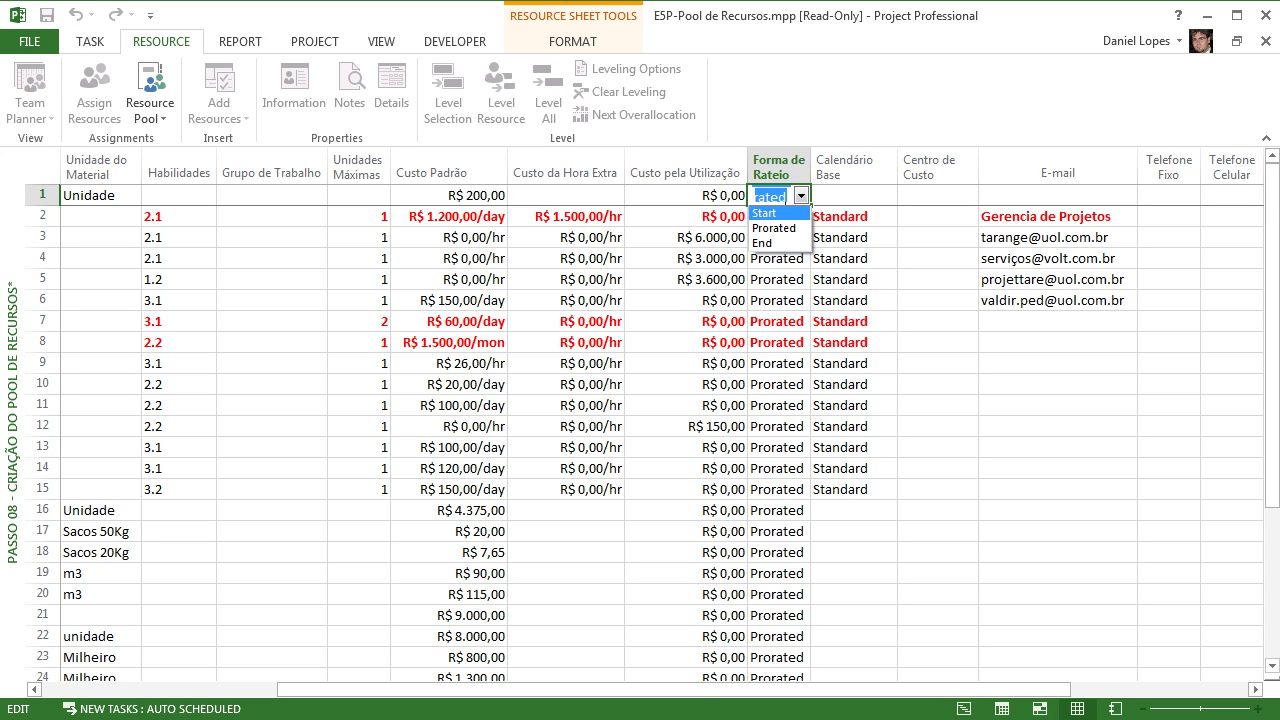
key("Down")
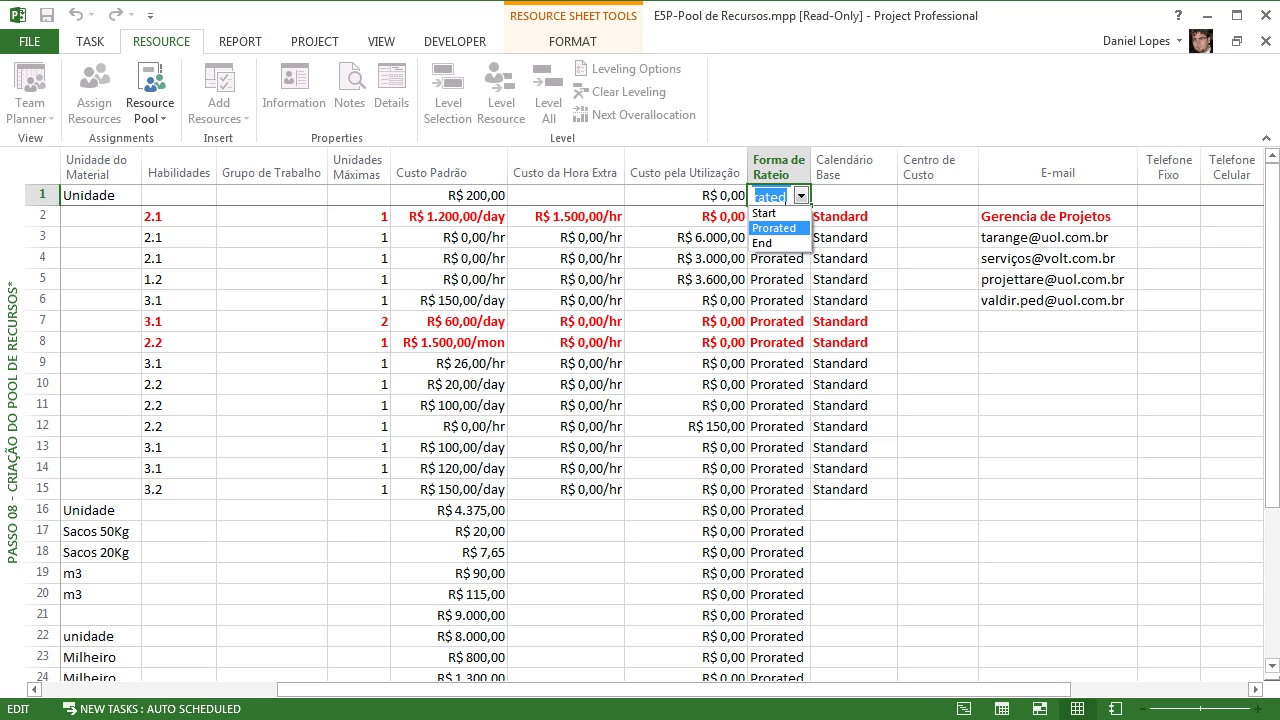
key("Down")
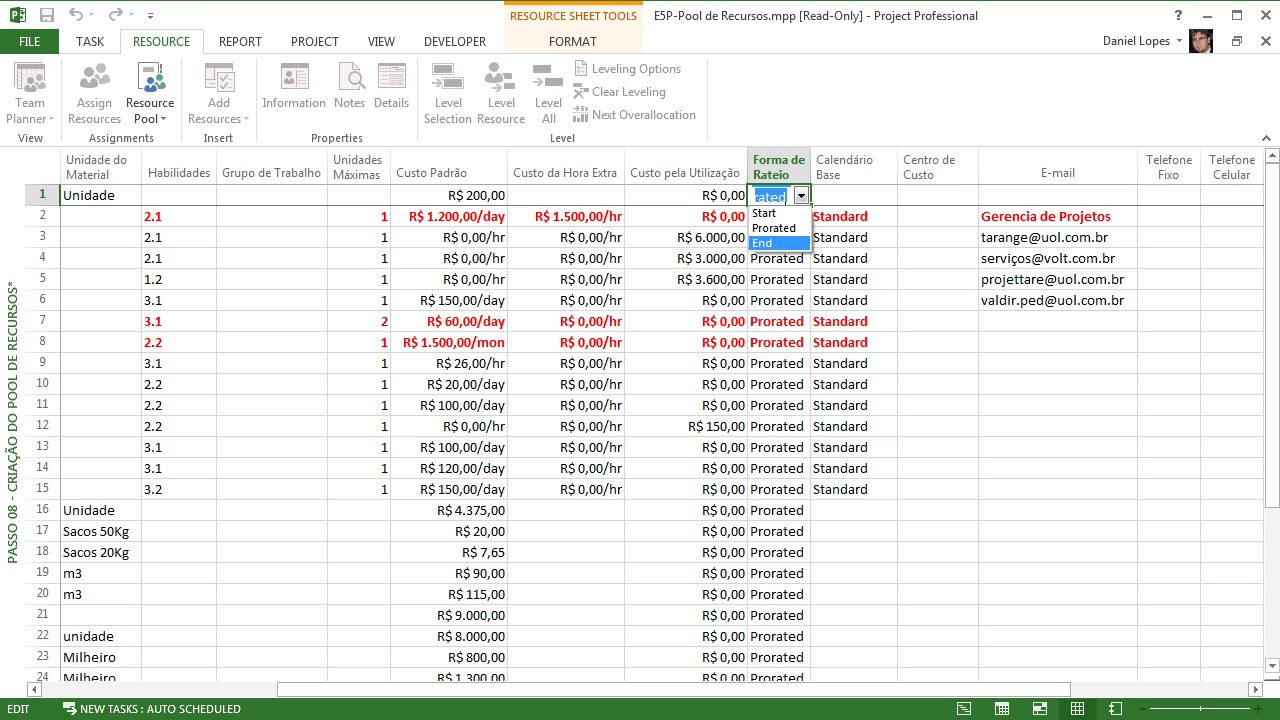
left_click(778, 531)
left_click(778, 531)
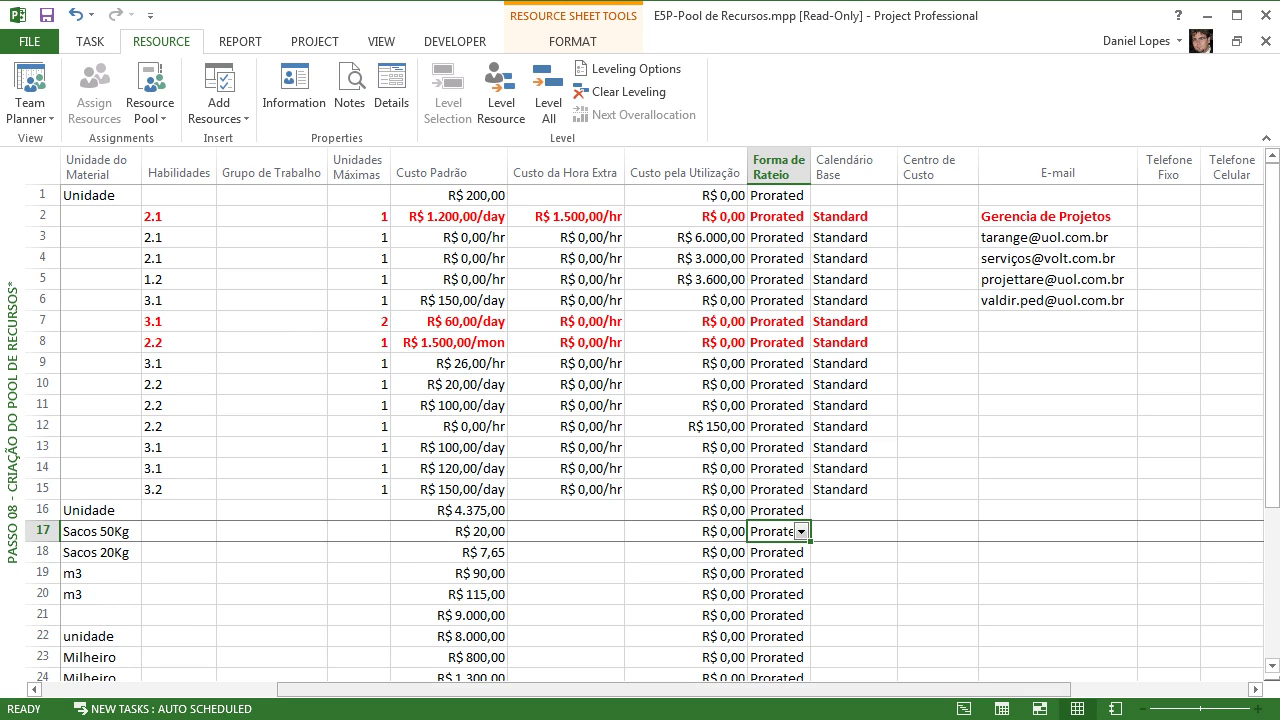
Step: View the available Forma de Rateio options for the resource Cimento and leave its accrual method as it is
left_click_drag(720, 689, 544, 689)
scroll(660, 420, "left", 3)
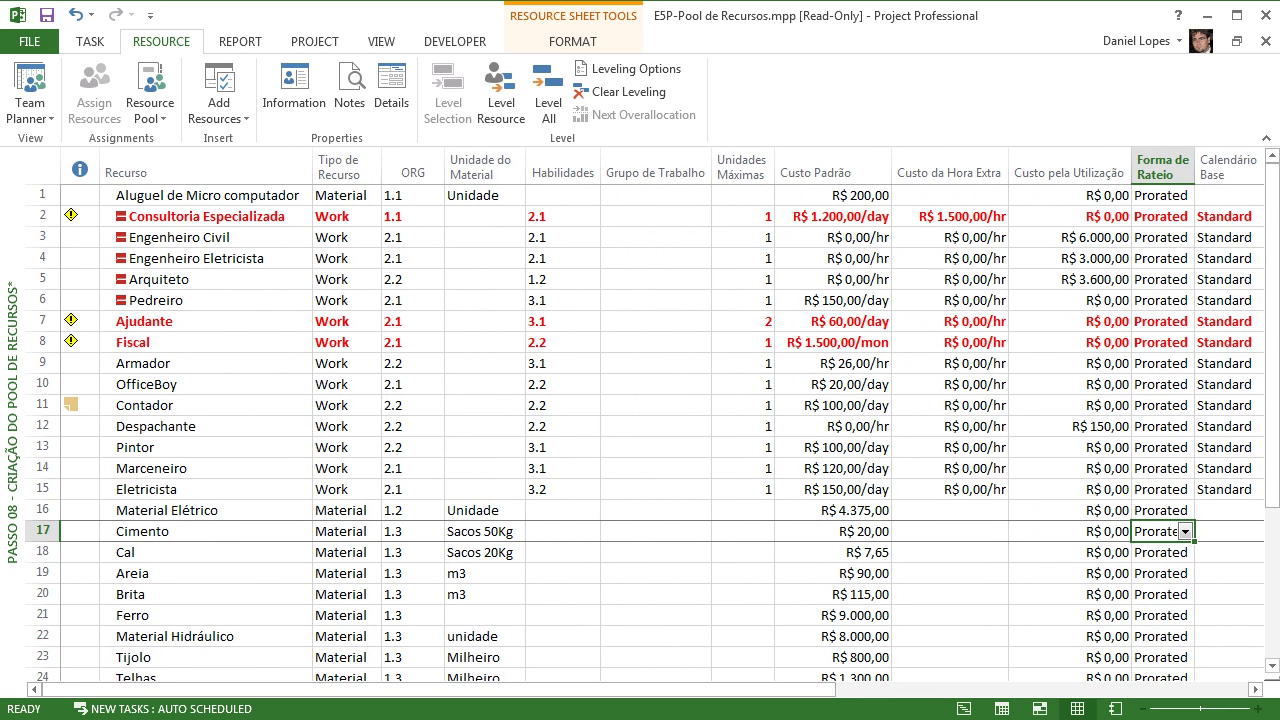
left_click(1185, 532)
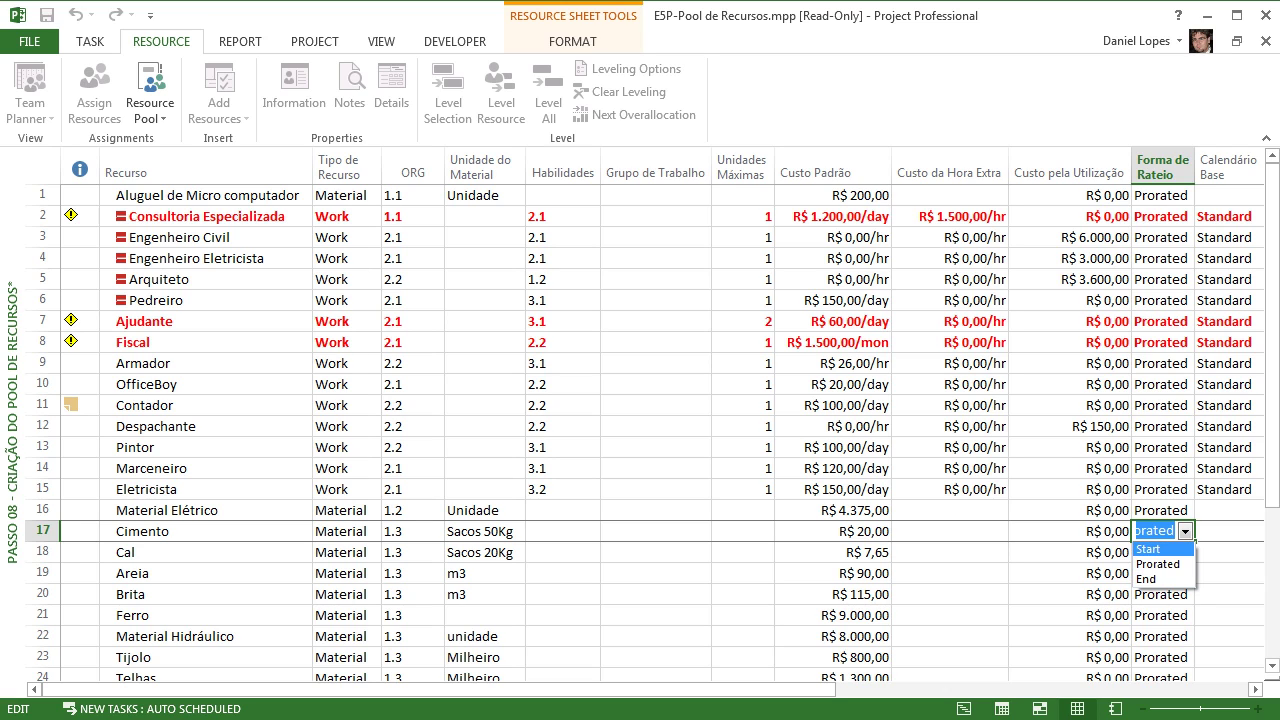
left_click(1185, 532)
left_click(1229, 574)
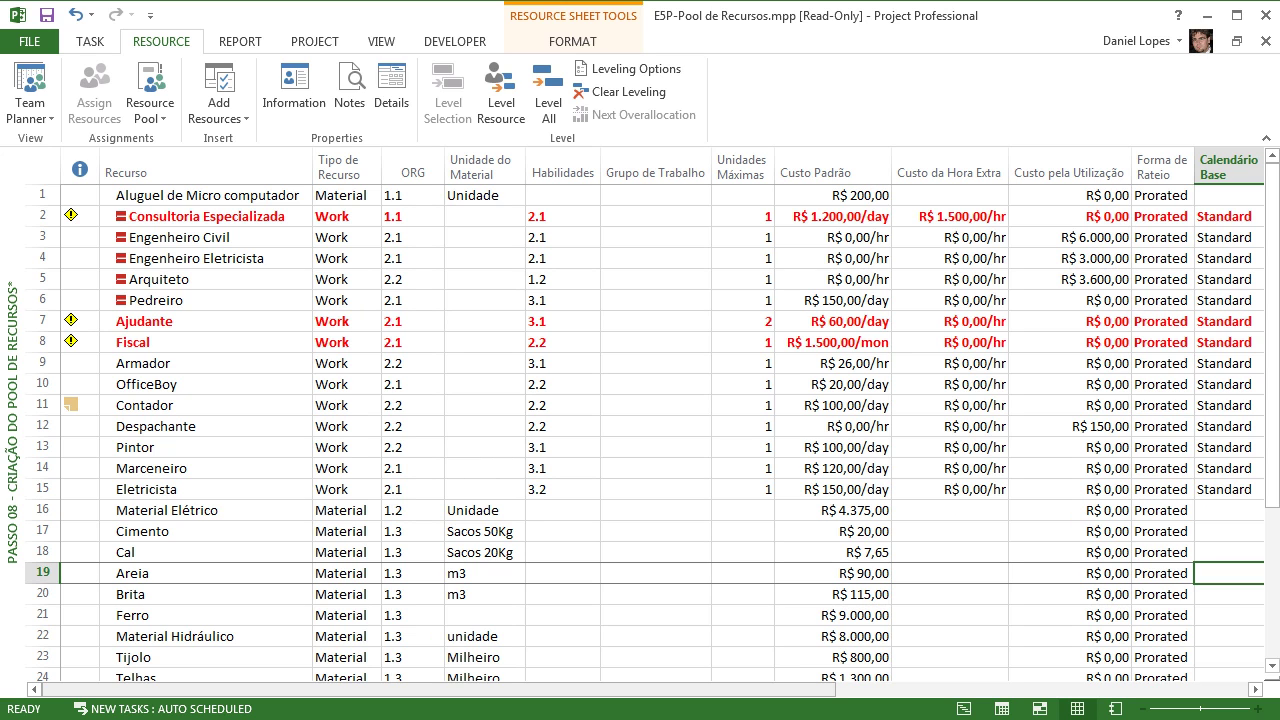
Step: Compare the Calendário Base entries of the material and work resources, including Consultoria Especializada, with the resource names
left_click_drag(700, 690, 994, 690)
scroll(653, 420, "right", 1)
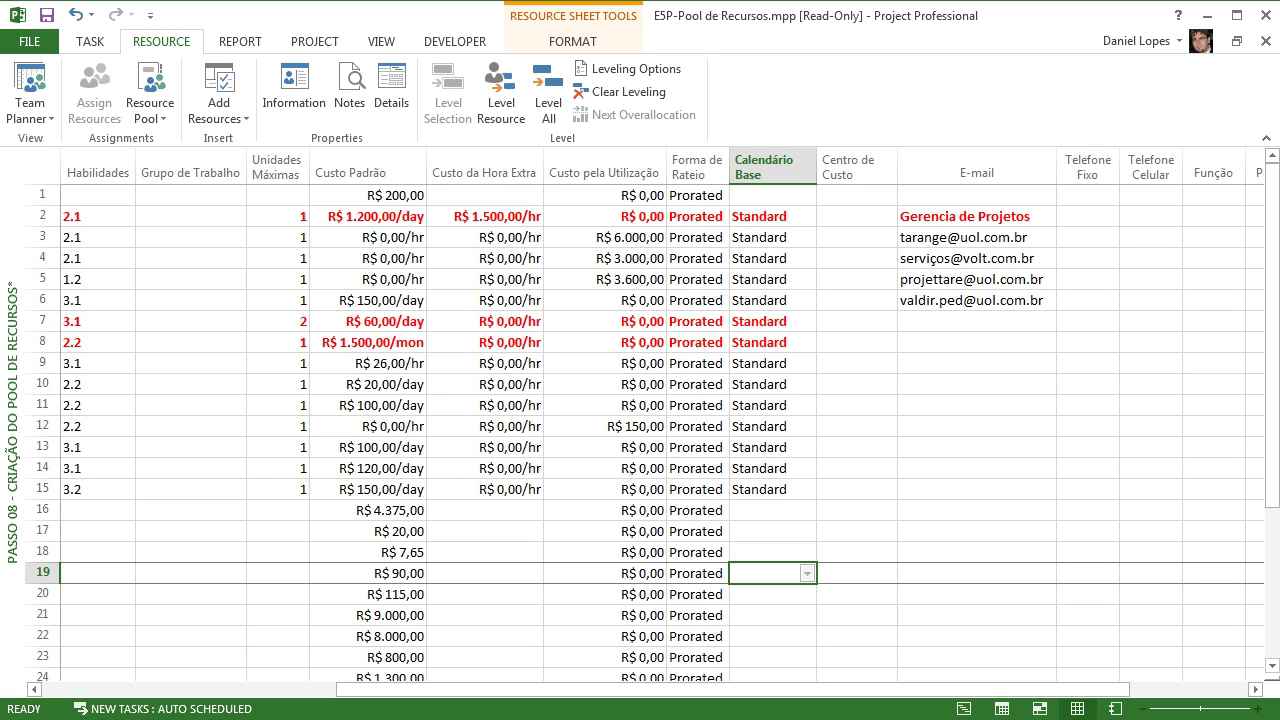
scroll(662, 415, "left", 6)
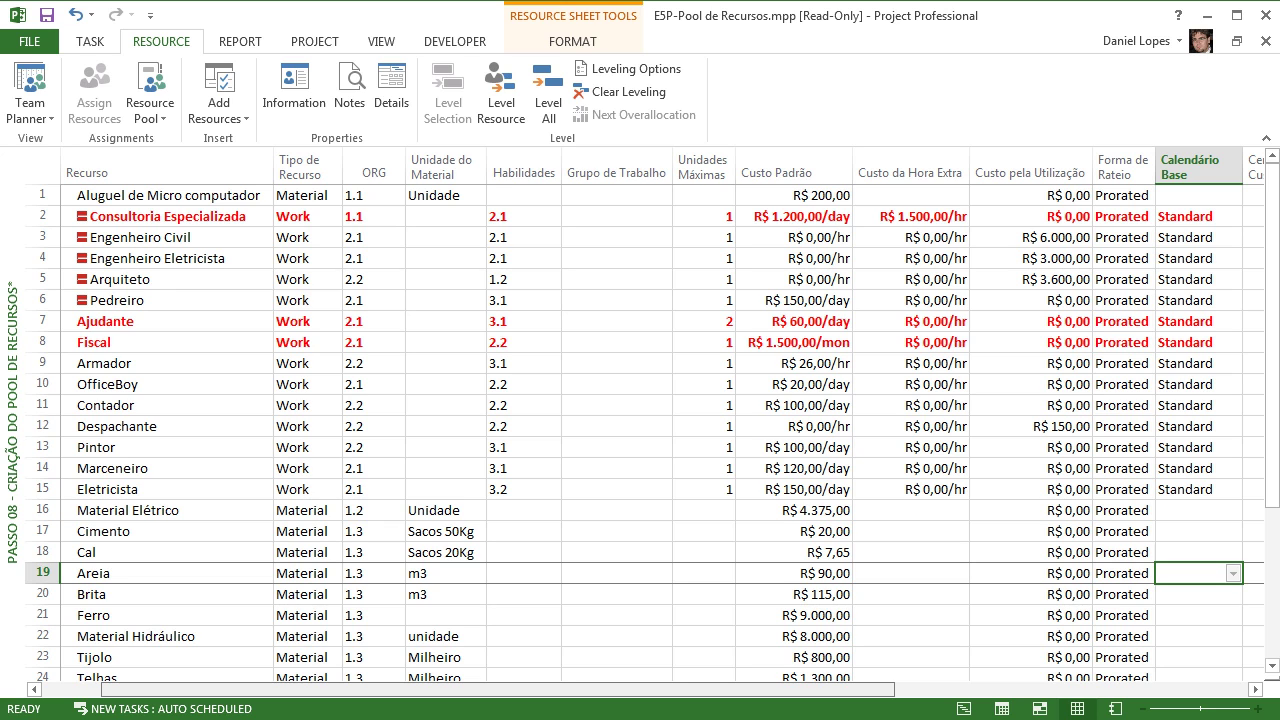
scroll(662, 415, "right", 4)
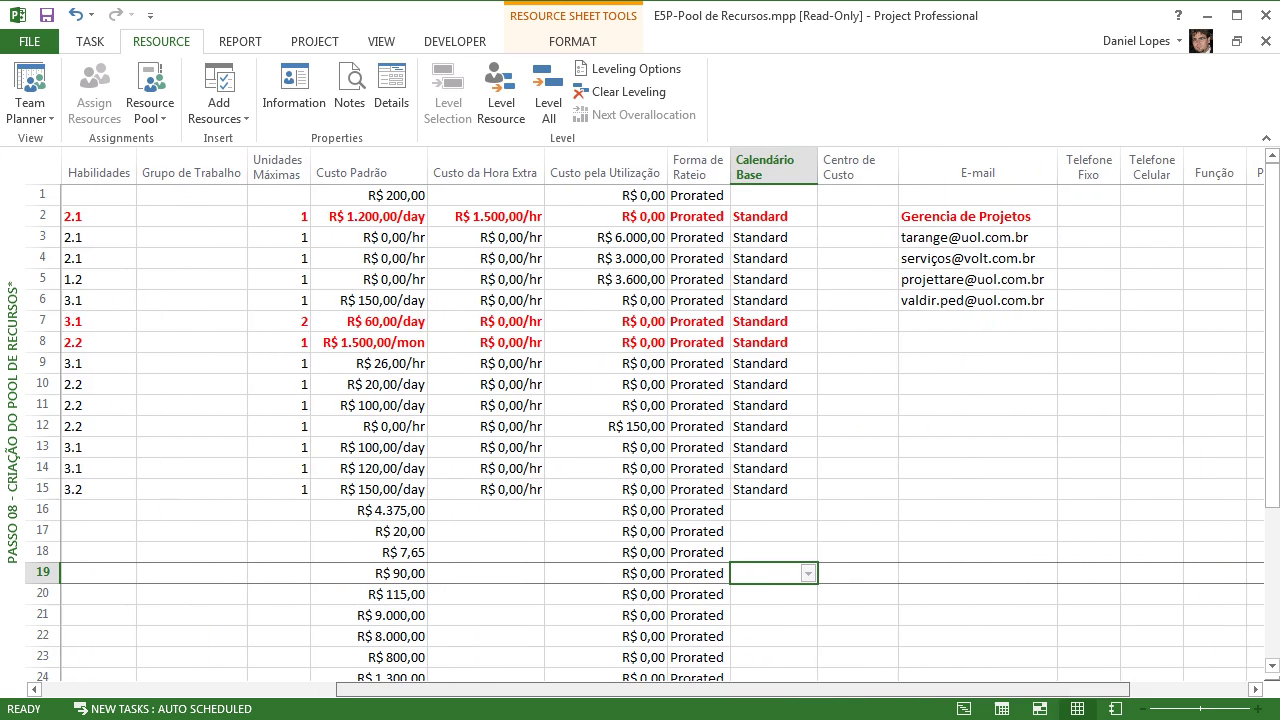
left_click(768, 217)
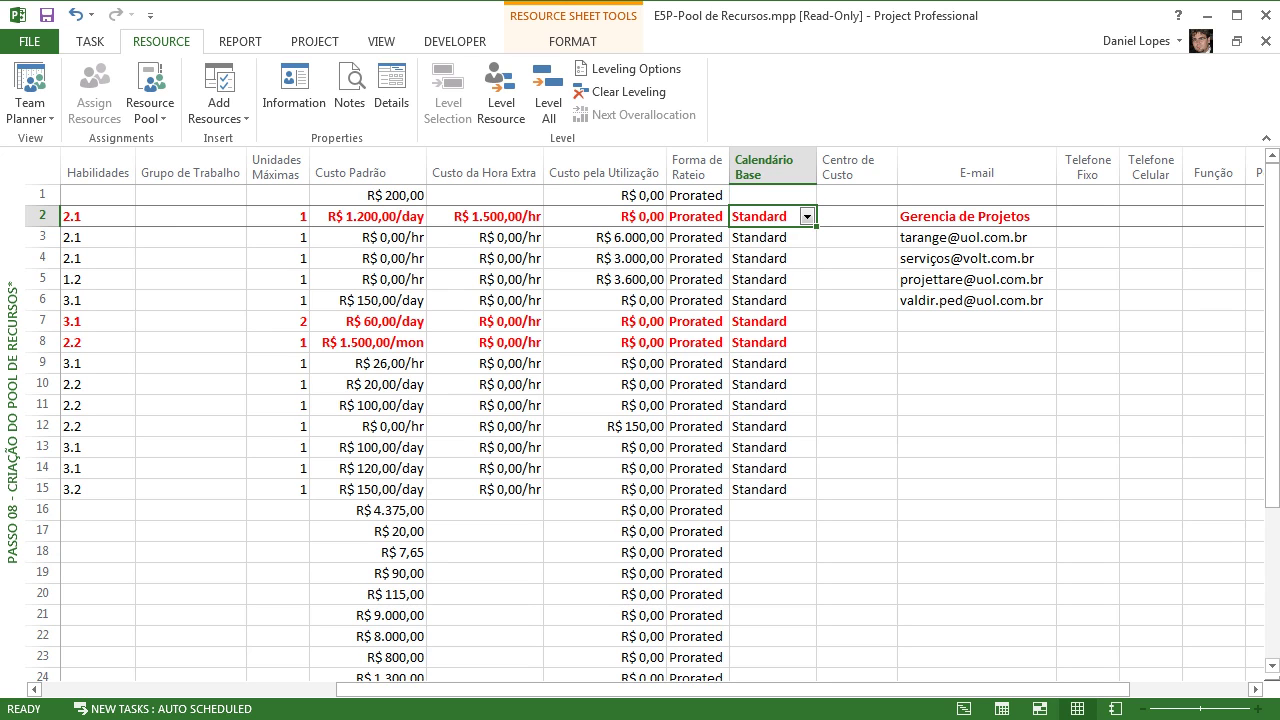
scroll(631, 414, "right", 3)
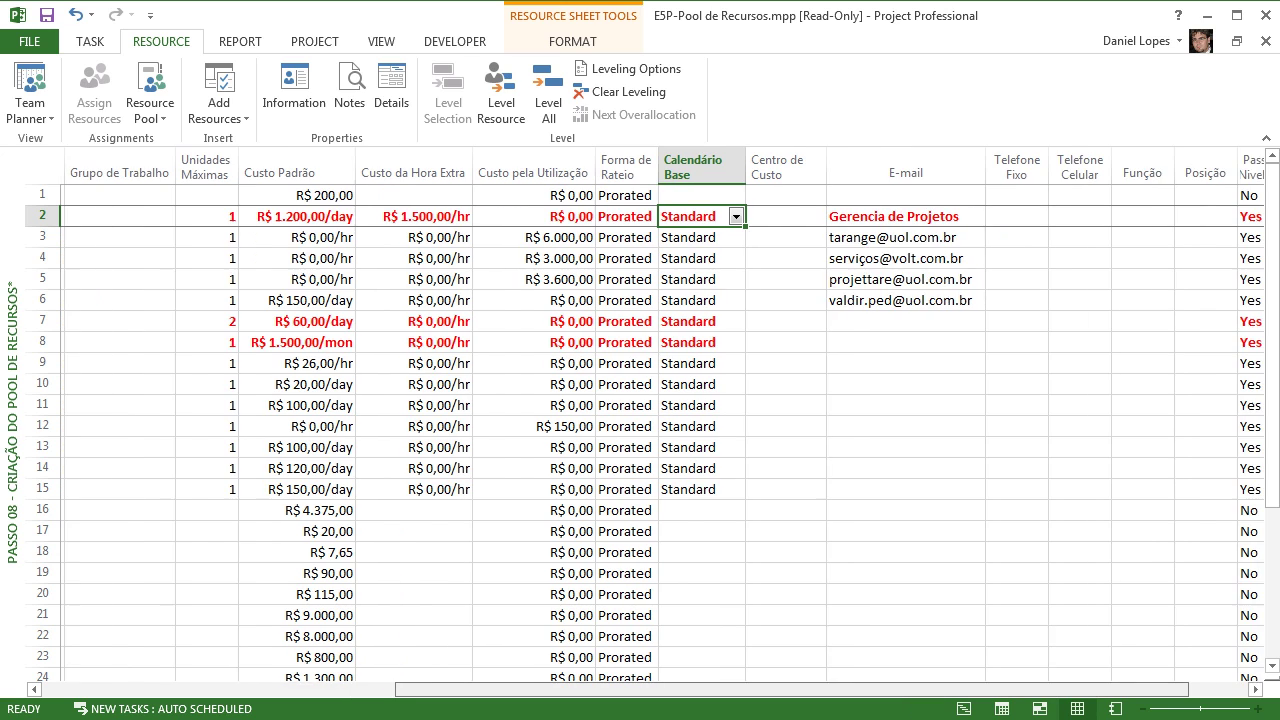
scroll(640, 415, "left", 2)
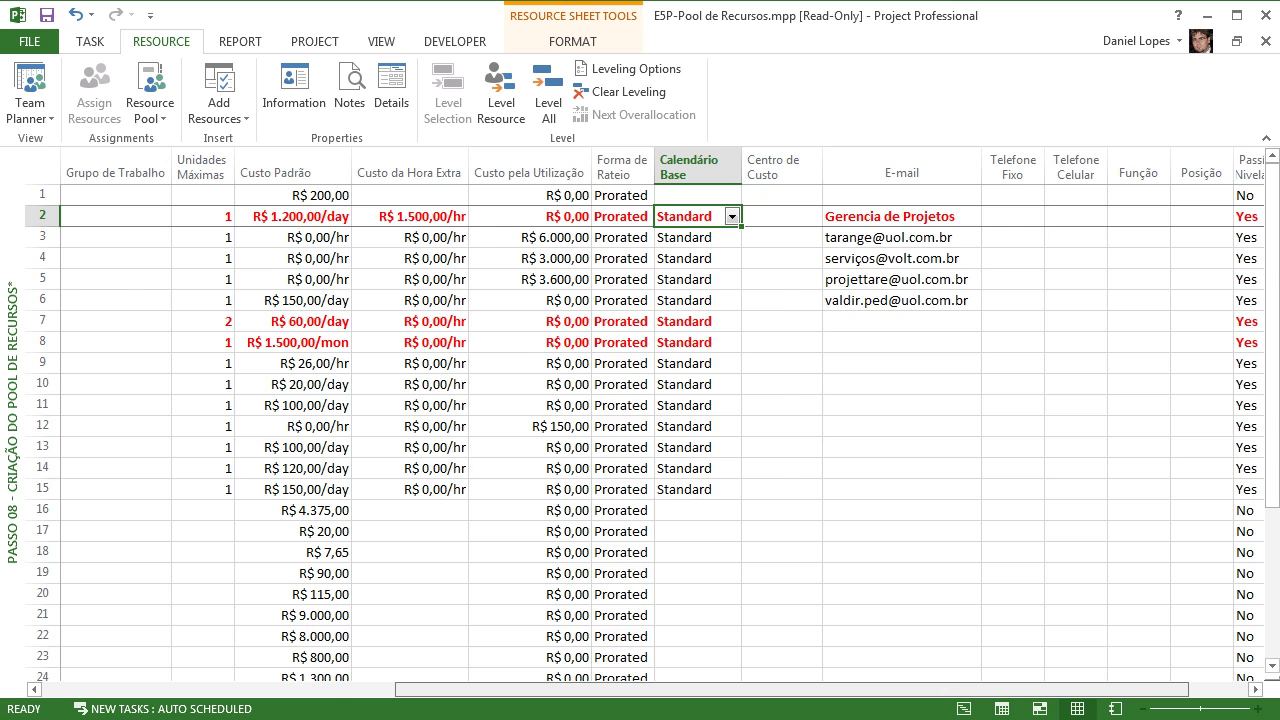
scroll(640, 415, "left", 1)
scroll(640, 415, "left", 6)
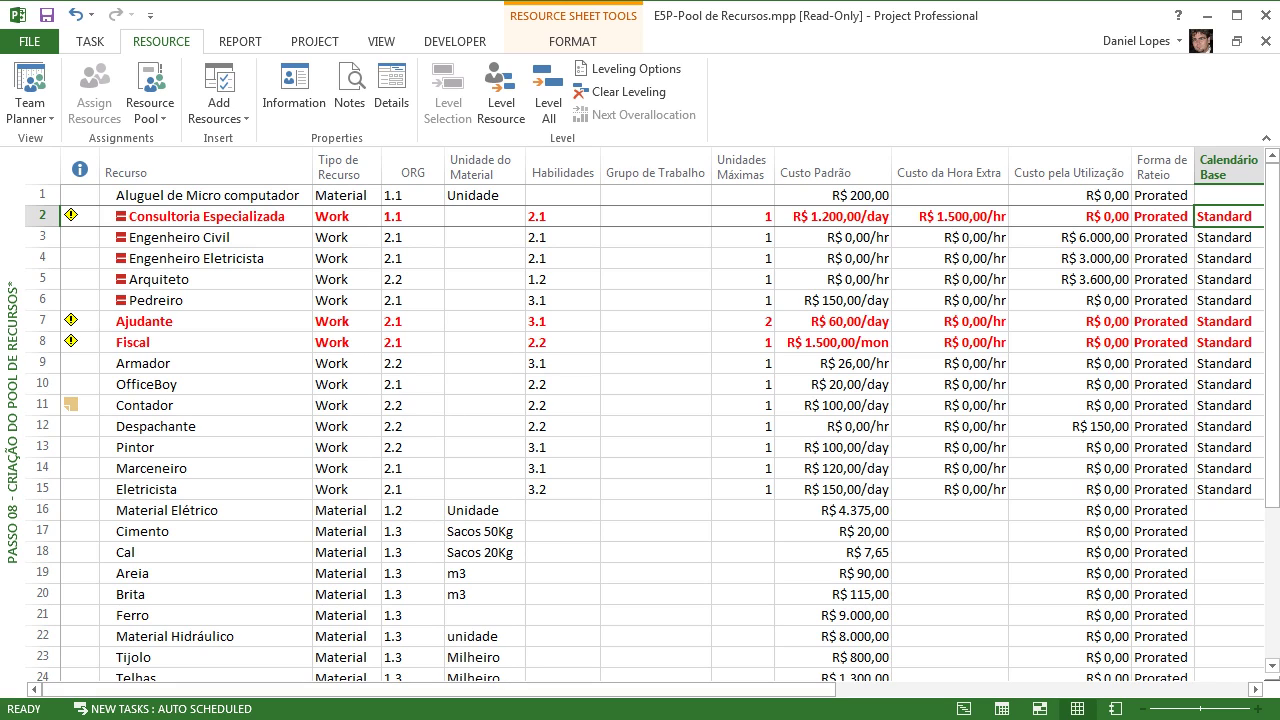
Step: Examine the icon beside Consultoria Especializada and the remaining sheet columns through Passível de Nivelamento
mouse_move(121, 216)
left_click_drag(440, 690, 616, 690)
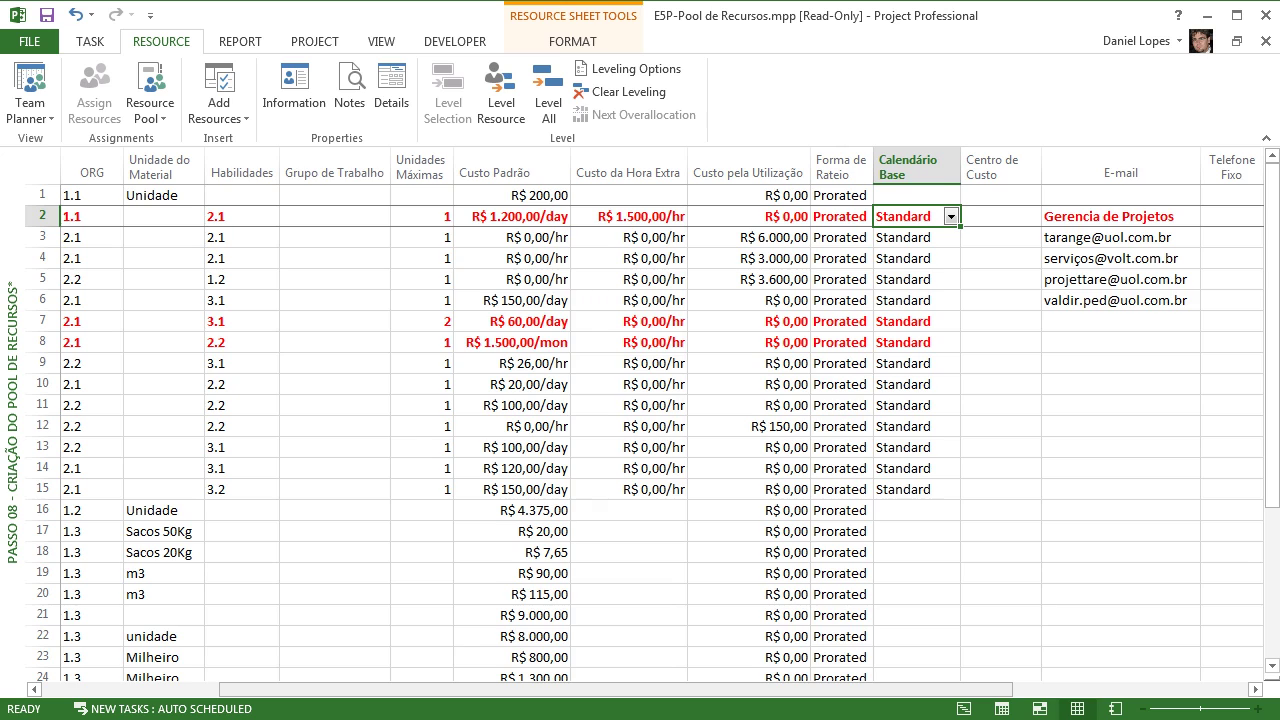
scroll(660, 420, "right", 3)
scroll(660, 420, "right", 2)
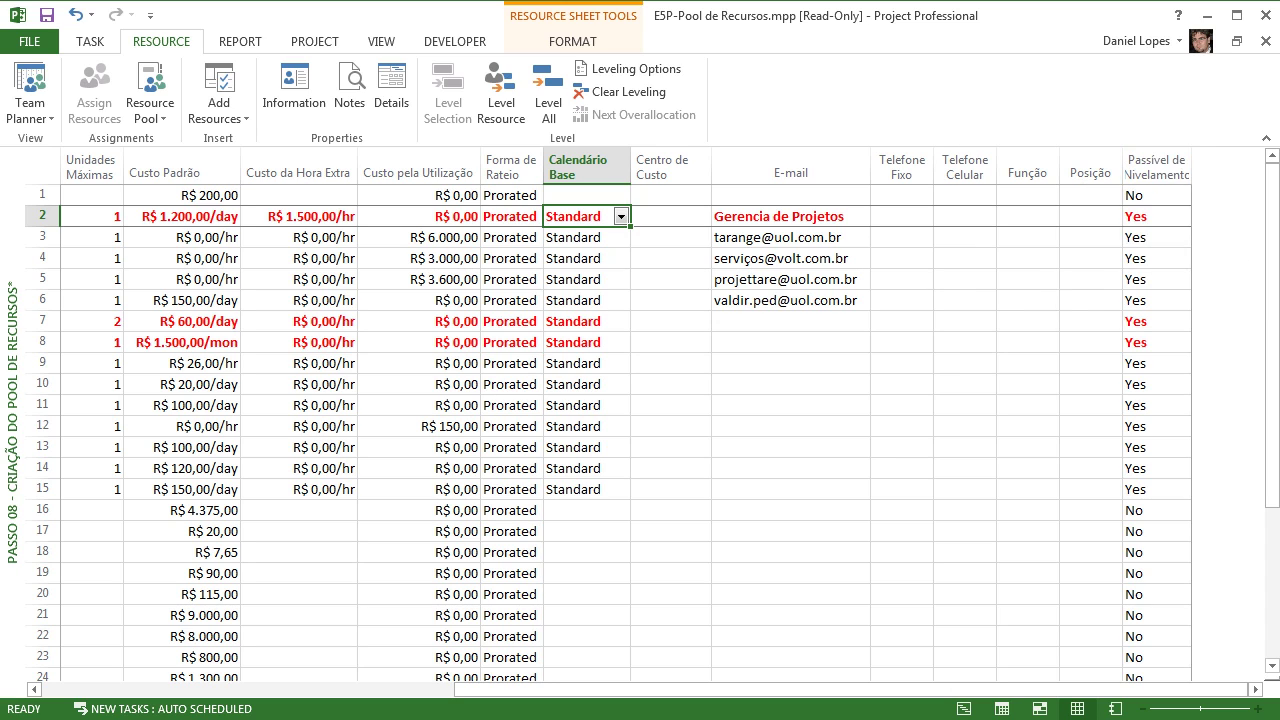
Step: Review the ORG column's description and its outline code options for Consultoria Especializada, keeping the current code
left_click_drag(1100, 689, 865, 689)
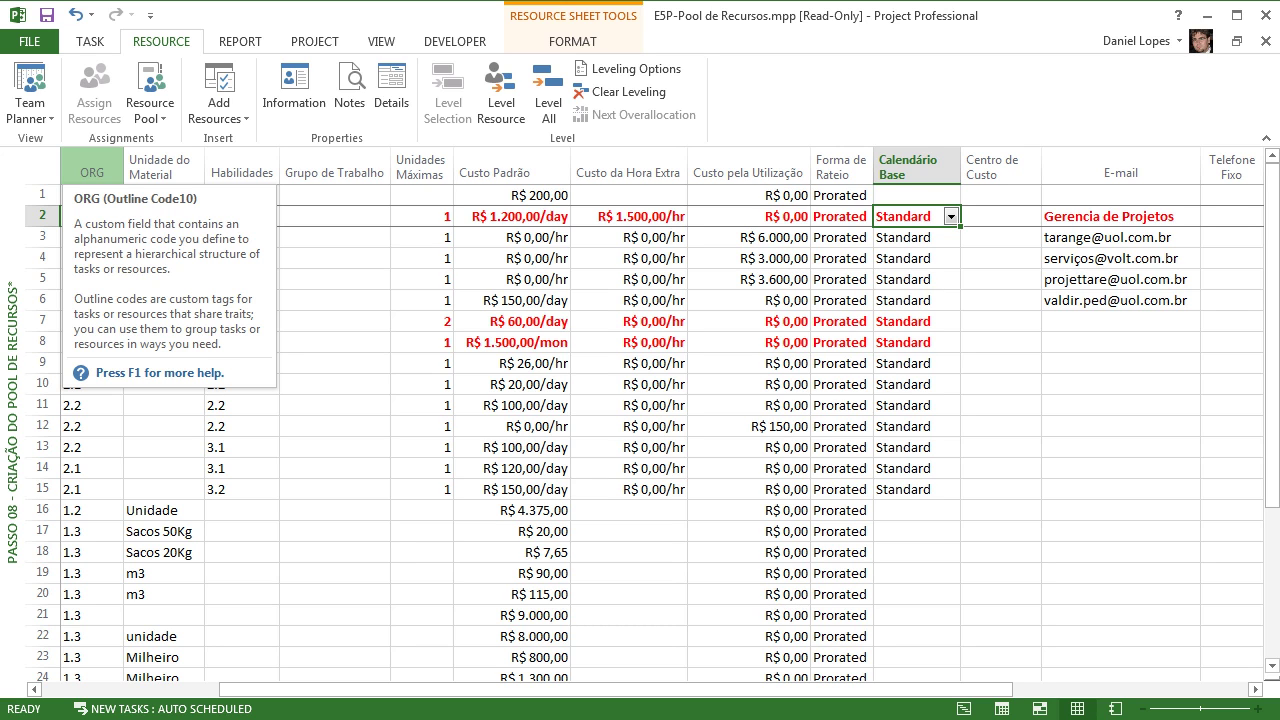
left_click_drag(450, 690, 273, 690)
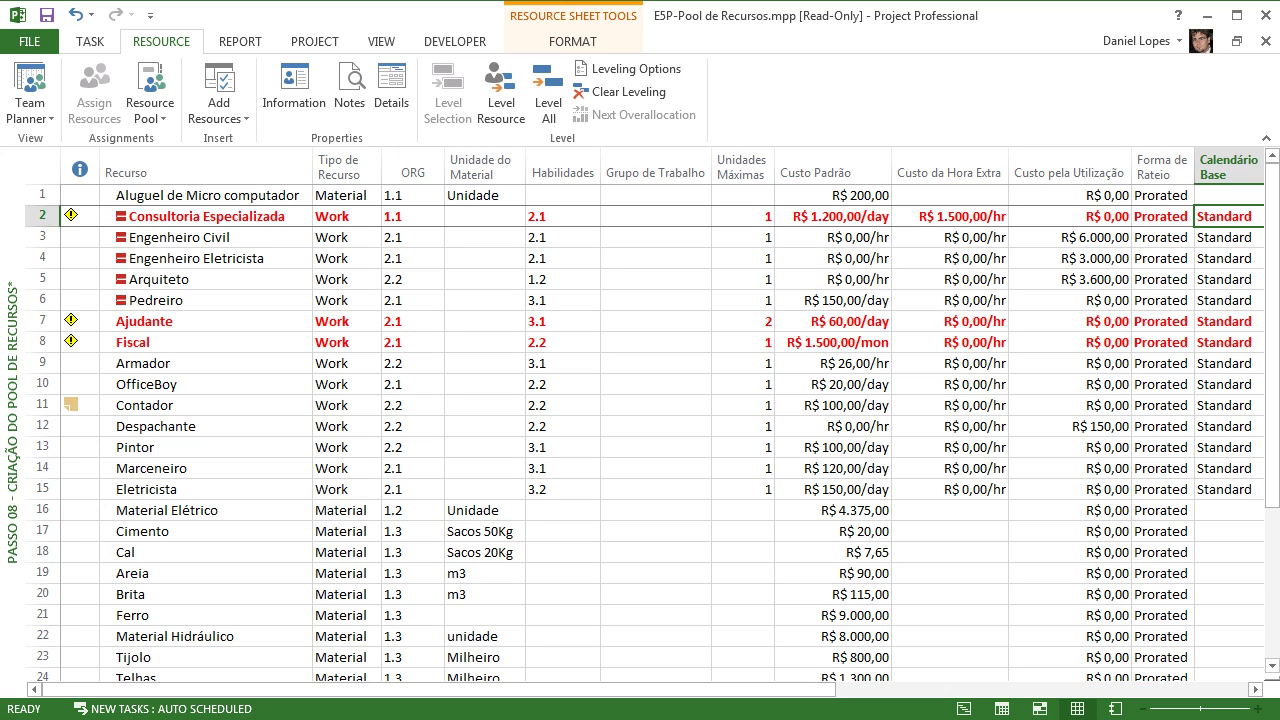
left_click(408, 217)
left_click(435, 217)
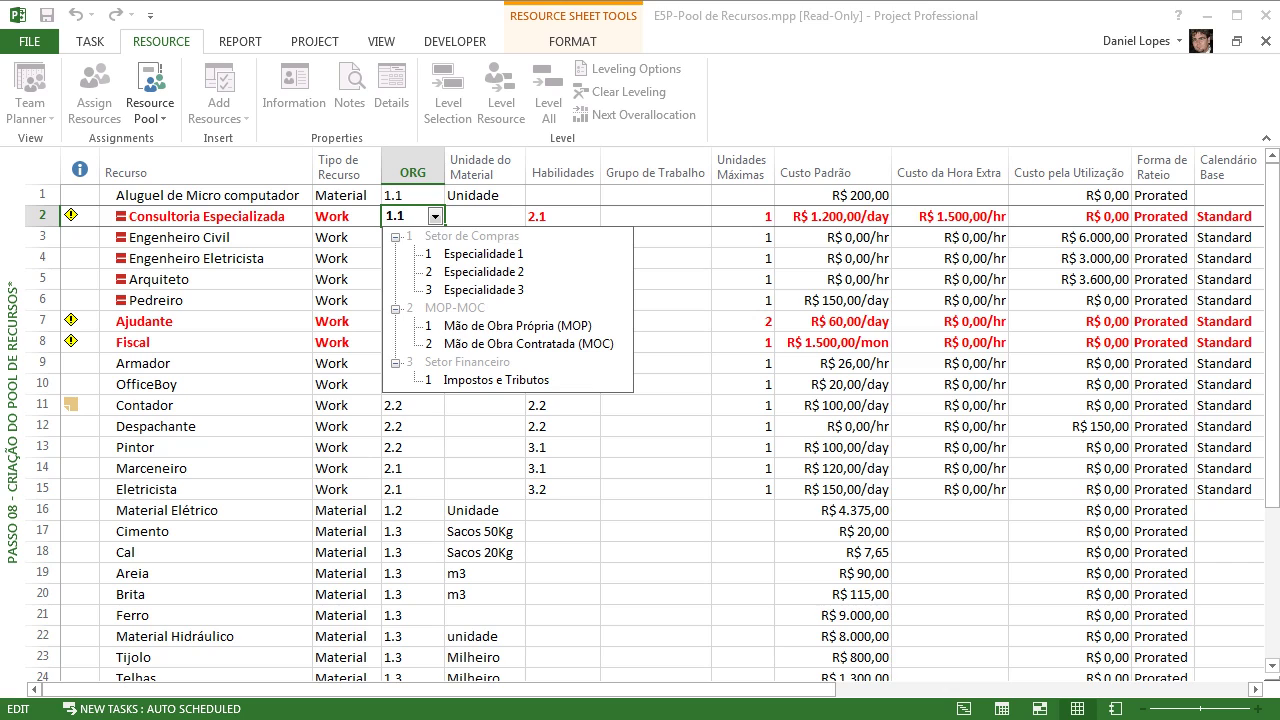
key("Down")
key("Down")
key("Down")
key("Down")
key("Down")
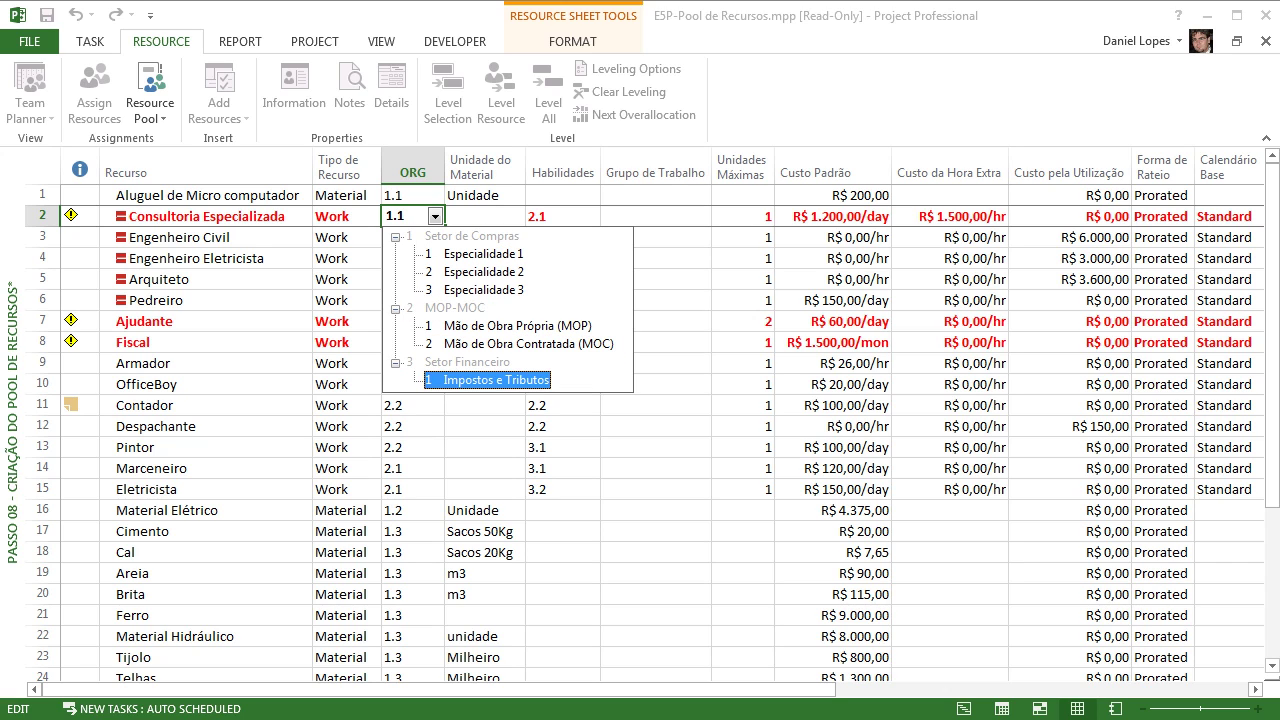
key("Escape")
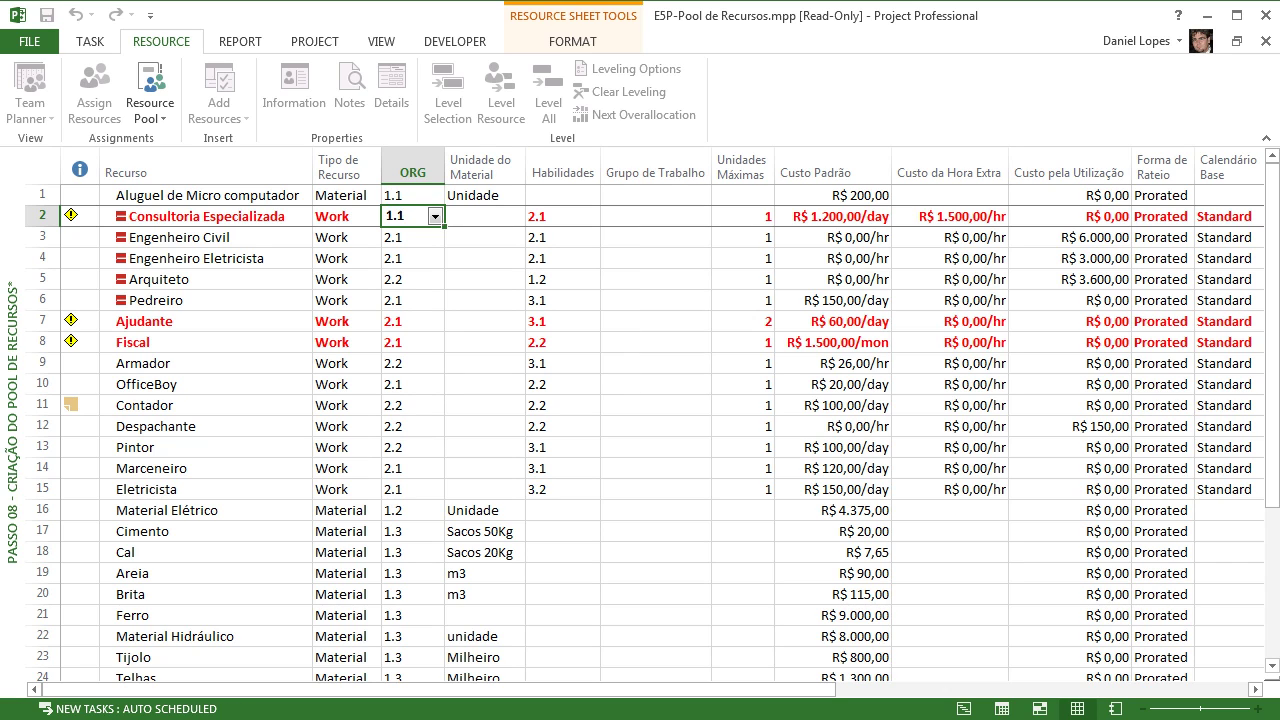
Step: Open the table definition of the resource table Passo 08 - Criação do Pool de Recursos for editing
left_click(560, 342)
left_click(315, 42)
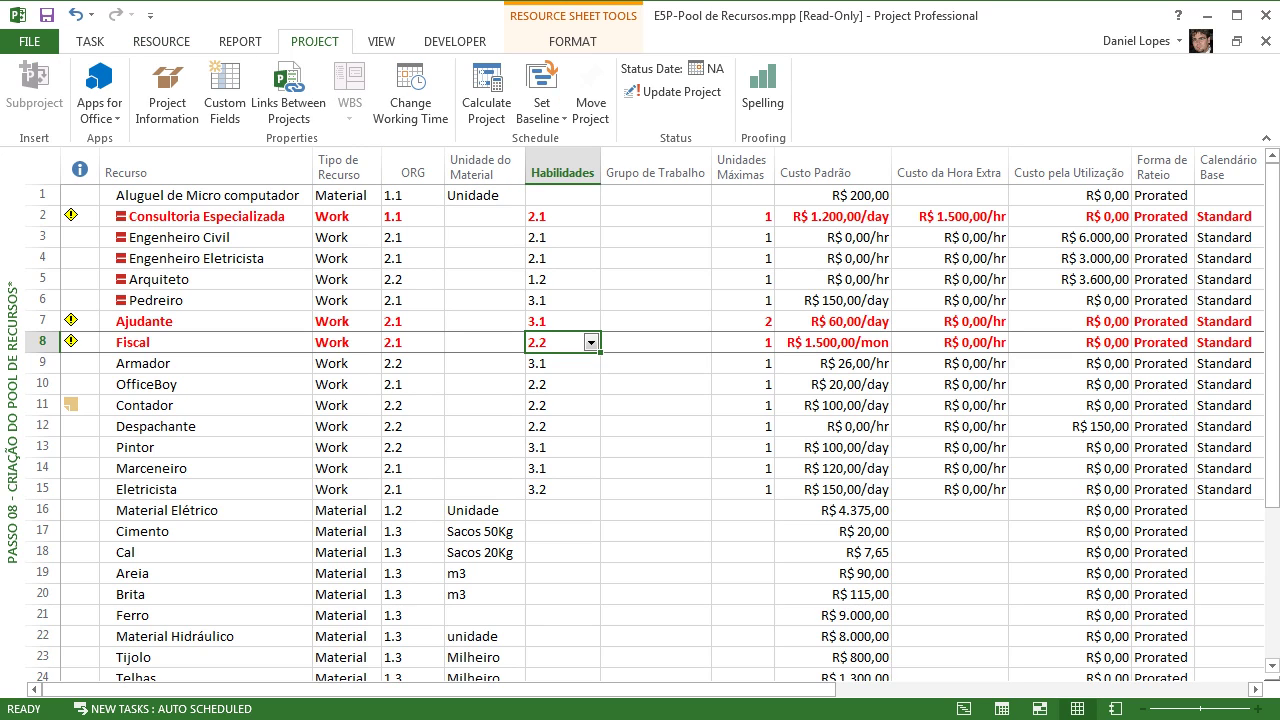
left_click(381, 41)
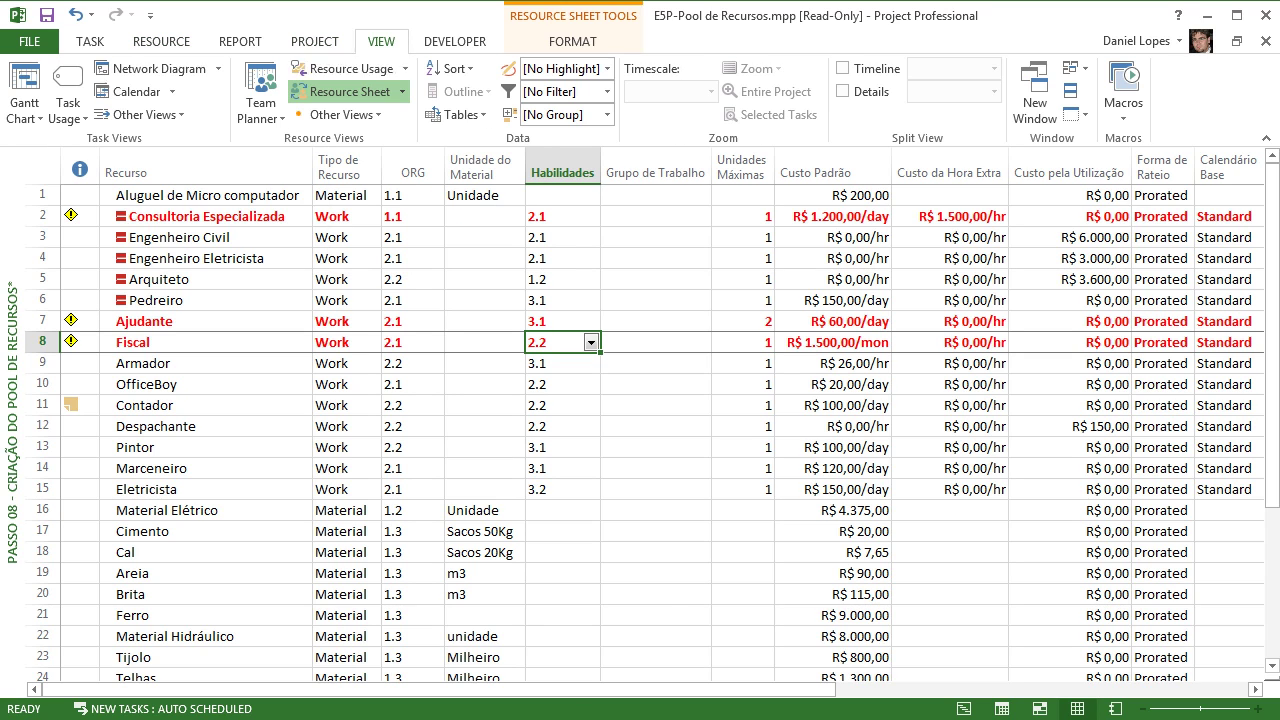
left_click(458, 114)
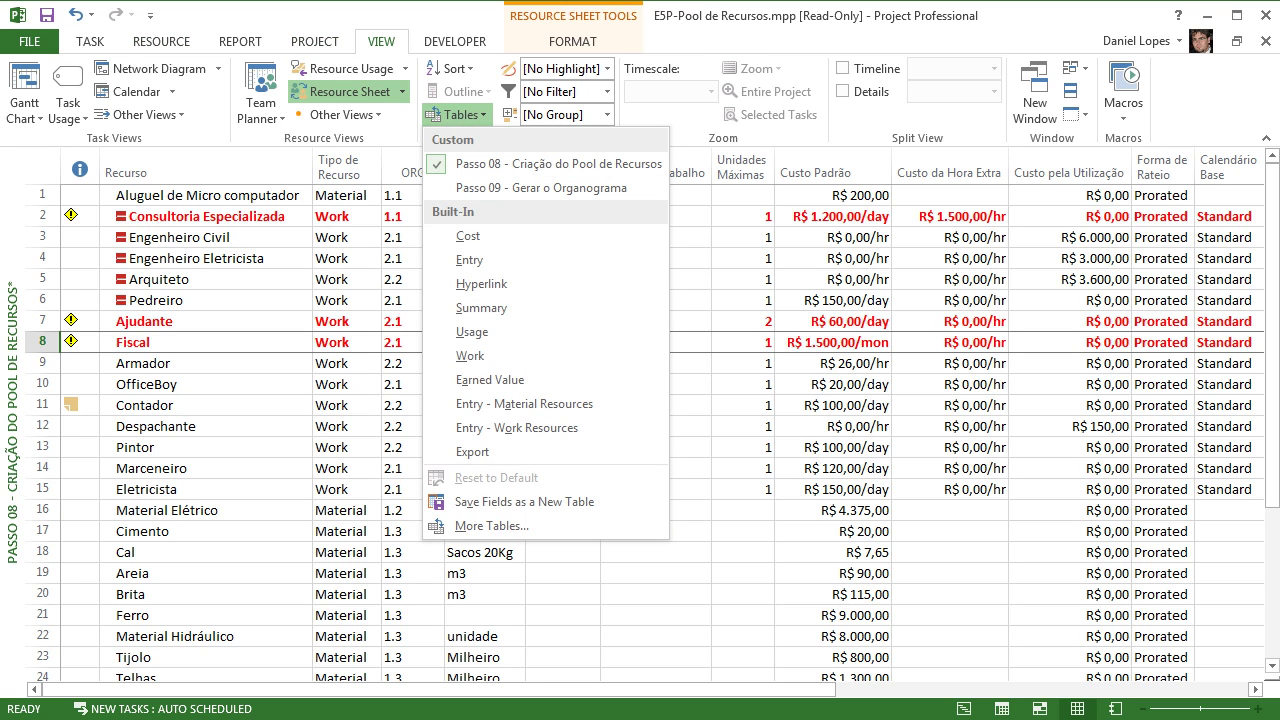
left_click(486, 523)
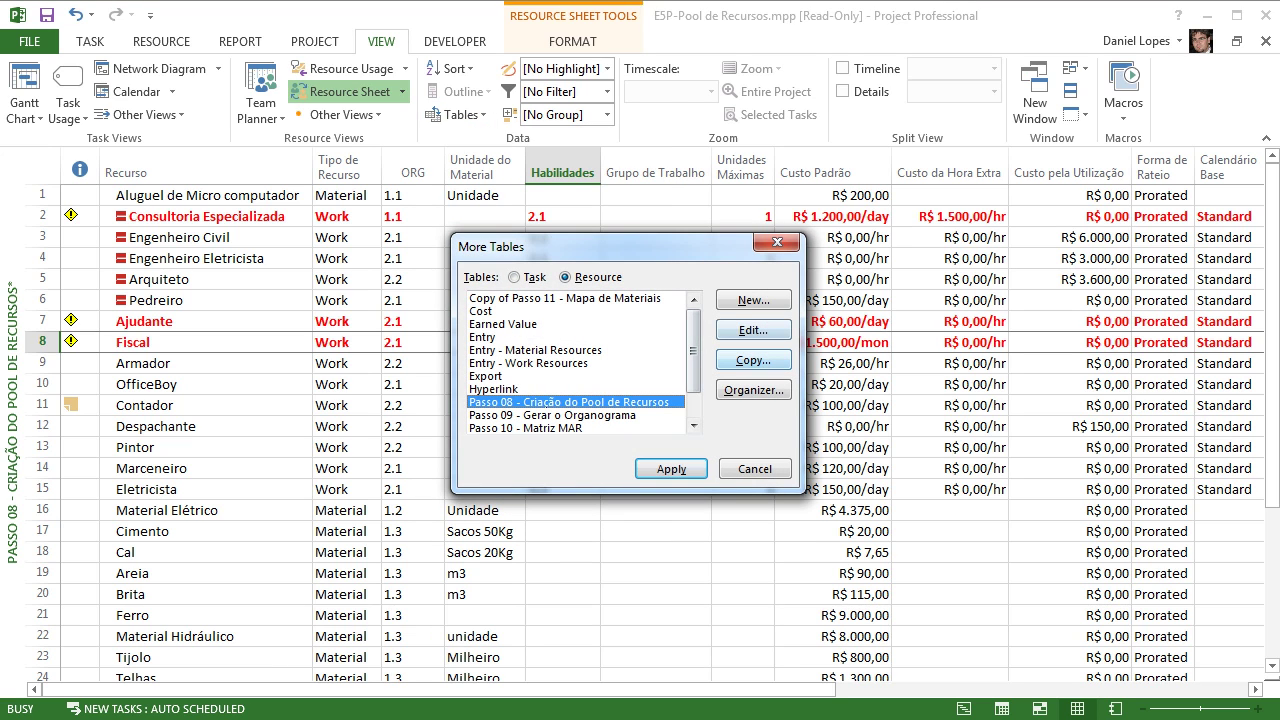
left_click(753, 329)
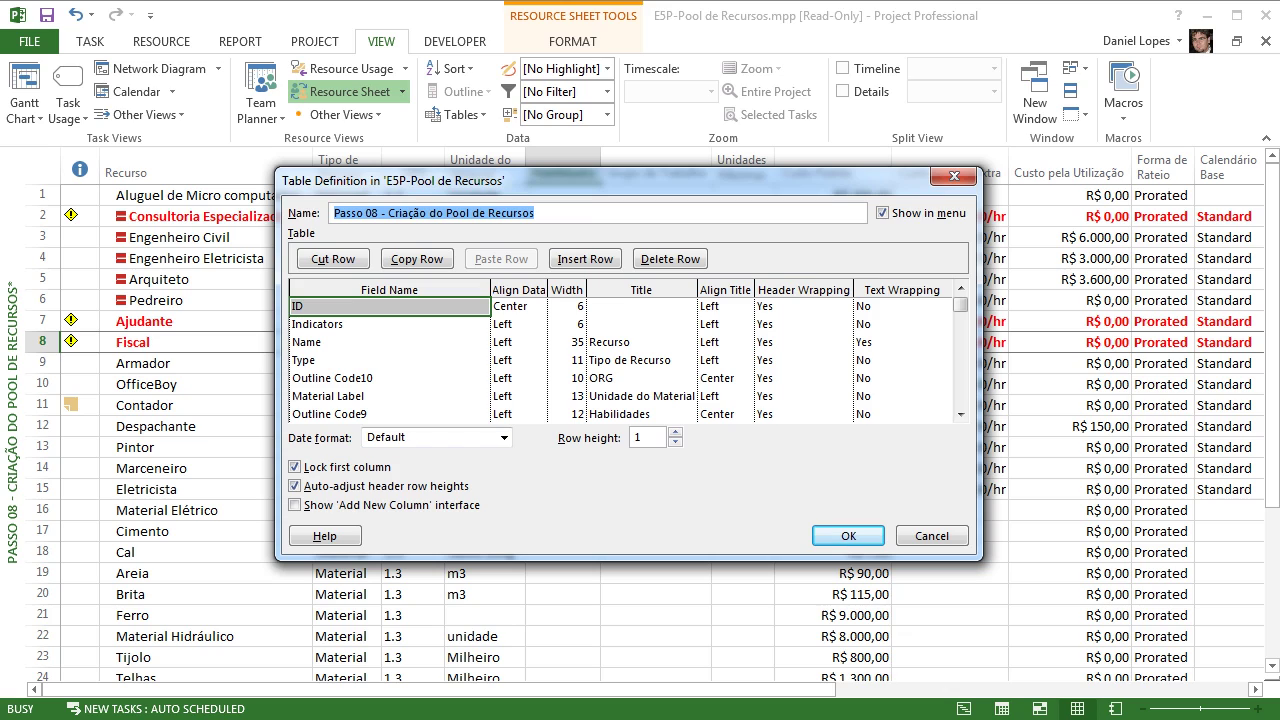
Step: Review the table's field definitions from Indicators through Group, comparing each field name with its column title
left_click(404, 342)
left_click(404, 324)
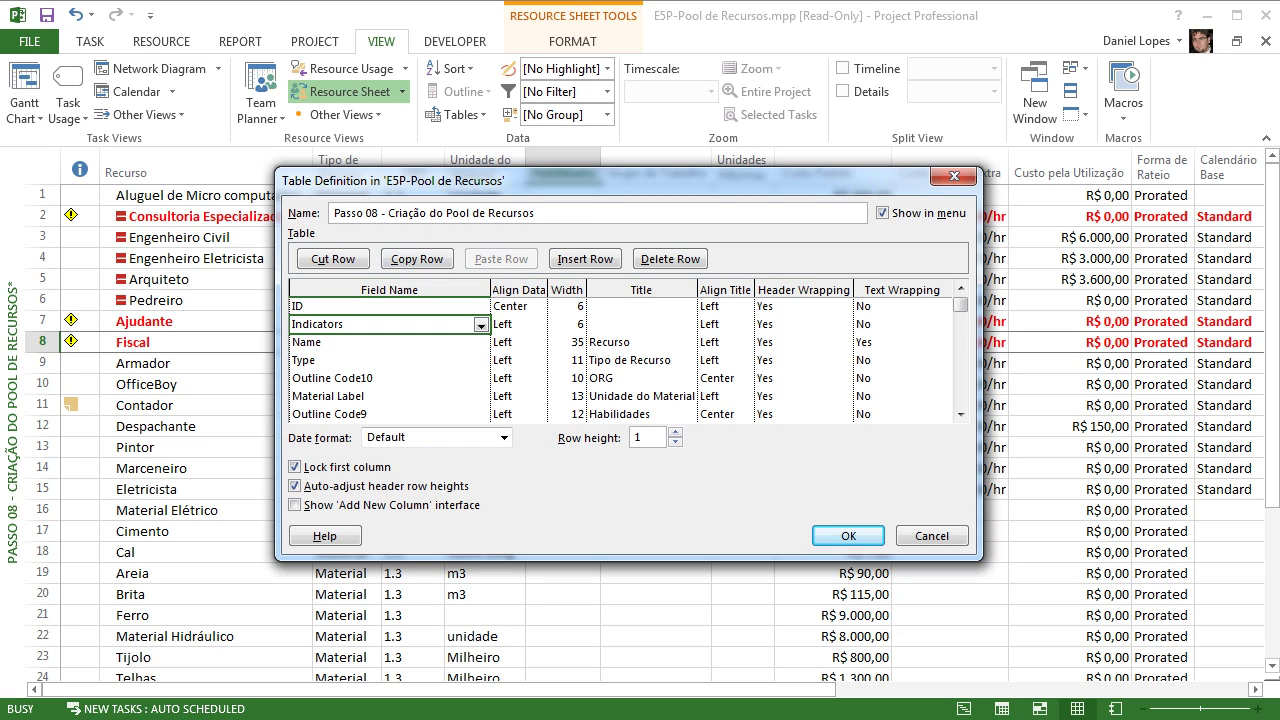
left_click(390, 342)
left_click(390, 360)
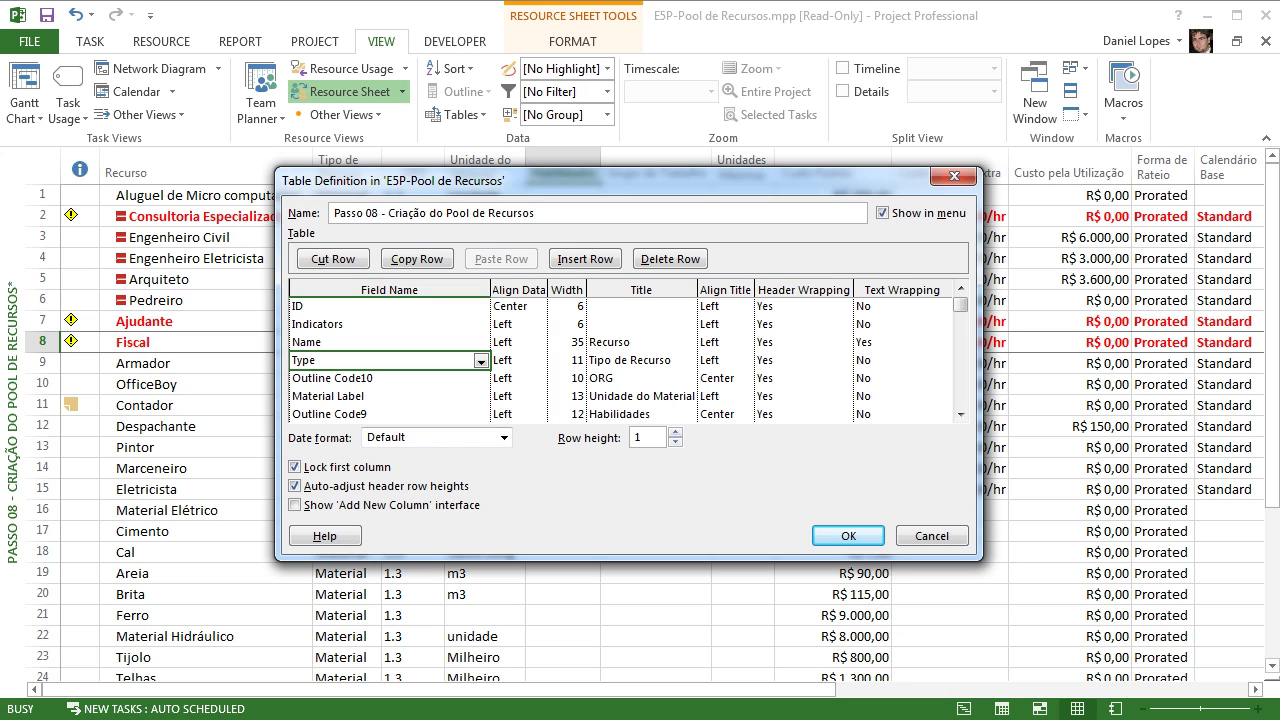
key("Down")
key("Down")
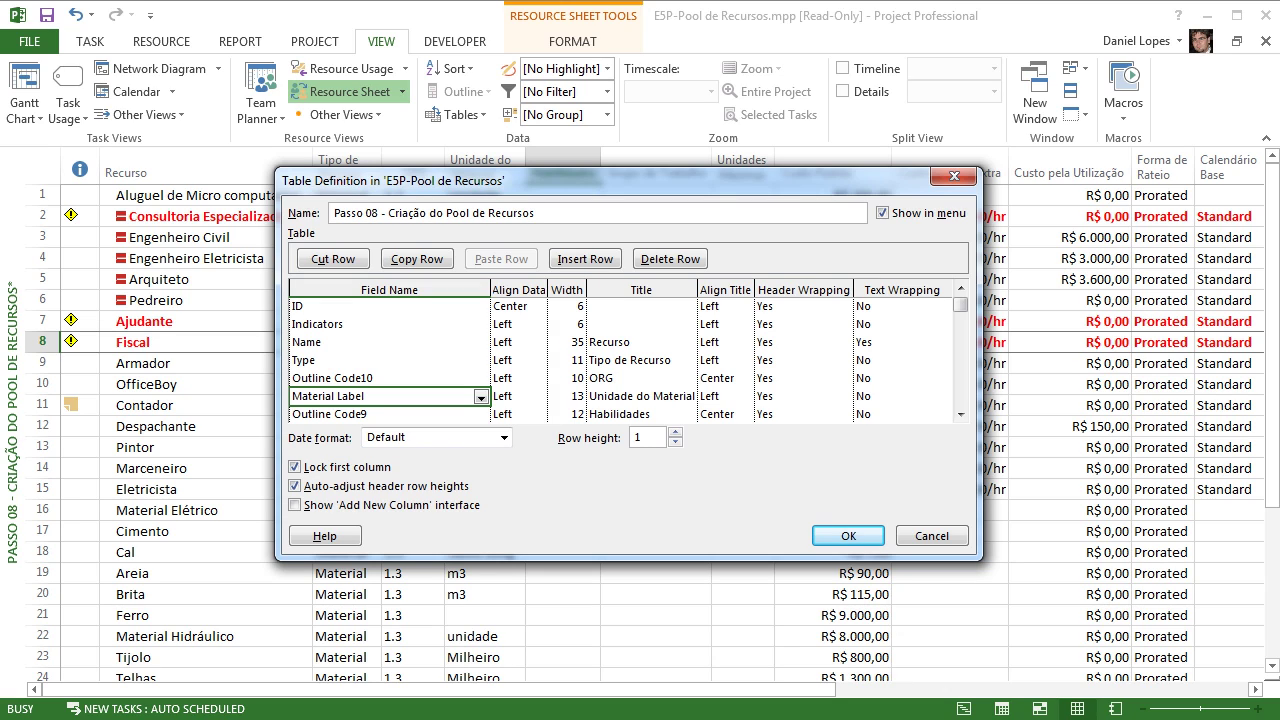
left_click(382, 378)
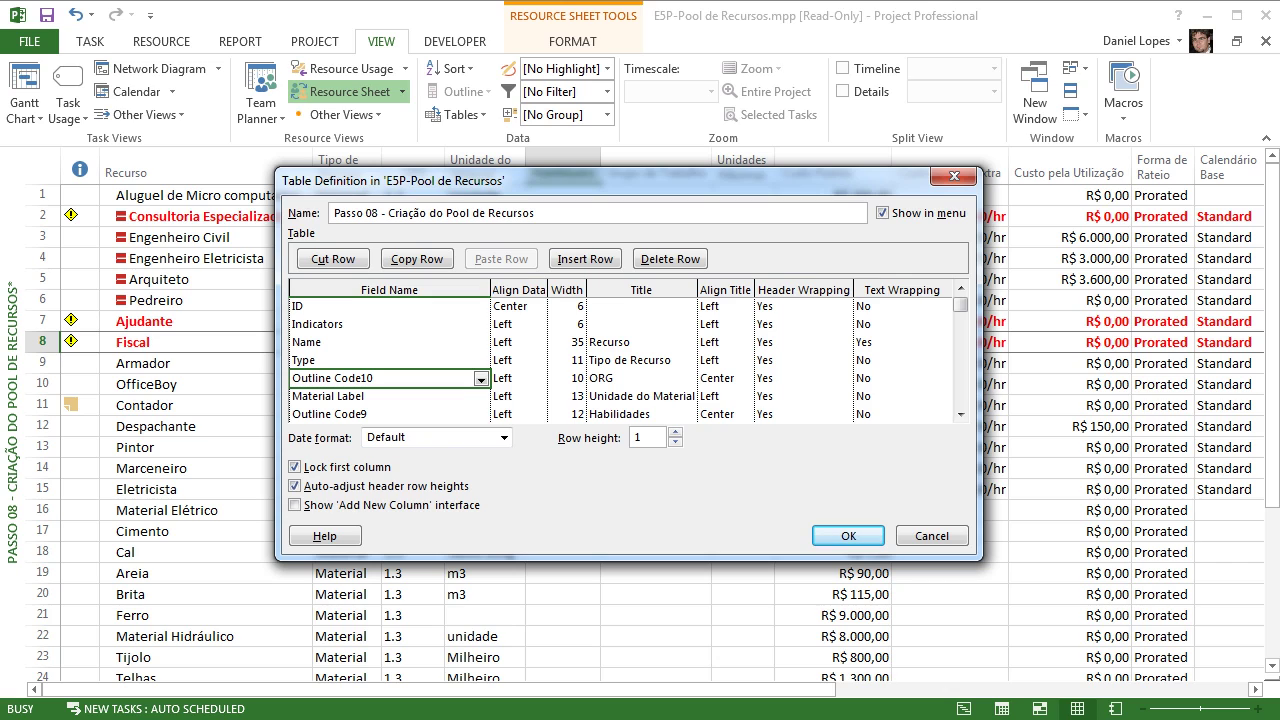
left_click(382, 396)
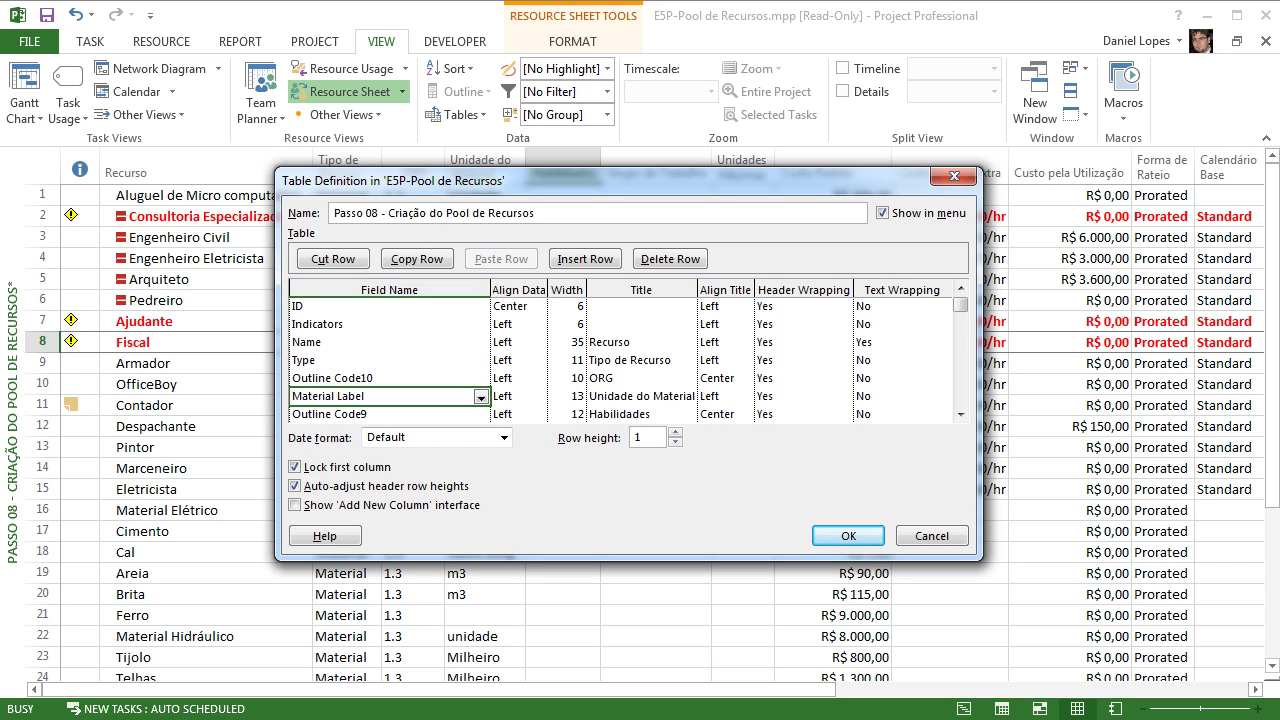
key("Down")
key("Down")
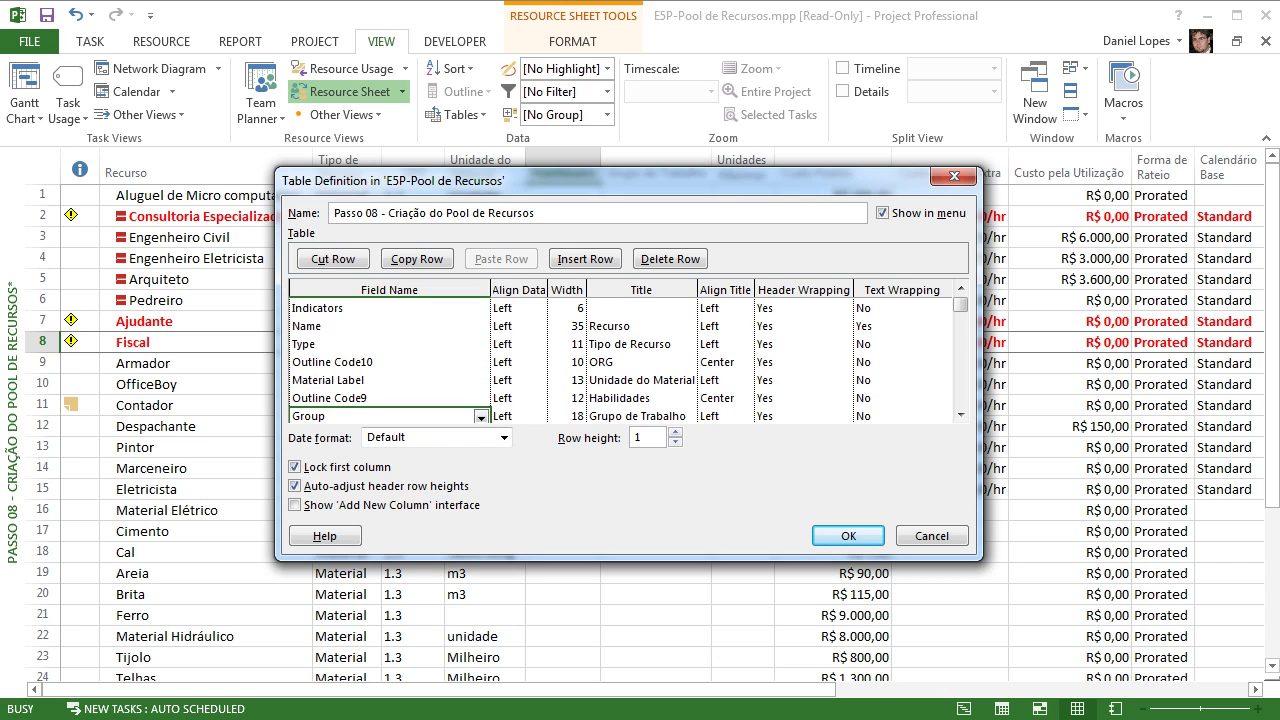
key("Up")
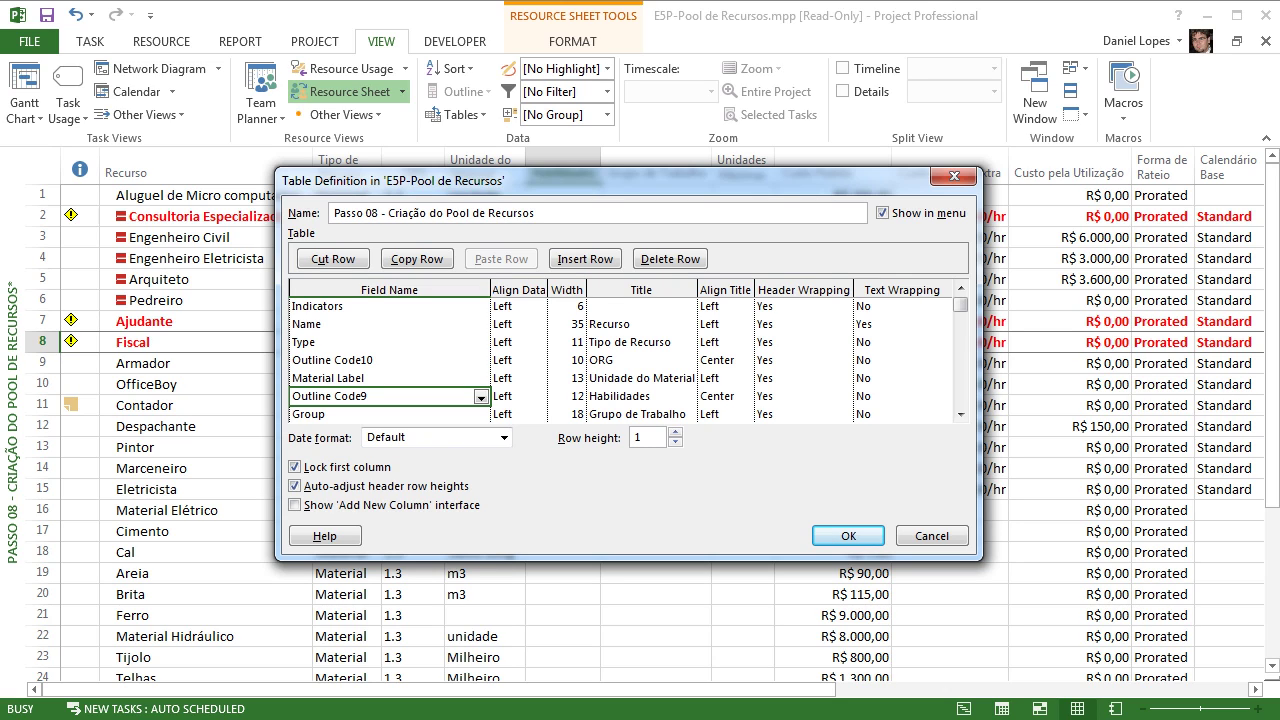
Step: Review the table's remaining field definitions from Group through Can Level, including cost, calendar, contact and custom text fields
key("Down")
key("Down")
key("Down")
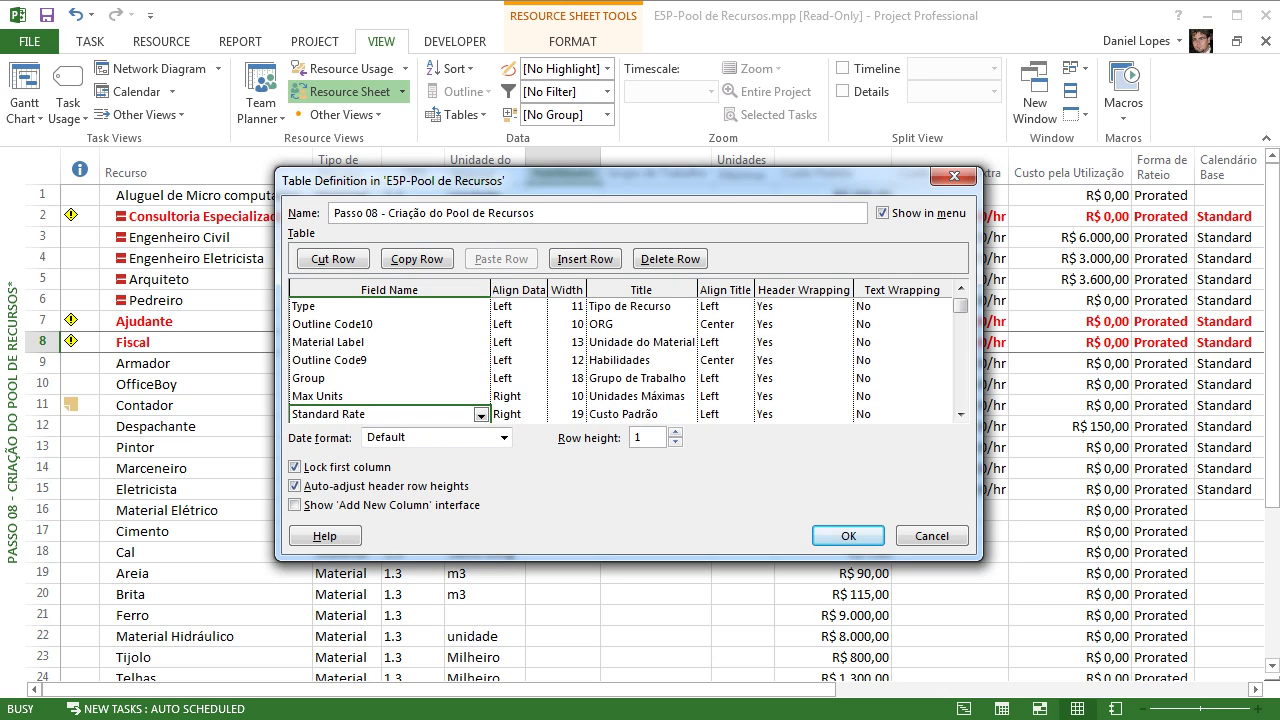
key("Down")
key("Down")
key("Down")
key("Down")
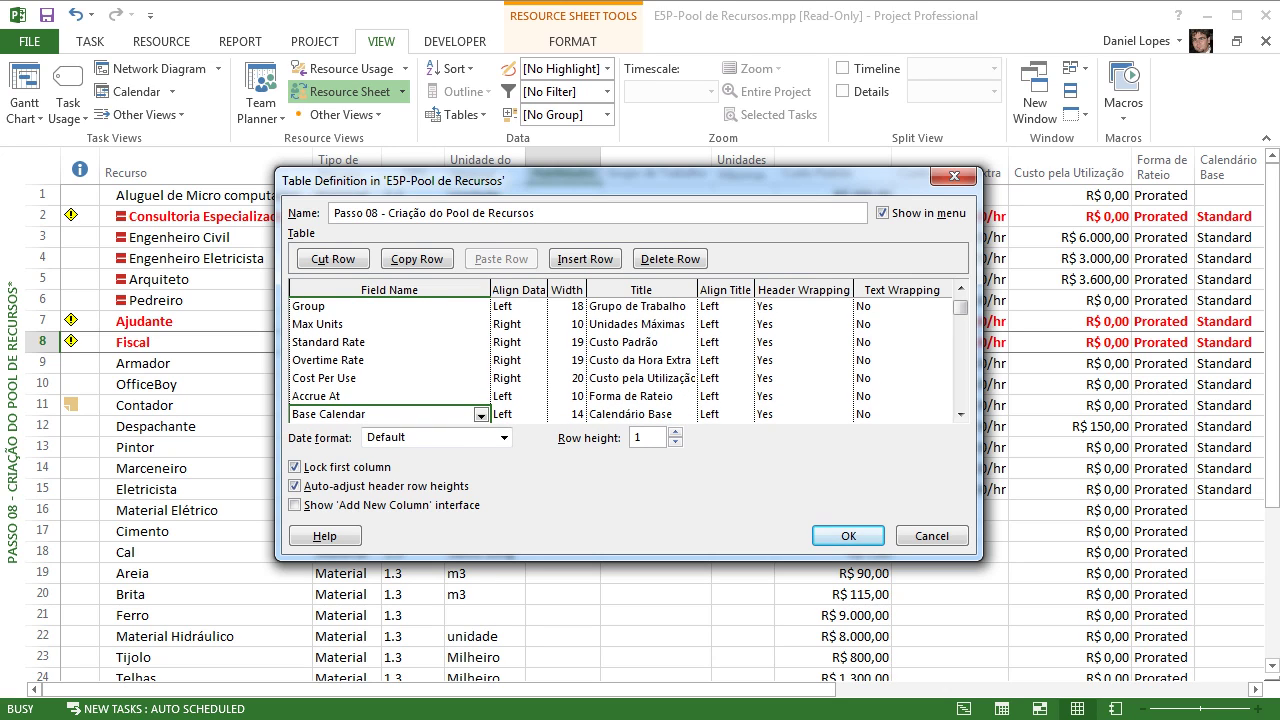
key("Down")
key("Down")
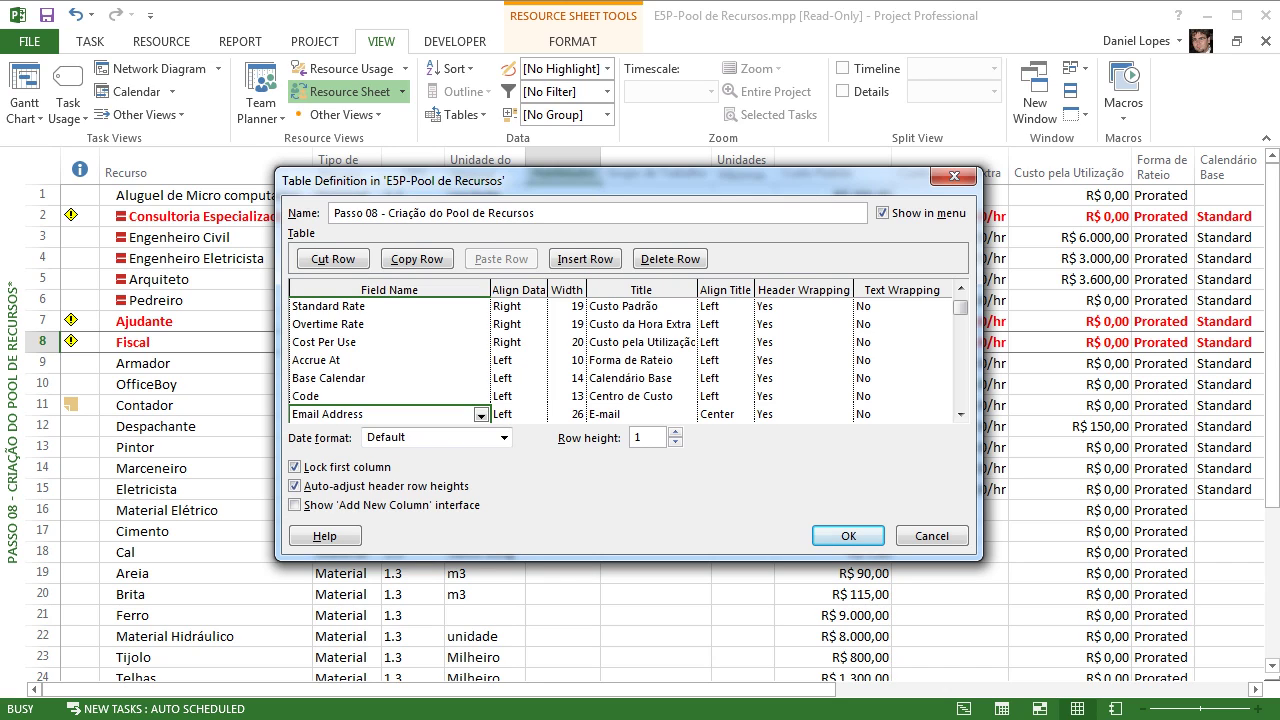
key("Down")
key("Down")
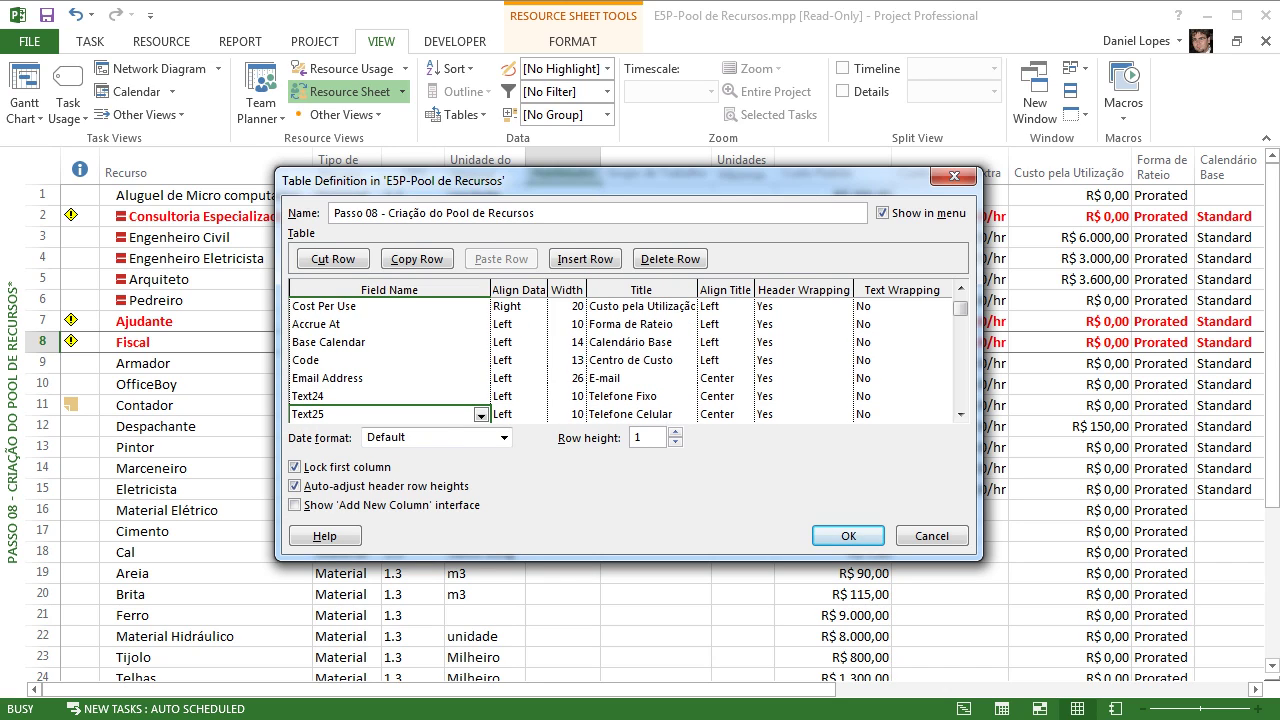
key("Down")
key("Down")
key("Down")
key("Down")
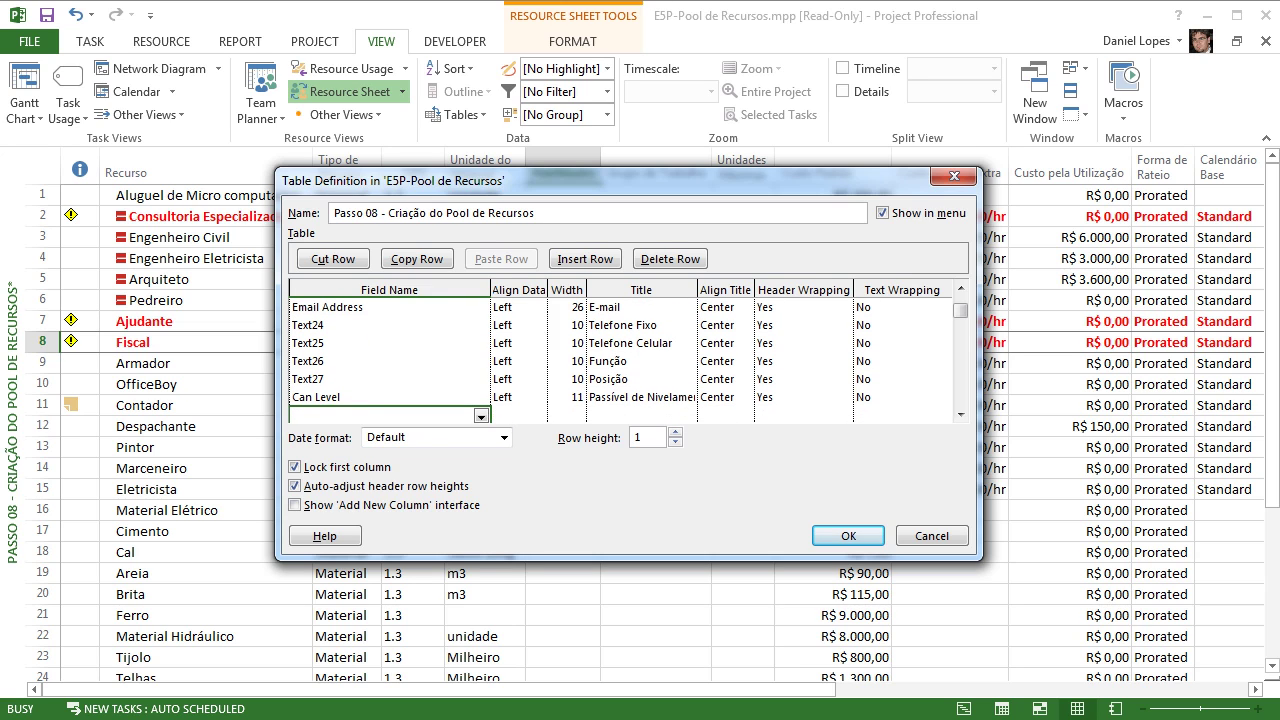
Step: Return to the Outline Code10 and Outline Code9 fields and compare their titles, ORG and Habilidades
key("Up")
key("Up")
key("Up")
key("Up")
key("Up")
key("Up")
key("Up")
key("Up")
key("Up")
key("Up")
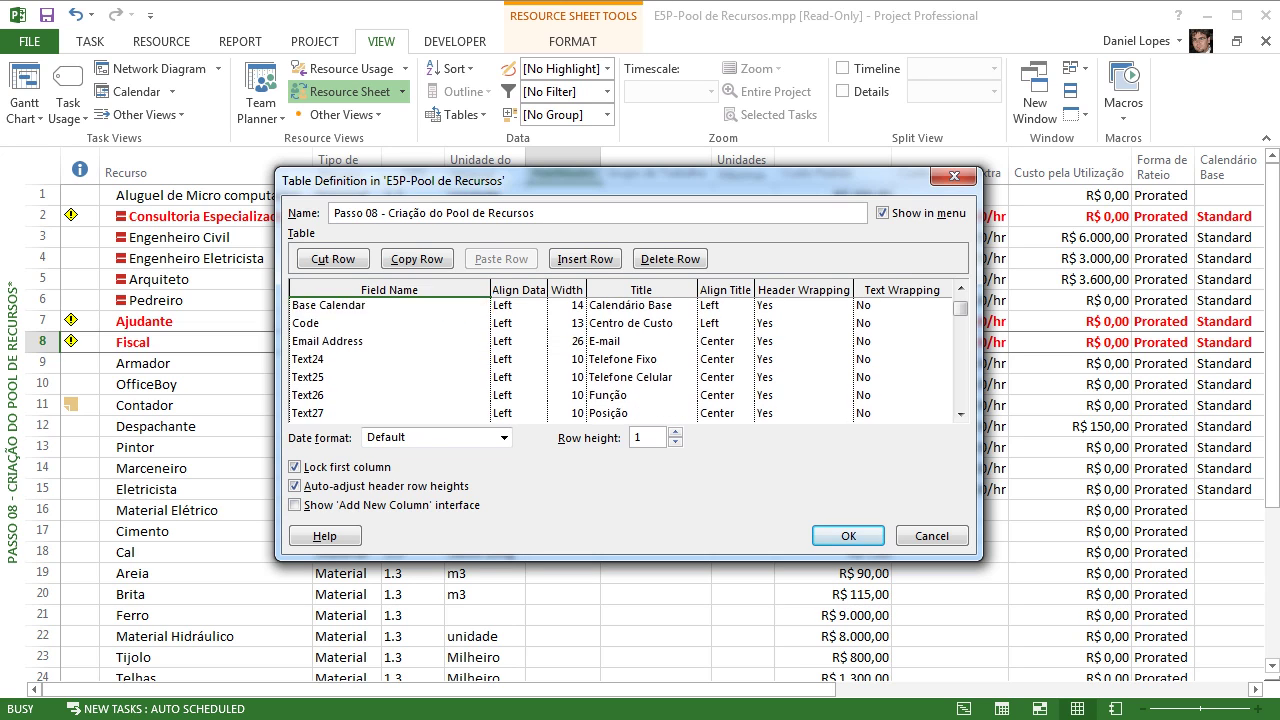
key("Up")
key("Up")
key("Up")
key("Up")
key("Up")
key("Up")
key("Up")
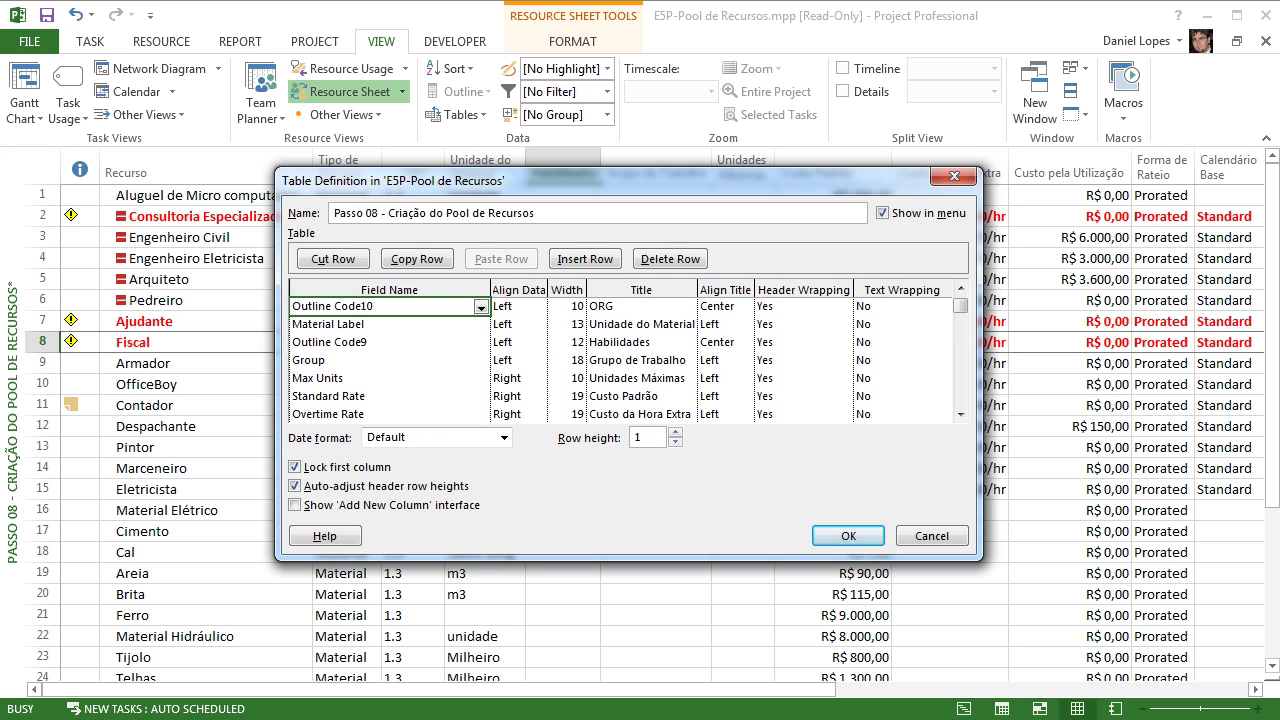
key("Down")
key("Down")
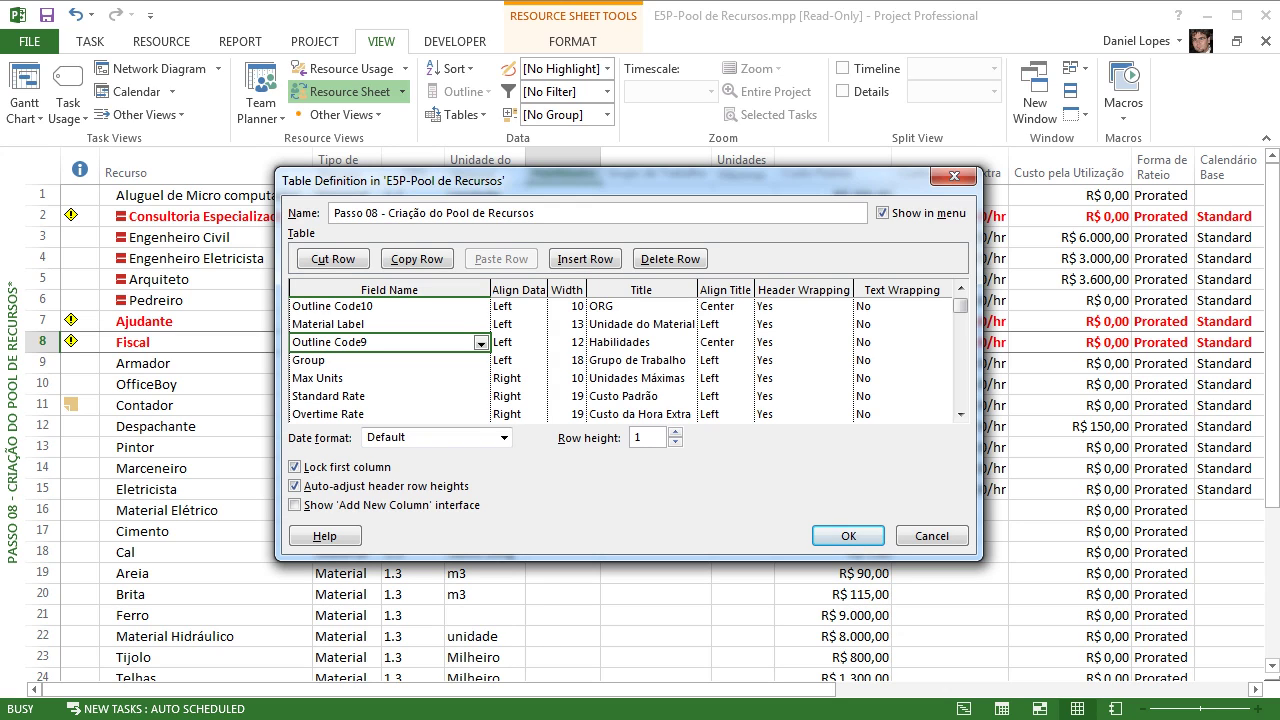
Step: Recheck the fields from Type through Outline Code9 and leave the table definition and table list without making changes
left_click(384, 324)
key("Up")
key("Up")
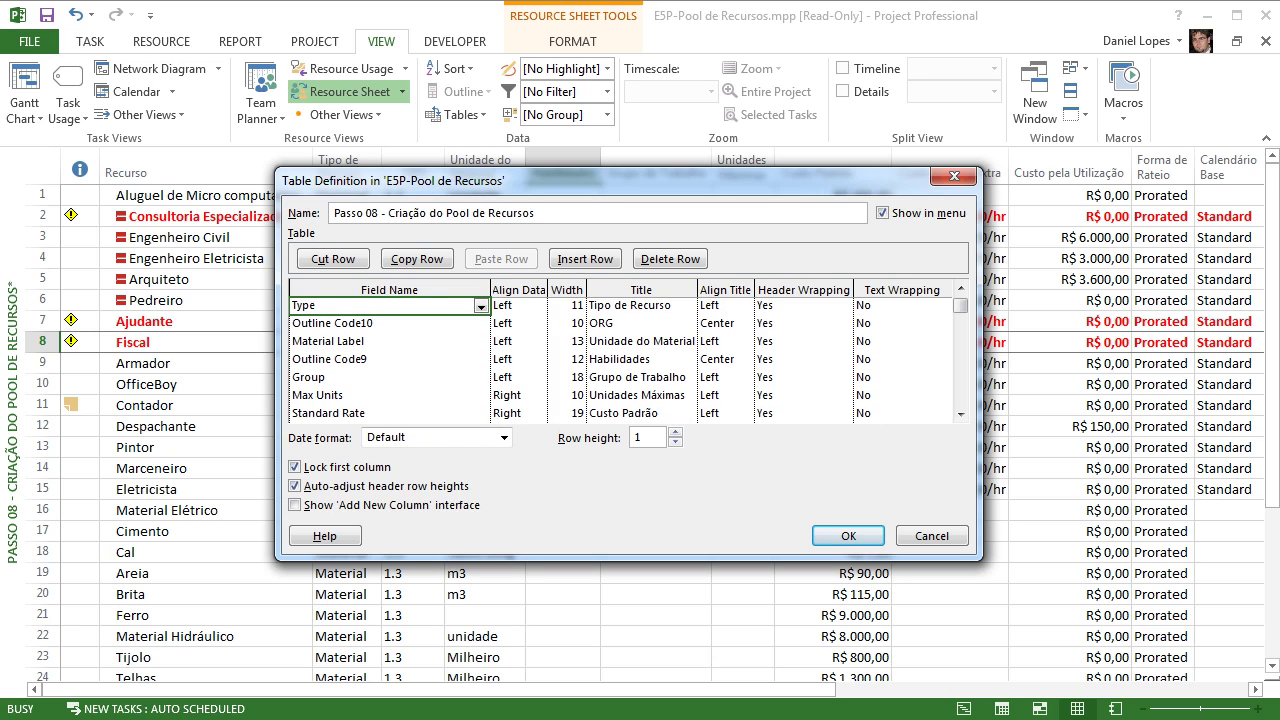
key("Down")
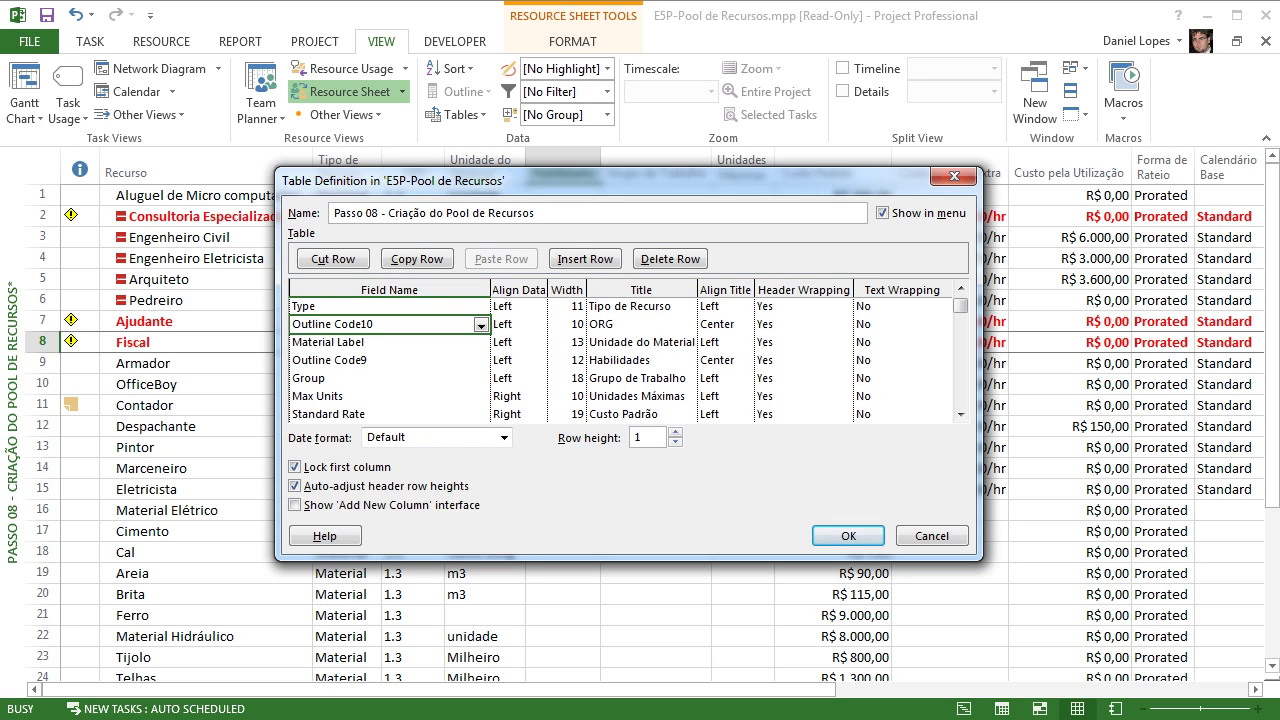
key("Down")
key("Down")
key("Up")
key("Up")
left_click(954, 176)
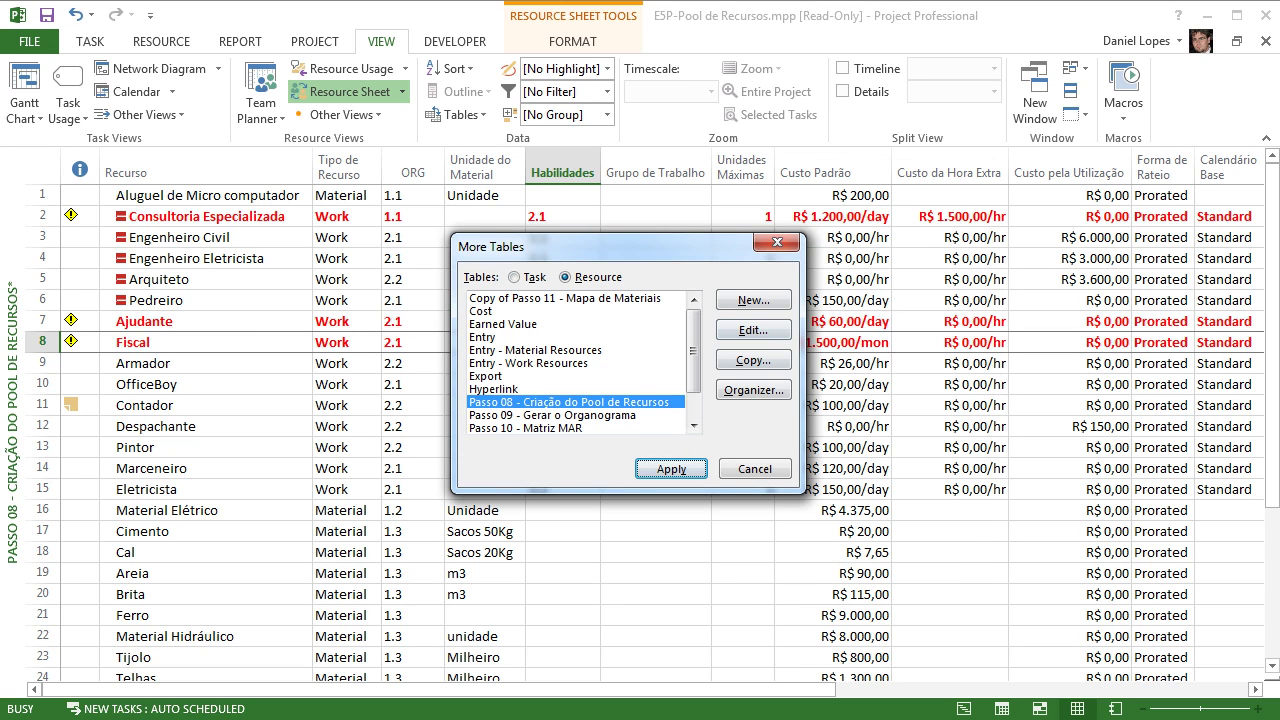
left_click(777, 242)
Step: Inspect the resource pool's sharing link to ECD-F8014-001-E5 and its precedence options, leaving them unchanged
left_click(562, 216)
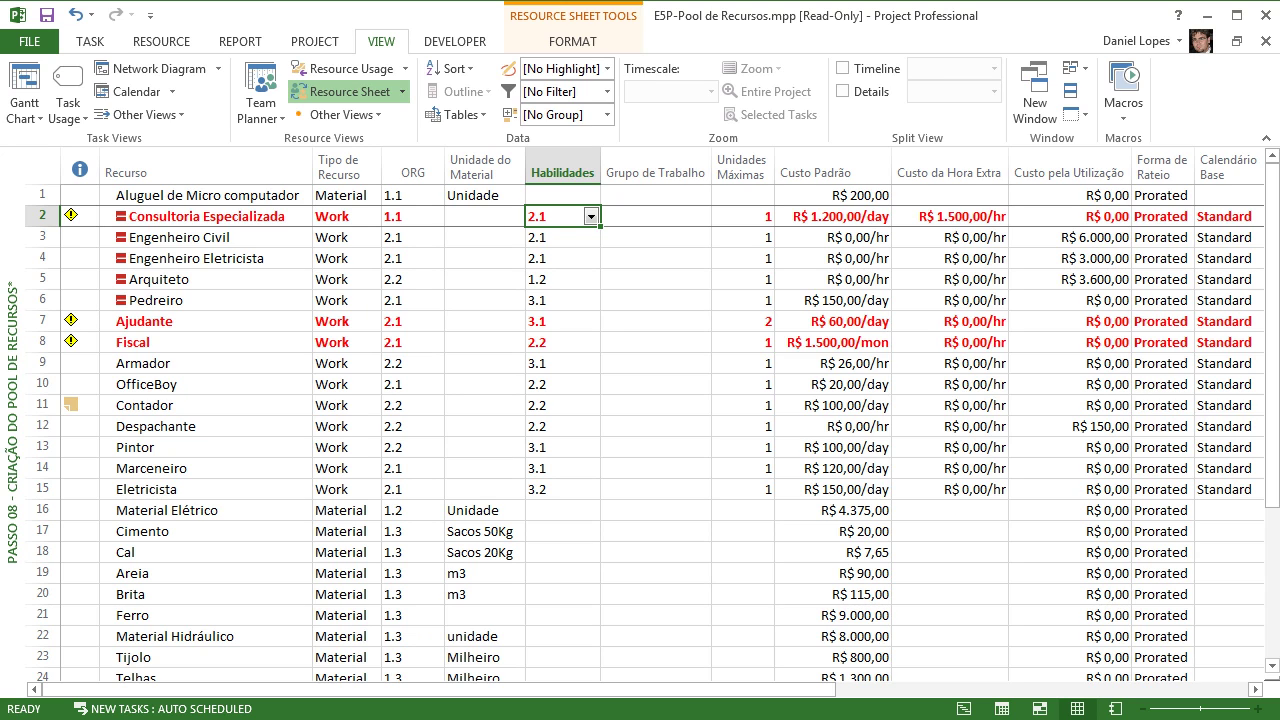
left_click(161, 41)
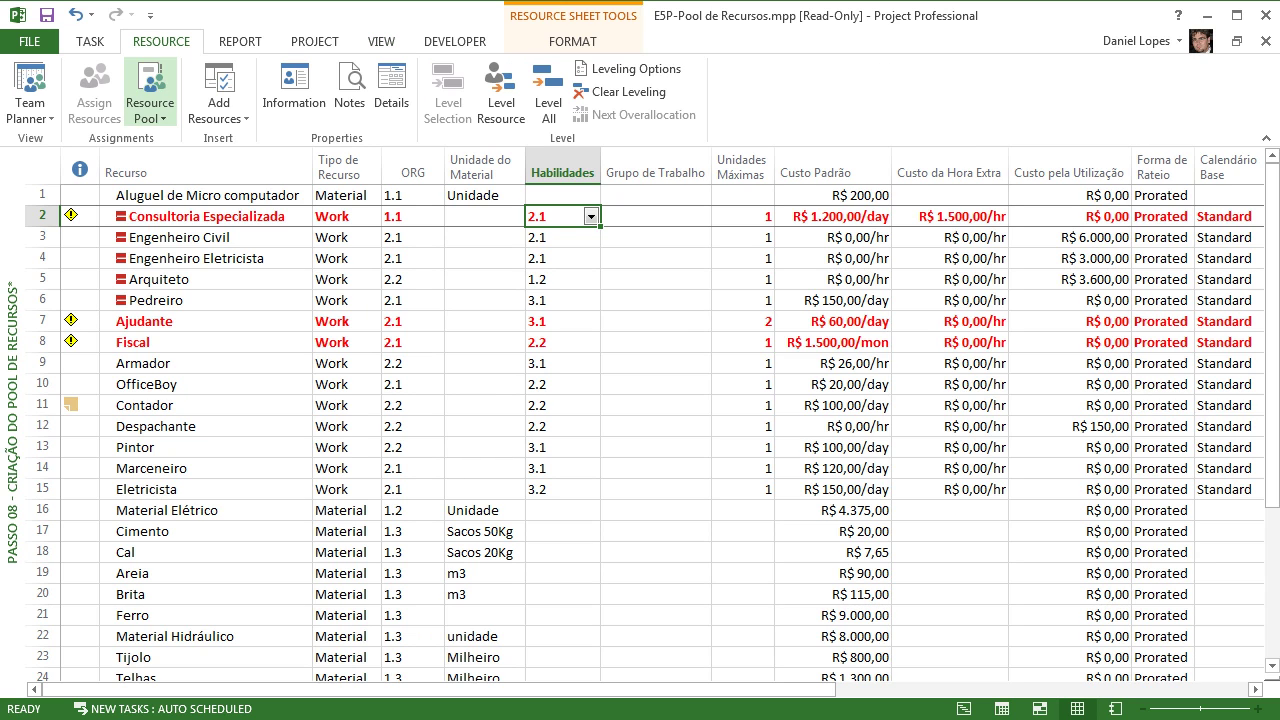
left_click(150, 108)
left_click(200, 137)
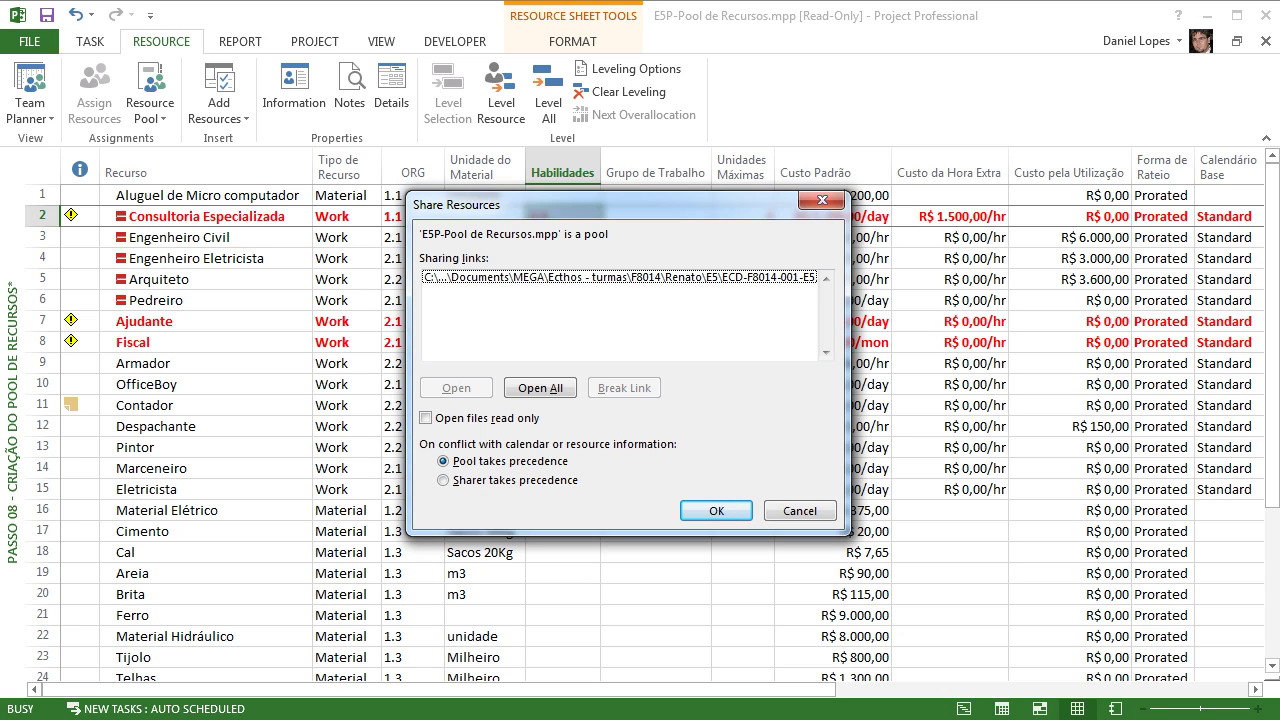
left_click(620, 277)
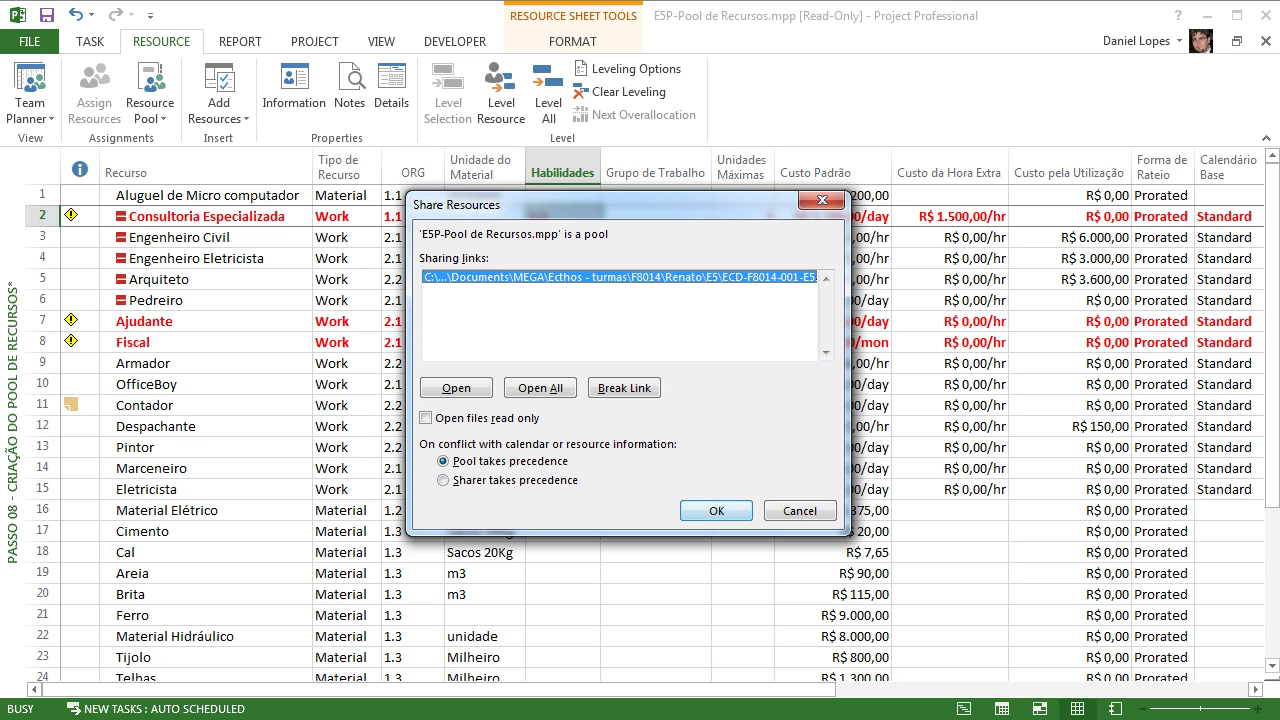
left_click(800, 511)
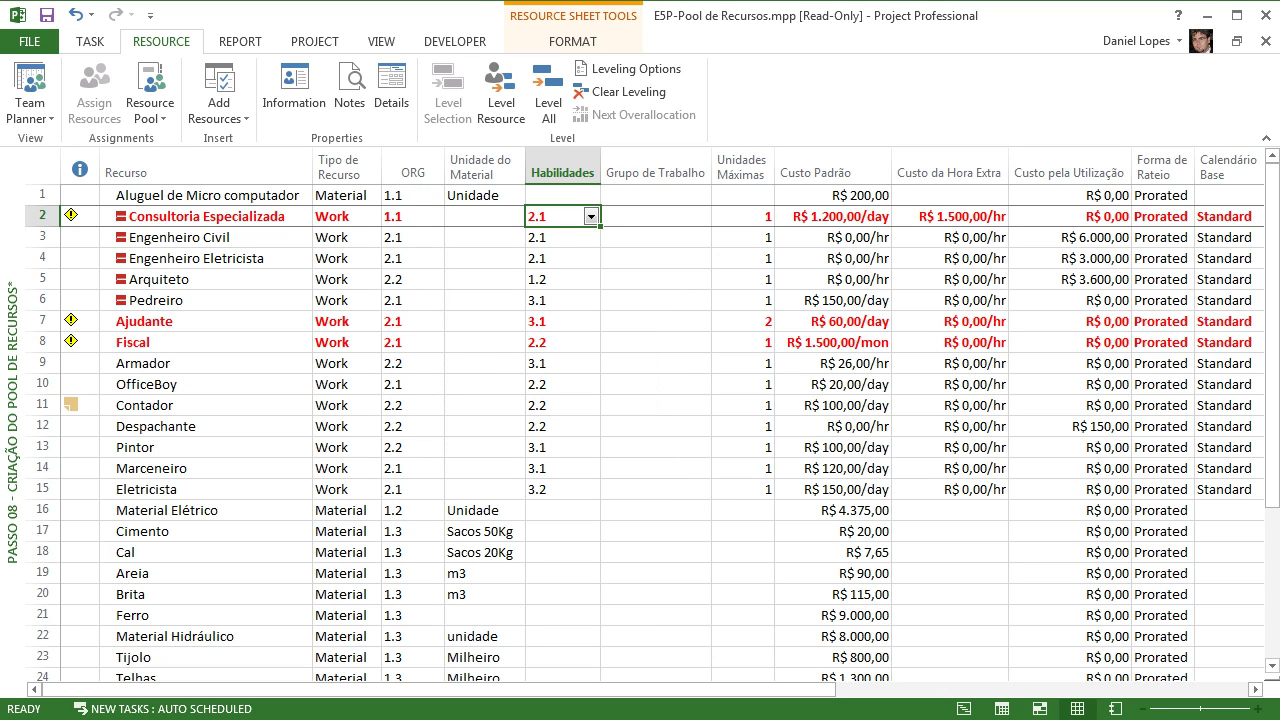
Step: Close the resource pool file and display the project's Passo 08 - Alocar Recursos nas Ativaidades view from the first task
left_click(1266, 41)
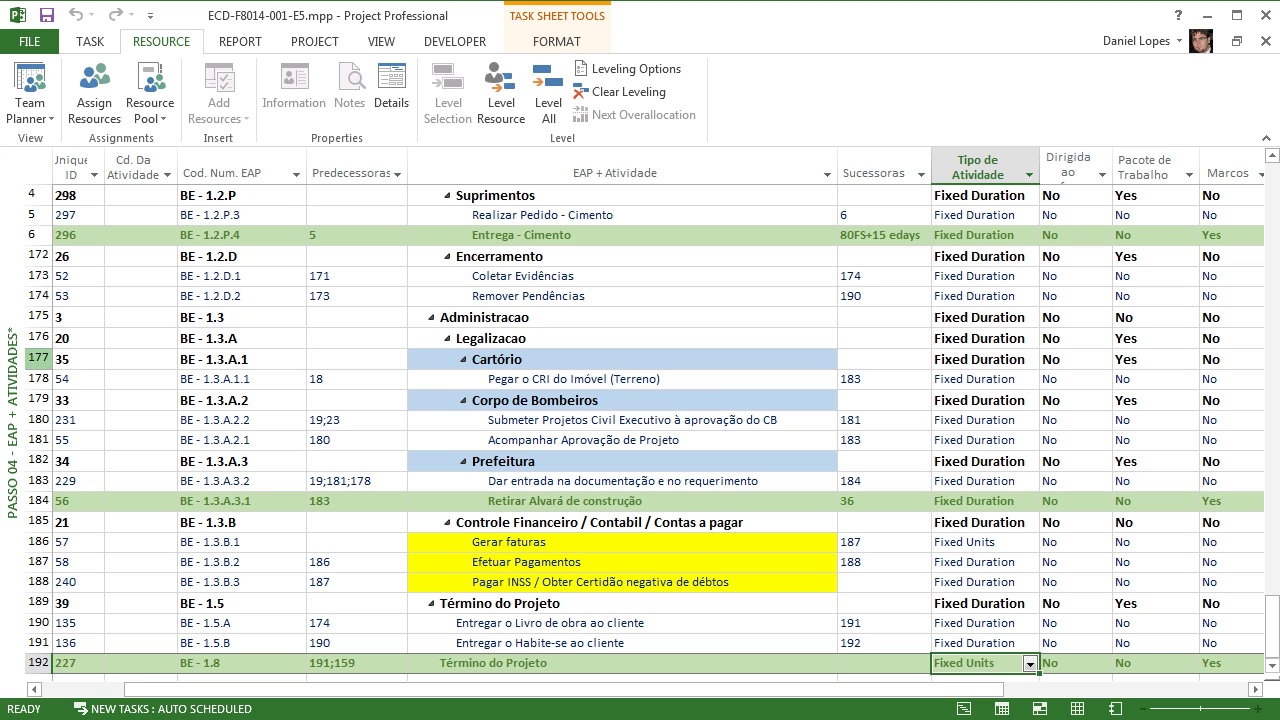
right_click(12, 372)
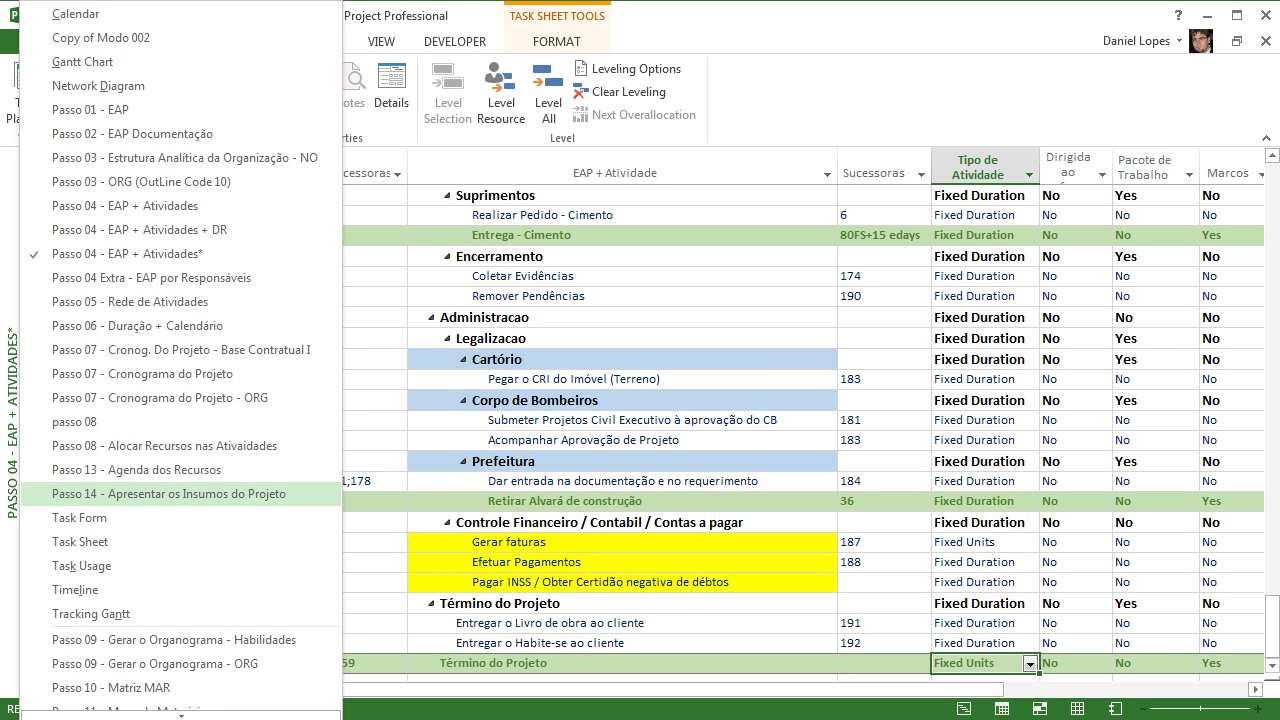
left_click(80, 422)
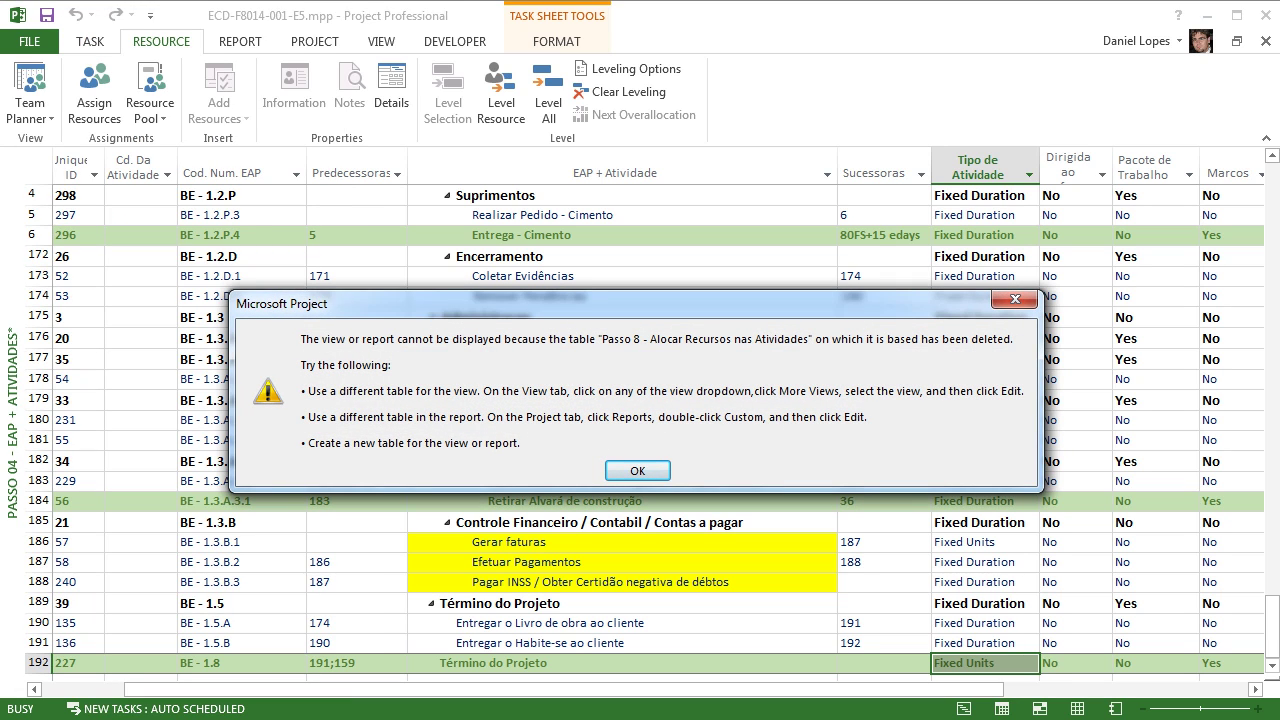
left_click(637, 470)
right_click(14, 384)
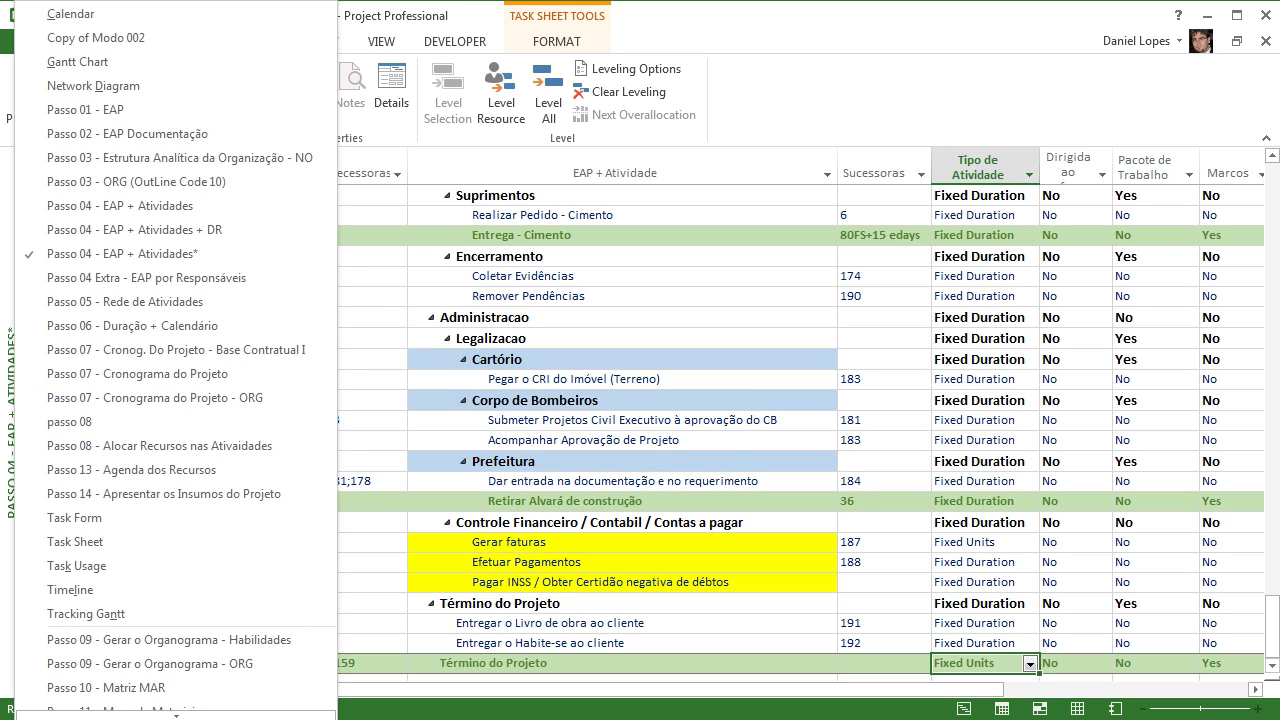
left_click(150, 446)
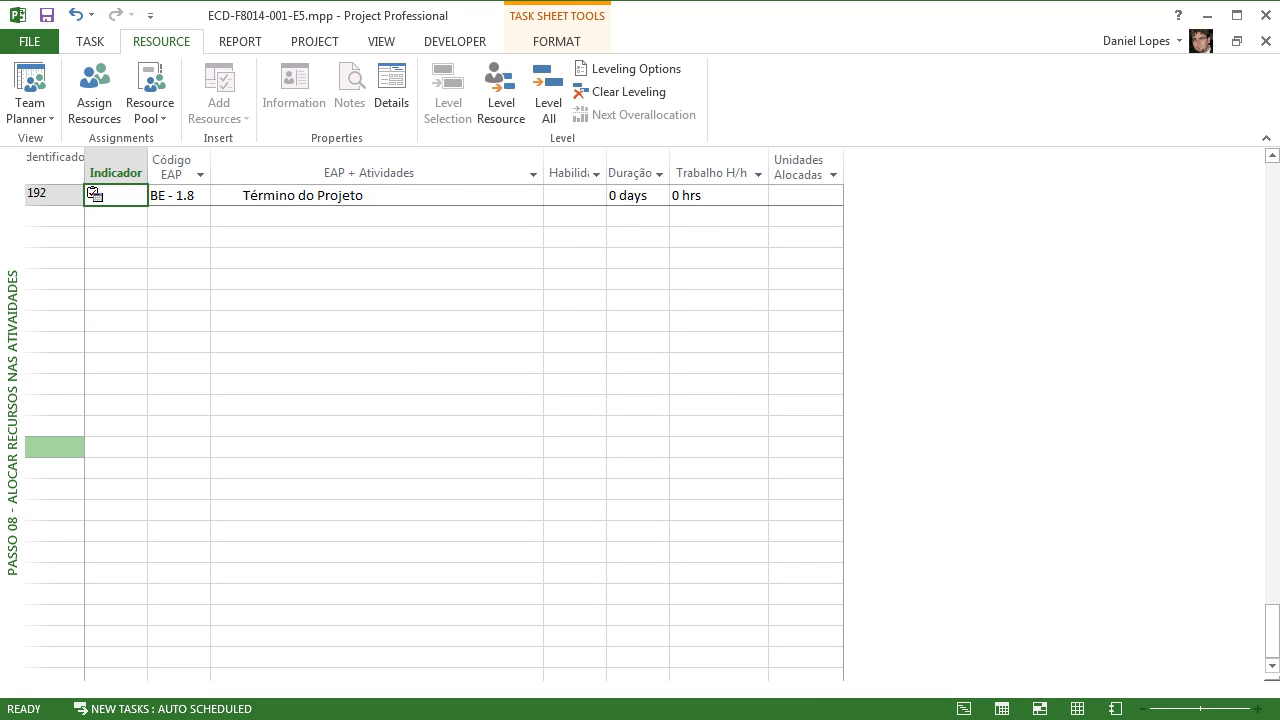
left_click_drag(1272, 632, 1272, 188)
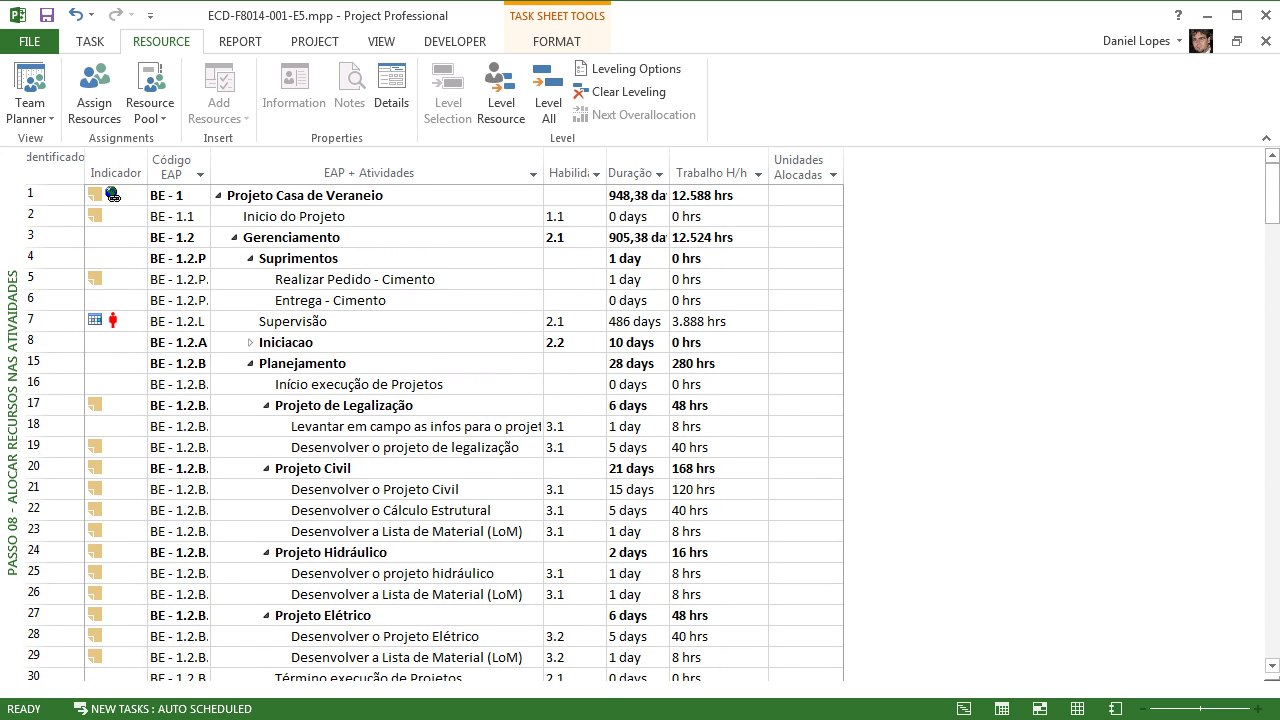
Step: Look through the complete list of task and resource views, keeping the current view
right_click(13, 350)
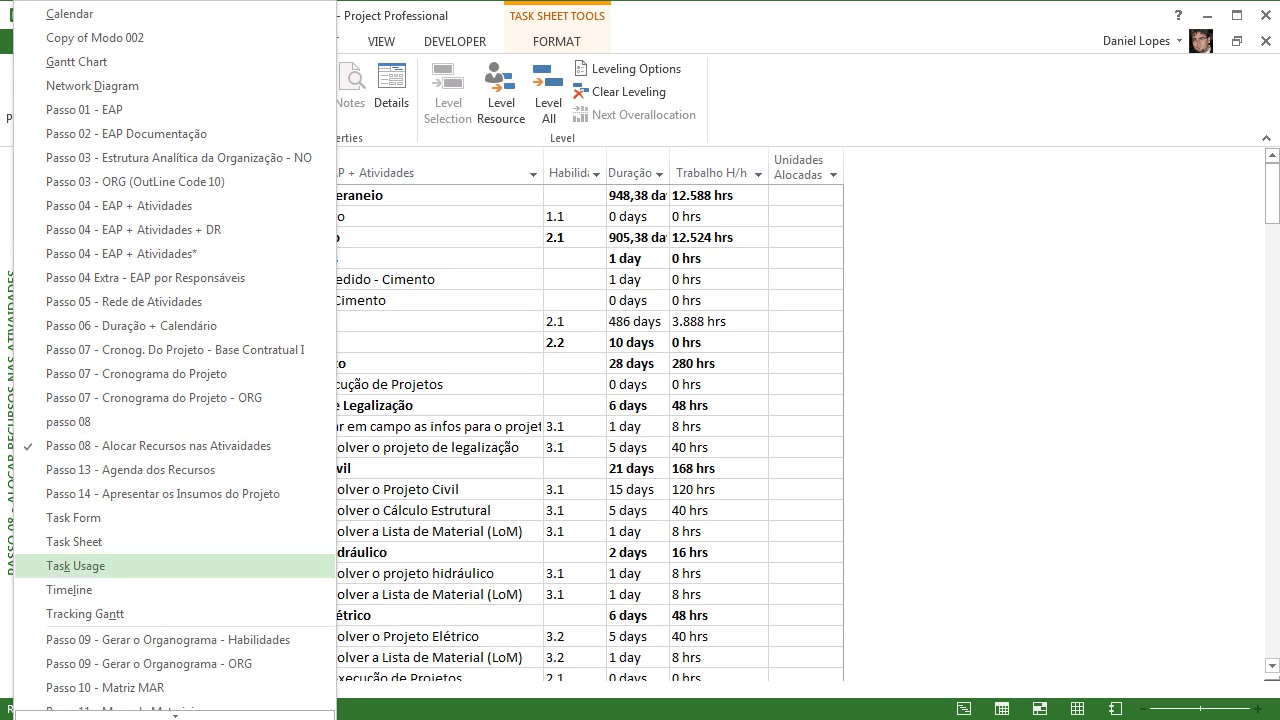
mouse_move(172, 714)
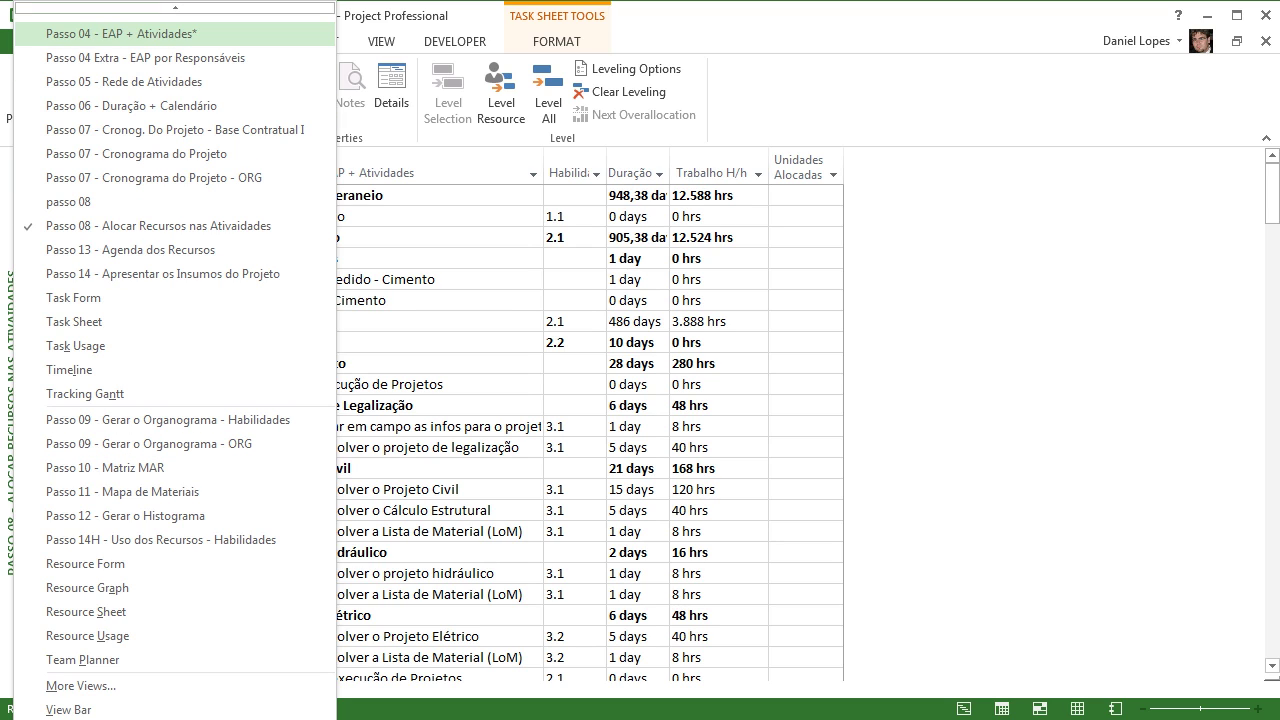
mouse_move(175, 8)
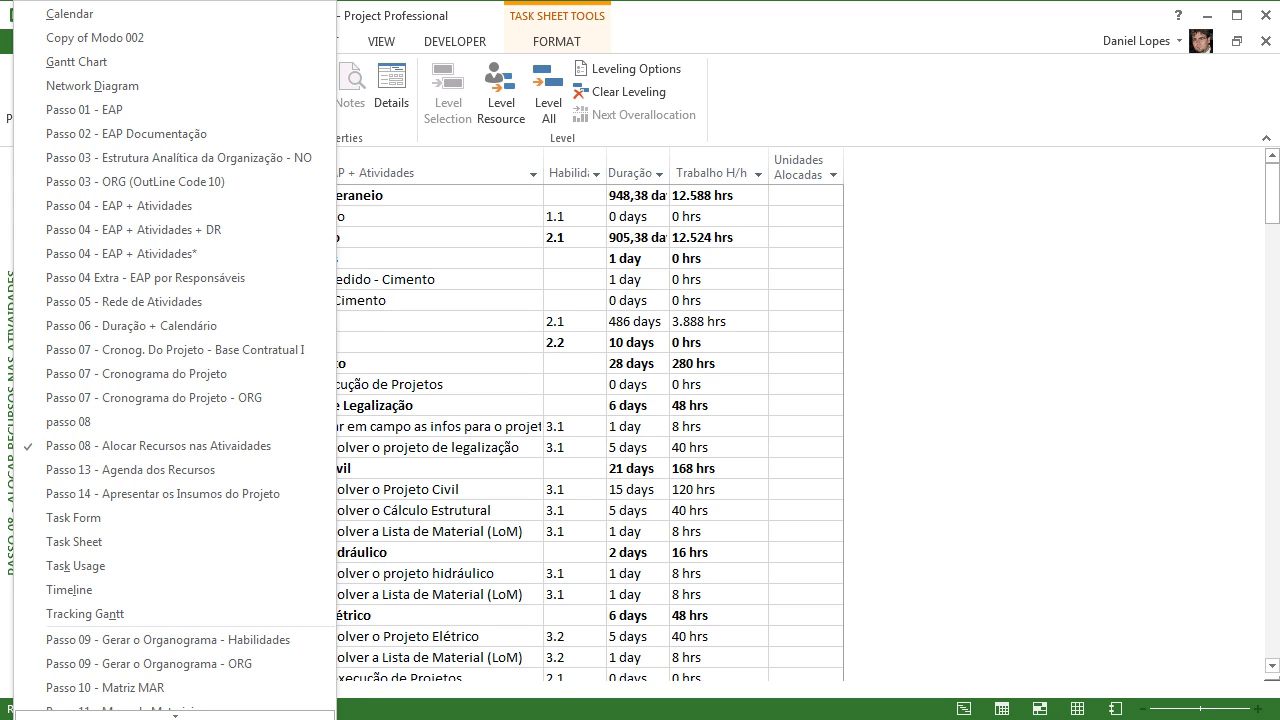
key("Escape")
Step: Open the Organizer from the complete table list and look through the task tables available in Global.MPT
left_click(315, 42)
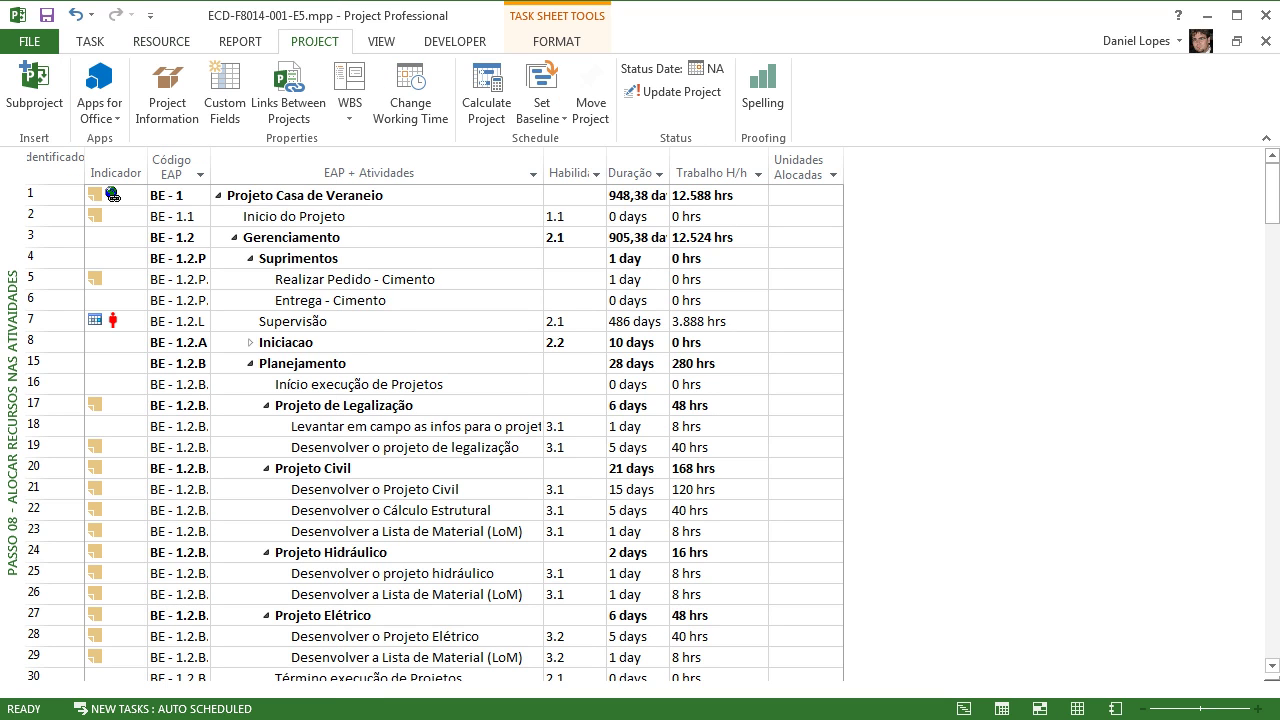
key("alt+w")
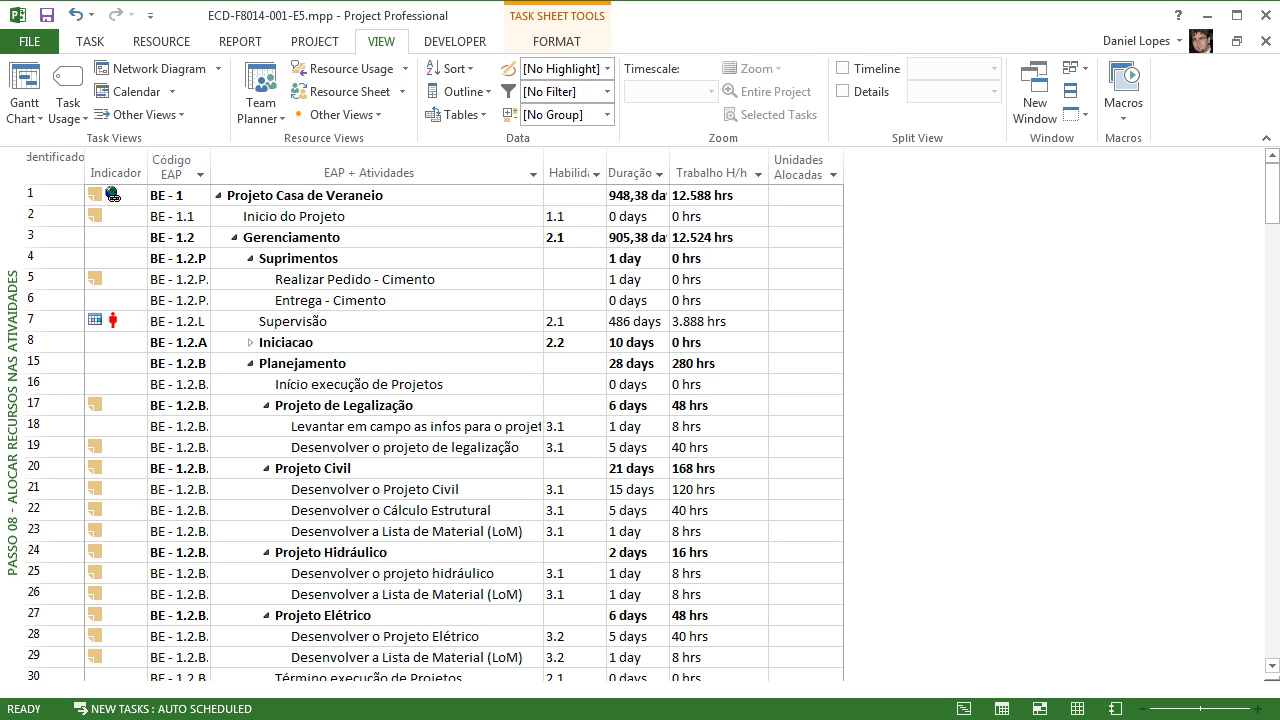
left_click(458, 115)
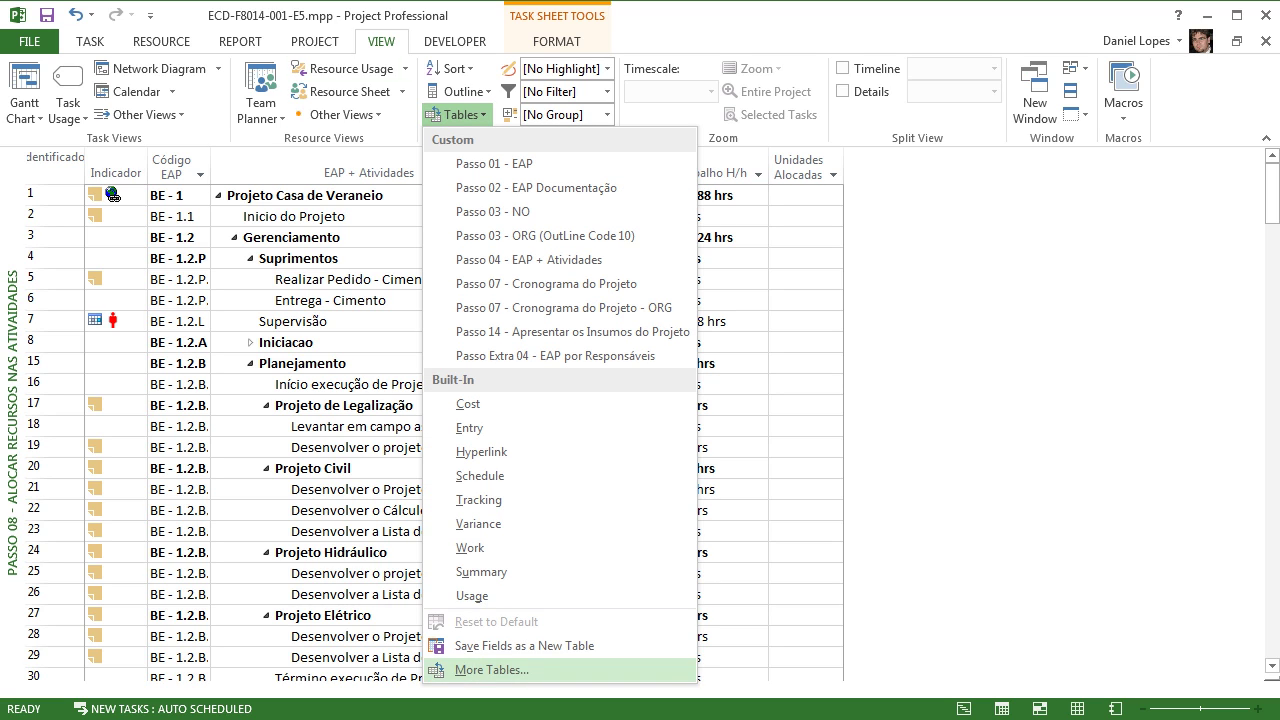
left_click(492, 669)
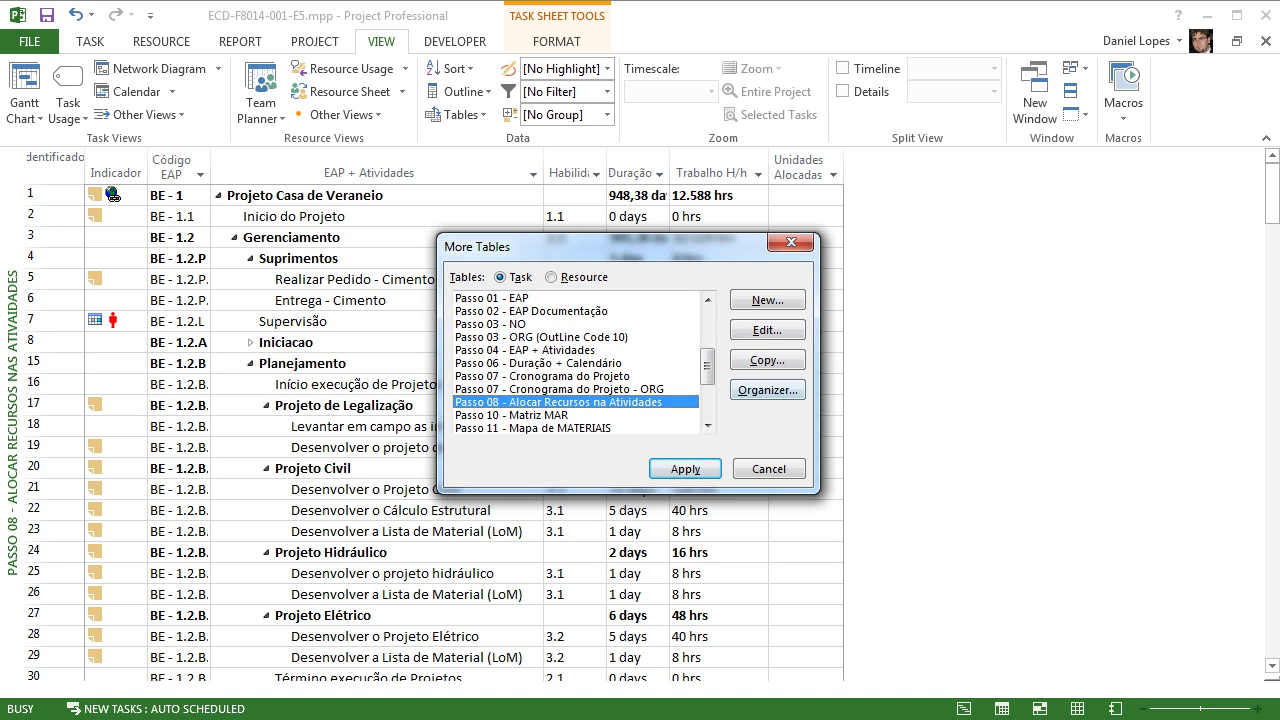
left_click(768, 390)
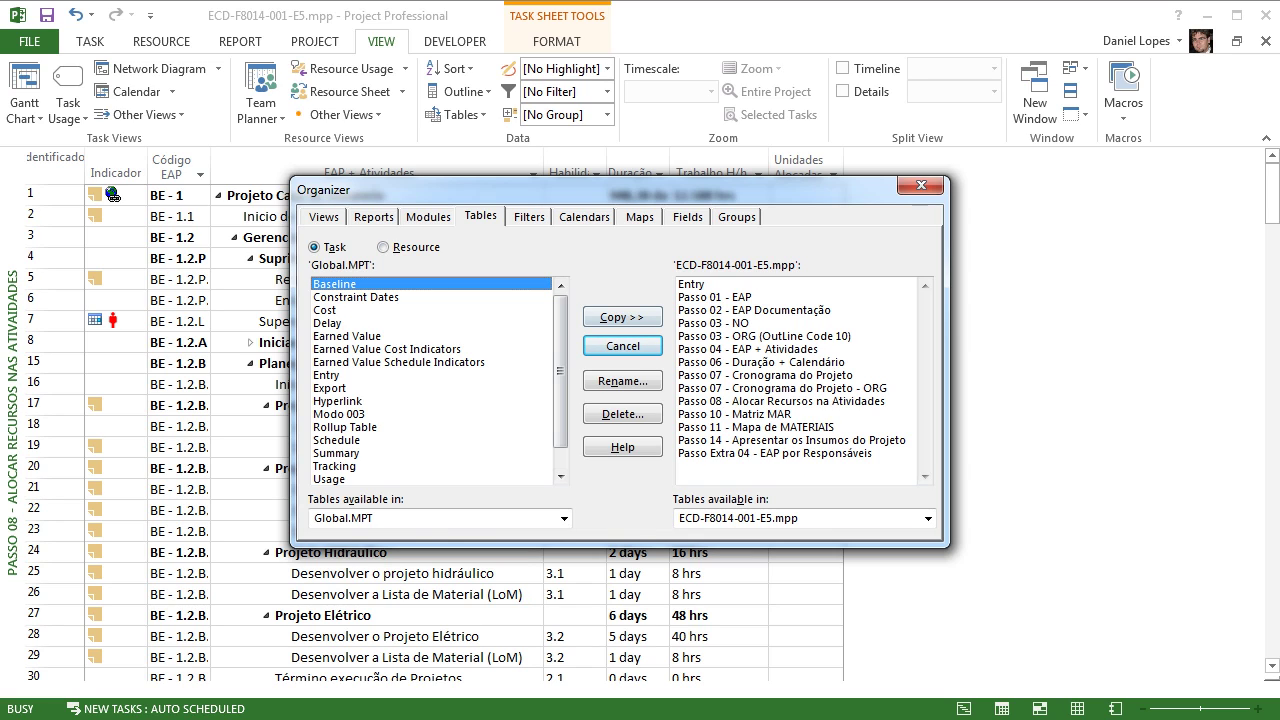
scroll(435, 380, "down", 1)
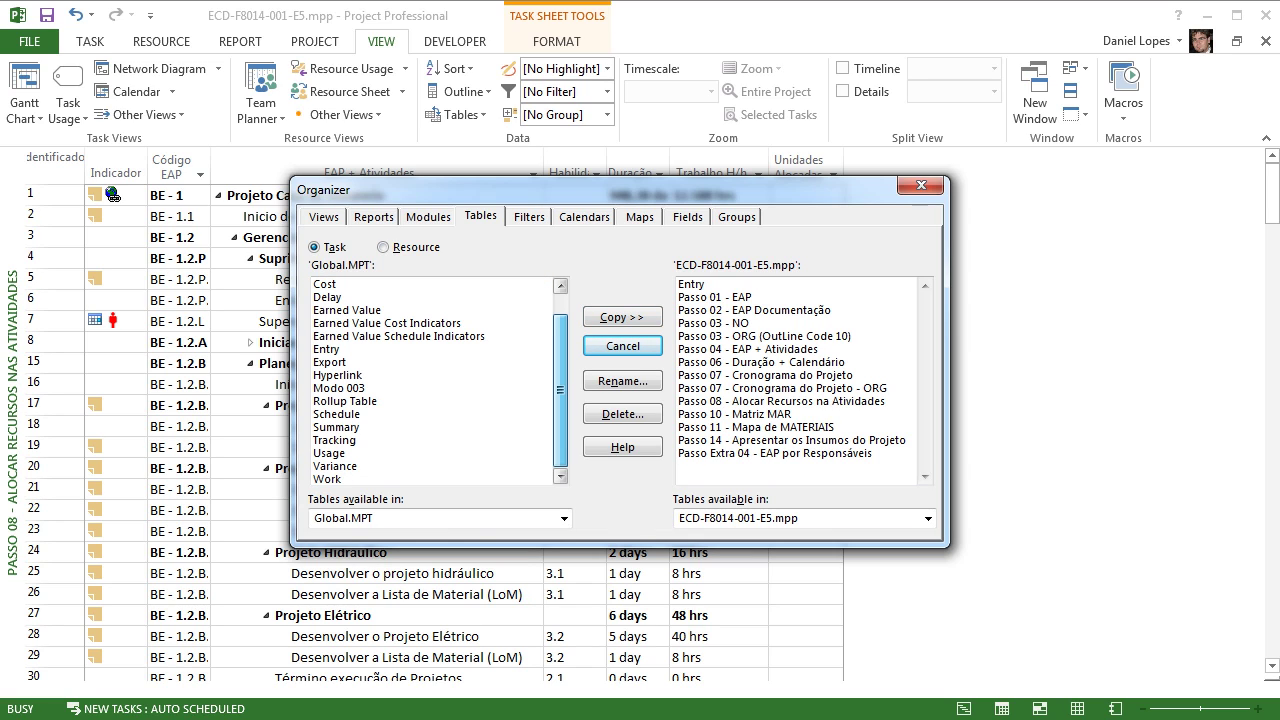
scroll(560, 390, "up", 1)
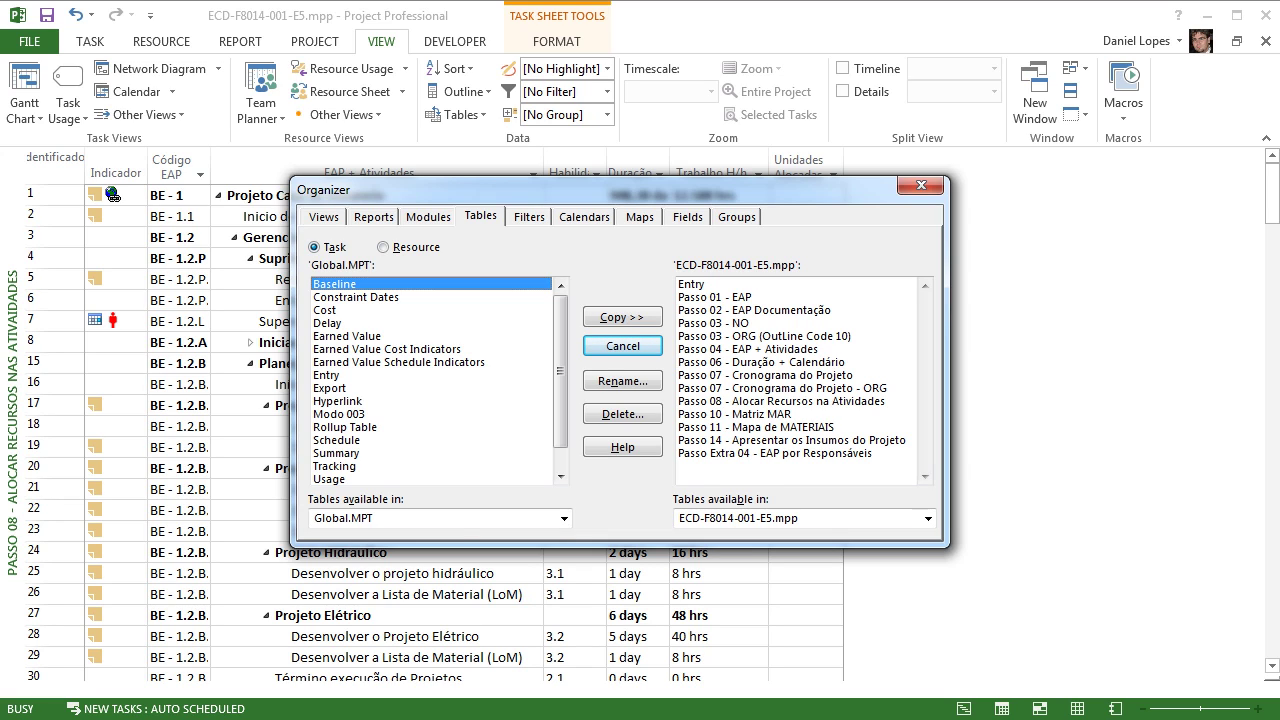
Step: Go through the task tables of ECD-F8014-001-E5.mpp in the Organizer, from Passo 02 to Passo Extra 04, without copying any
left_click(754, 310)
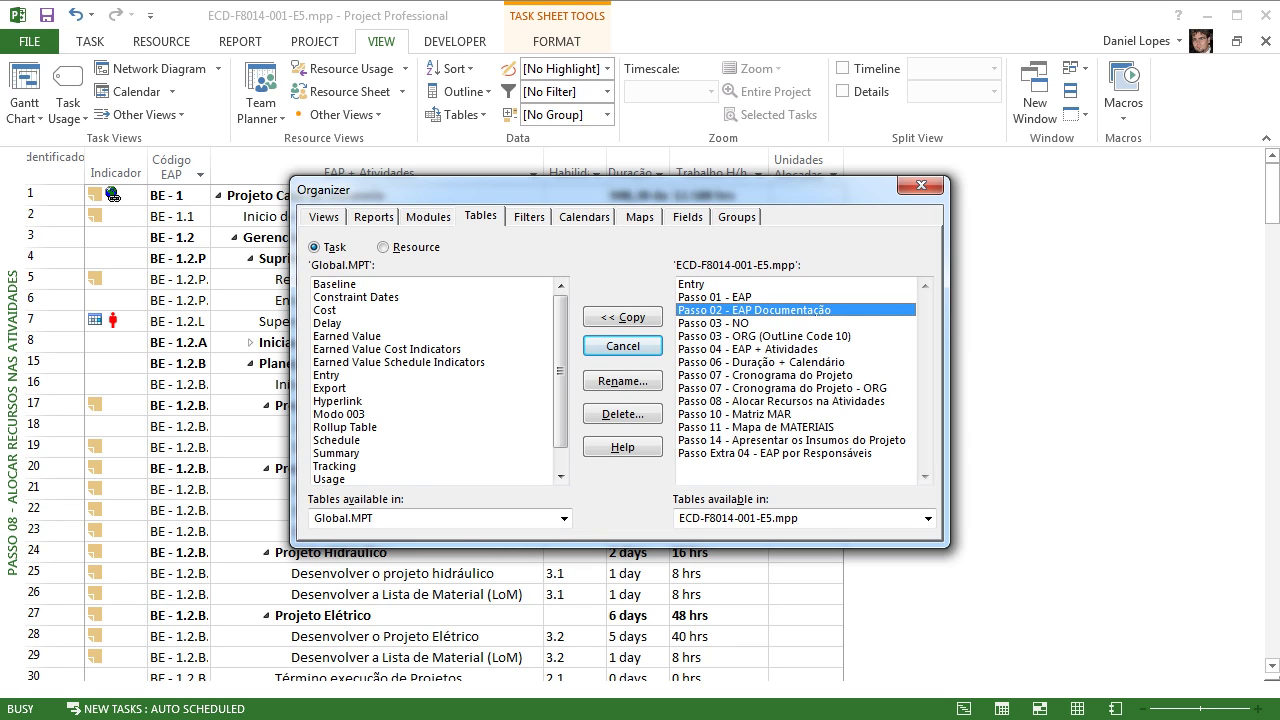
left_click(781, 401)
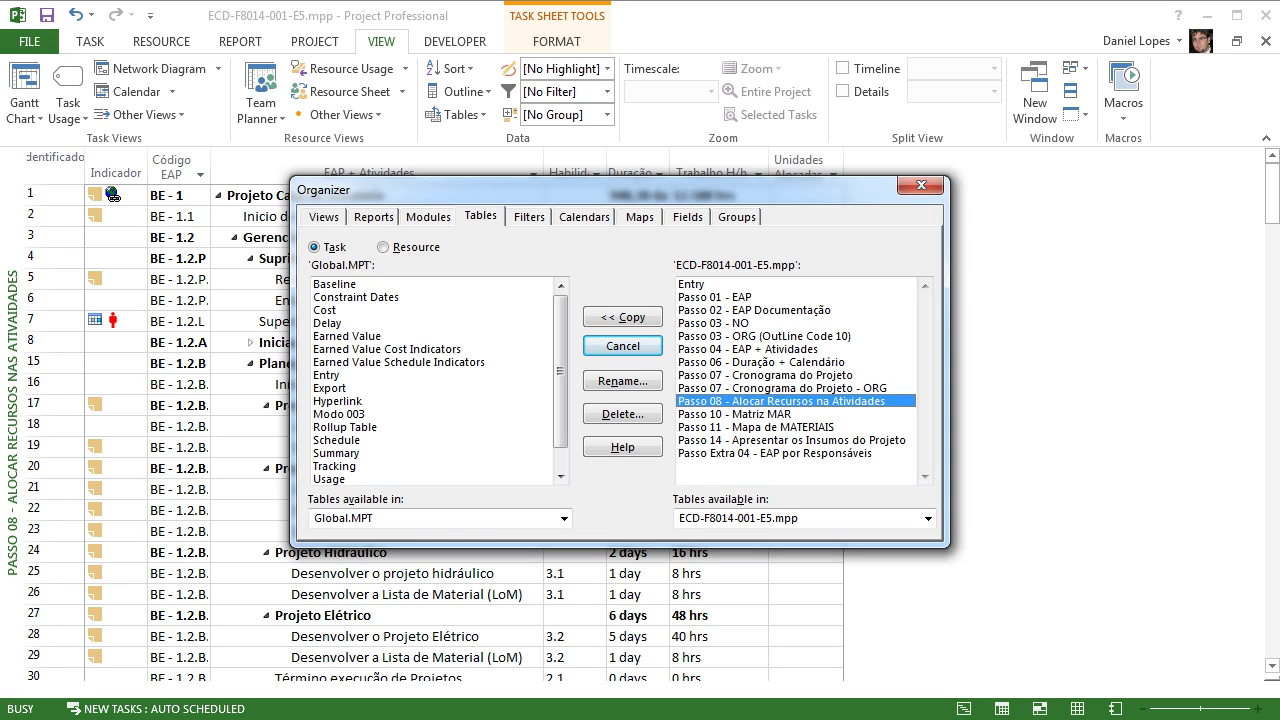
key("Down")
key("Down")
key("Down")
key("Down")
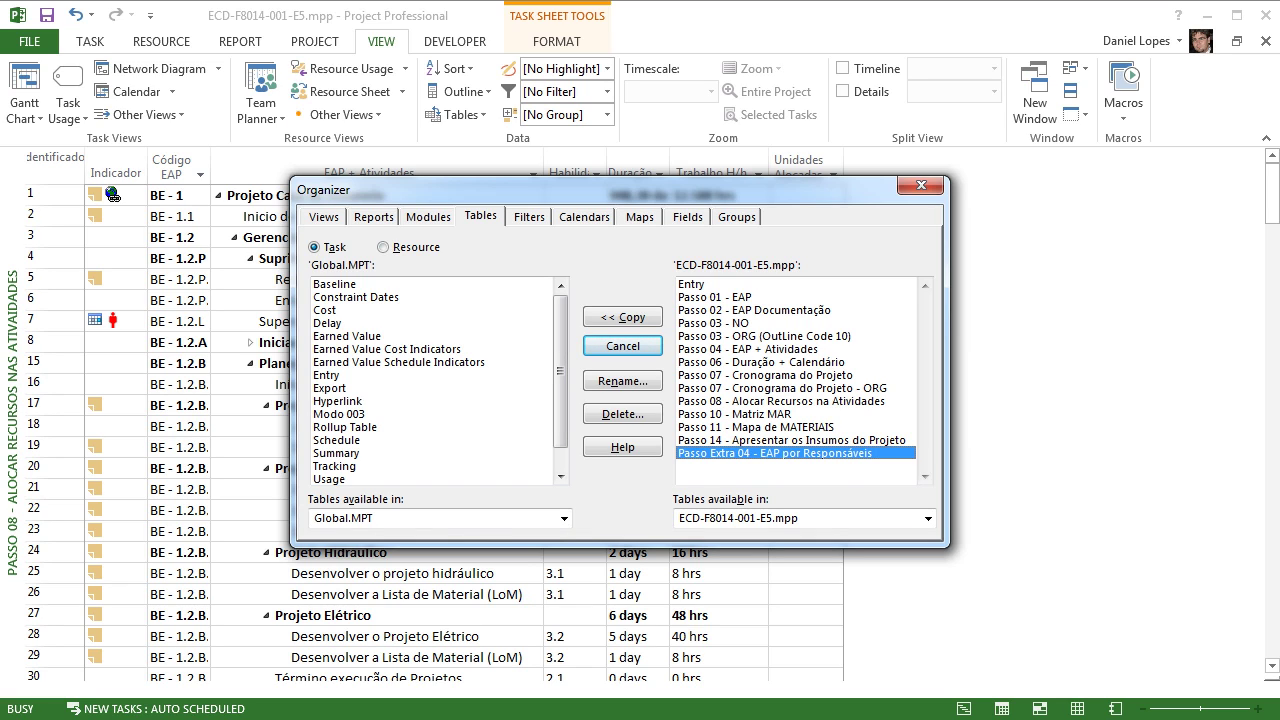
Step: Delete the passo 08 view from ECD-F8014-001-E5.mpp in the Organizer and close the organizer and table list
left_click(323, 217)
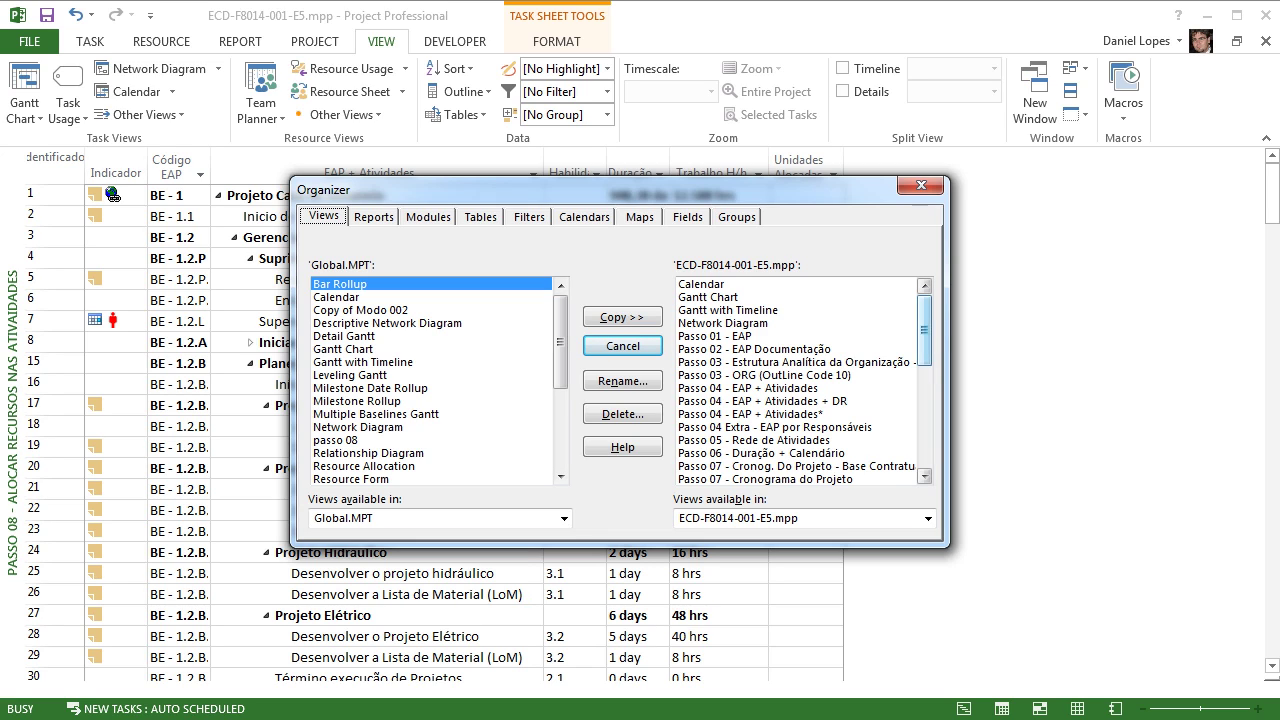
left_click_drag(924, 330, 924, 358)
left_click(760, 427)
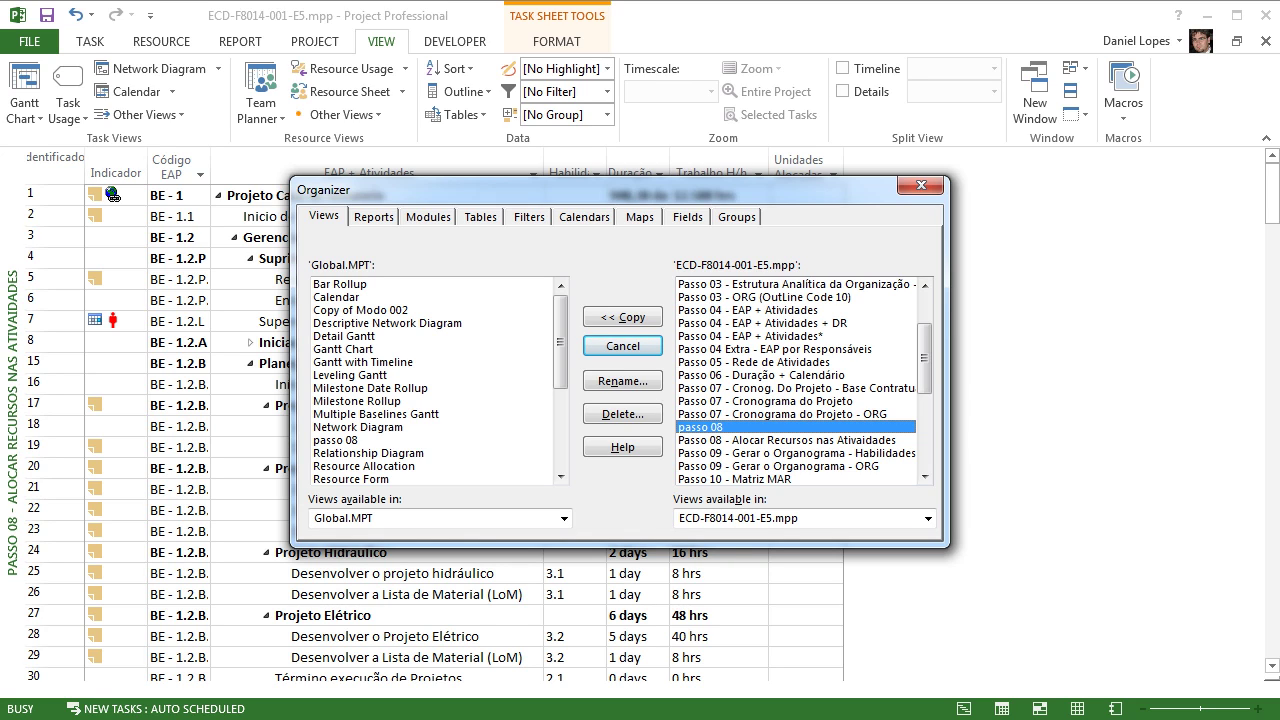
left_click_drag(924, 358, 924, 330)
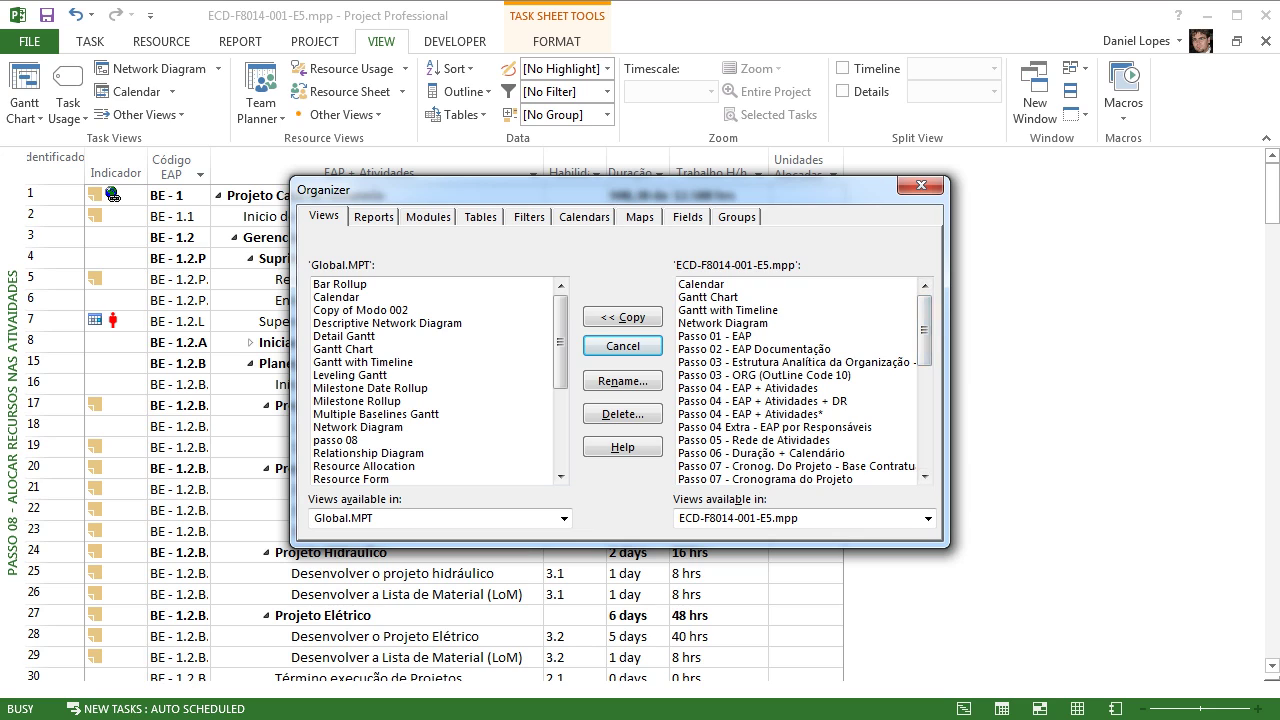
left_click_drag(924, 330, 924, 395)
left_click(622, 414)
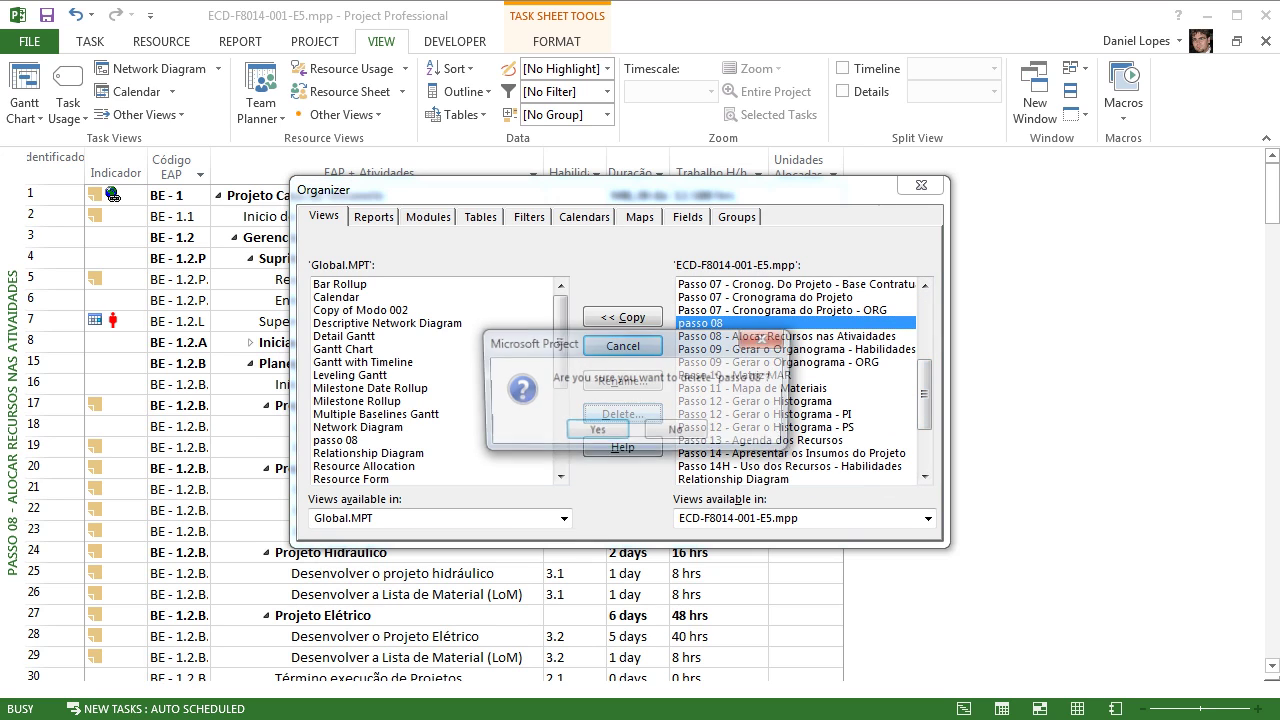
left_click(595, 432)
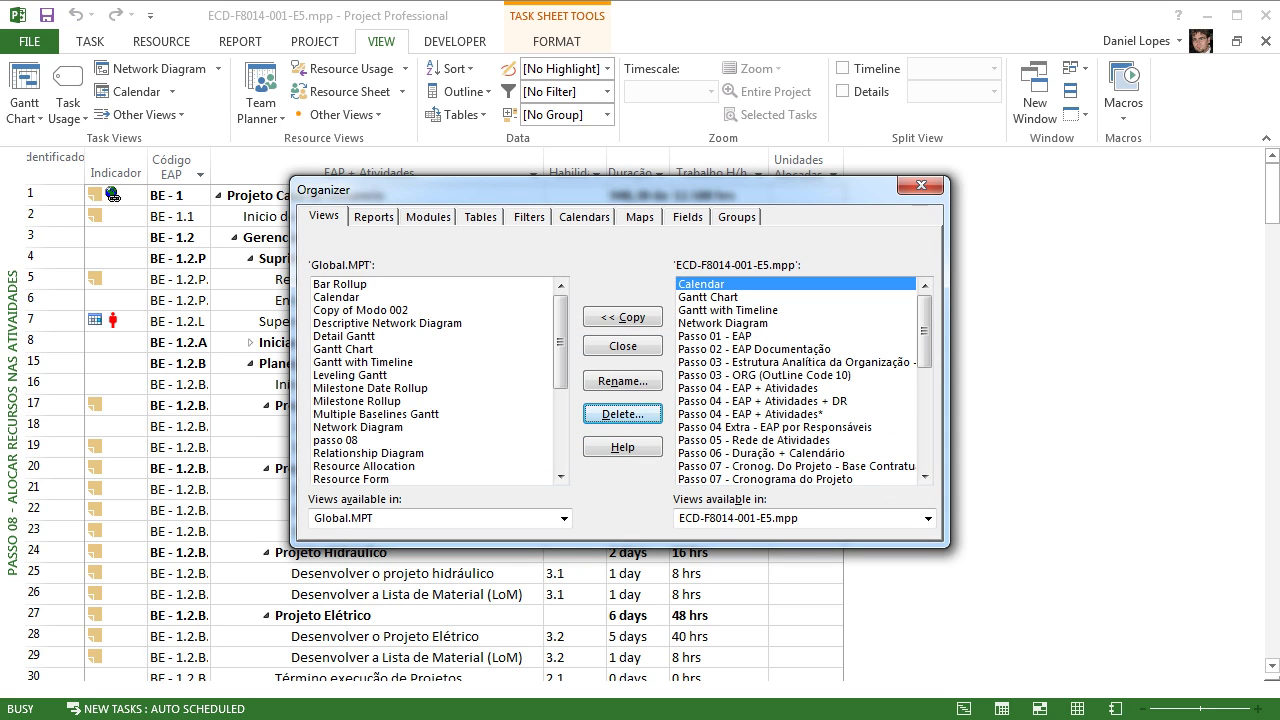
left_click_drag(924, 331, 924, 430)
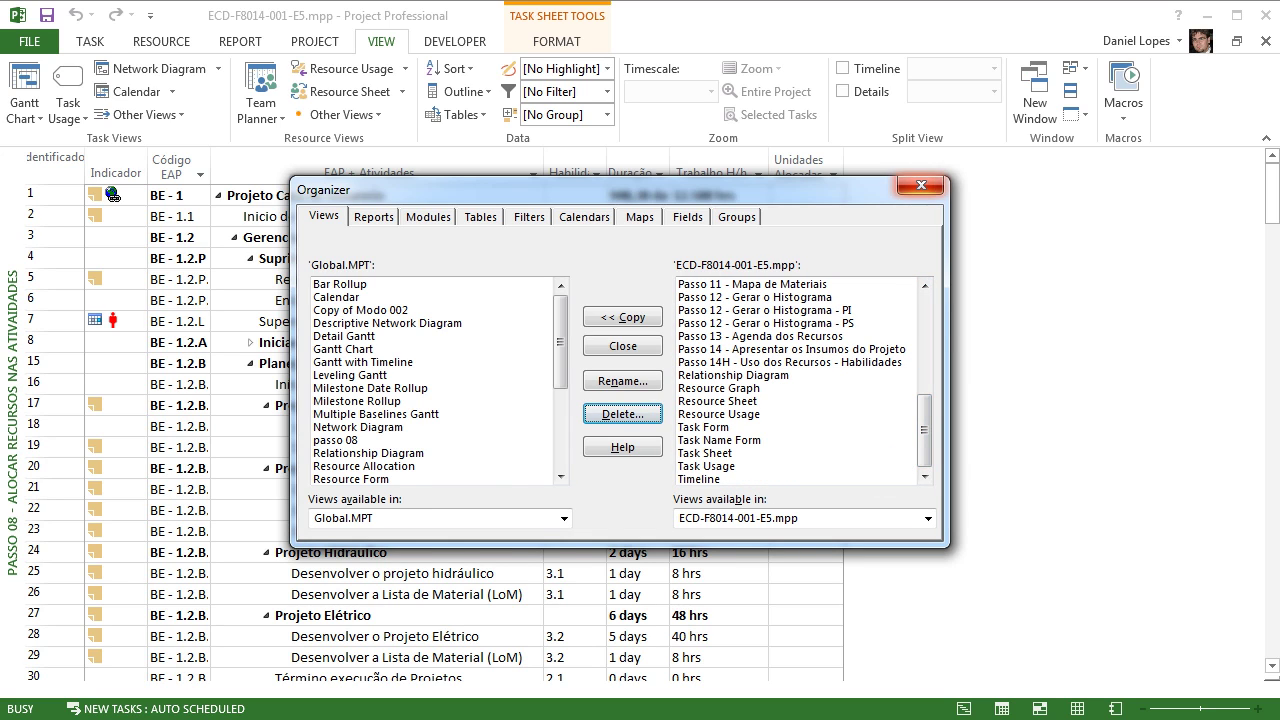
left_click(920, 185)
left_click(769, 469)
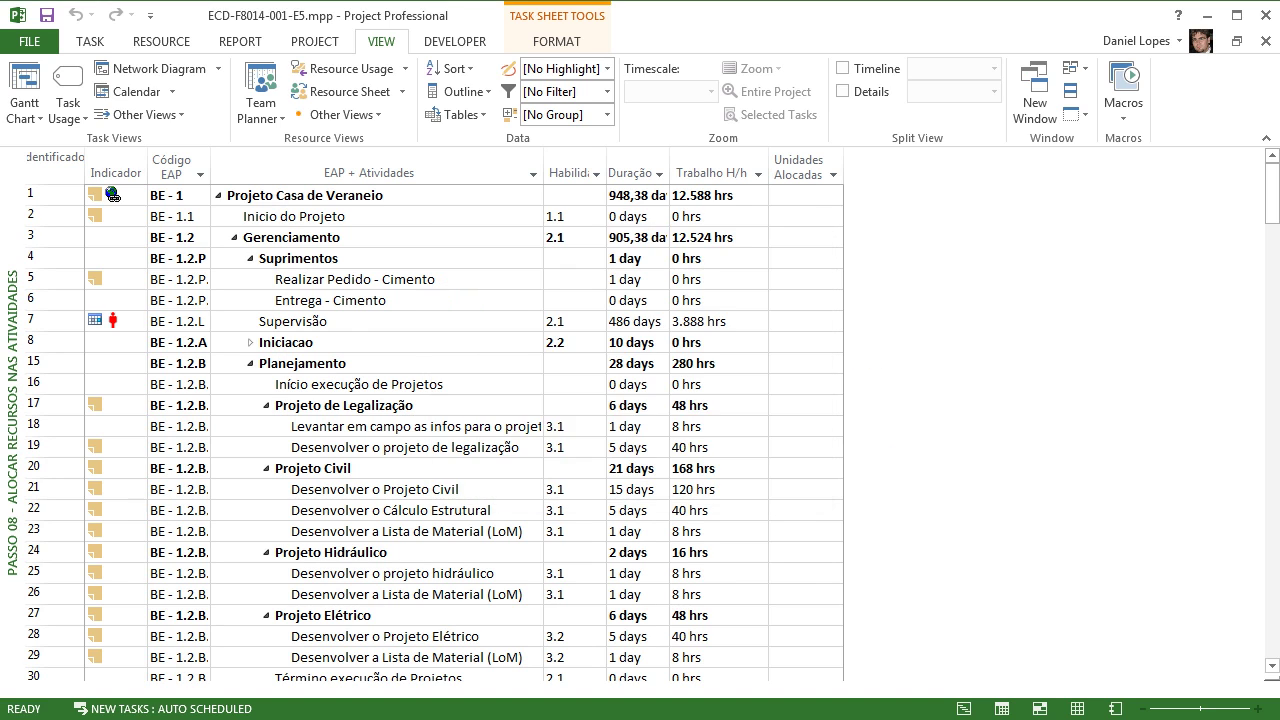
Step: Display the Passo 04 - EAP + Atividades* view without its lower pane and inspect the Supervisão task's Tipo de Atividade
right_click(13, 362)
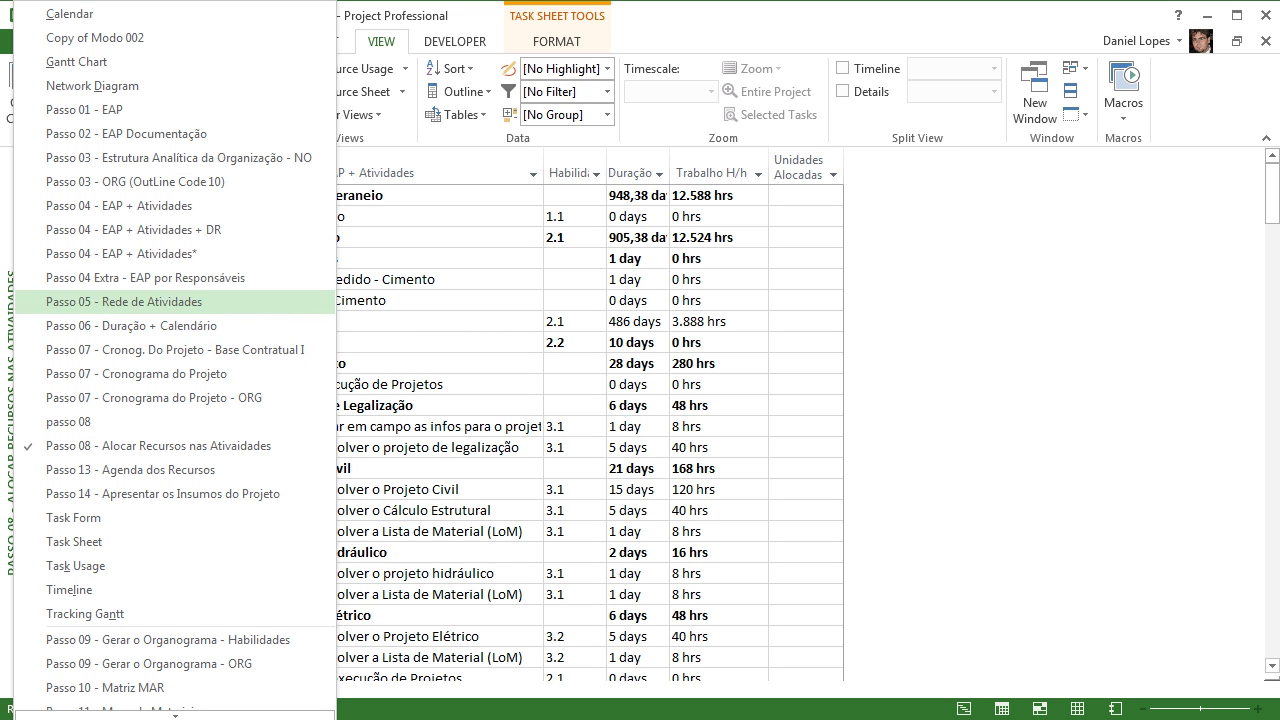
left_click(120, 205)
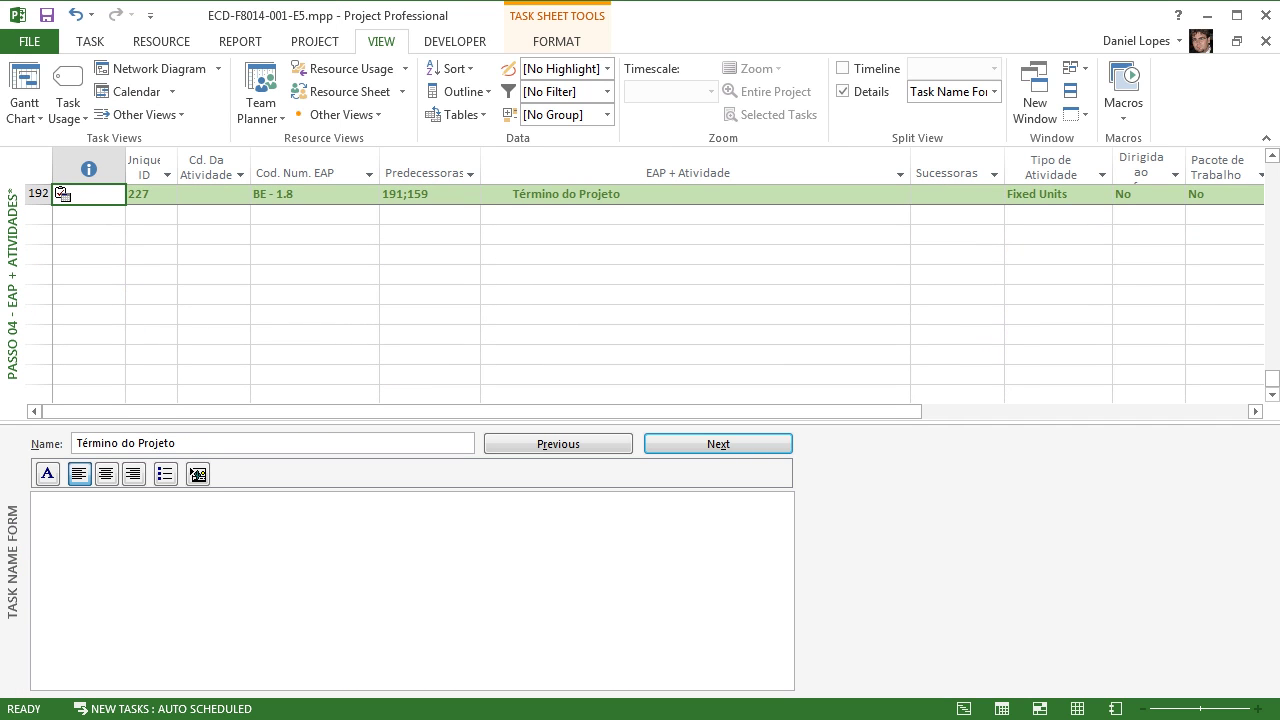
scroll(645, 294, "up", 20)
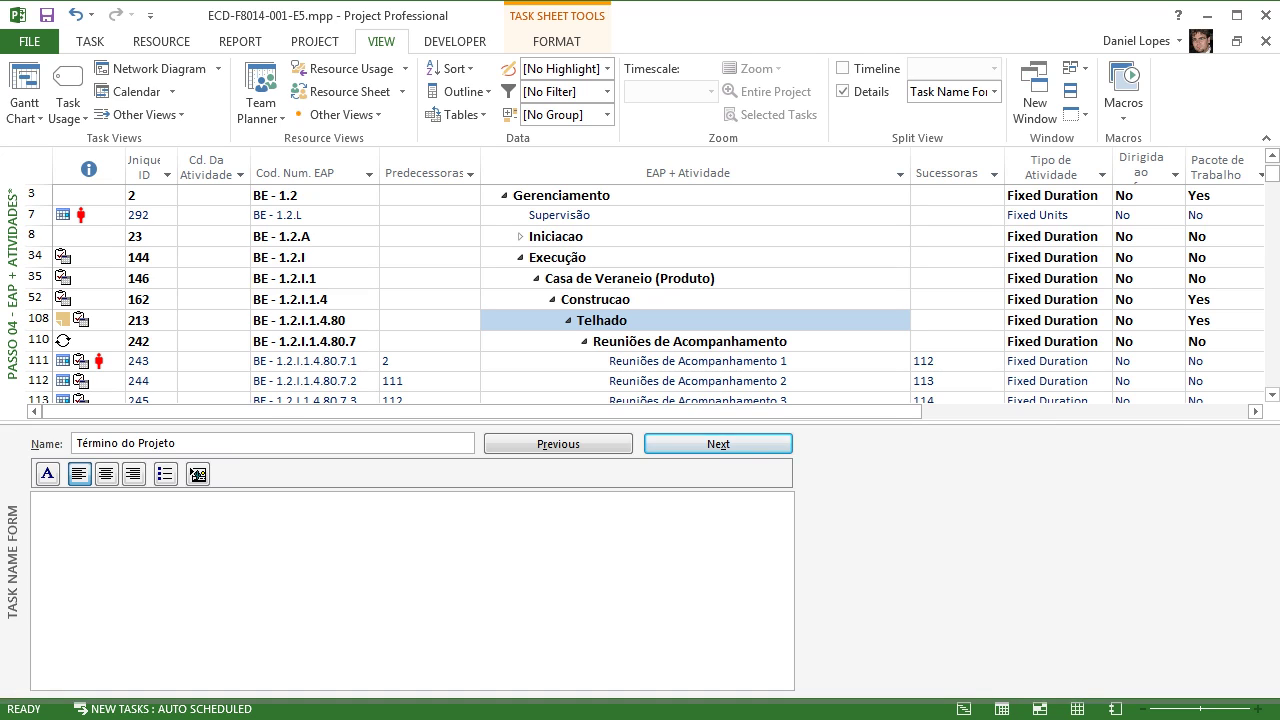
left_click_drag(640, 422, 640, 701)
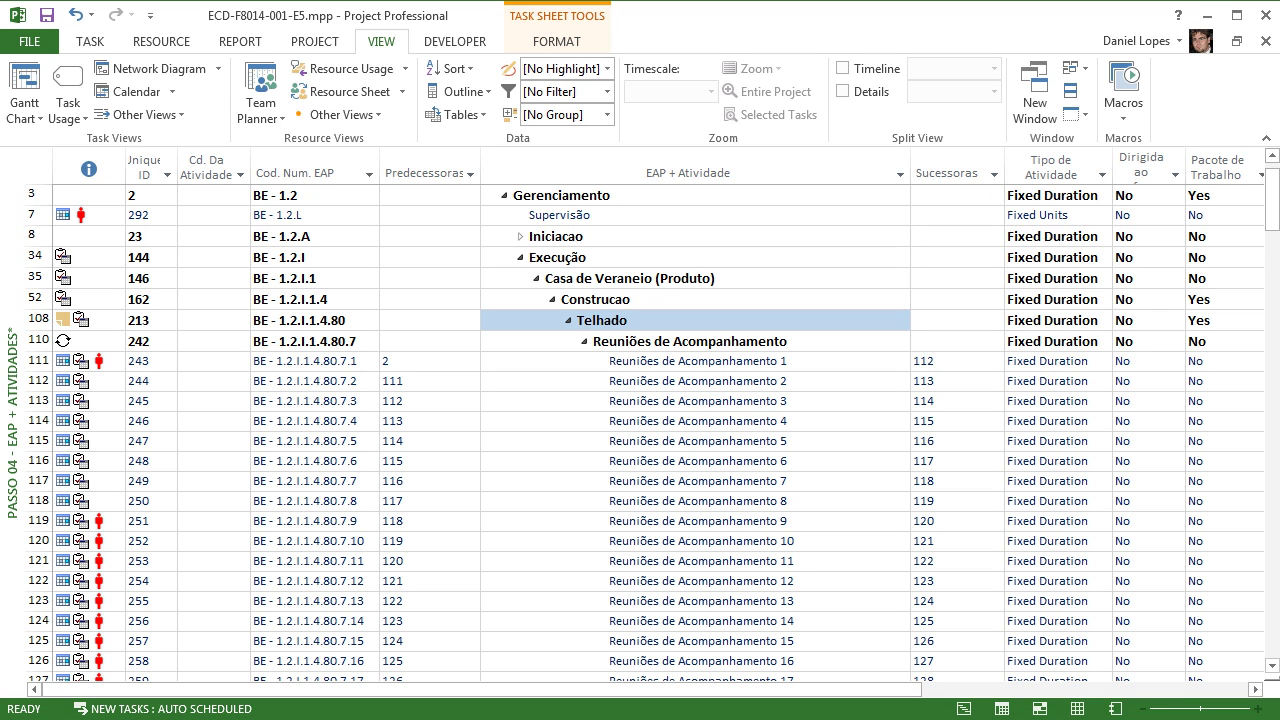
left_click(1048, 215)
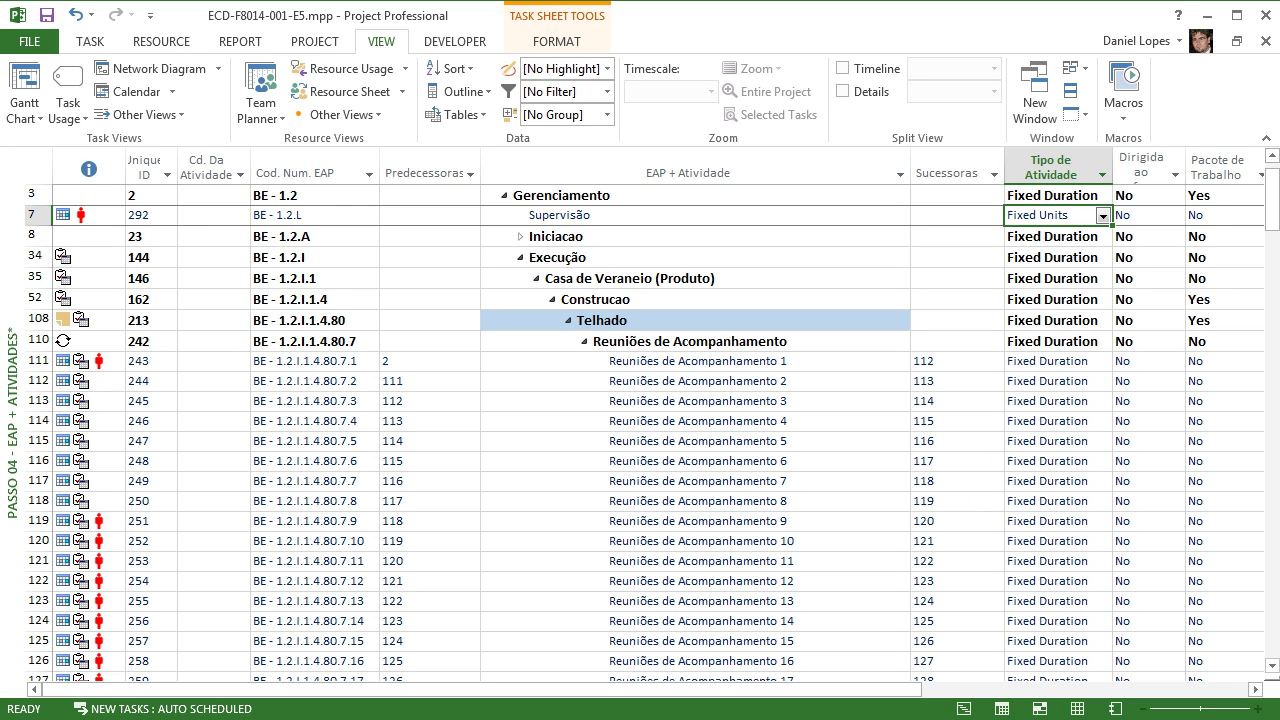
Step: Return to the Passo 08 - Alocar Recursos nas Ativaidades view and select the first task's Unidades Alocadas cell
right_click(10, 300)
mouse_move(171, 715)
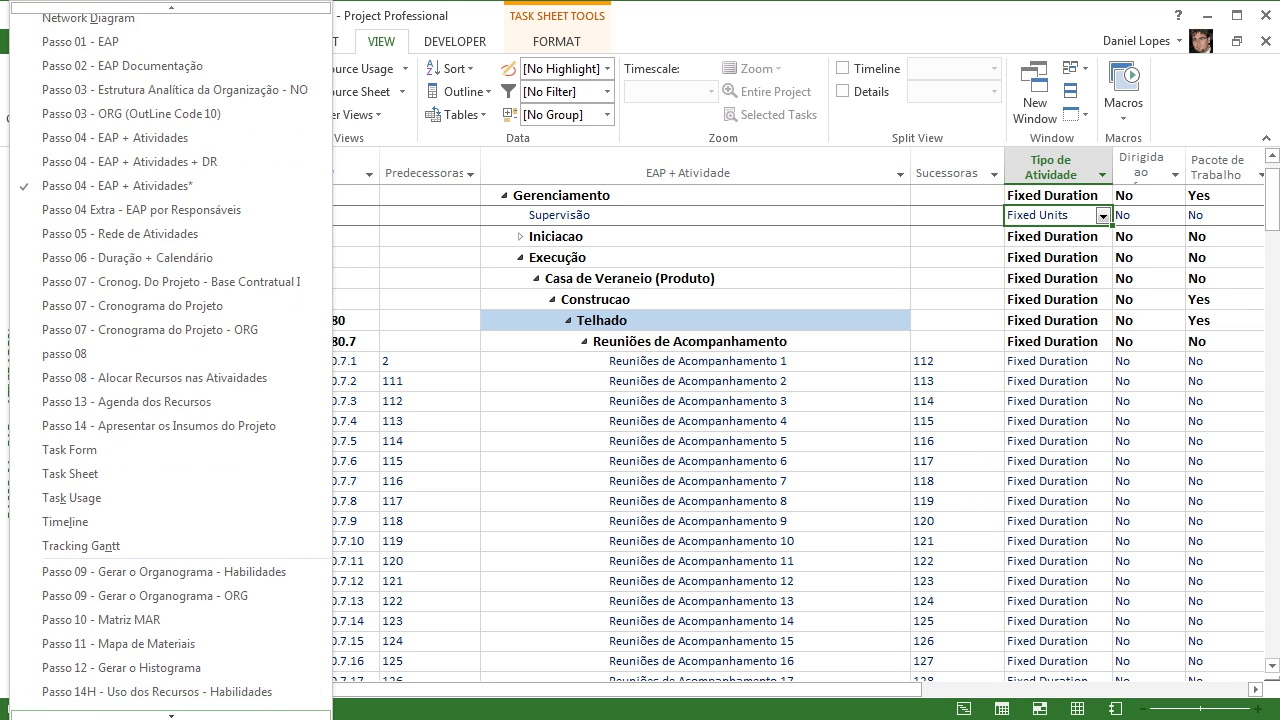
scroll(170, 360, "down", 2)
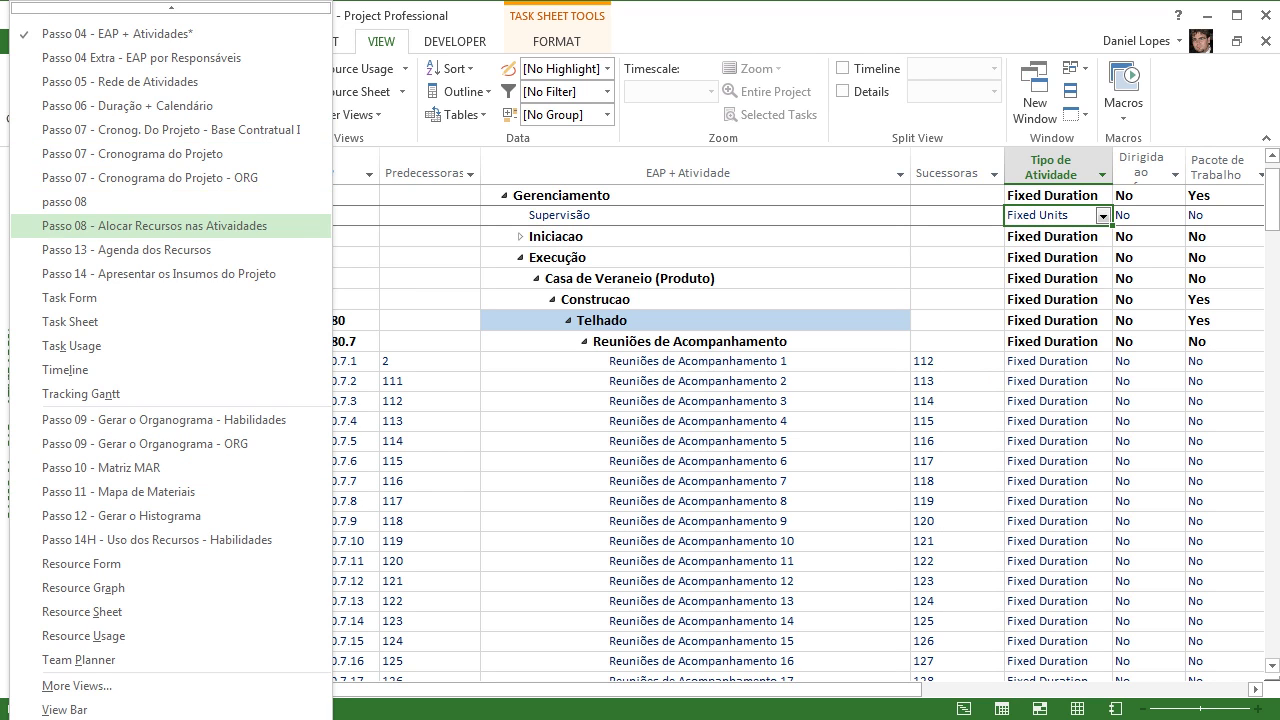
left_click(155, 225)
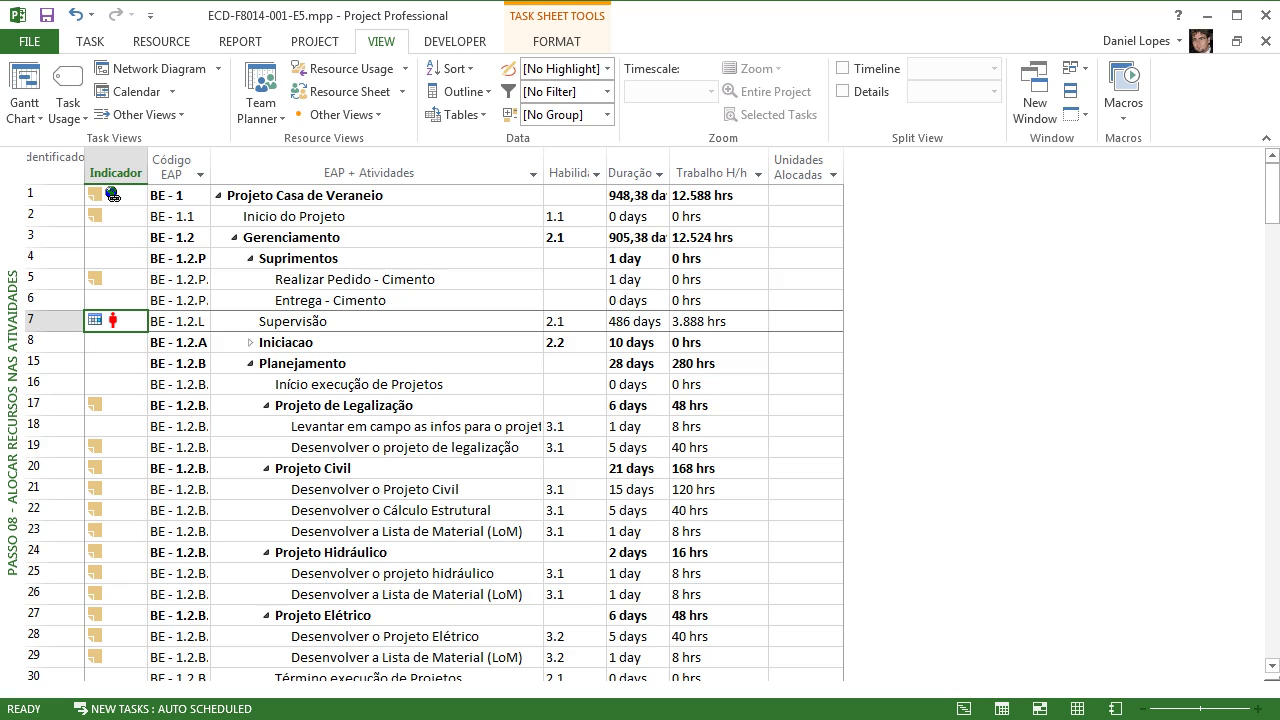
left_click_drag(806, 195, 806, 616)
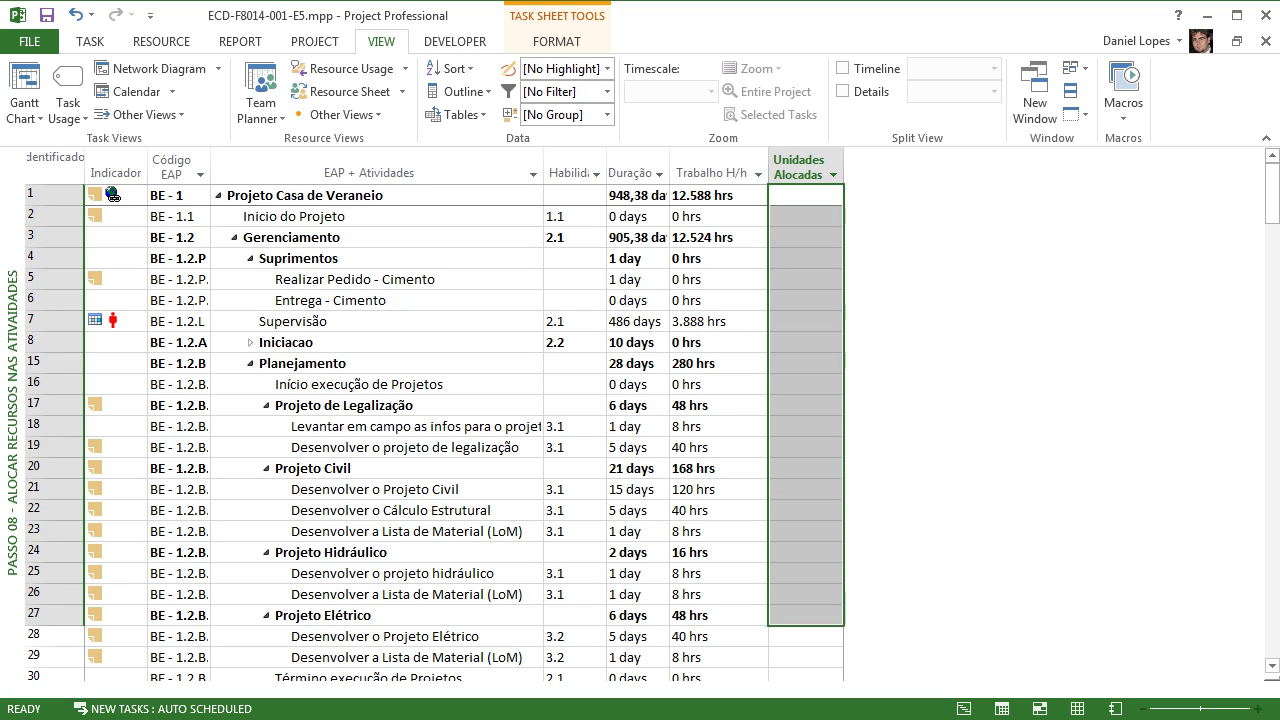
left_click(806, 195)
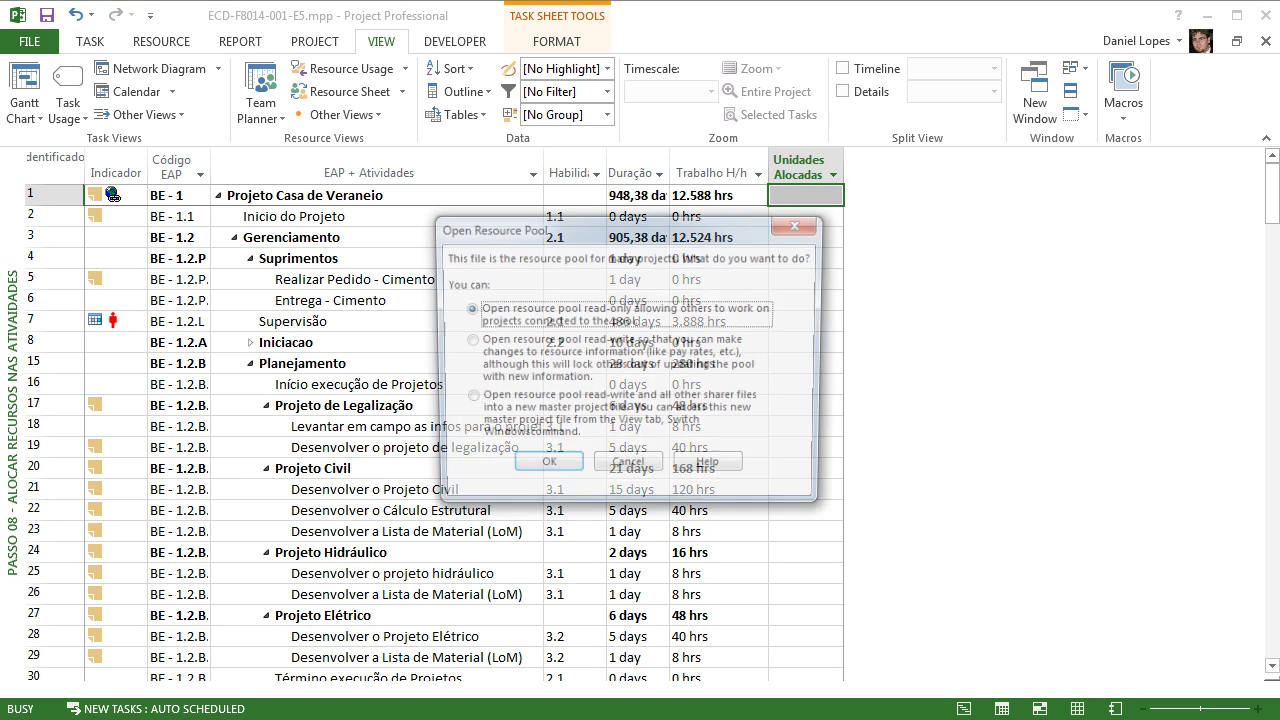
Step: Open E5P-Pool de Recursos.mpp read-write, switch between it and ECD-F8014-001-E5.mpp, and close the pool file
key("Down")
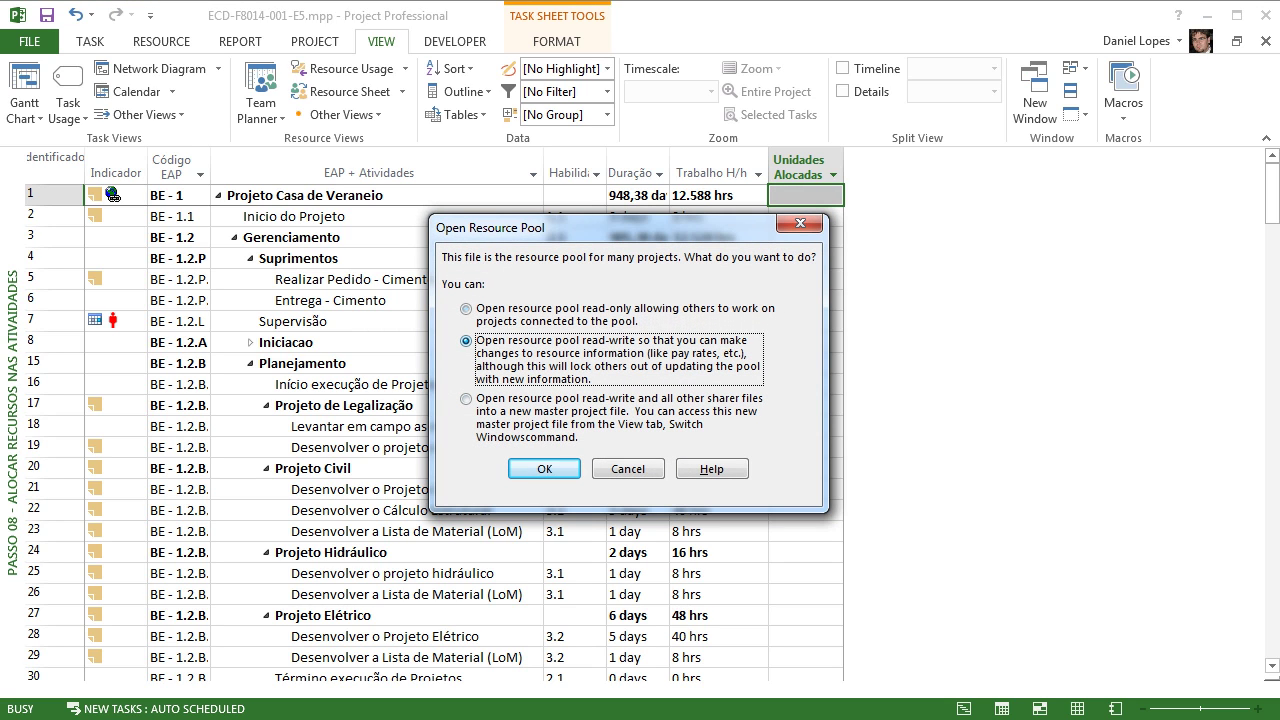
key("Return")
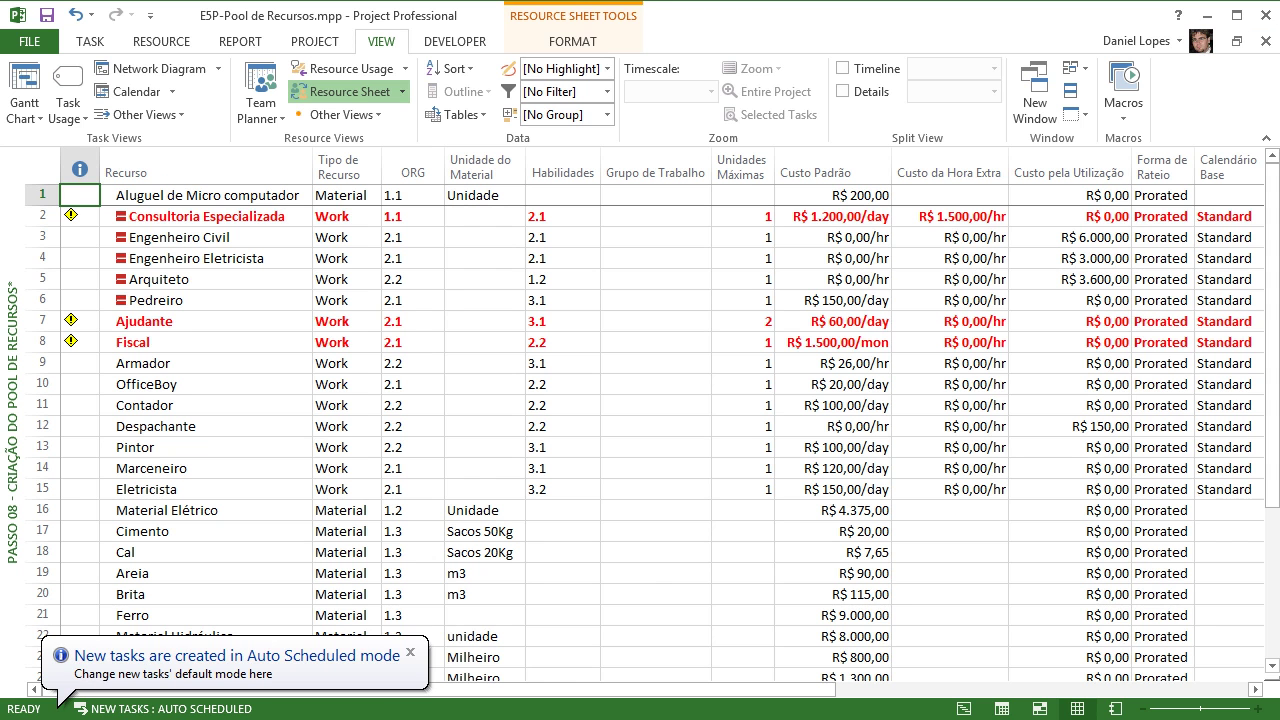
mouse_move(655, 718)
left_click(536, 640)
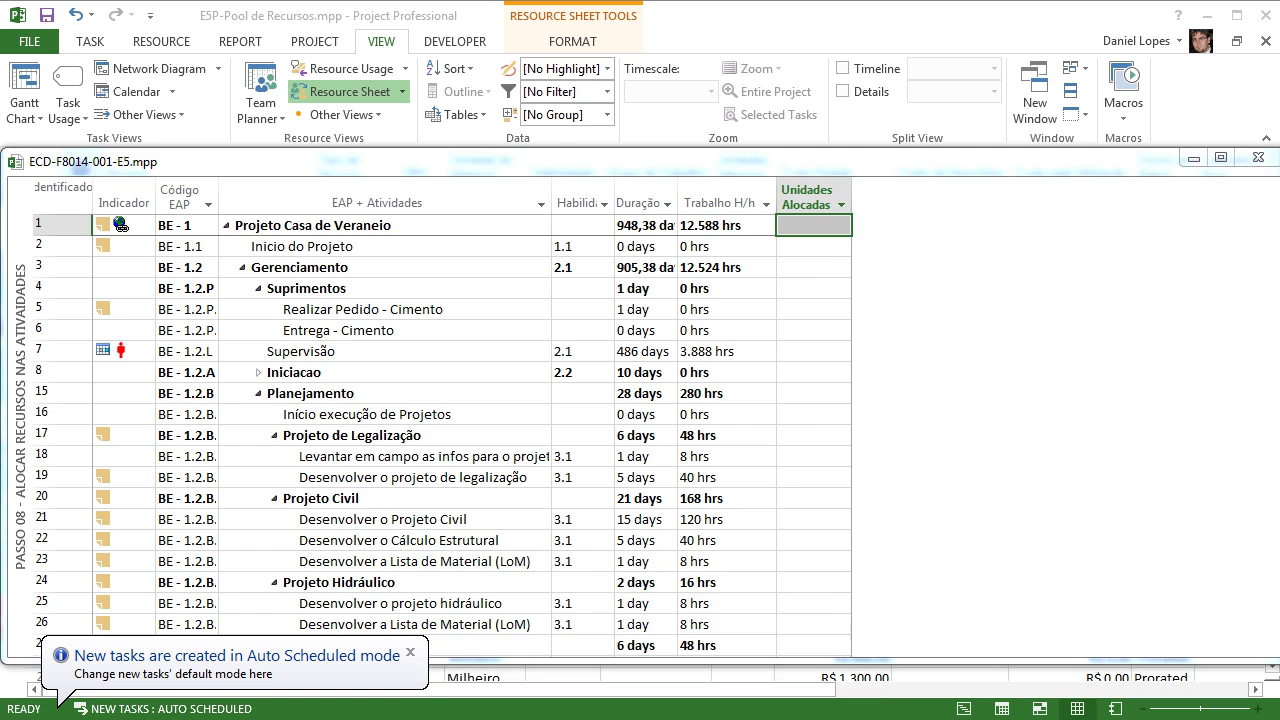
left_click(806, 216)
left_click(806, 195)
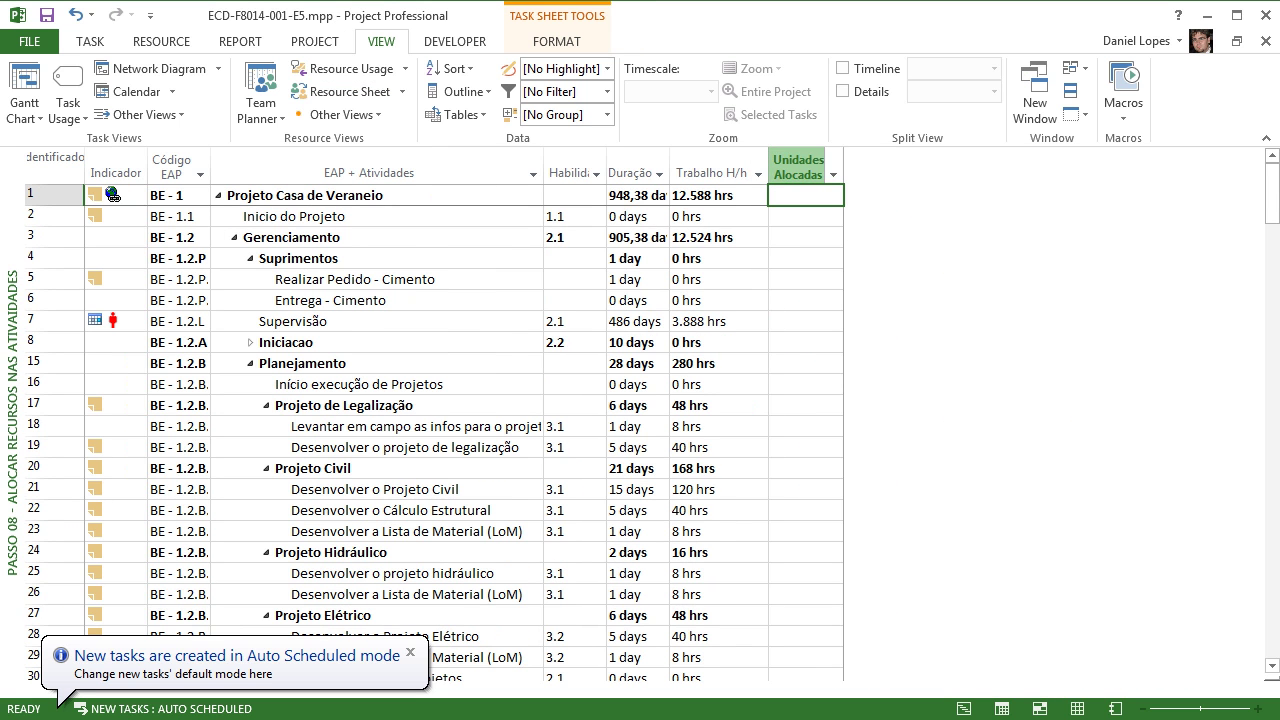
left_click(764, 630)
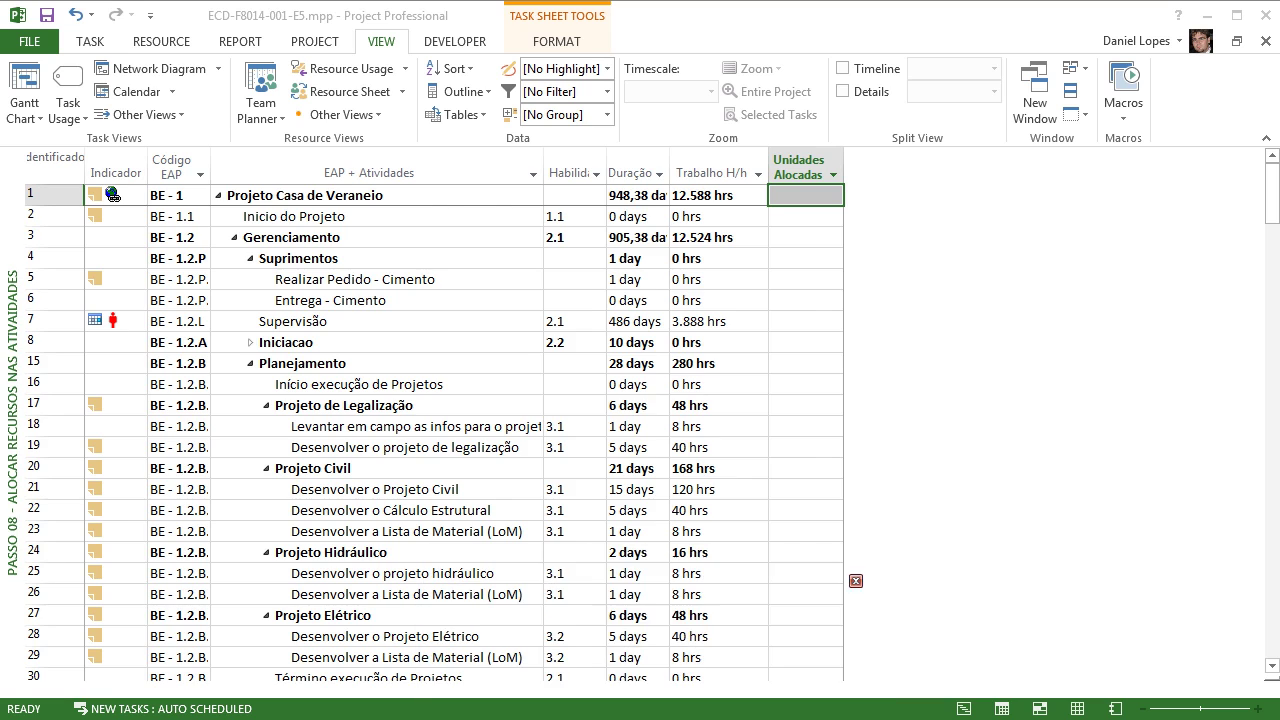
left_click(1266, 41)
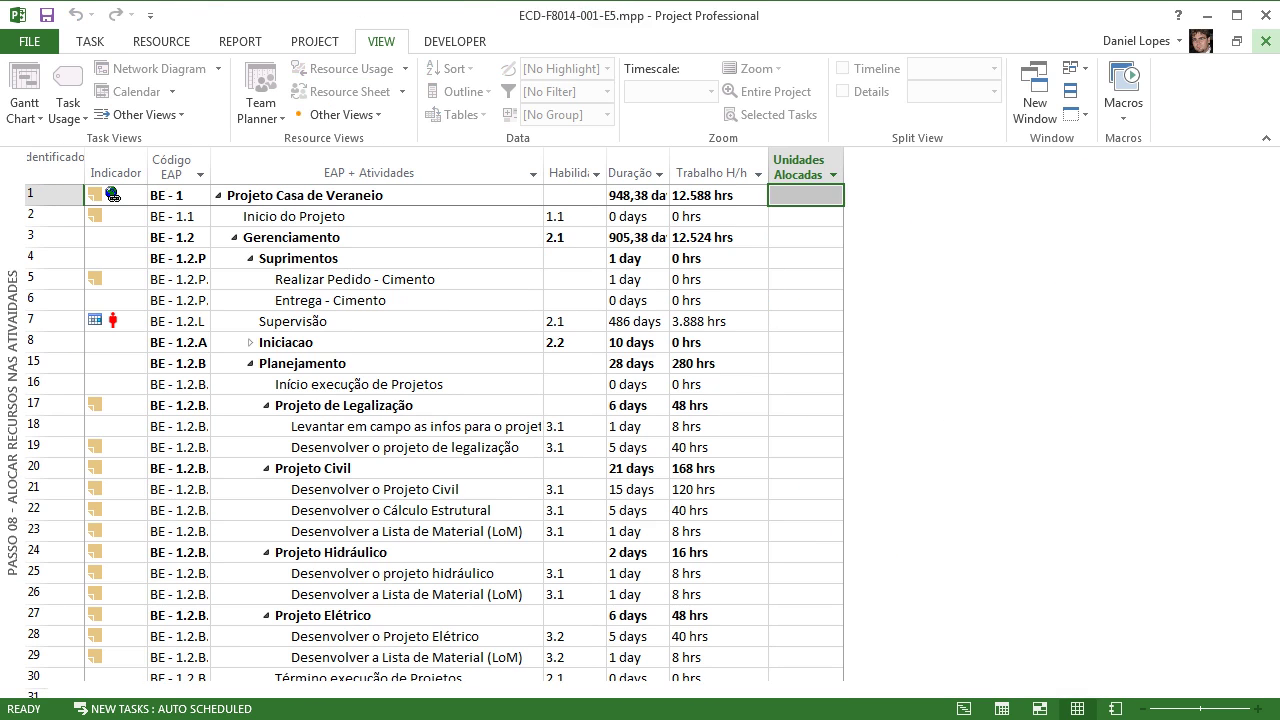
Step: Open the definition of the Passo 04 - EAP + Atividades* view, accept it with Show in menu enabled, and apply the view
right_click(13, 360)
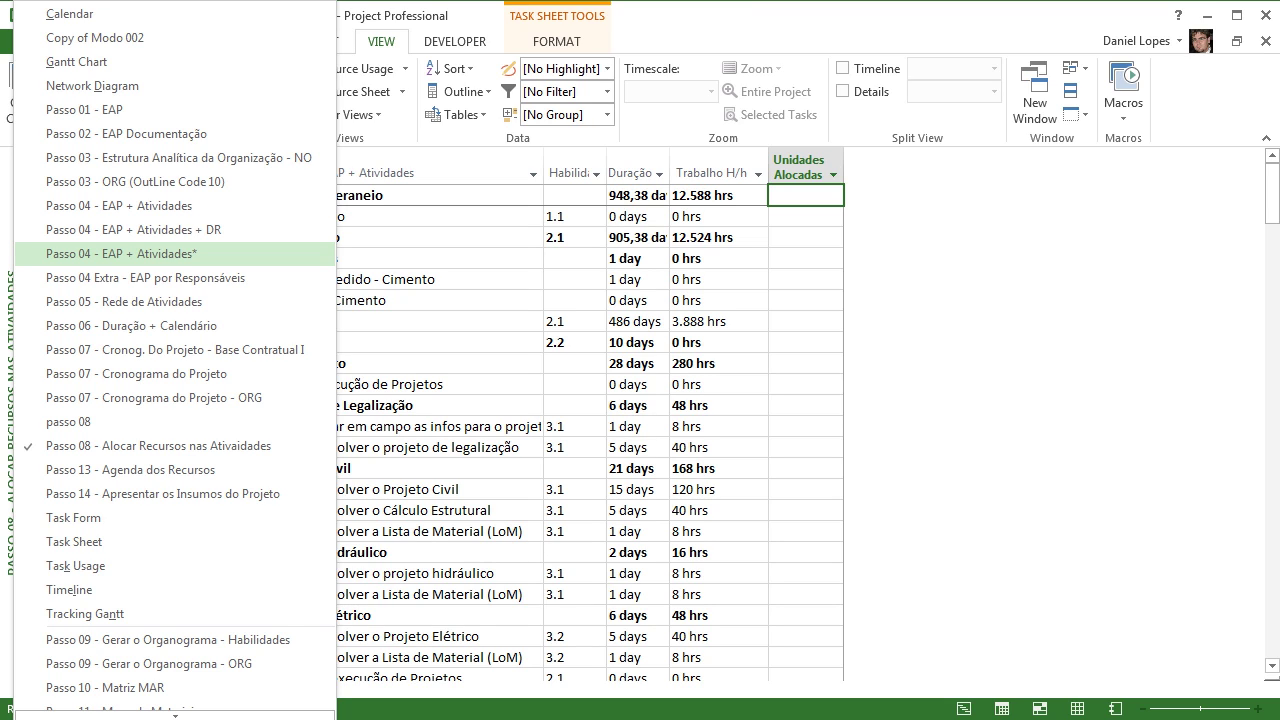
mouse_move(175, 715)
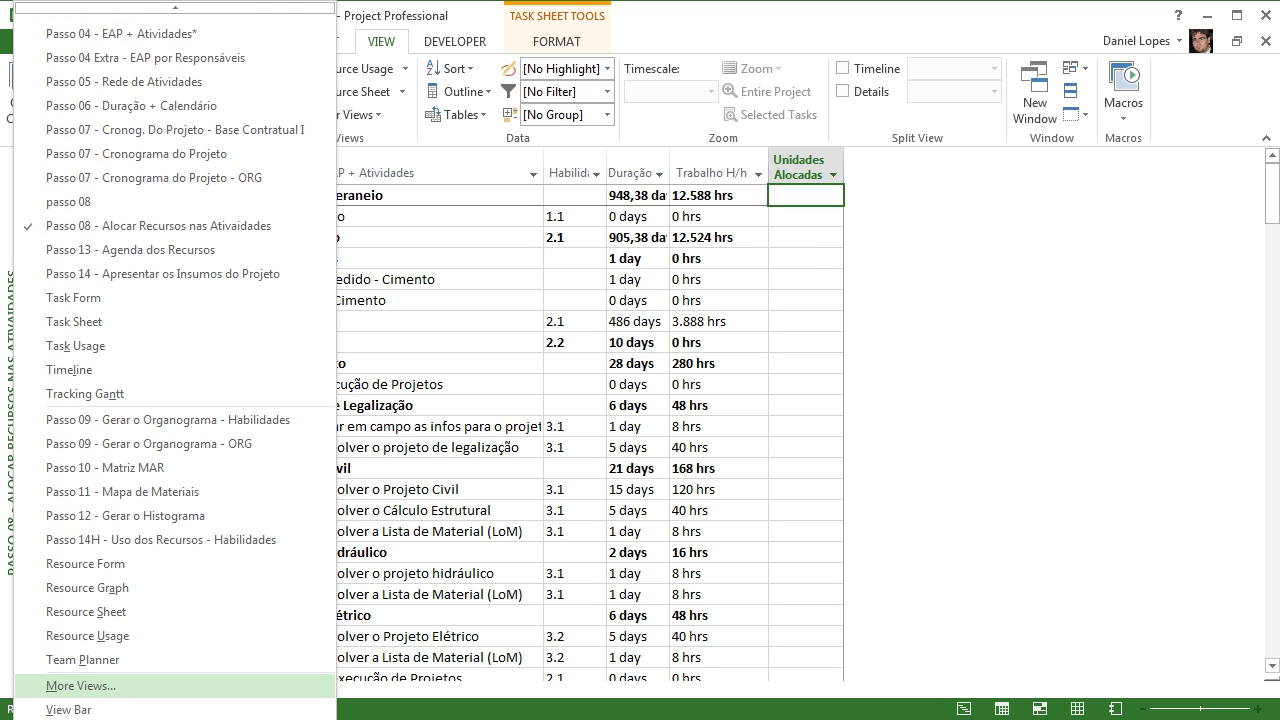
left_click(80, 686)
left_click(724, 428)
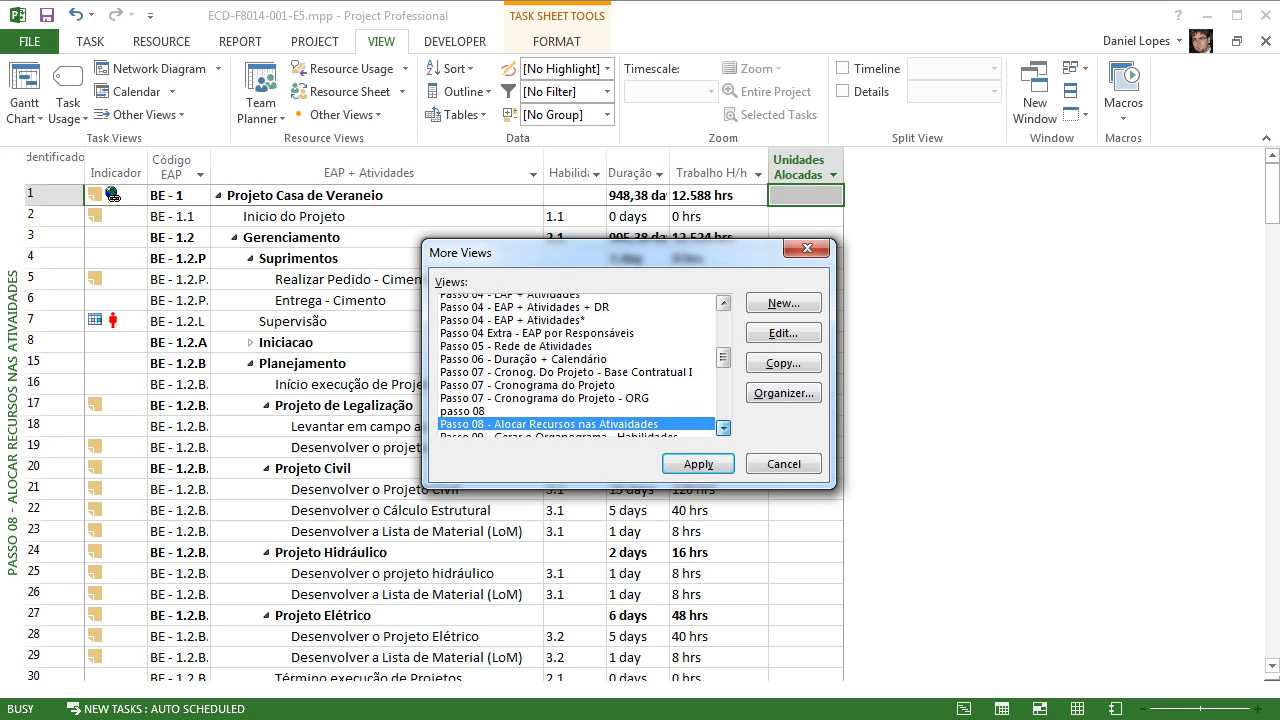
scroll(577, 365, "down", 3)
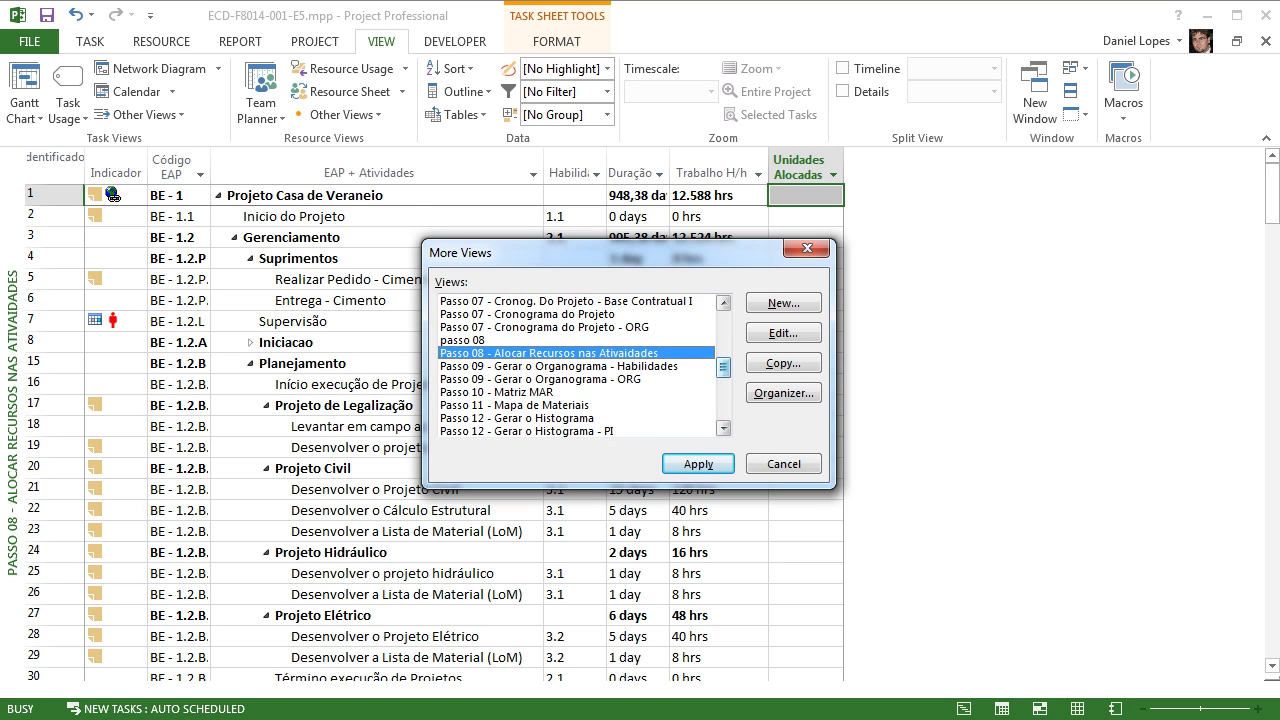
scroll(577, 365, "up", 6)
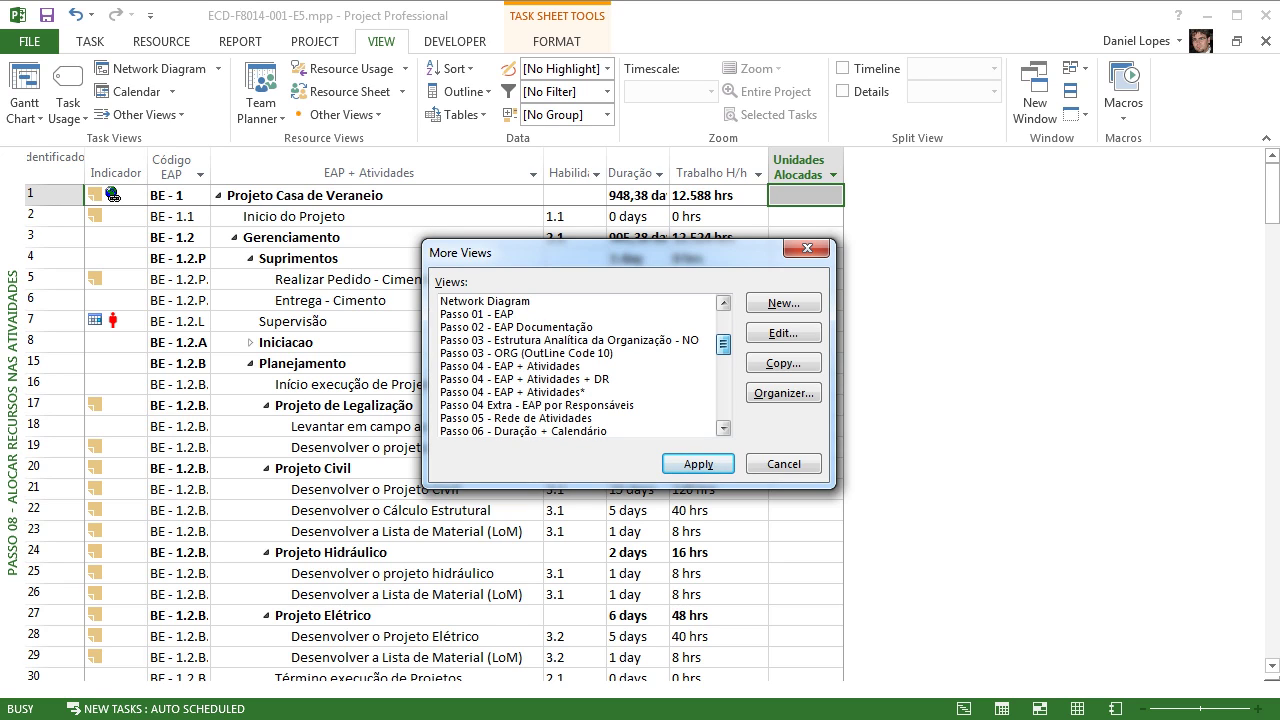
left_click(577, 392)
left_click(783, 333)
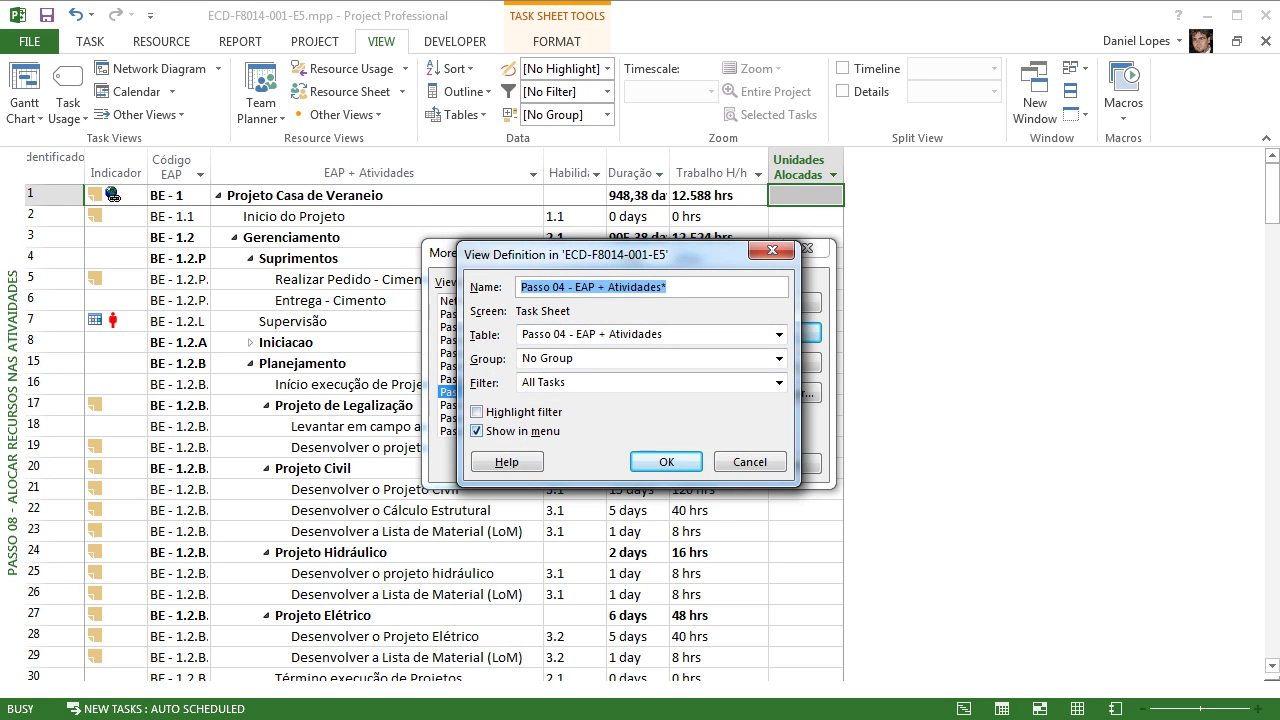
left_click(477, 431)
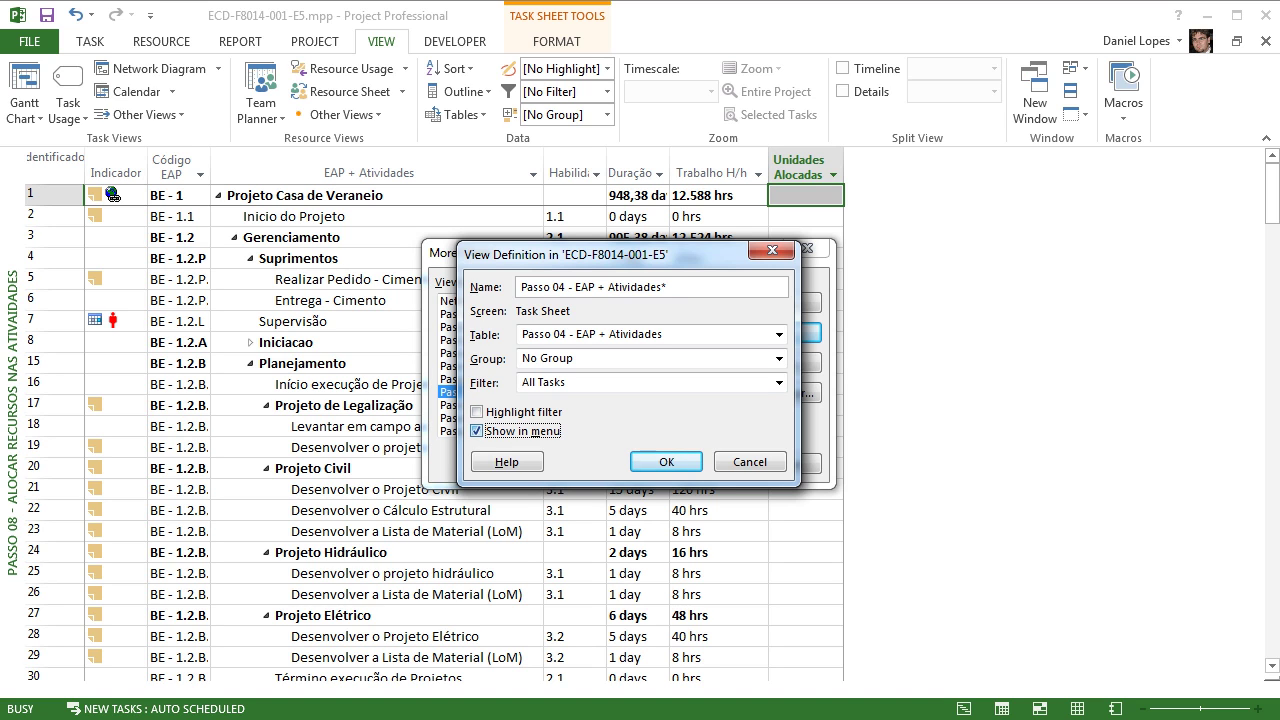
left_click(668, 462)
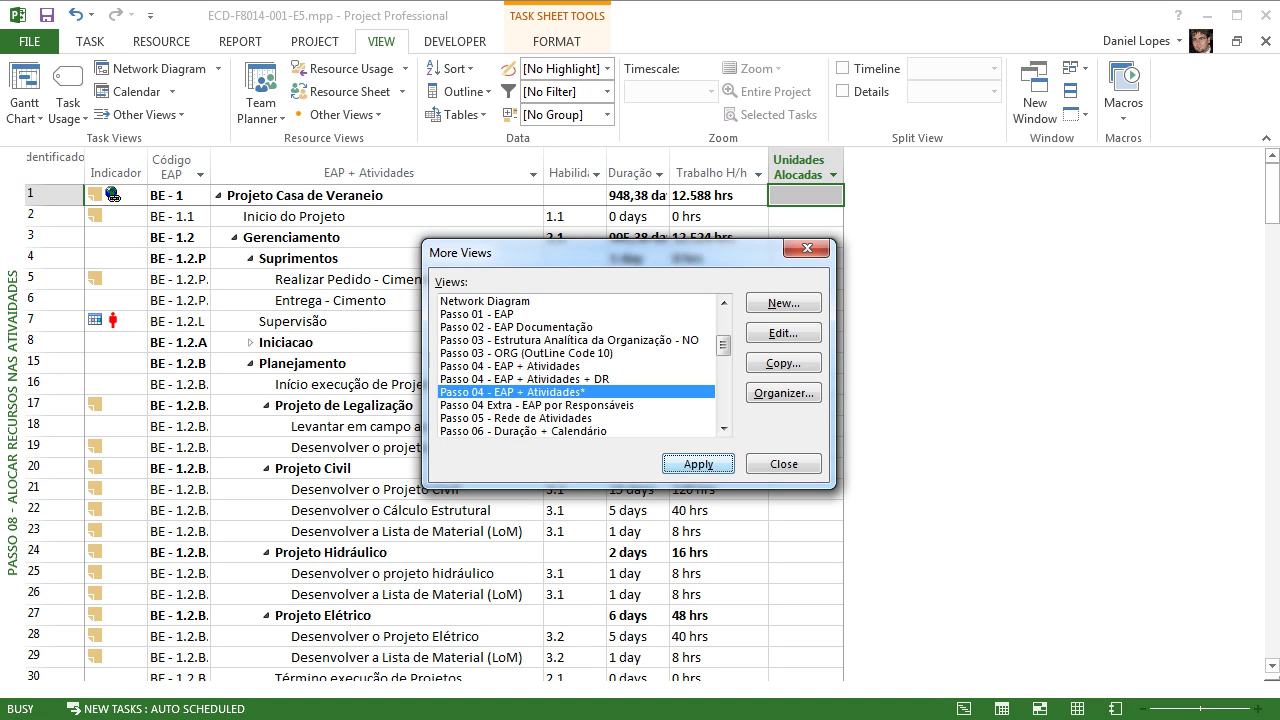
left_click(698, 464)
Step: Switch to the Passo 06 - Duração + Calendário view, show the View Bar and hide it again
right_click(11, 420)
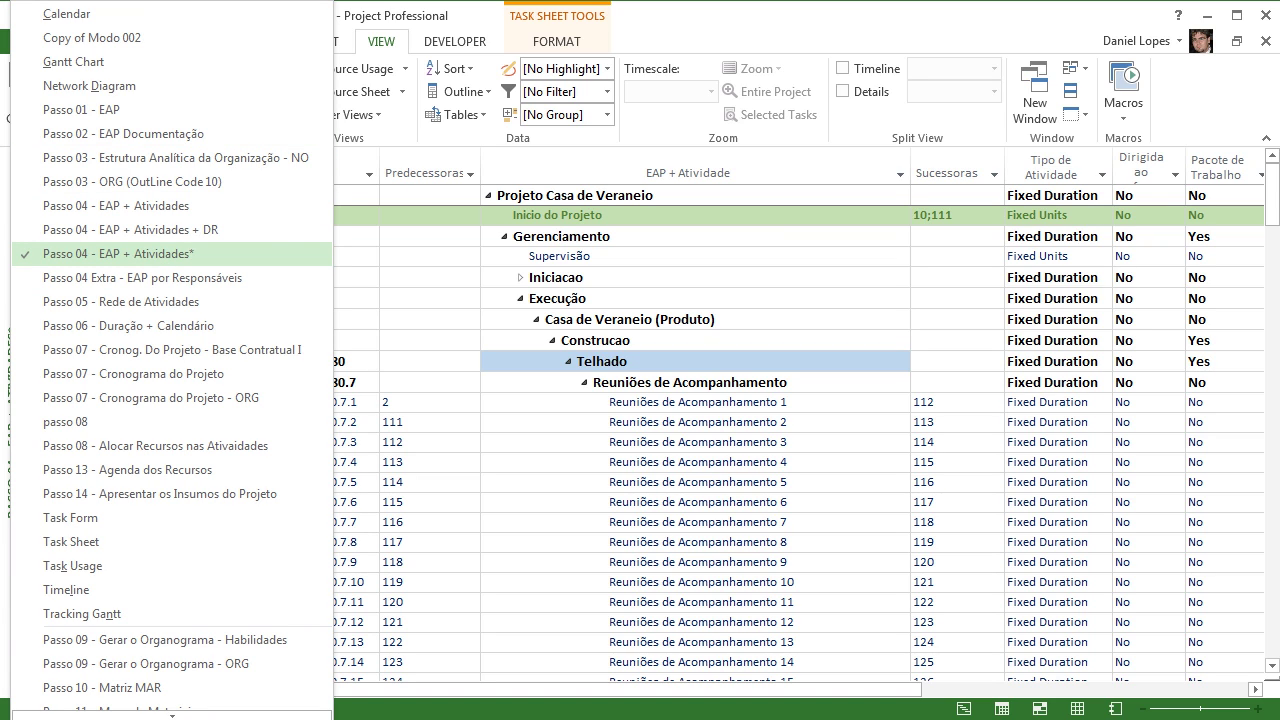
left_click(128, 325)
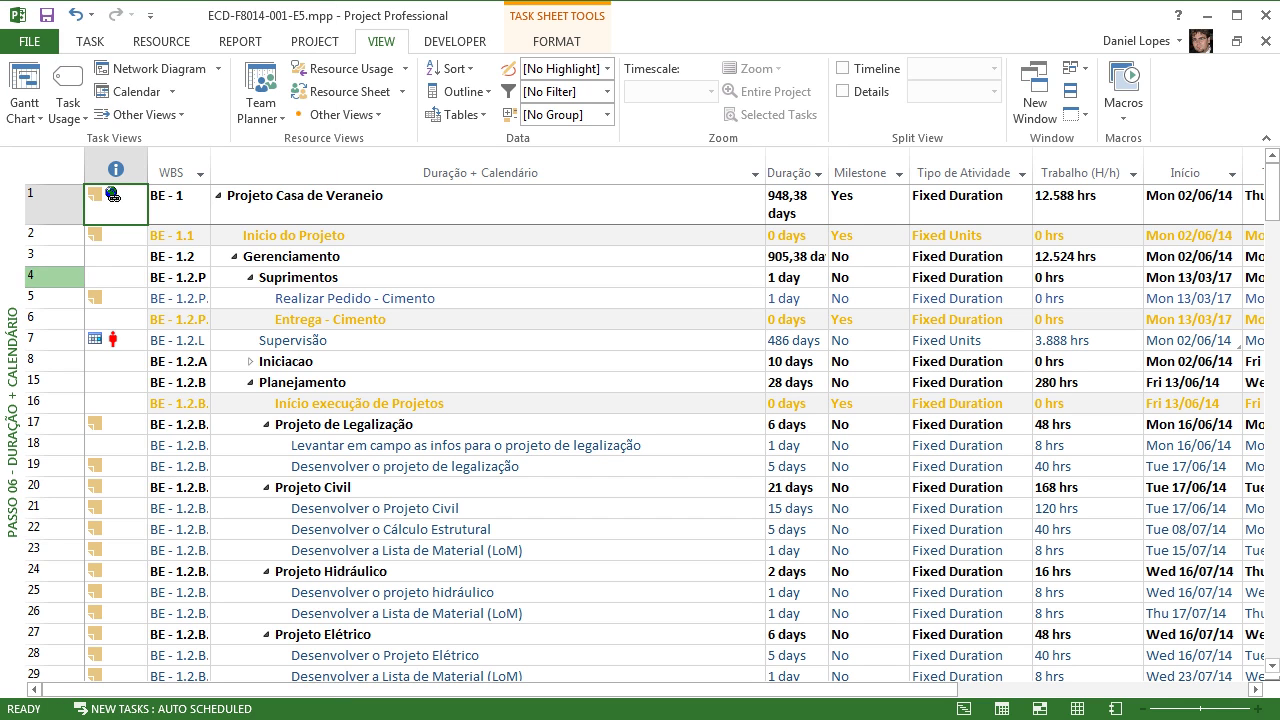
left_click(24, 110)
scroll(180, 600, "down", 3)
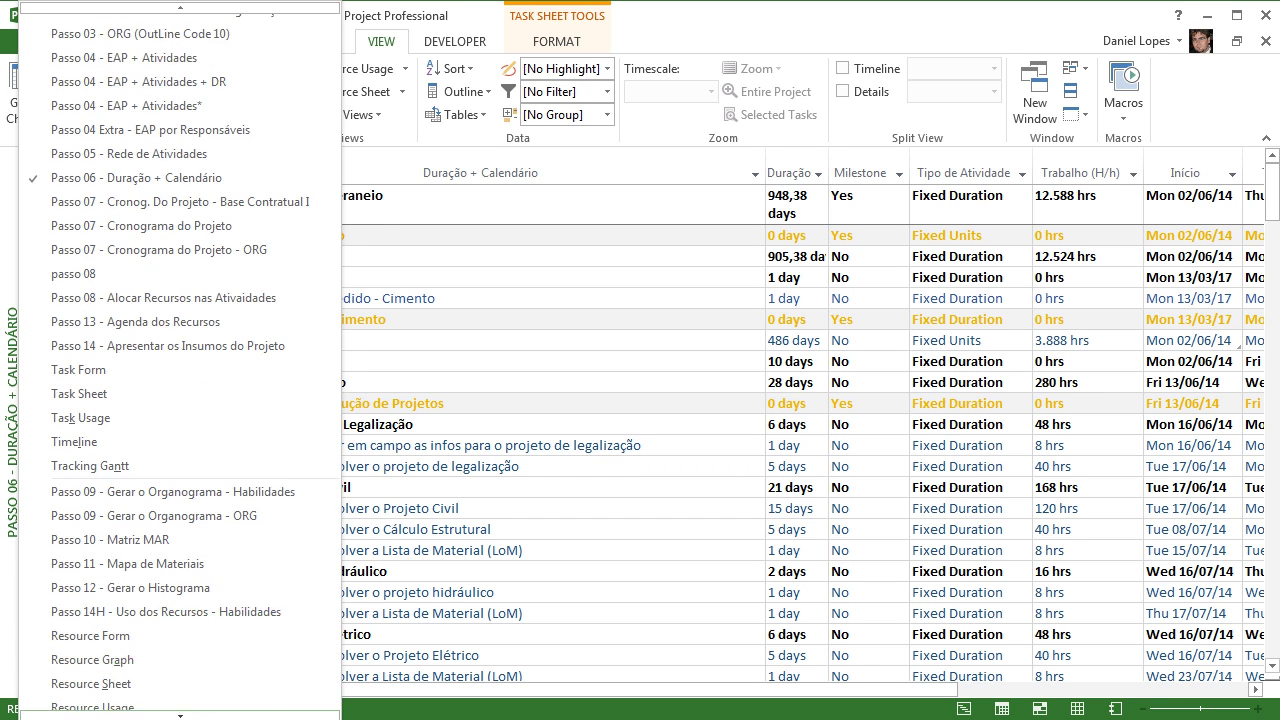
left_click(70, 700)
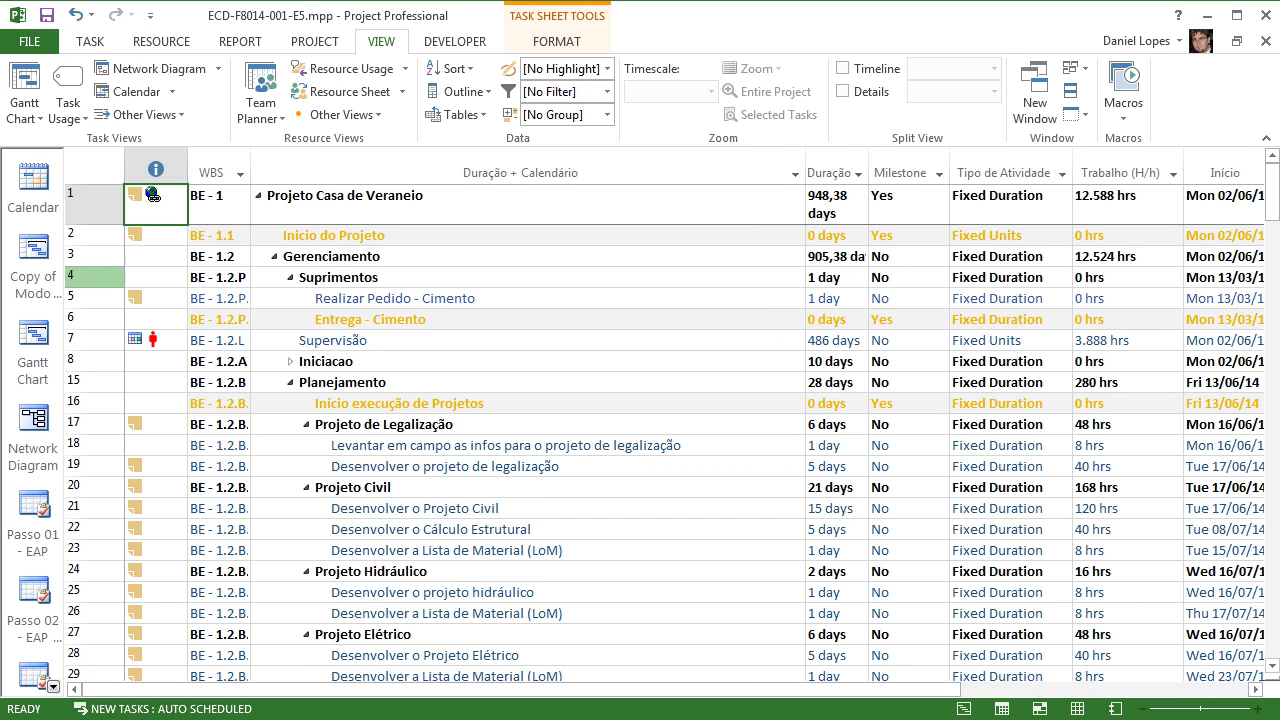
right_click(33, 180)
mouse_move(110, 714)
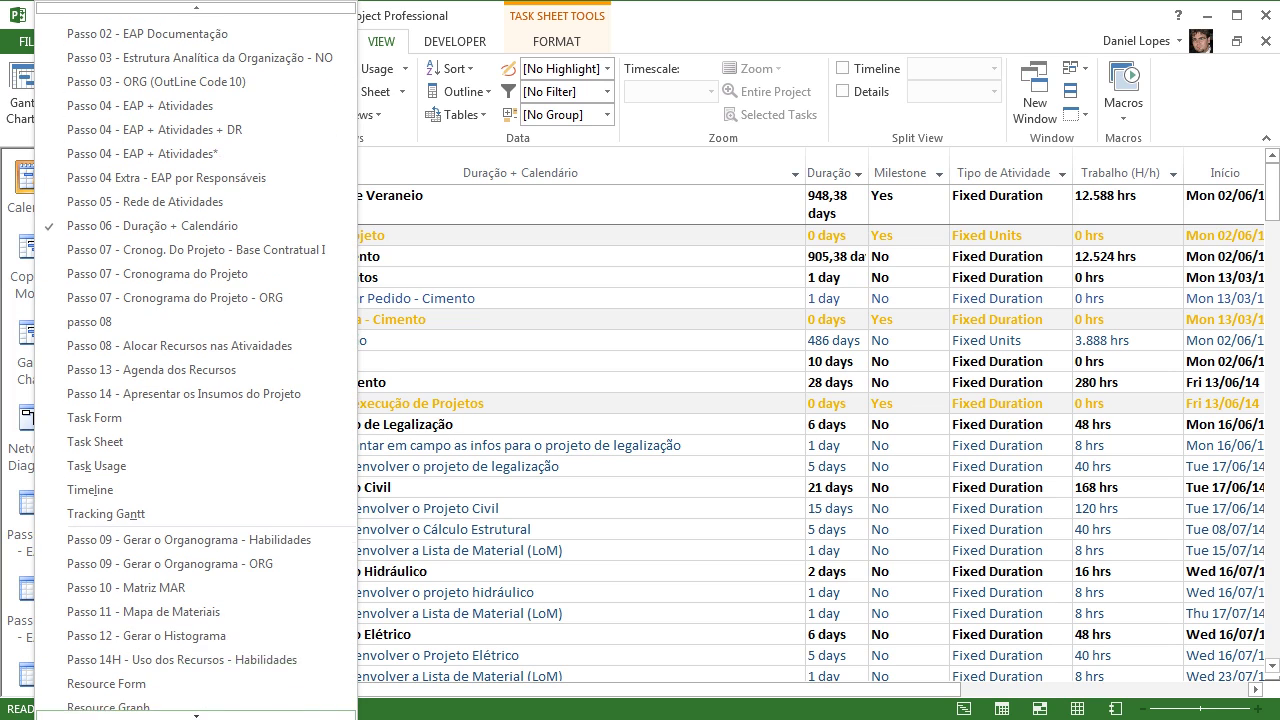
left_click(196, 710)
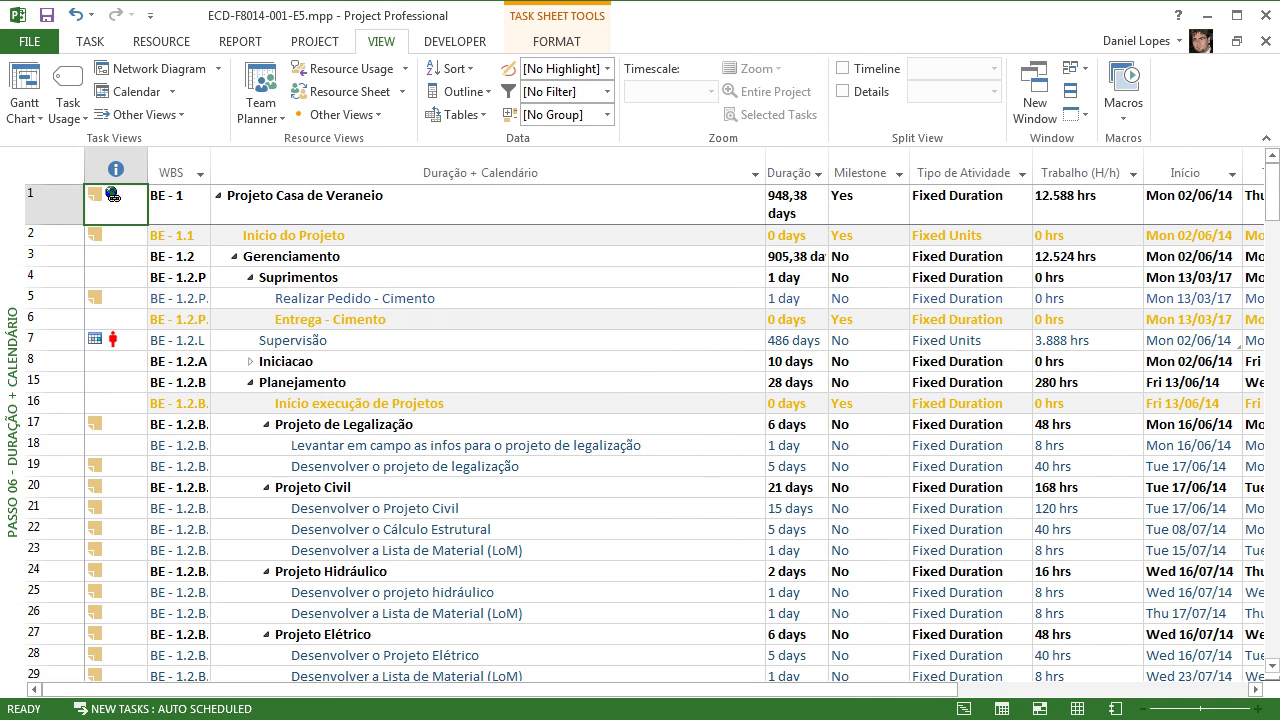
Step: Turn off Show in menu in the definition of the Passo 04 - EAP + Atividades* view and accept the change
left_click(140, 114)
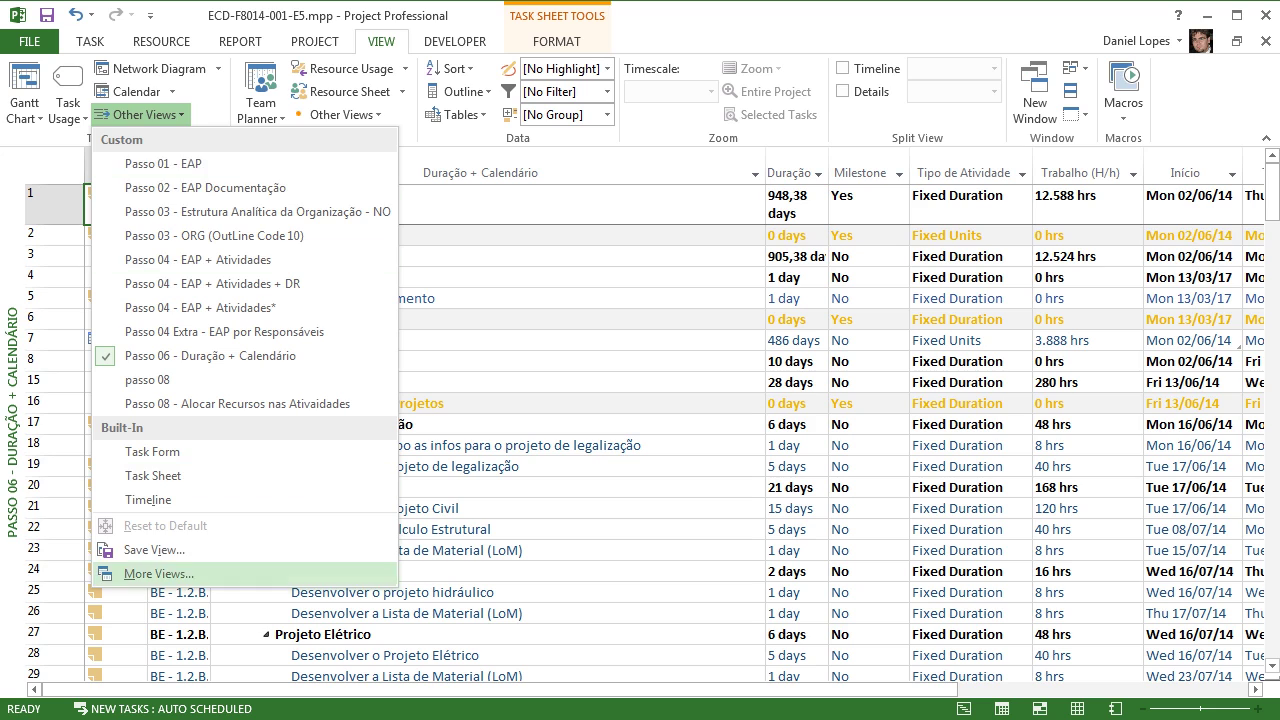
left_click(159, 573)
left_click(724, 428)
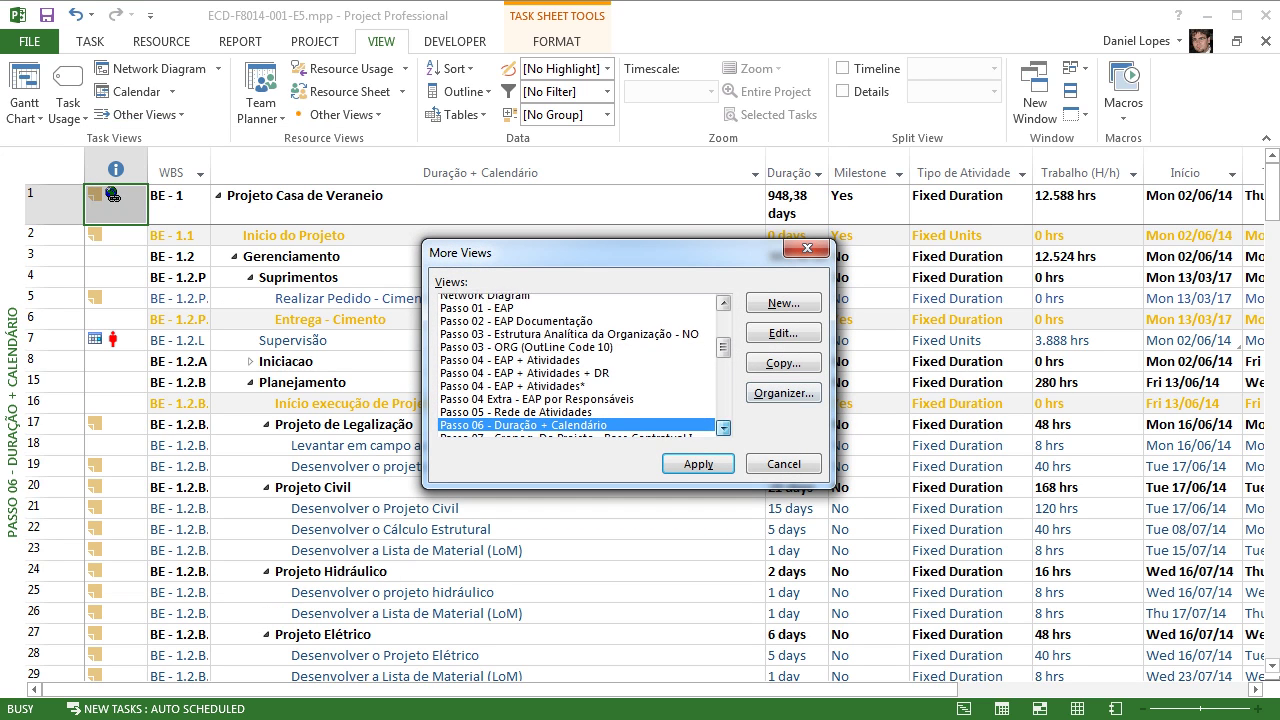
left_click(724, 428)
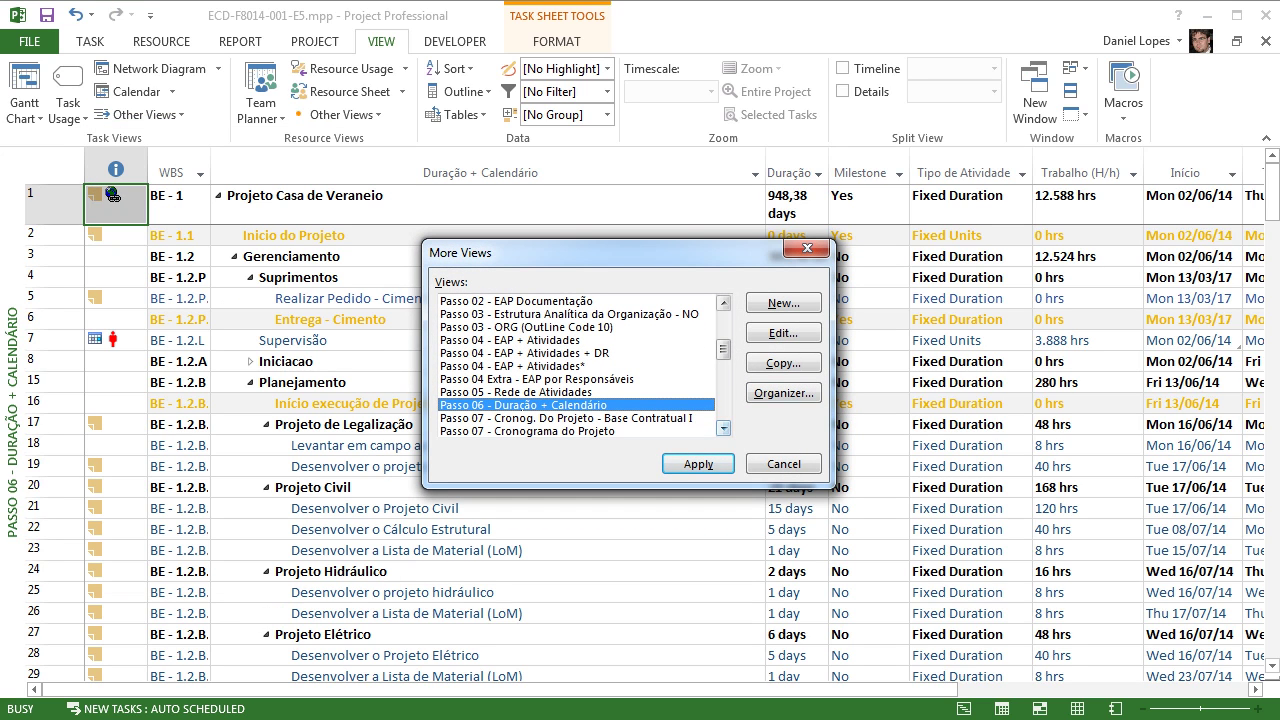
left_click(600, 366)
left_click(783, 333)
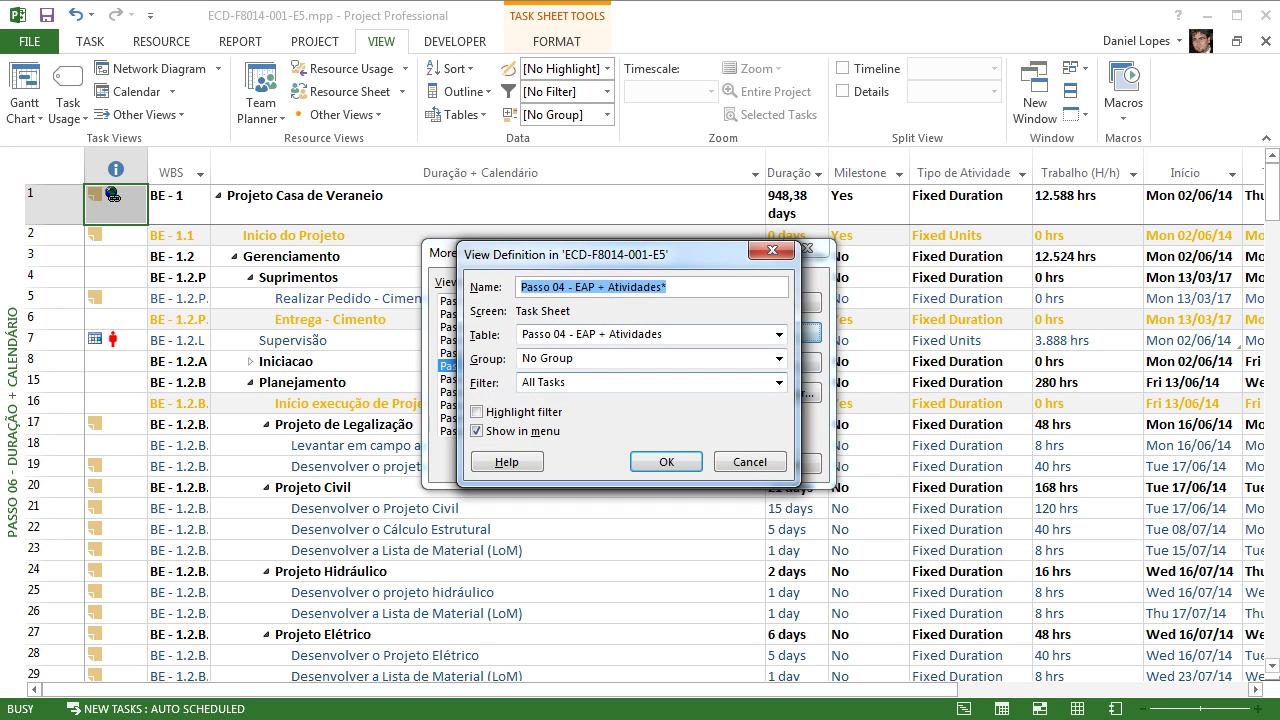
left_click(477, 431)
left_click(666, 462)
key("Return")
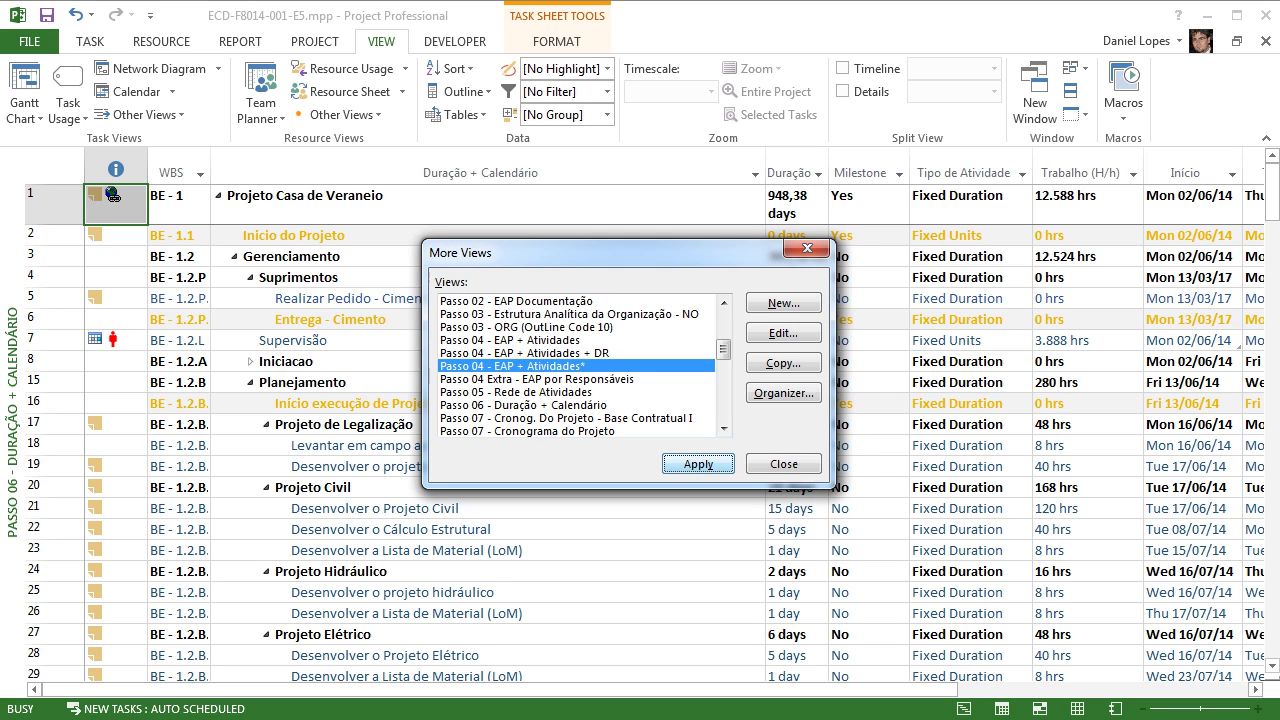
Step: Apply the Passo 05 - Rede de Atividades view, check the list of views, and switch to Passo 04 - EAP + Atividades
left_click(577, 391)
key("Return")
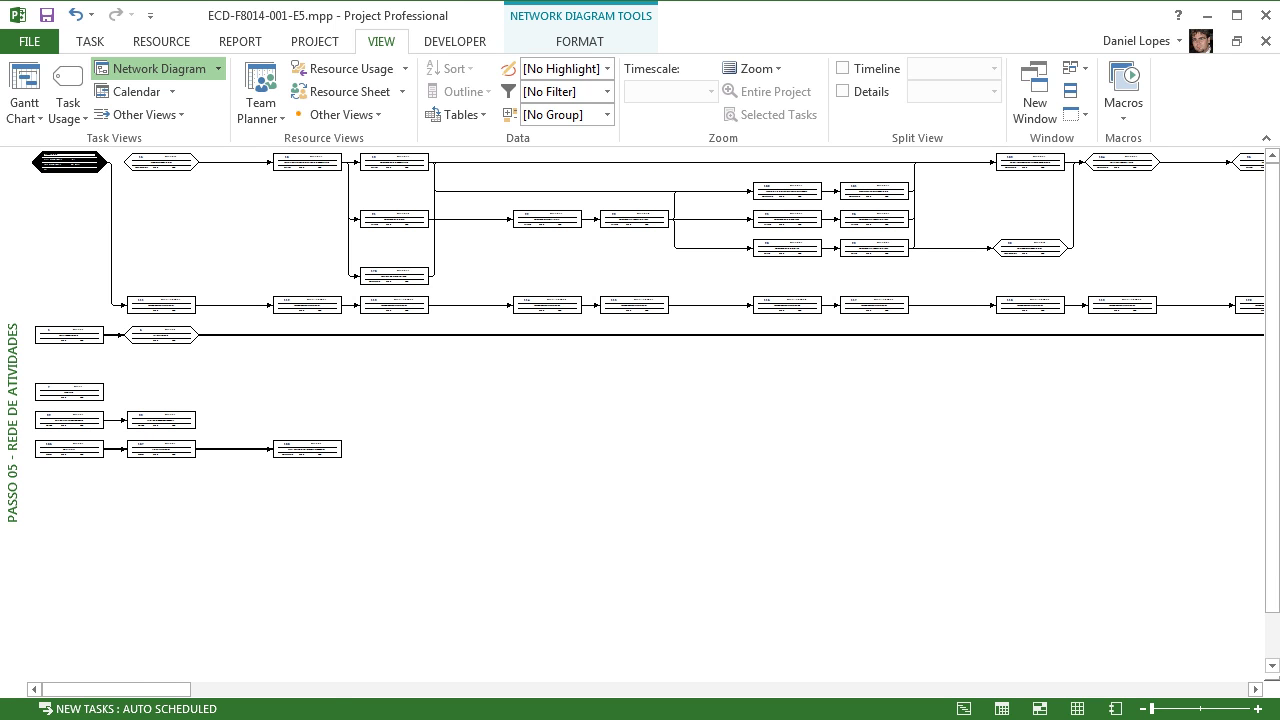
right_click(12, 422)
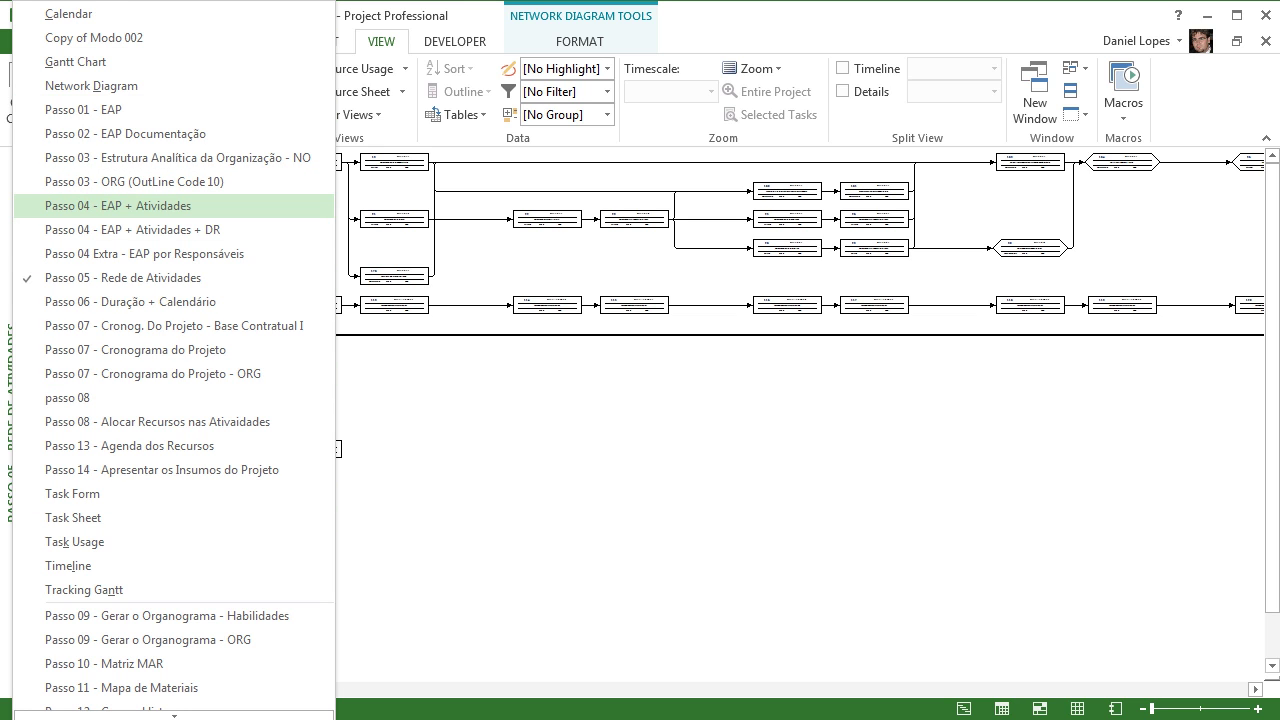
left_click(118, 205)
Step: Display the Passo 08 - Alocar Recursos nas Ativaidades view and remove the Task Name Form pane beneath it
left_click(25, 118)
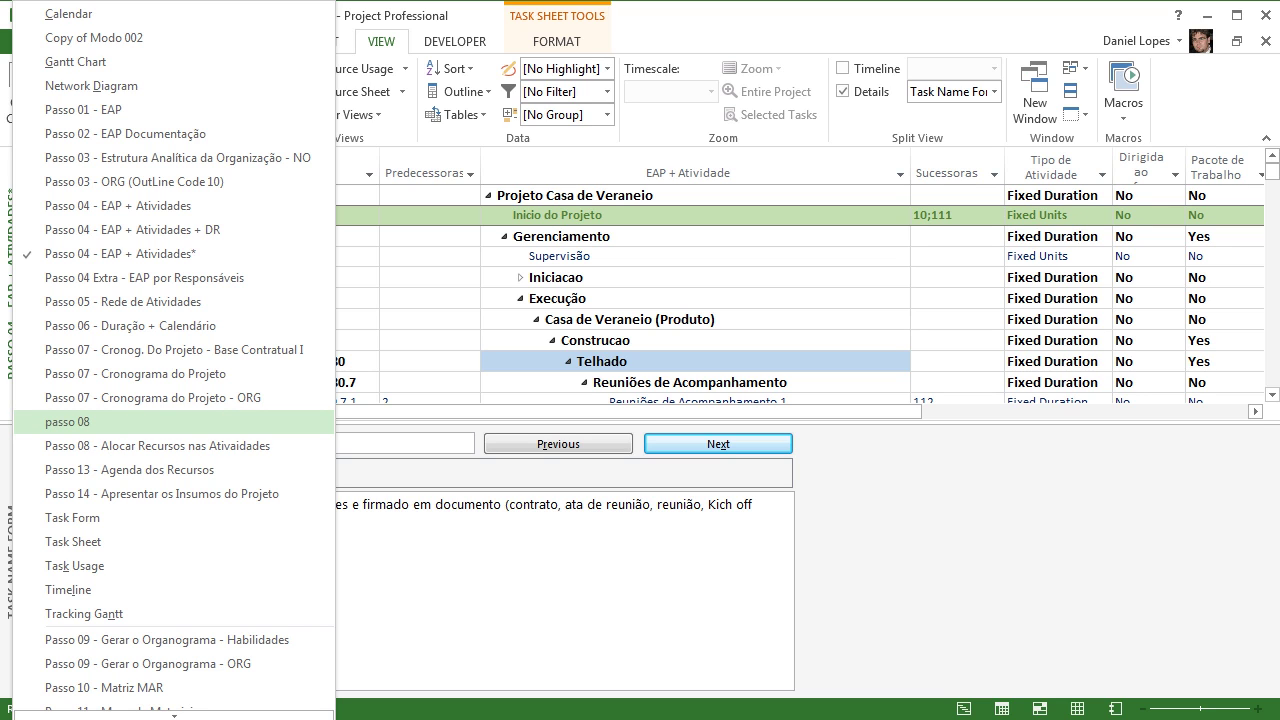
left_click(157, 445)
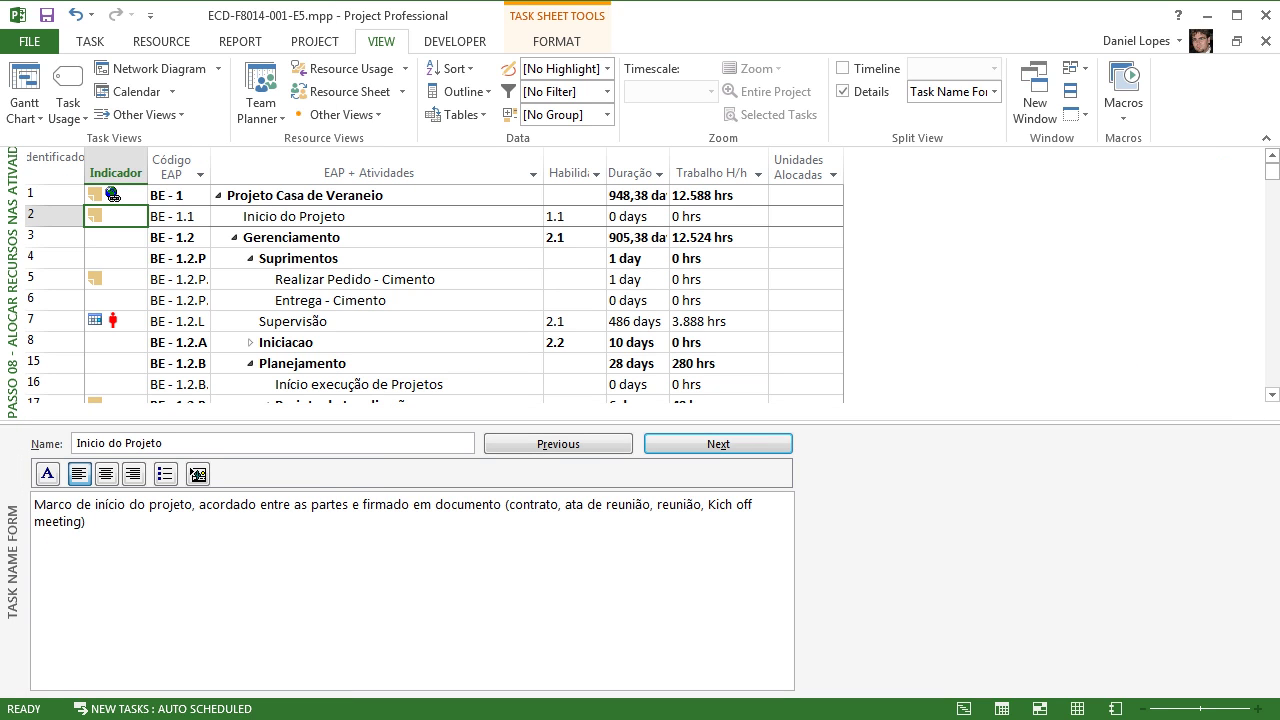
left_click(119, 443)
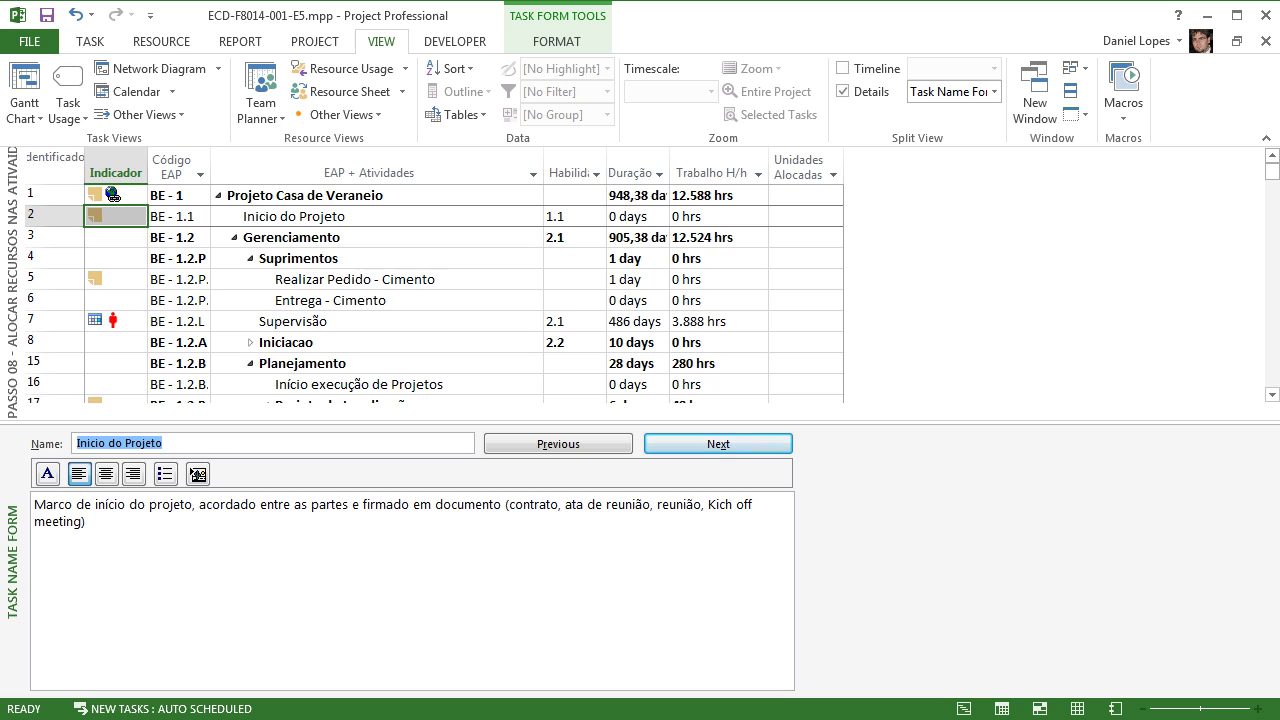
double_click(70, 422)
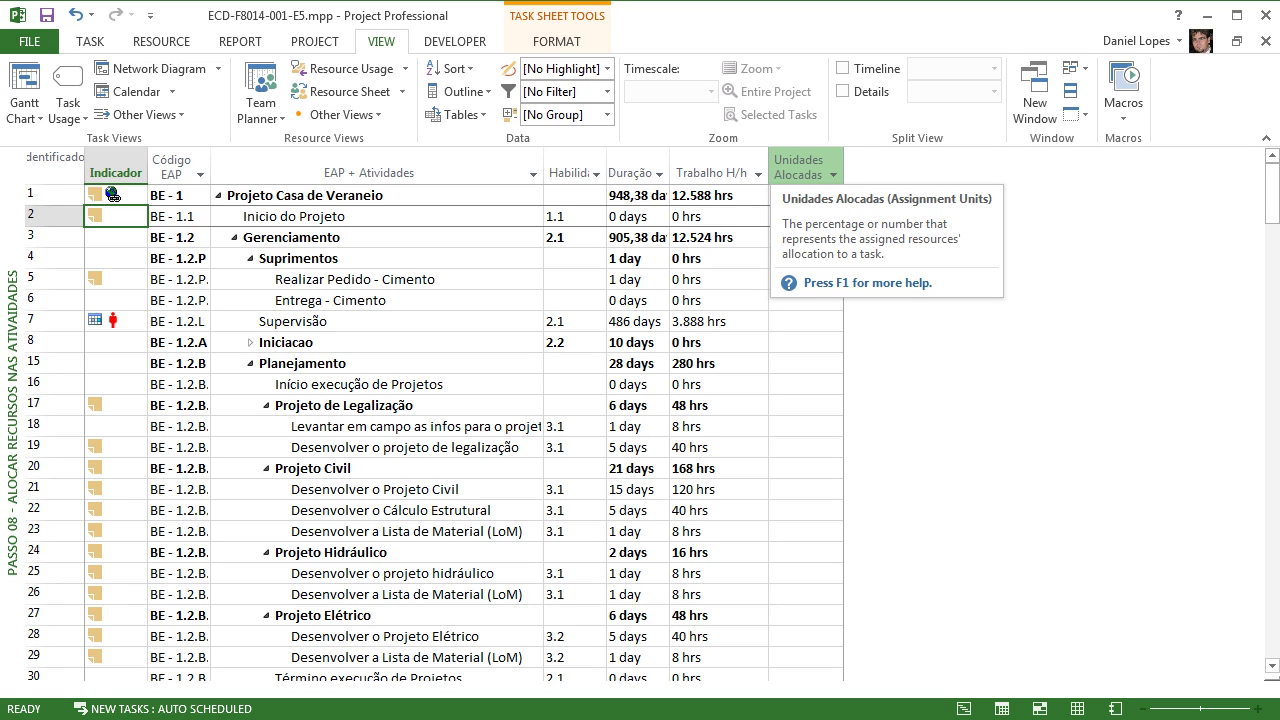
Step: Insert a Resource Names column before Unidades Alocadas and widen it to fit the resource names
right_click(806, 167)
left_click(876, 302)
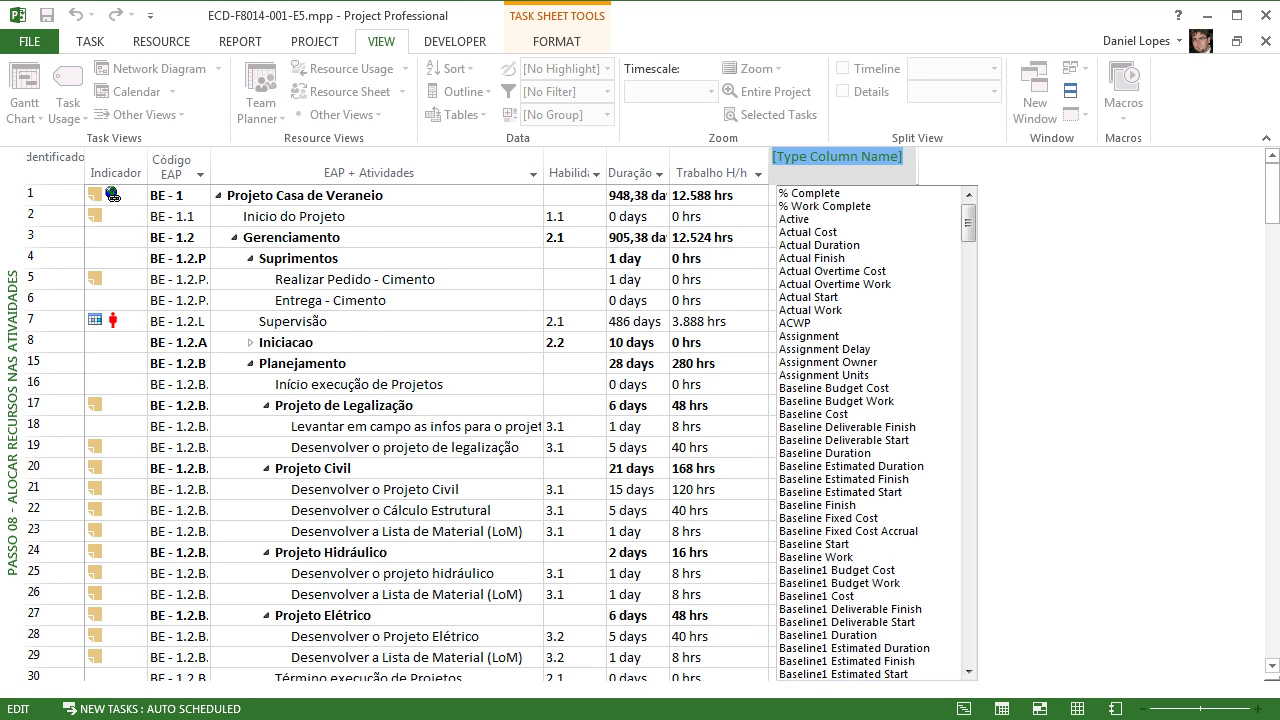
type("R")
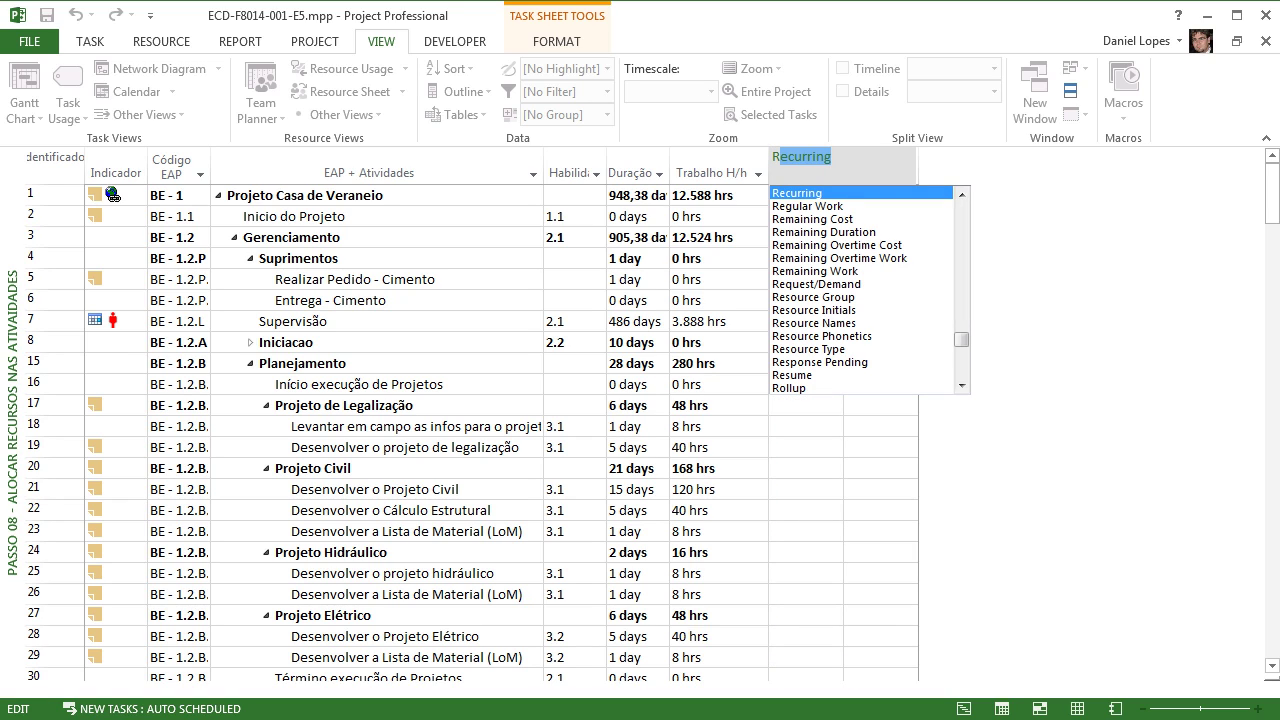
type("es")
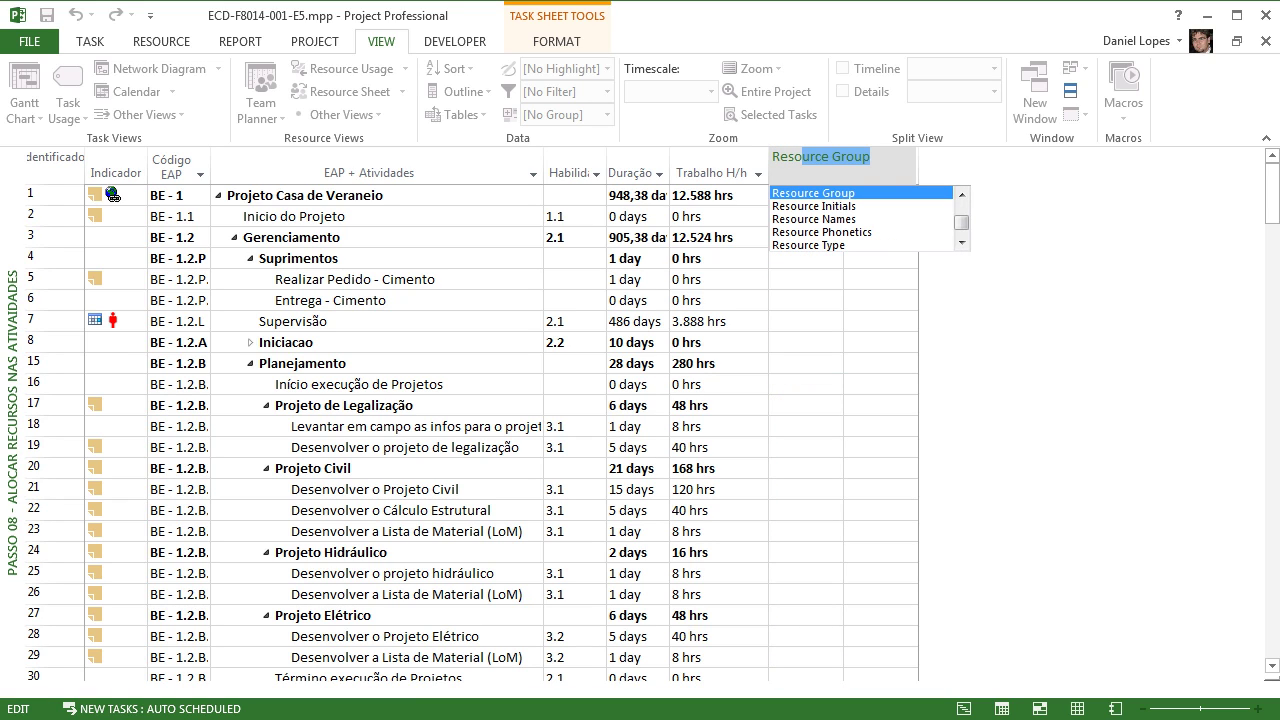
type("o")
key("Down")
key("Down")
key("Return")
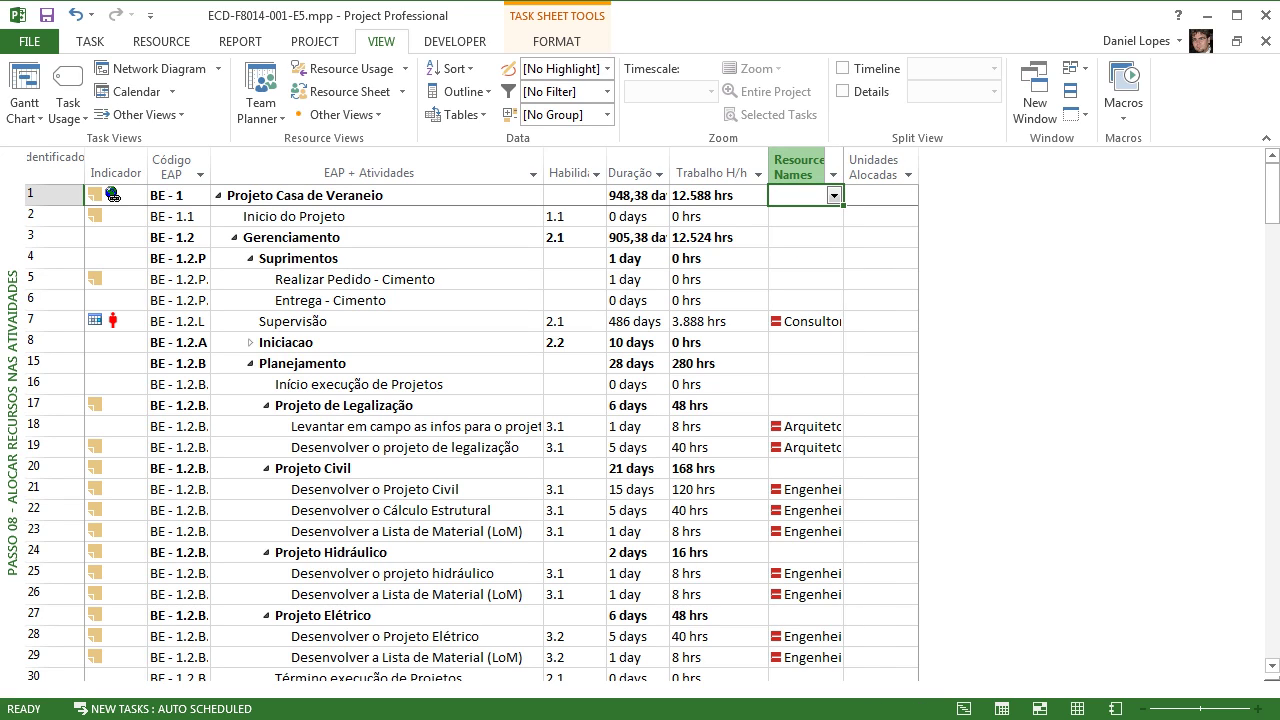
double_click(843, 173)
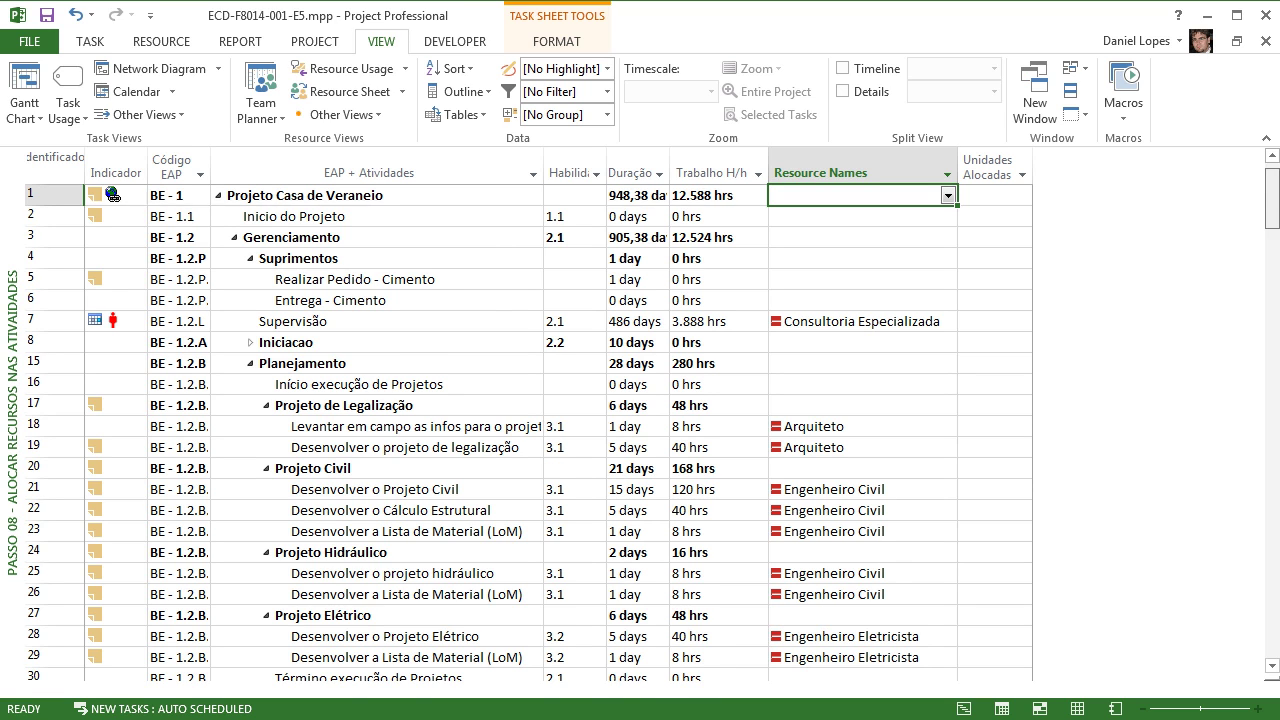
Step: Examine the resources assigned in the Resource Names column for all activities, from the project summary through Administracao, and return to the first task
scroll(640, 430, "down", 9)
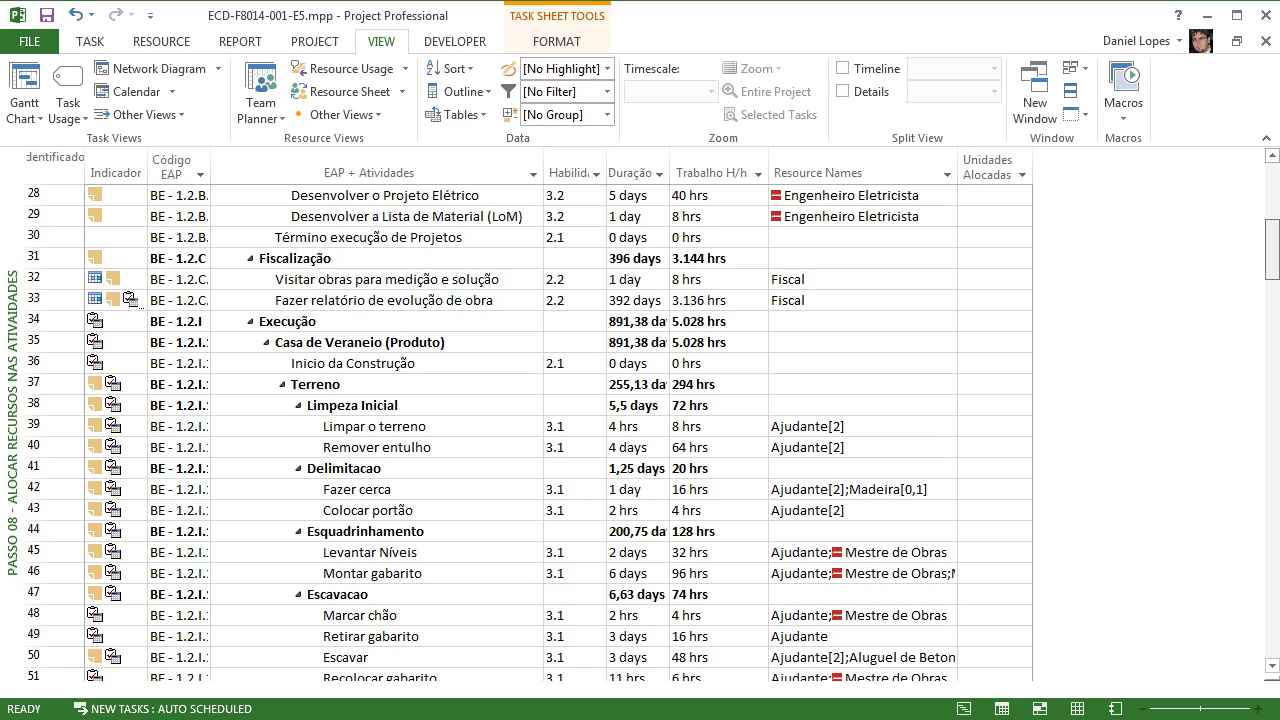
scroll(640, 430, "down", 6)
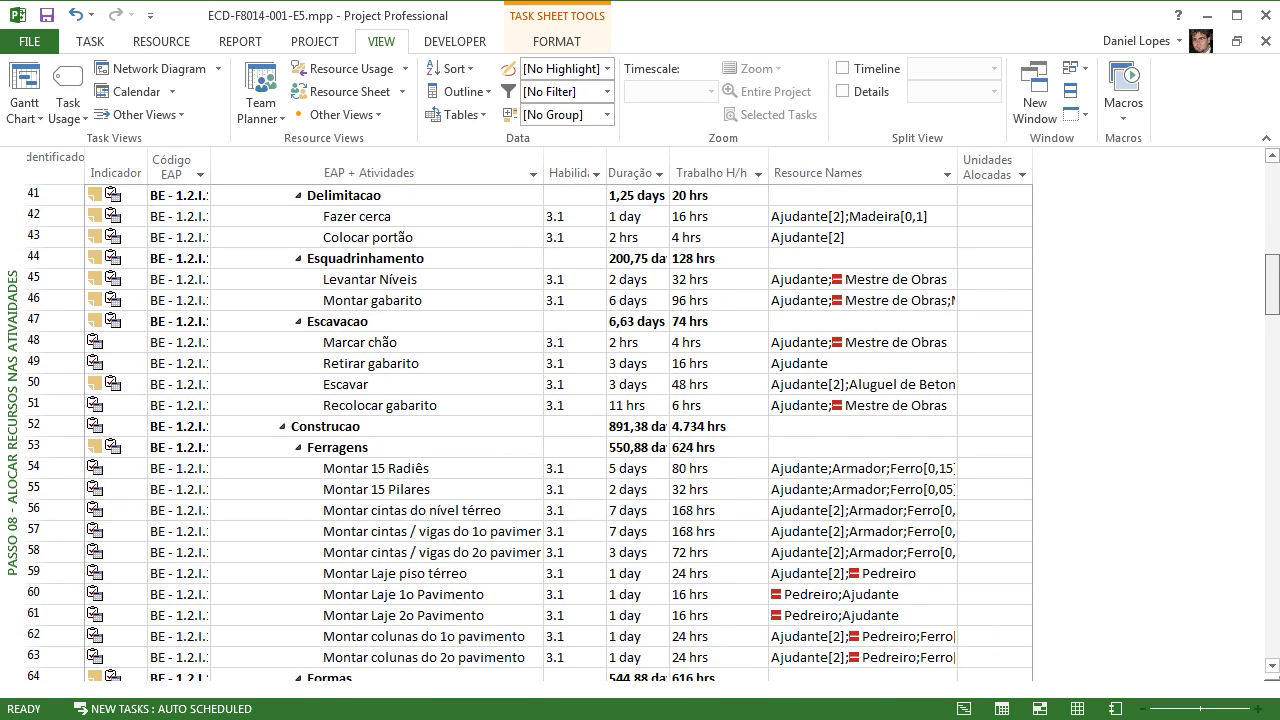
scroll(640, 430, "down", 4)
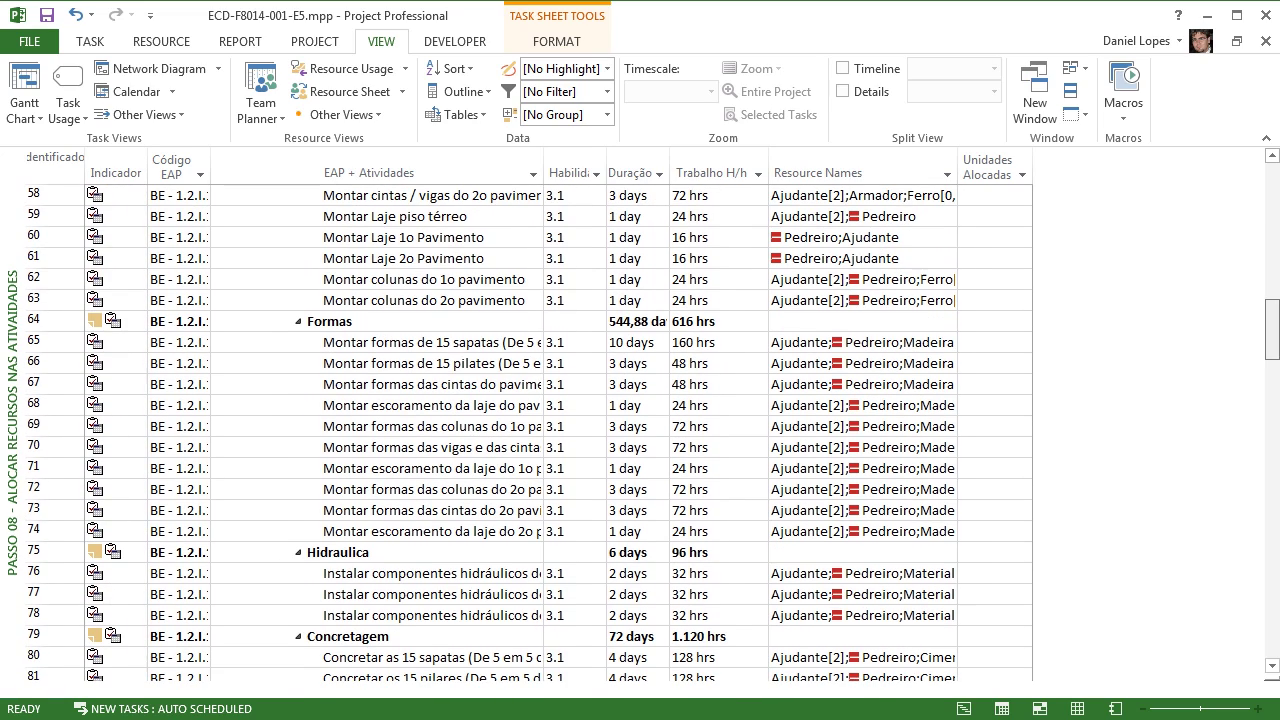
scroll(640, 430, "down", 10)
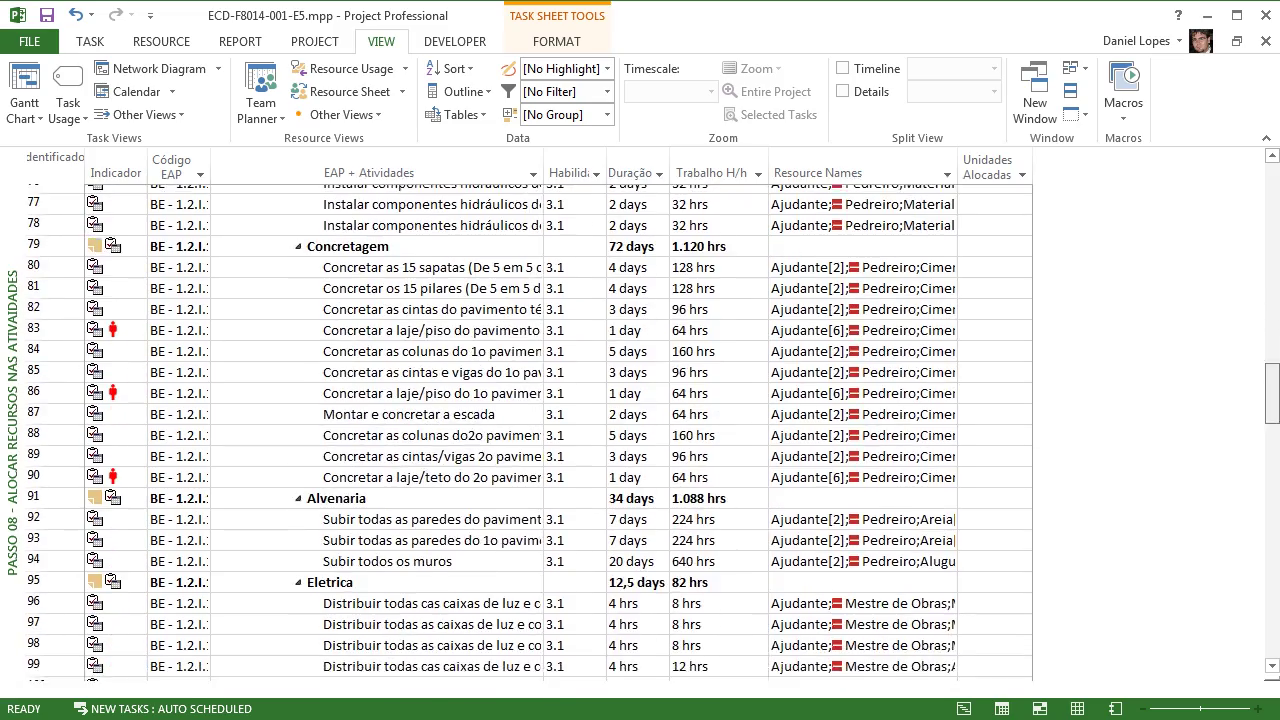
scroll(640, 430, "down", 9)
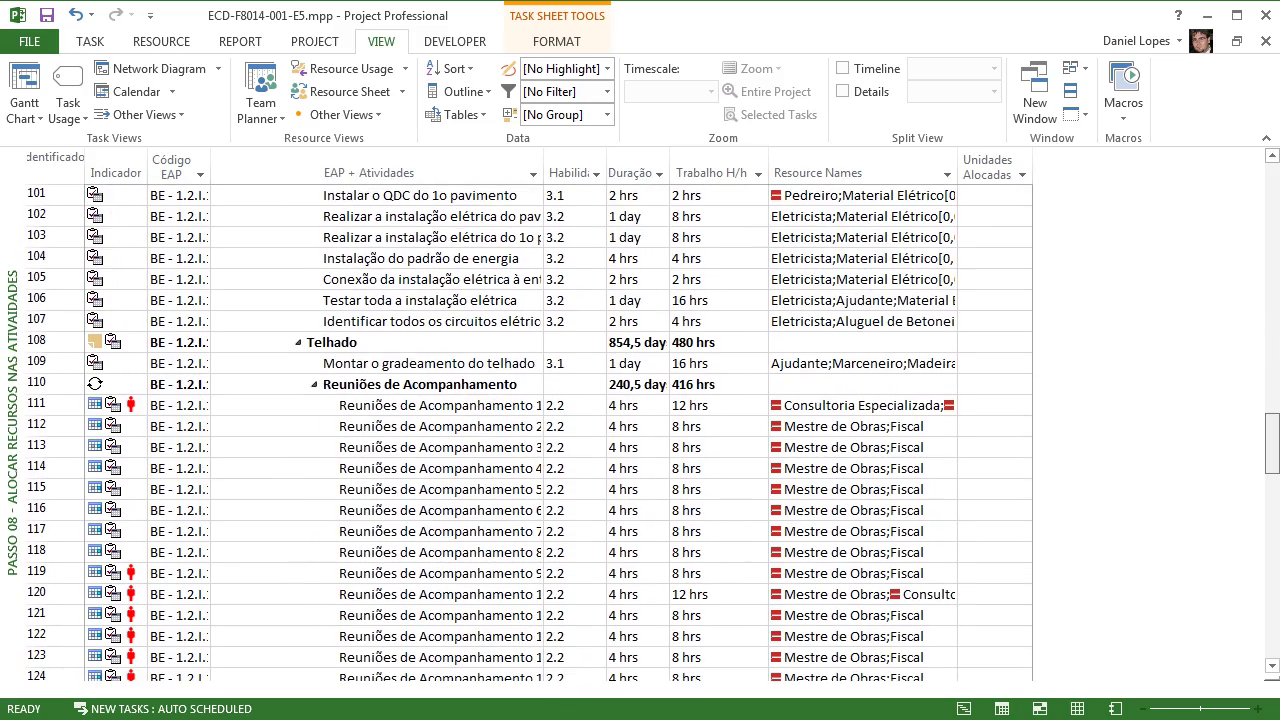
scroll(640, 430, "down", 13)
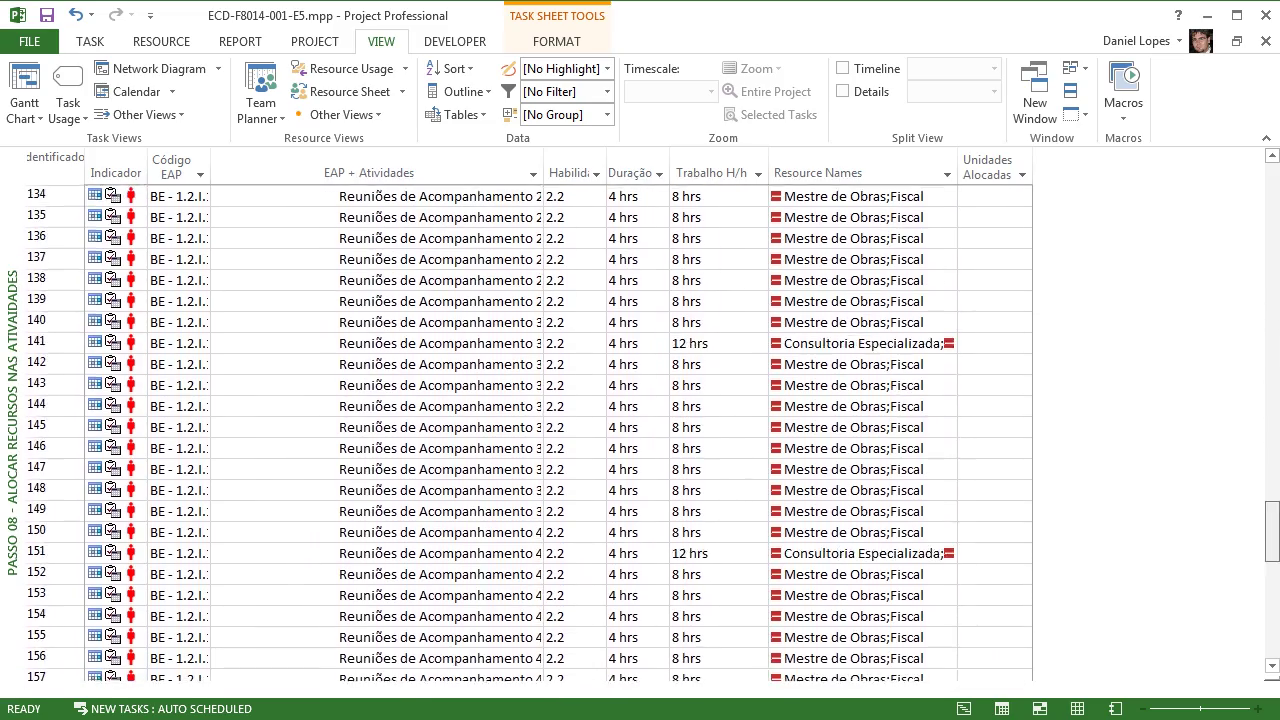
scroll(640, 430, "down", 3)
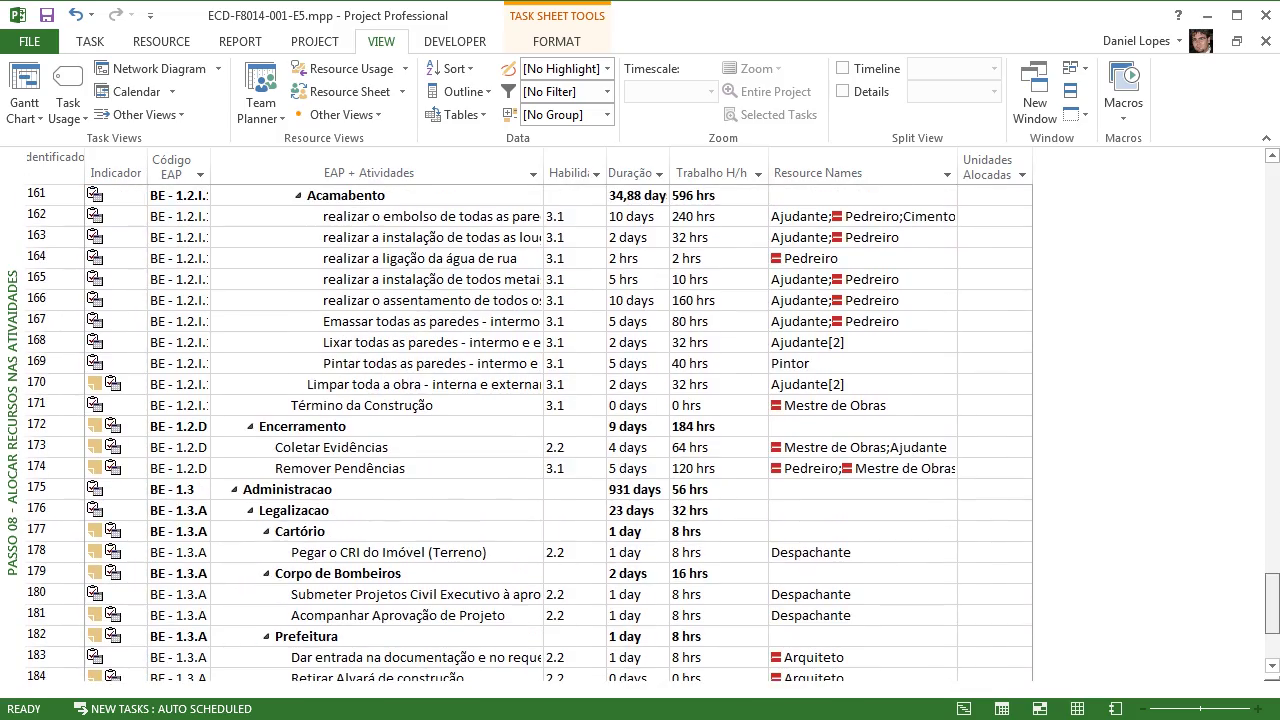
scroll(640, 430, "down", 3)
left_click_drag(1272, 628, 1272, 193)
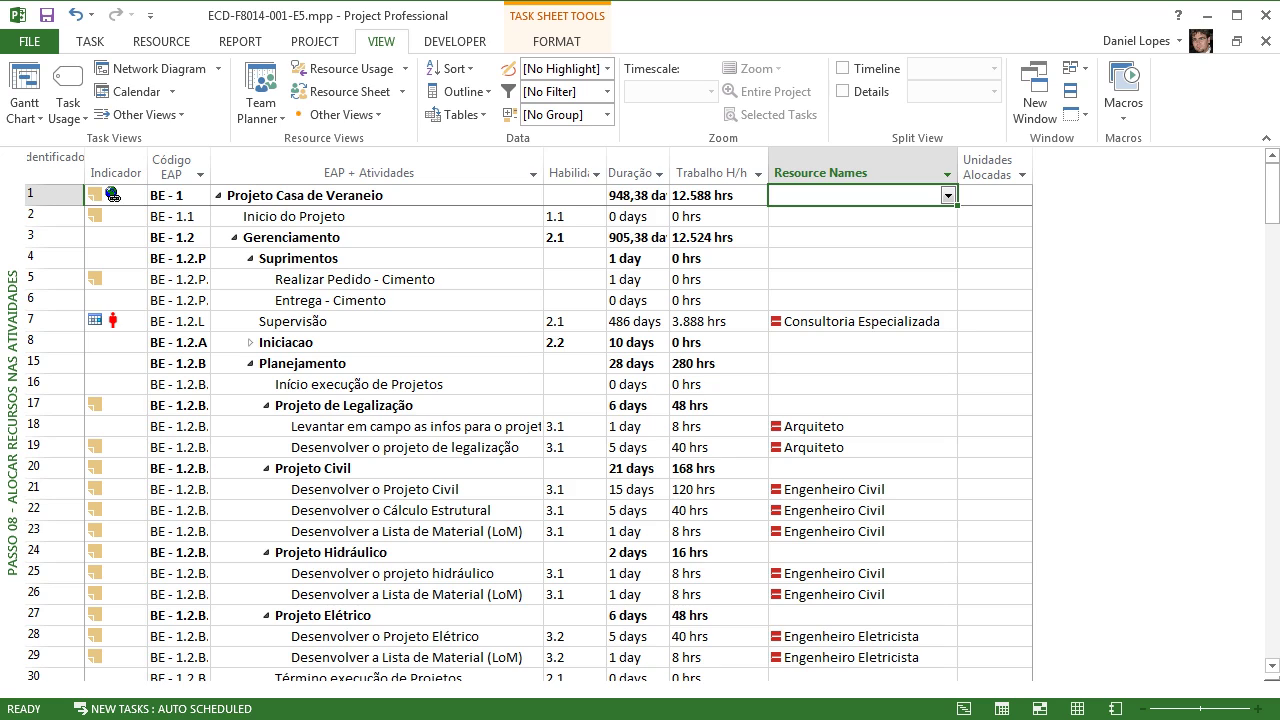
Step: Check the list of resources available for the Supervisão activity in Resource Names and leave it without choosing any
left_click(862, 321)
left_click(948, 321)
type("Marceneiro")
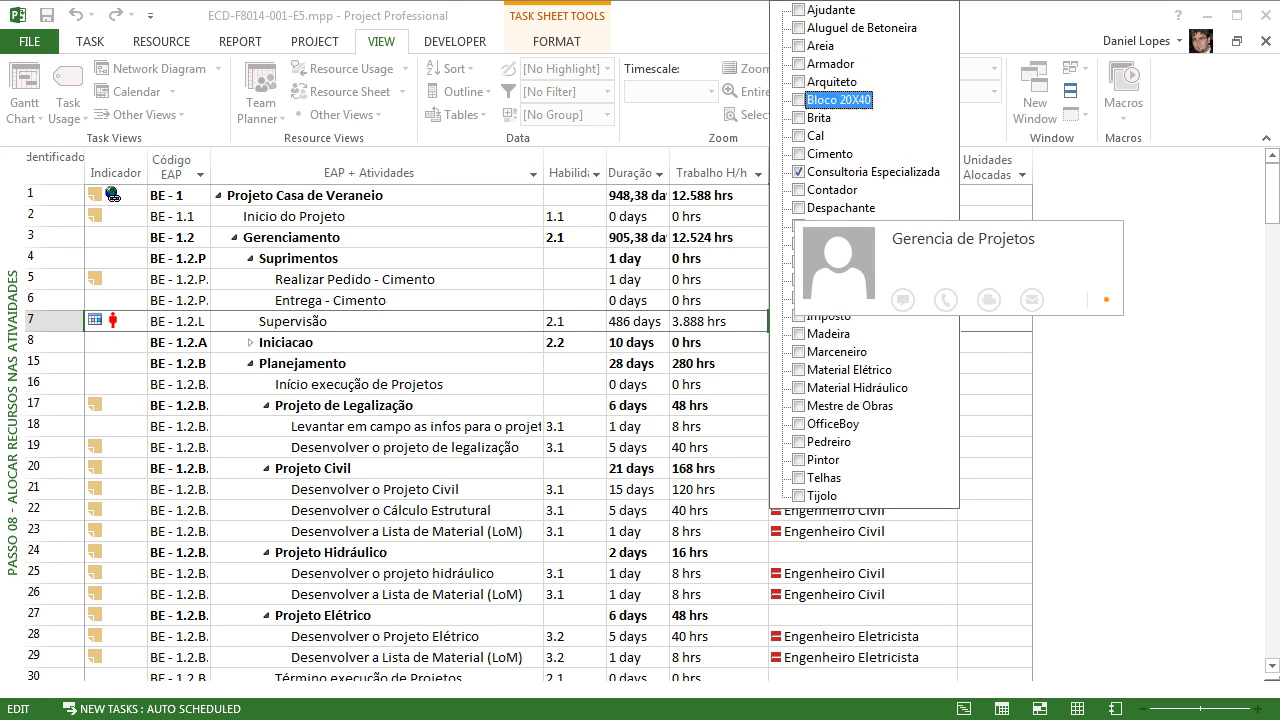
key("Escape")
key("Escape")
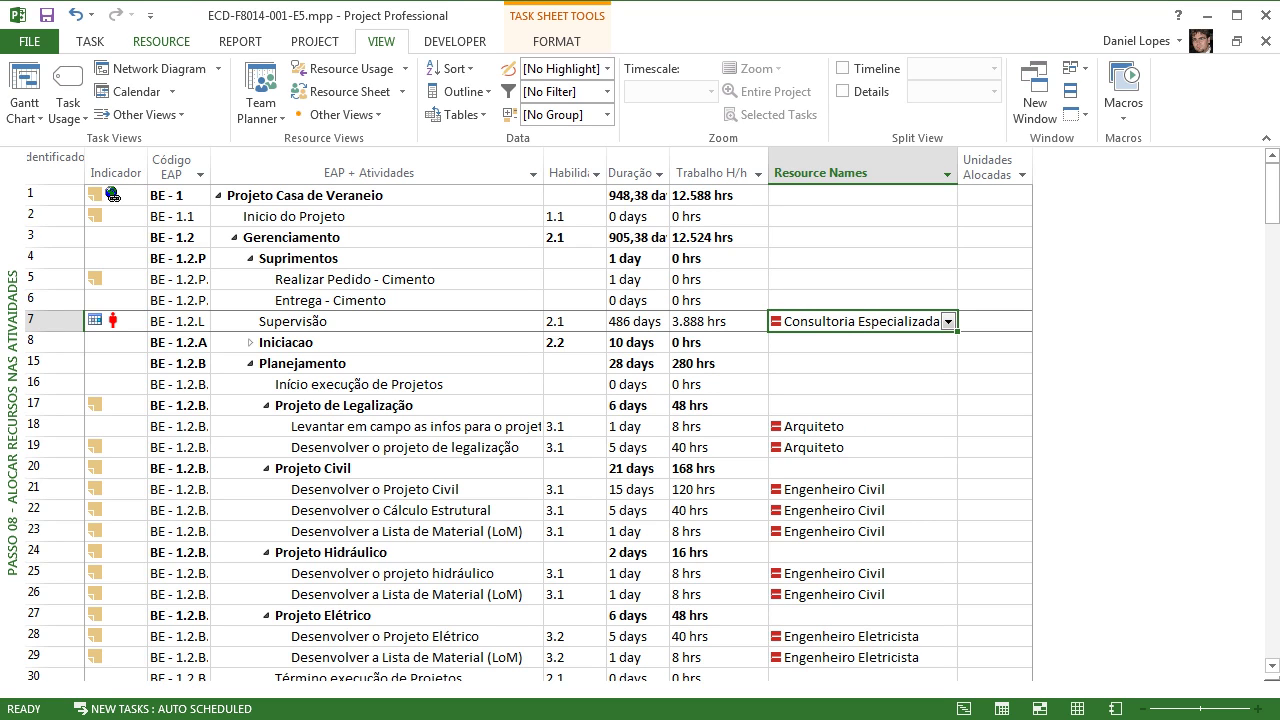
Step: Review Consultoria Especializada's units and the other available resources for the Supervisão activity in Assign Resources, and close the dialog
left_click(161, 41)
left_click(94, 90)
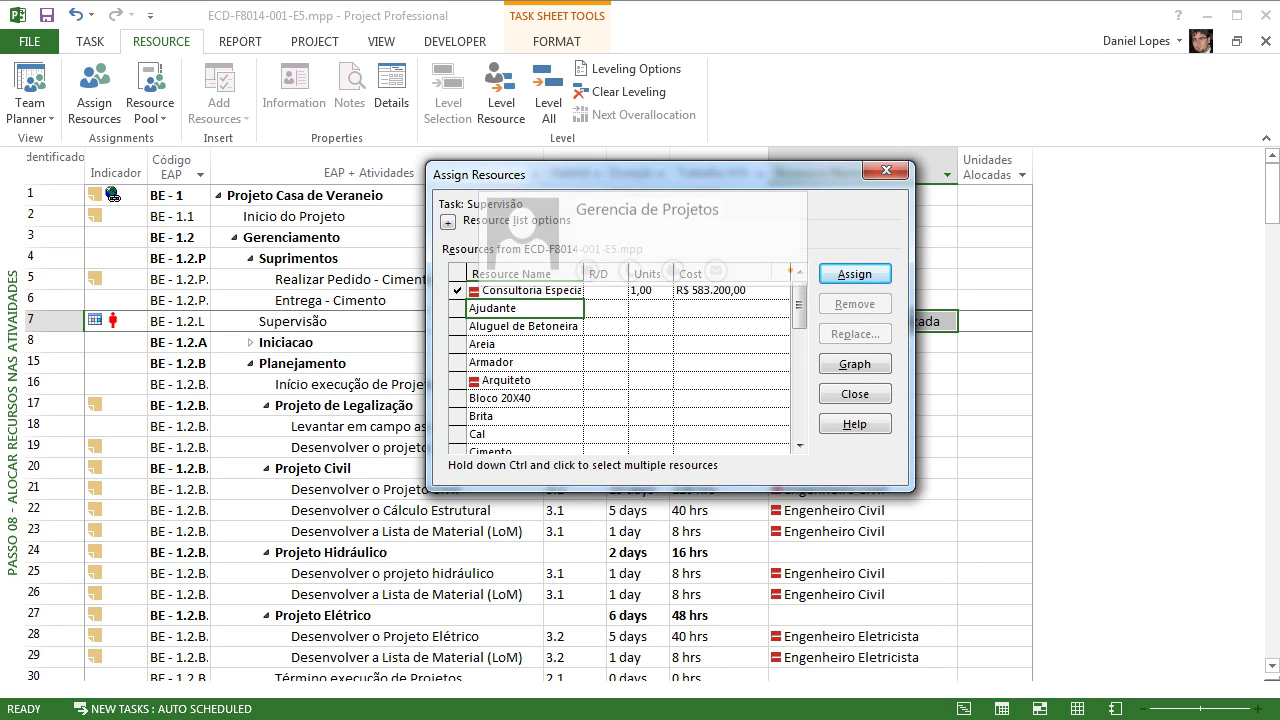
left_click(528, 291)
left_click(645, 398)
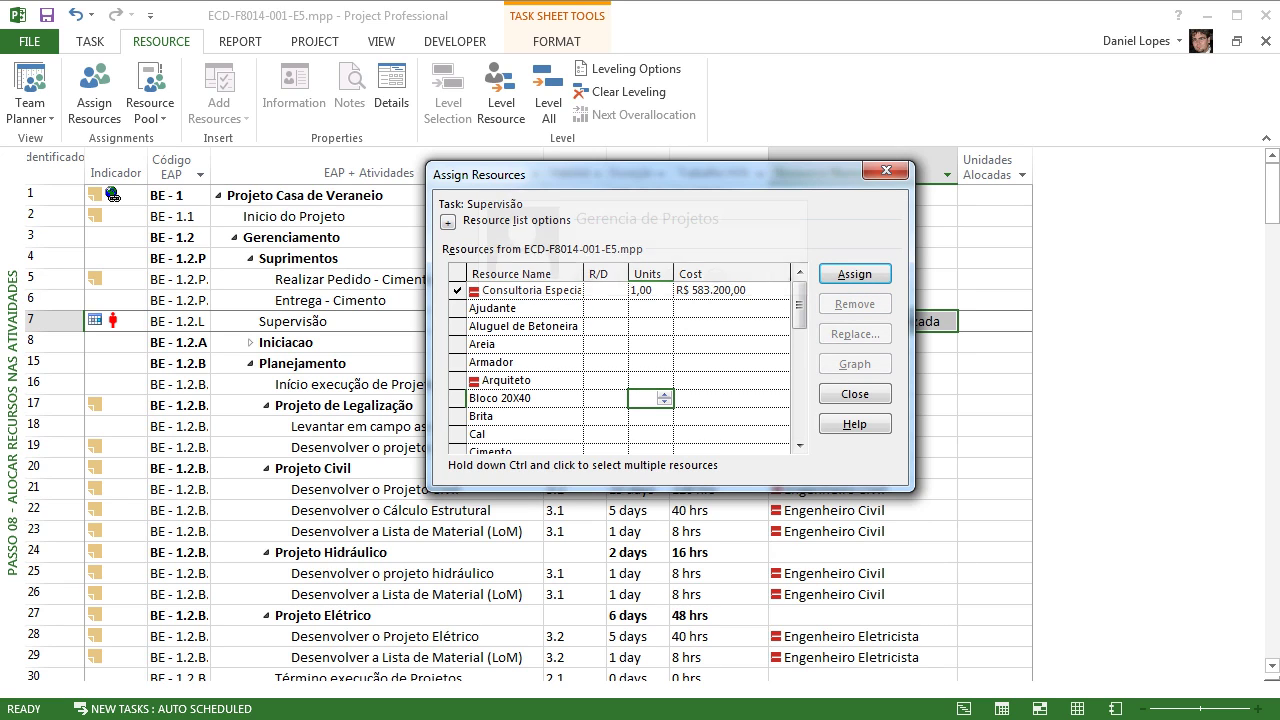
left_click(528, 291)
left_click(645, 344)
left_click(643, 291)
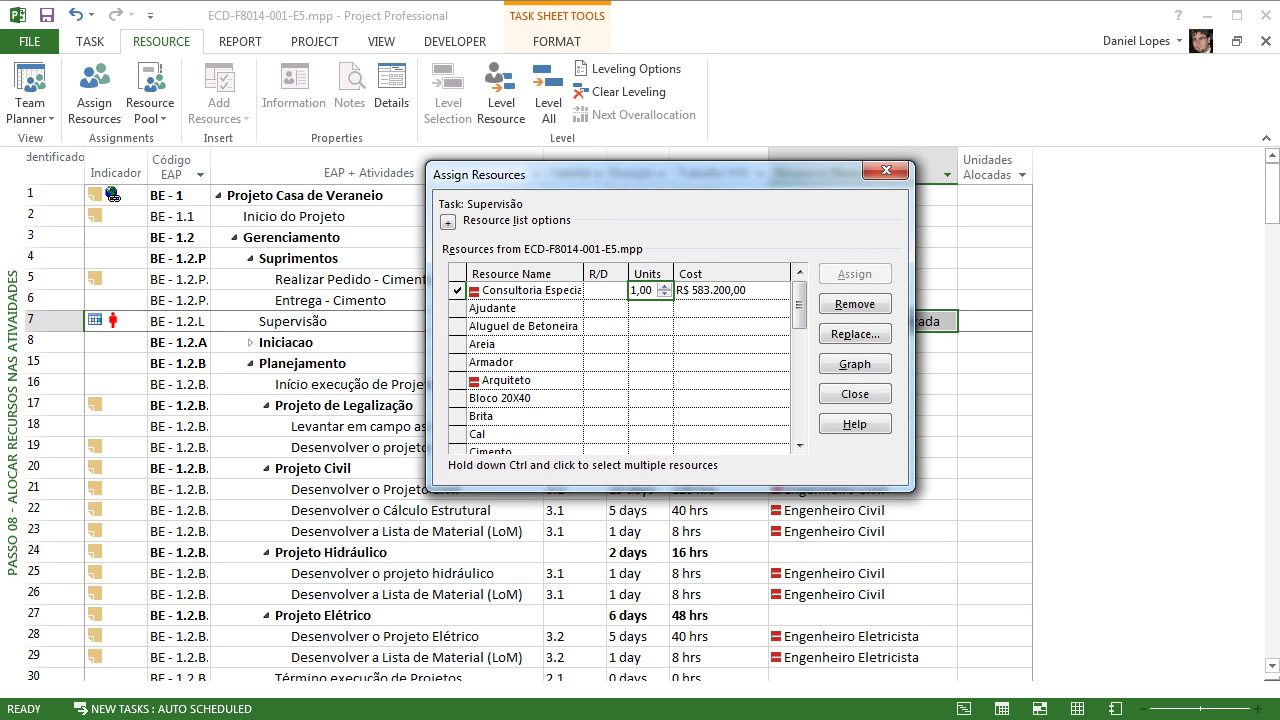
left_click_drag(480, 174, 438, 280)
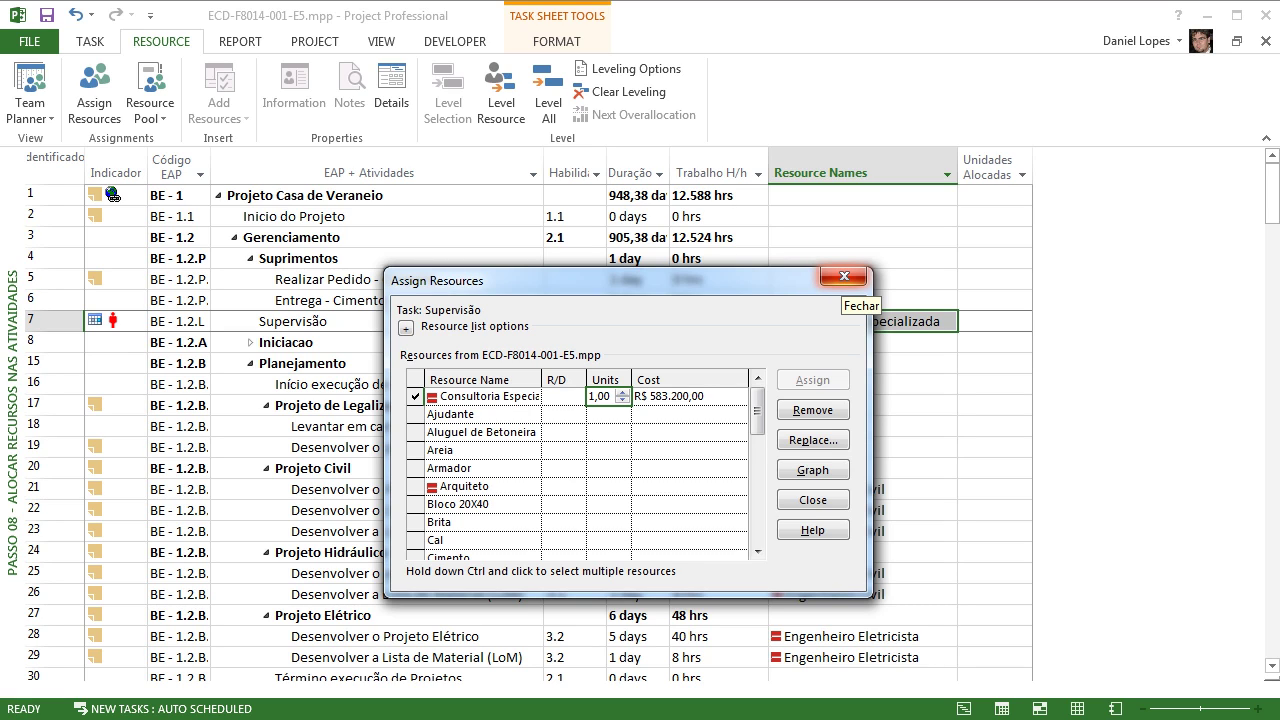
scroll(757, 470, "down", 7)
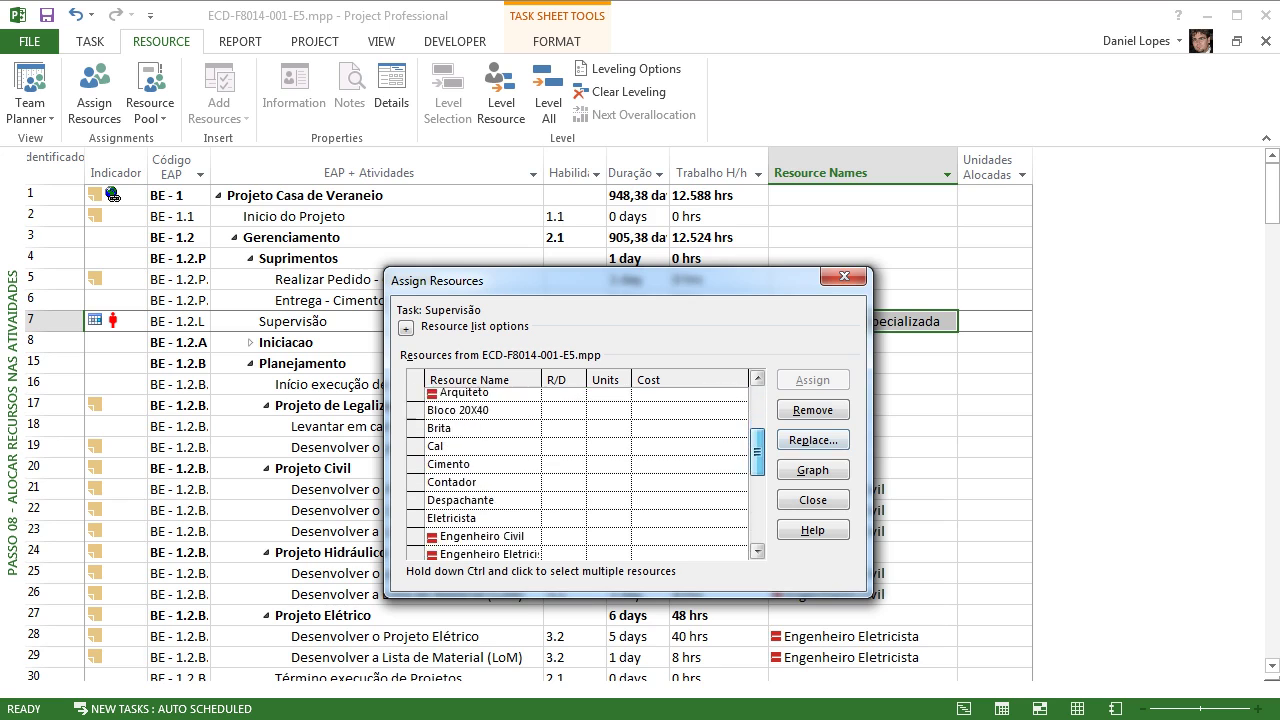
left_click(846, 277)
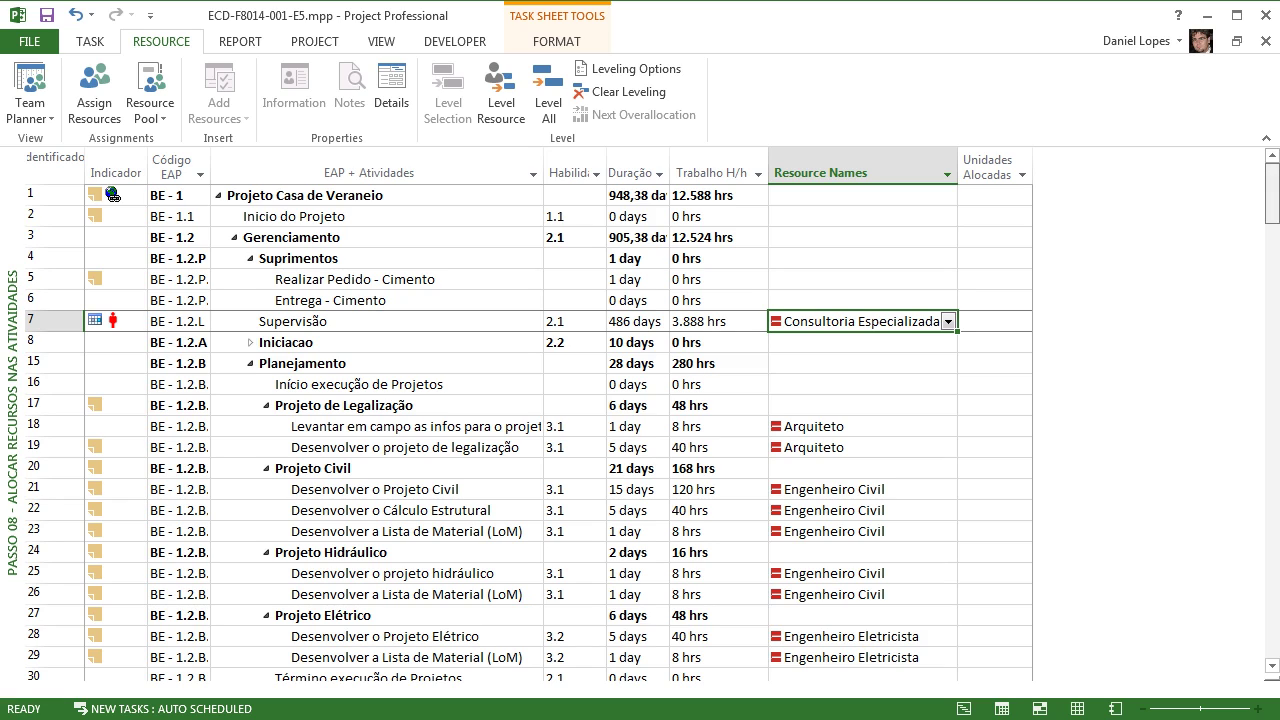
Step: Inspect the units of Aluguel de Betoneira assigned to the Escavar activity in Assign Resources, and close the dialog
scroll(528, 430, "down", 1)
scroll(528, 430, "down", 8)
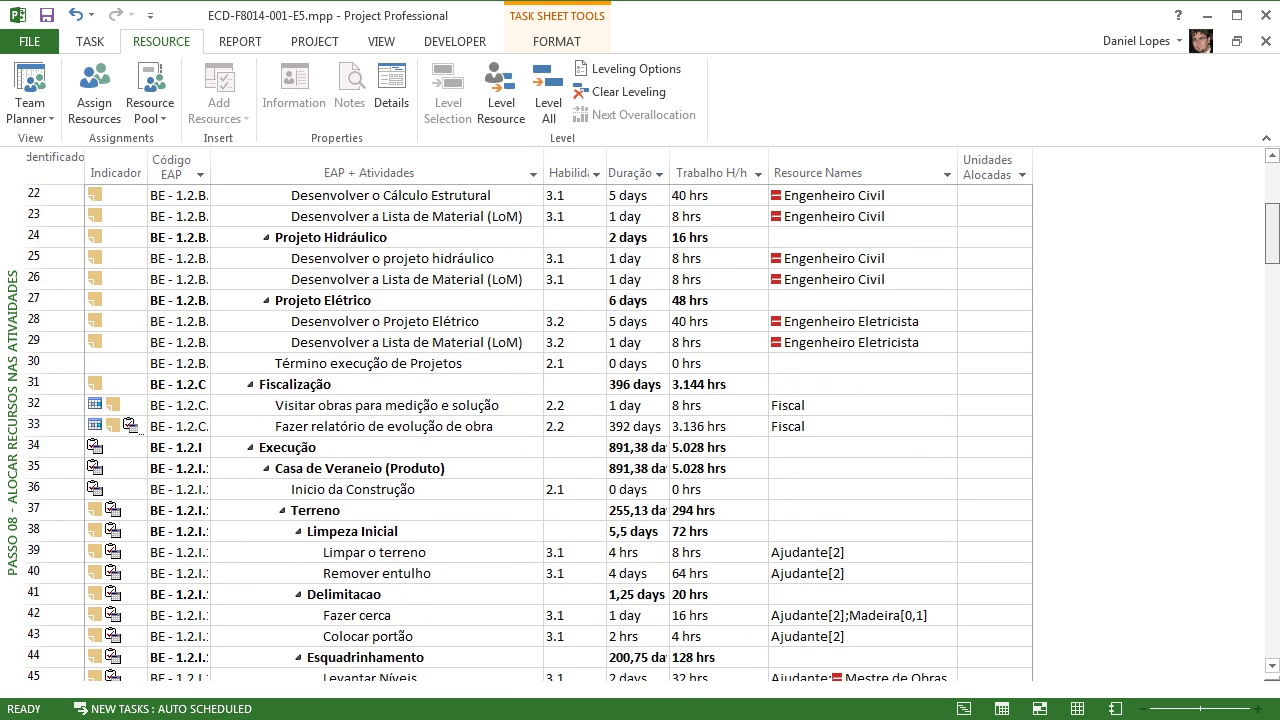
scroll(528, 430, "down", 3)
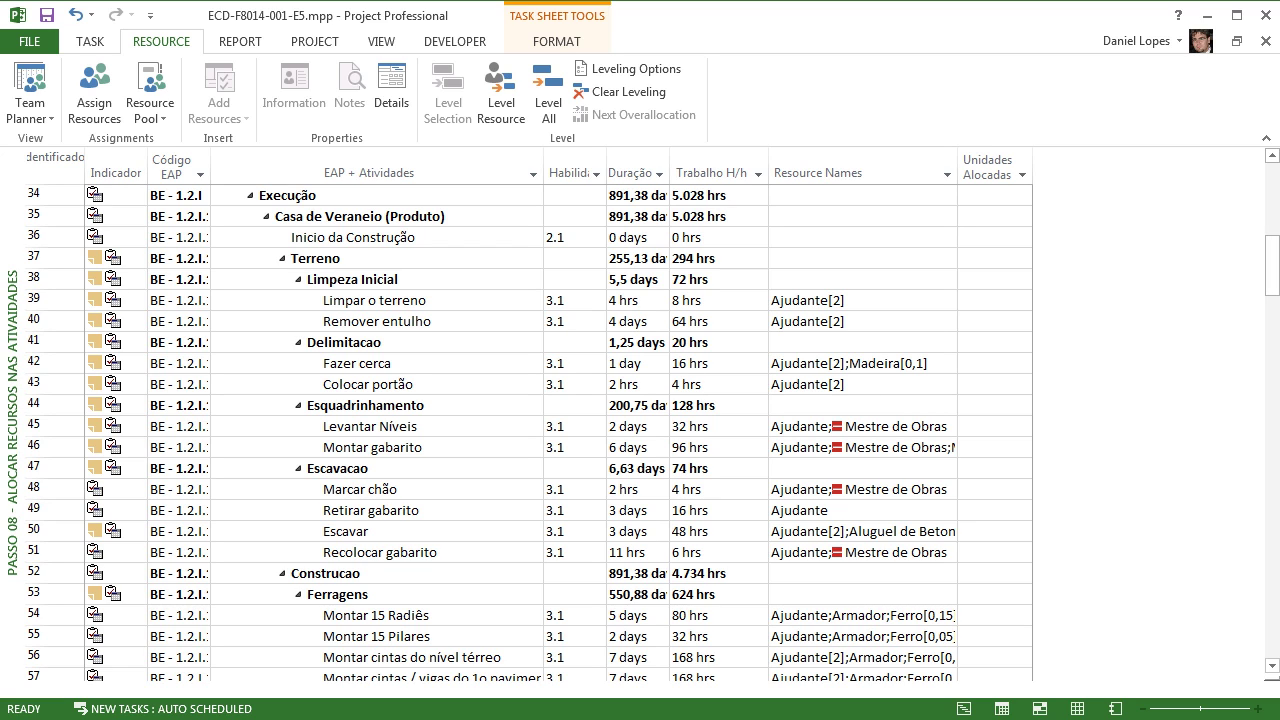
left_click(862, 532)
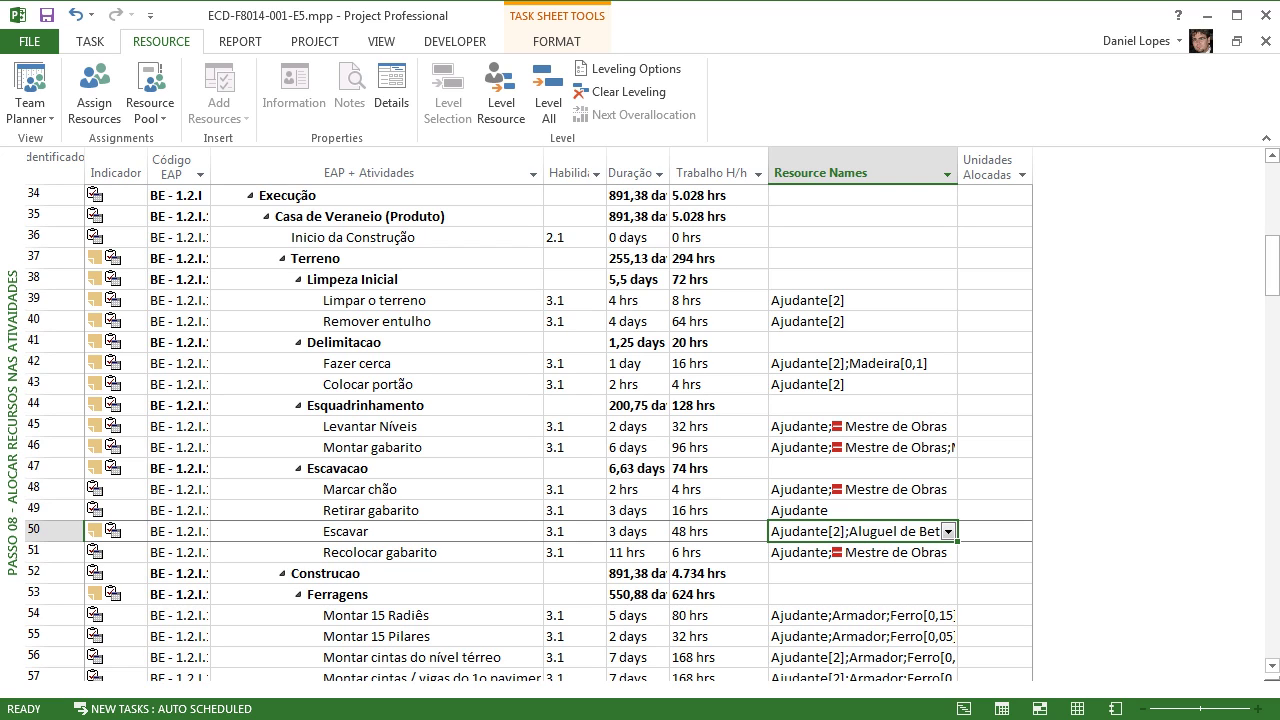
left_click(94, 95)
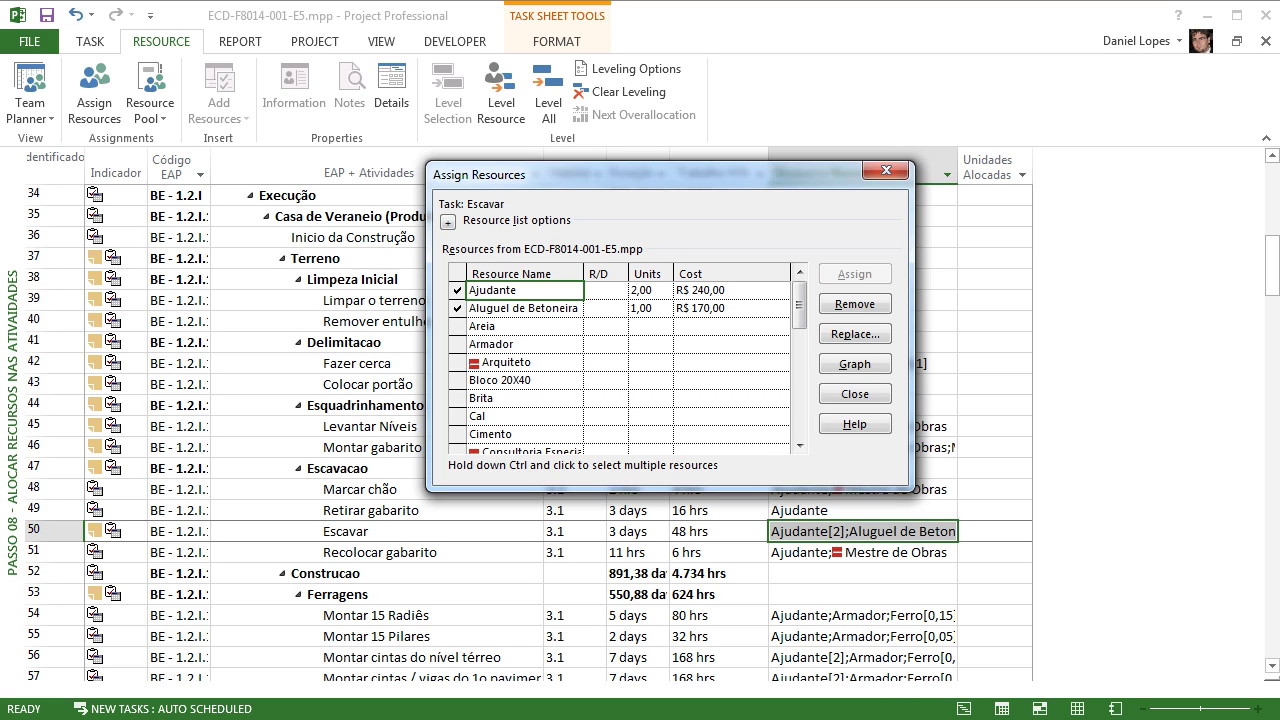
left_click(654, 310)
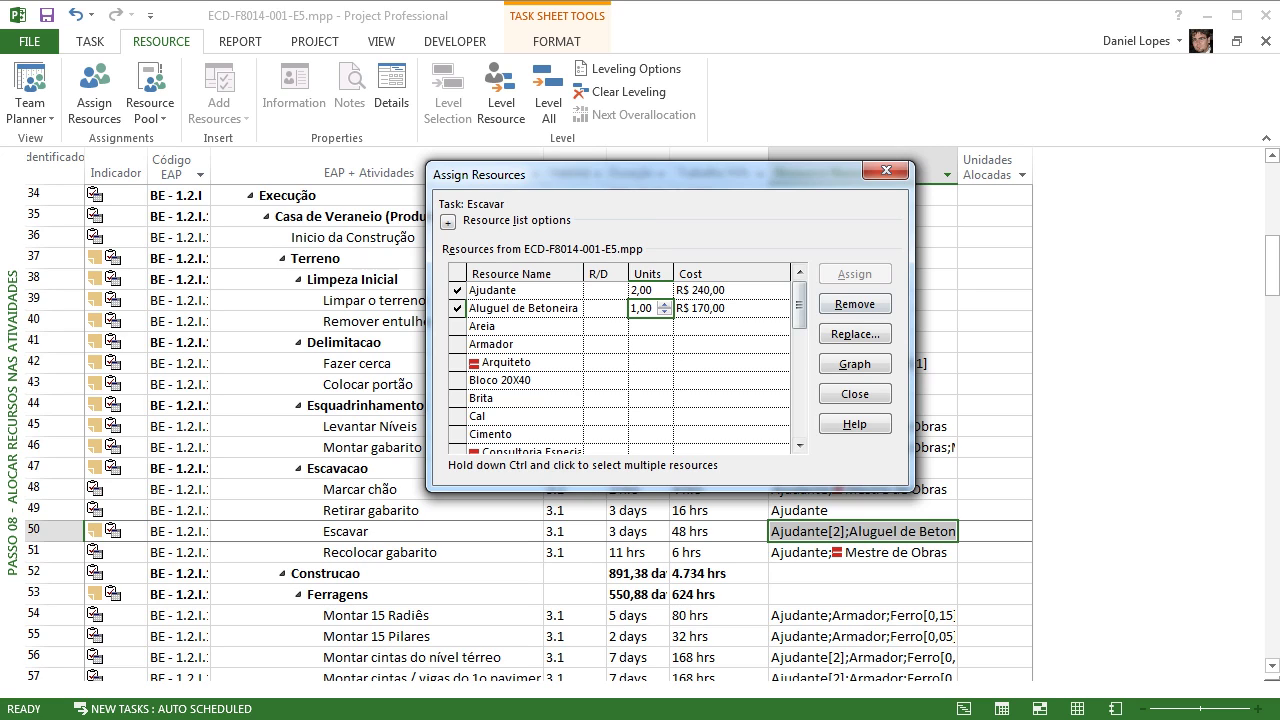
left_click(886, 170)
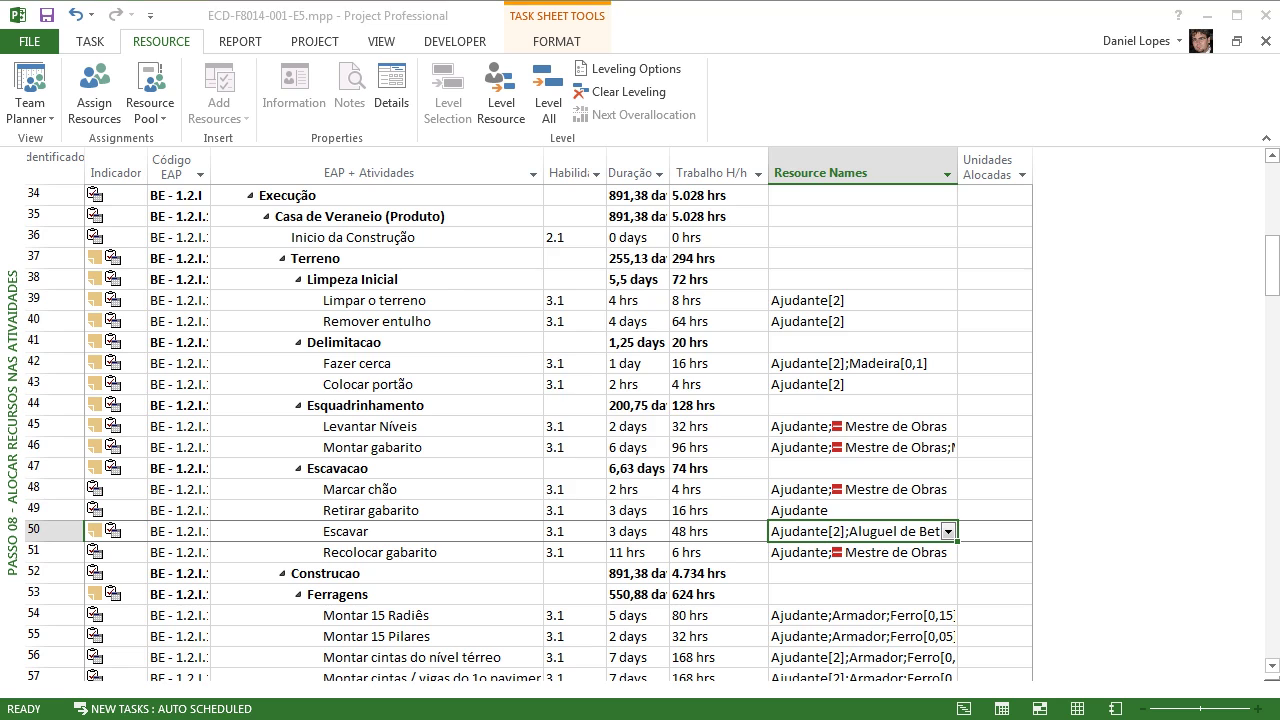
Step: Open E5P-Pool de Recursos.mpp read-only and examine the resource type and standard cost of Aluguel de Betoneira
key("Return")
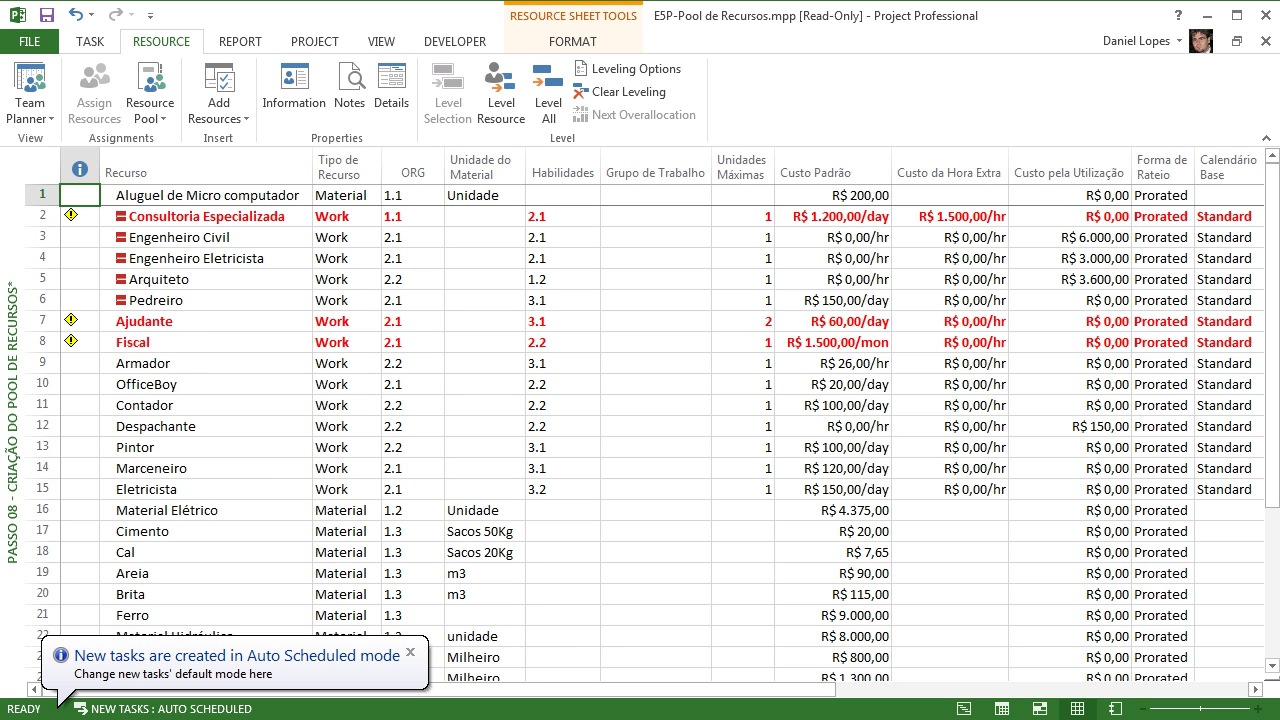
left_click(206, 427)
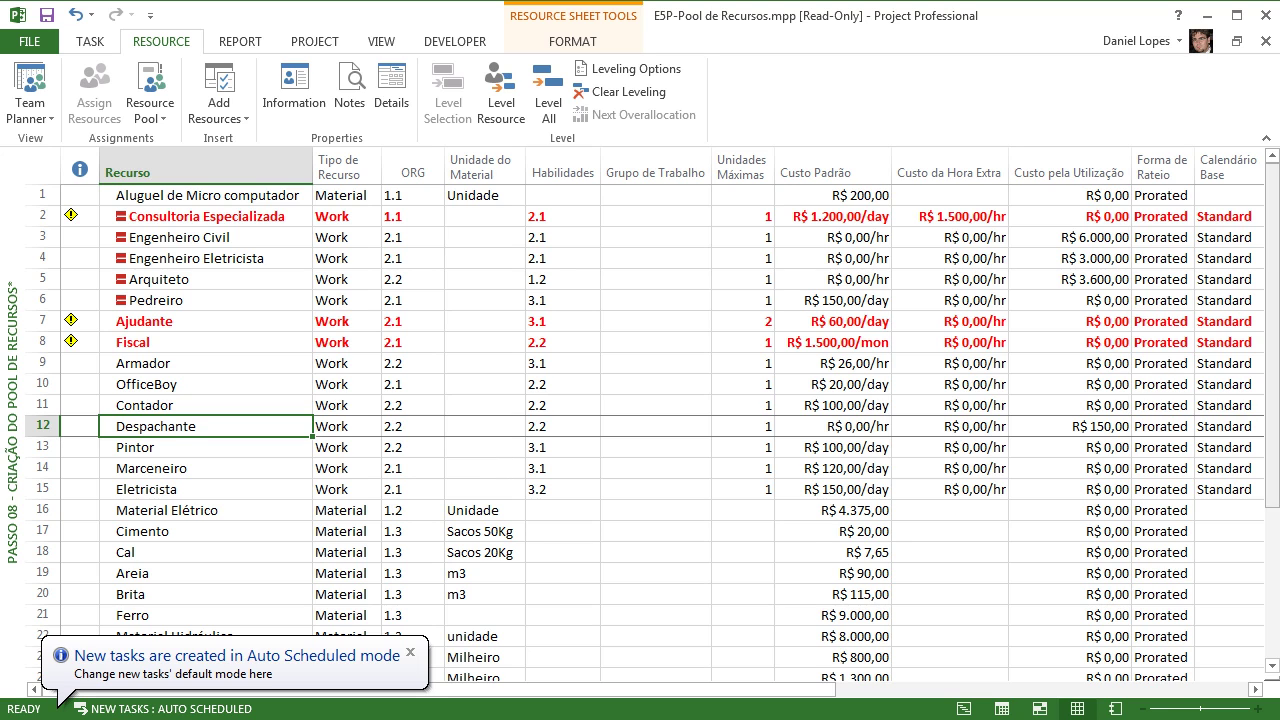
scroll(650, 420, "down", 3)
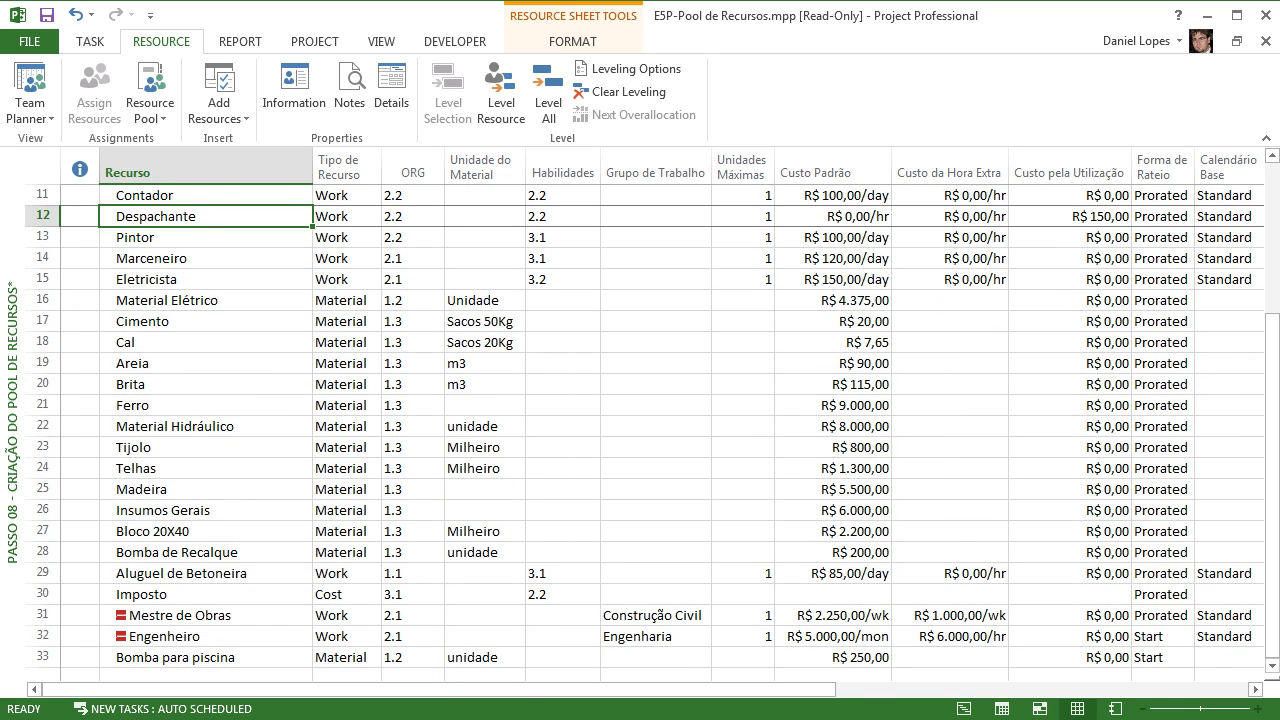
left_click(182, 573)
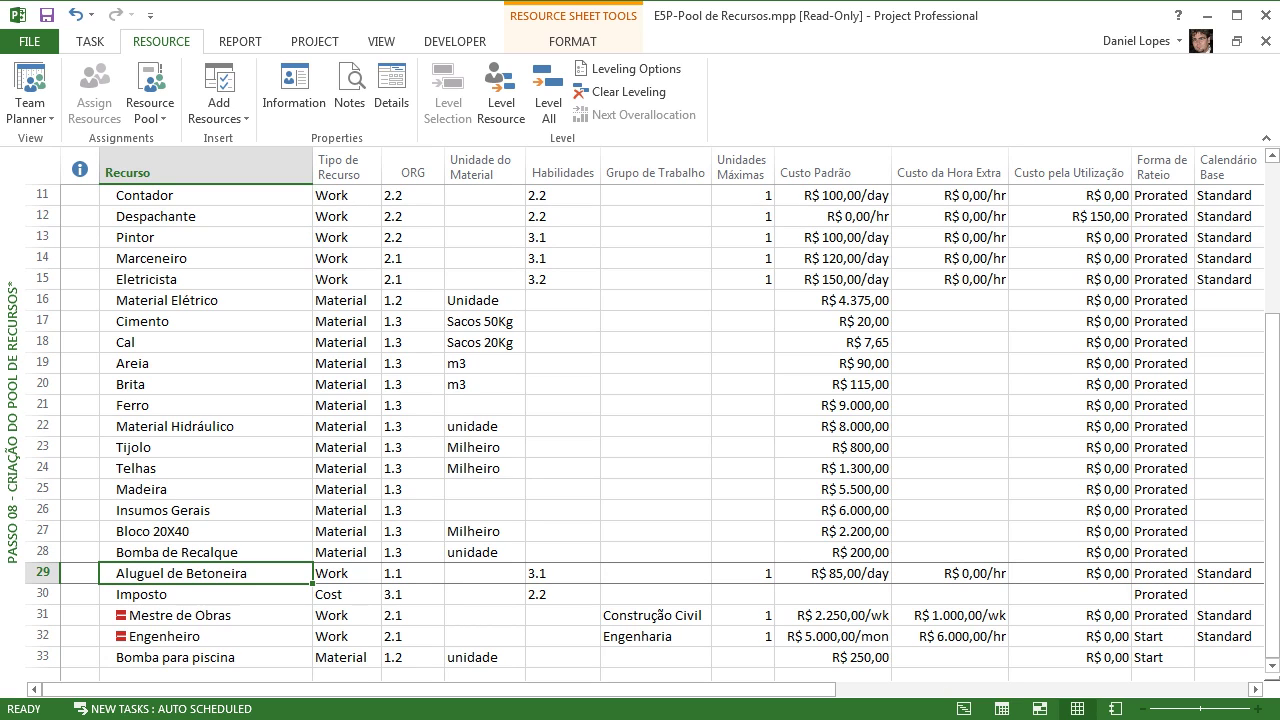
left_click(342, 573)
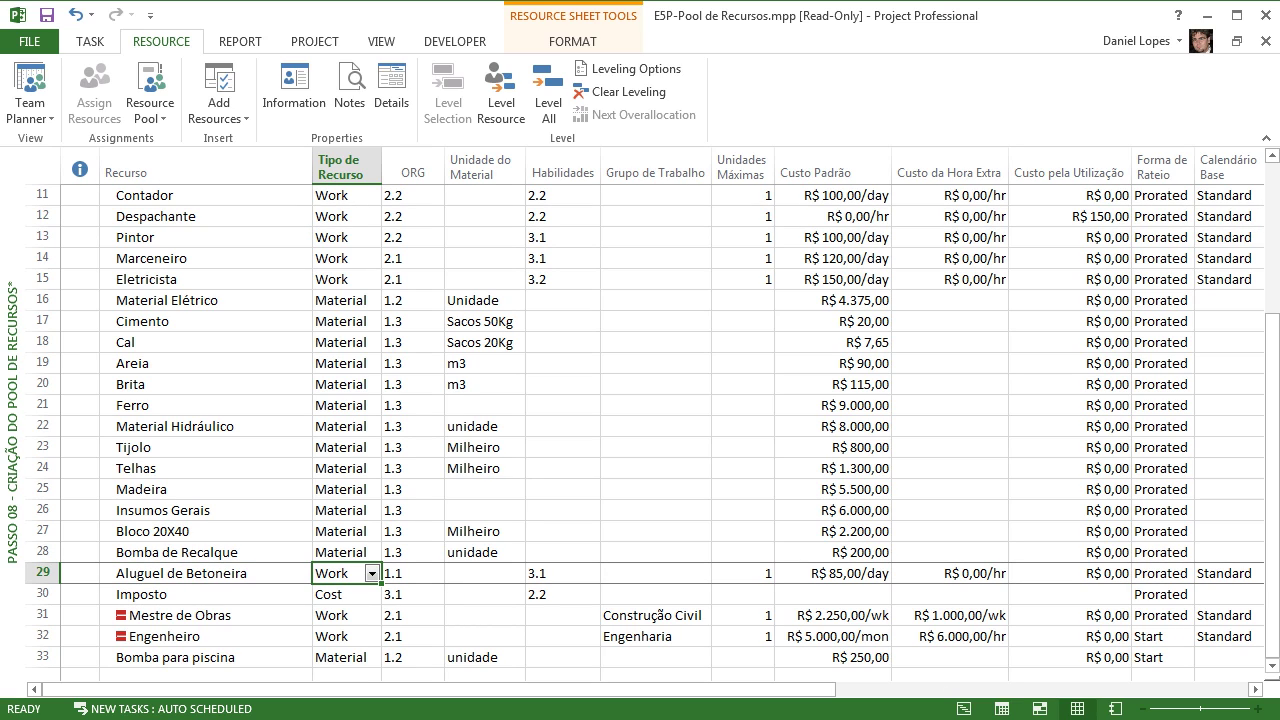
left_click(833, 573)
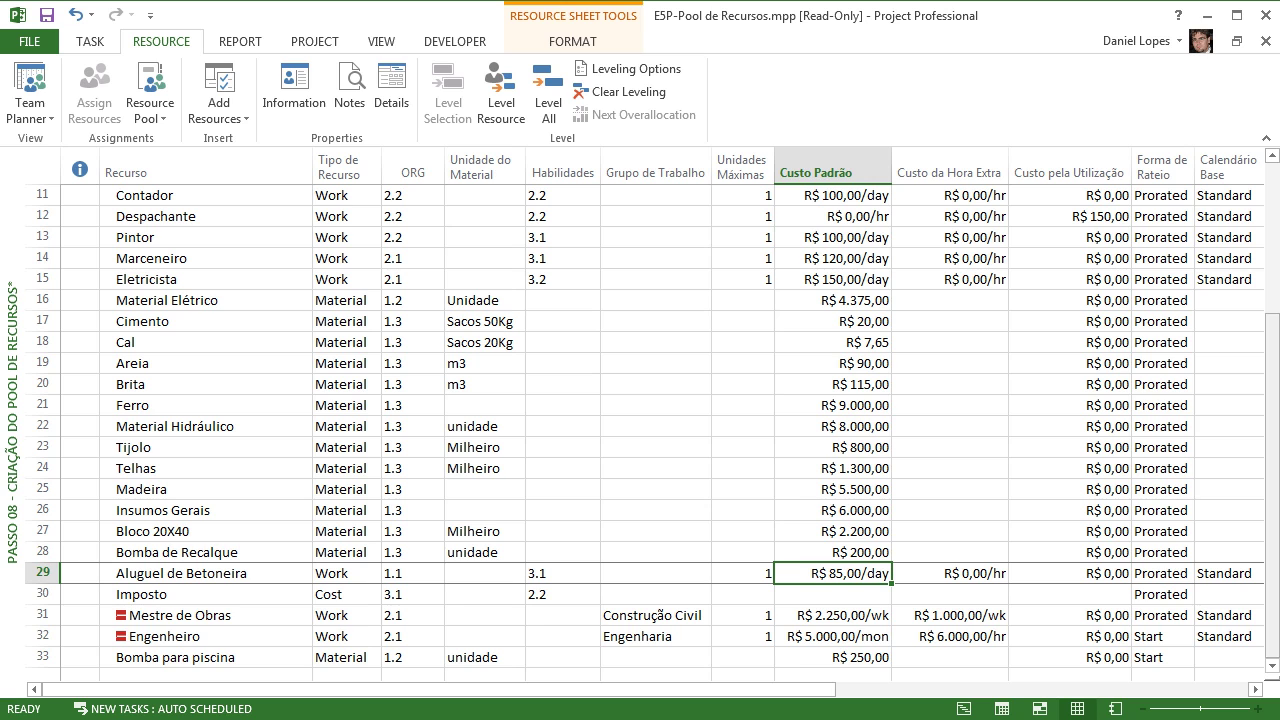
Step: Look over the complete resource list in the pool, including Aluguel de Betoneira and Consultoria Especializada, and close the pool file
left_click_drag(1272, 450, 1272, 298)
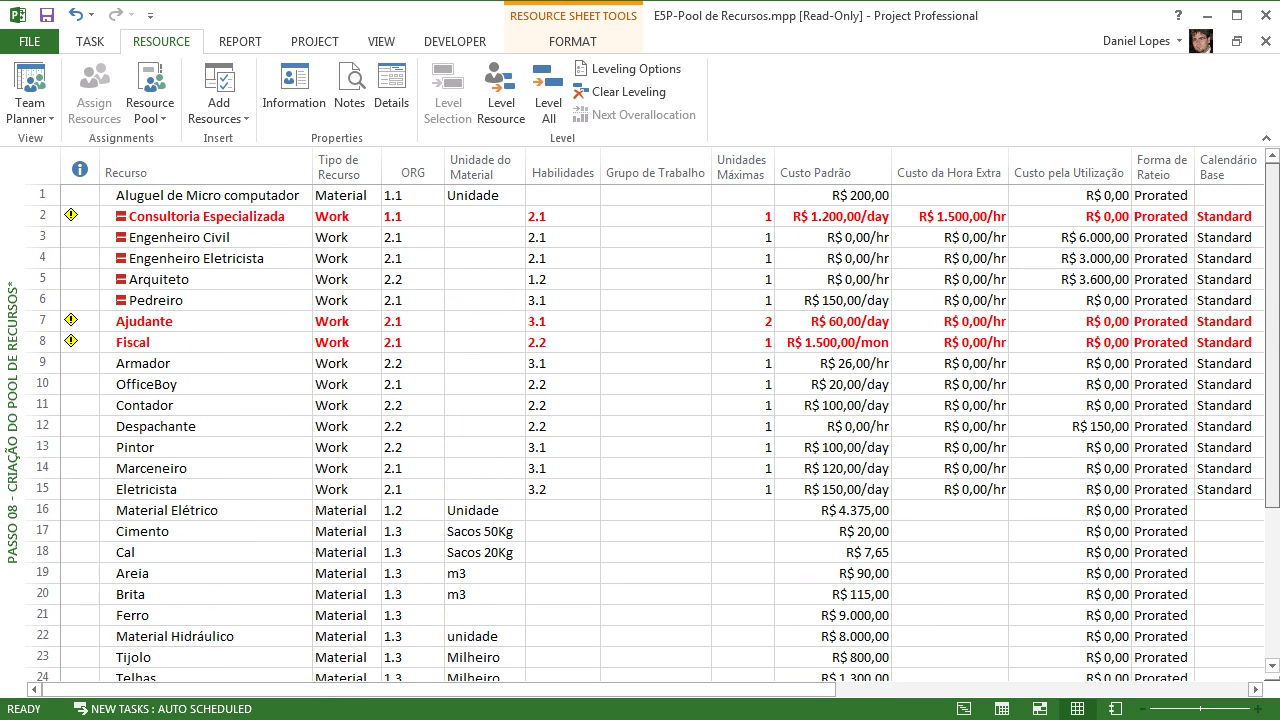
scroll(645, 430, "down", 4)
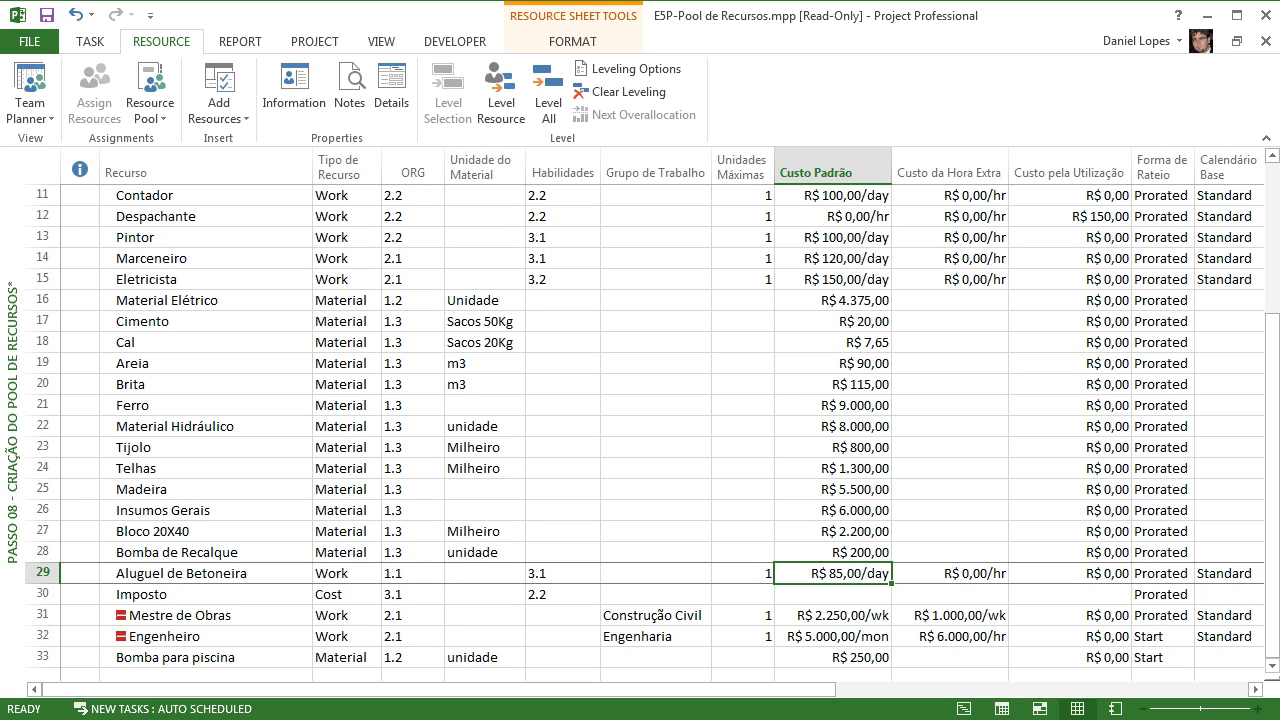
left_click(182, 574)
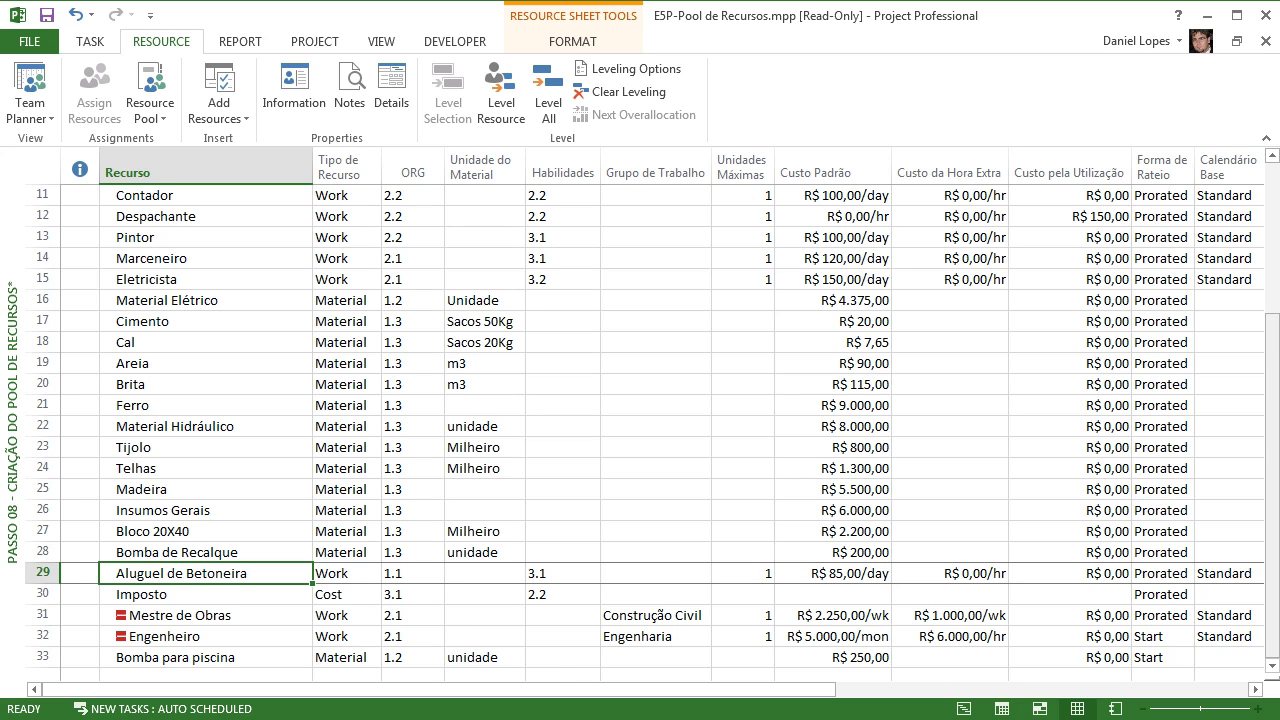
mouse_move(1272, 485)
left_mouse_down()
mouse_move(1272, 335)
mouse_move(1272, 485)
left_mouse_up()
left_click_drag(1272, 485, 1272, 335)
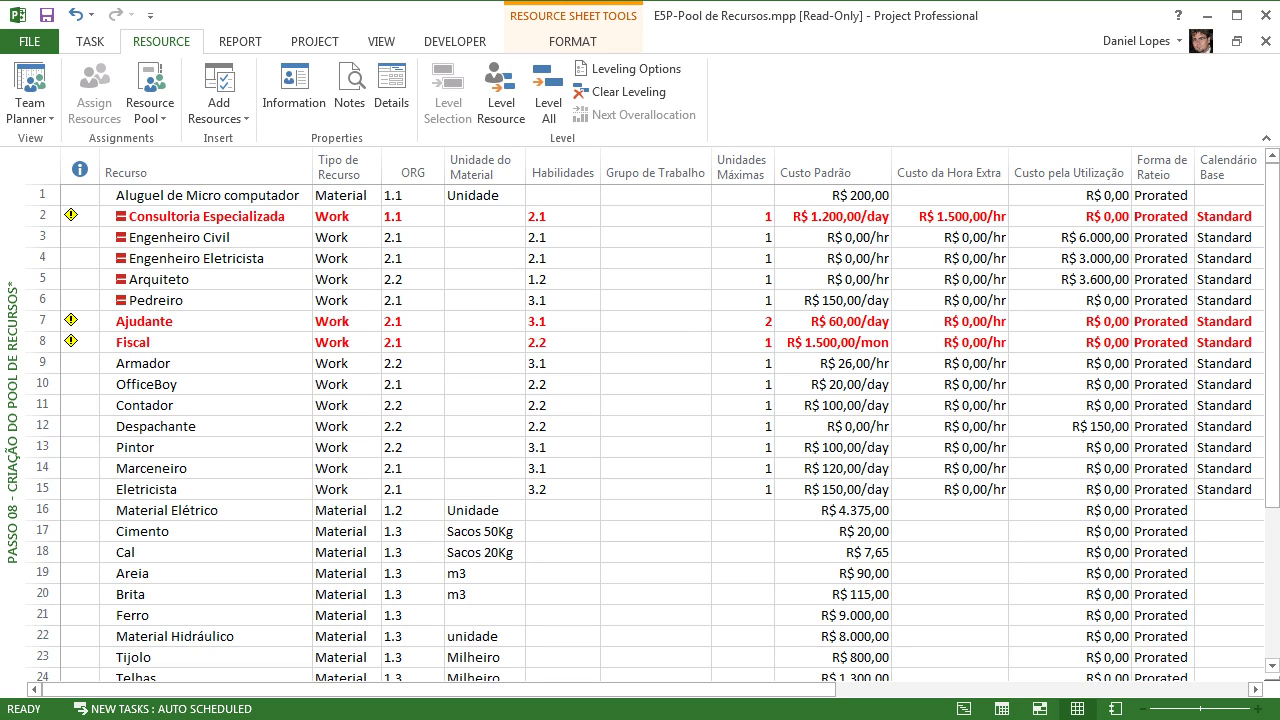
mouse_move(121, 216)
left_click(1266, 41)
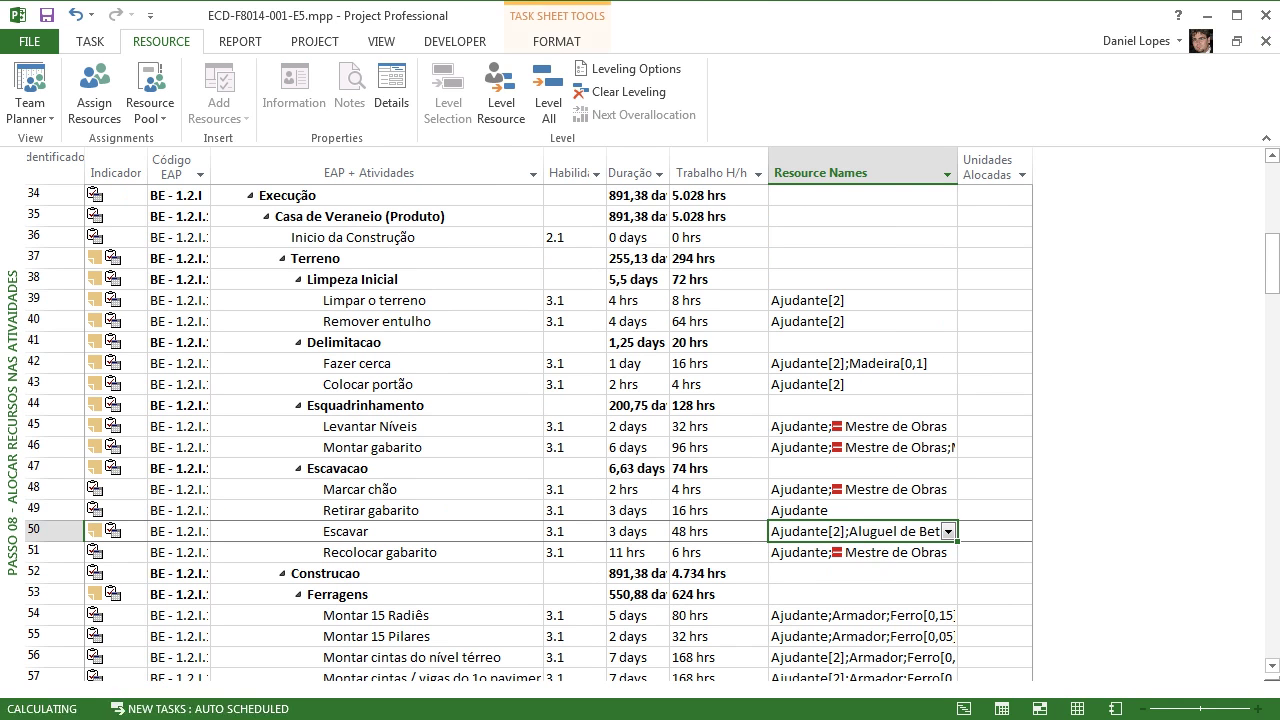
Step: Review the complete list of available resources for the Supervisão activity in Assign Resources, and close the dialog
left_click_drag(1272, 262, 1272, 204)
left_click(862, 237)
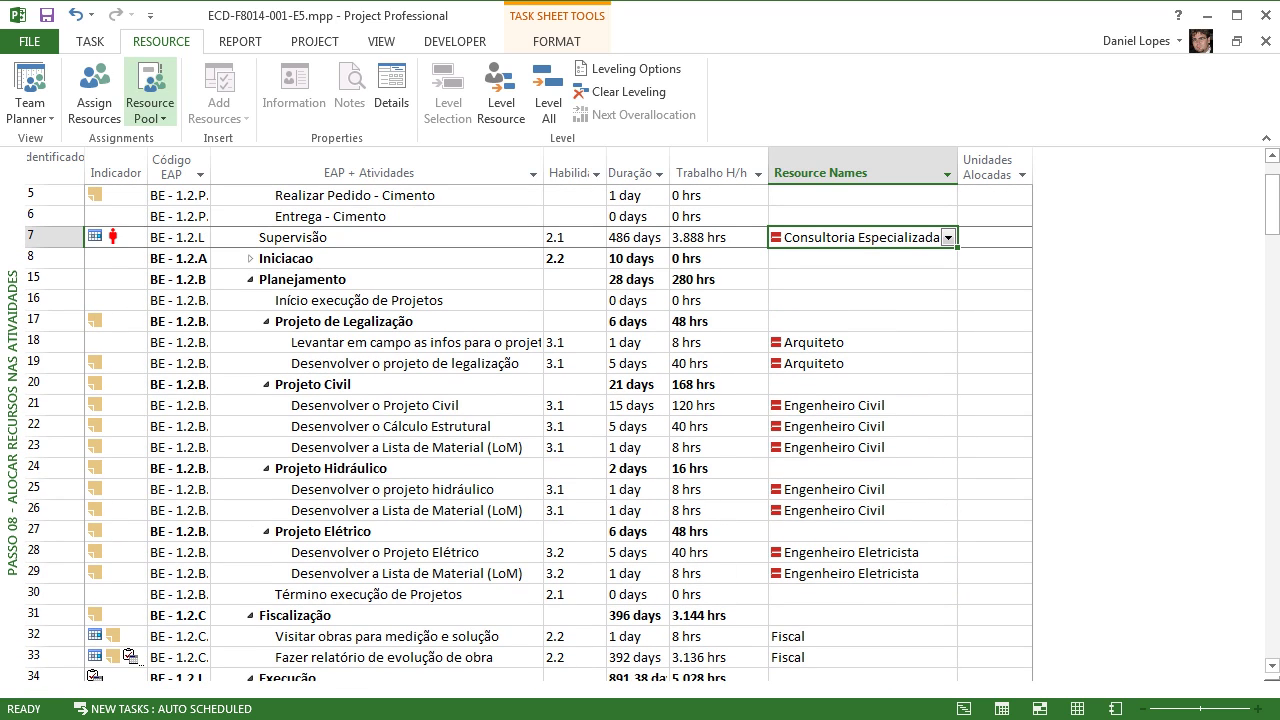
left_click(95, 95)
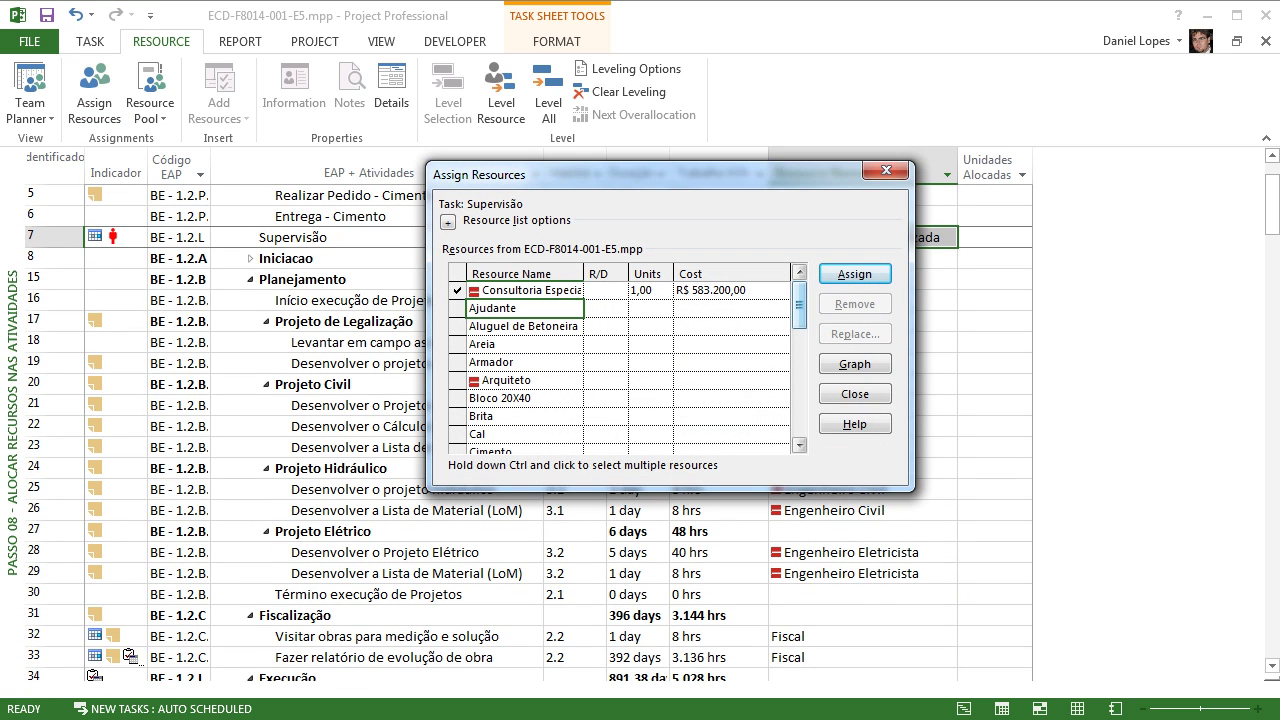
scroll(620, 360, "down", 8)
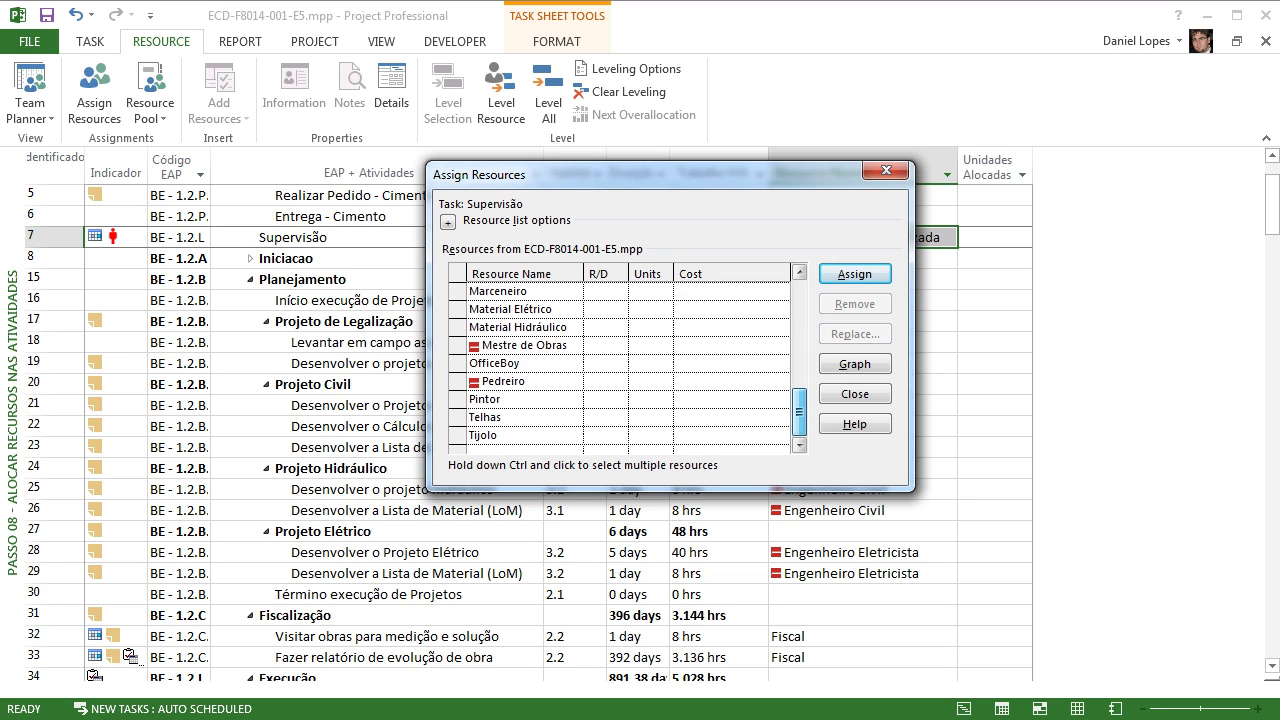
scroll(620, 368, "up", 8)
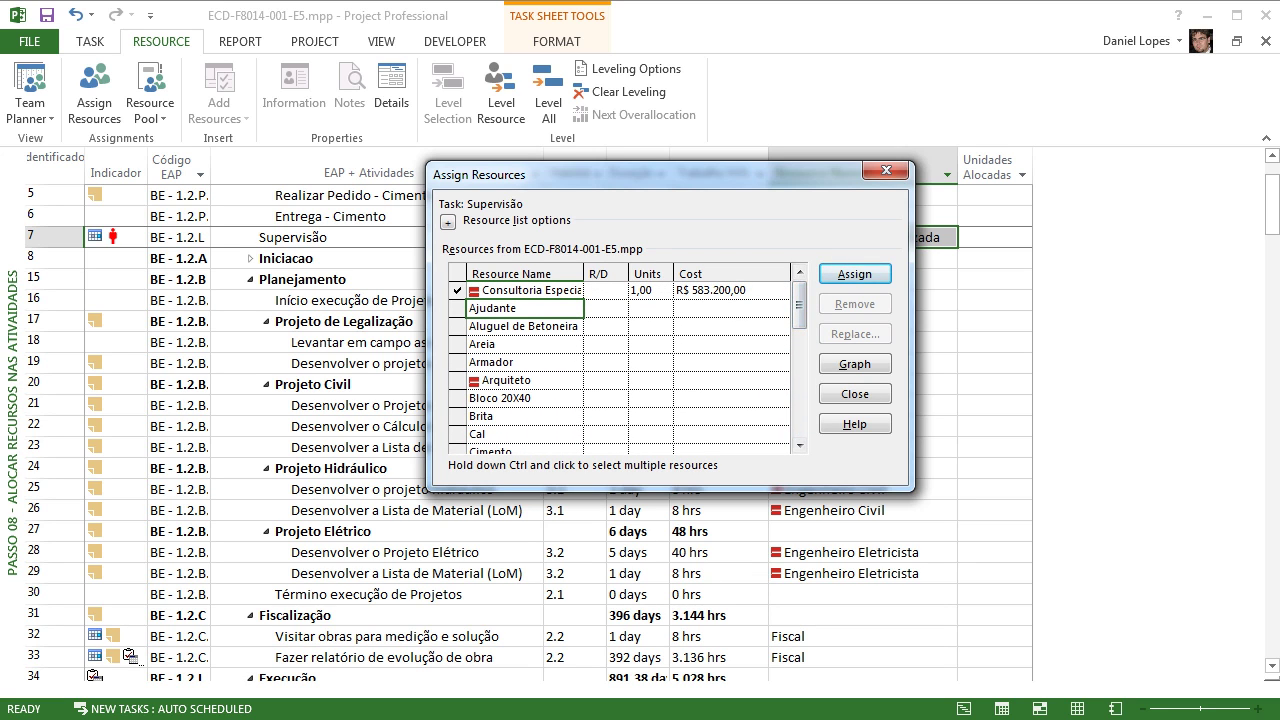
scroll(620, 365, "down", 4)
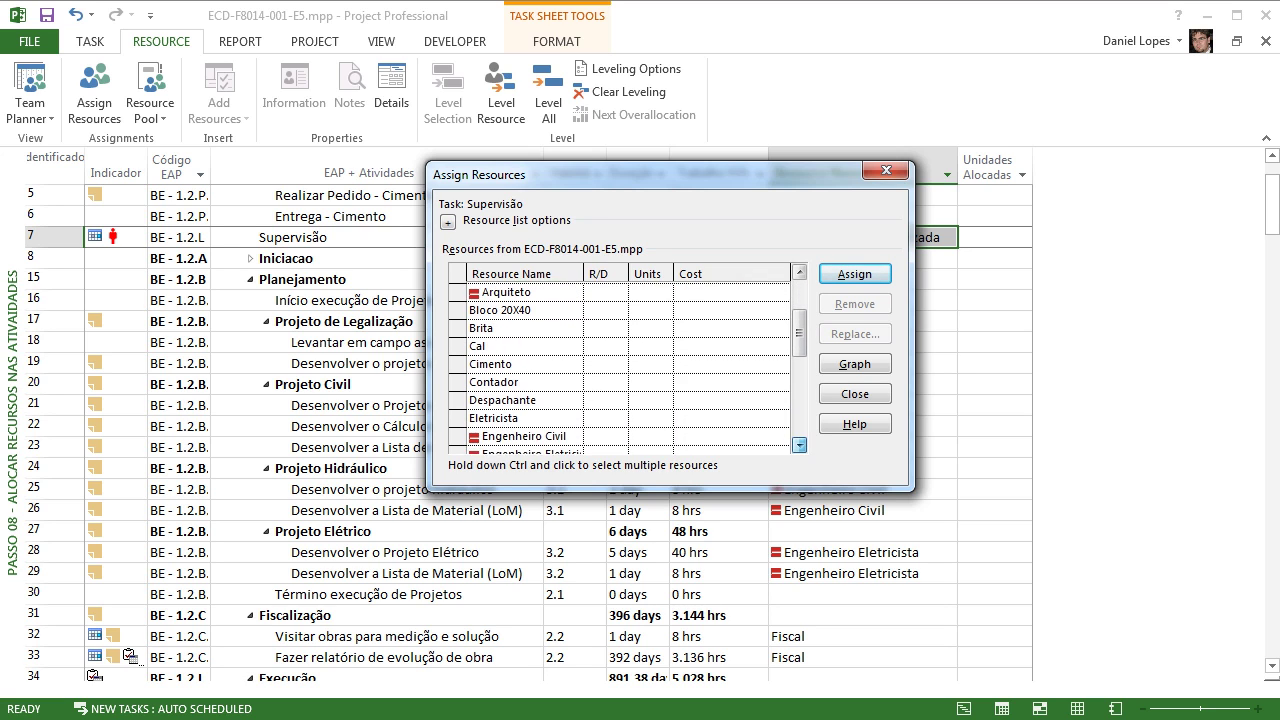
scroll(620, 368, "down", 3)
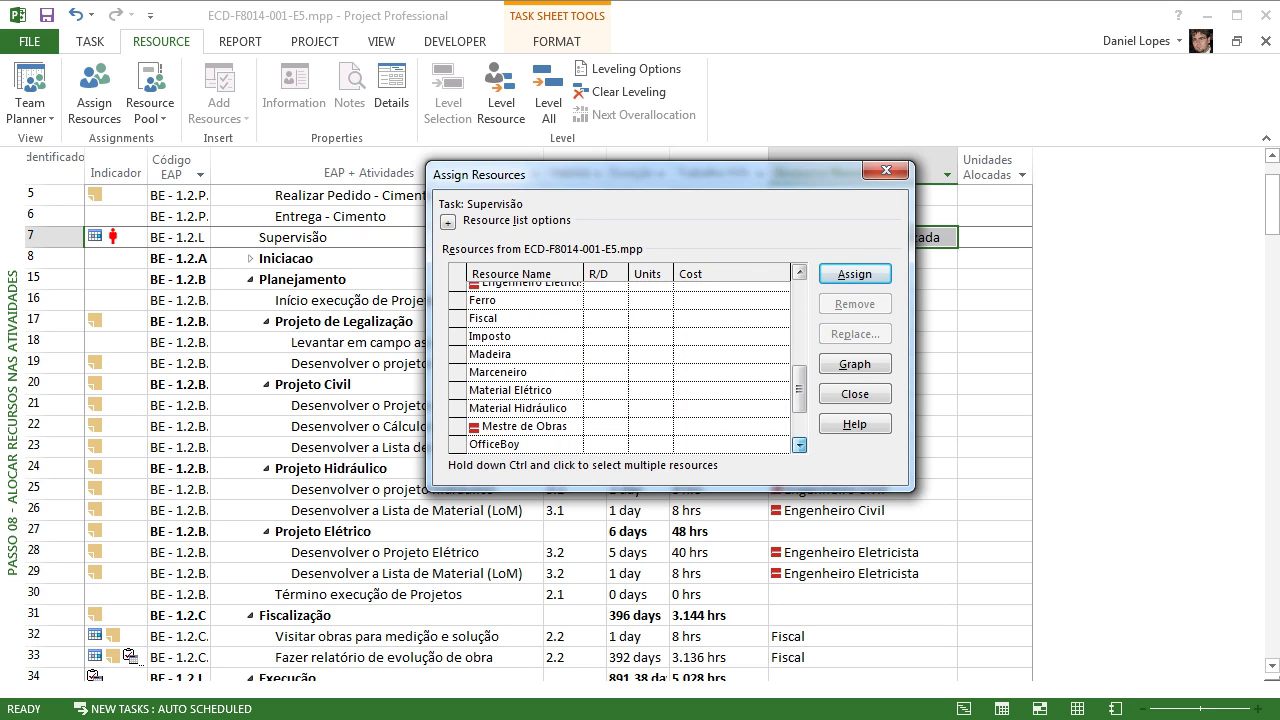
scroll(620, 365, "up", 8)
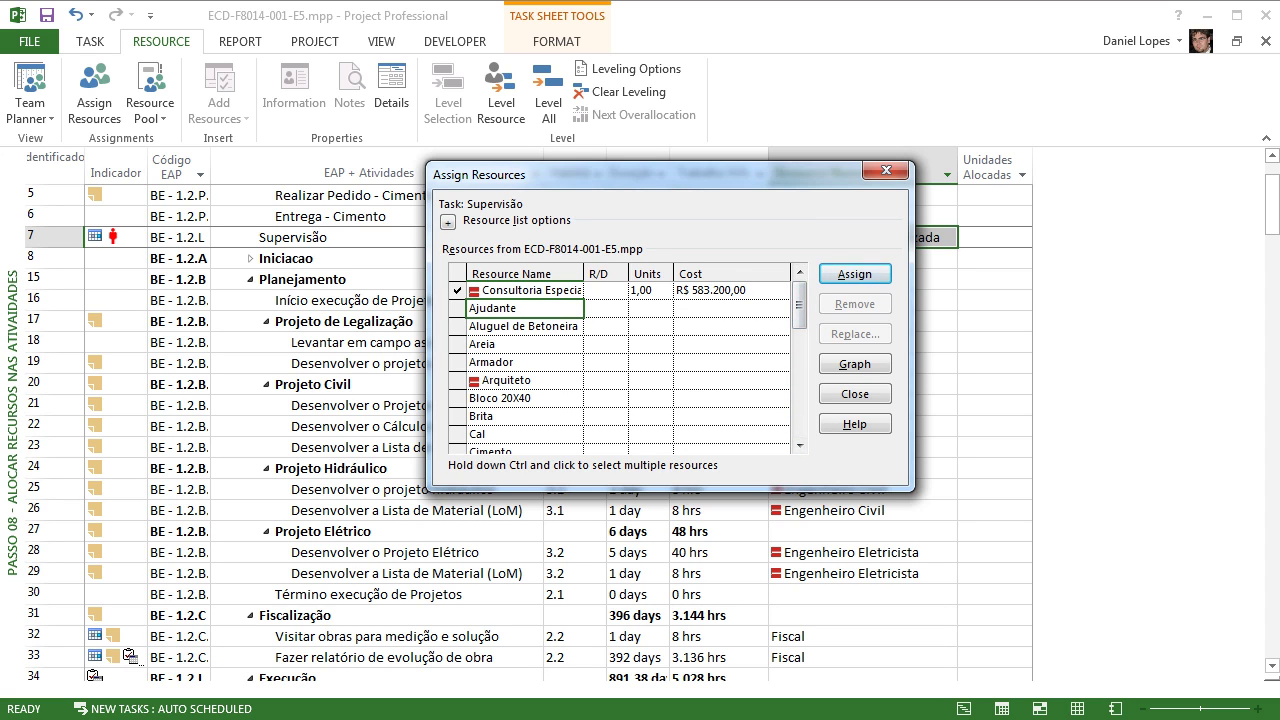
left_click(886, 170)
Step: Look through the selectable resources in Supervisão's Resource Names cell, from Ajudante to Tijolo, and leave its assignment as is
left_click(947, 237)
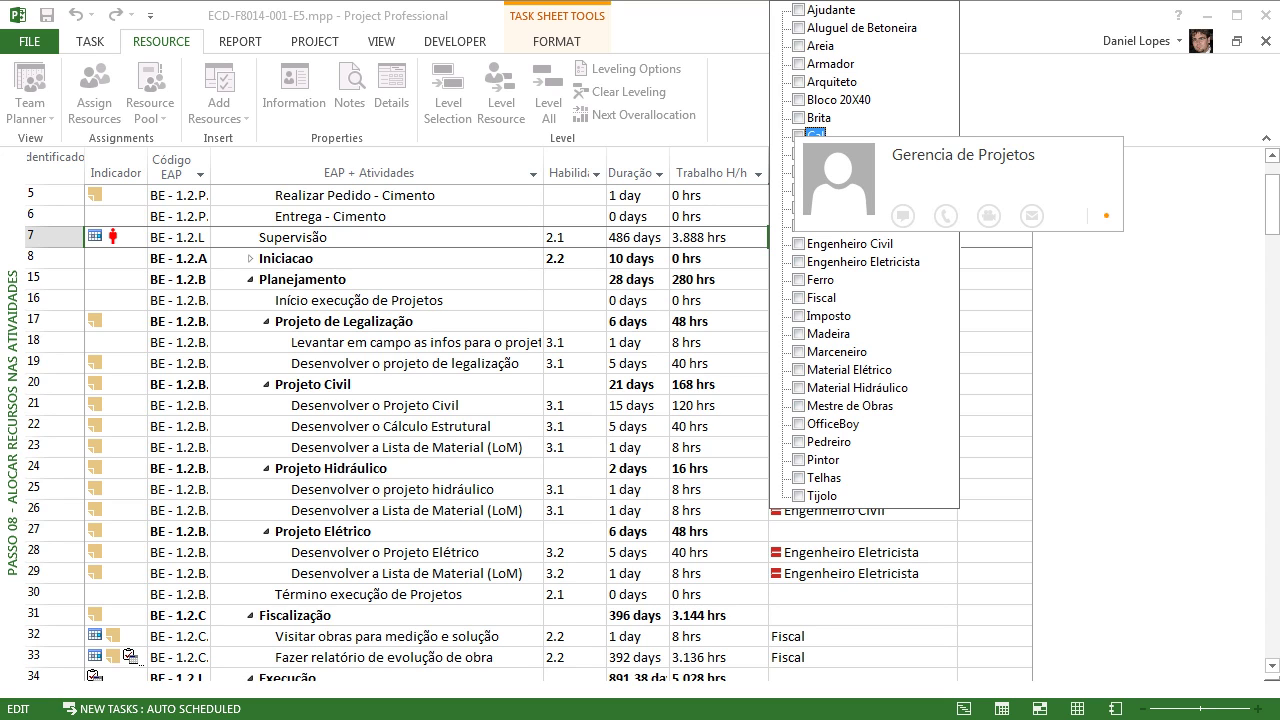
key("Escape")
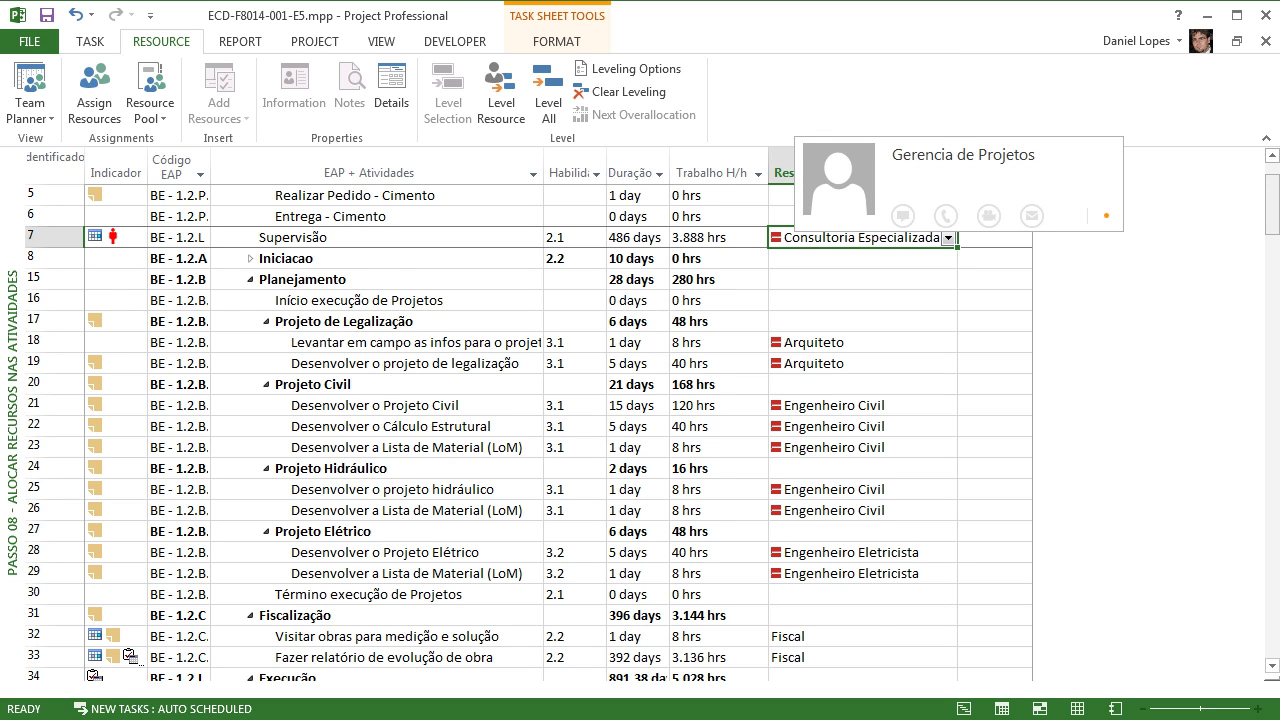
left_click_drag(1272, 205, 1272, 193)
left_click(948, 321)
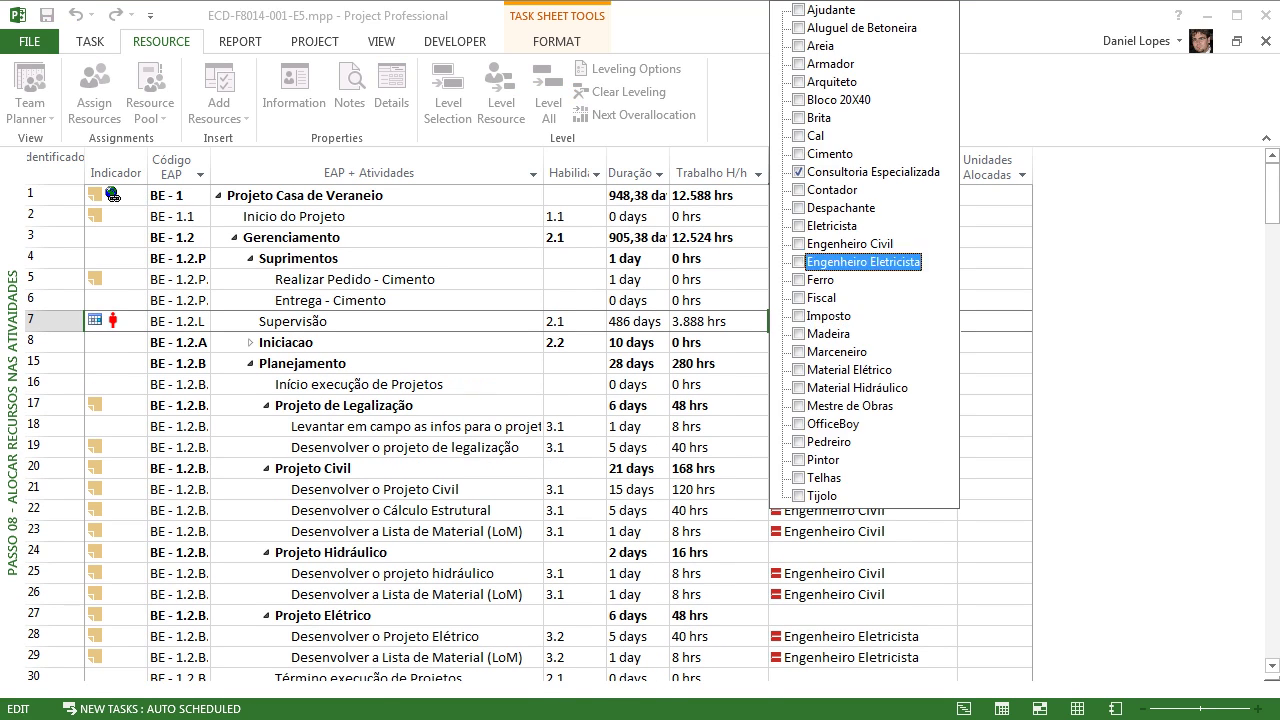
key("Up")
key("Up")
key("Up")
key("Up")
key("Up")
key("Up")
key("Up")
key("Up")
key("Up")
key("Up")
key("Up")
key("Up")
key("Up")
key("Up")
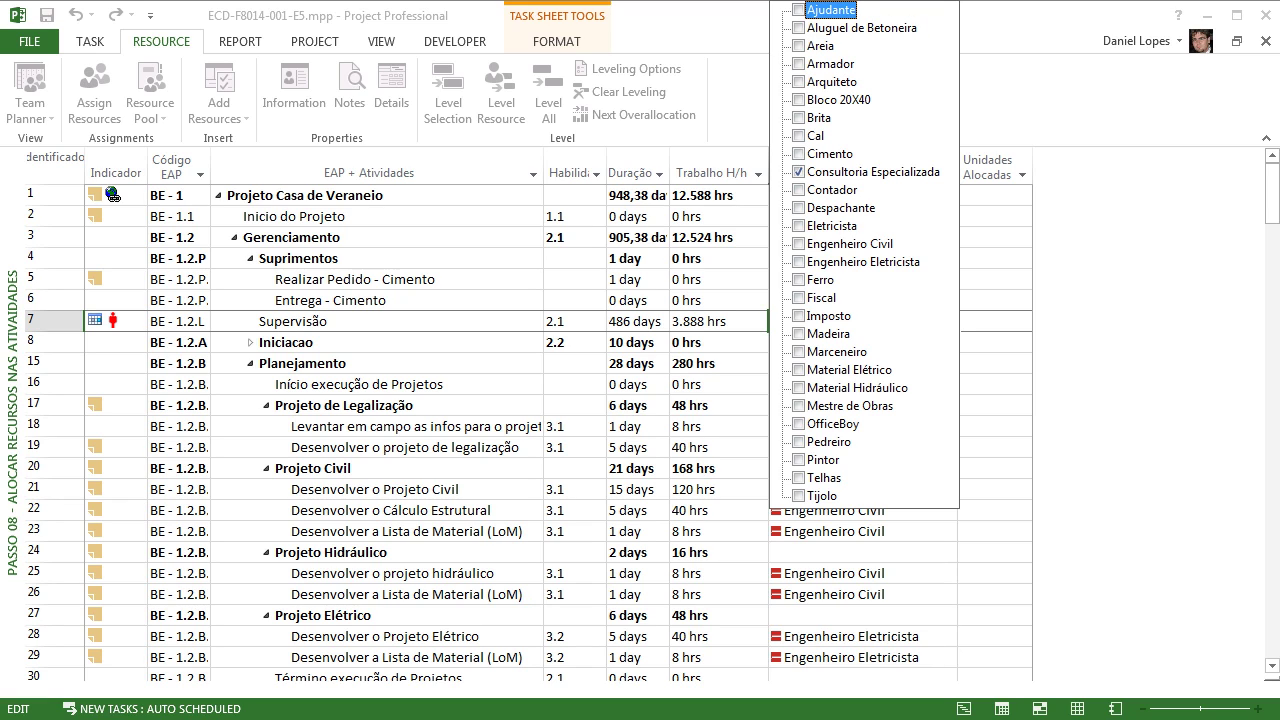
key("Down")
key("Down")
key("Down")
key("Down")
key("Down")
key("Up")
key("Up")
key("Up")
key("Up")
key("Up")
key("Down")
key("Down")
key("Down")
key("Down")
key("Down")
key("Down")
key("Down")
key("Down")
key("Down")
key("Down")
key("Down")
key("Down")
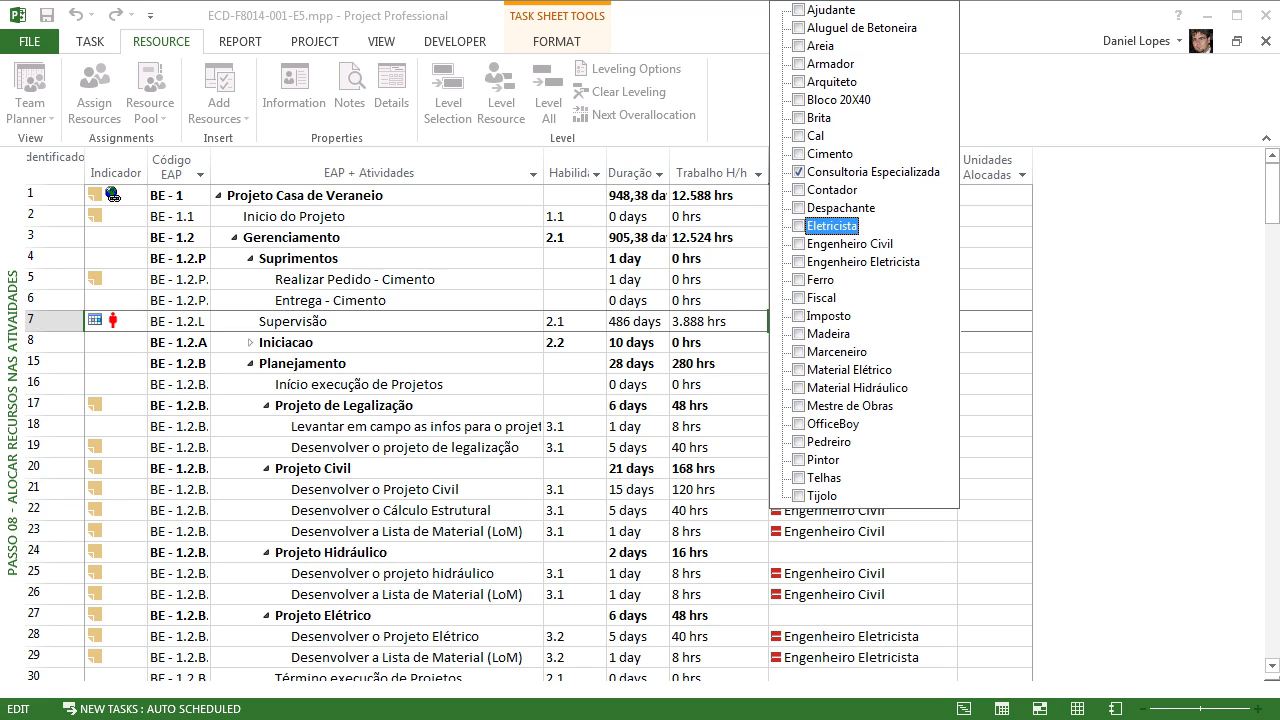
key("Down")
key("Down")
key("Down")
key("Down")
key("Down")
key("Down")
key("Down")
key("Down")
key("Down")
key("Down")
key("Down")
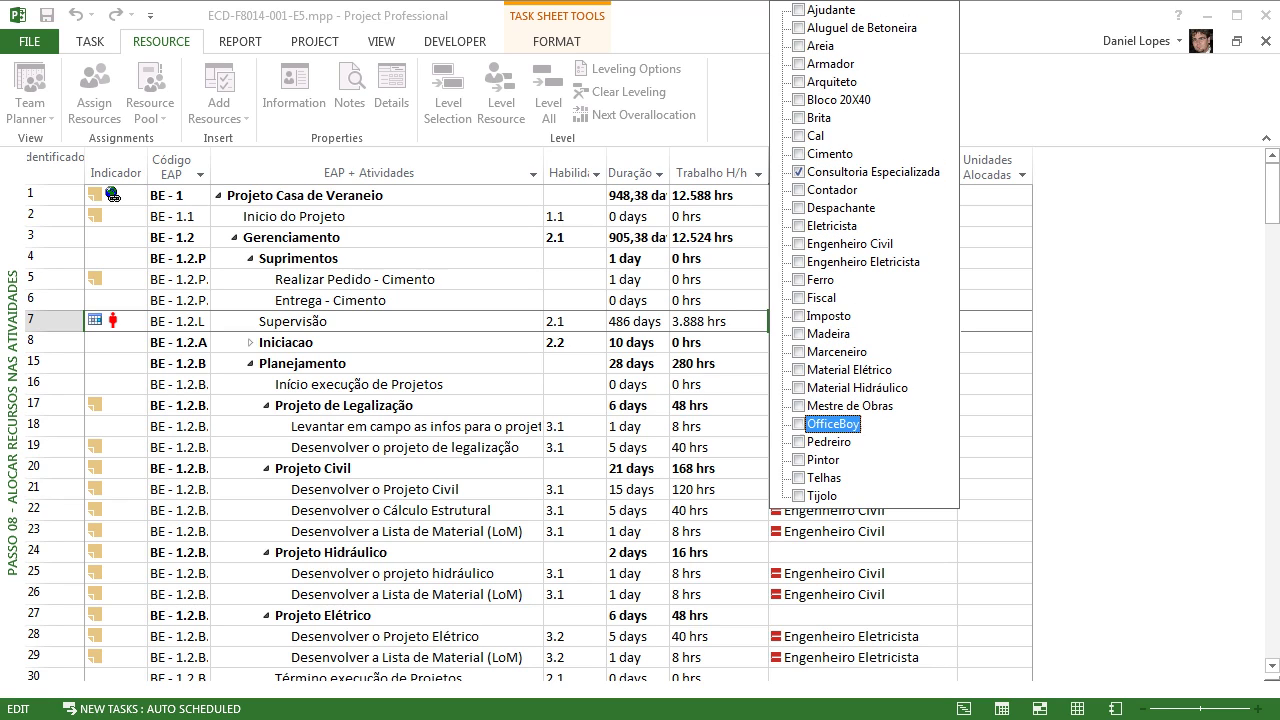
key("Down")
key("Down")
key("Down")
key("Down")
key("Up")
key("Up")
key("Up")
key("Up")
key("Up")
key("Up")
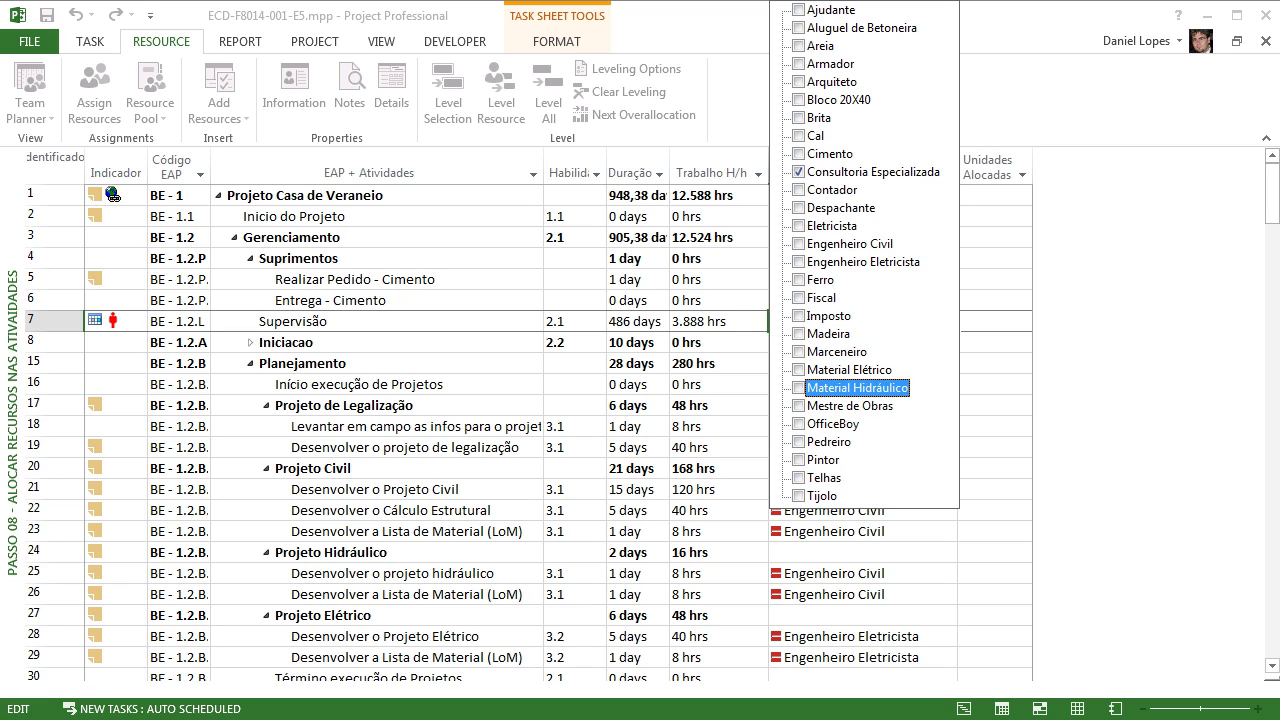
key("Up")
key("Up")
key("Up")
key("Up")
key("Up")
key("Up")
key("Up")
key("Up")
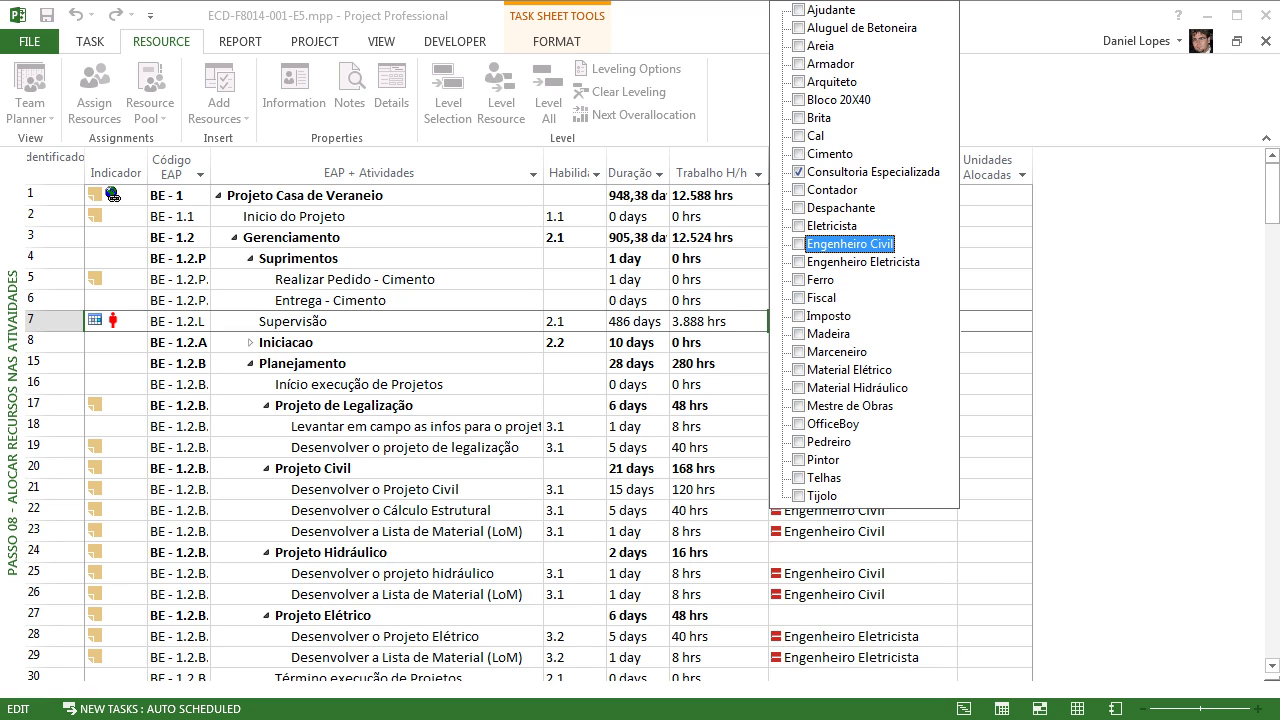
key("Return")
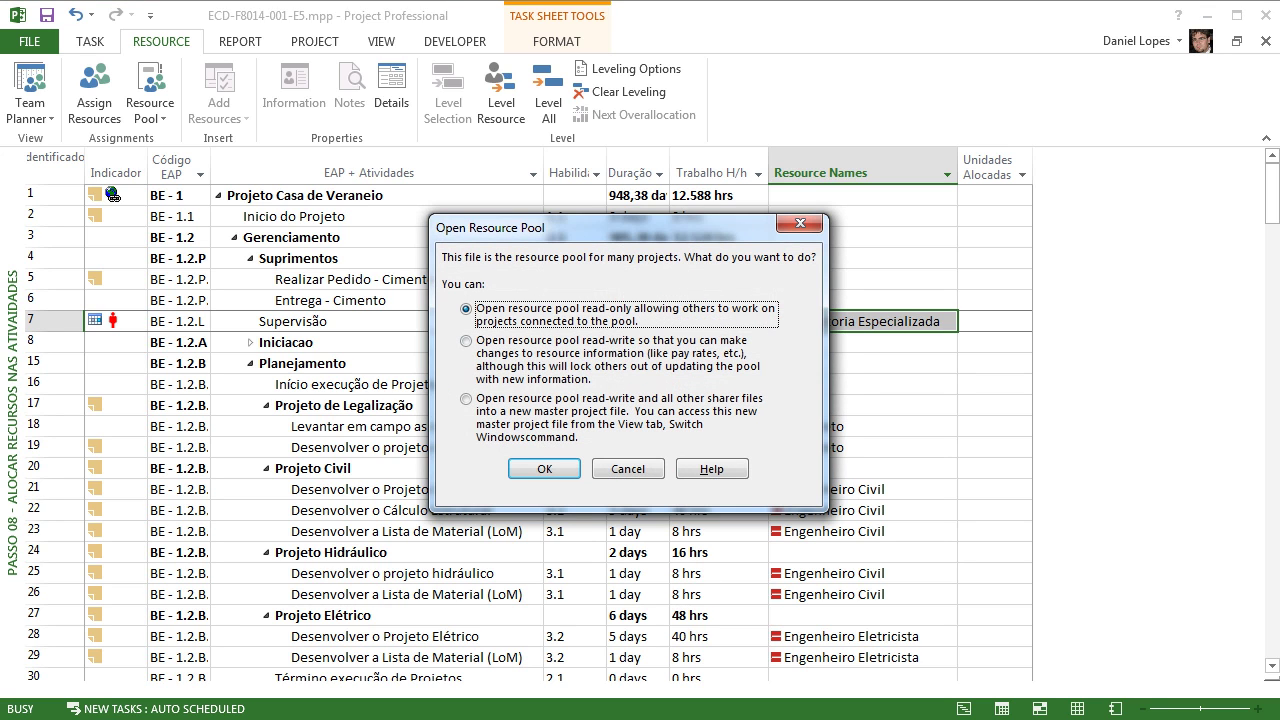
Step: Open E5P-Pool de Recursos.mpp read-only, examine the first resource and the cost and contact columns, and close the pool file
key("Return")
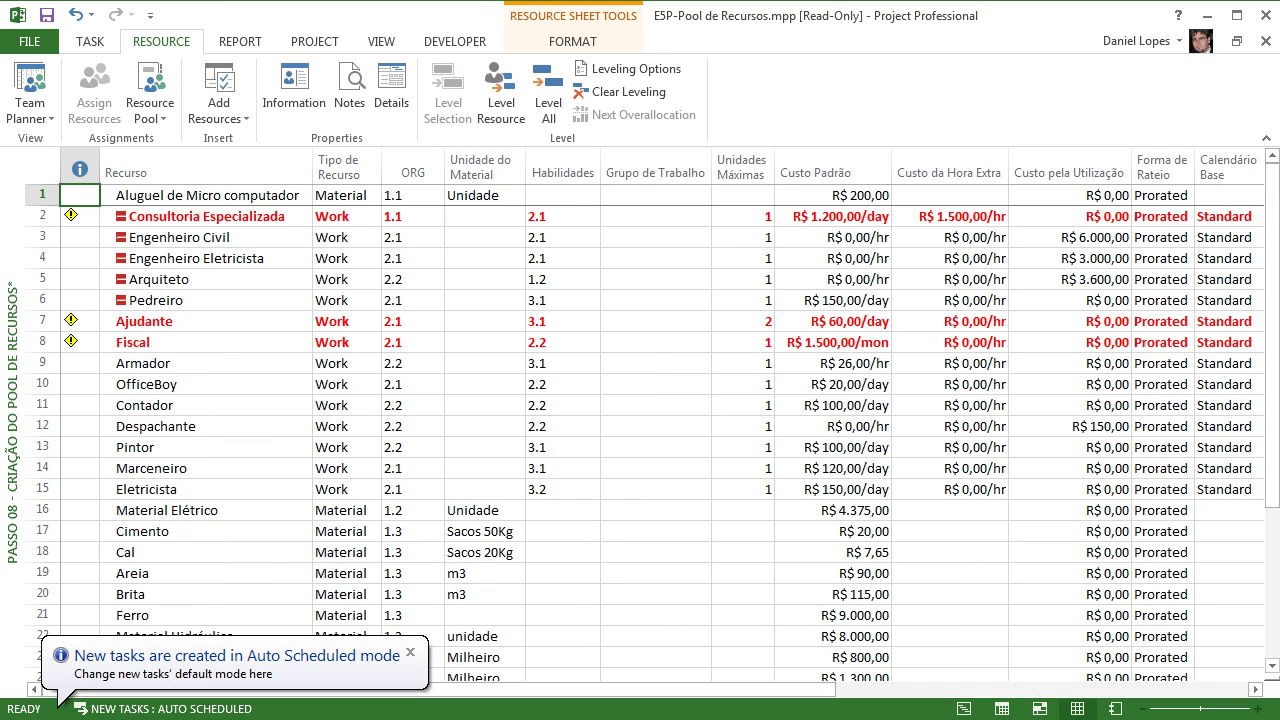
left_click(206, 195)
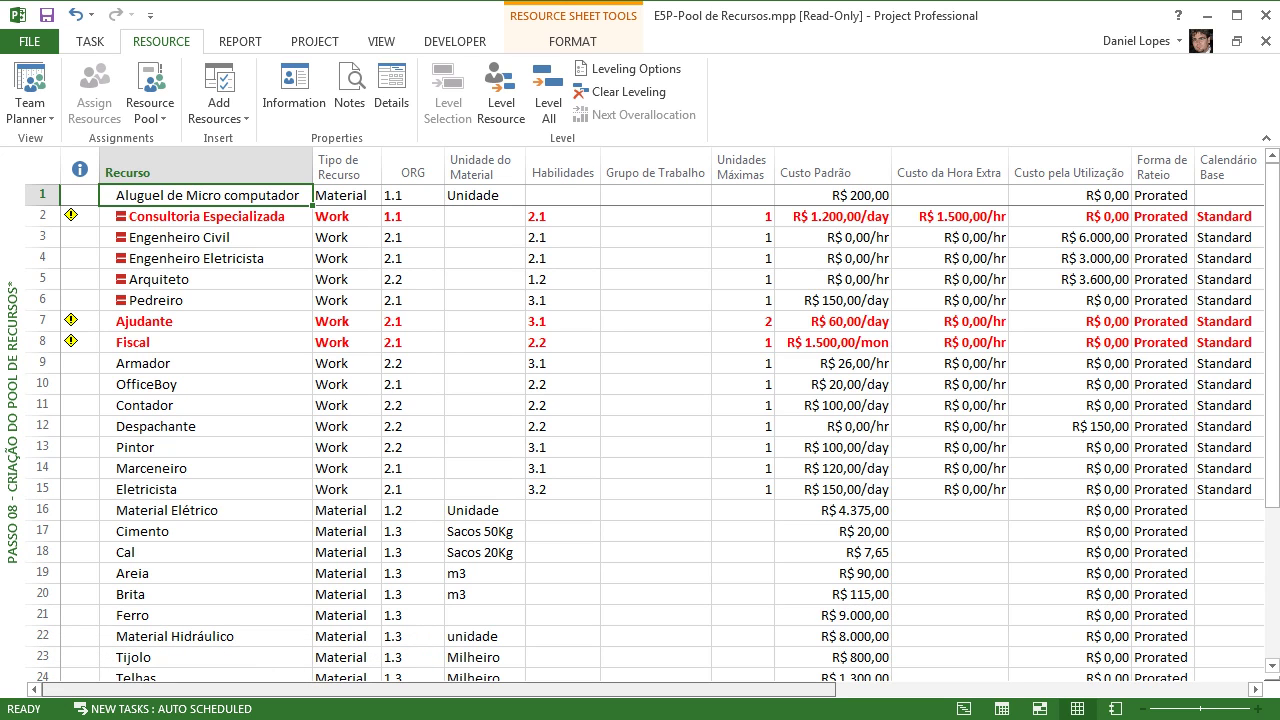
left_click_drag(440, 690, 851, 690)
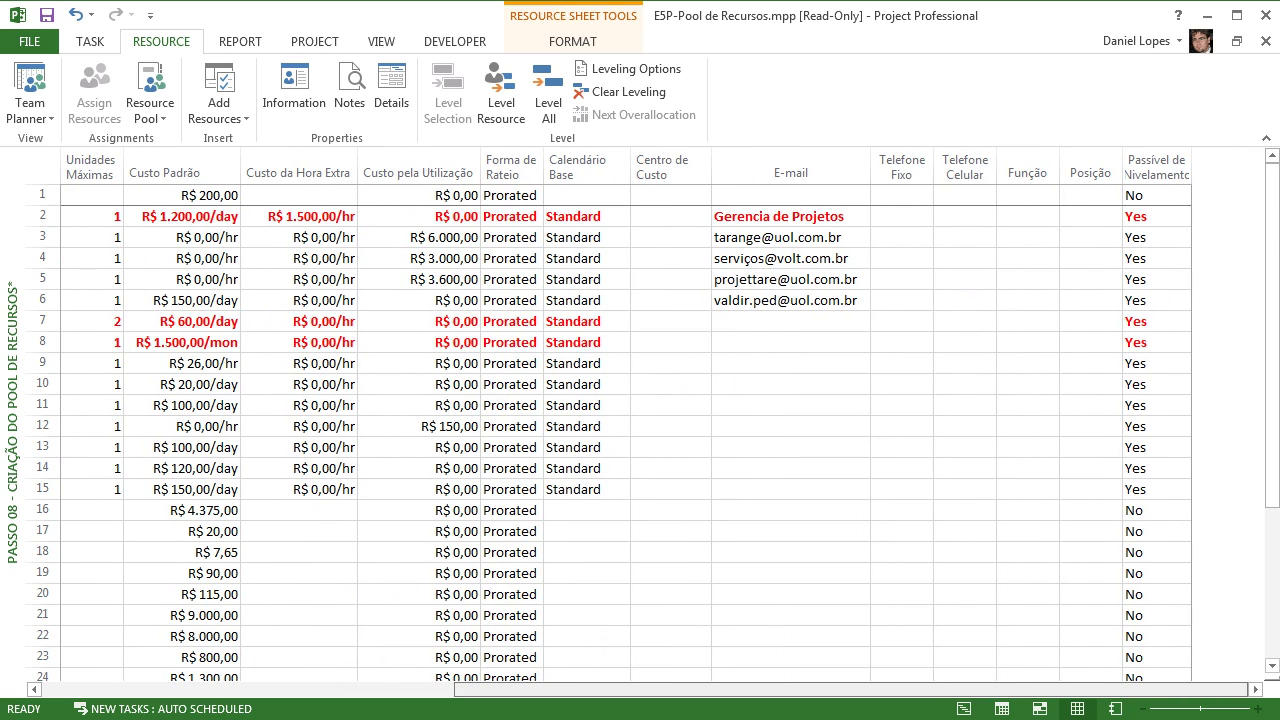
scroll(662, 415, "left", 8)
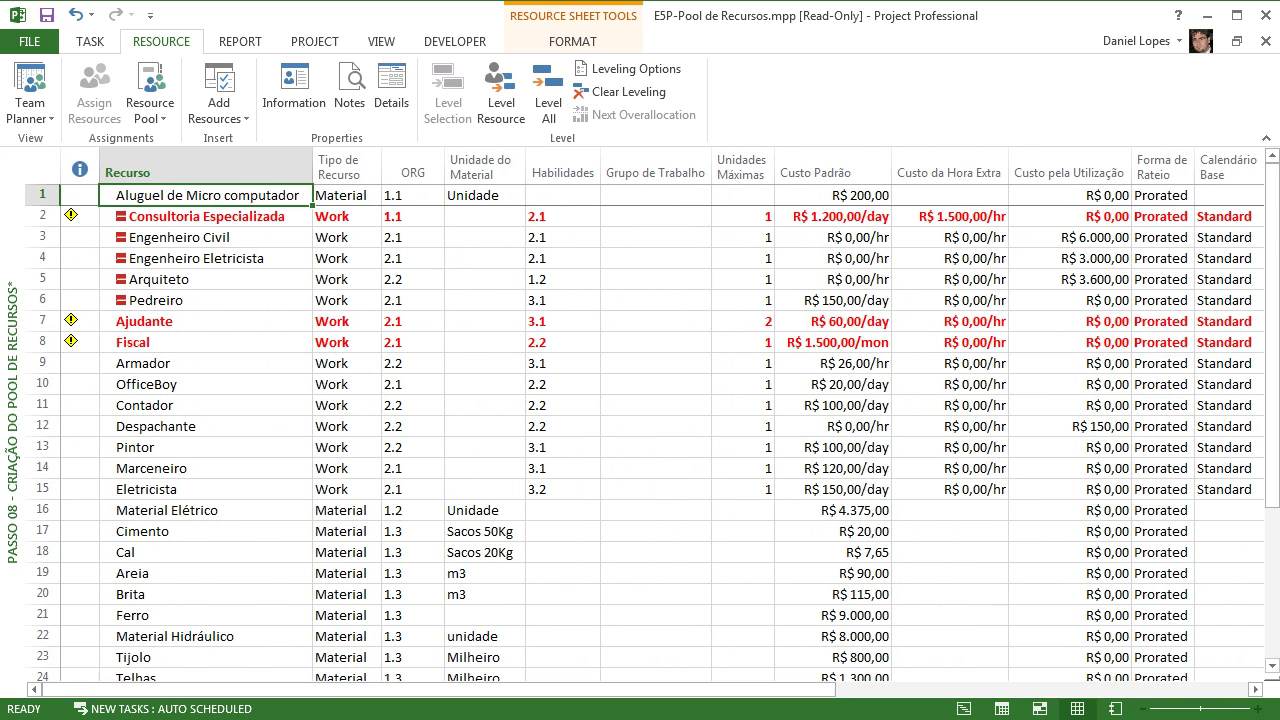
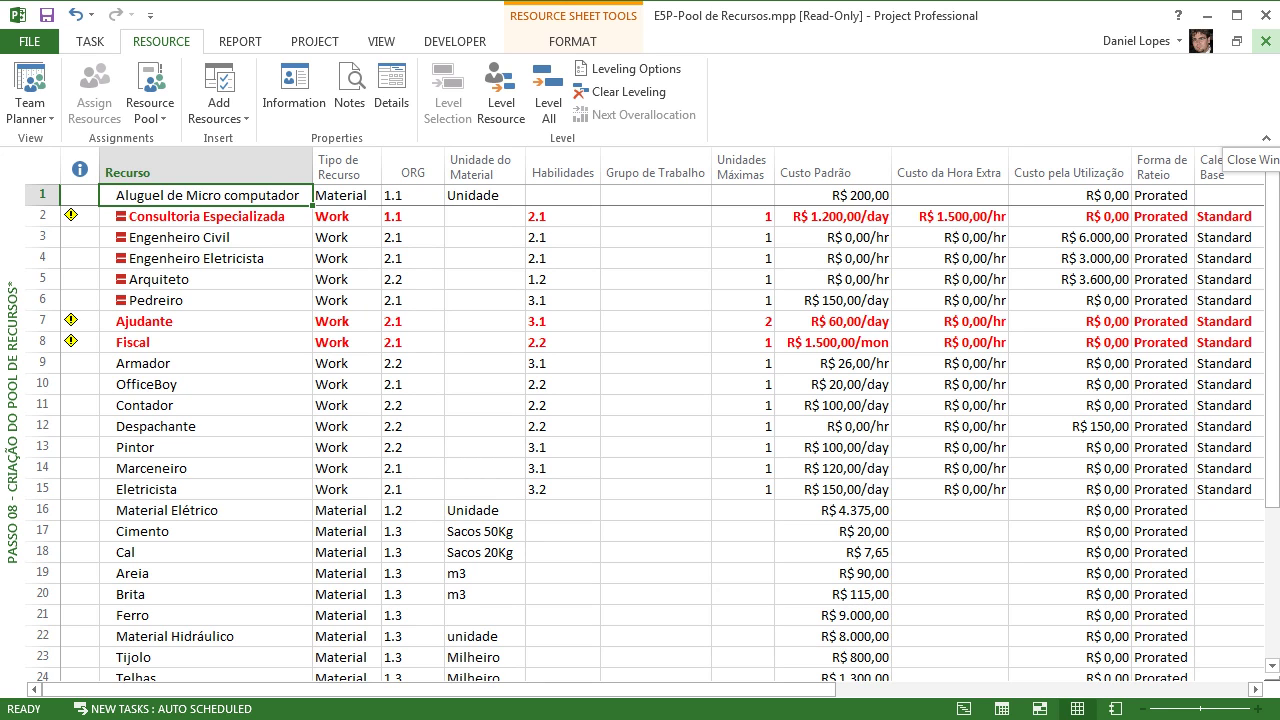
left_click(1265, 41)
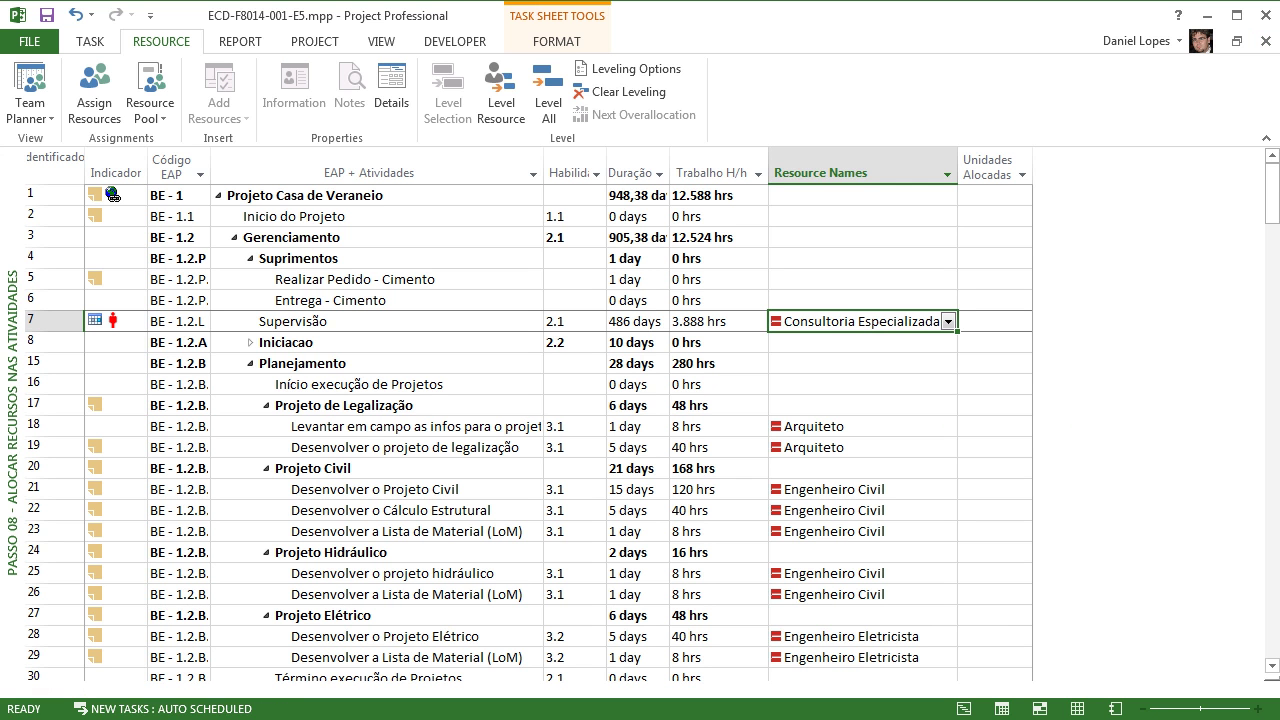
Step: Check Supervisão's Resource Names choices again around Imposto, Madeira and Marceneiro, and close the list without selecting another resource
mouse_move(1272, 194)
left_mouse_down()
mouse_move(1272, 326)
mouse_move(1272, 193)
left_mouse_up()
left_click(949, 321)
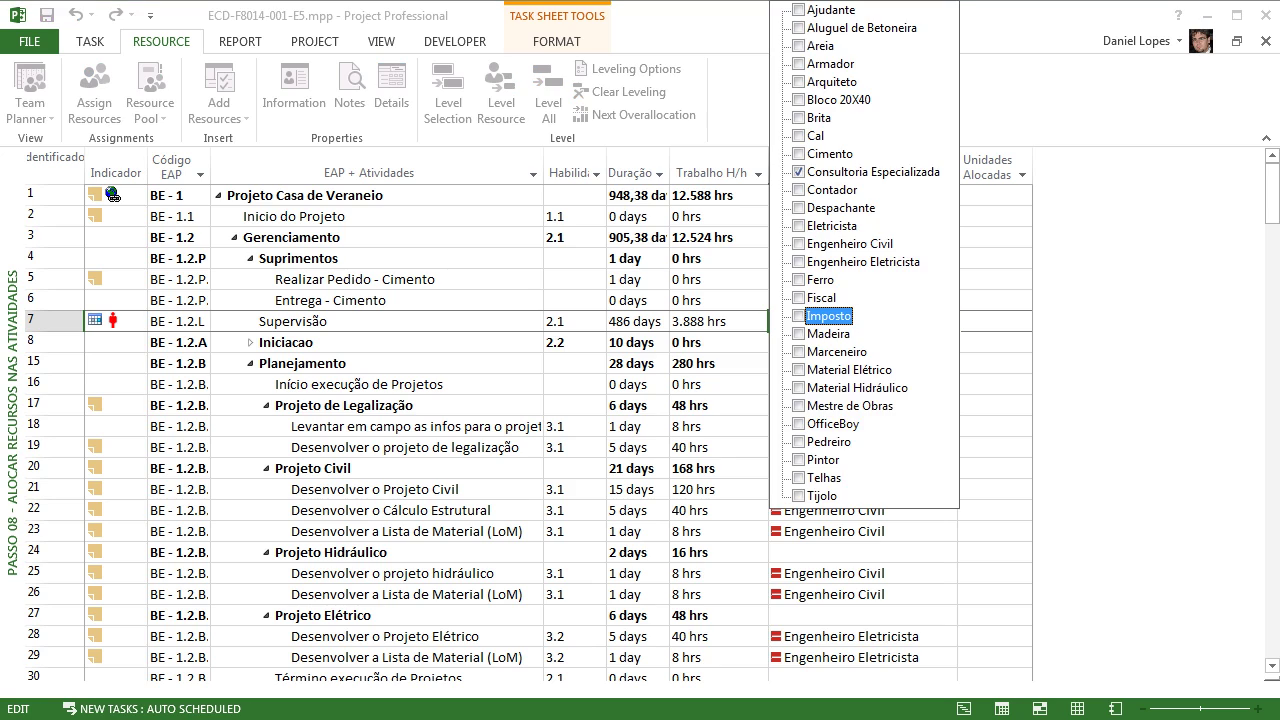
key("Down")
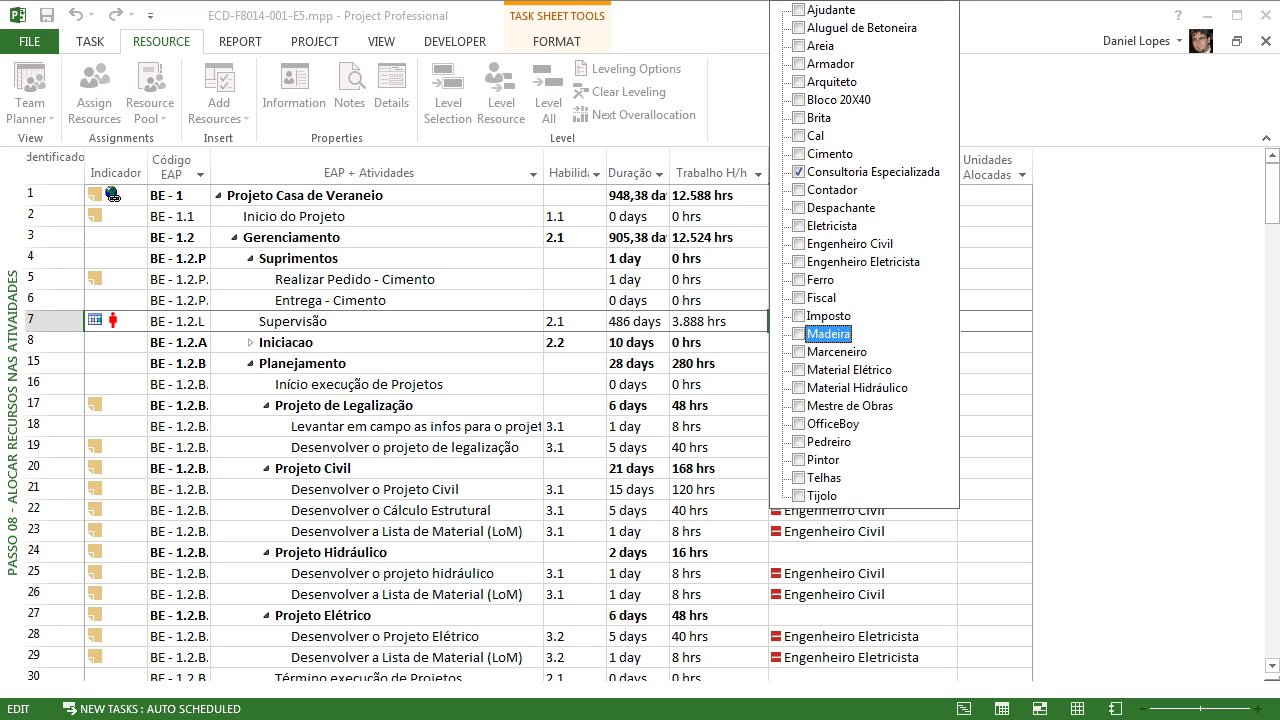
key("Down")
key("Down")
key("Return")
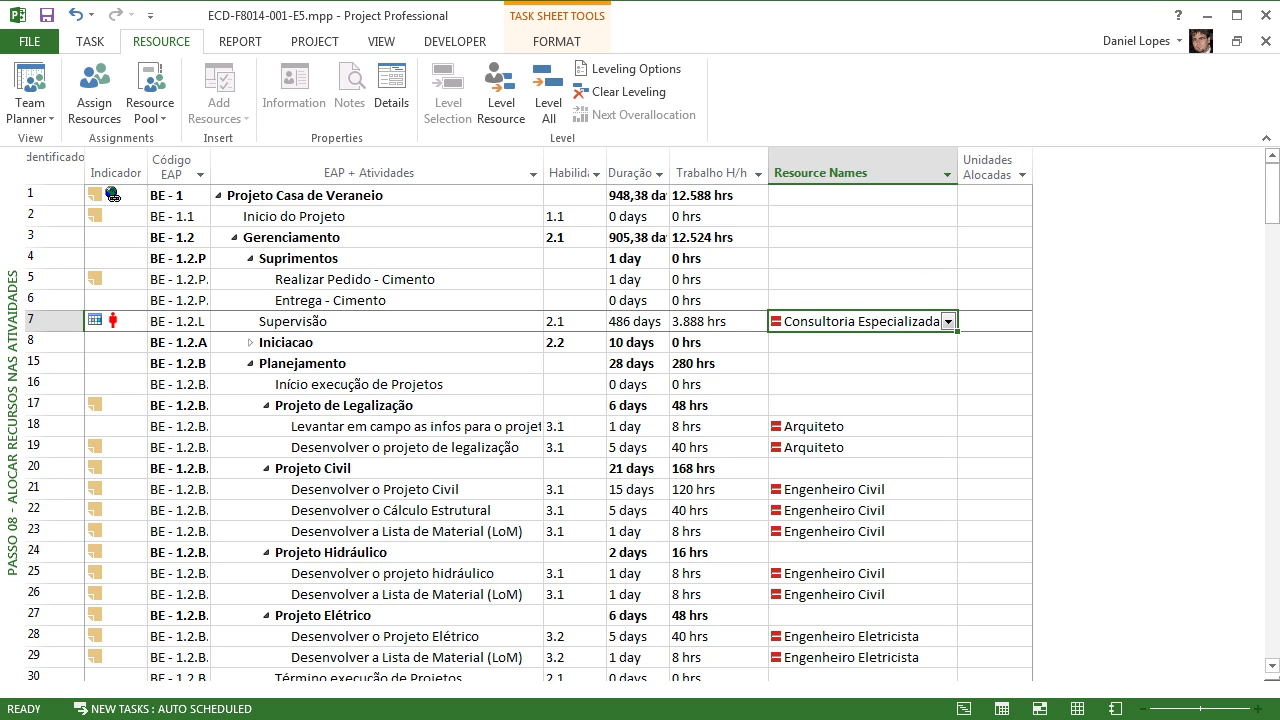
Step: Assign the Telhas material to the Supervisão activity in Assign Resources with units of 1/day
left_click(310, 321)
left_click(94, 93)
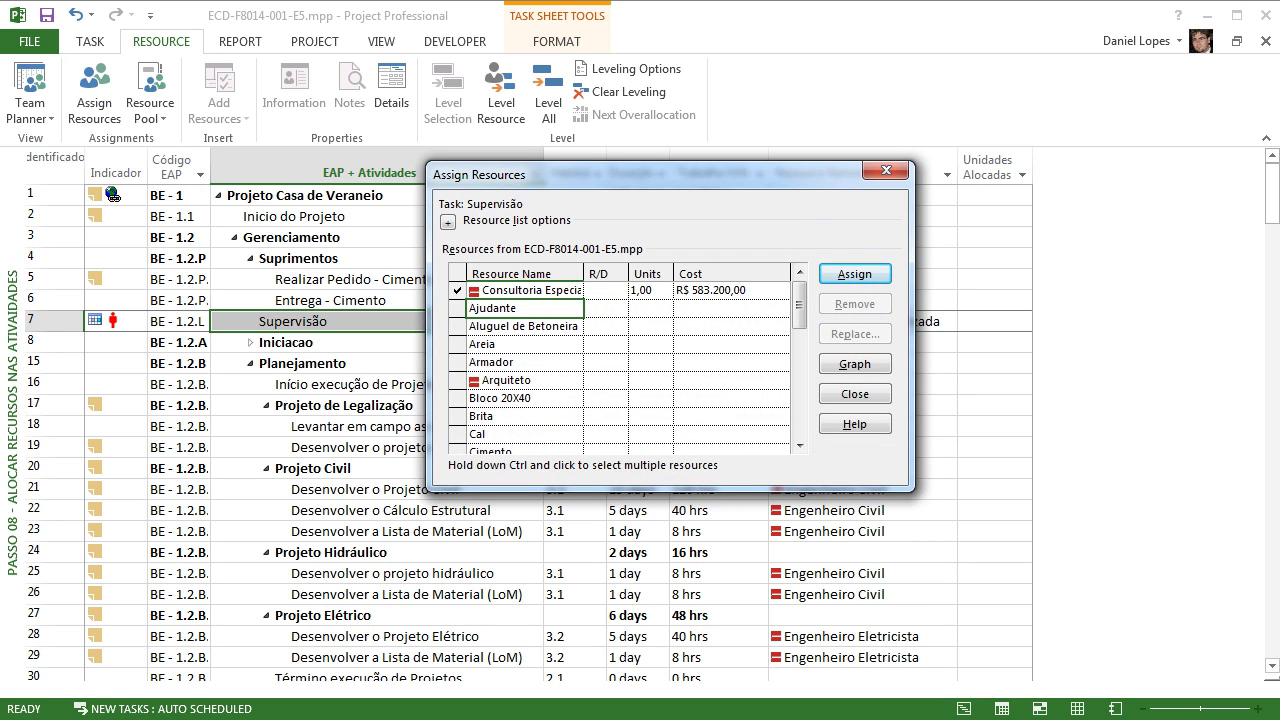
left_click(645, 308)
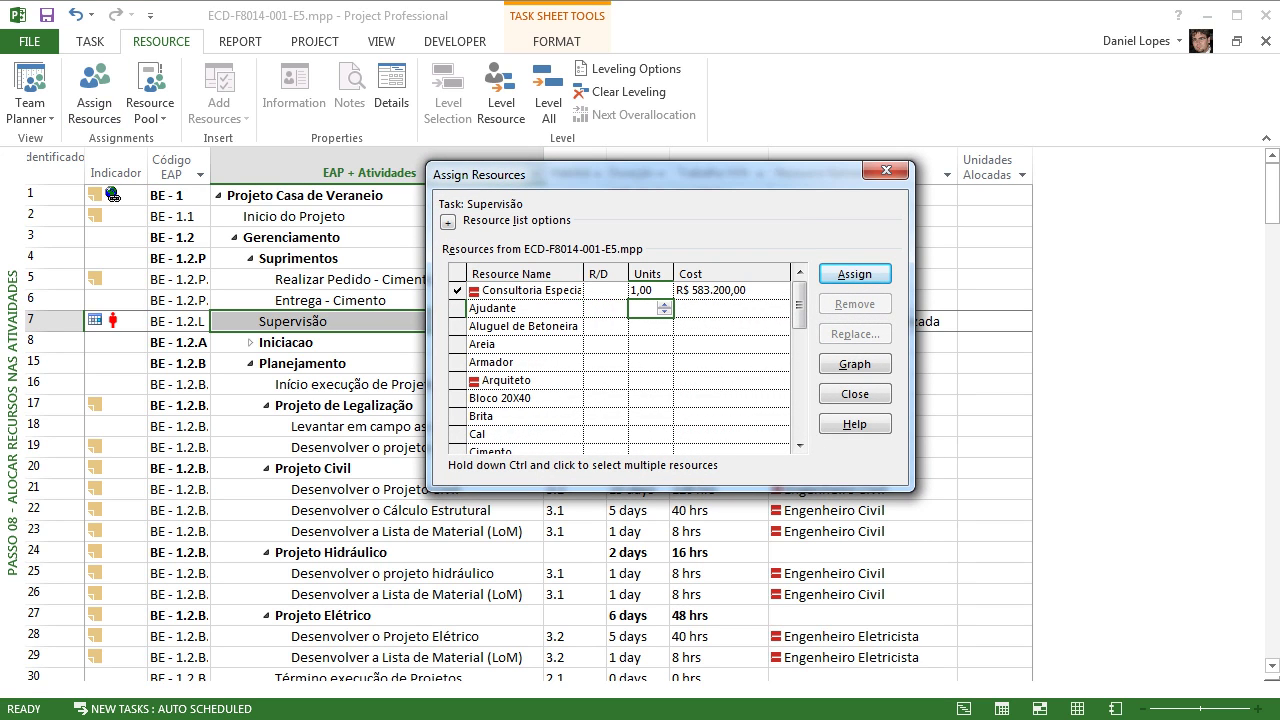
left_click_drag(799, 305, 799, 413)
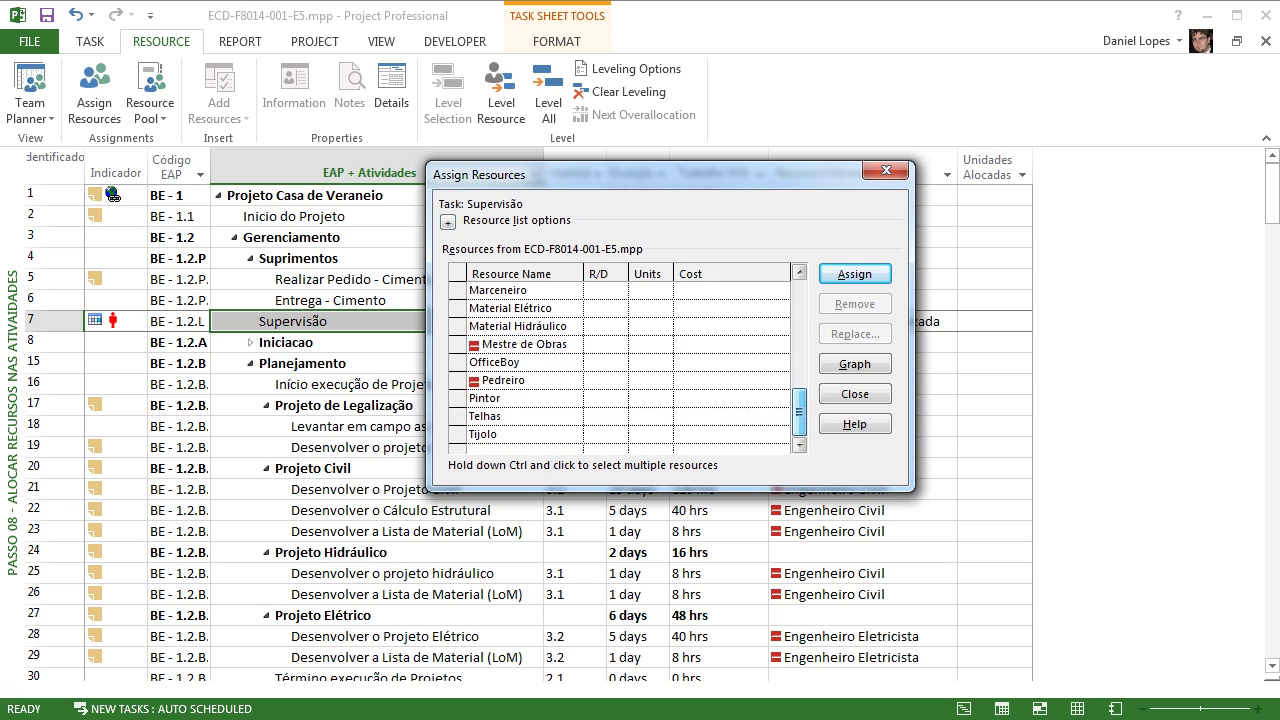
left_click(645, 416)
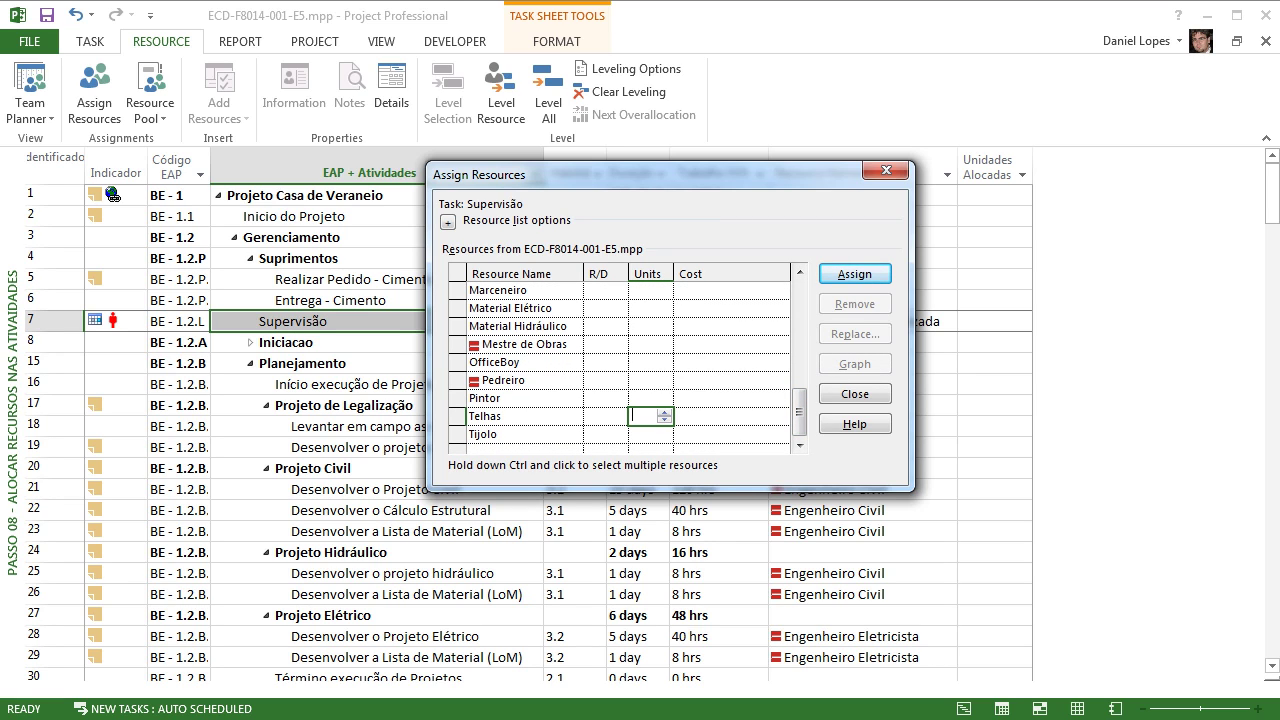
type("1/day")
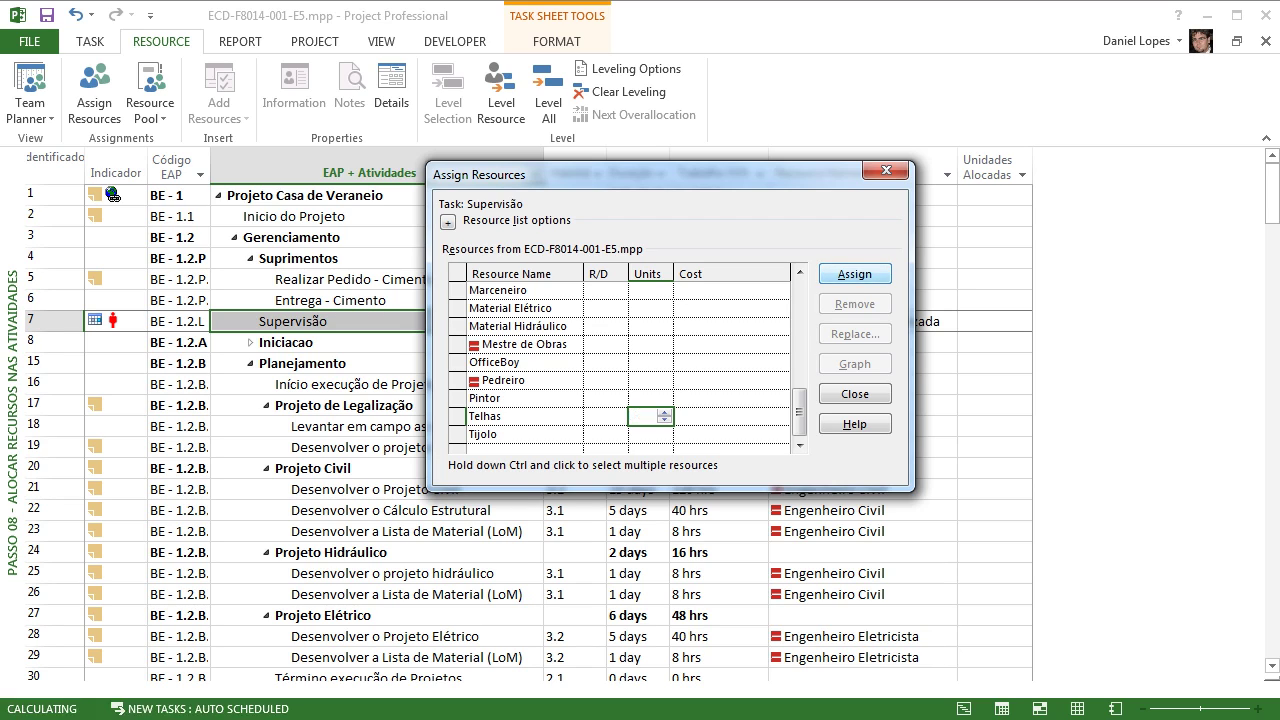
key("Return")
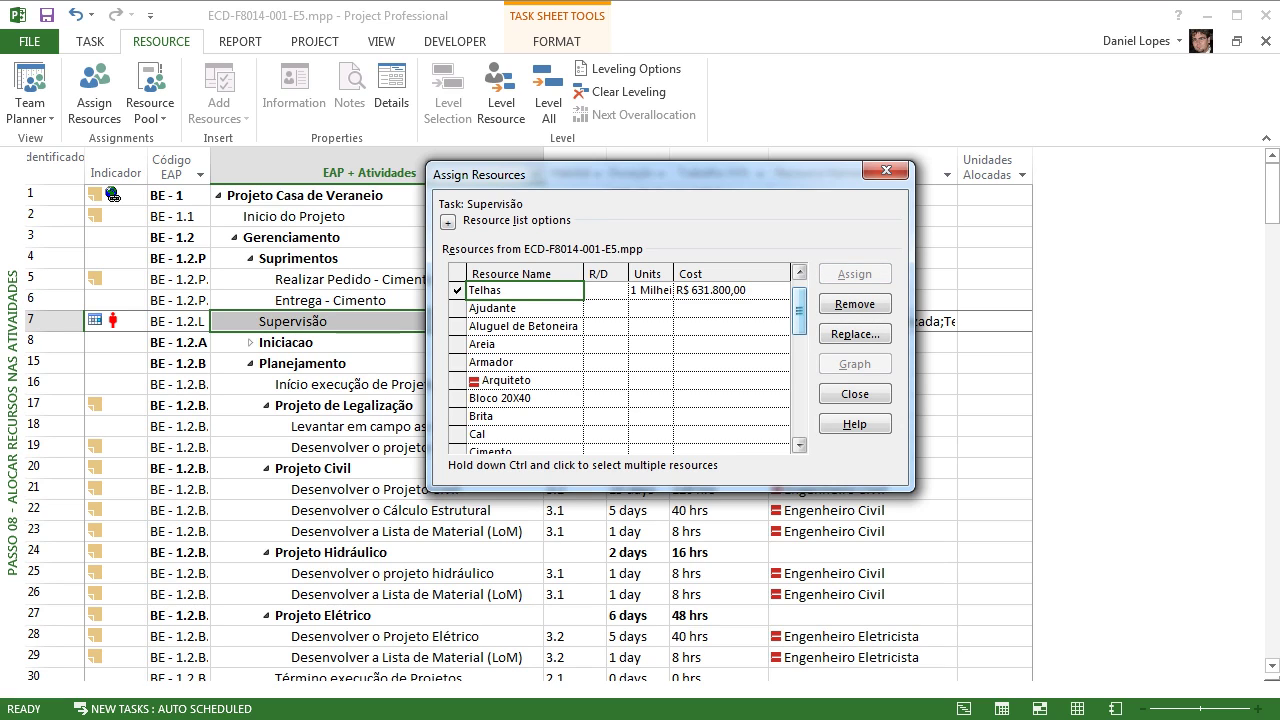
Step: Check the units and cost of Telhas on the Supervisão activity, and set its units to 1/m
left_click_drag(799, 311, 799, 303)
left_click(644, 308)
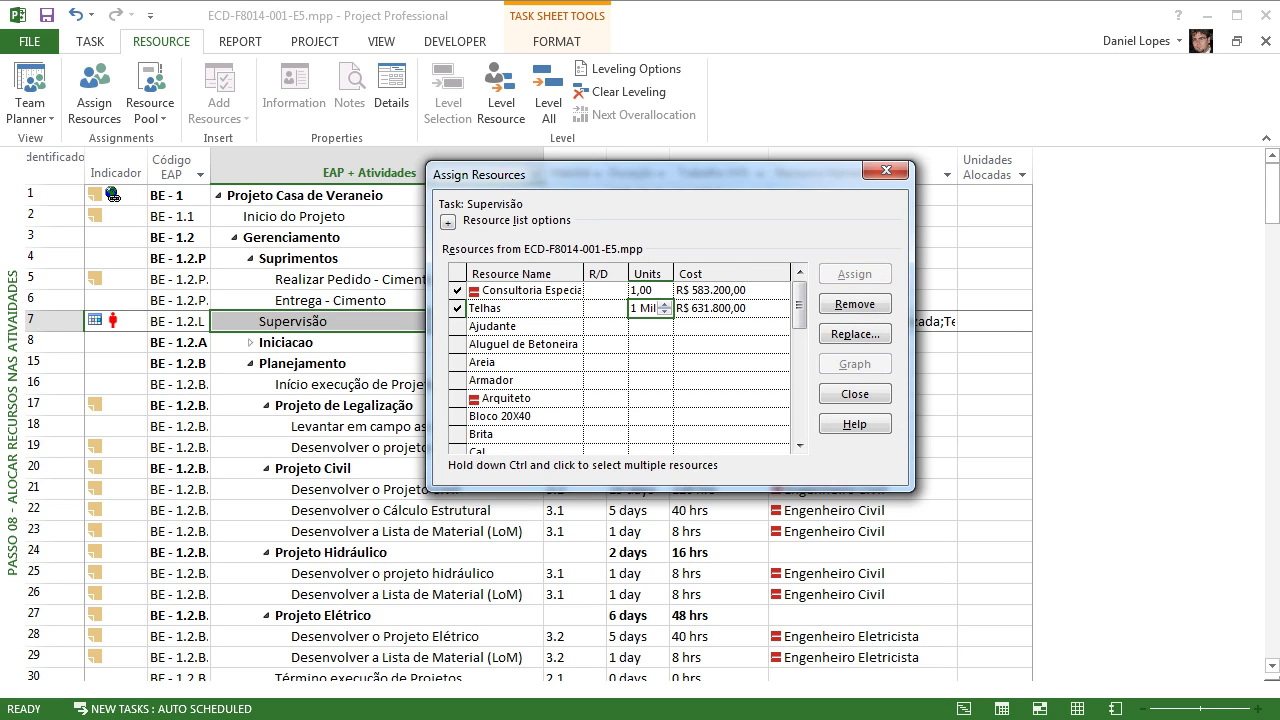
left_click(646, 344)
left_click(644, 308)
left_click(731, 308)
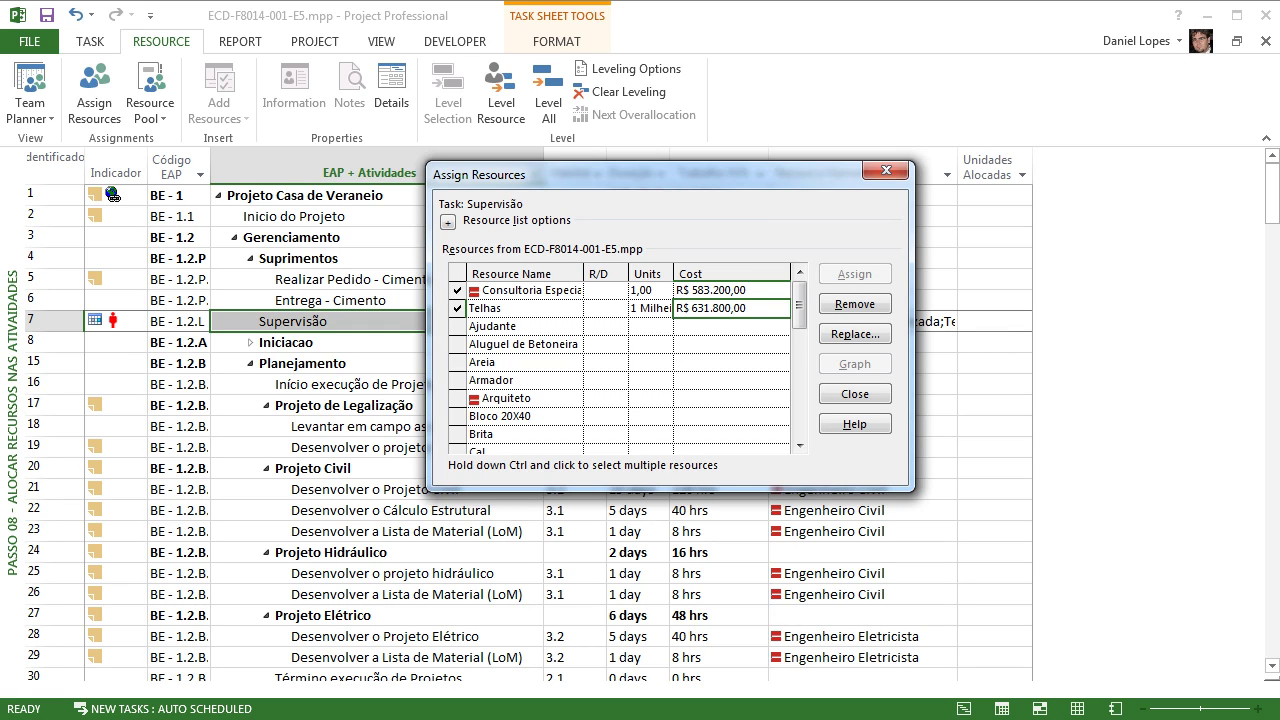
left_click(643, 308)
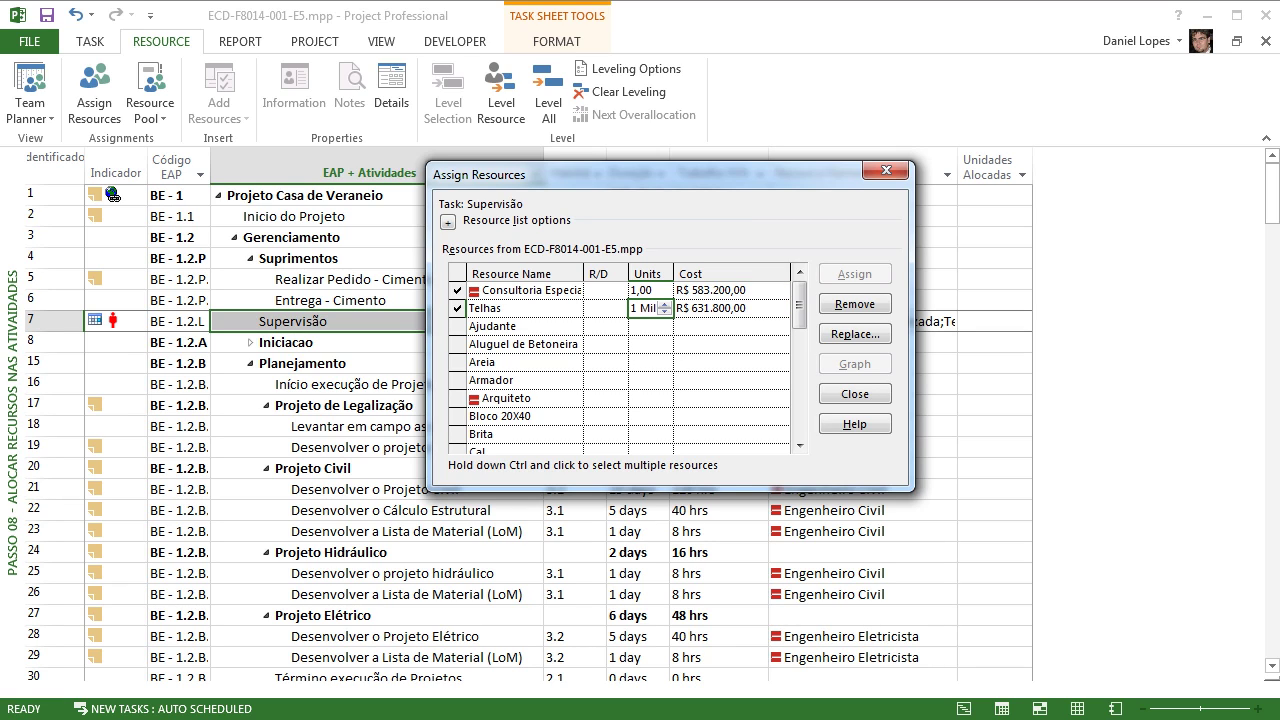
type("1/m")
key("Return")
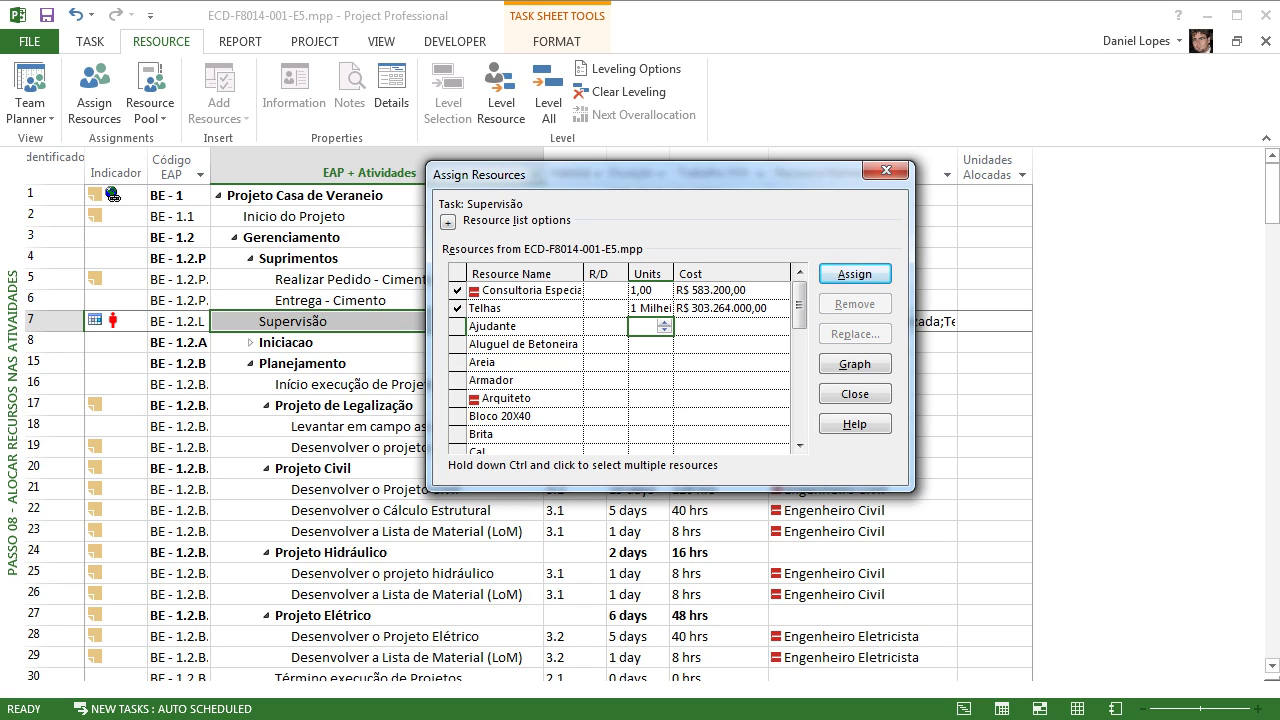
Step: Remove the Telhas material from the Supervisão activity and close Assign Resources
left_click(643, 308)
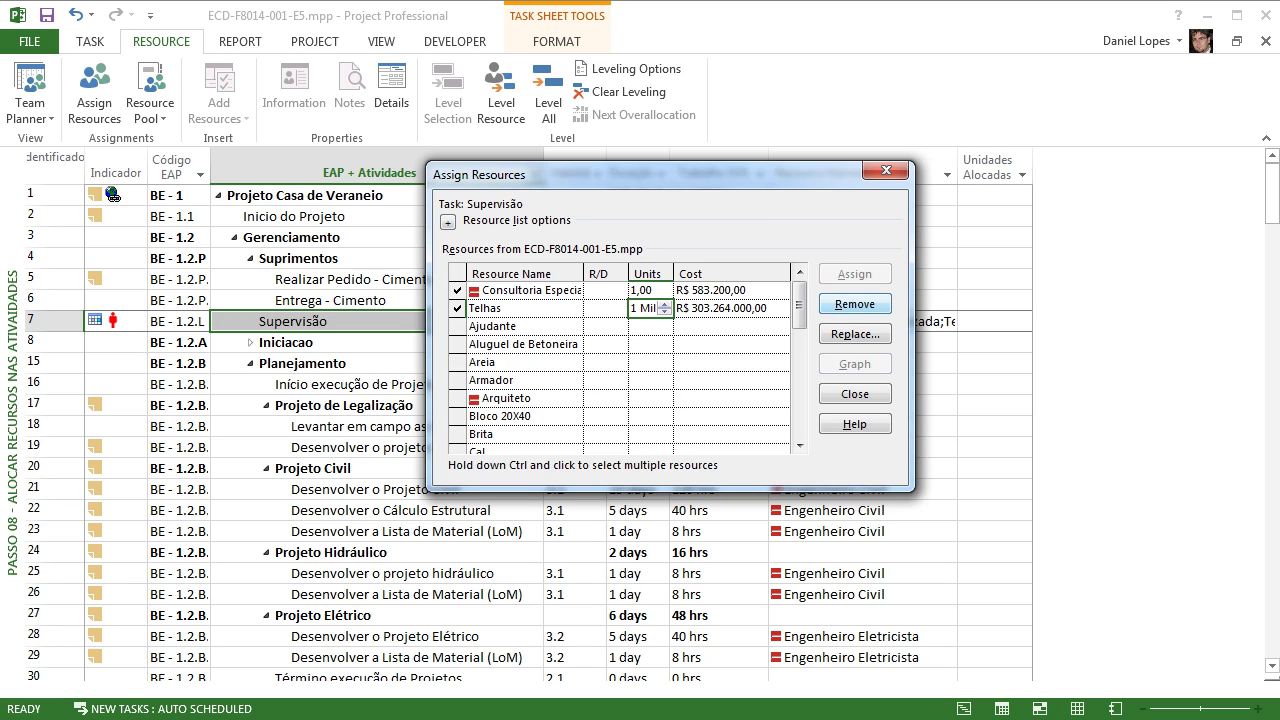
left_click(525, 308)
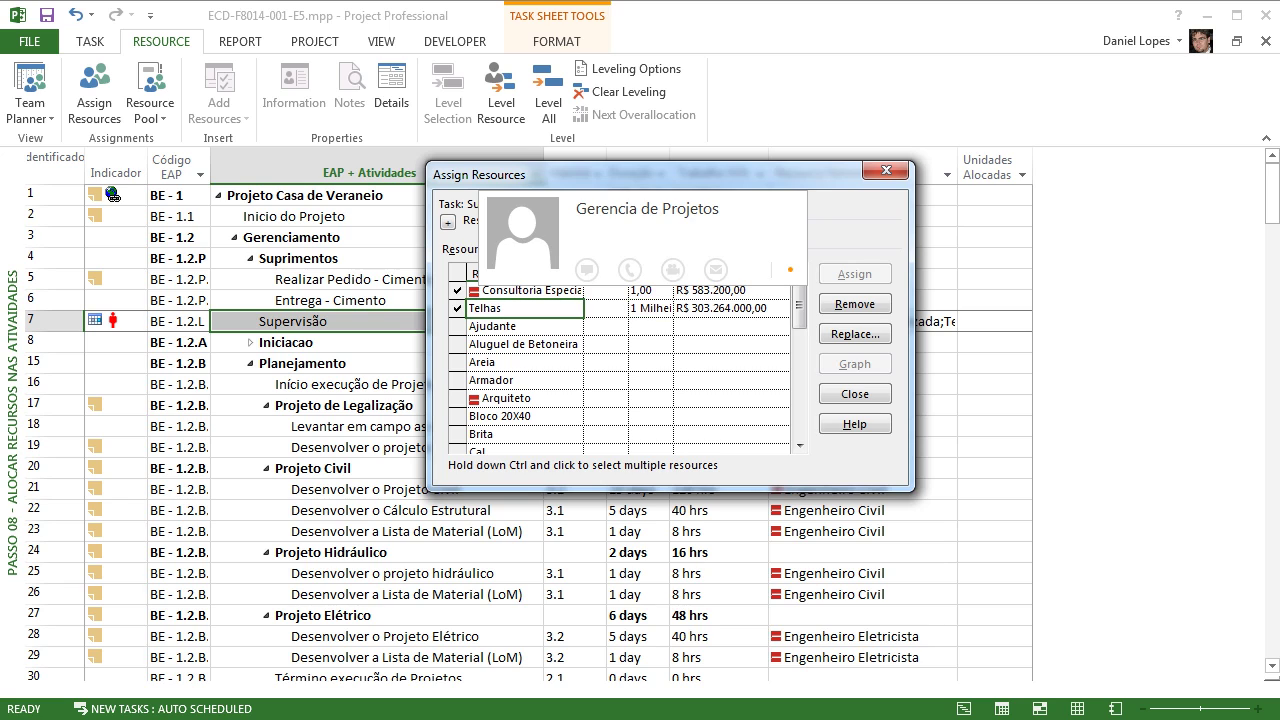
left_click(855, 304)
scroll(620, 360, "up", 6)
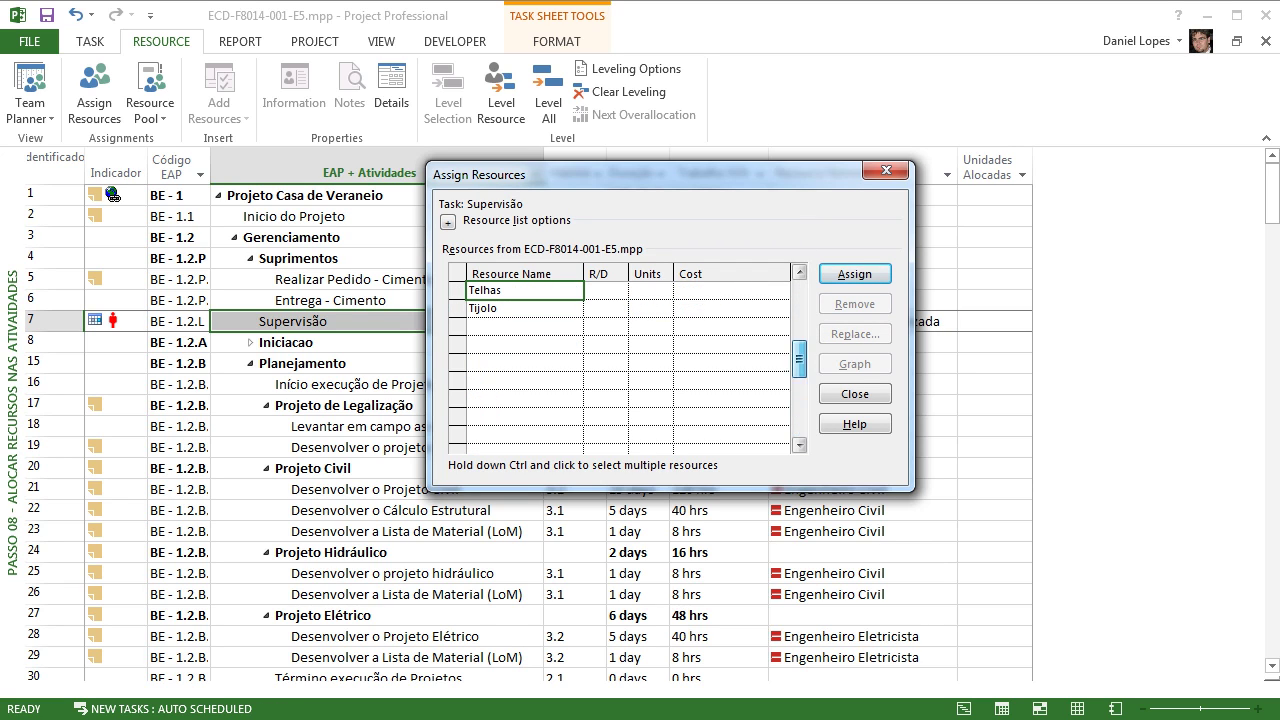
left_click(886, 170)
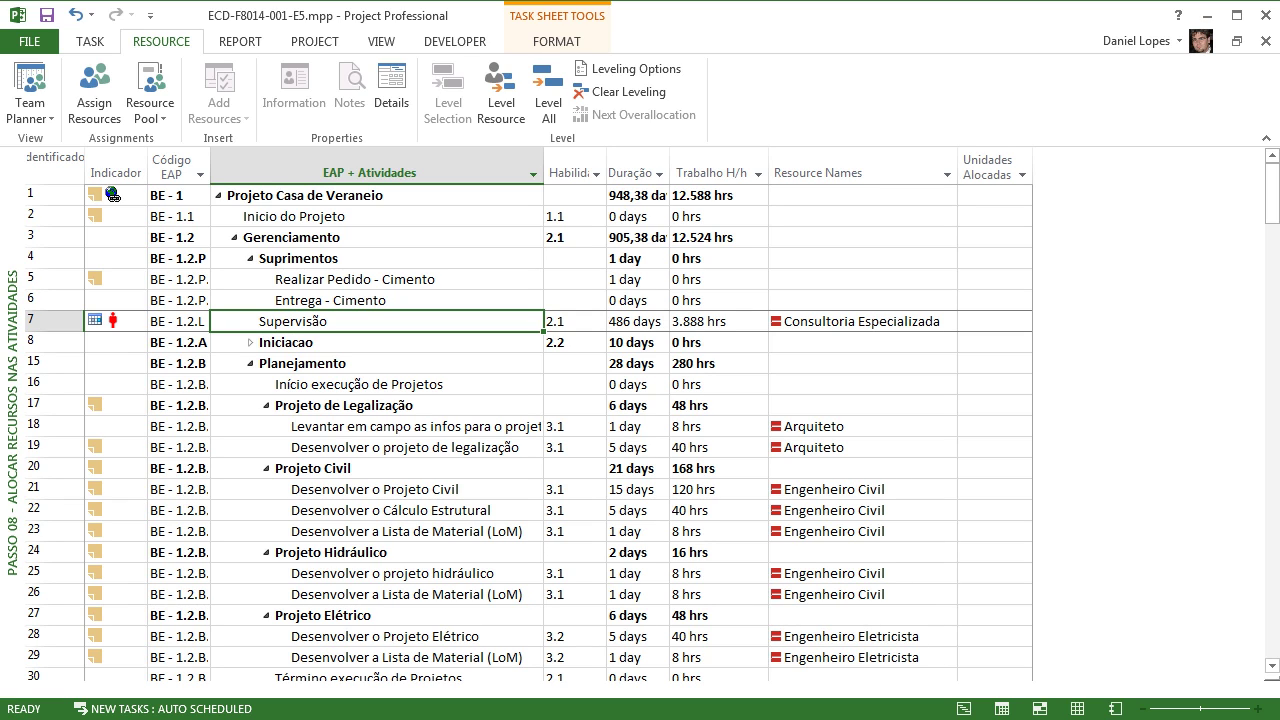
Step: Check the cost of the Imposto resource assigned to Pagar INSS / Obter Certidão negativa de débitos in Assign Resources, and close the dialog
left_click_drag(1272, 194, 1272, 628)
left_click(400, 573)
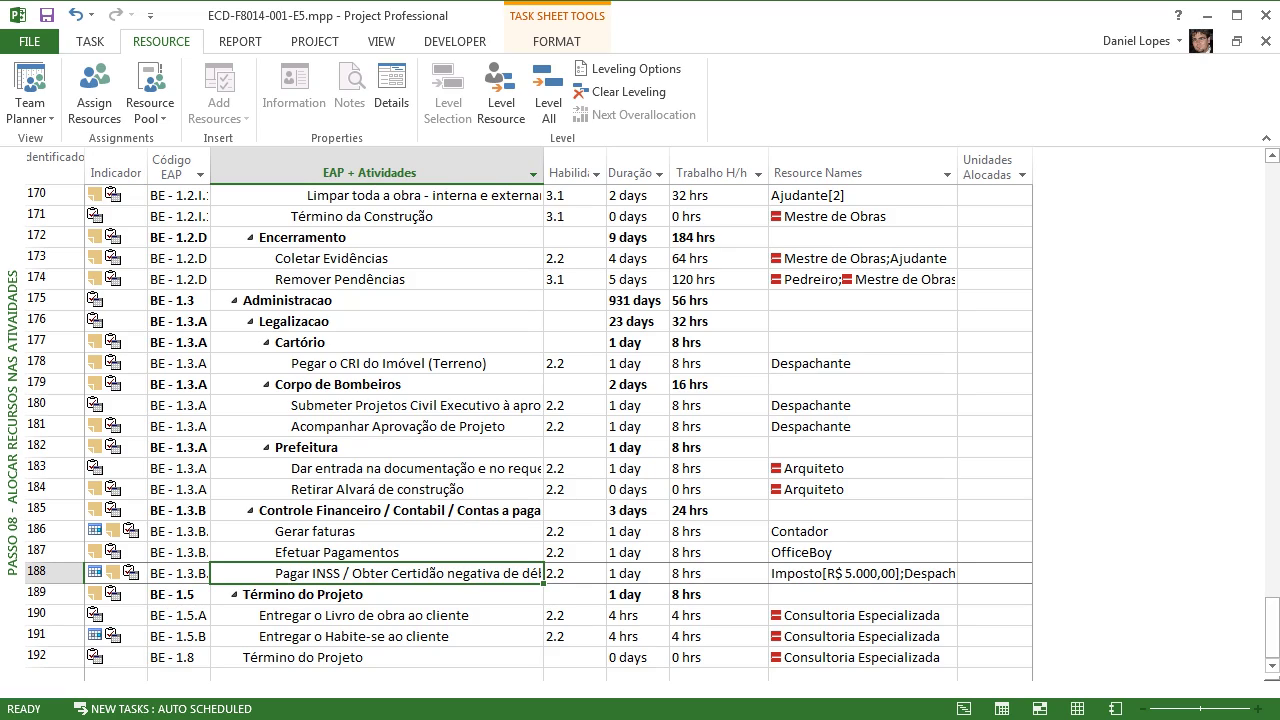
left_click_drag(1272, 628, 1272, 193)
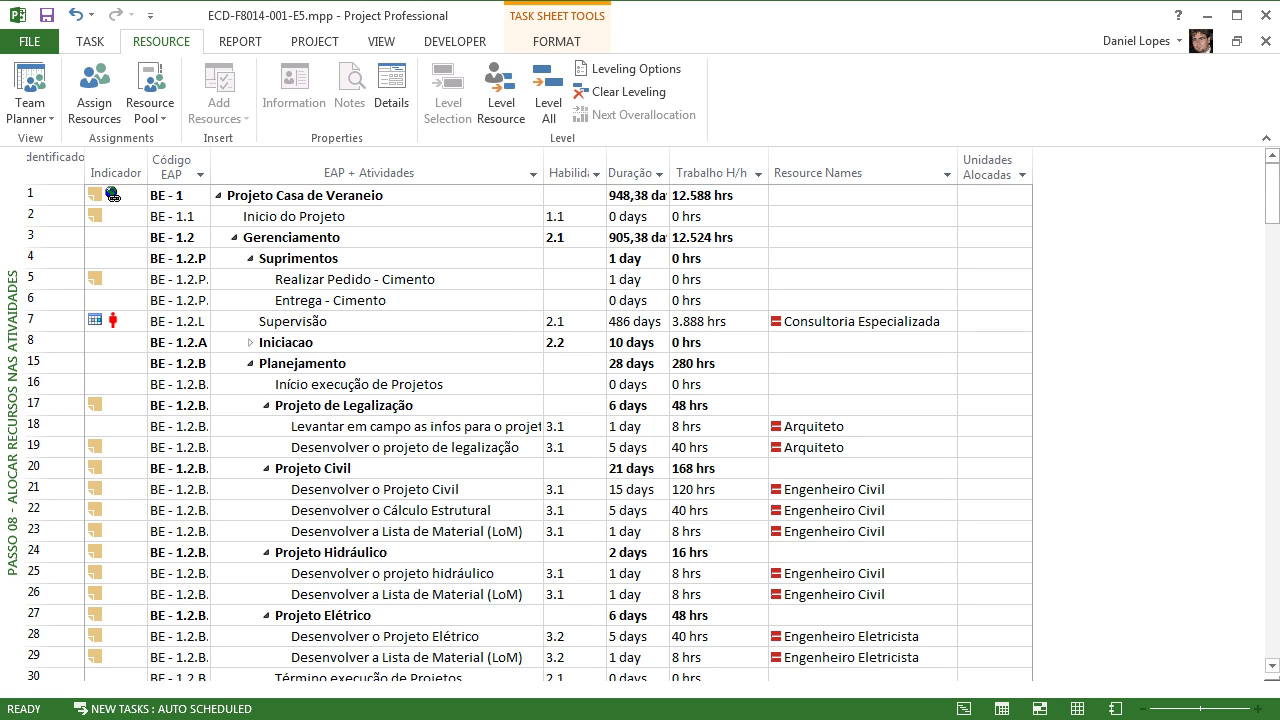
left_click_drag(1272, 193, 1272, 628)
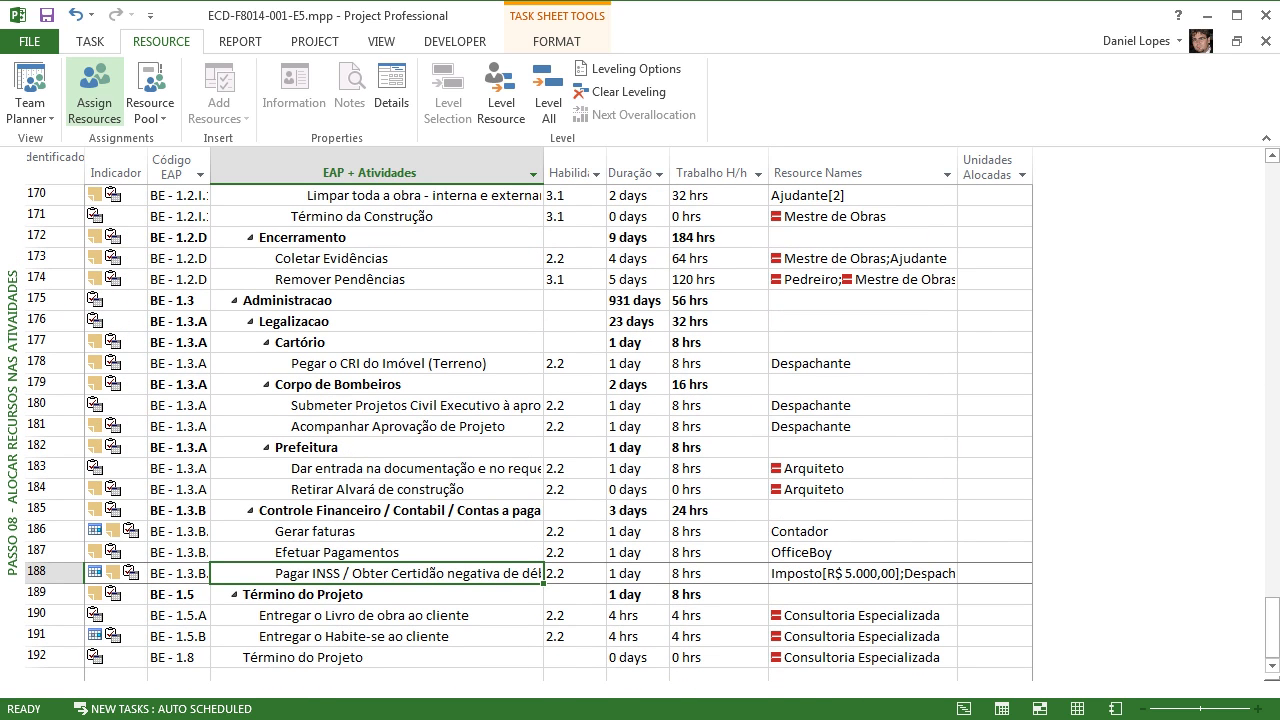
left_click(94, 95)
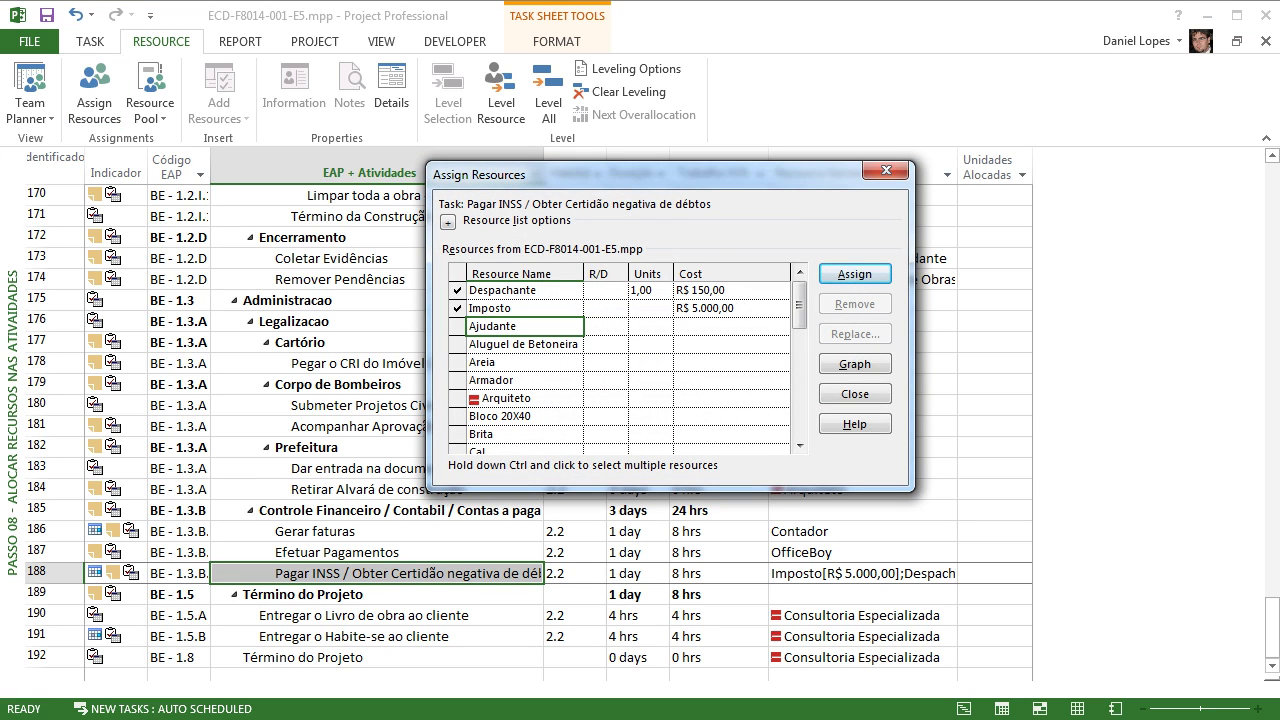
left_click(731, 309)
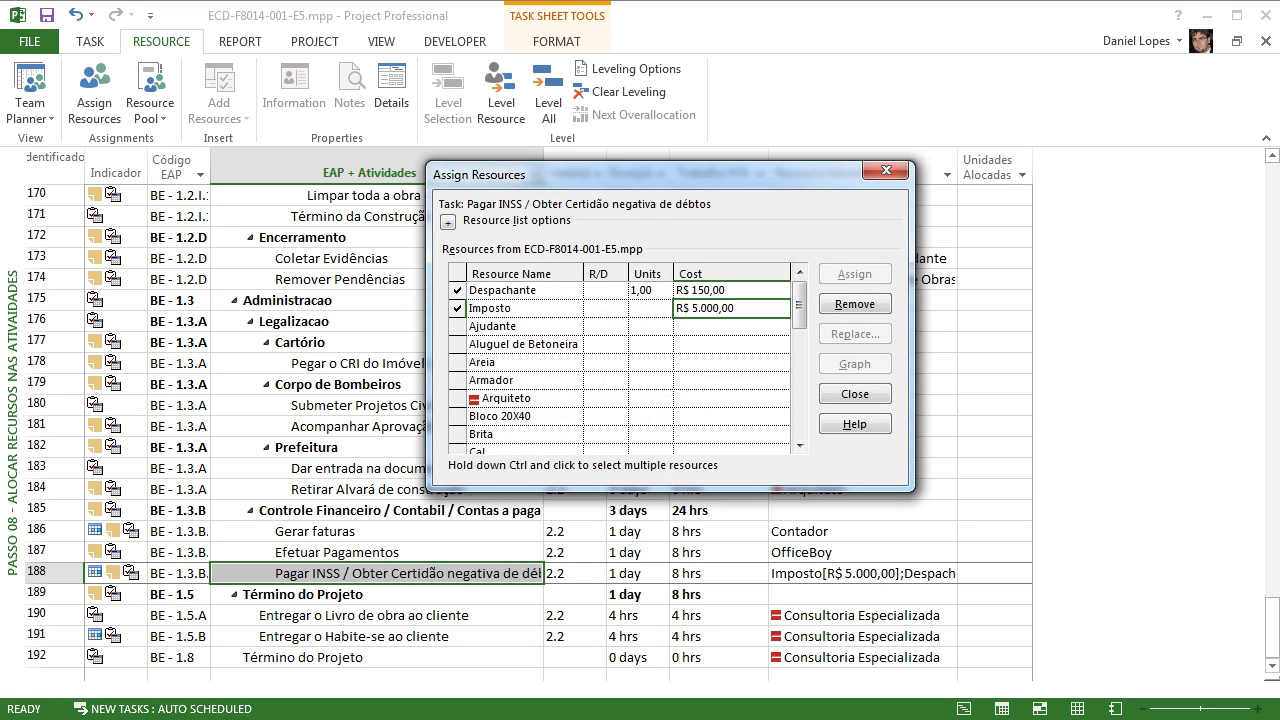
left_click(525, 309)
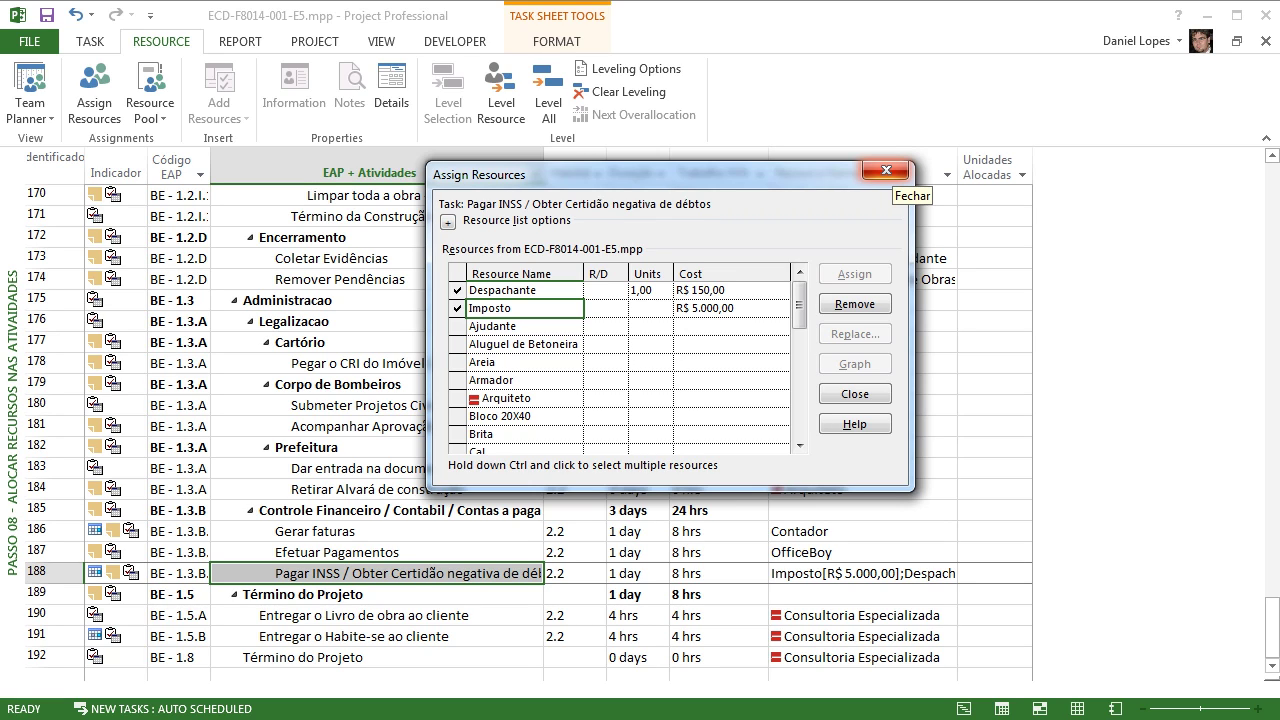
left_click(885, 171)
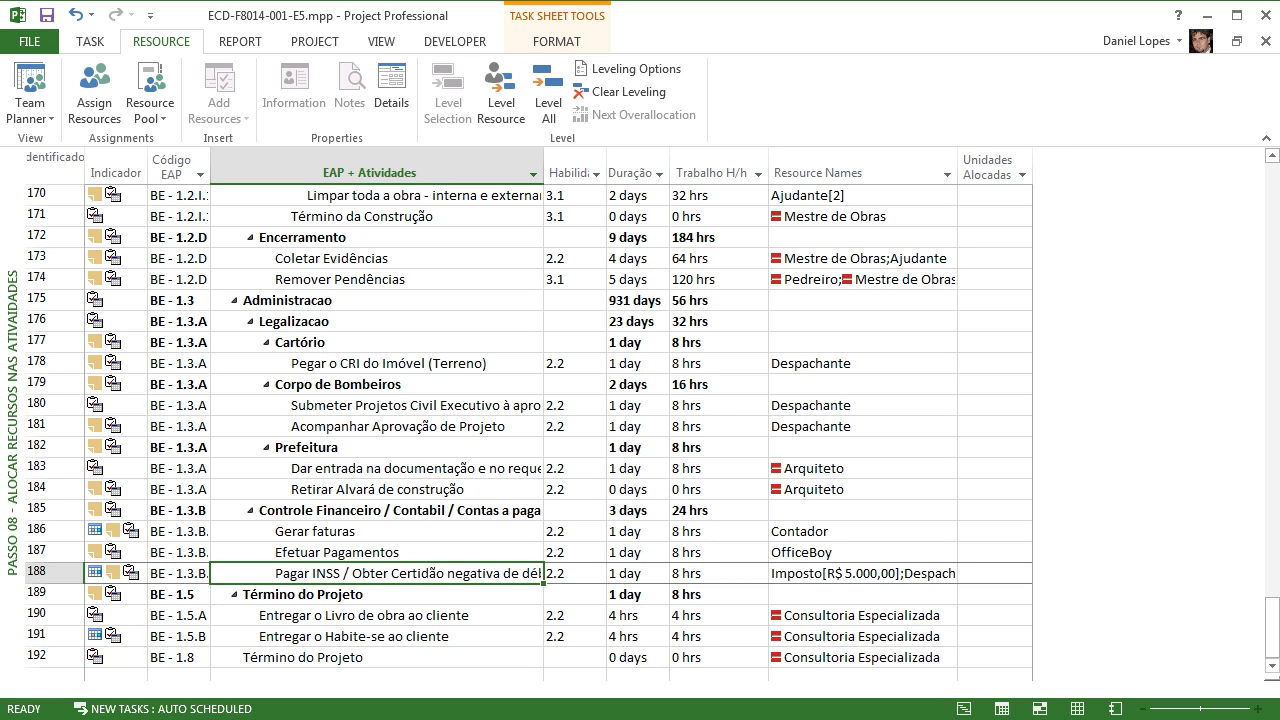
Step: Switch to the Passo 09 - Gerar o Organograma - ORG view and look over the grouped resource list
right_click(16, 426)
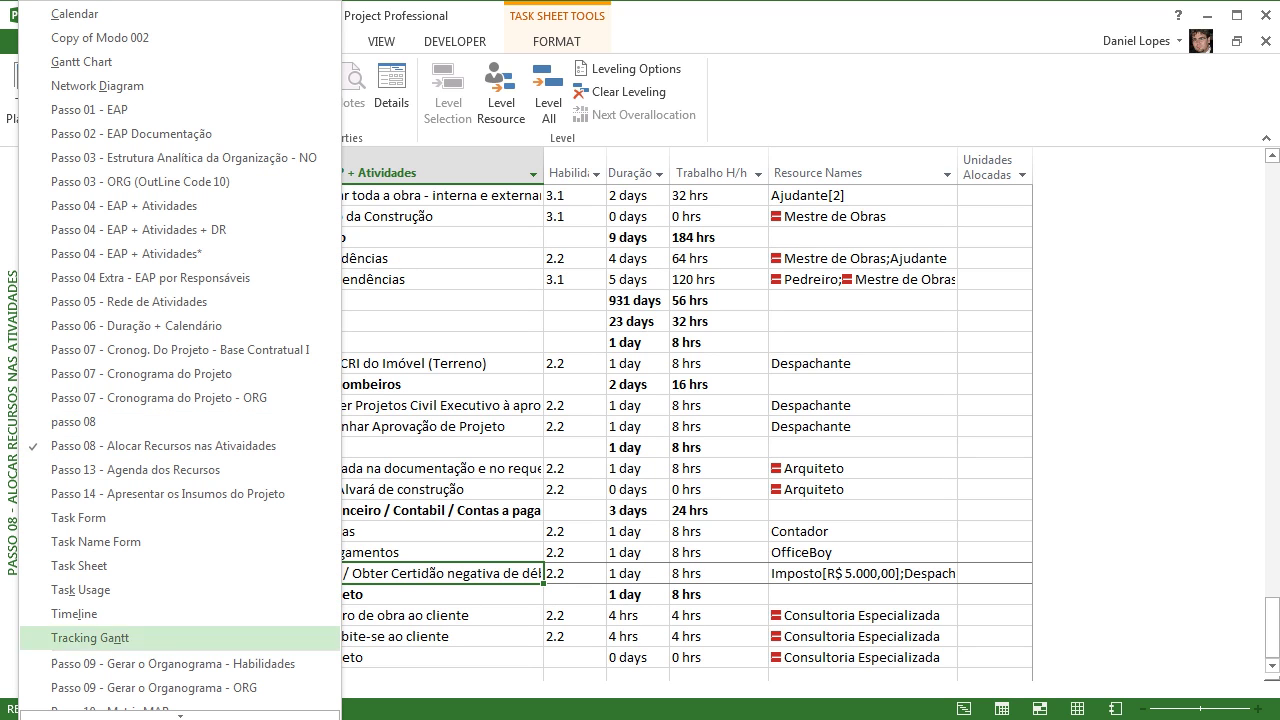
scroll(180, 640, "down", 2)
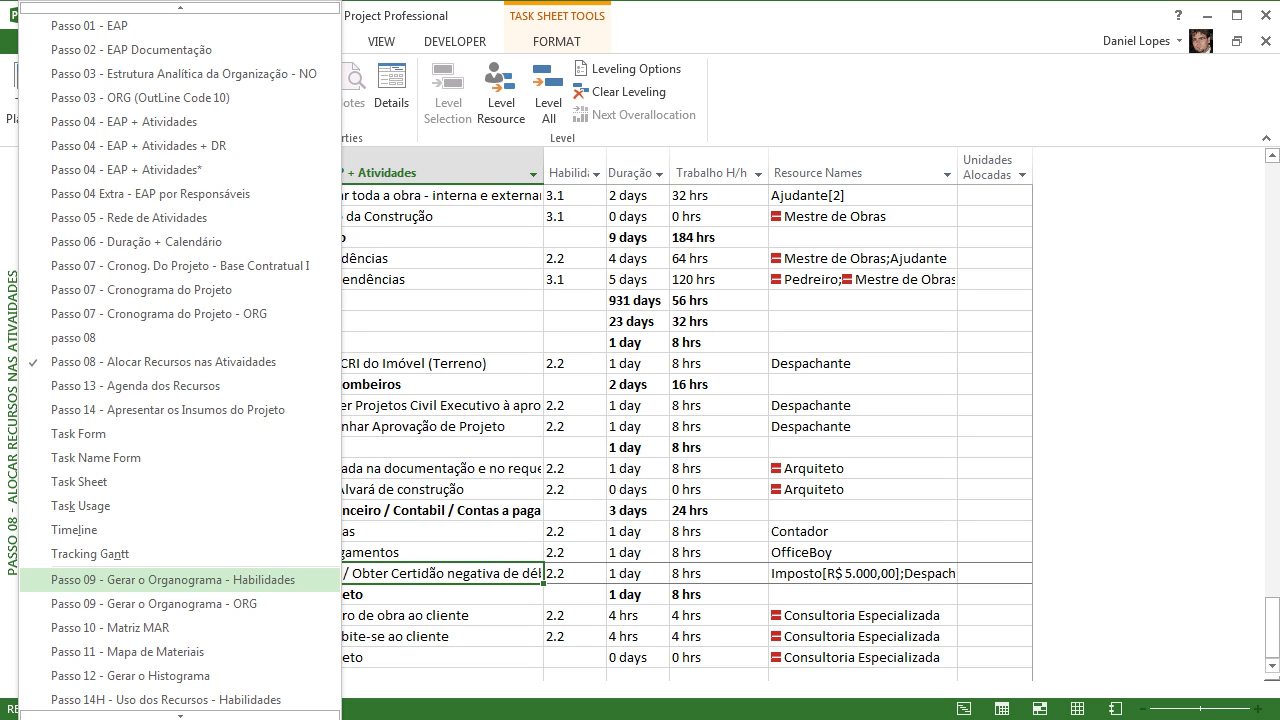
left_click(155, 603)
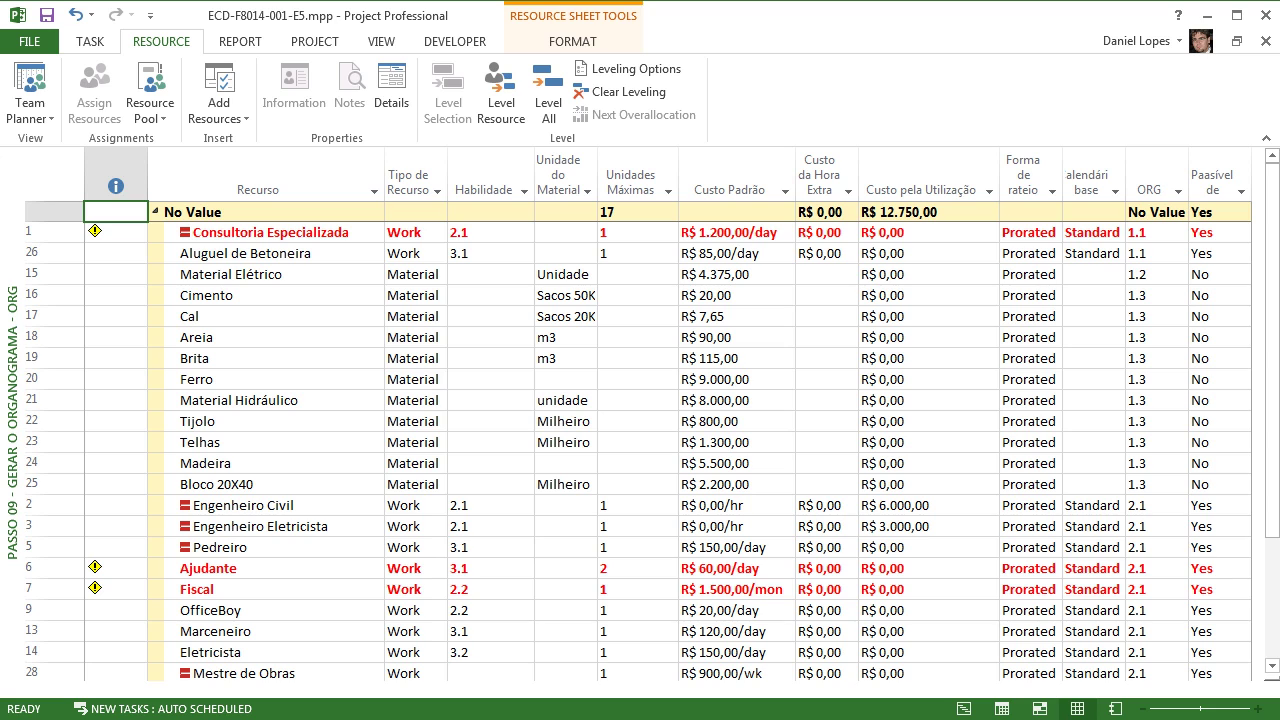
mouse_move(186, 232)
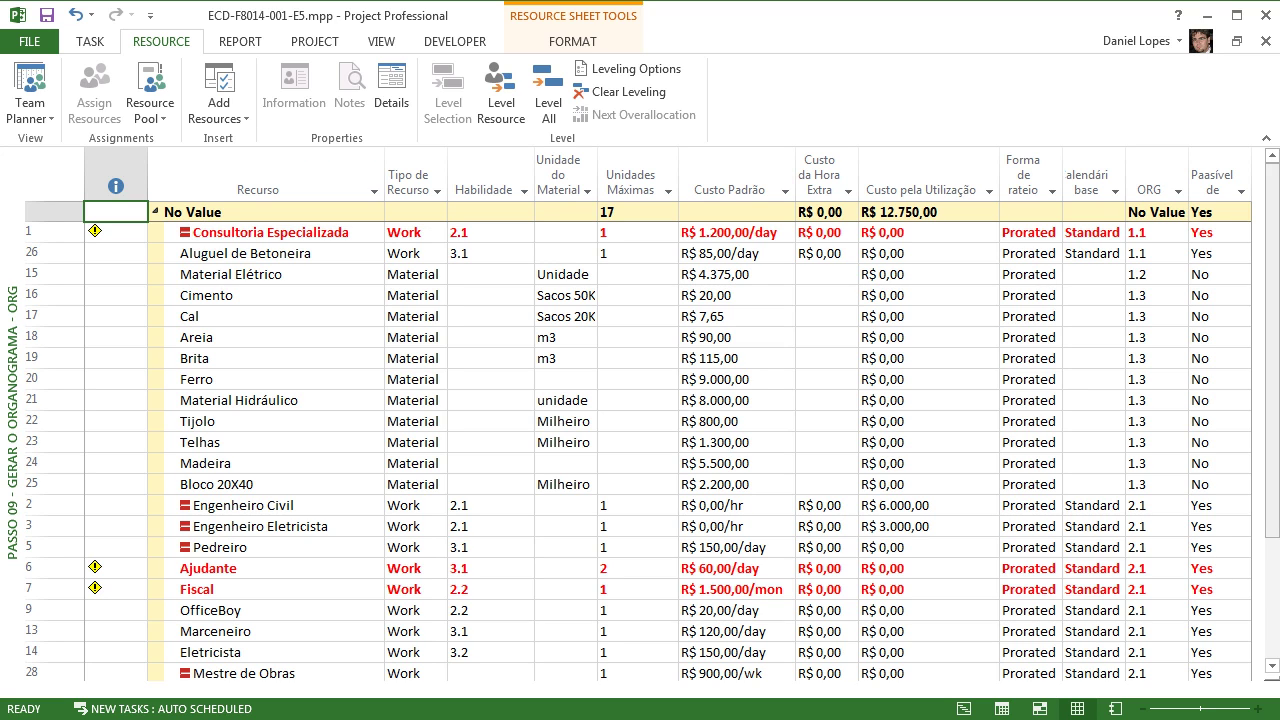
scroll(640, 414, "down", 3)
scroll(640, 430, "up", 3)
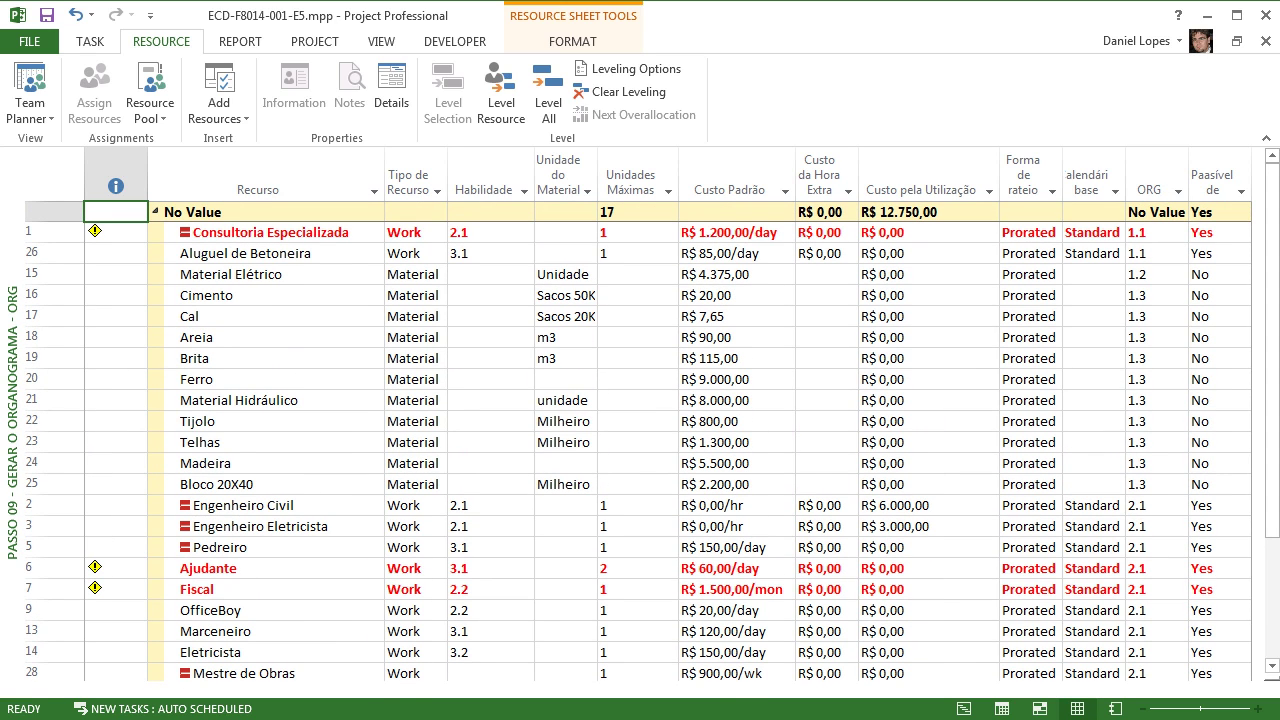
Step: Open the Habilidade choices for the Consultoria Especializada resource
left_click(488, 232)
left_click(525, 233)
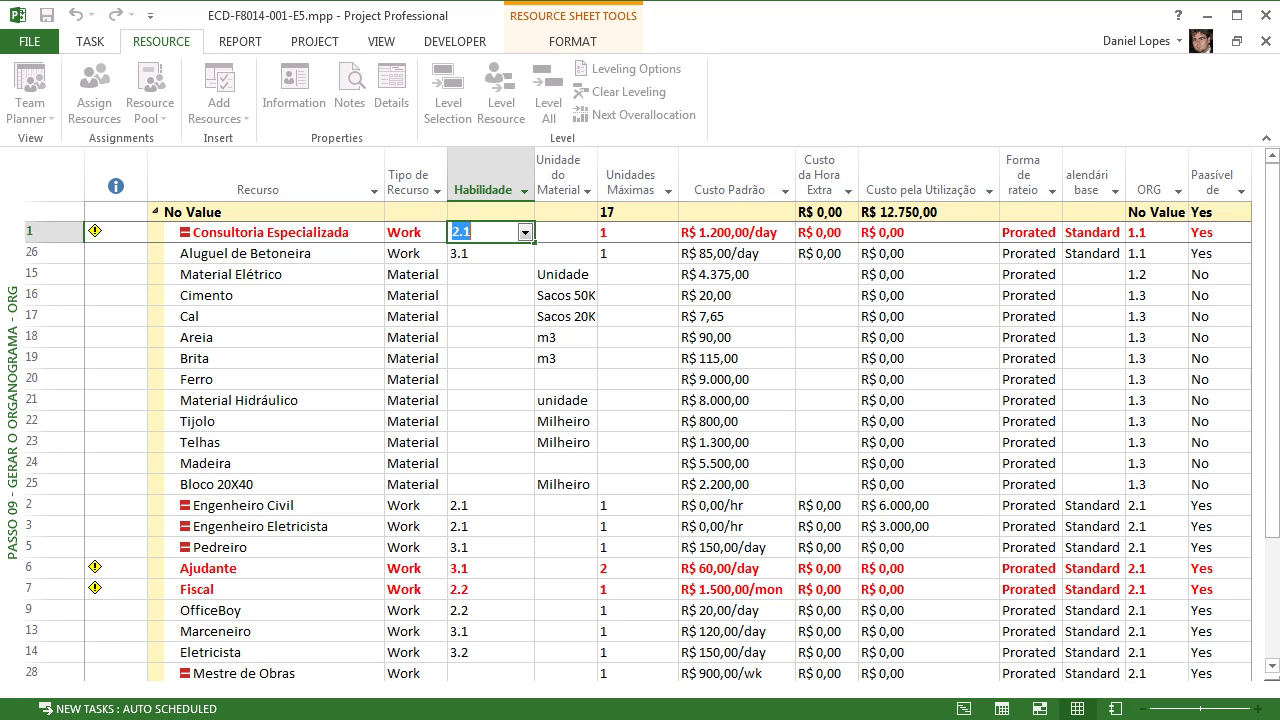
Step: Open the definition of the custom resource group "Passo 09 - Gerar Organograma - ORG" for editing
key("Escape")
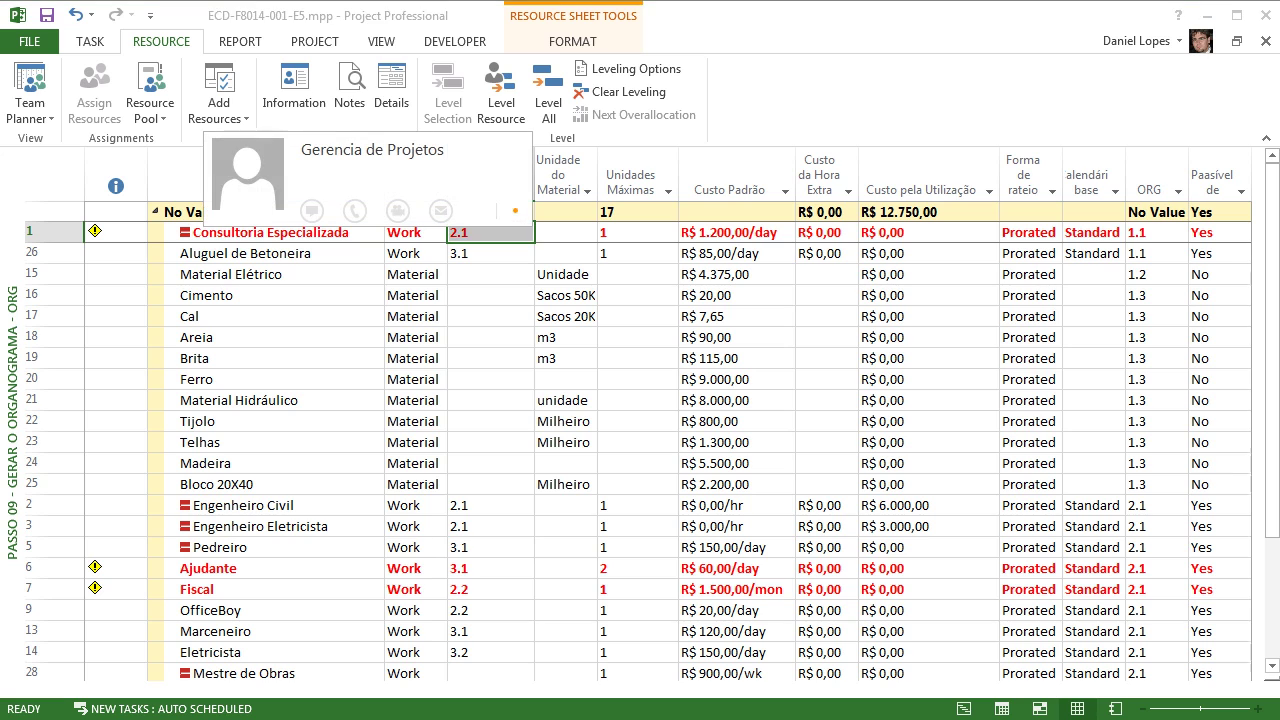
left_click(265, 400)
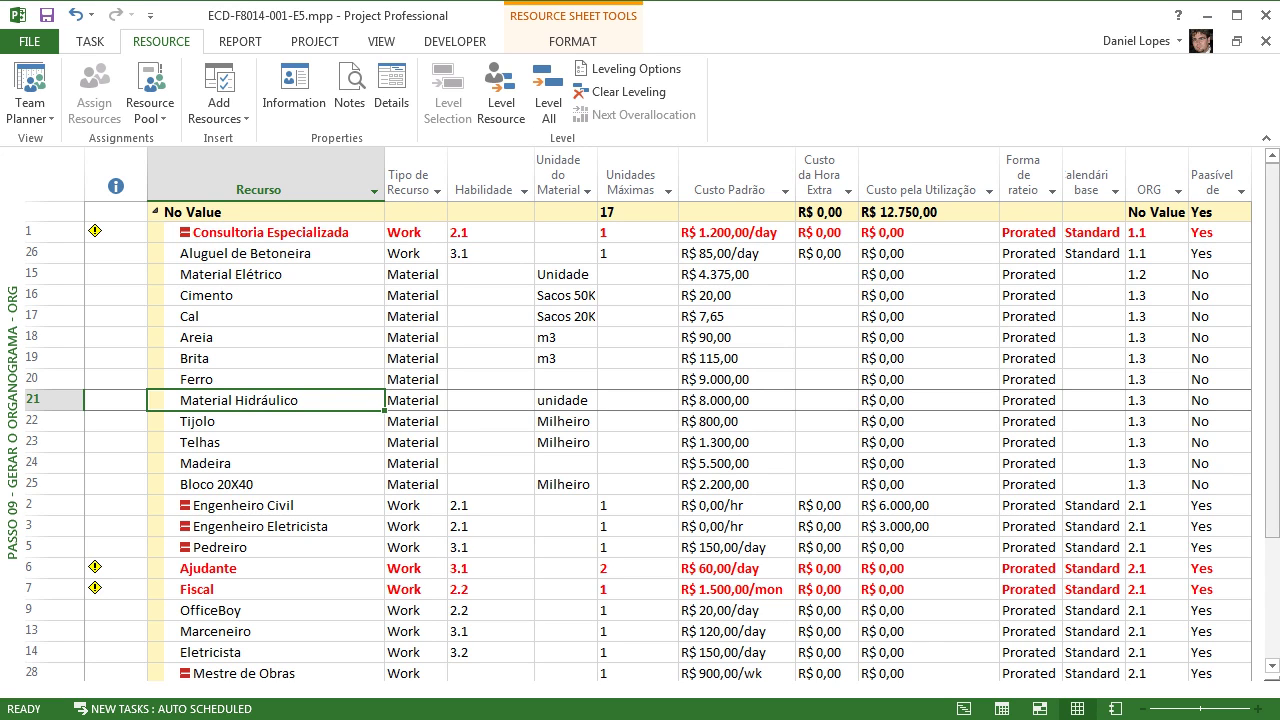
mouse_move(1272, 350)
left_mouse_down()
mouse_move(1272, 391)
mouse_move(1272, 350)
left_mouse_up()
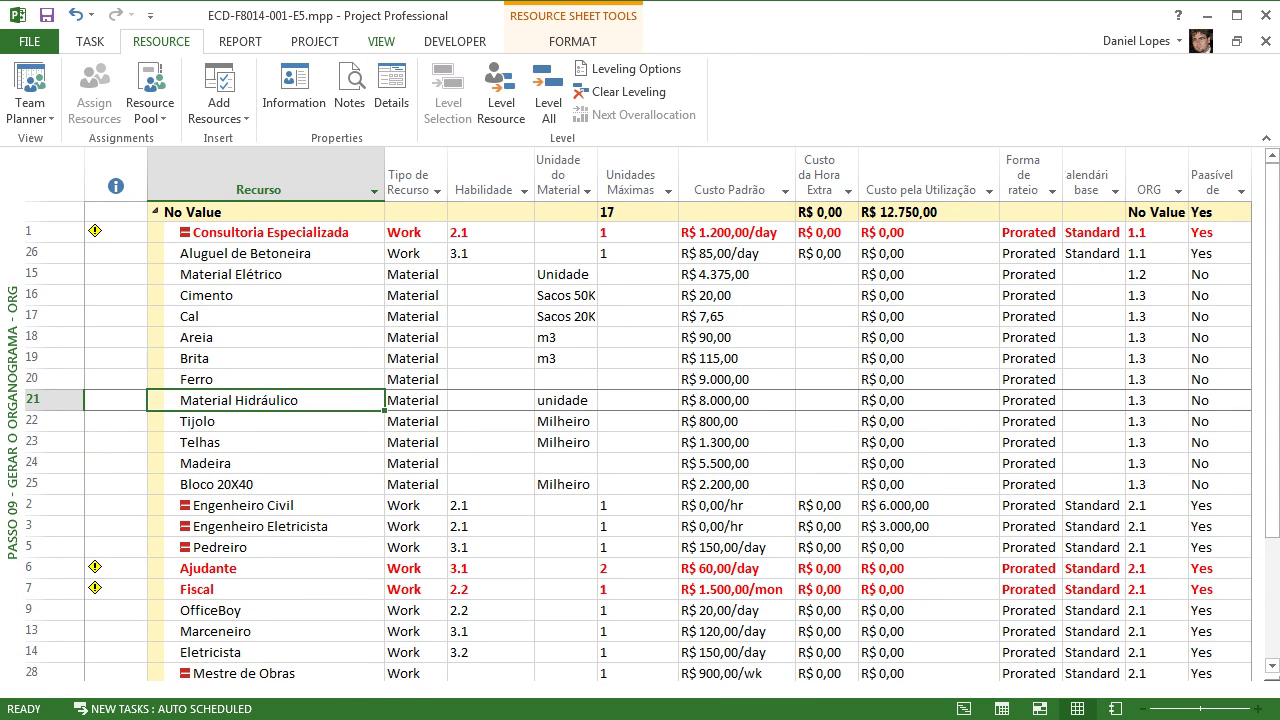
left_click(381, 42)
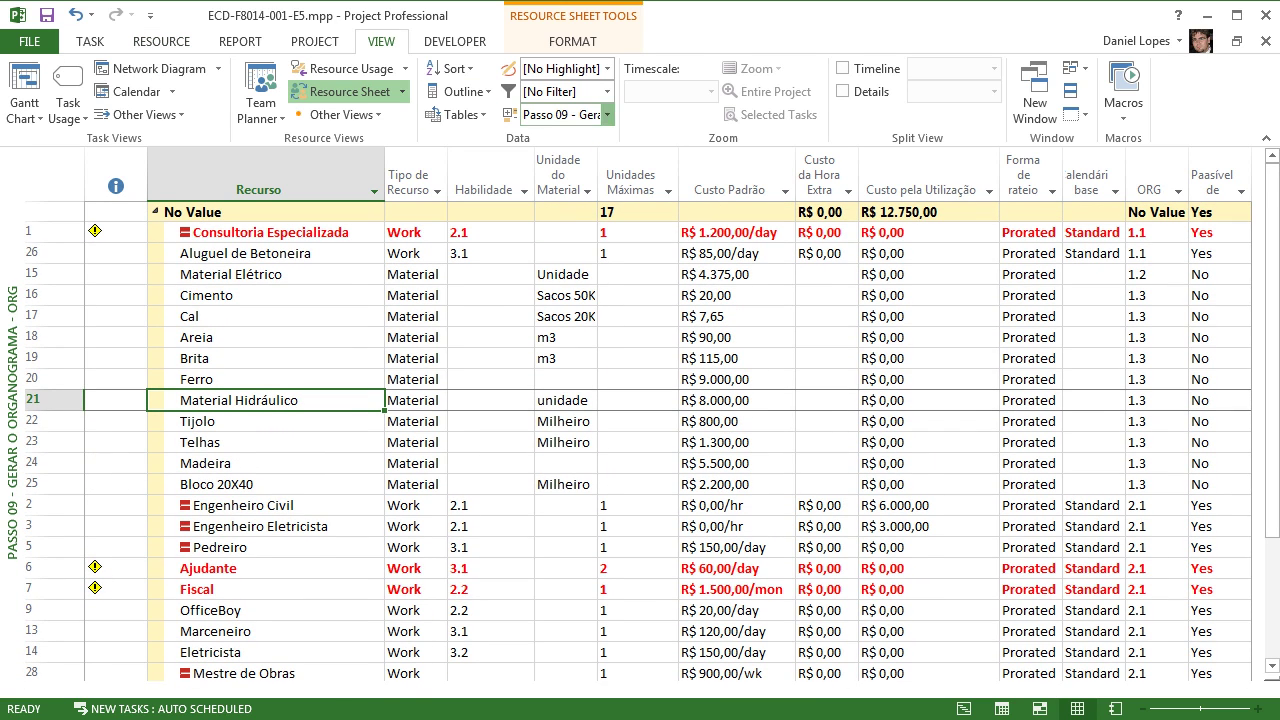
left_click(607, 114)
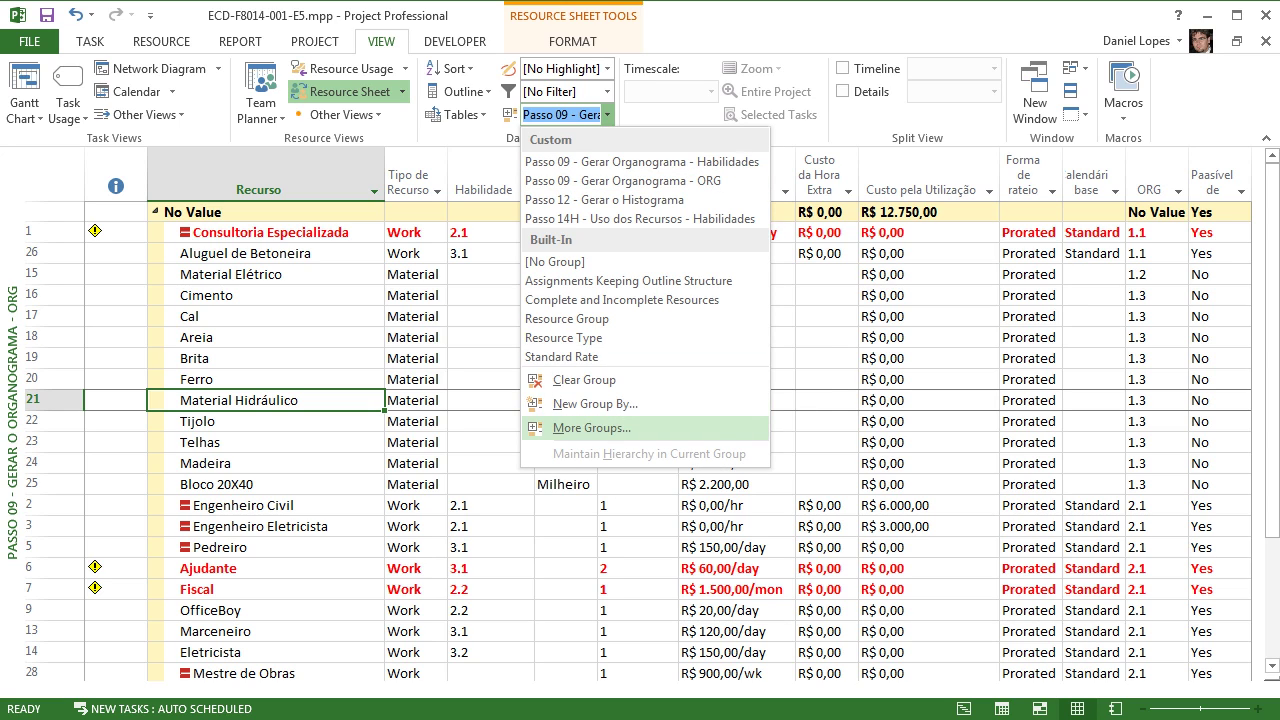
left_click(592, 427)
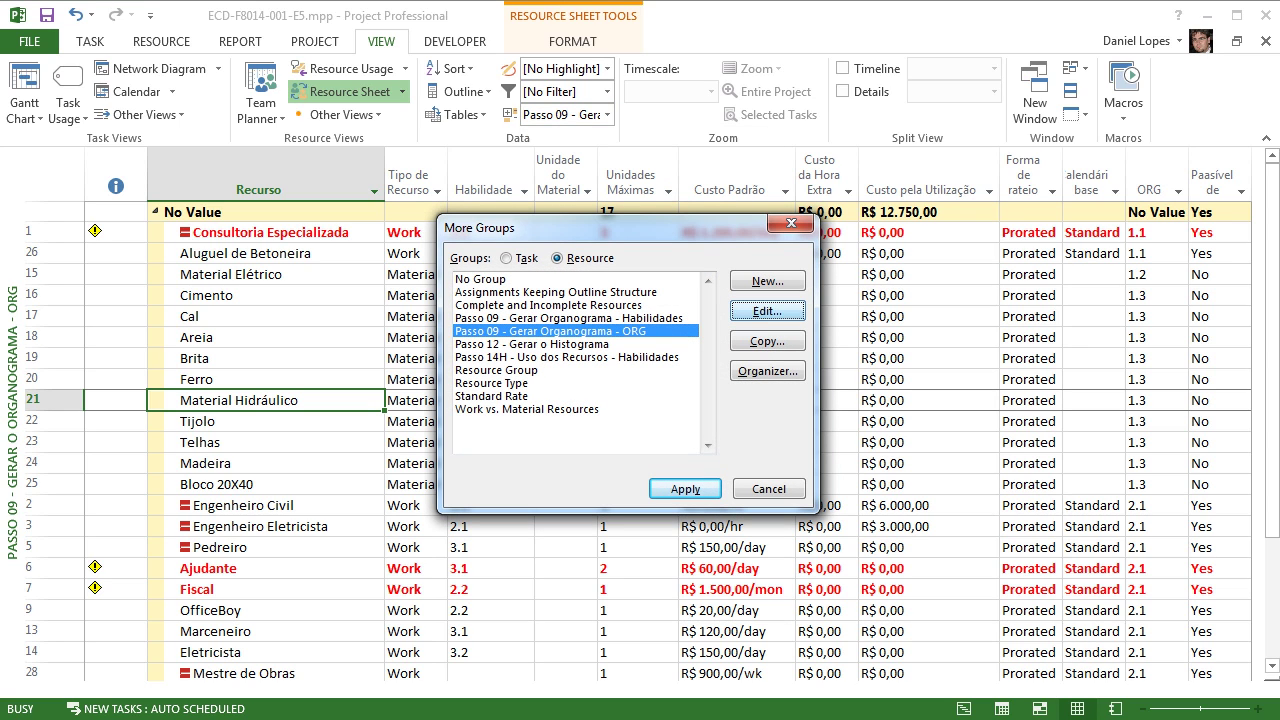
left_click(767, 311)
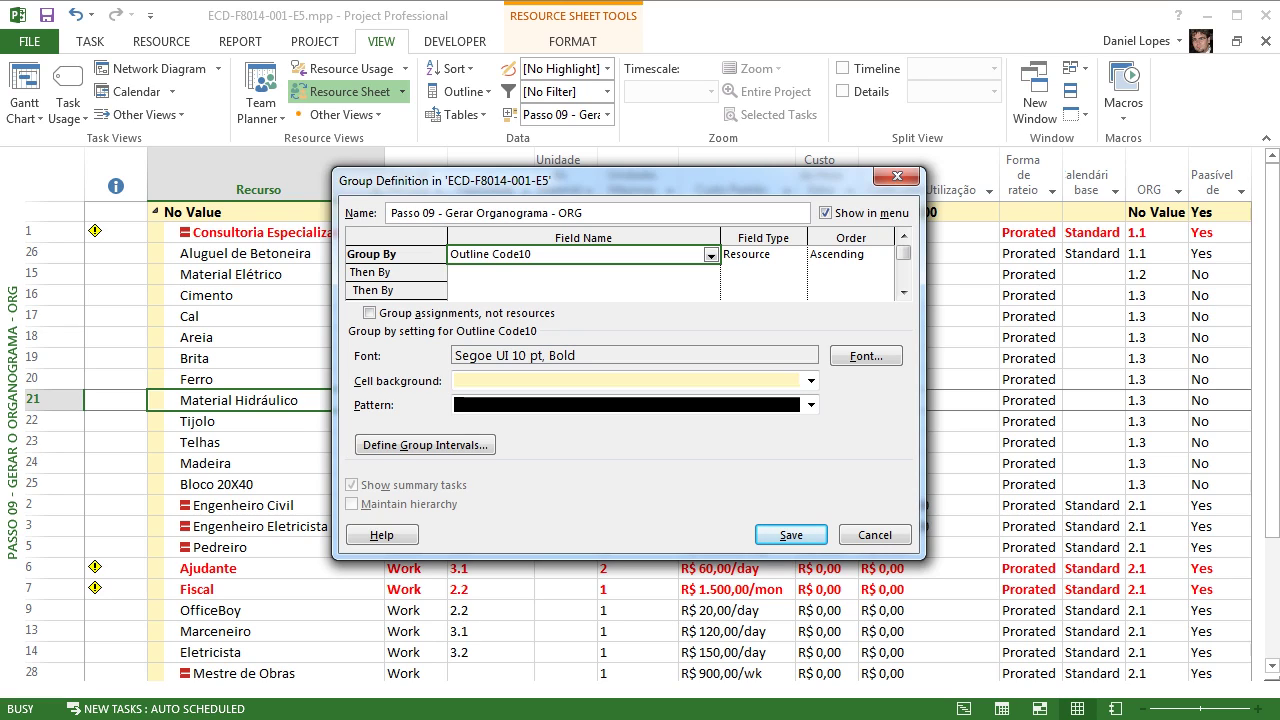
Step: Add the Resource field Type as the second grouping level after Outline Code10 and save the group
left_click(583, 272)
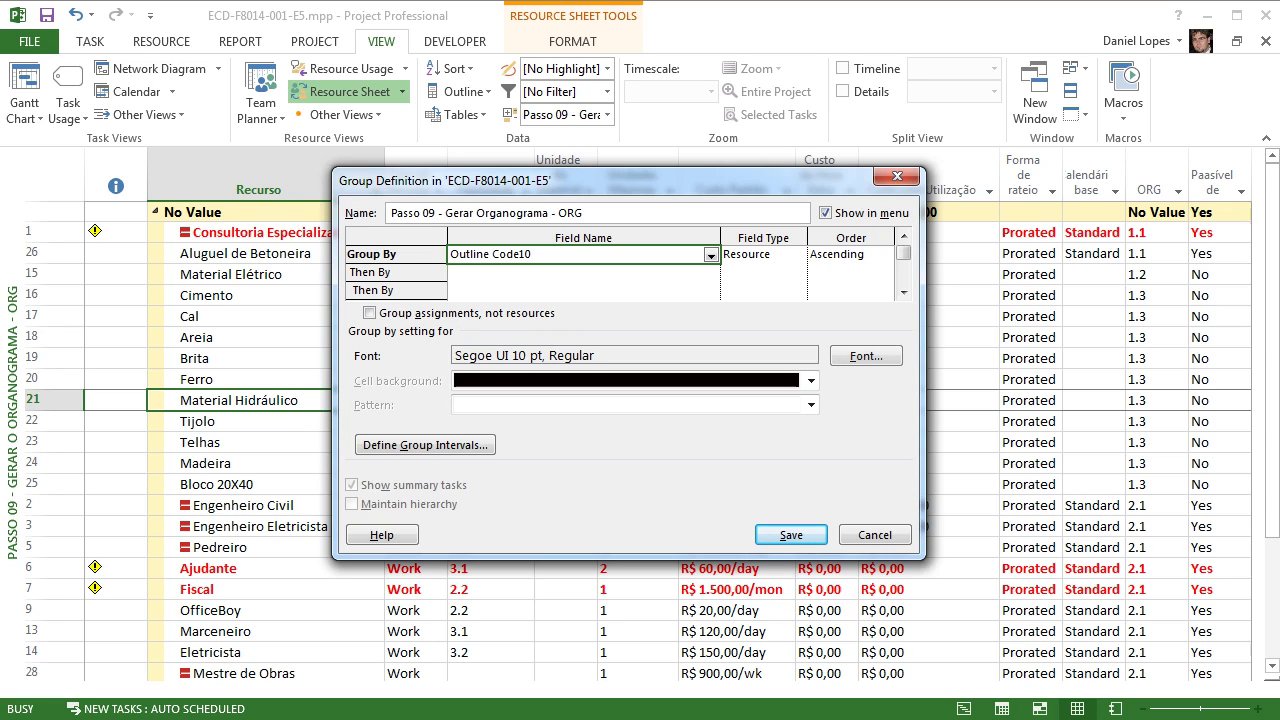
type("T")
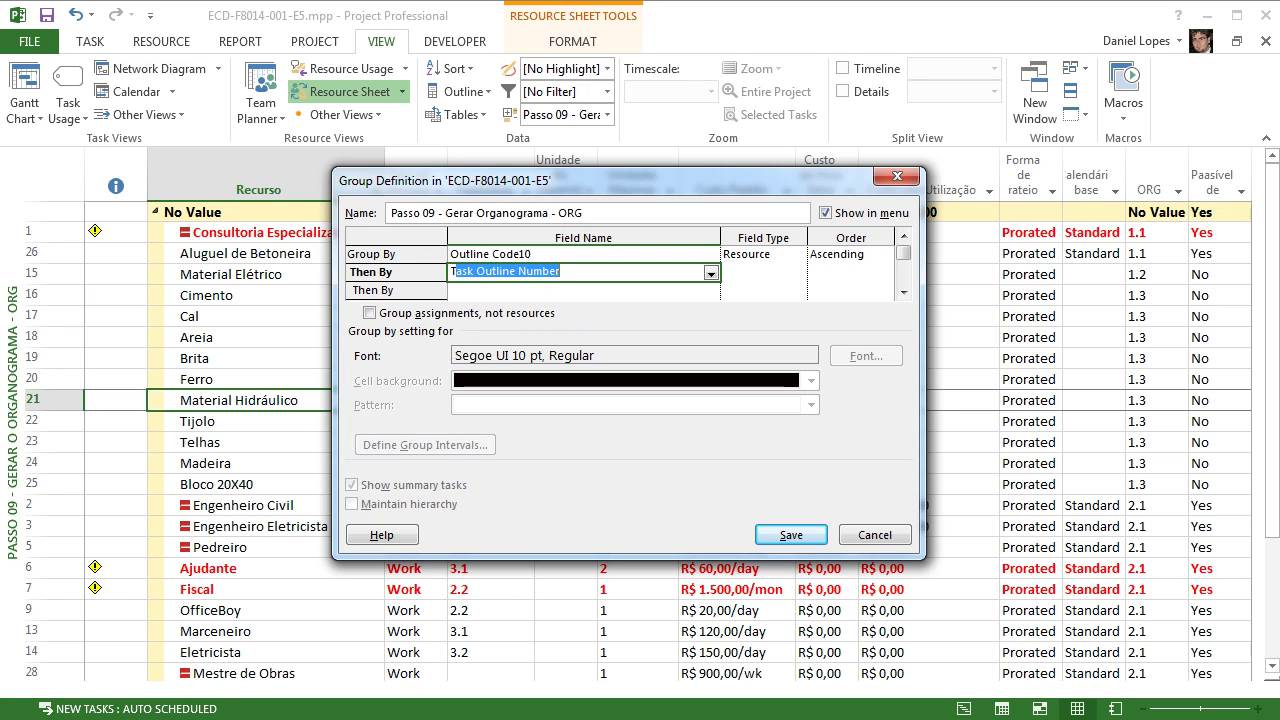
type("ype")
key("Tab")
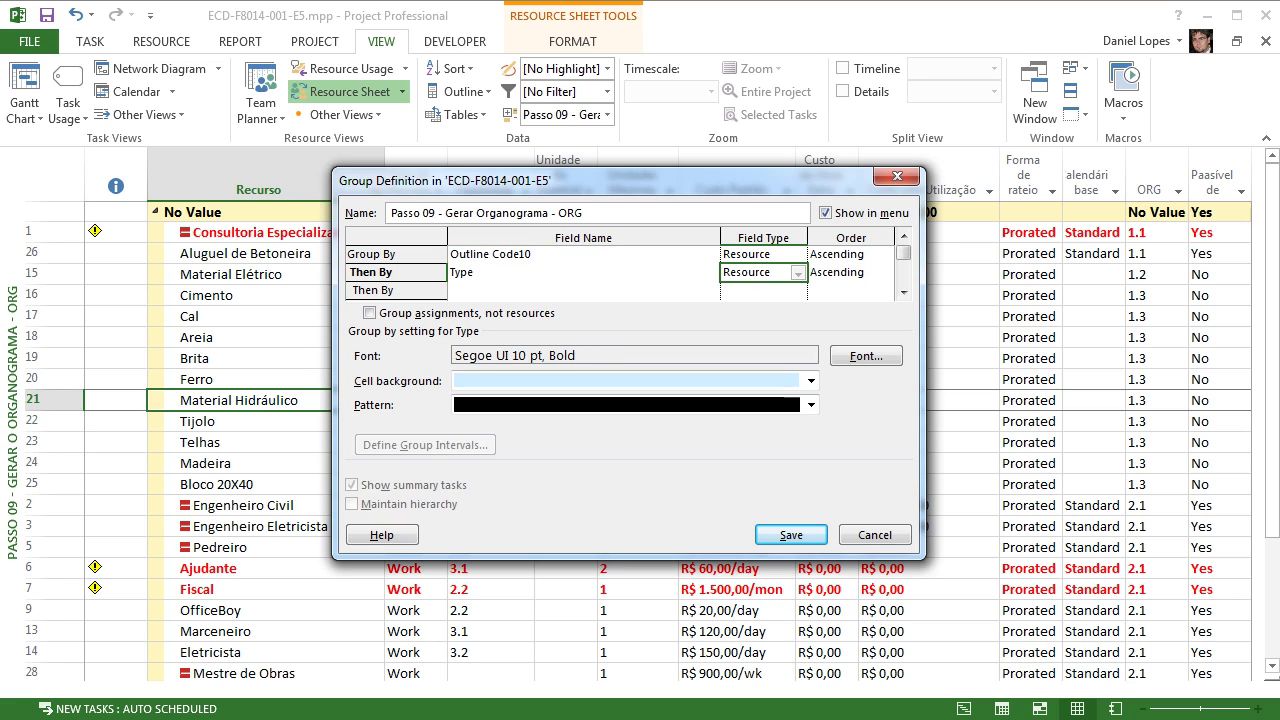
key("Up")
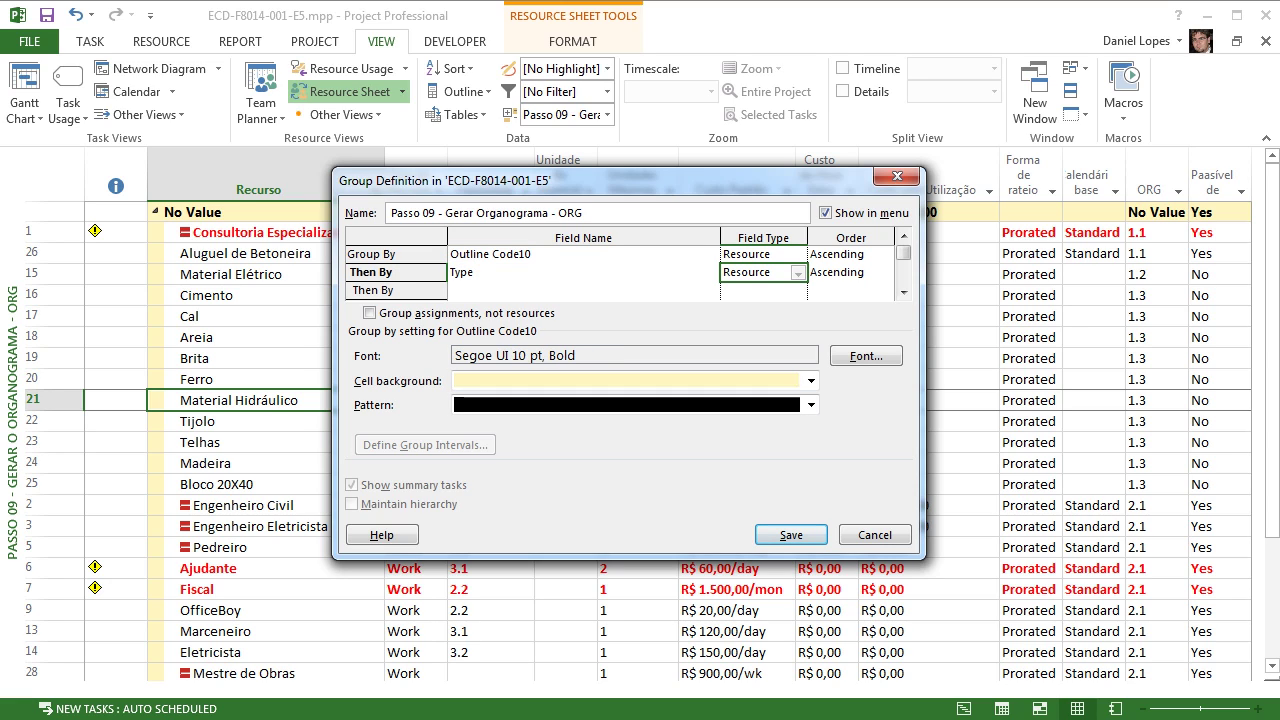
key("Down")
key("Return")
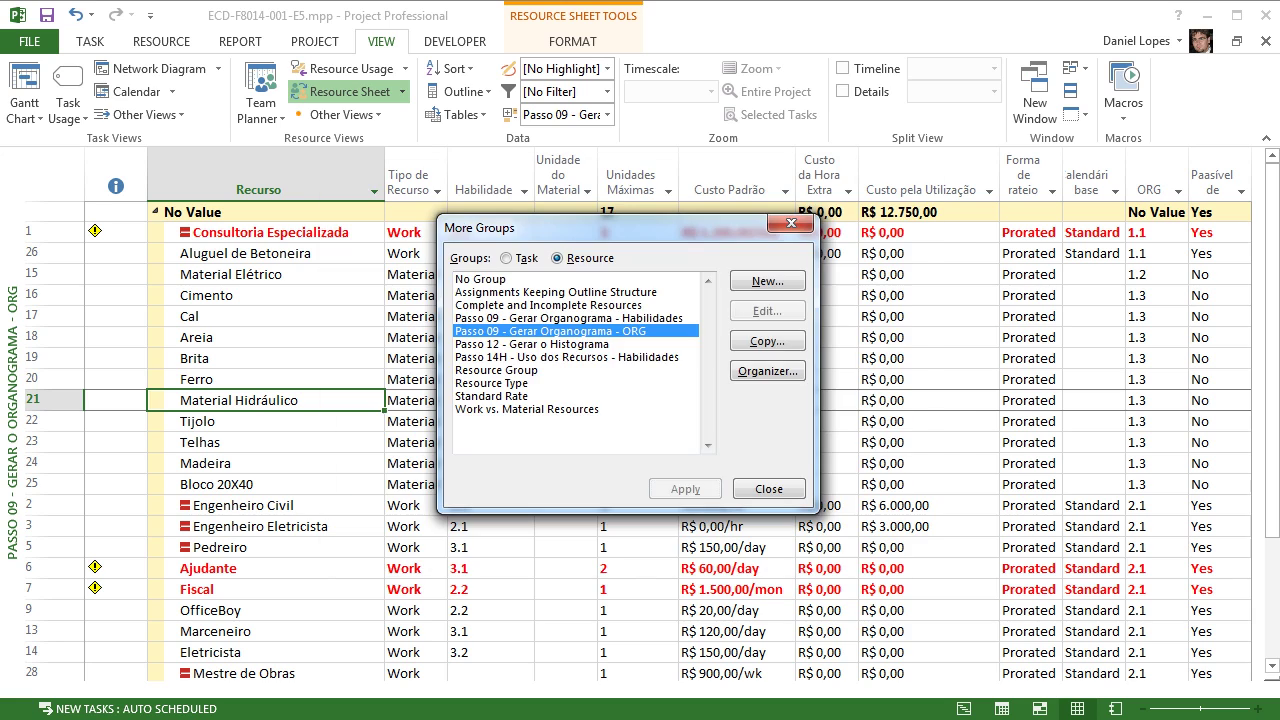
key("Return")
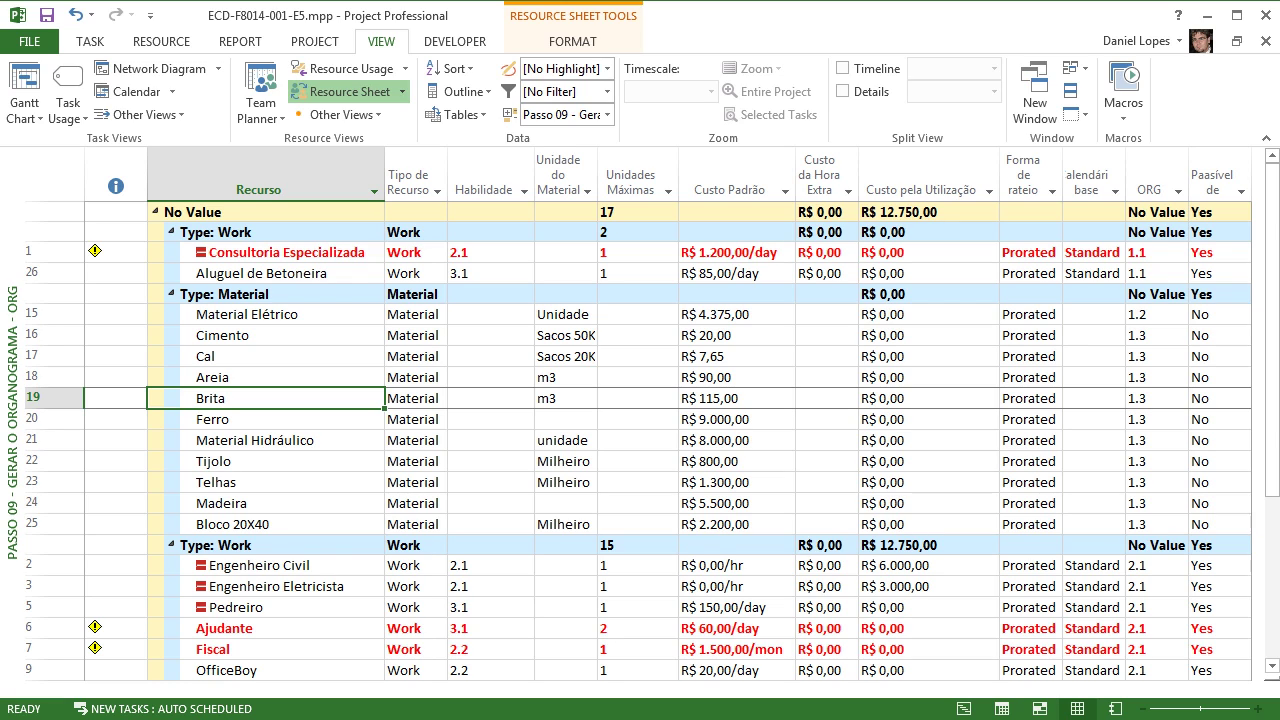
Step: Examine how the resource sheet rows are grouped by resource type
left_click(266, 212)
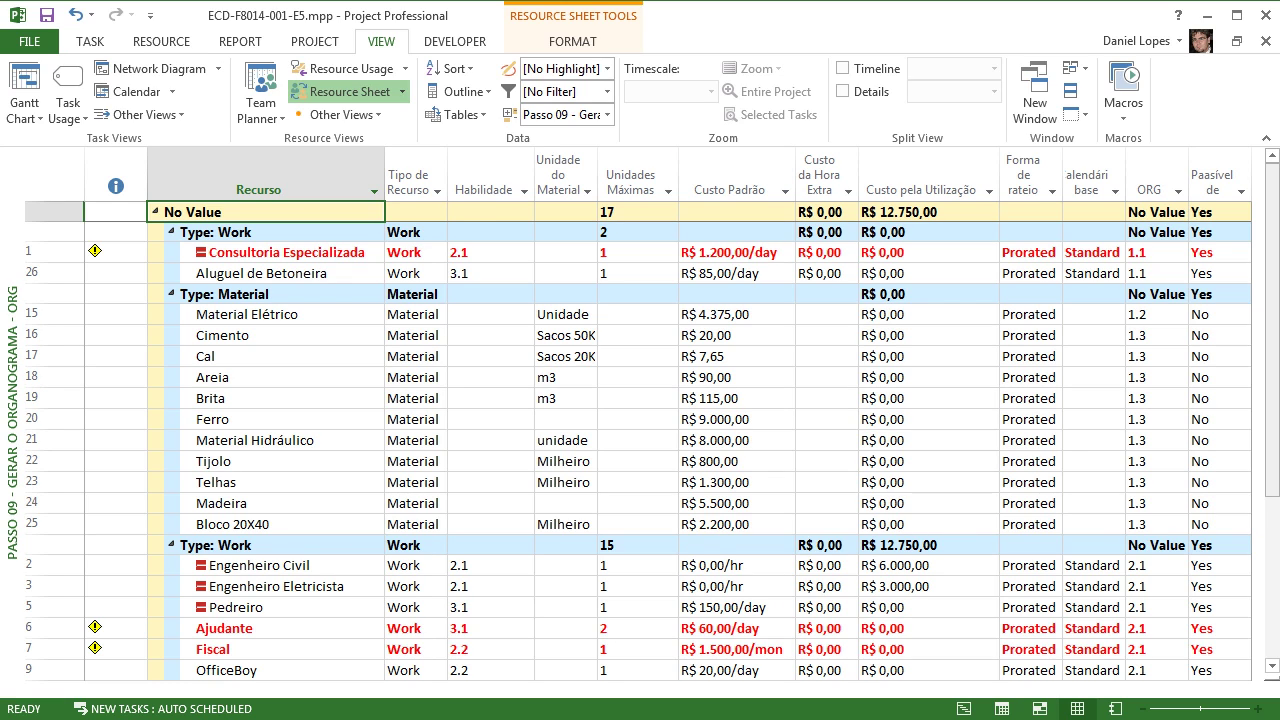
scroll(638, 414, "down", 4)
scroll(638, 437, "up", 4)
mouse_move(202, 253)
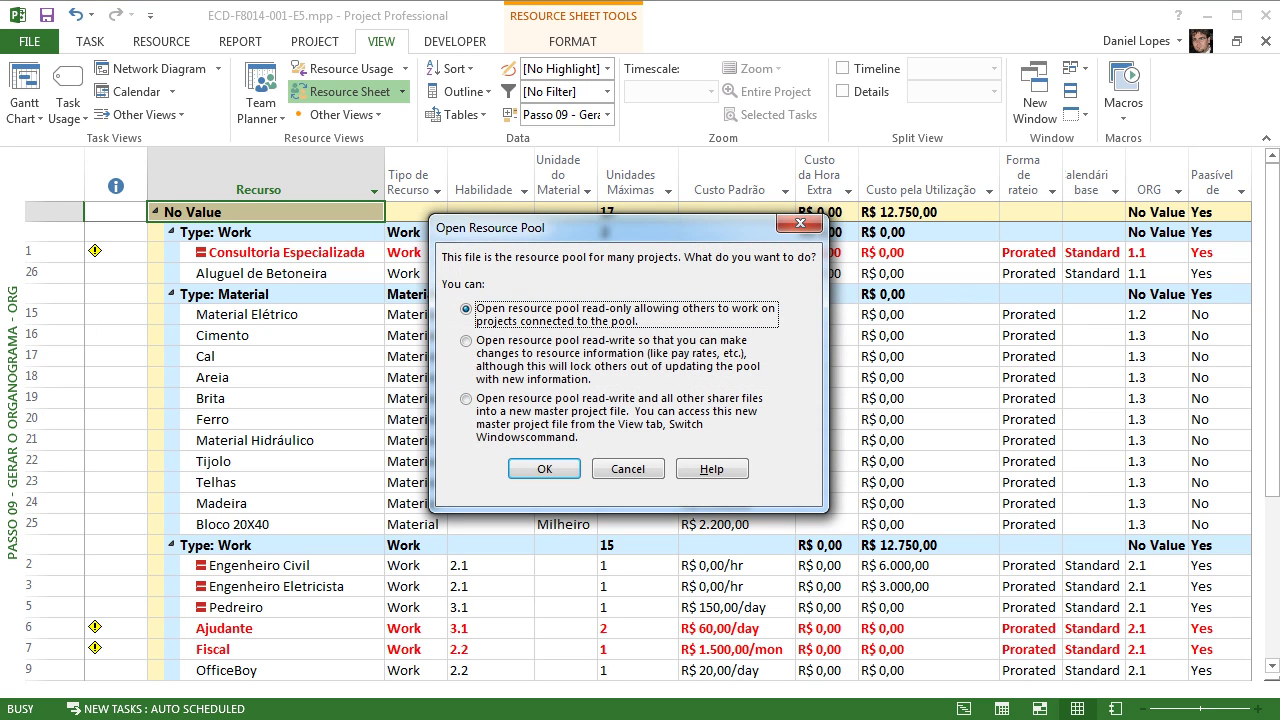
Step: Open the resource pool read-only, allowing others to work on connected projects, and look through its resource rows and columns
key("Return")
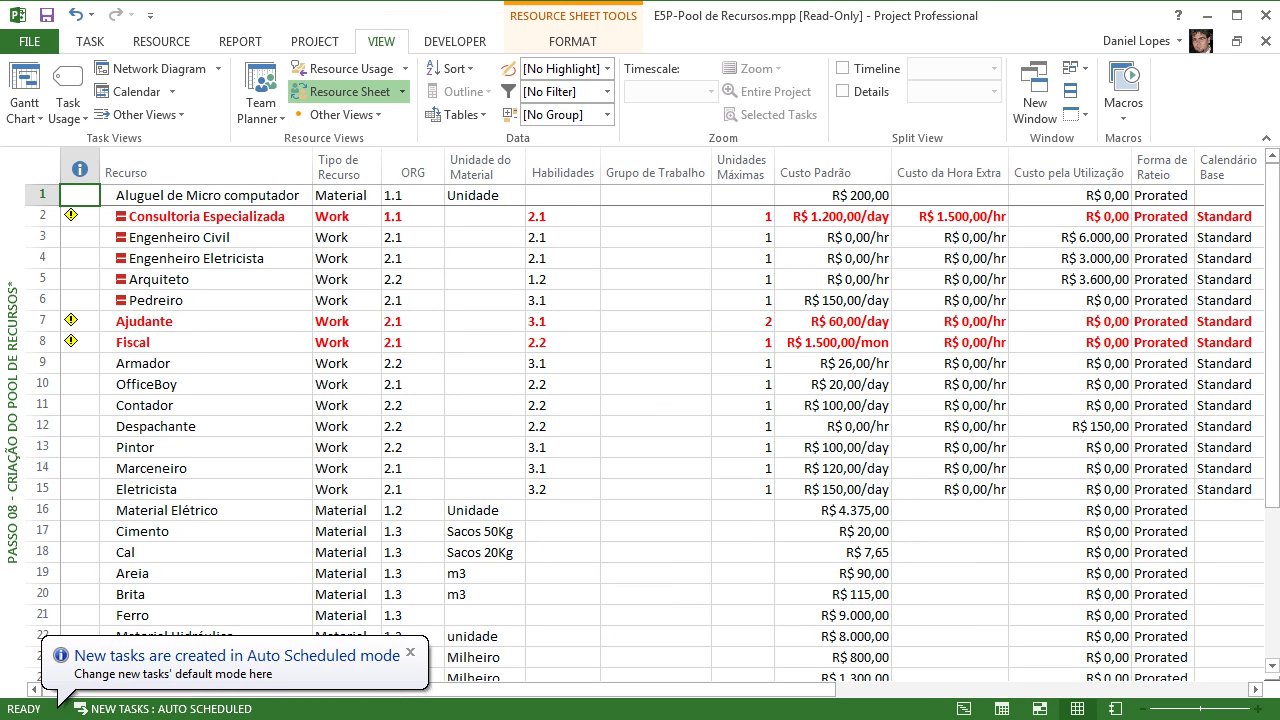
scroll(650, 420, "down", 3)
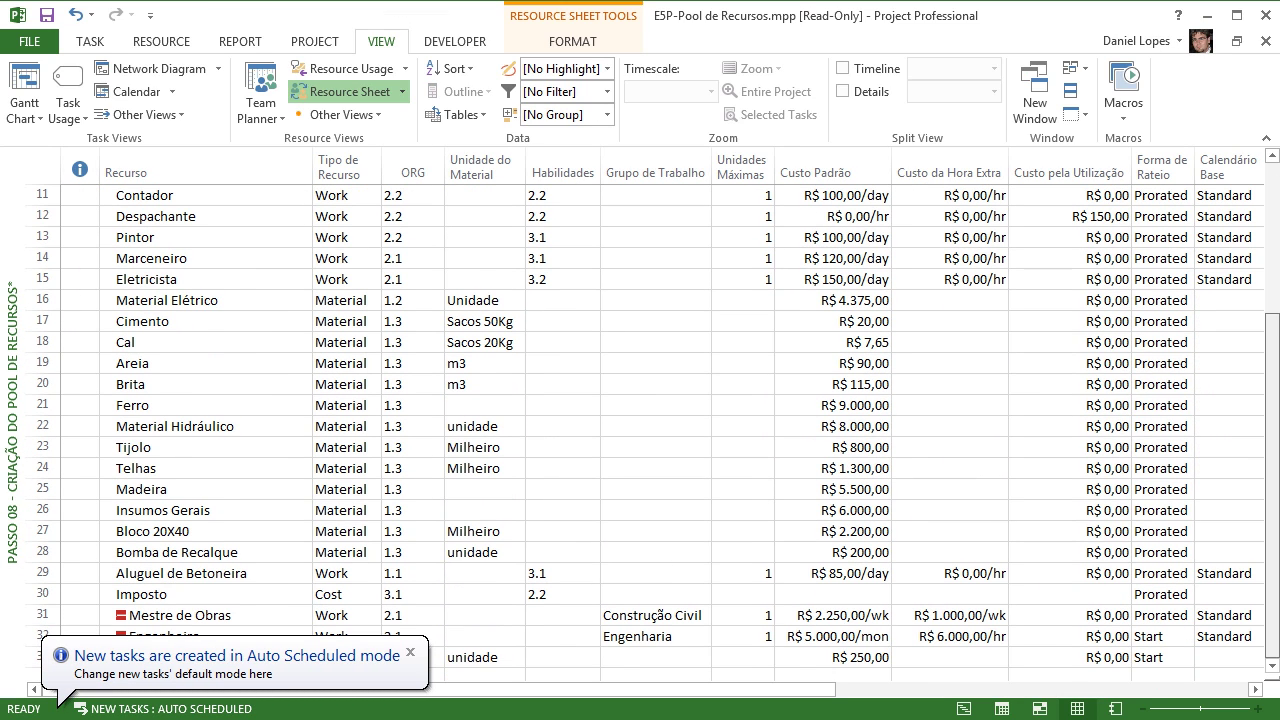
scroll(650, 430, "up", 3)
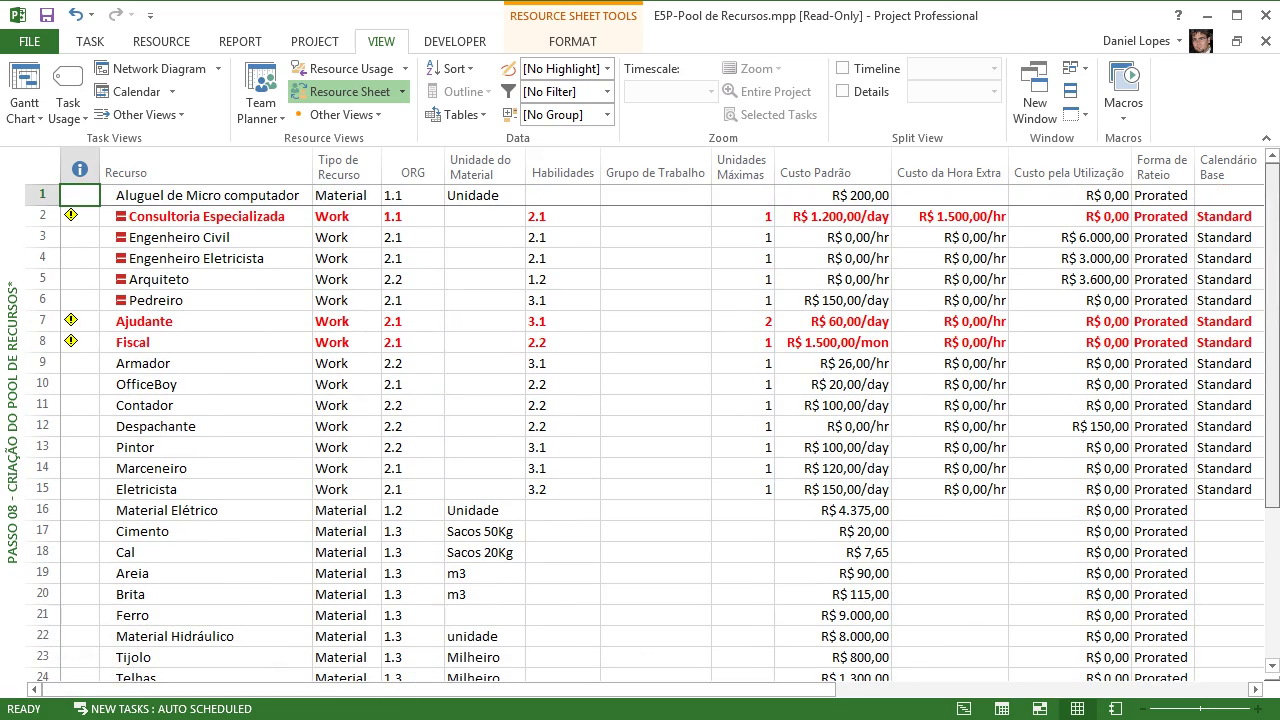
left_click_drag(439, 690, 733, 690)
scroll(660, 416, "left", 10)
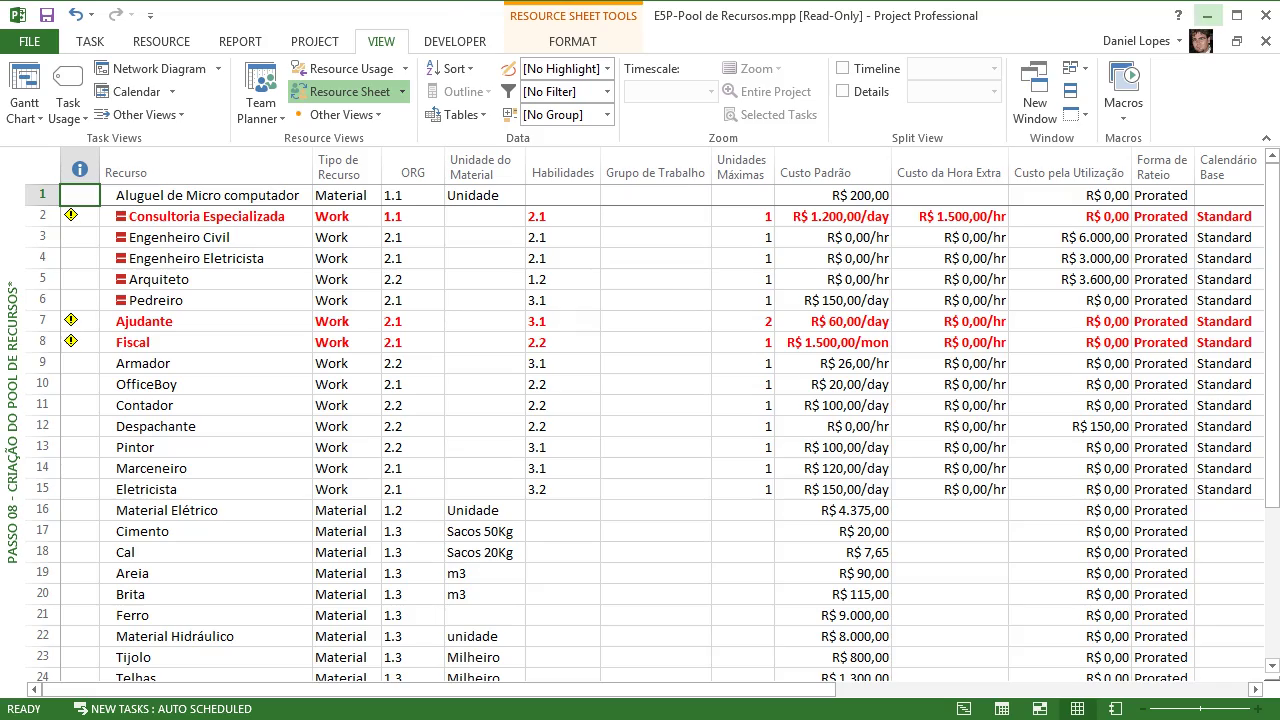
Step: Return to the ECD-F8014-001-E5.mpp project and examine its resources grouped by ORG sector and type
left_click(1207, 15)
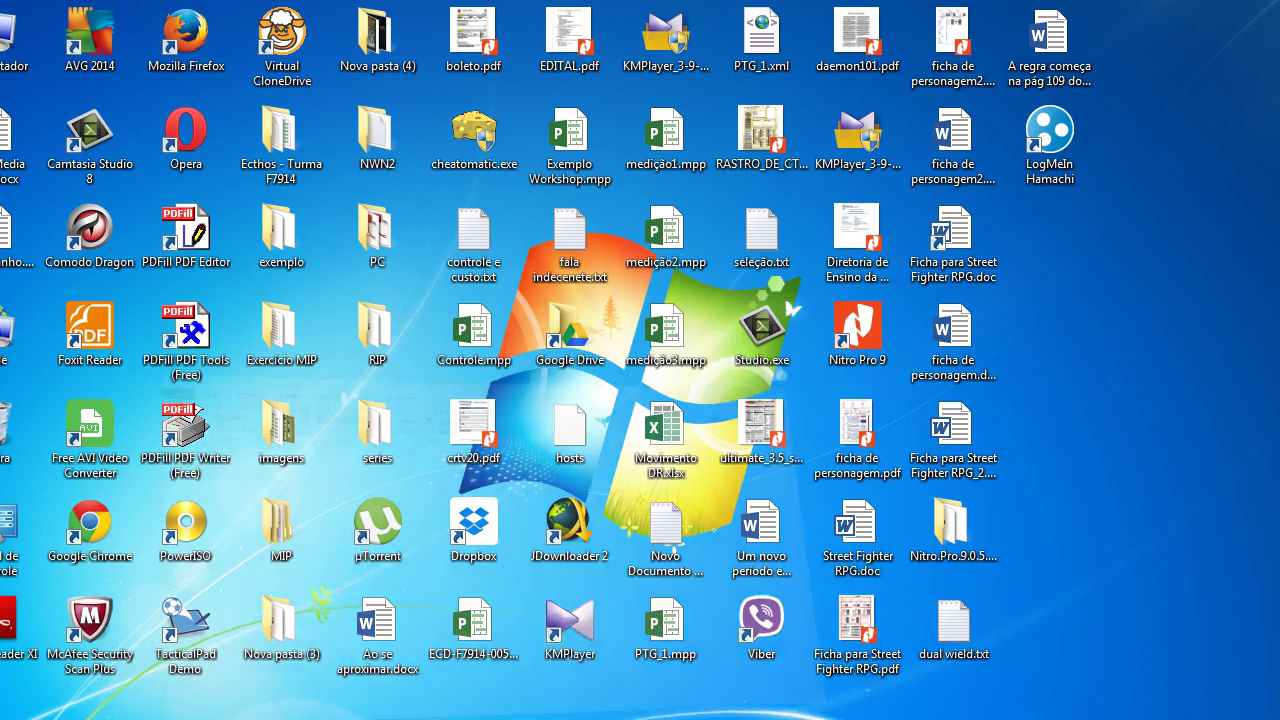
key("alt+Tab")
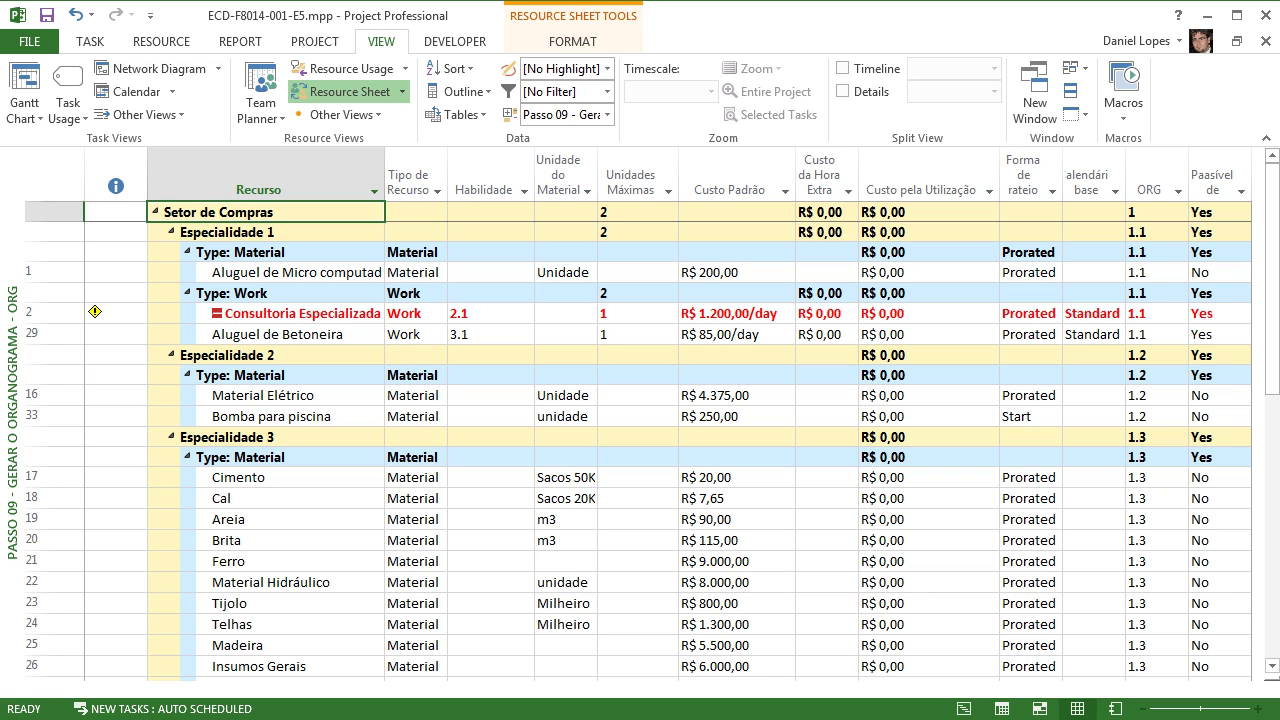
scroll(640, 440, "down", 9)
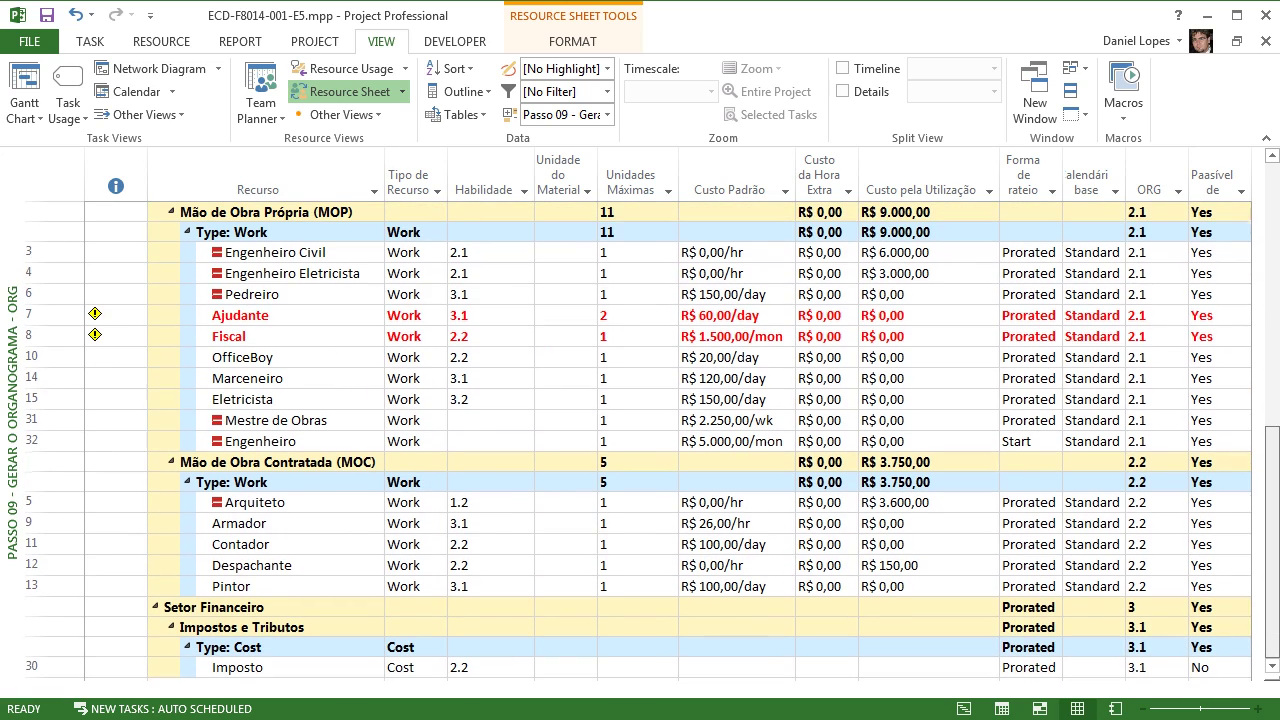
key("ctrl+Home")
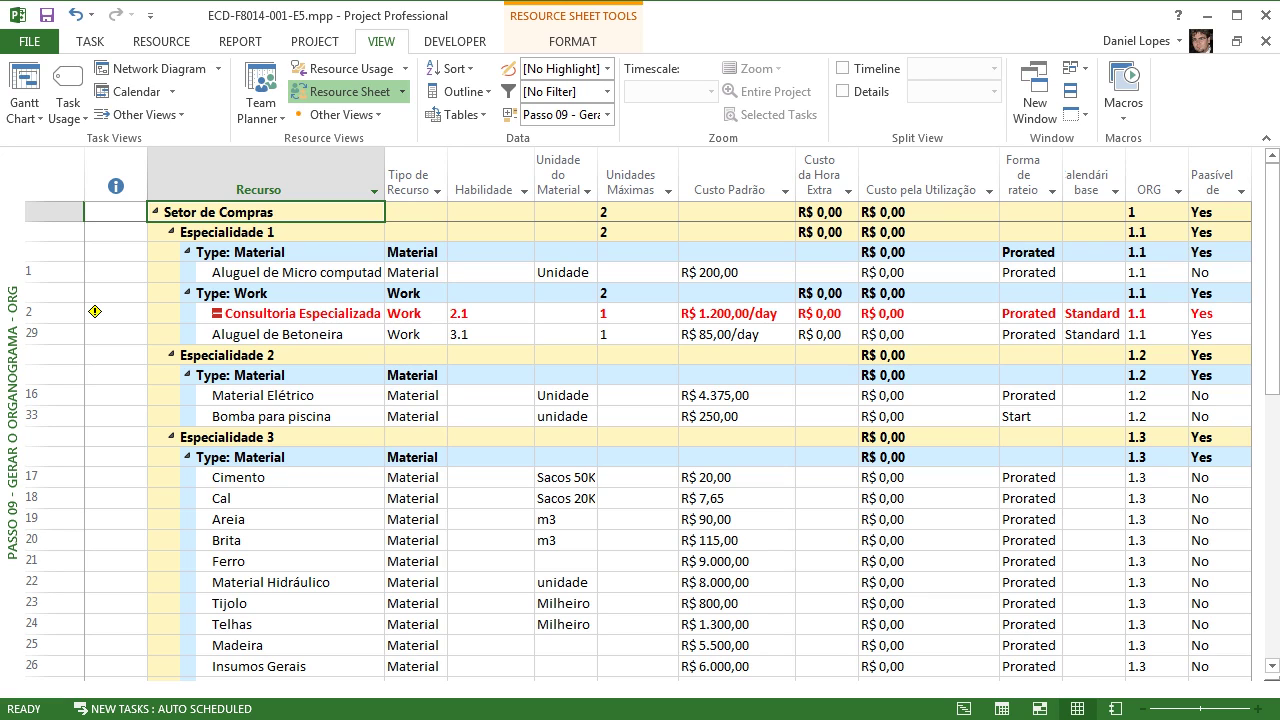
left_click(566, 355)
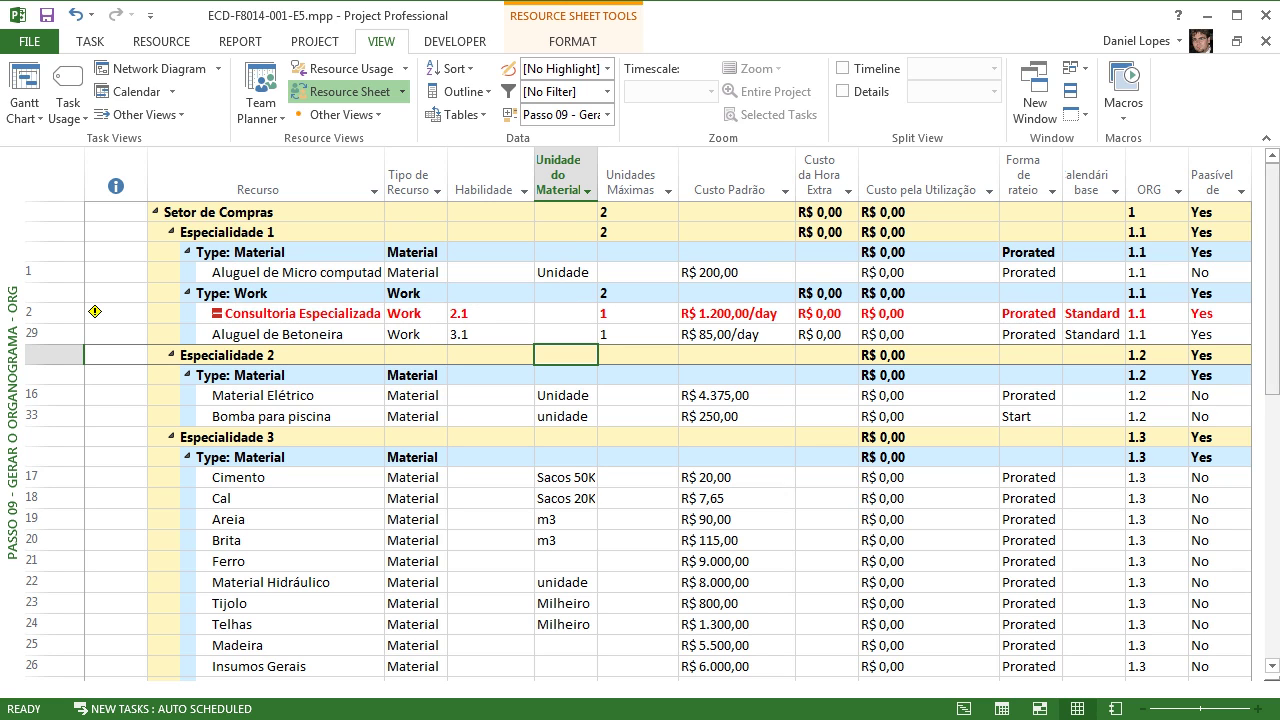
scroll(640, 440, "down", 6)
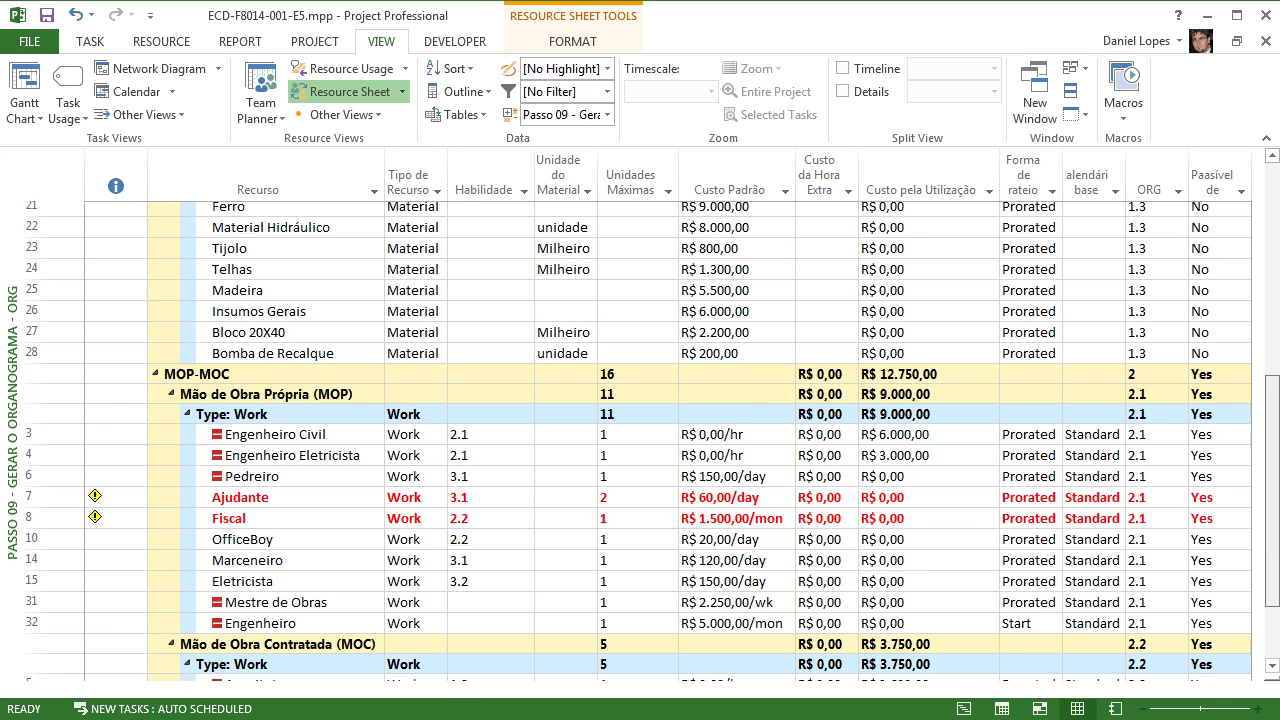
scroll(640, 440, "down", 3)
scroll(640, 440, "up", 9)
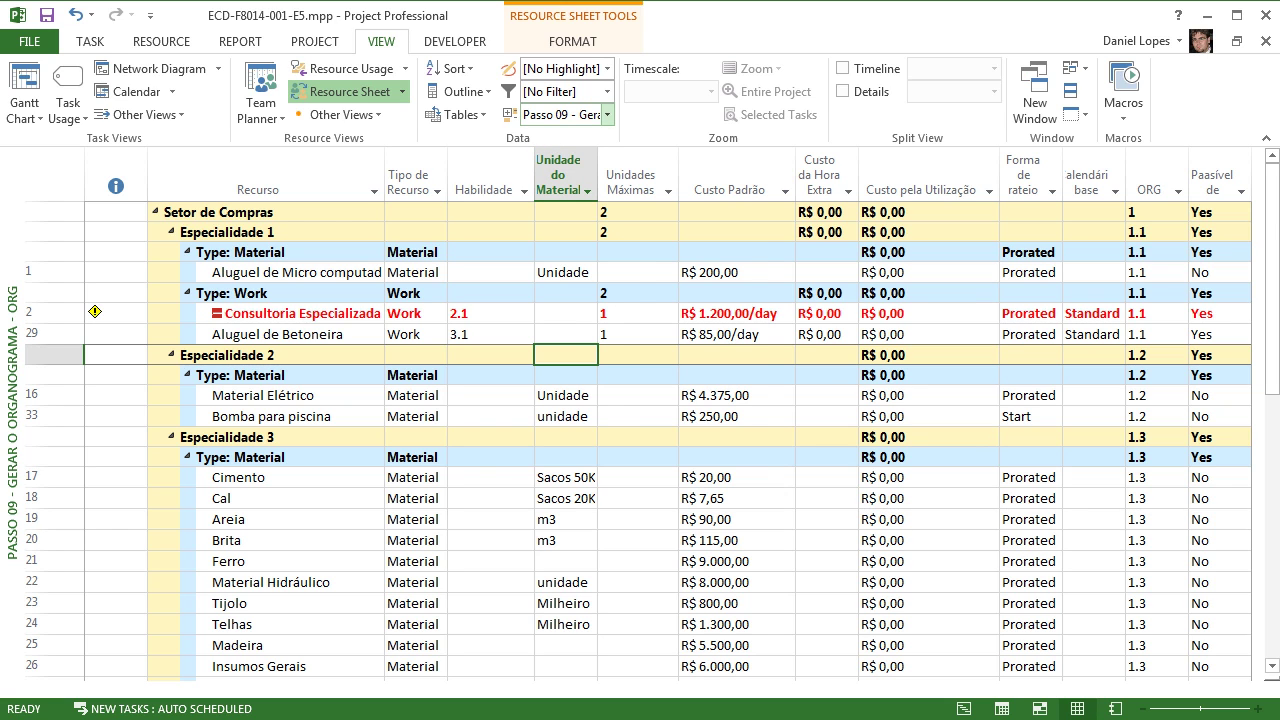
Step: Check the grouping levels defined in "Passo 09 - Gerar Organograma - ORG" and compare them with the grouped resource rows
left_click(607, 114)
left_click(575, 428)
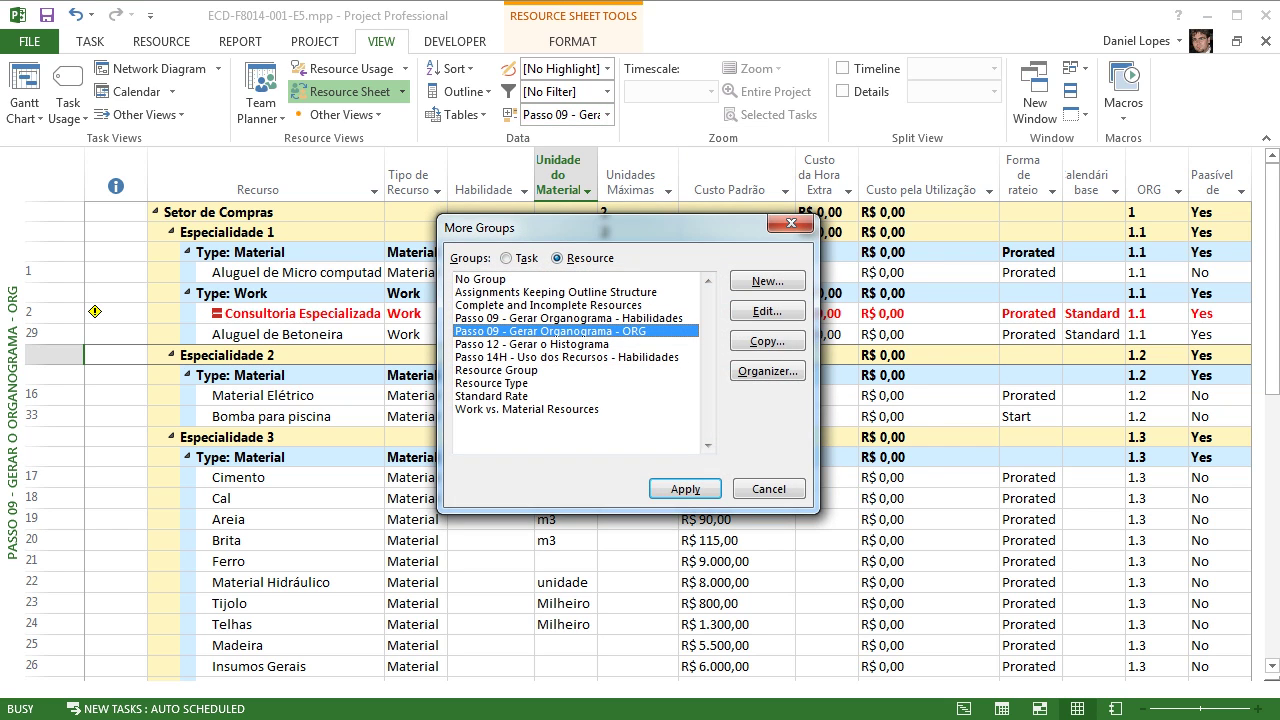
left_click(767, 311)
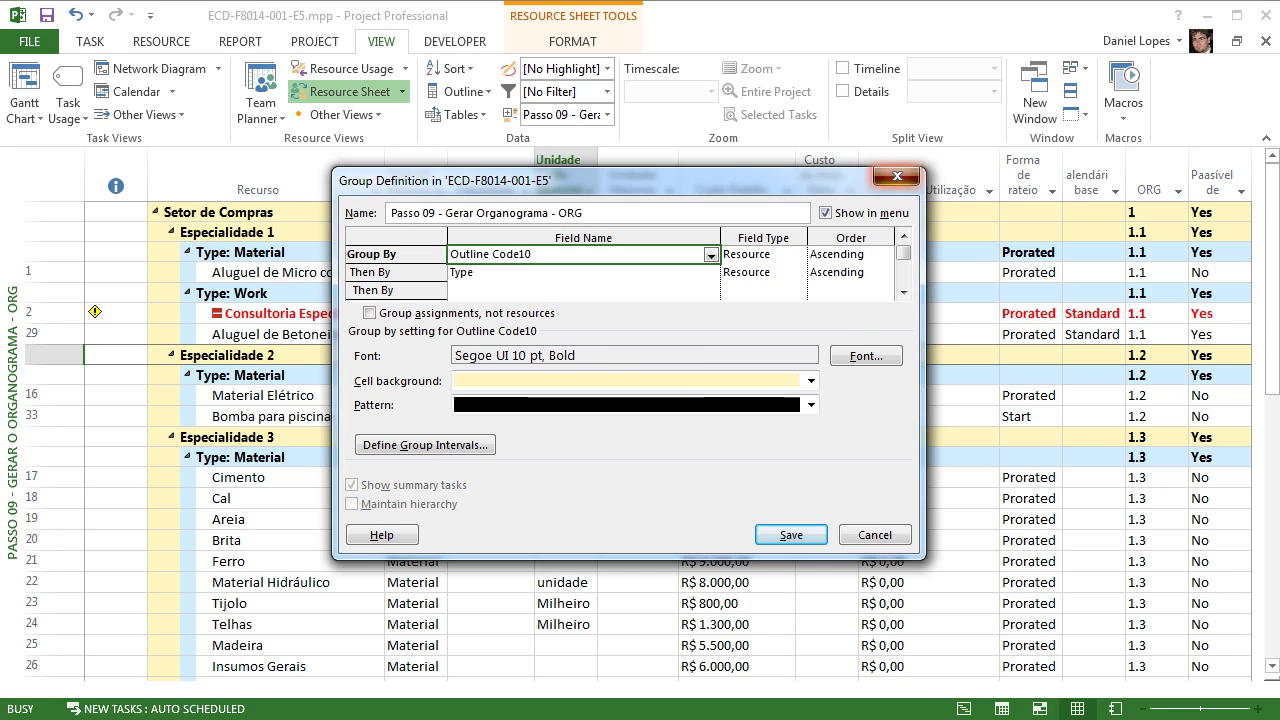
left_click(897, 176)
left_click(769, 488)
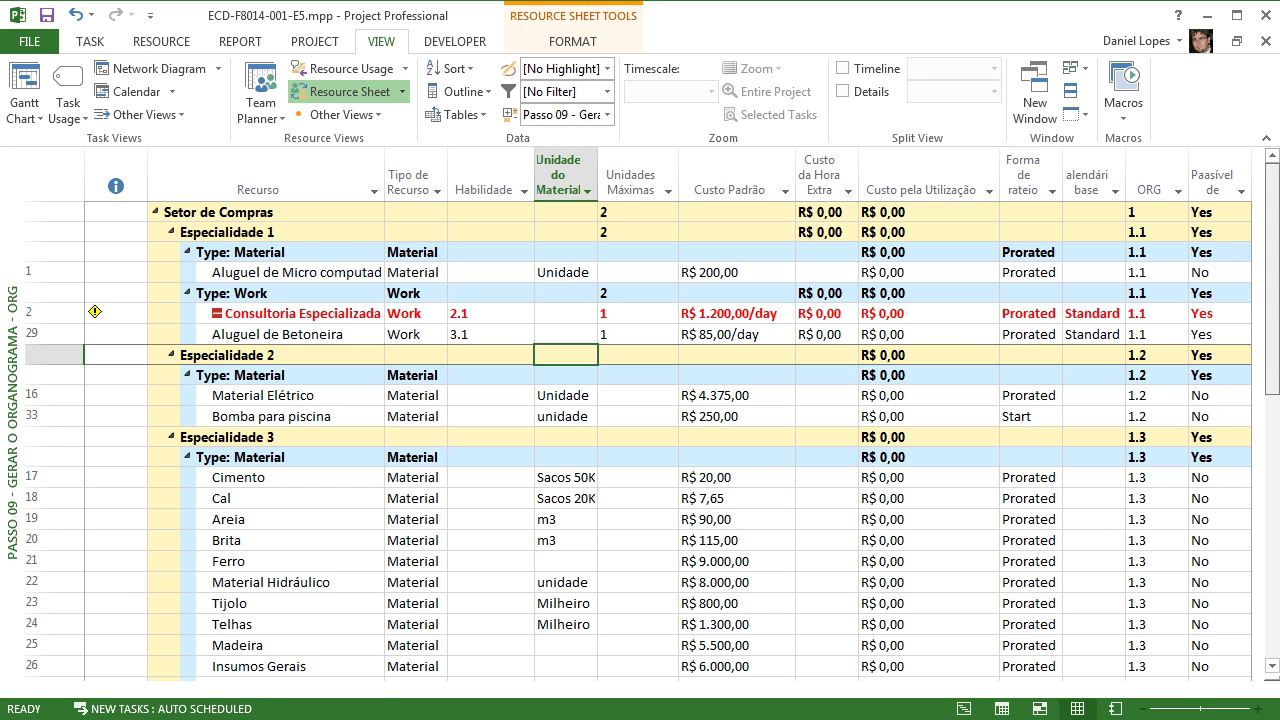
scroll(640, 420, "down", 3)
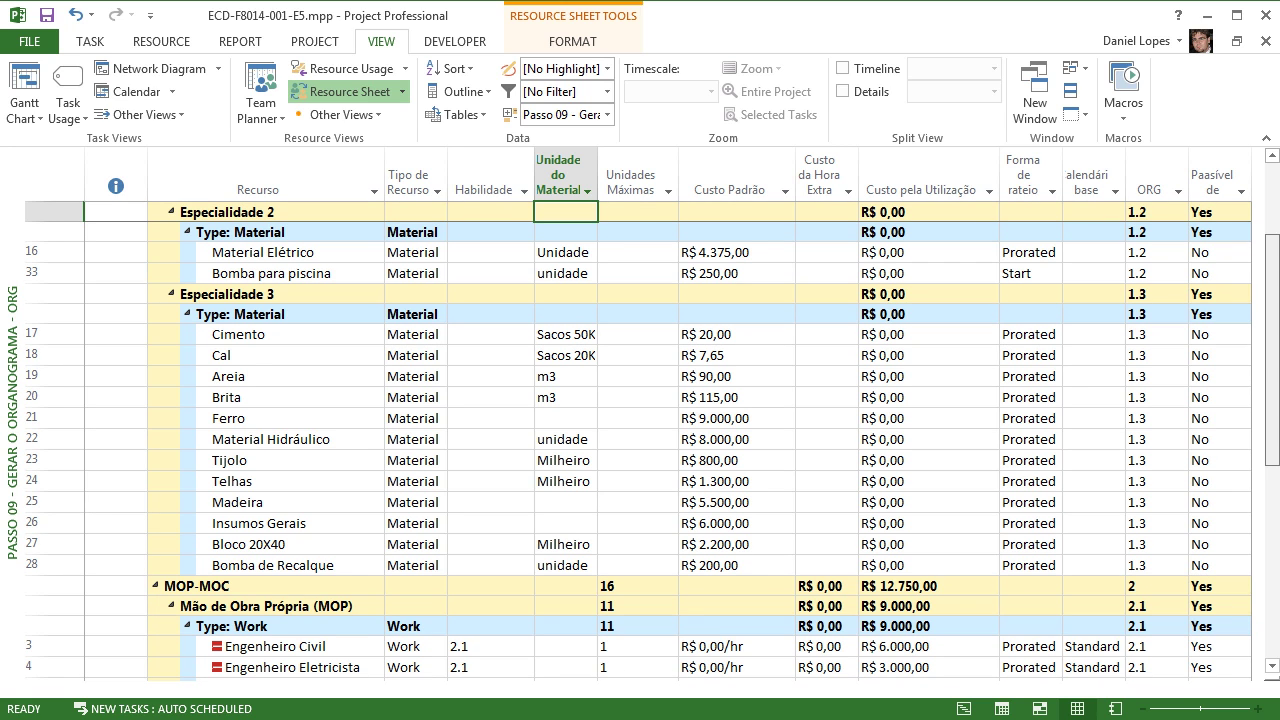
scroll(640, 440, "down", 5)
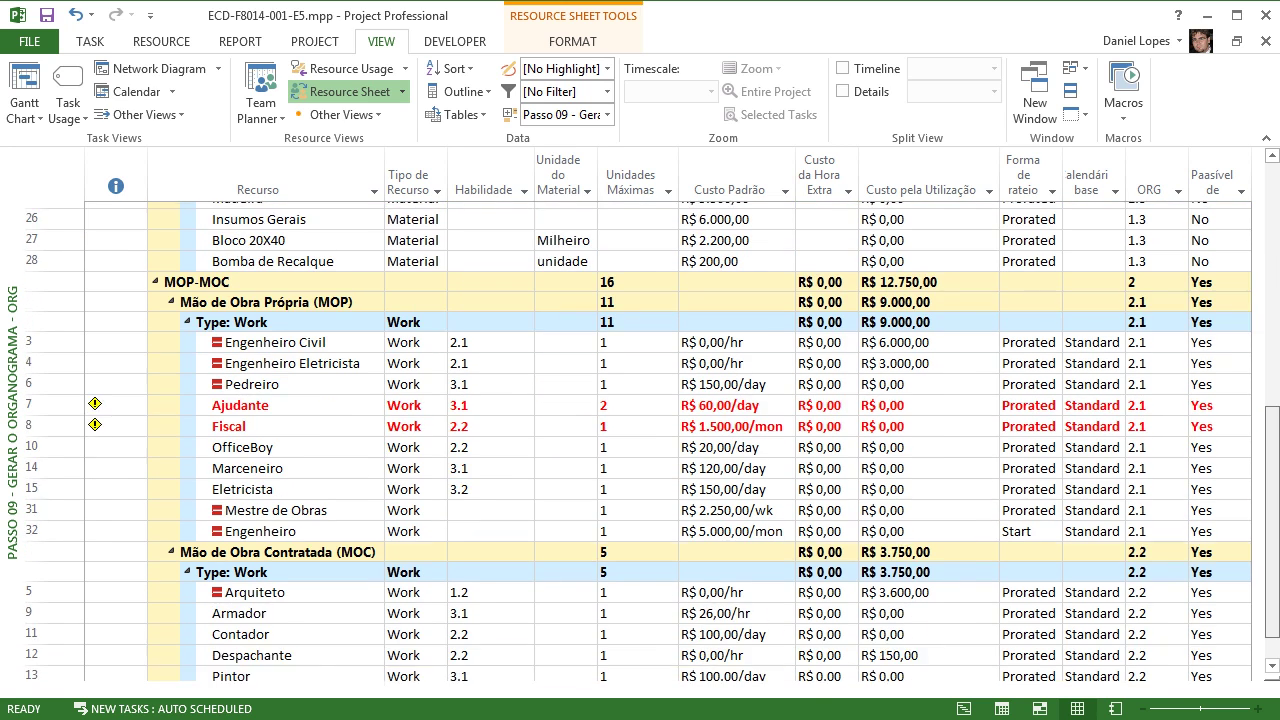
scroll(640, 440, "up", 7)
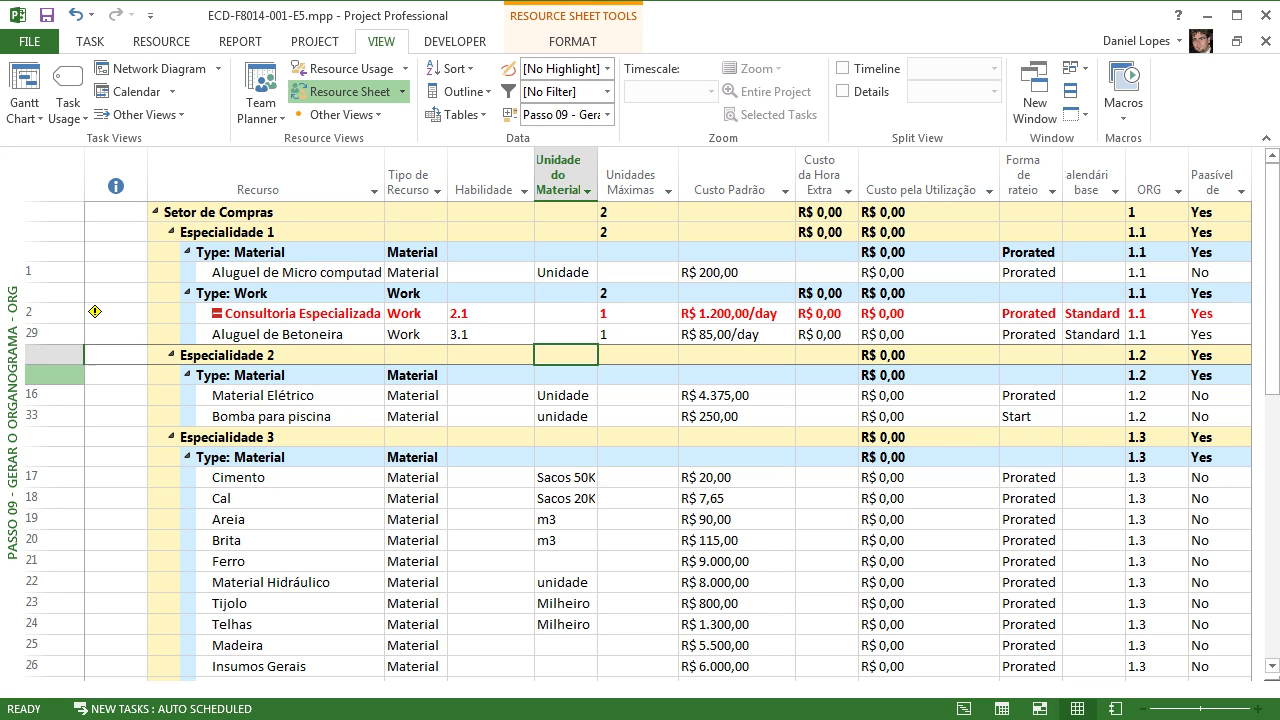
Step: Switch to the "Passo 09 - Gerar o Organograma - Habilidades" view
right_click(9, 352)
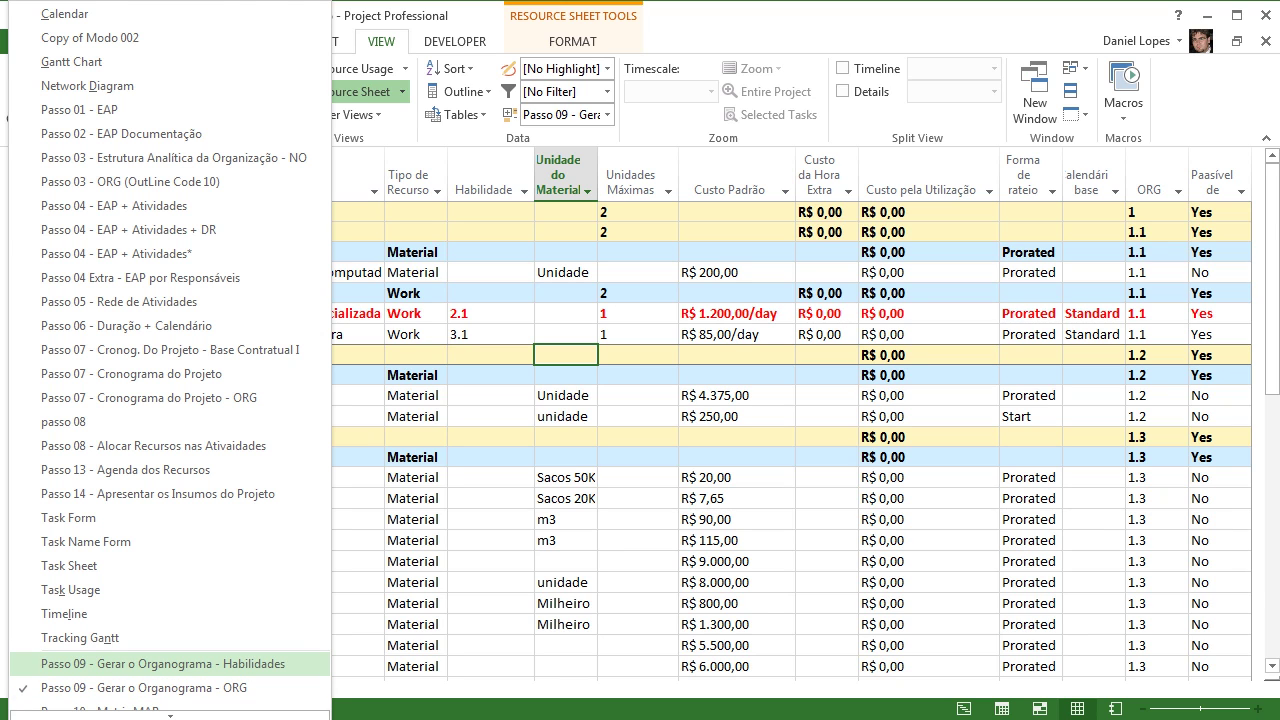
left_click(162, 663)
mouse_move(201, 582)
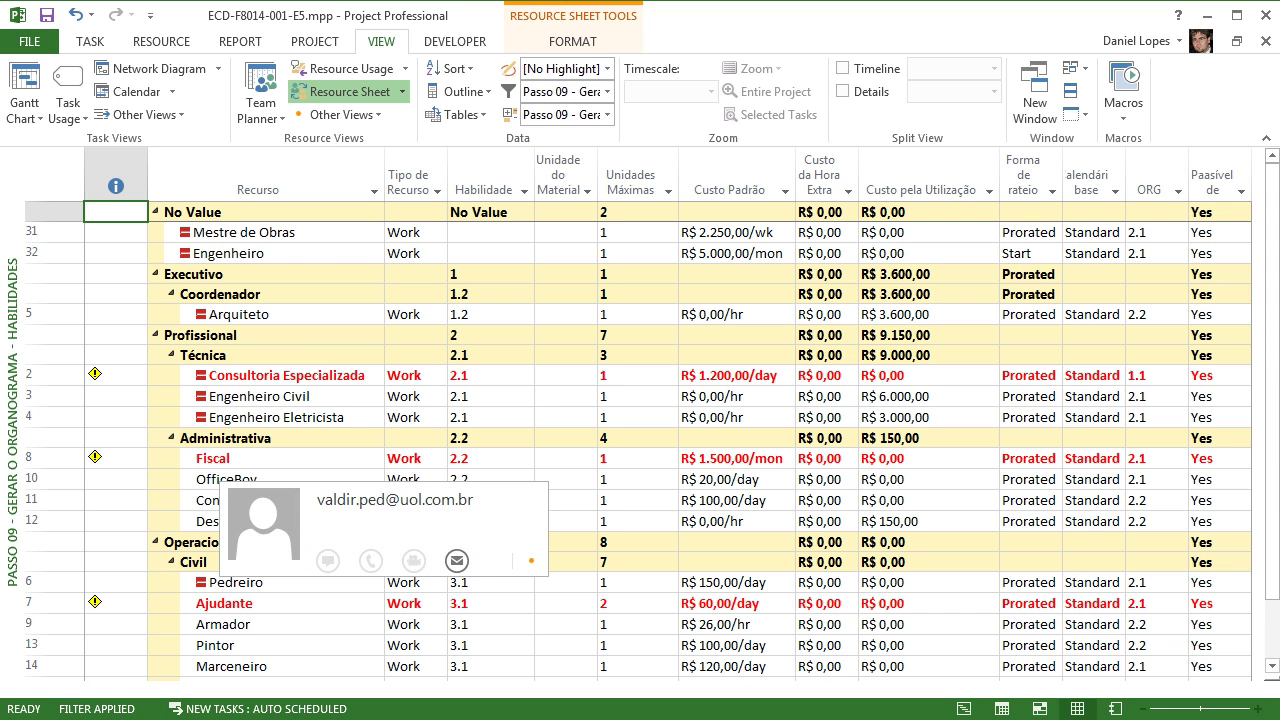
left_click(566, 376)
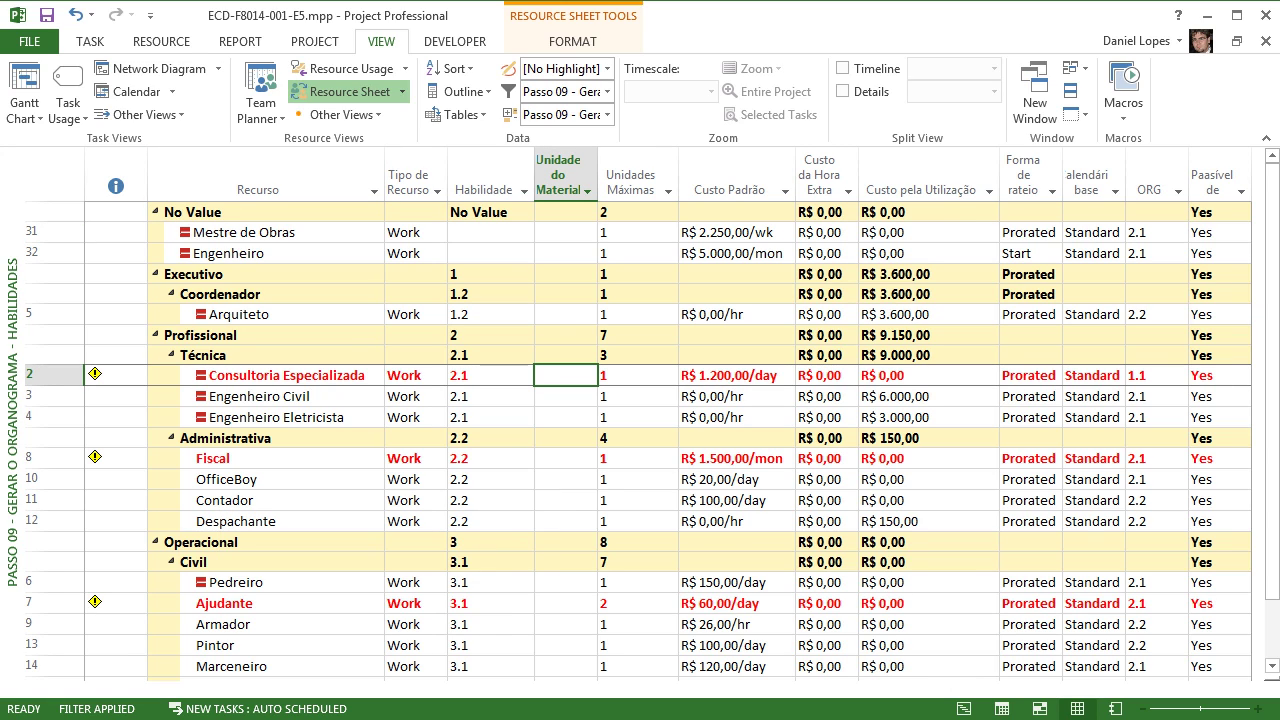
Step: Switch to the E5P-Pool de Recursos.mpp resource pool and find the skill field of the Mestre de Obras resource
mouse_move(185, 253)
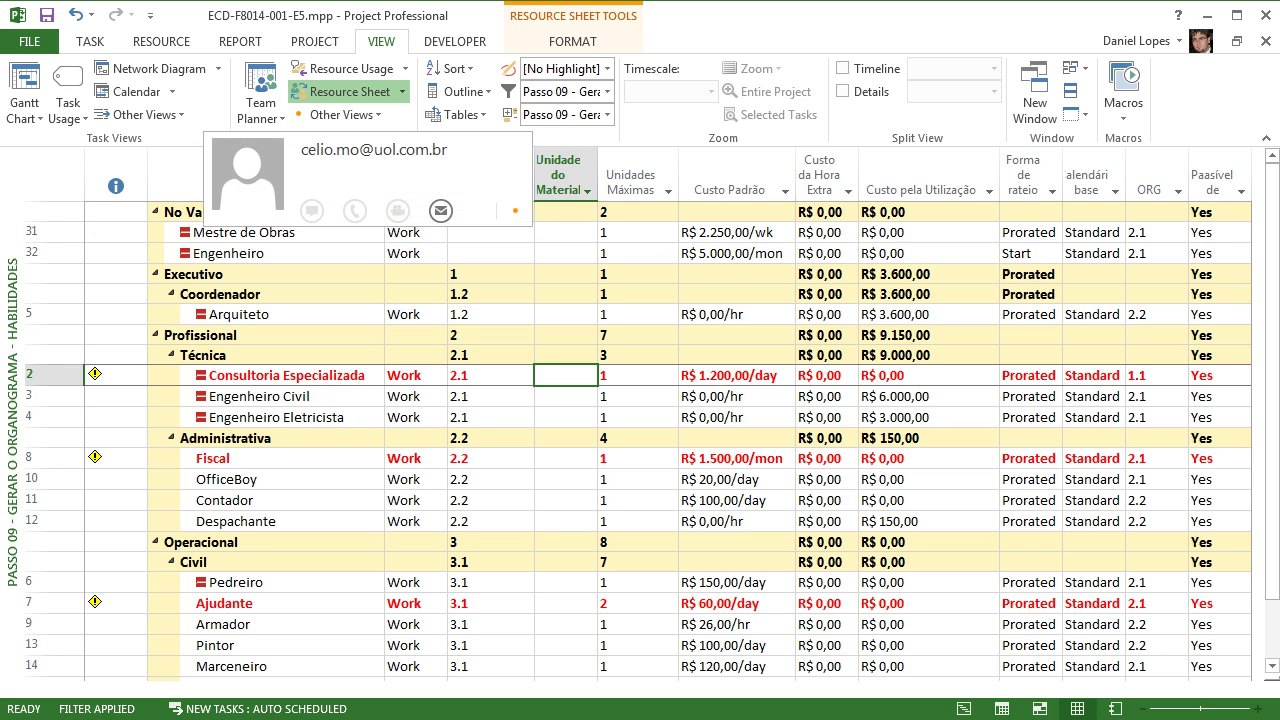
left_click(655, 718)
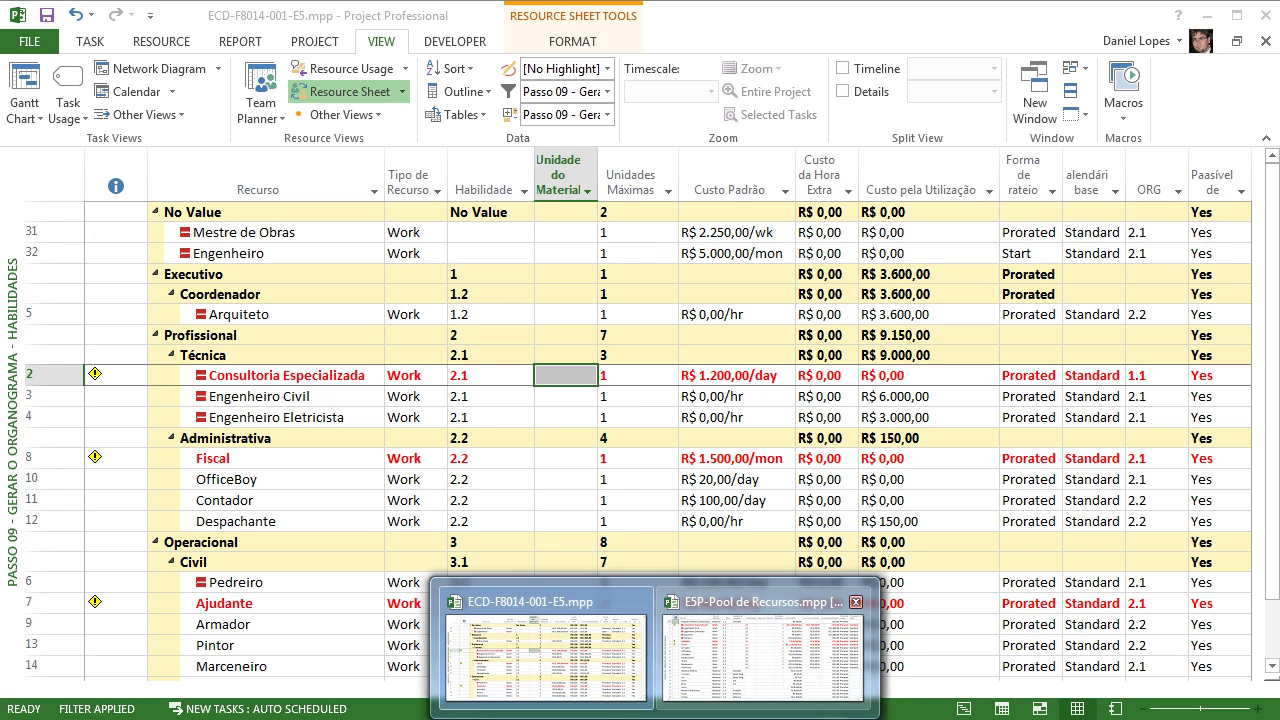
left_click(764, 645)
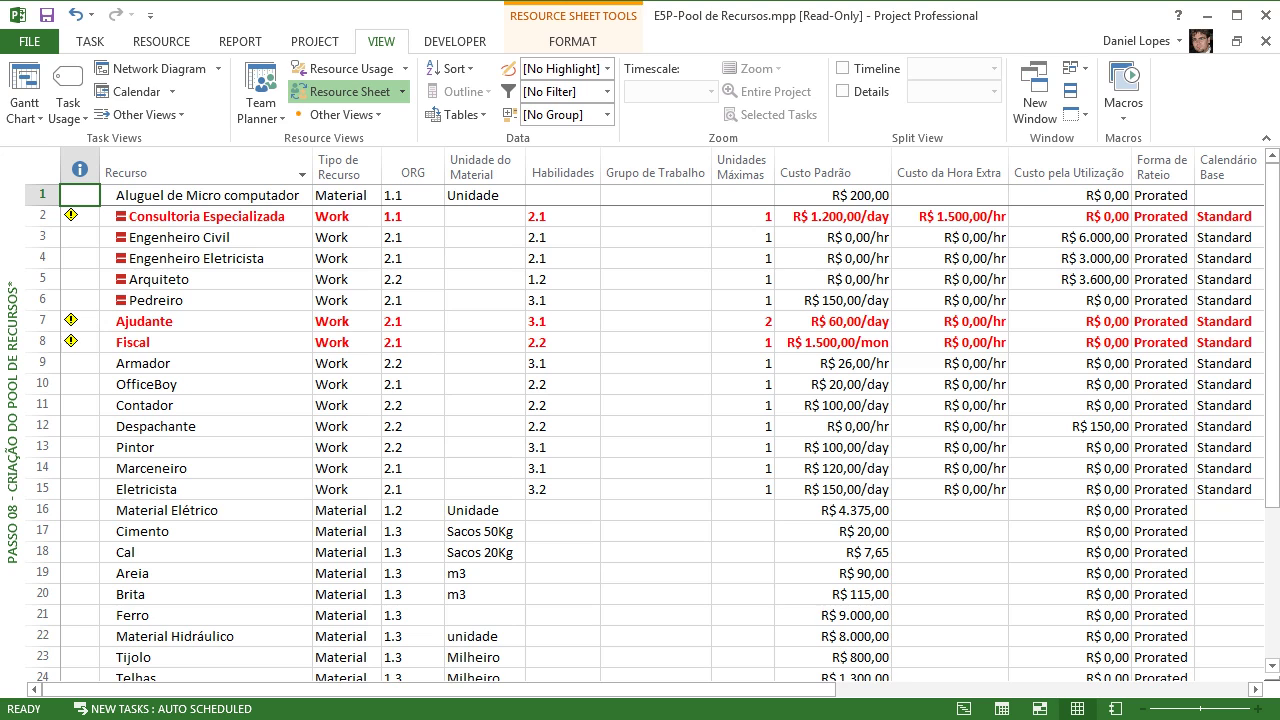
scroll(650, 420, "down", 4)
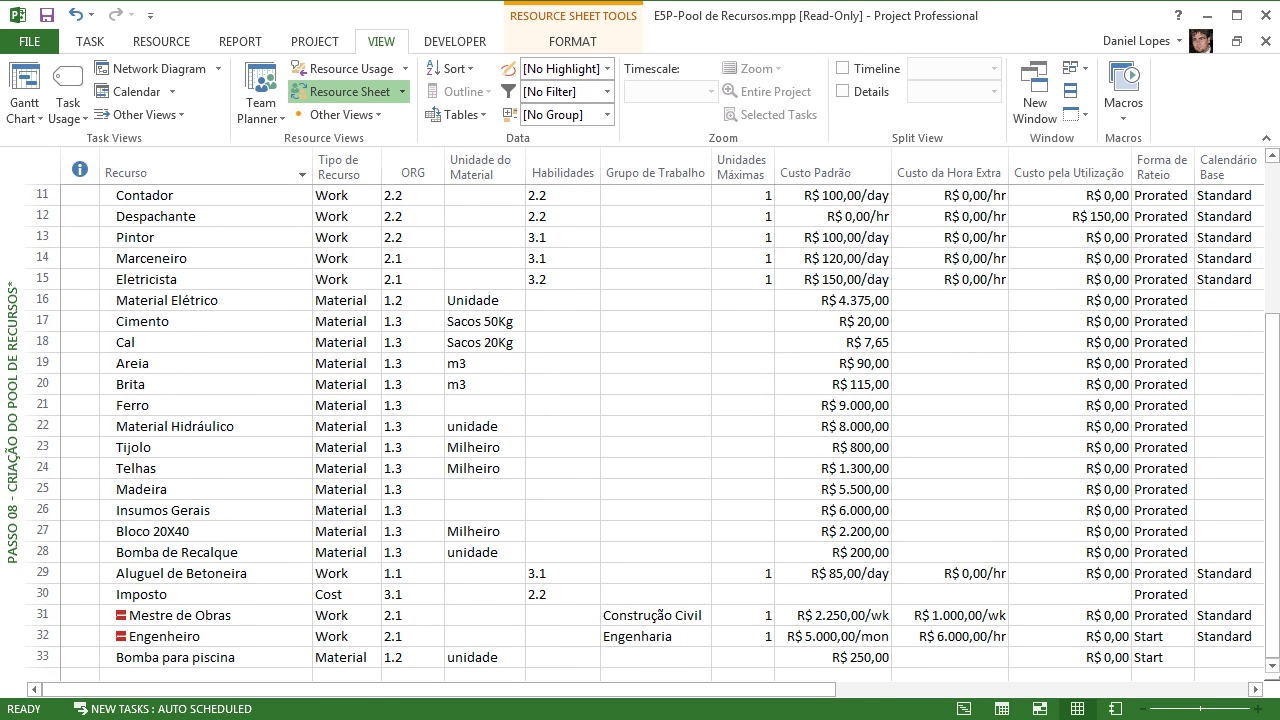
left_click(206, 616)
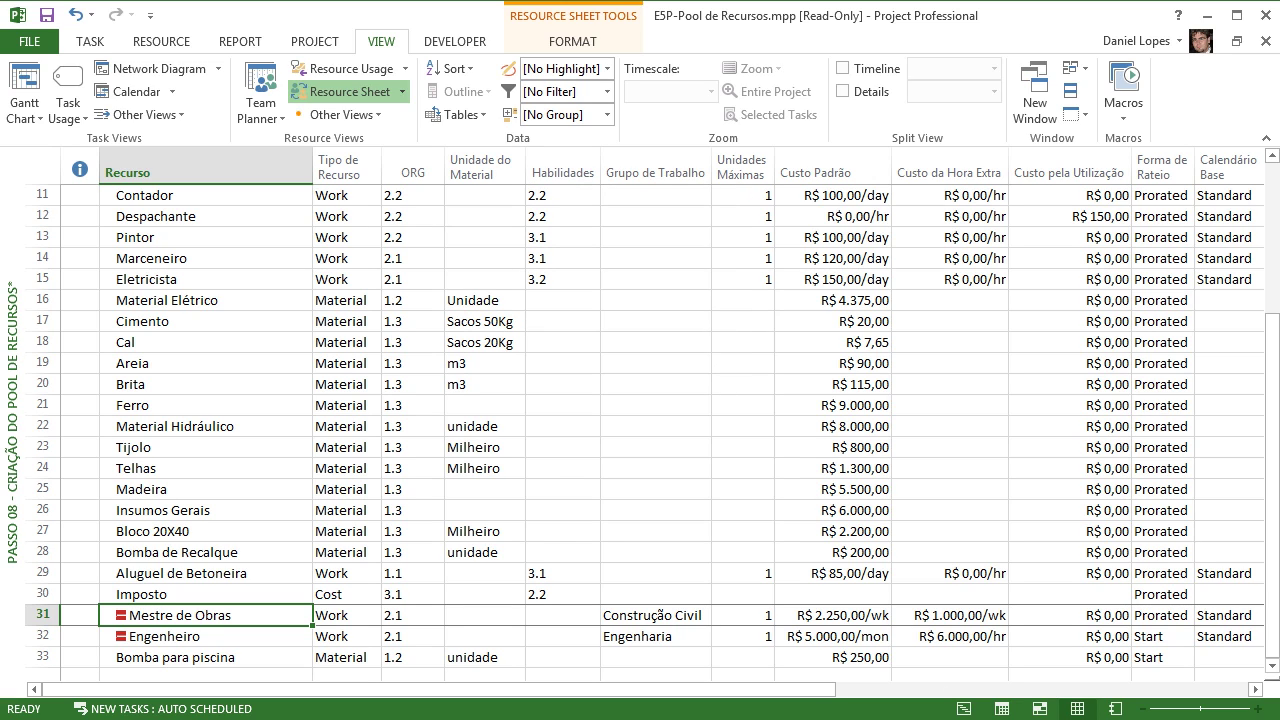
left_click(560, 616)
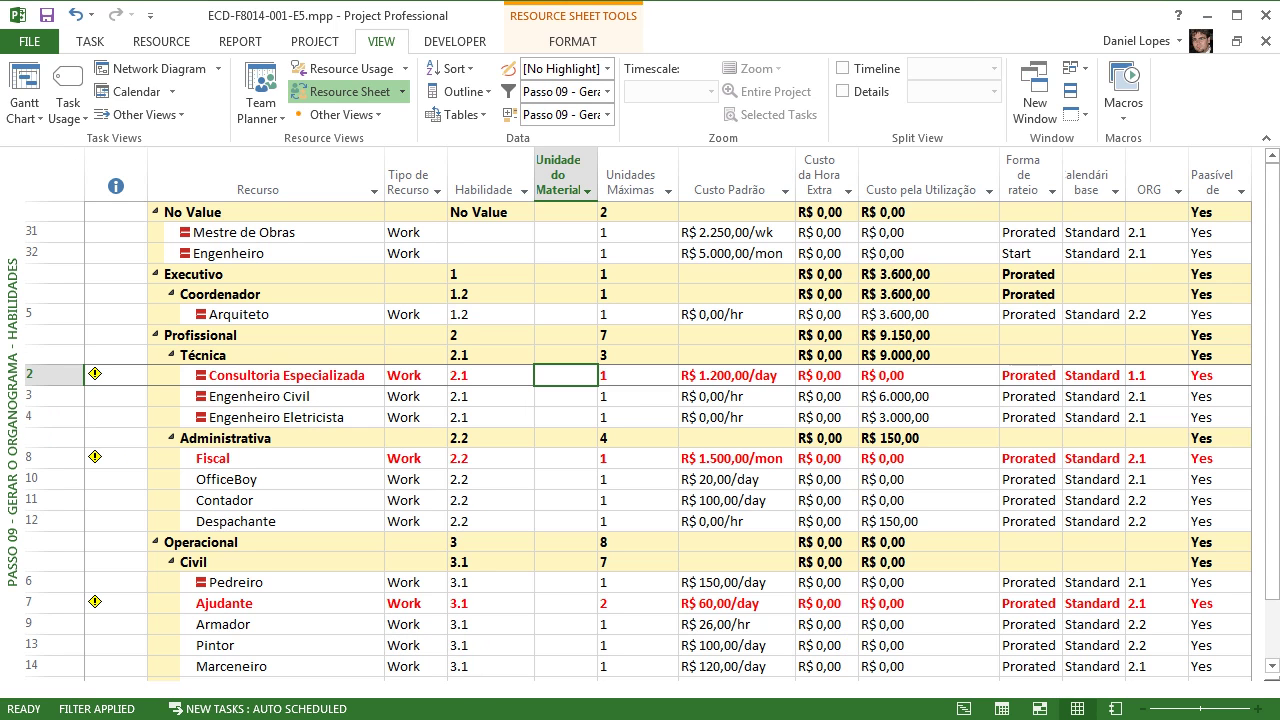
Step: Set the skill of Mestre de Obras in the resource pool to 3.1, Operacional - Civil
left_click(655, 718)
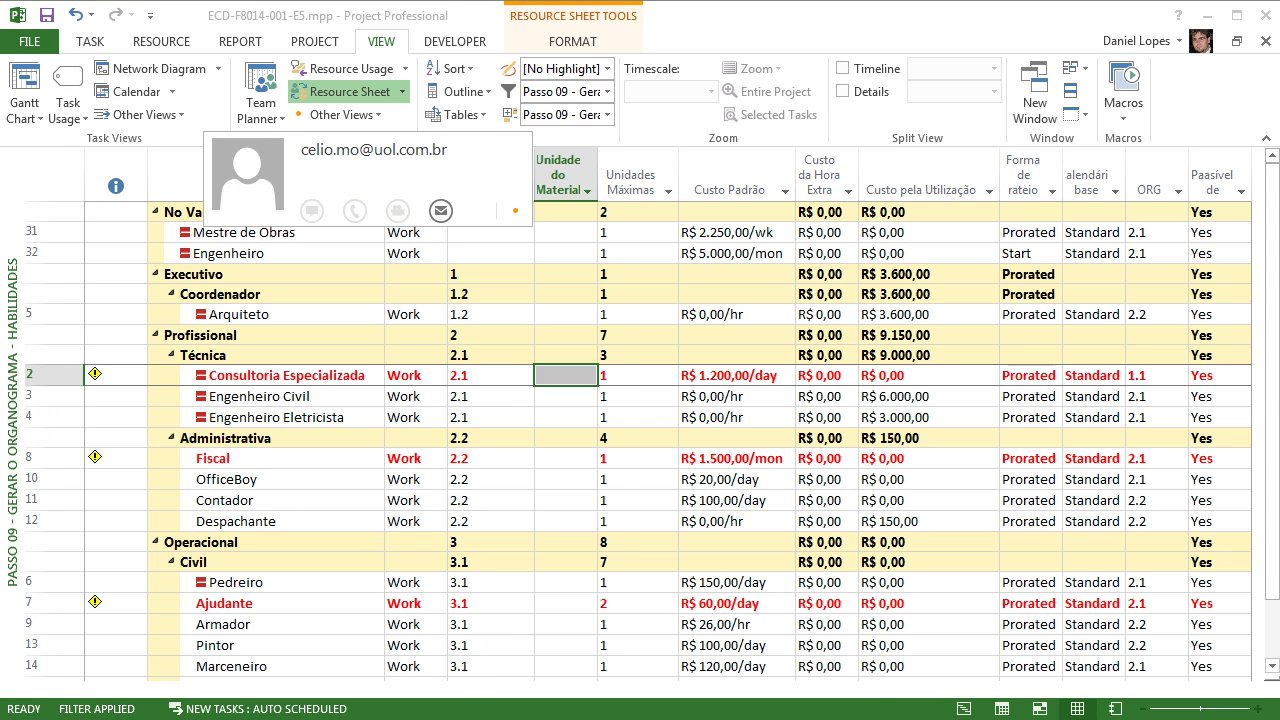
left_click(762, 648)
left_click(592, 616)
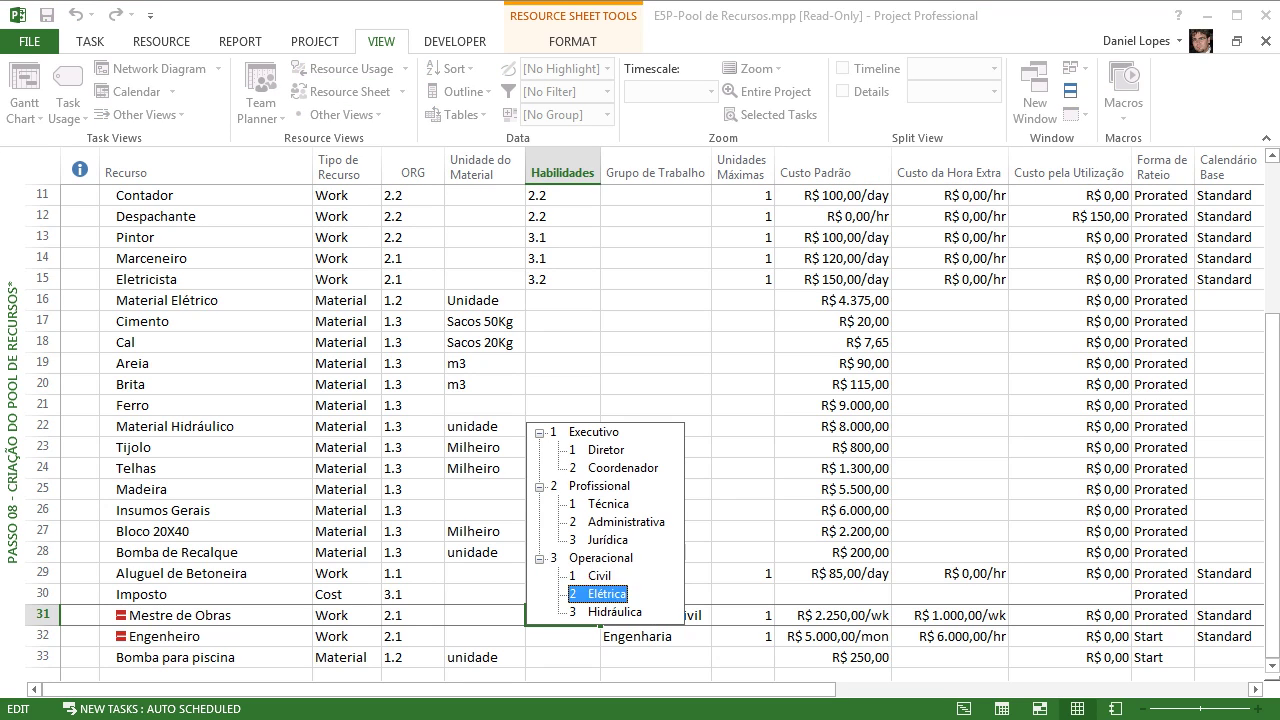
key("Up")
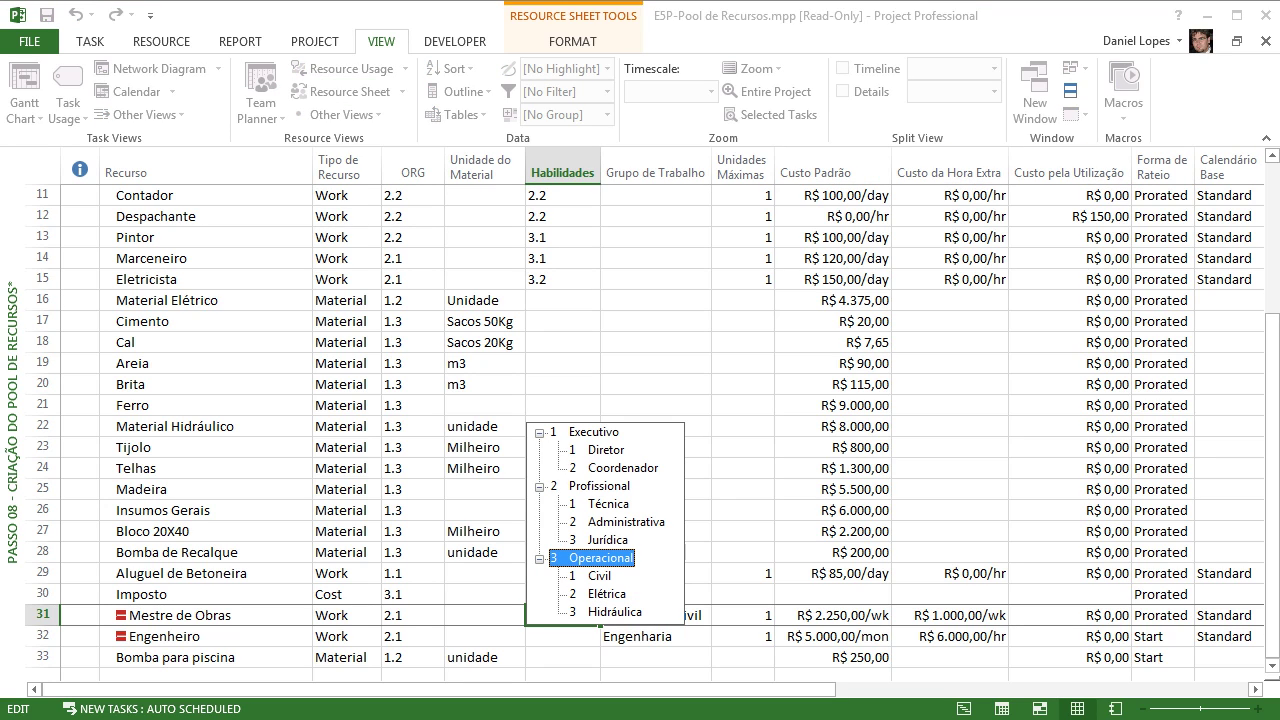
key("Down")
key("Return")
key("Return")
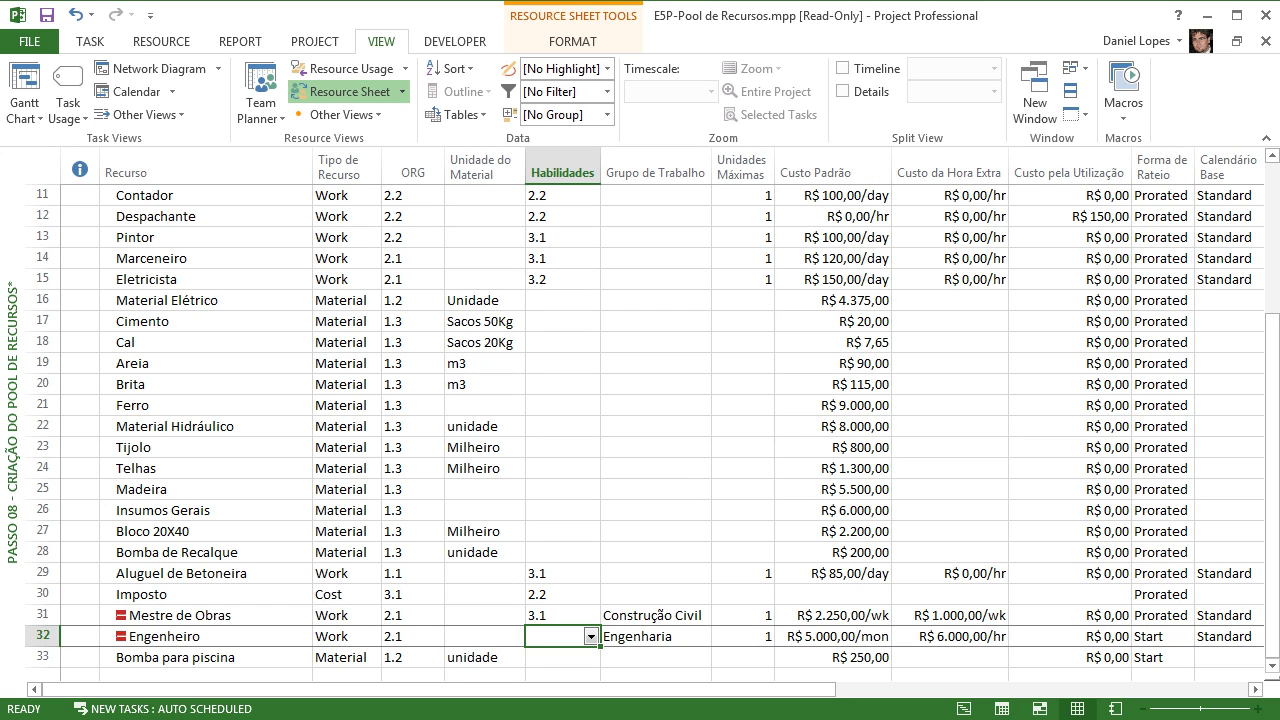
Step: Assign skill 3.1, Operacional - Civil, to the Engenheiro resource in the pool
key("alt+Down")
key("Down")
key("Return")
left_click(560, 468)
Step: Check the skills of Mestre de Obras and Engenheiro in the ECD-F8014-001-E5.mpp project and go back to the resource pool
left_click(655, 719)
left_click(538, 642)
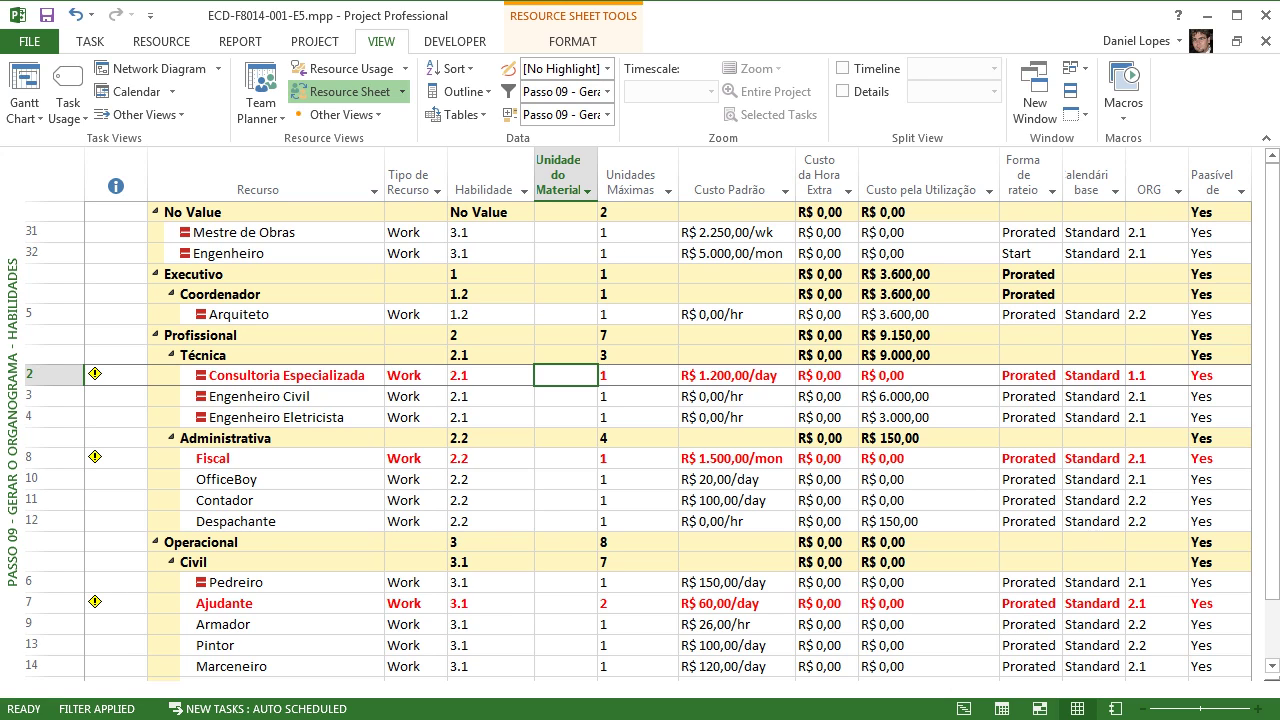
mouse_move(655, 719)
left_click(726, 682)
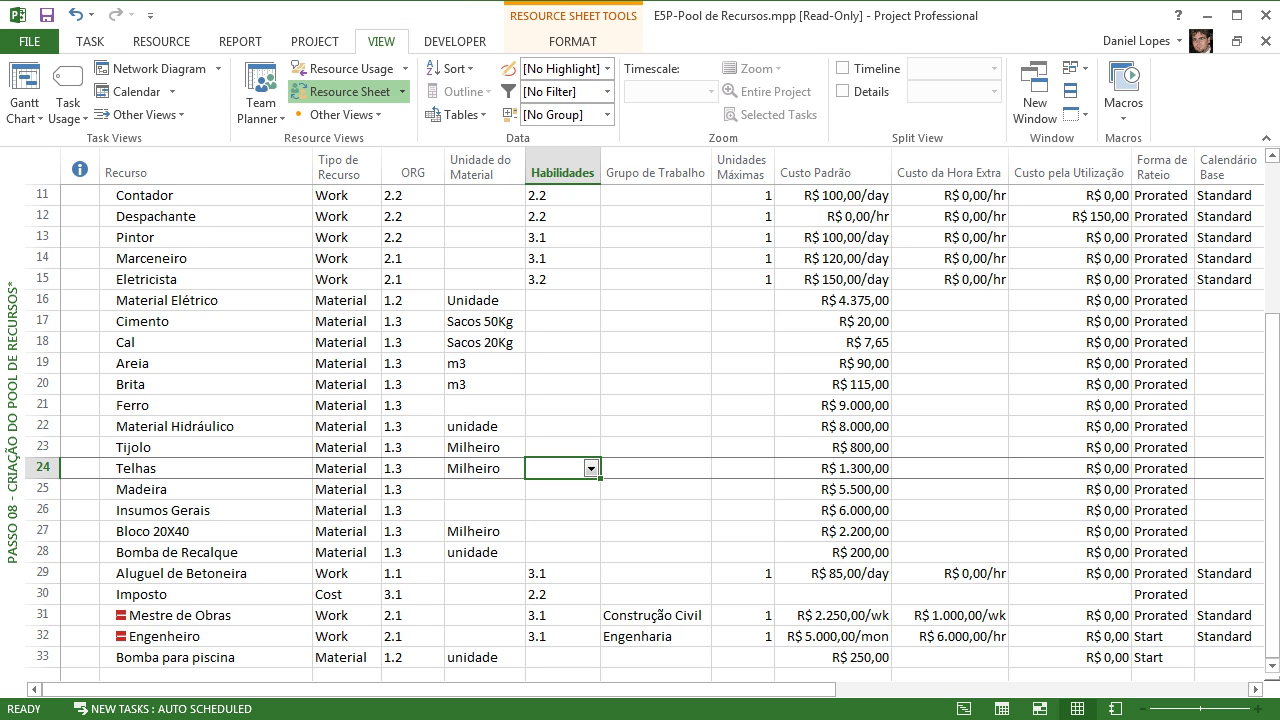
Step: Try to save the resource pool without creating a copy, and undo the skill assignments of Engenheiro and Mestre de Obras
key("ctrl+s")
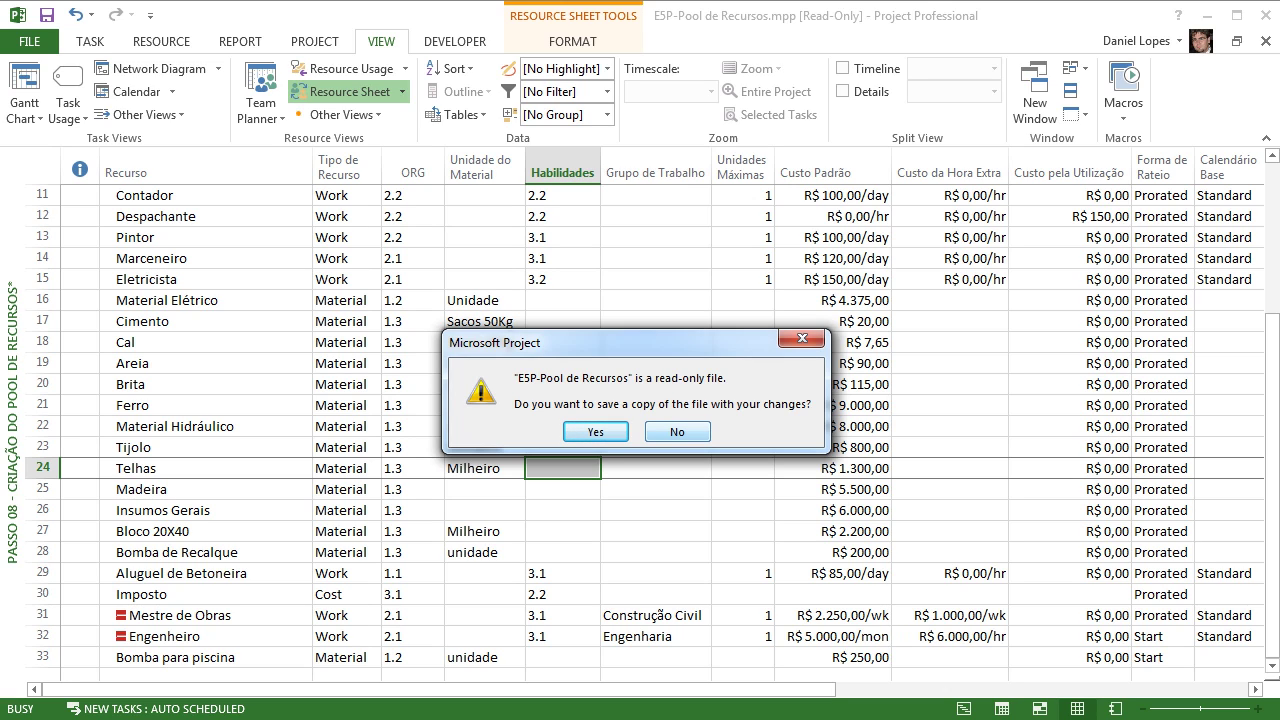
left_click(802, 339)
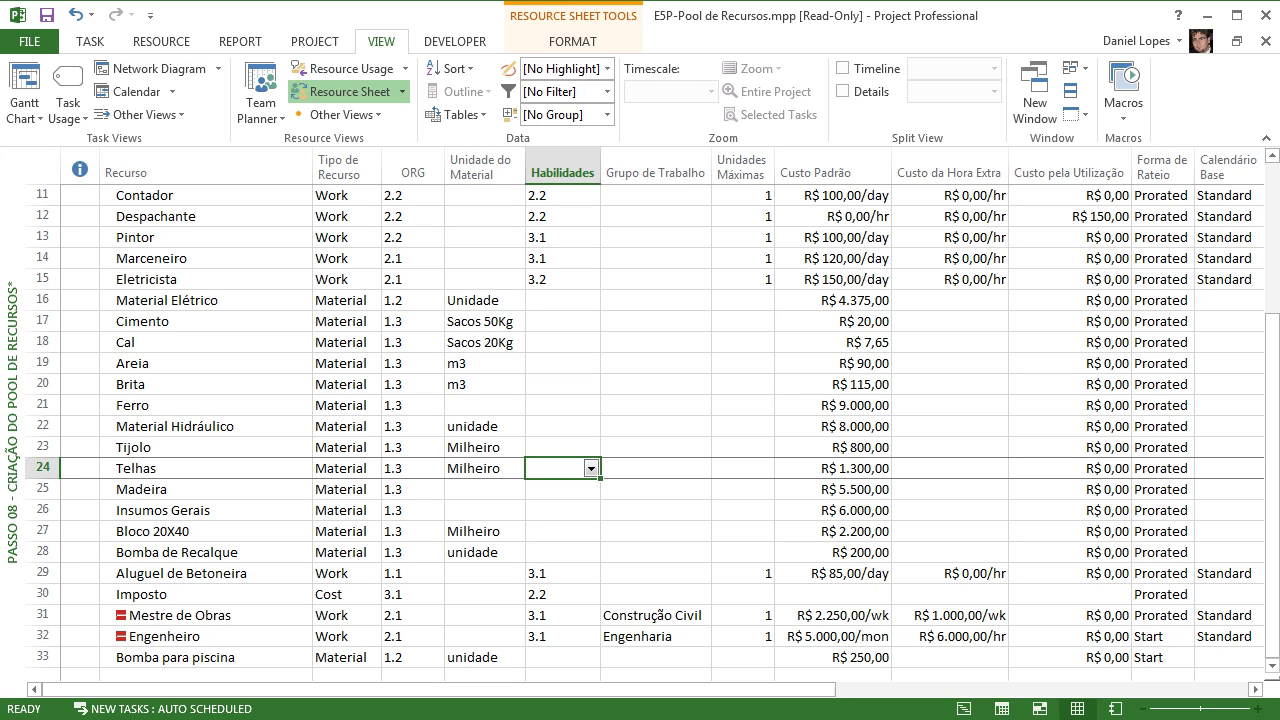
left_click_drag(558, 615, 558, 636)
left_click(76, 15)
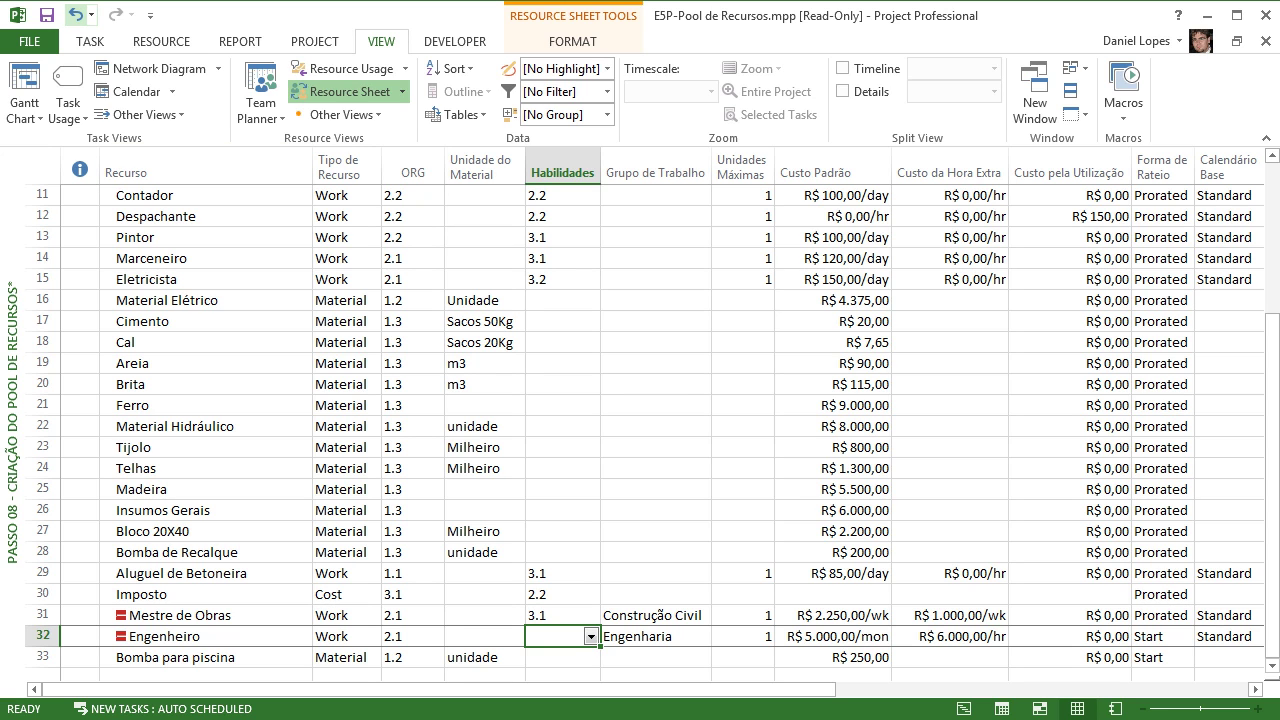
left_click(76, 14)
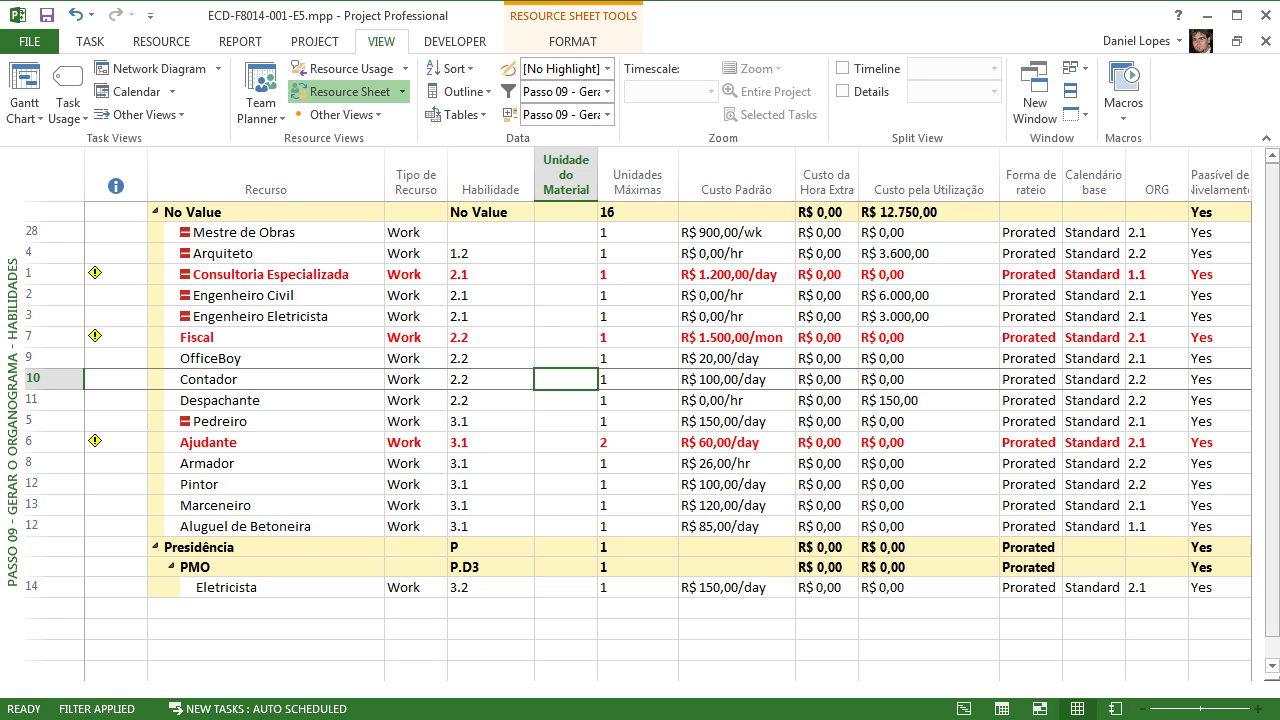
Step: Check the grouping field and order defined in the "Passo 09 - Gerar Organograma - Habilidades" group of the ECD-F8014-001-E5.mpp project
mouse_move(240, 232)
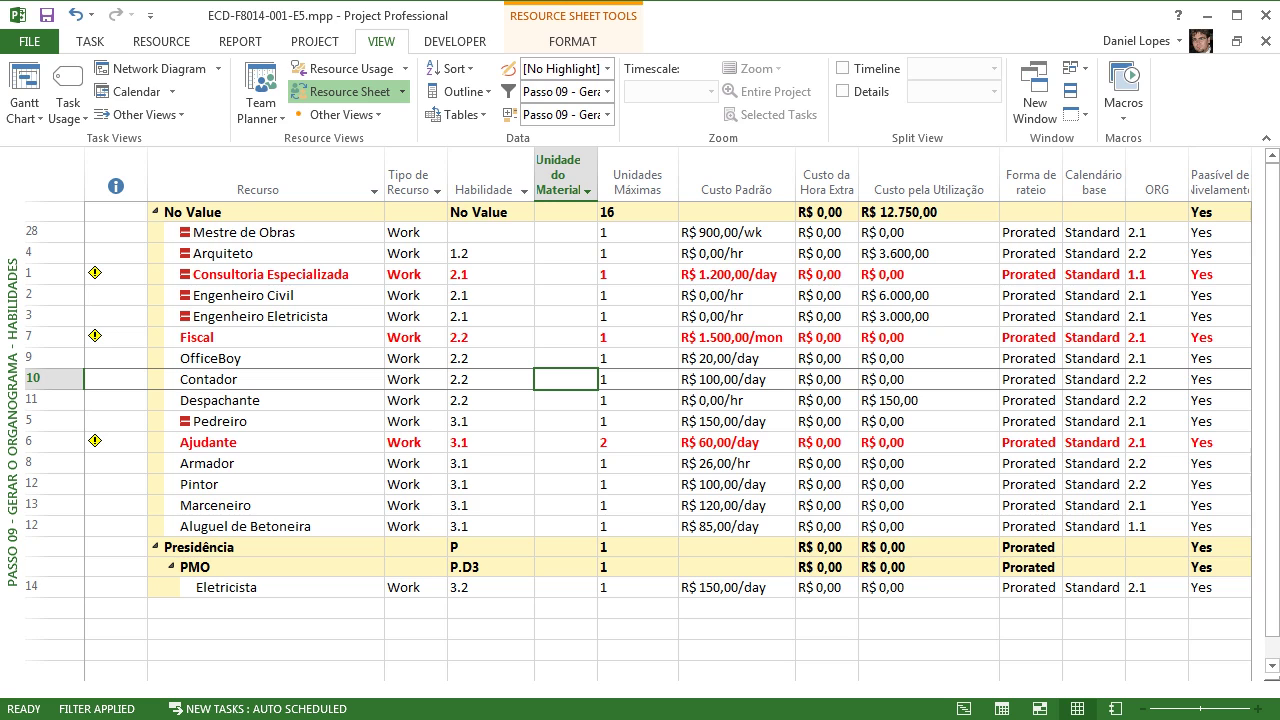
left_click(606, 114)
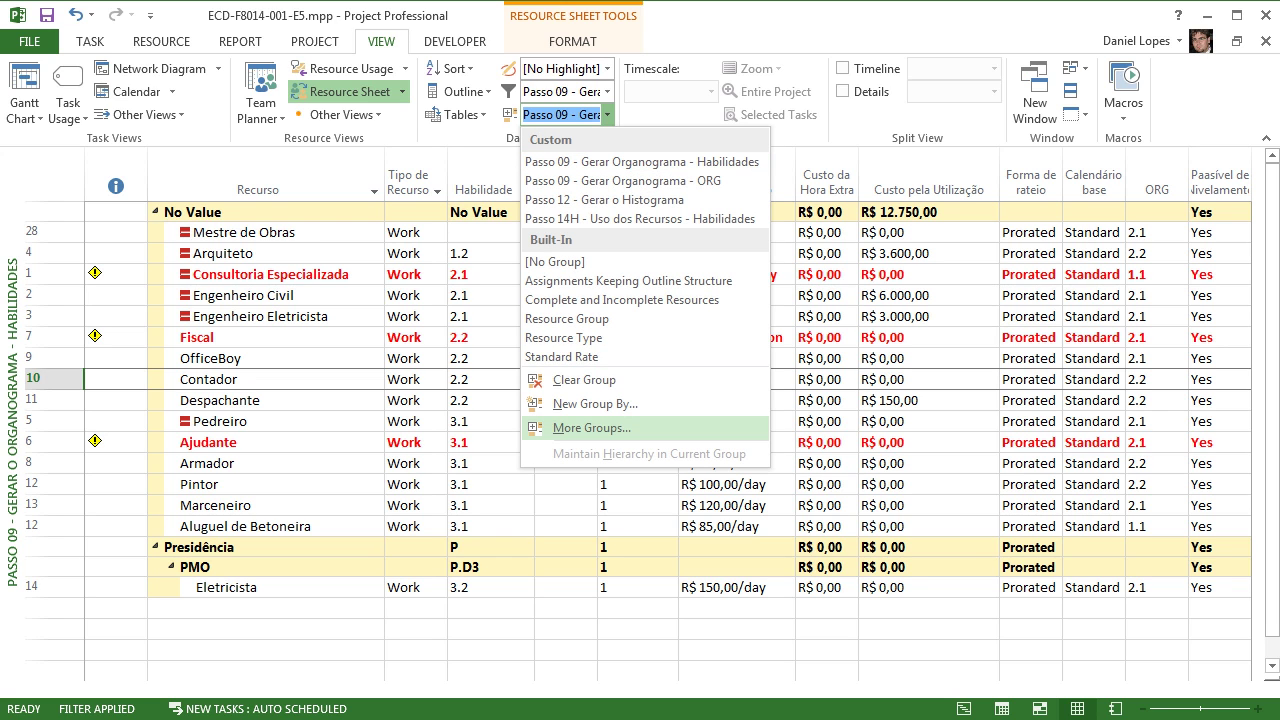
left_click(590, 428)
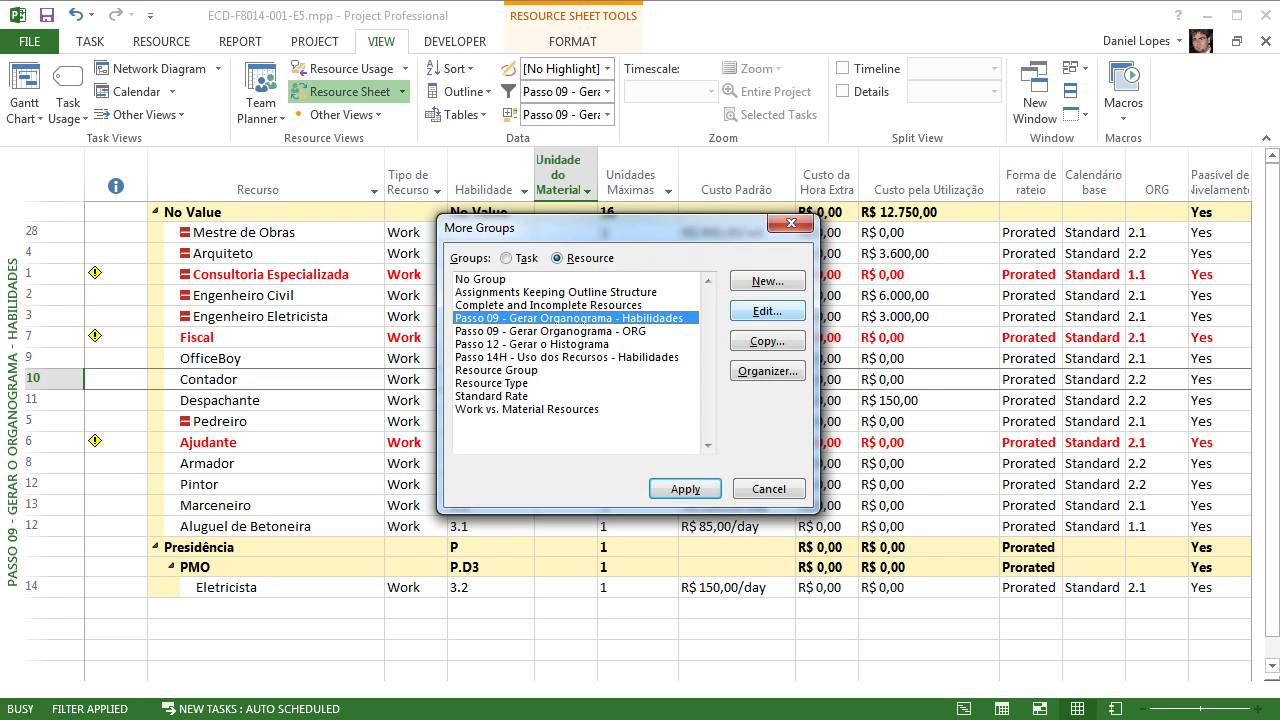
left_click(767, 311)
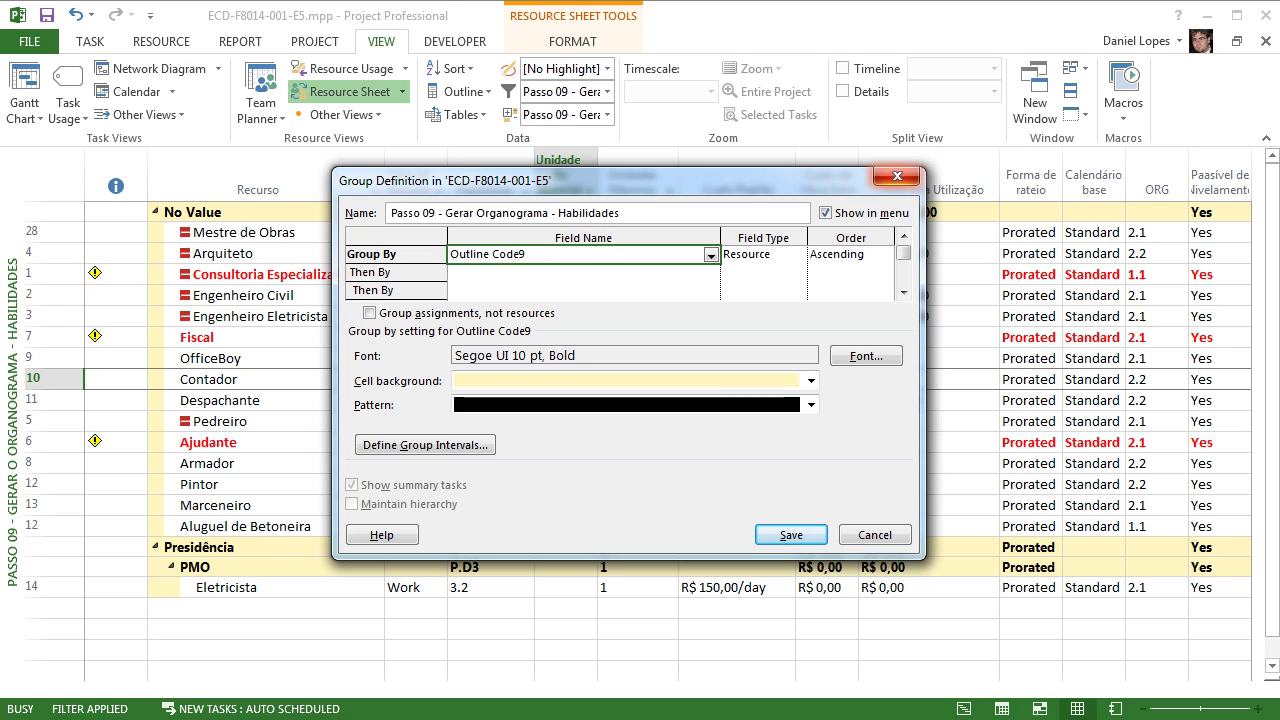
left_click(897, 176)
key("Return")
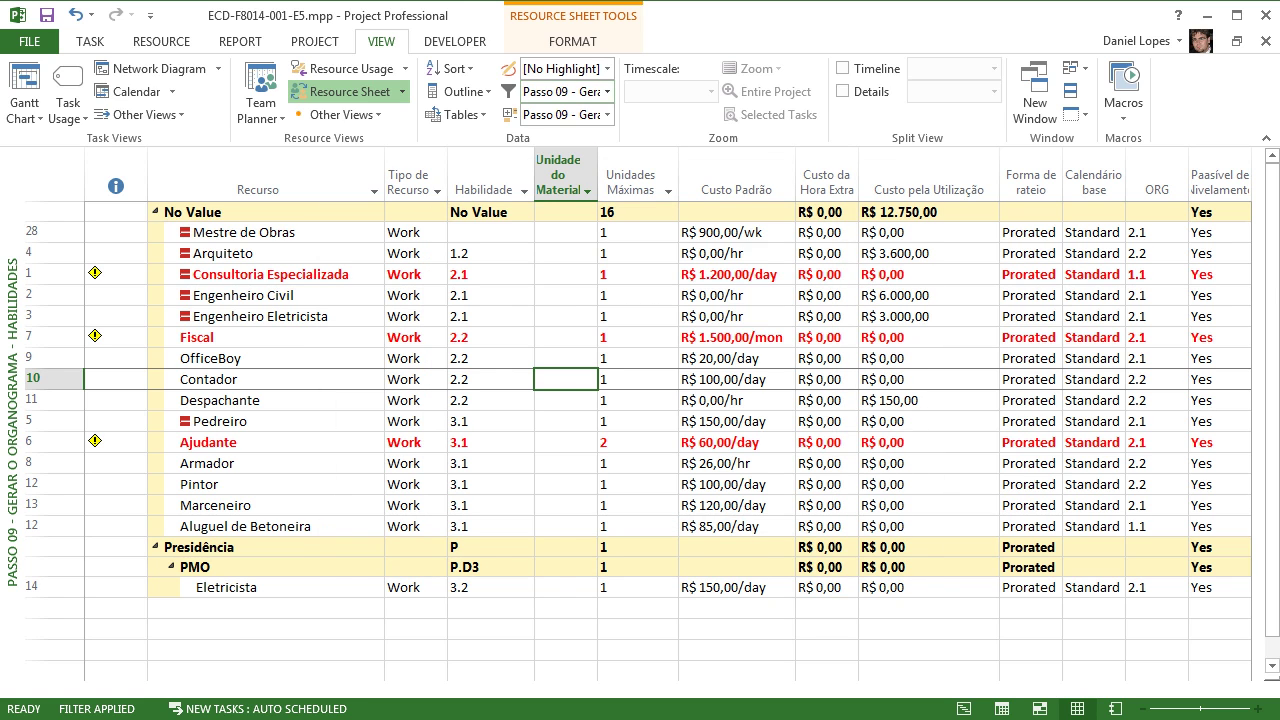
Step: Check the field, test and value defined in the "Passo 09 - Gerar o Organograma - Habilidades" filter
left_click(607, 91)
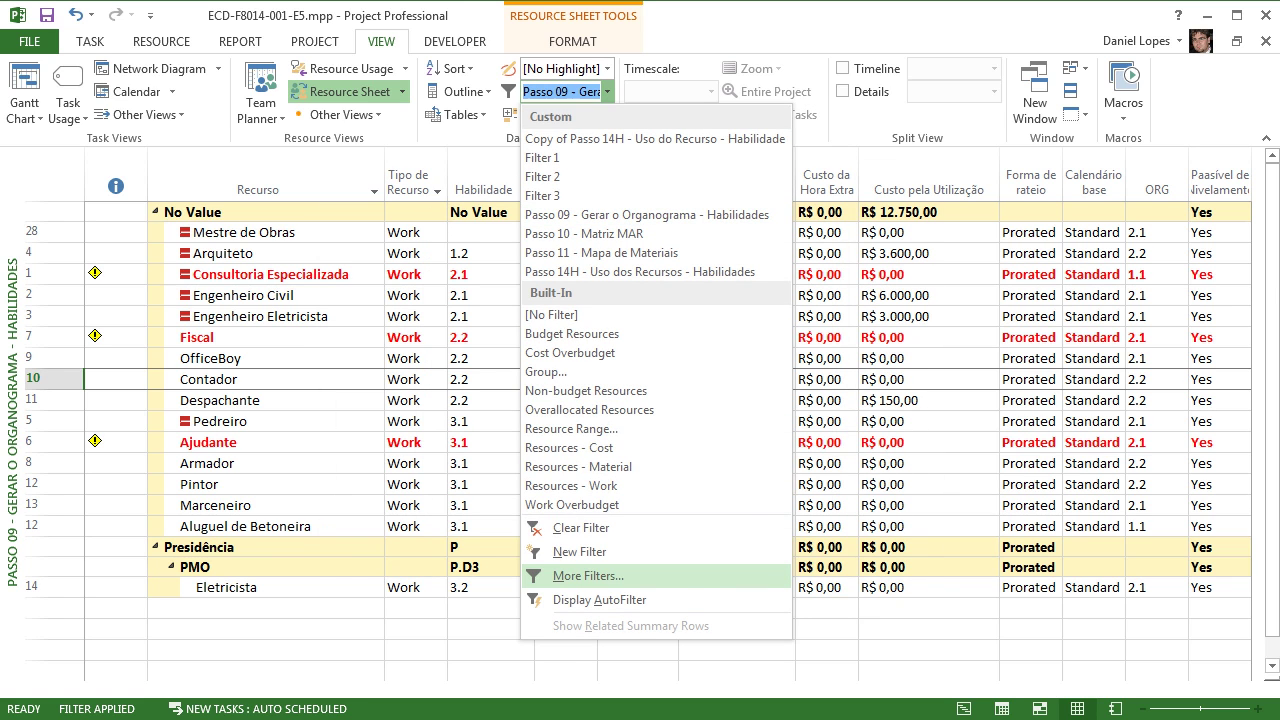
left_click(588, 576)
left_click(804, 311)
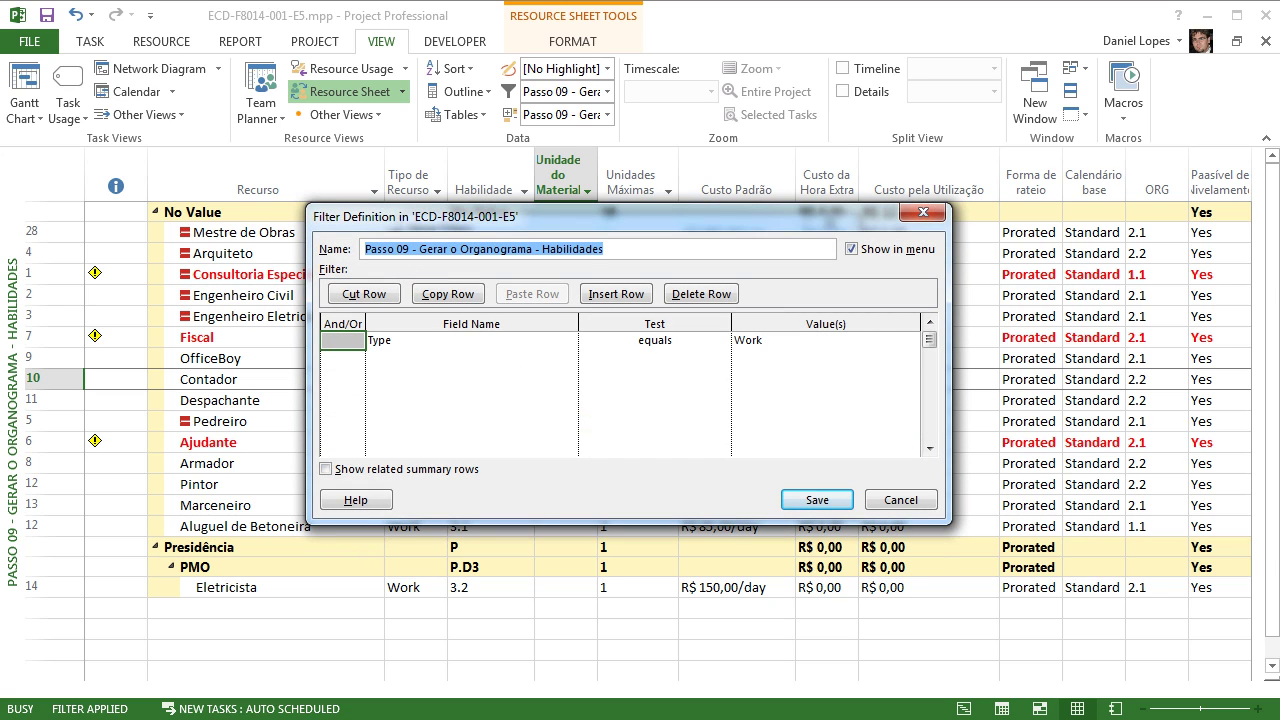
left_click(471, 341)
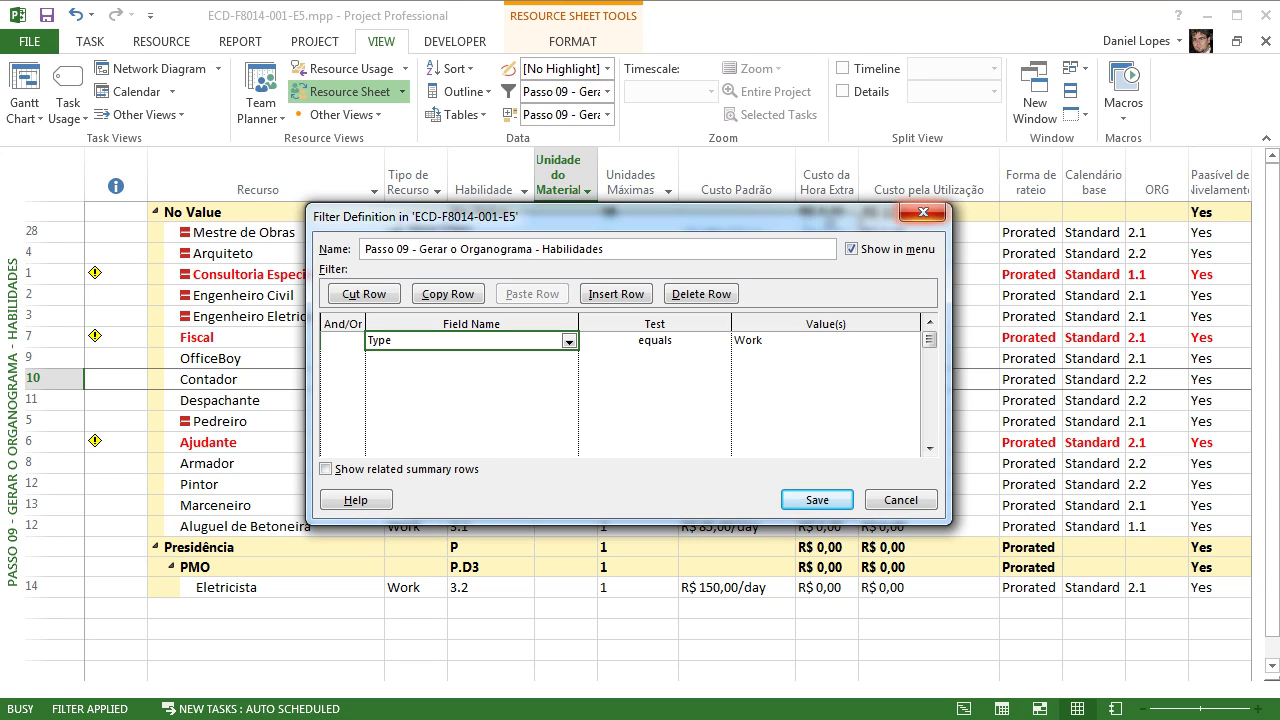
left_click(924, 212)
left_click(805, 488)
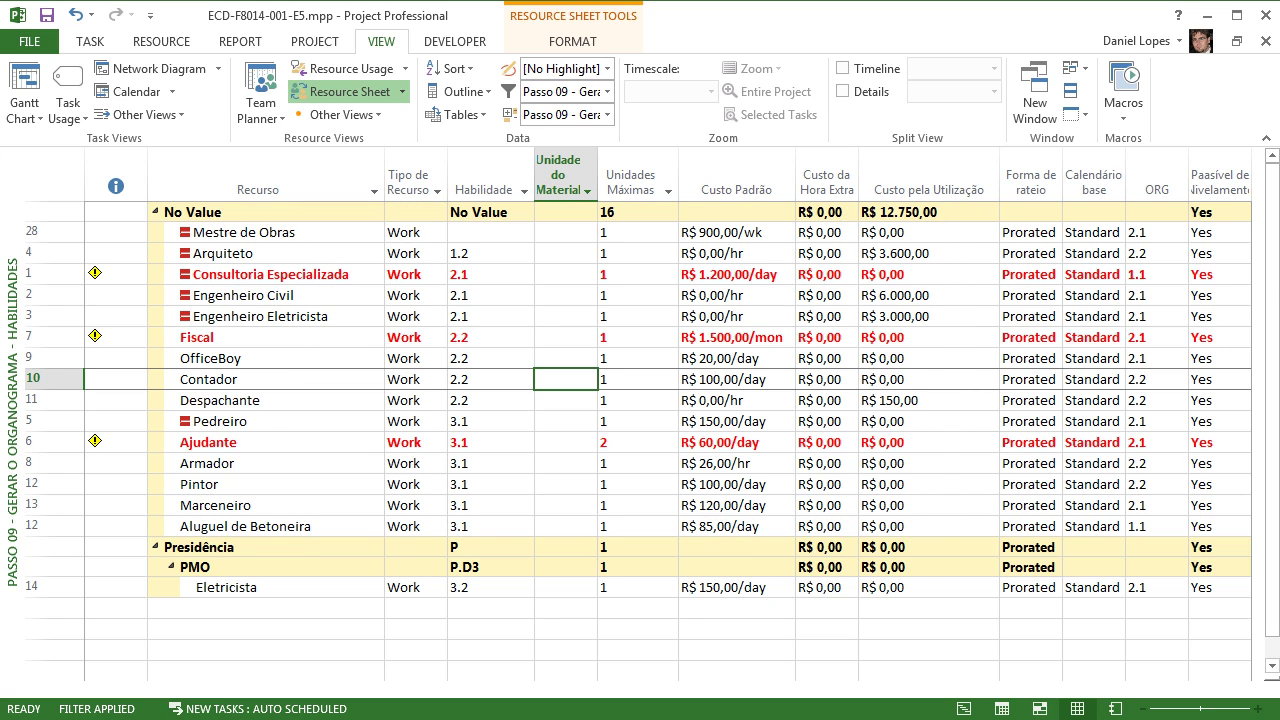
Step: Switch to the "Passo 10 - Matriz MAR" view and widen its table to show the full Work column
right_click(14, 328)
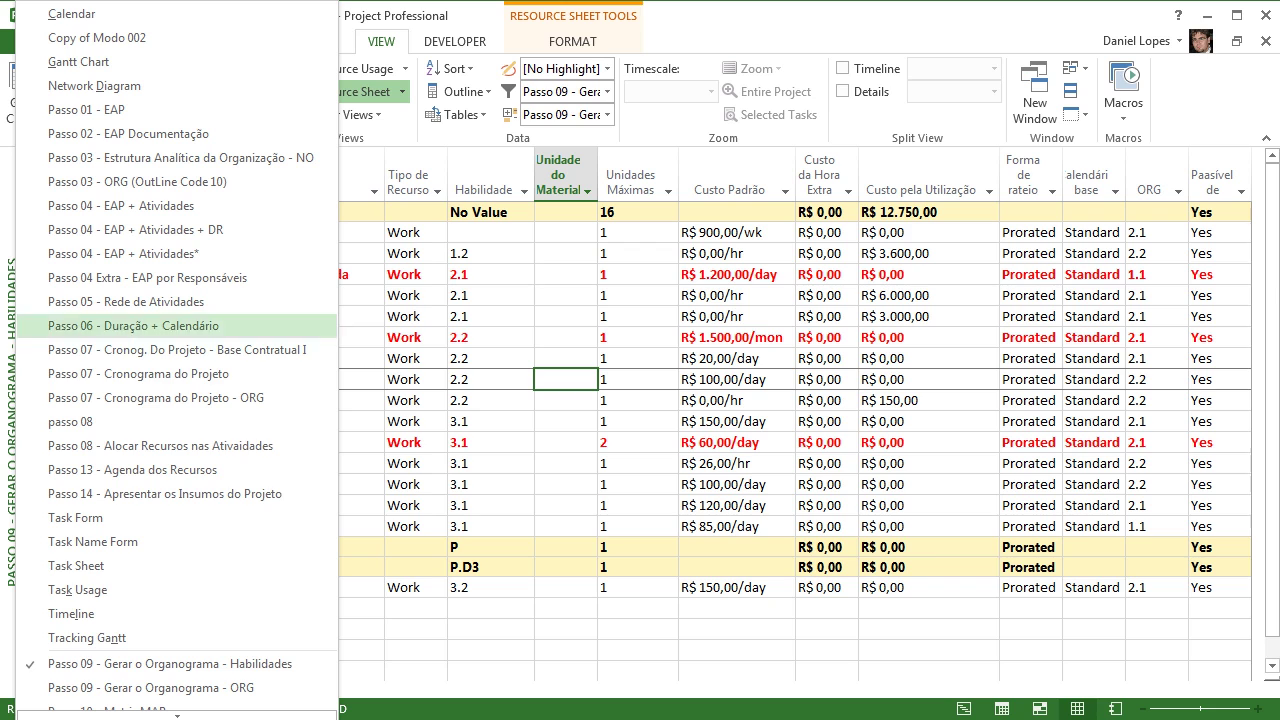
scroll(176, 590, "down", 3)
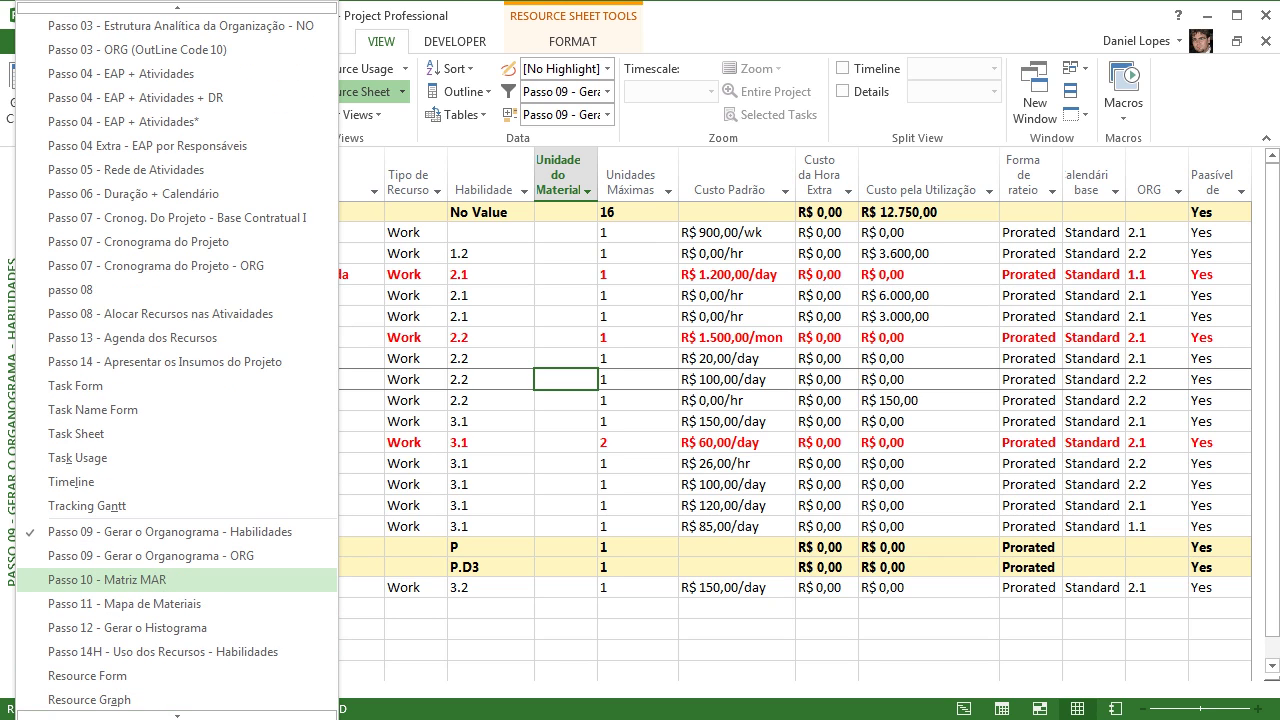
left_click(176, 580)
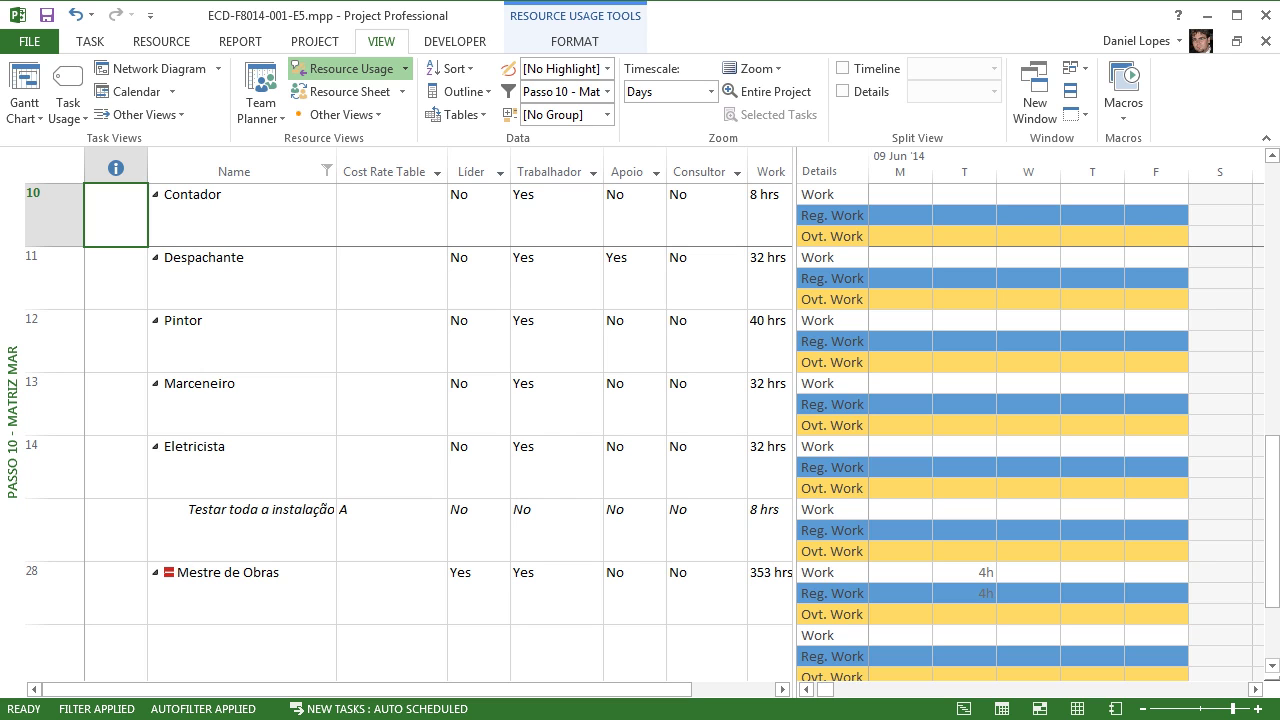
left_click_drag(1272, 521, 1272, 447)
scroll(1030, 430, "up", 2)
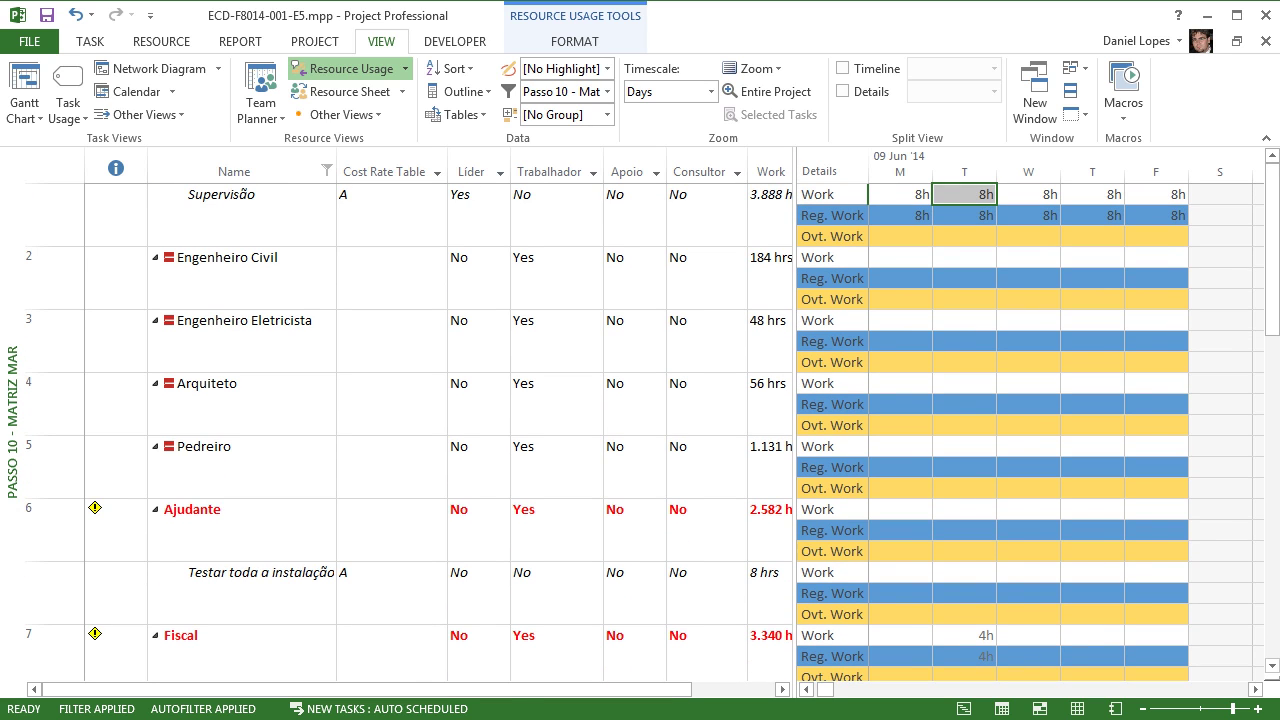
left_click_drag(795, 420, 835, 420)
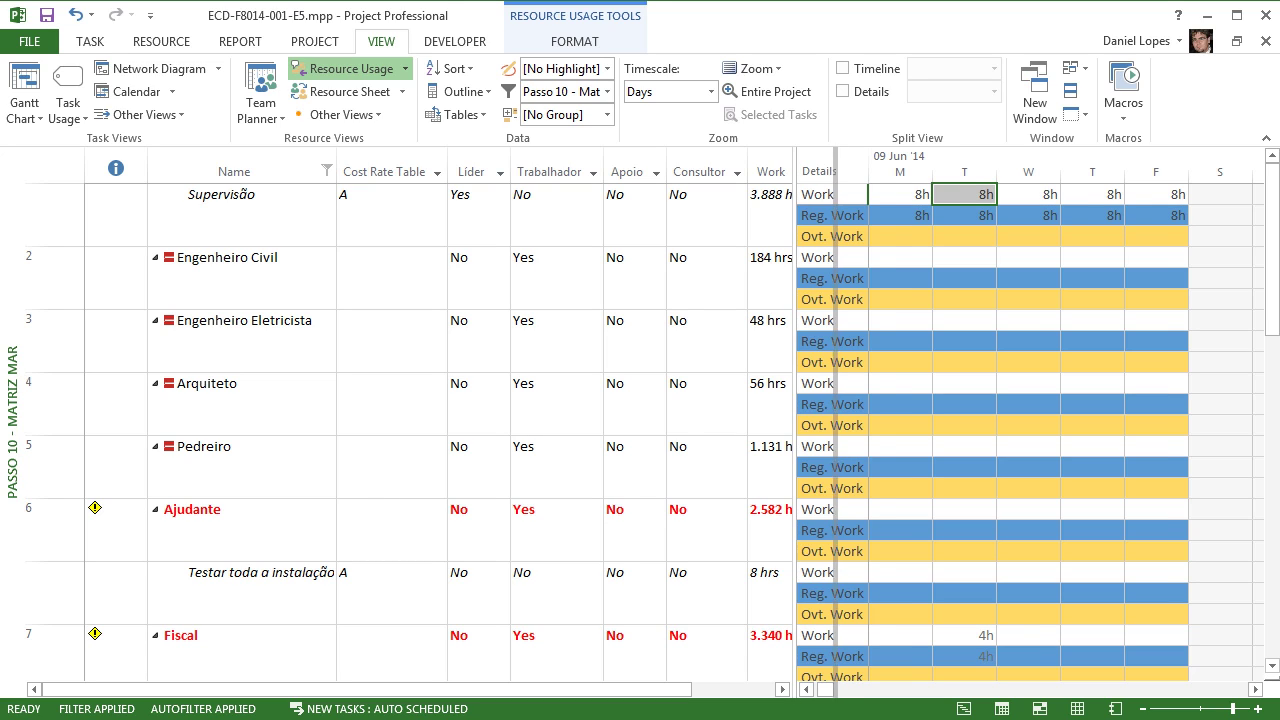
left_click_drag(835, 171, 838, 171)
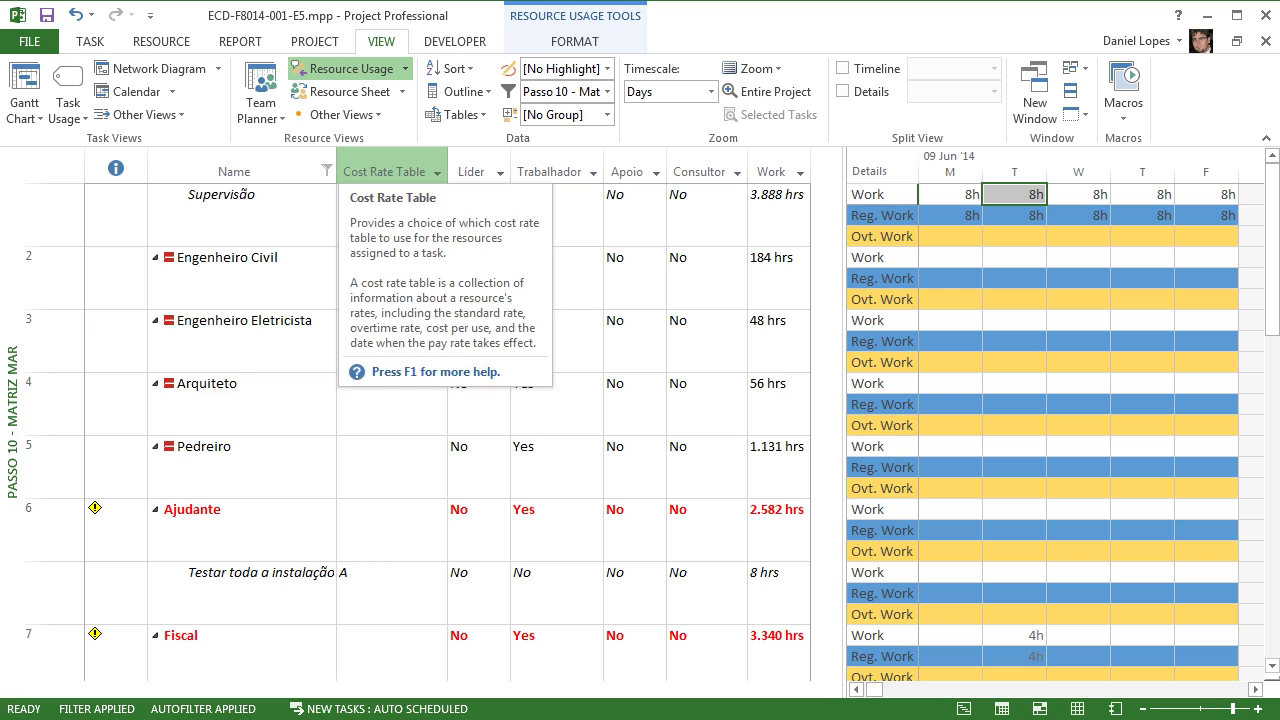
Step: Examine the cost rate table, Líder and Trabalhador fields of the Supervisão assignment
left_click(385, 214)
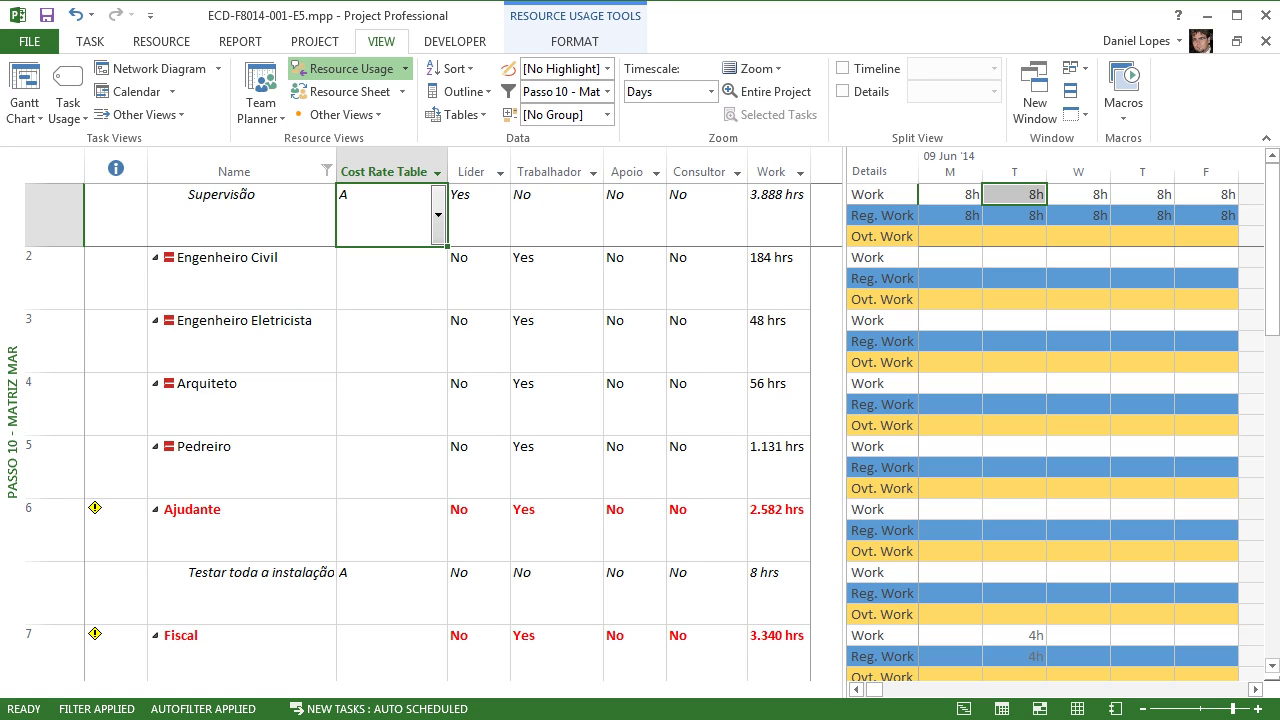
left_click(473, 214)
left_click(549, 214)
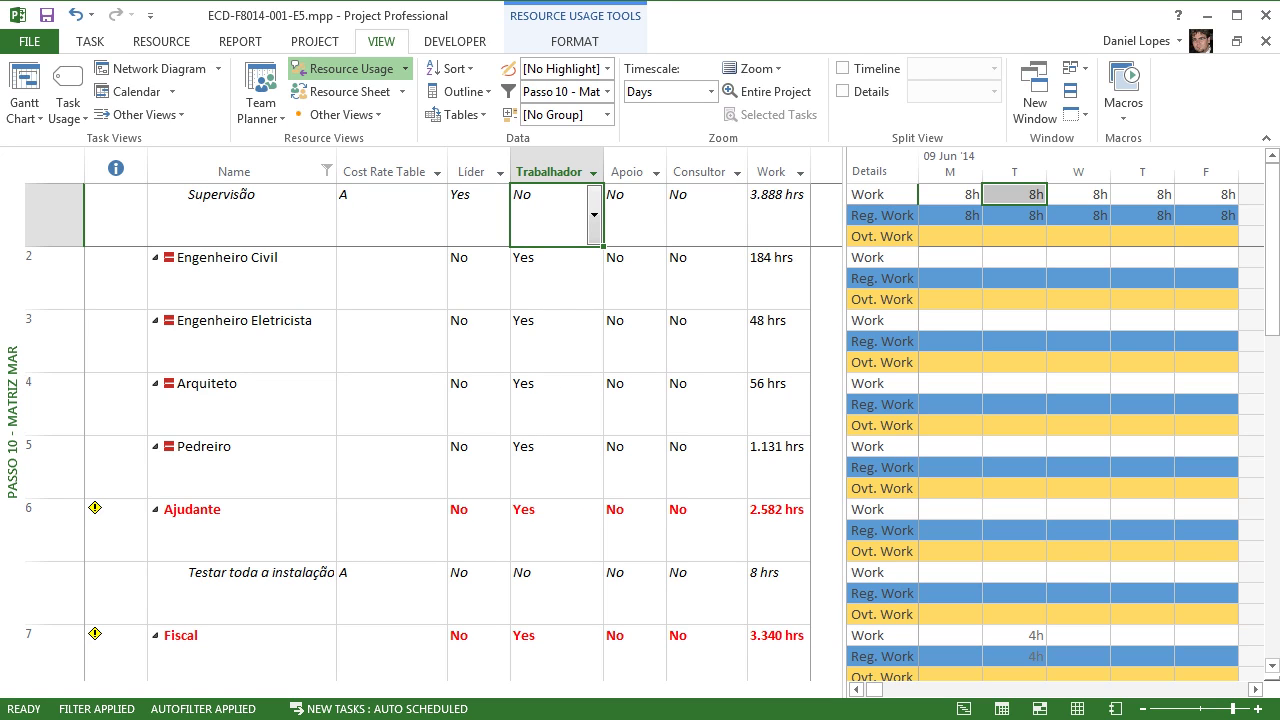
left_click(473, 214)
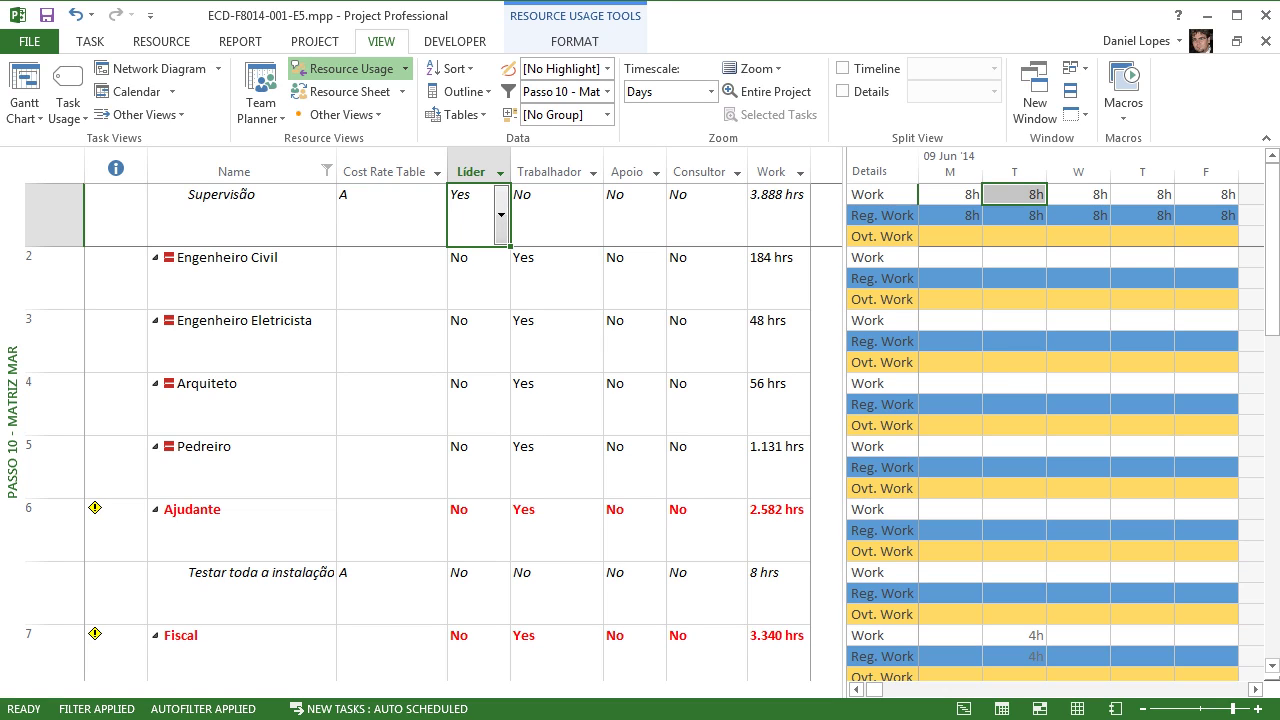
left_click(241, 214)
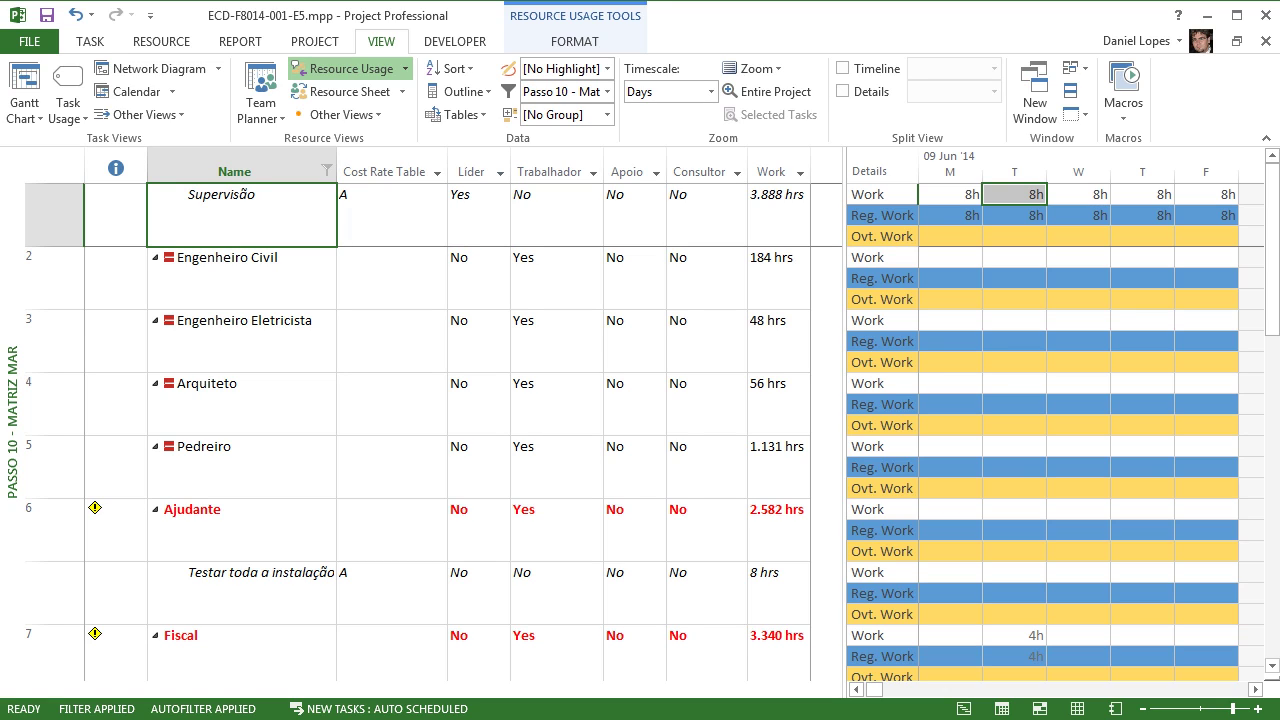
Step: Examine the Líder value of the Supervisão assignment and the Trabalhador value of the Engenheiro Civil resource
left_click(473, 214)
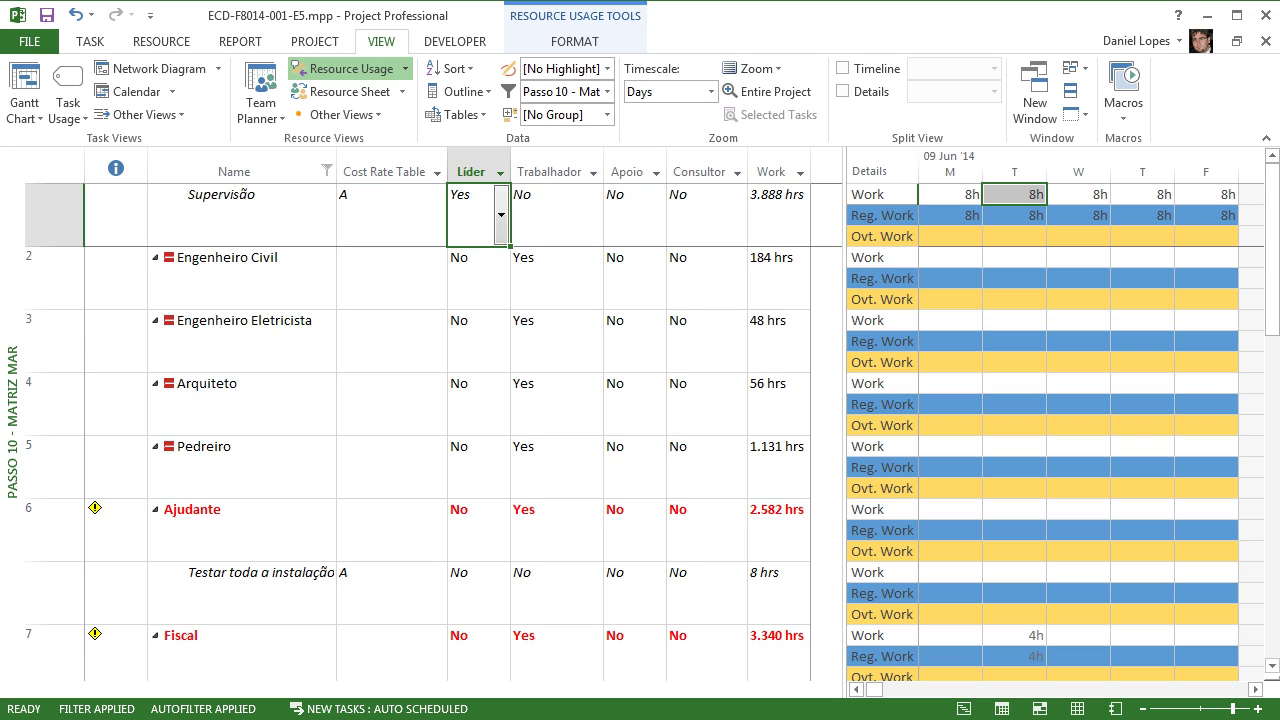
mouse_move(169, 258)
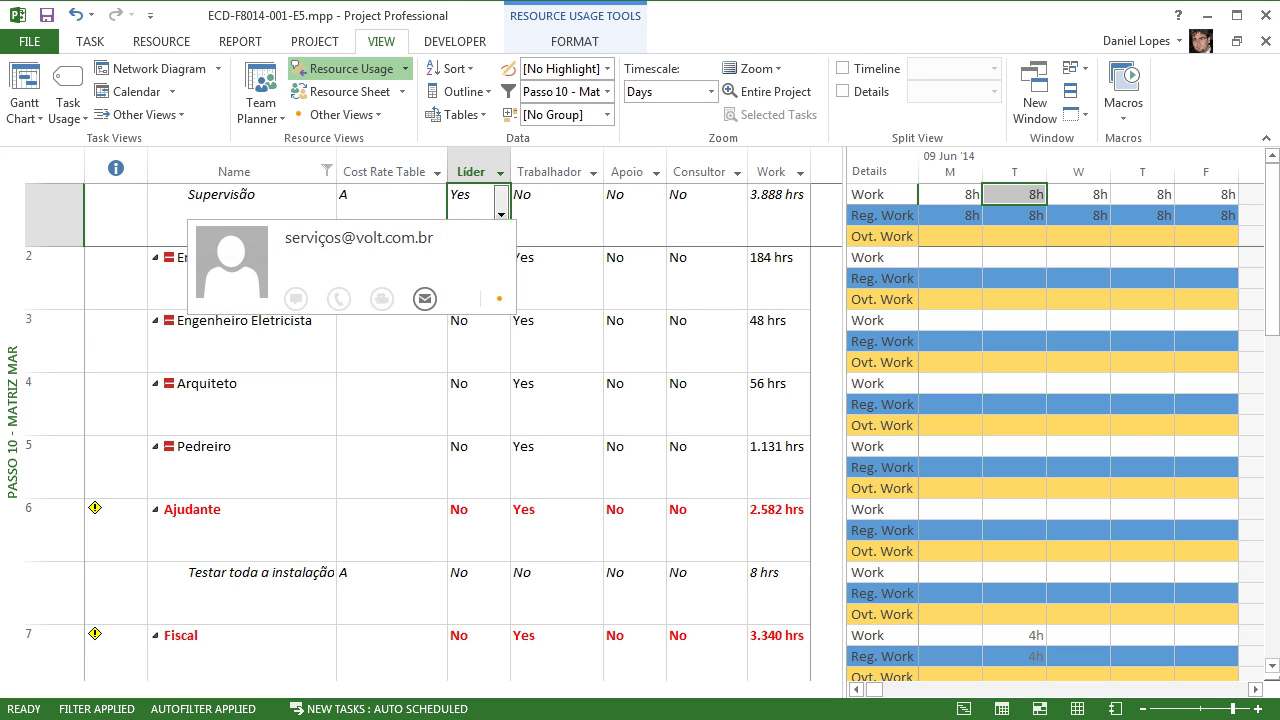
left_click(392, 404)
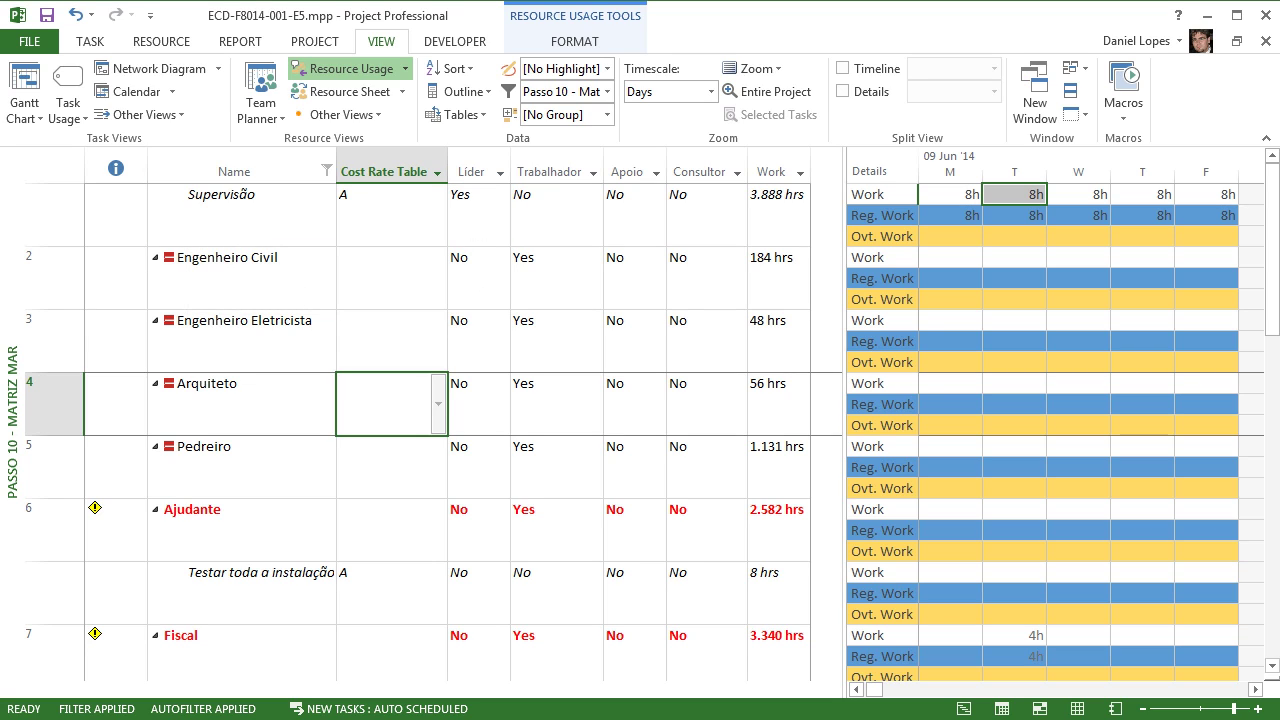
left_click(242, 276)
left_click(548, 277)
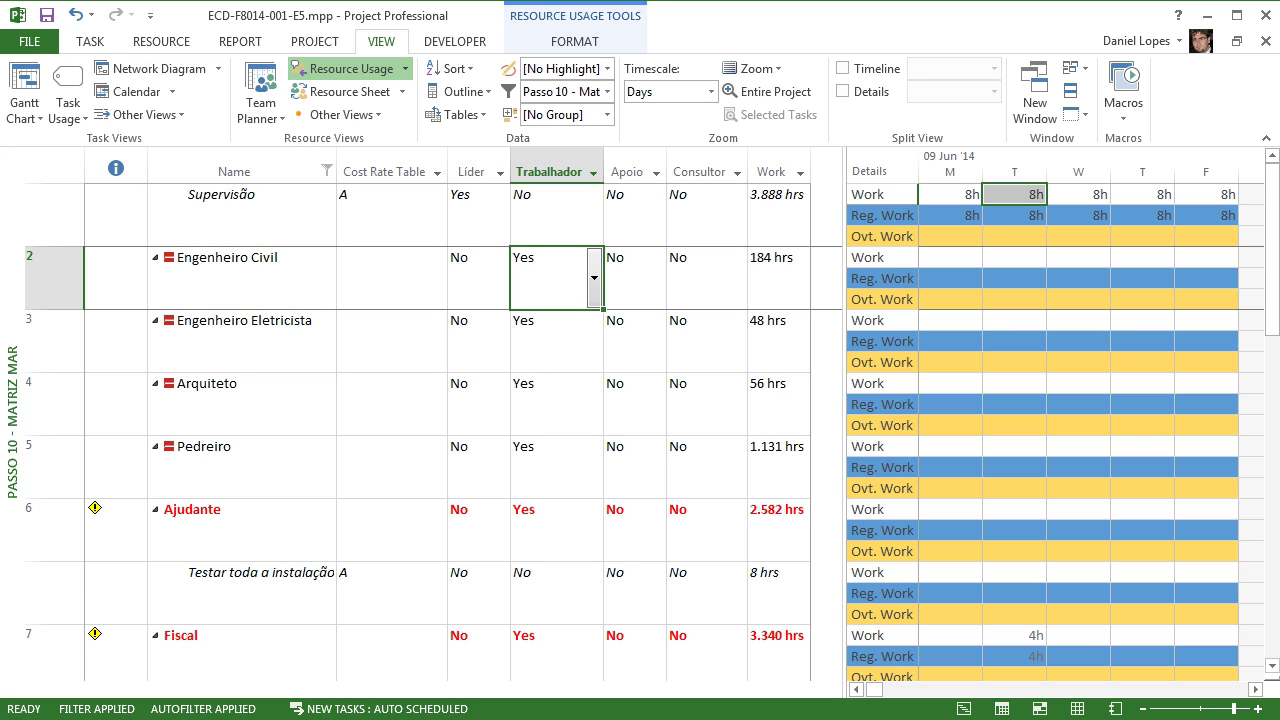
left_click(242, 341)
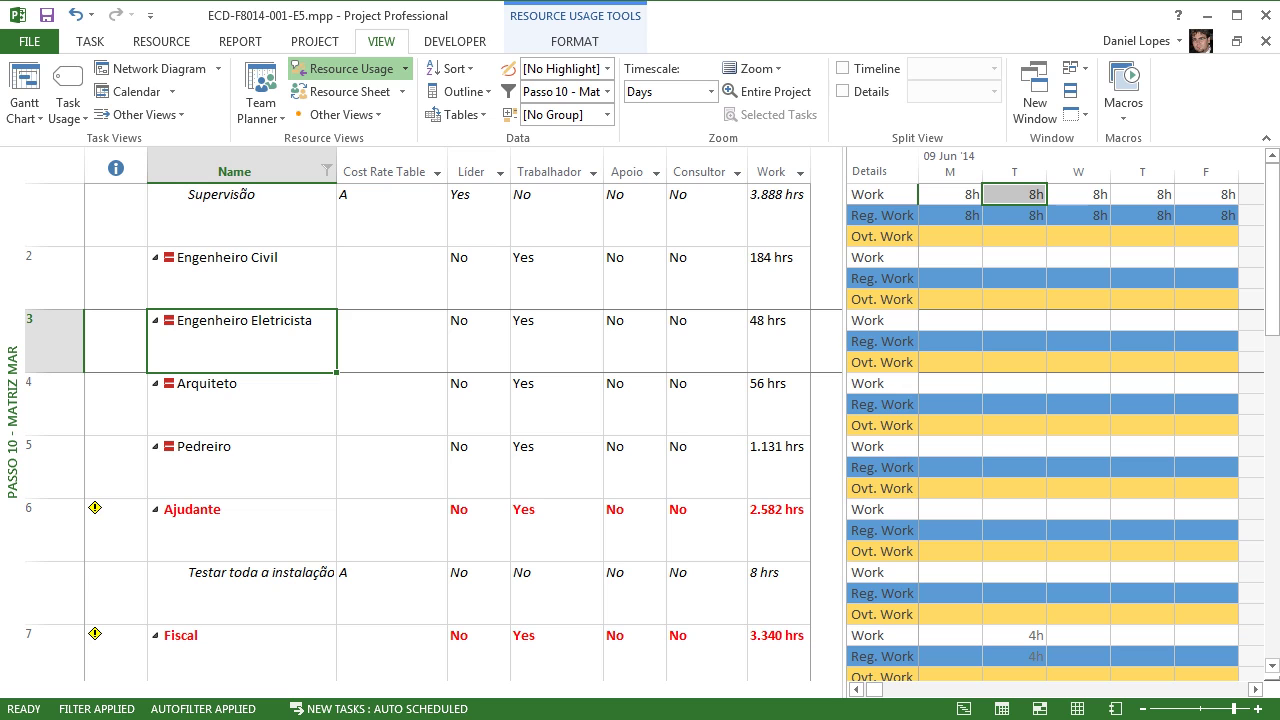
Step: Review the Líder, Trabalhador, Apoio and Consultor values of the remaining resources, from Engenheiro Eletricista through Despachante to Mestre de Obras
scroll(430, 430, "down", 2)
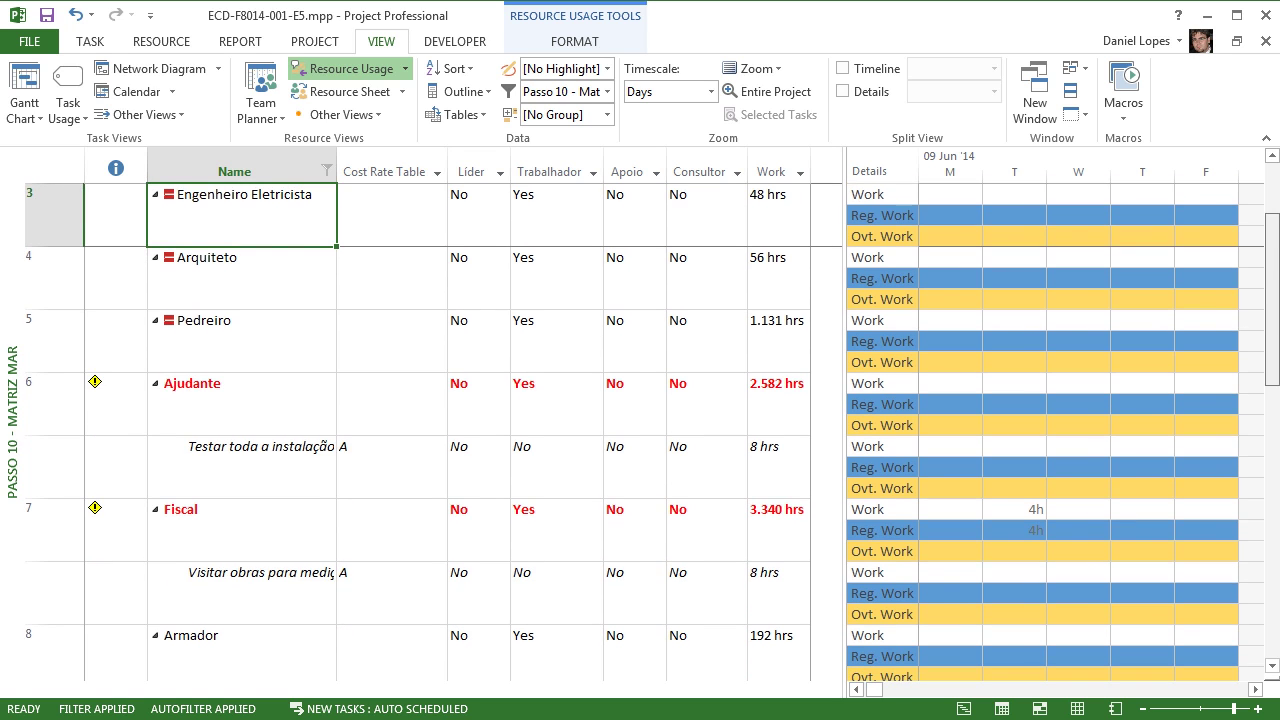
scroll(430, 430, "down", 5)
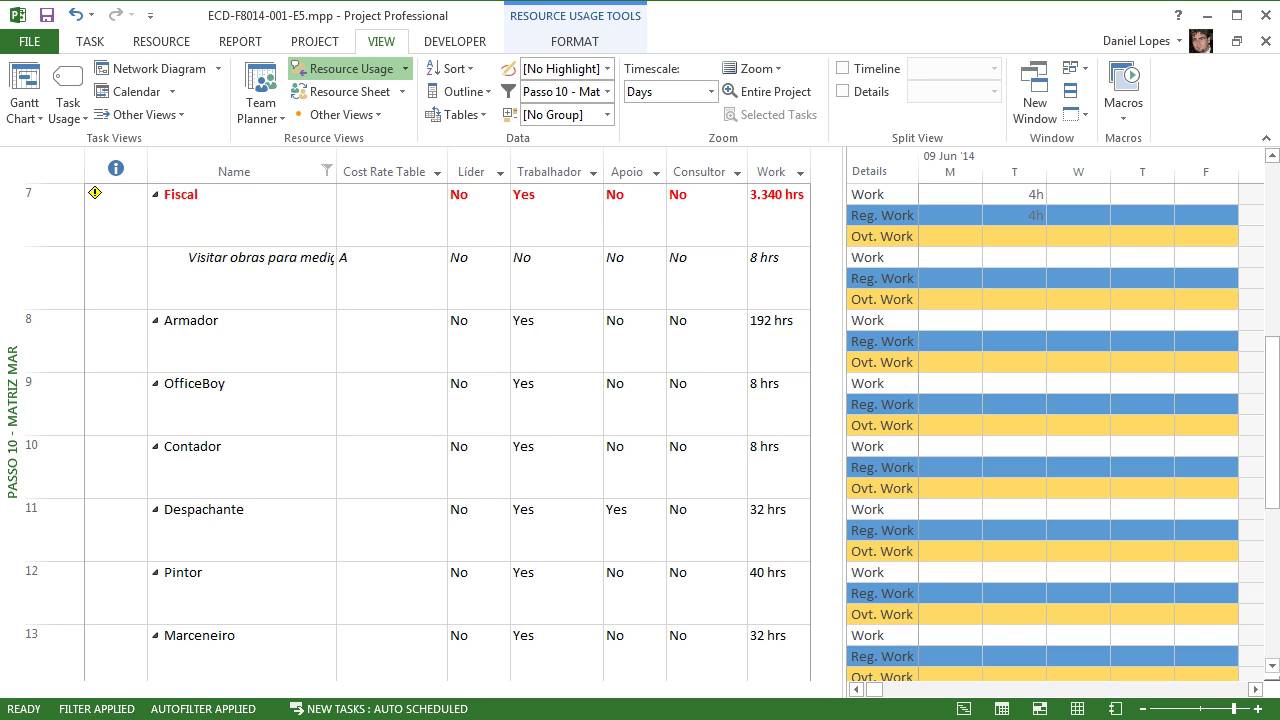
left_click(242, 530)
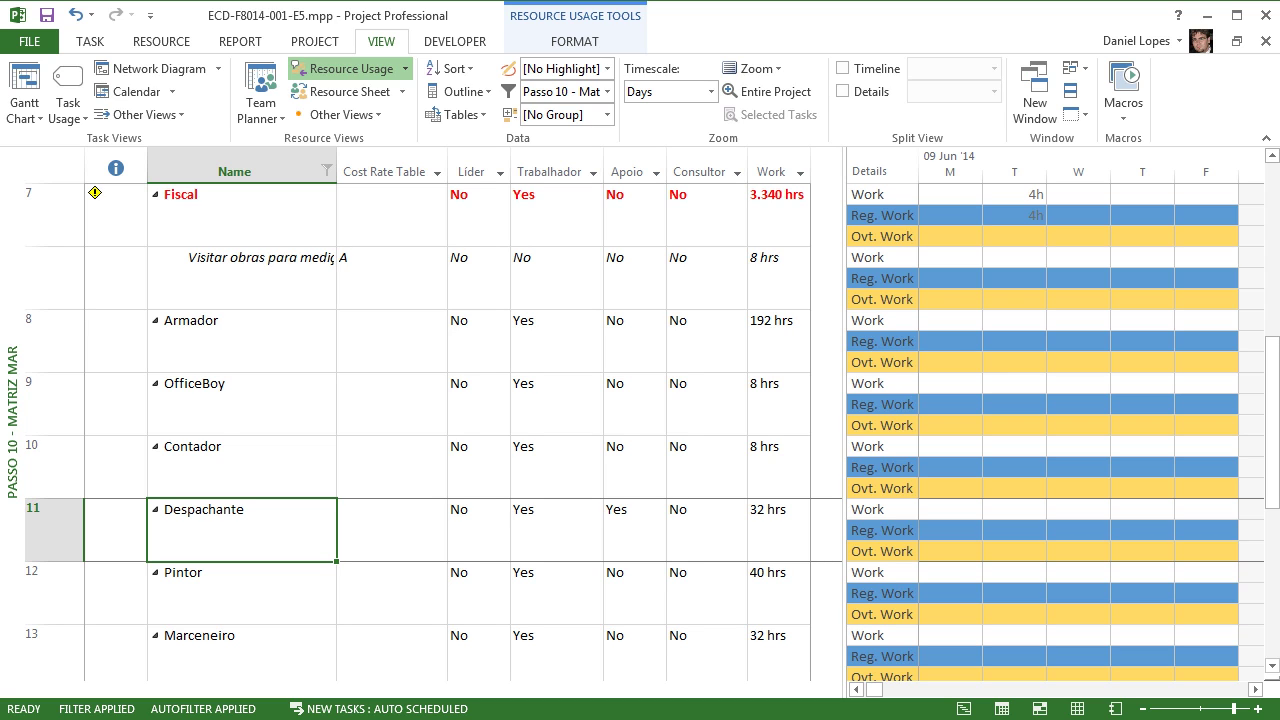
scroll(650, 430, "down", 2)
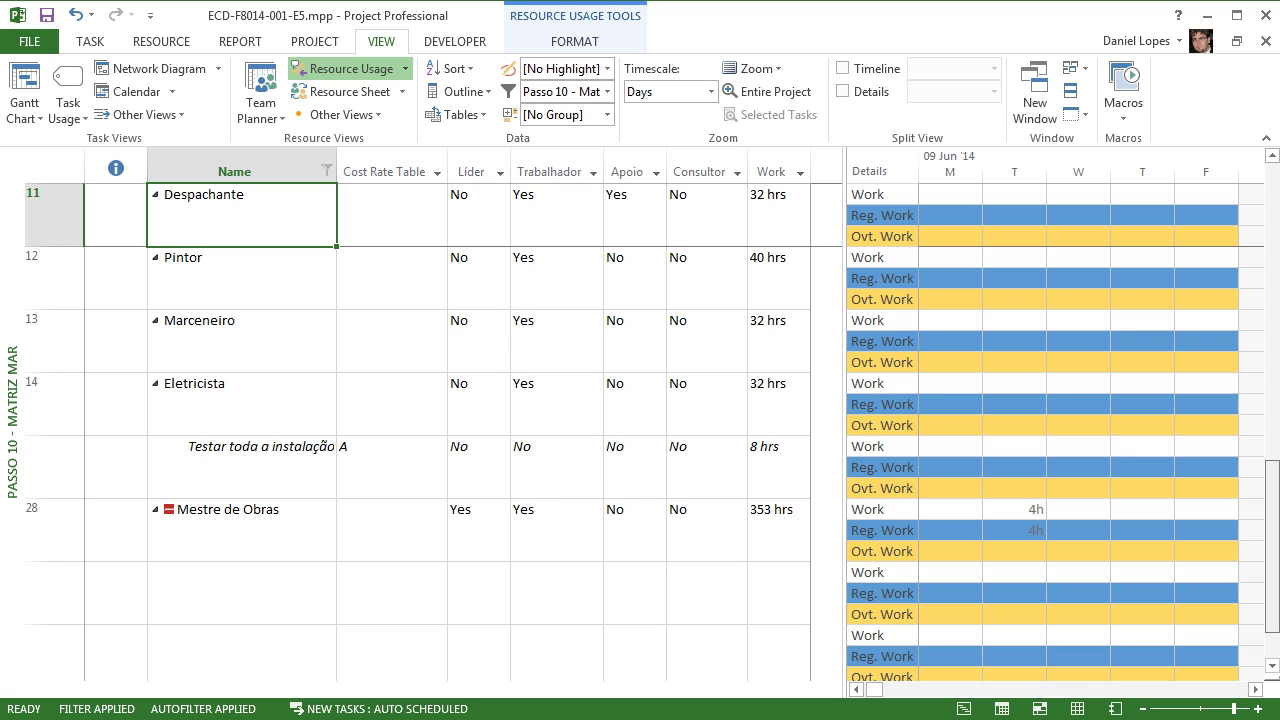
scroll(650, 430, "up", 5)
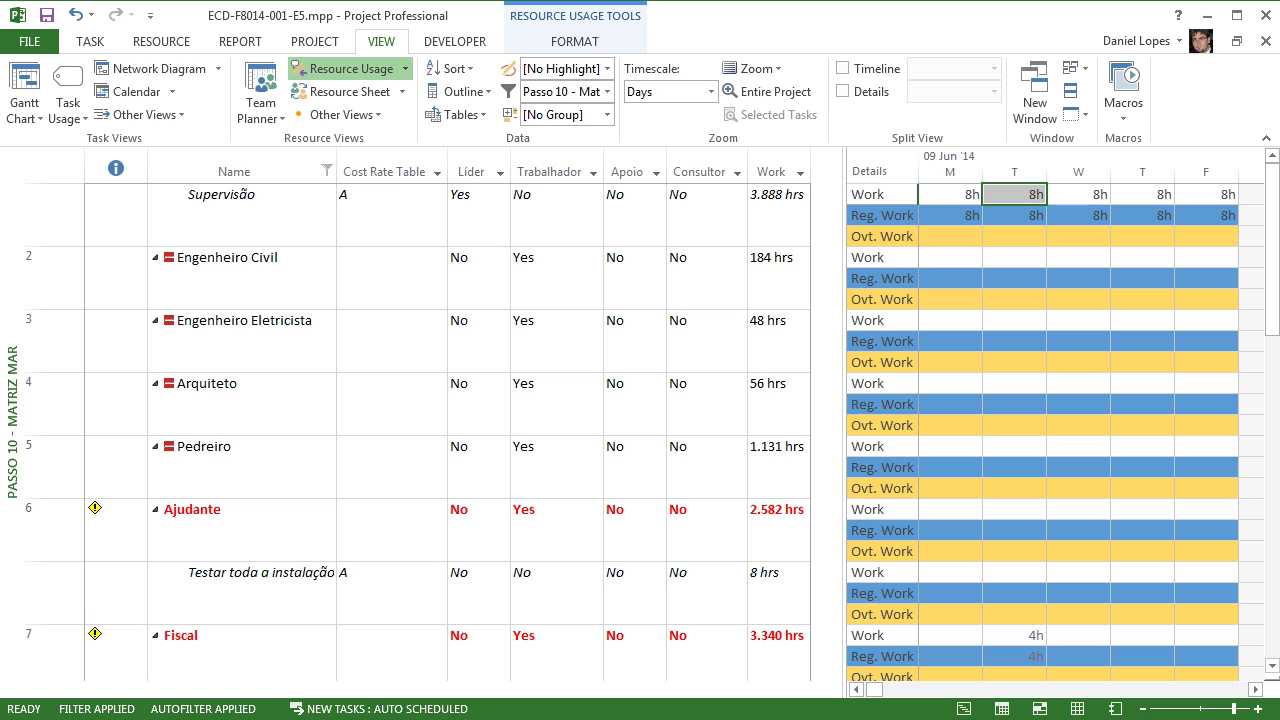
scroll(650, 430, "down", 2)
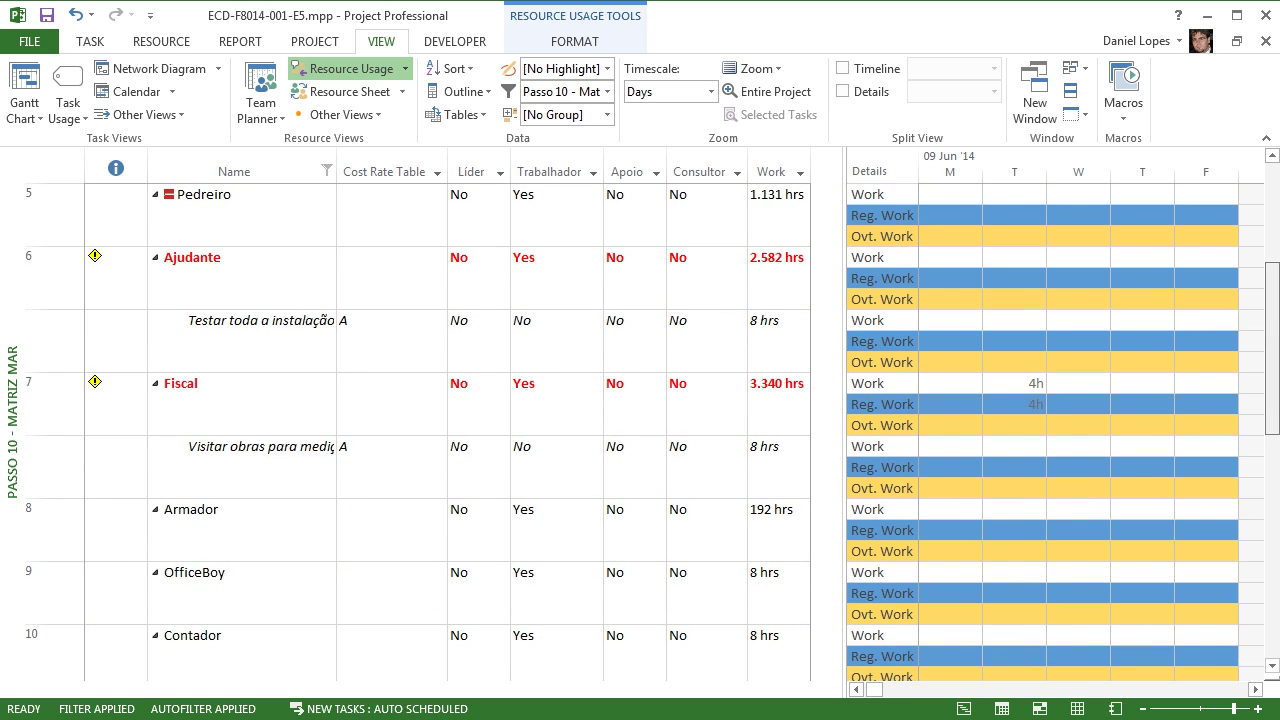
scroll(650, 430, "up", 2)
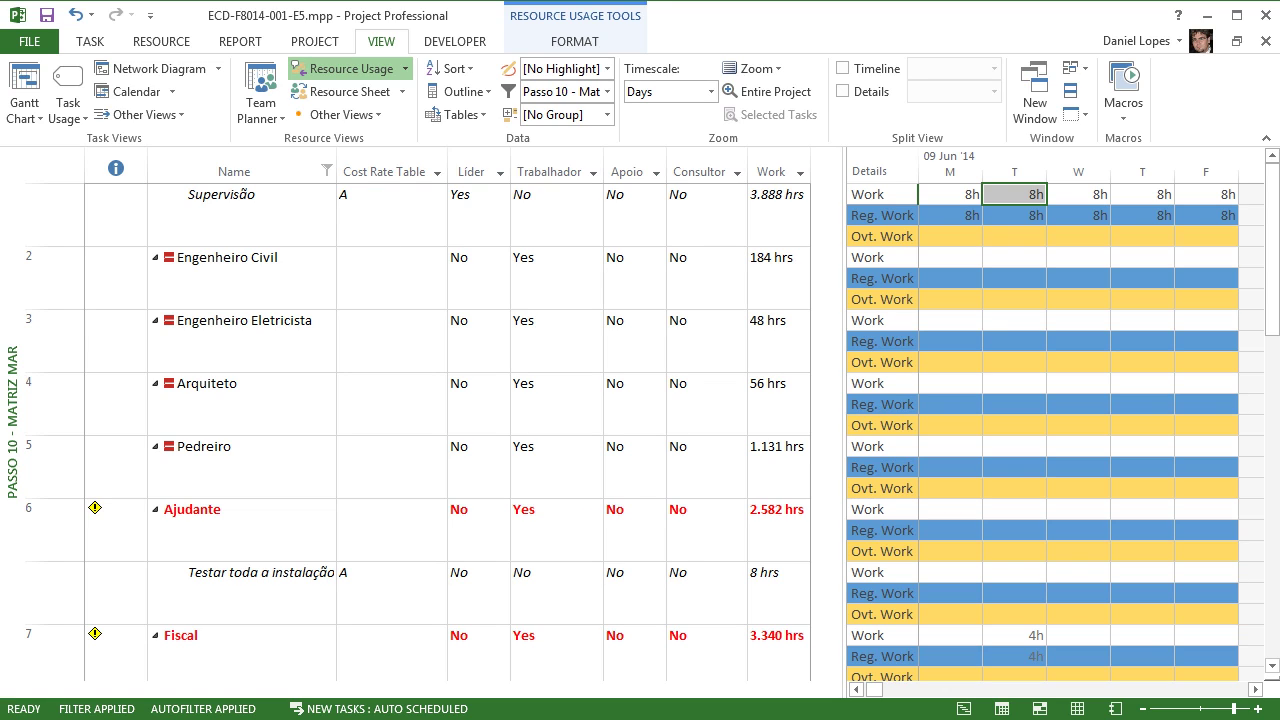
left_click_drag(1272, 250, 1272, 422)
left_click(242, 540)
scroll(430, 430, "down", 3)
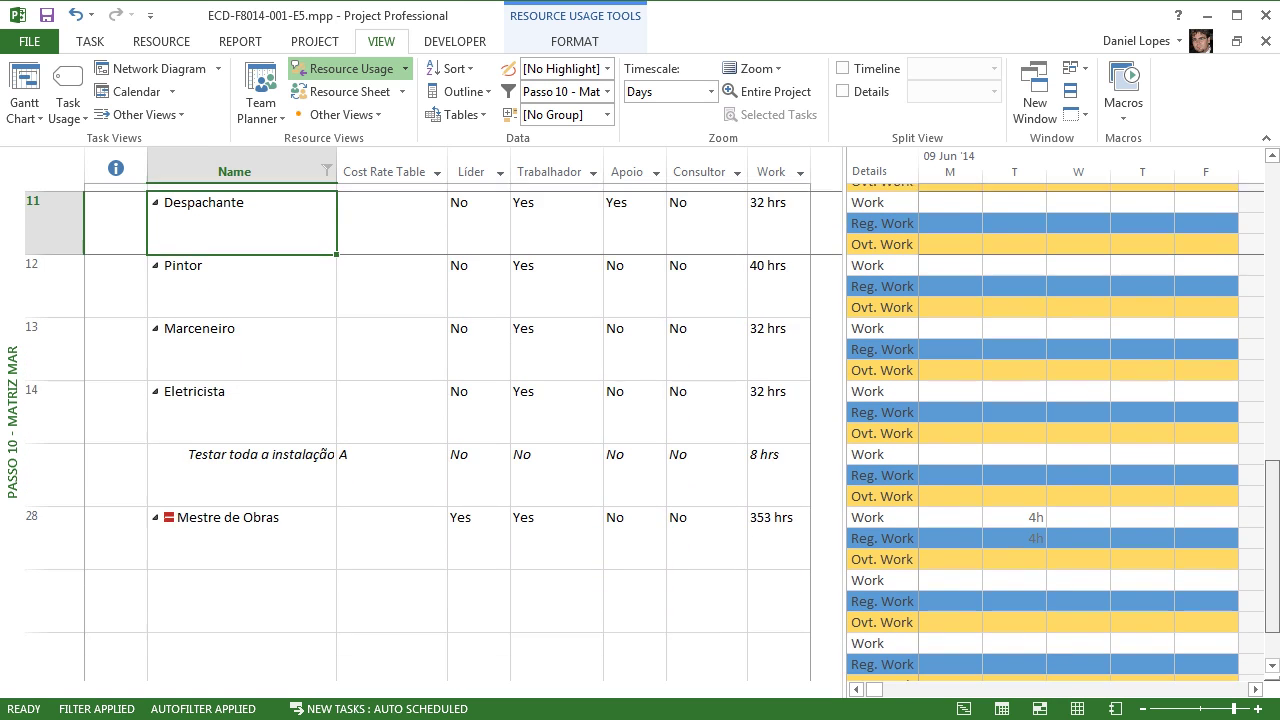
scroll(430, 430, "up", 6)
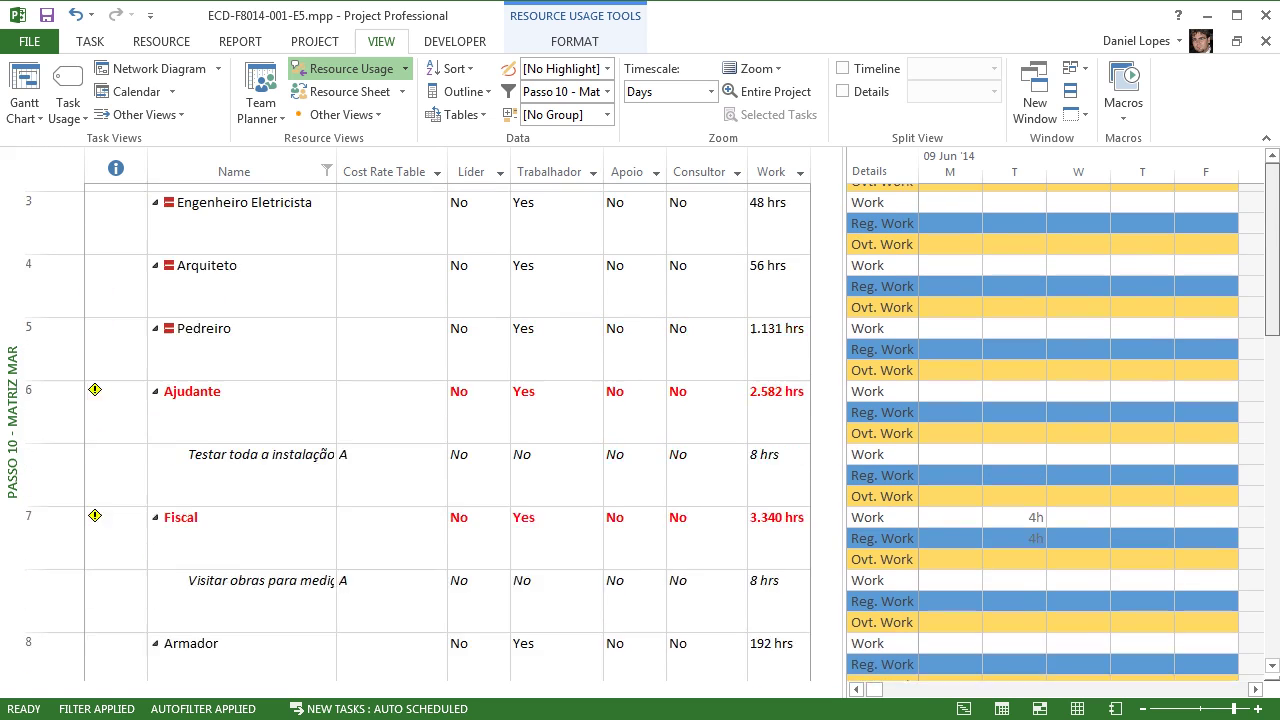
left_click(1014, 195)
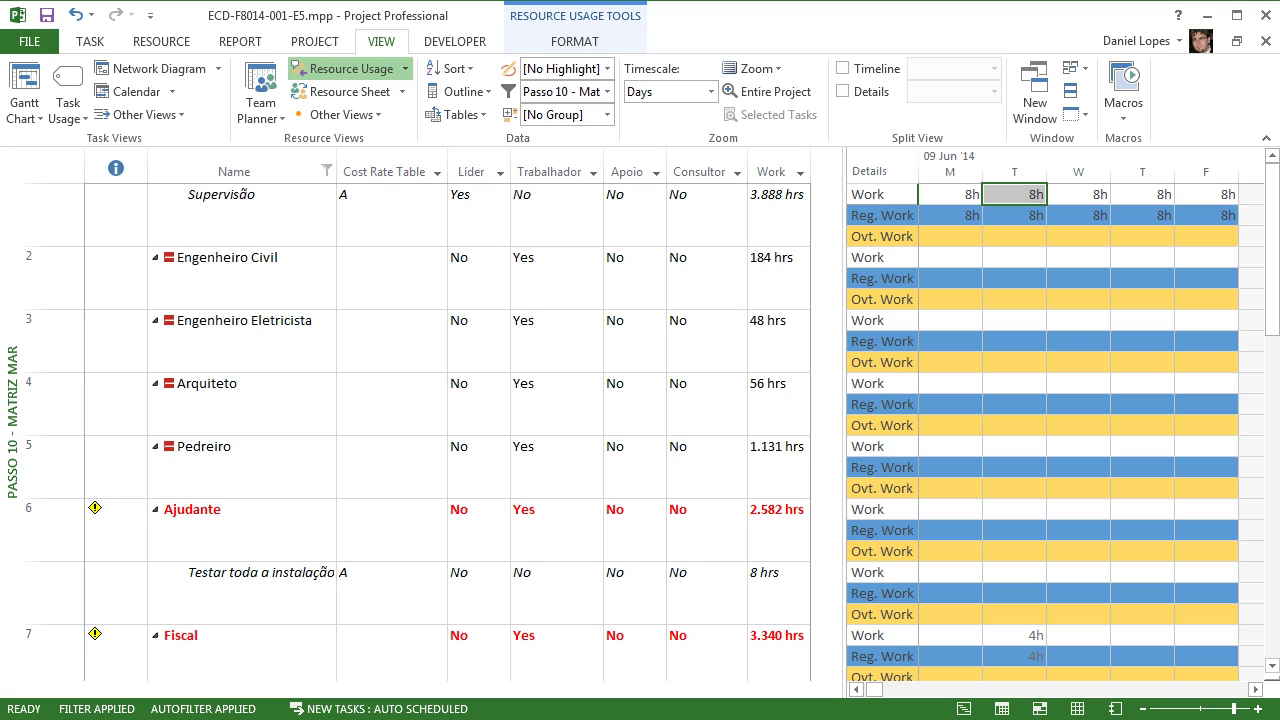
Step: Set the Engenheiro Civil resource's Líder field to Yes and its Trabalhador field to No
left_click(474, 341)
left_click(474, 278)
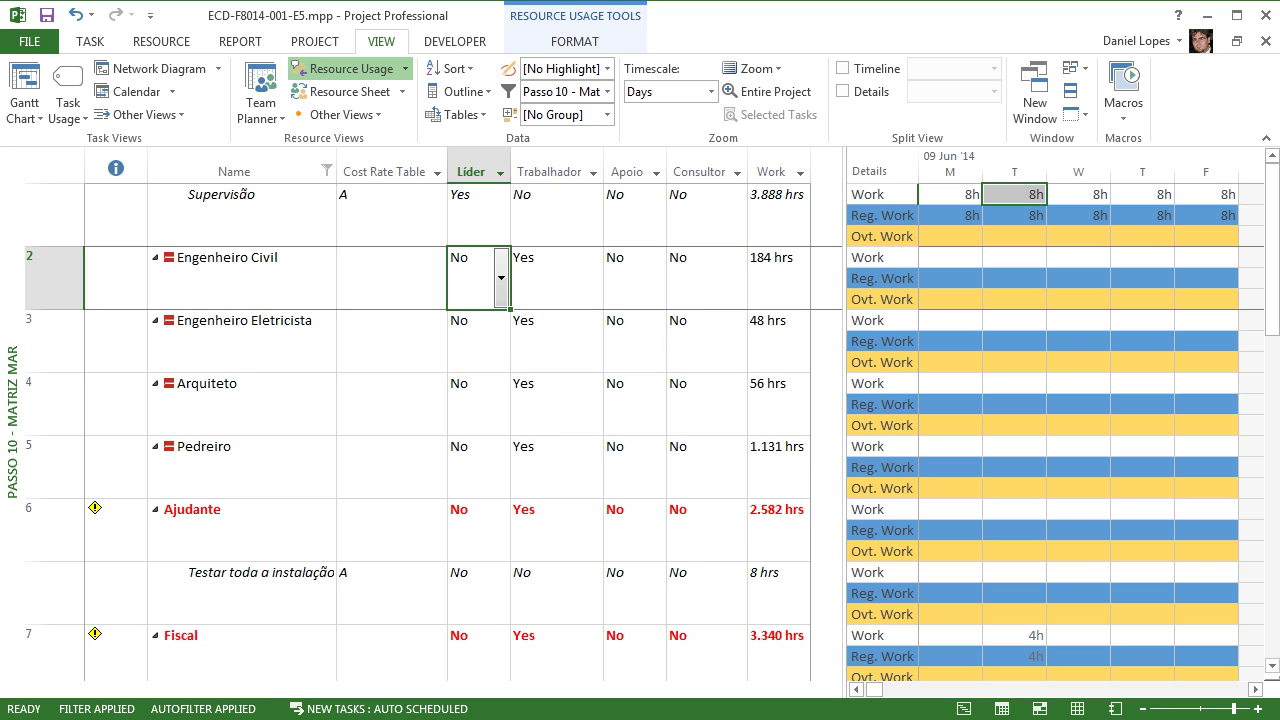
left_click(502, 278)
left_click(474, 317)
left_click(557, 278)
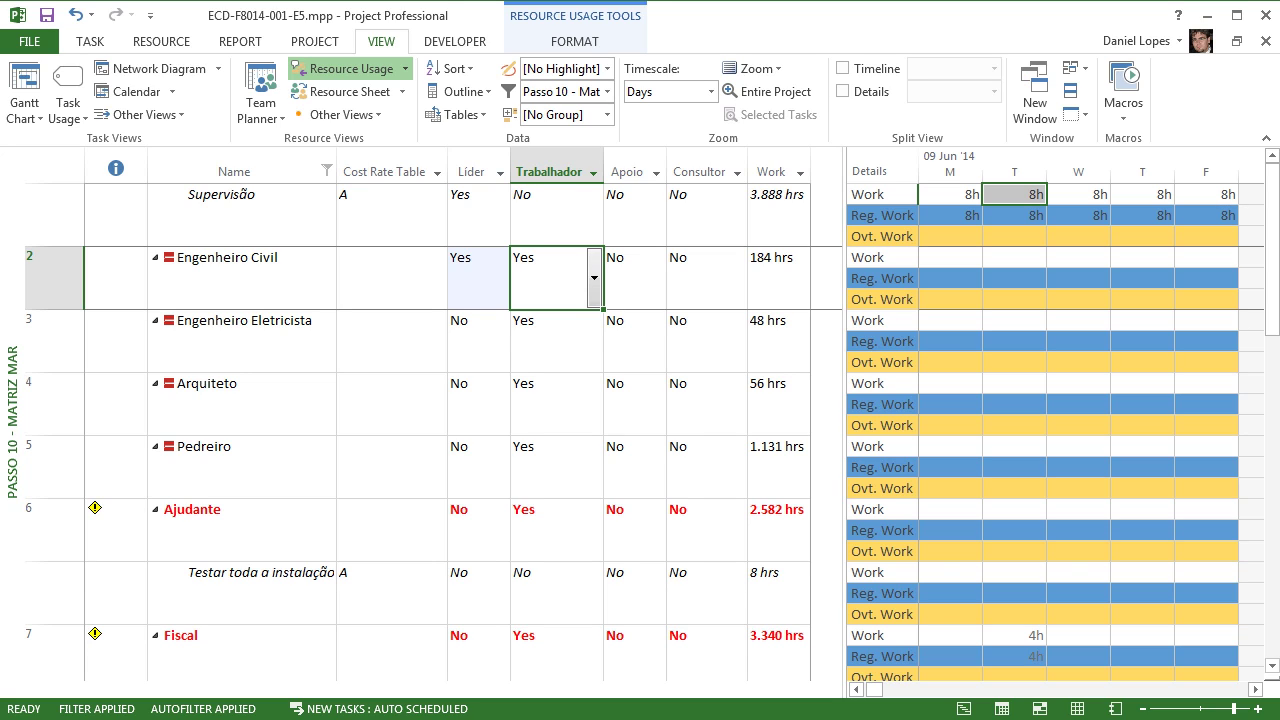
key("alt+Down")
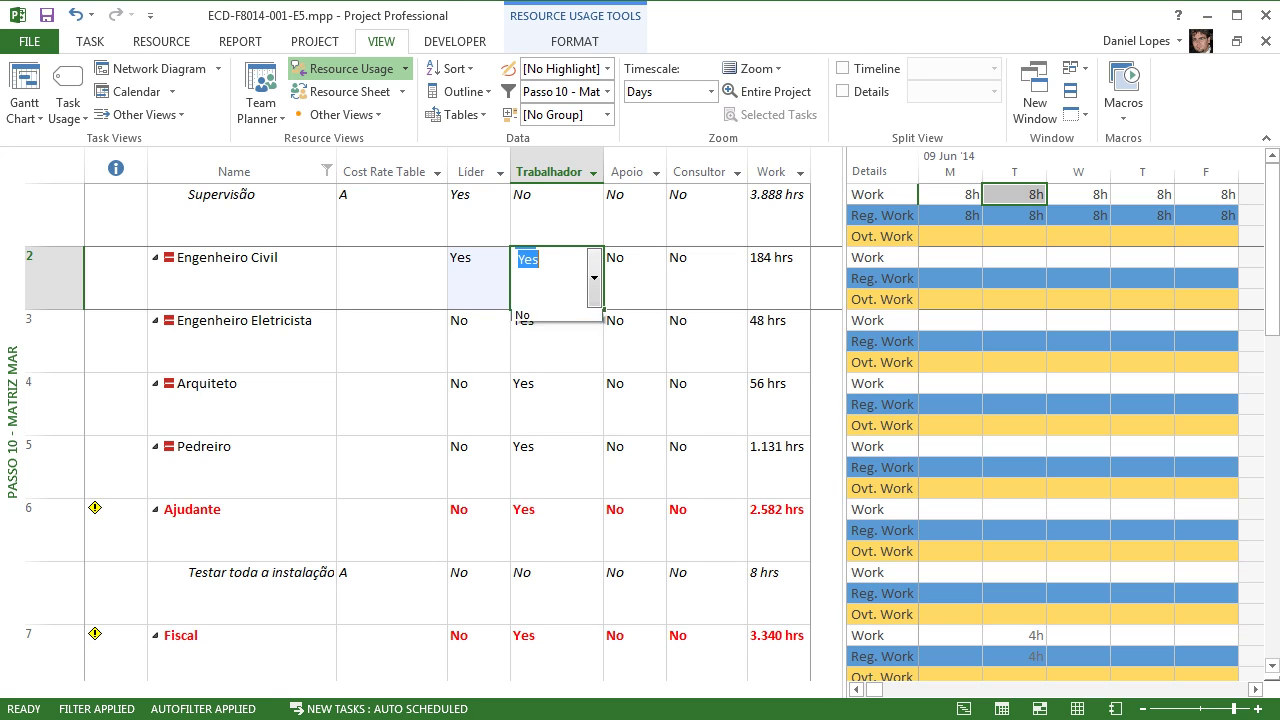
key("Down")
key("Return")
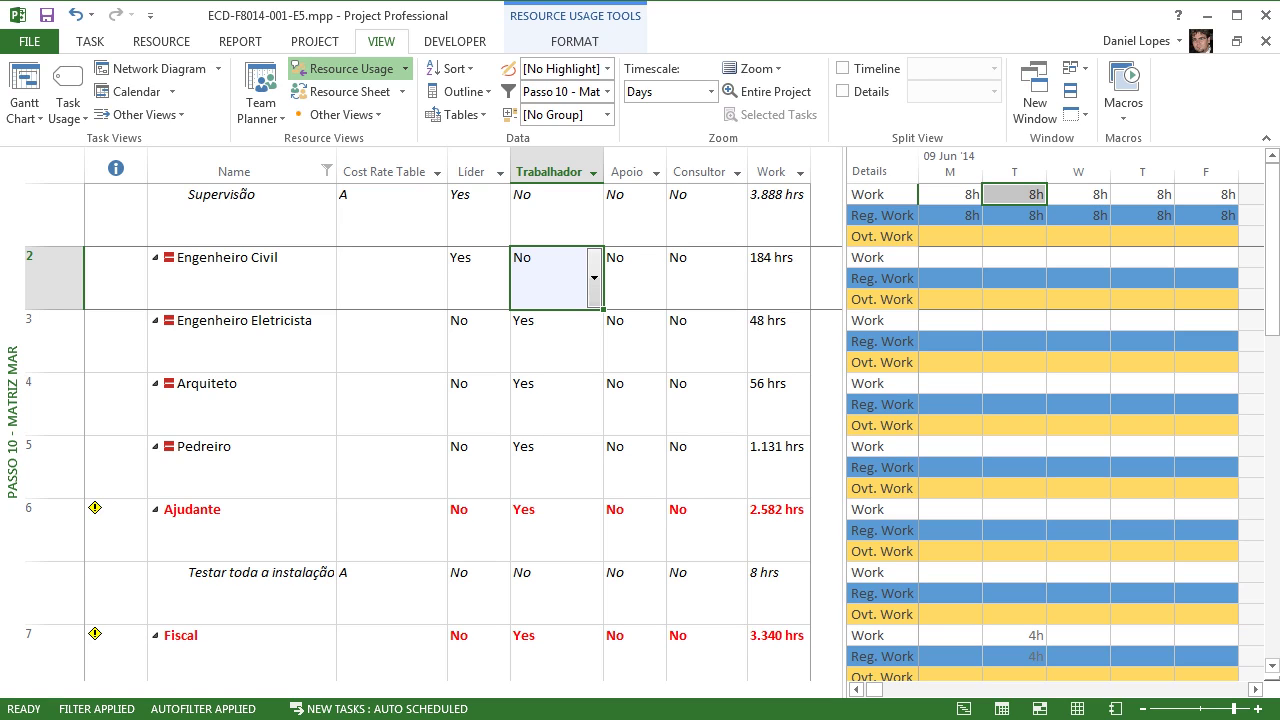
Step: Set the Apoio and Consultor fields of the Engenheiro Civil resource to Yes
left_click(626, 278)
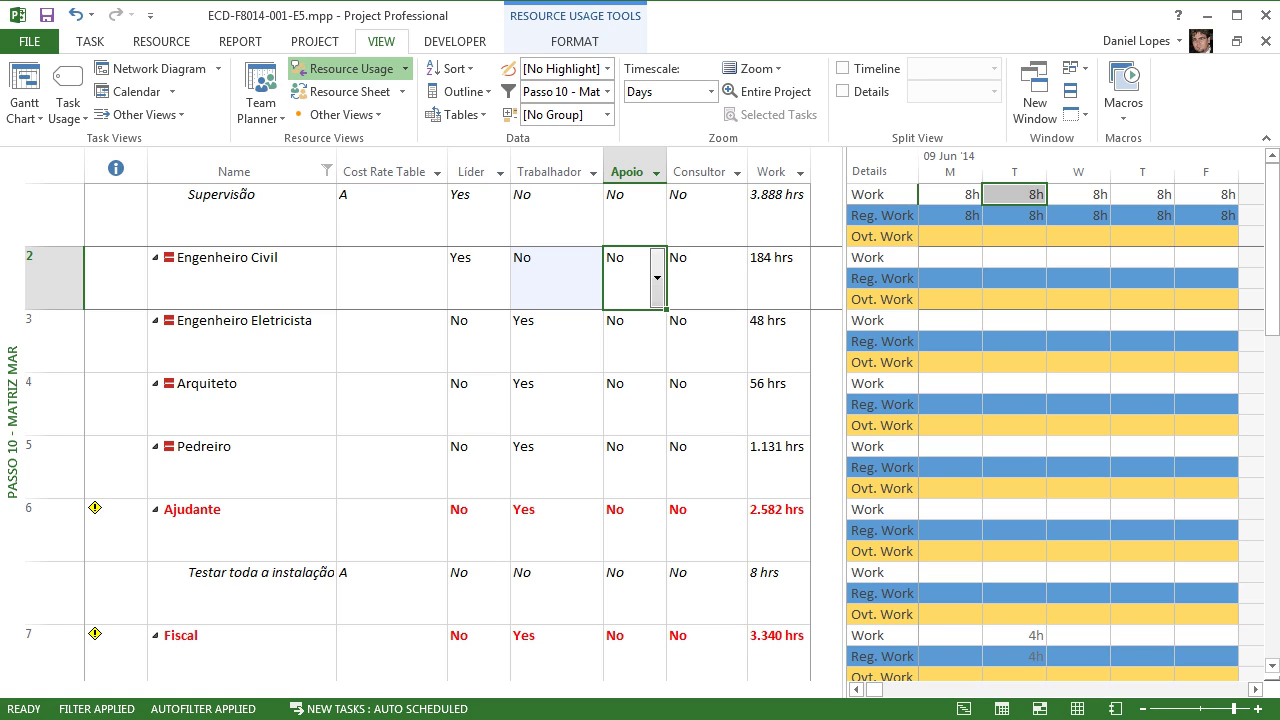
left_click(657, 278)
left_click(626, 317)
key("Right")
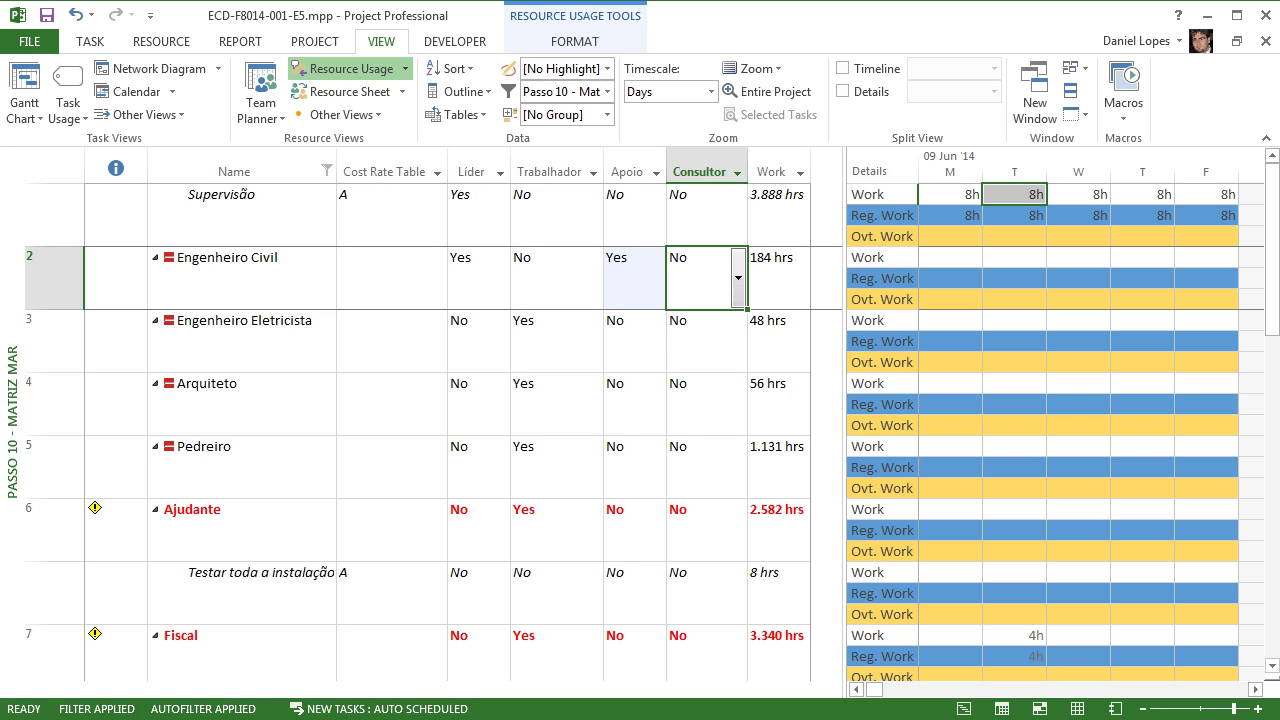
key("alt+Down")
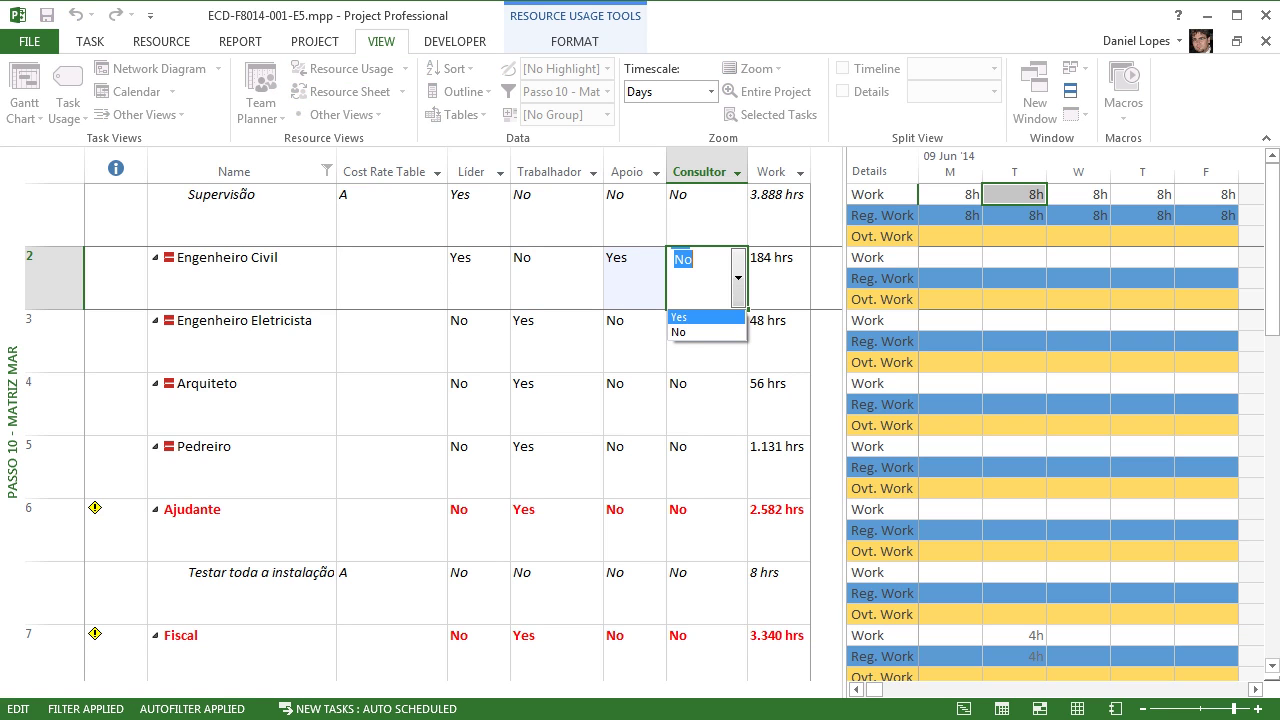
key("Up")
key("Return")
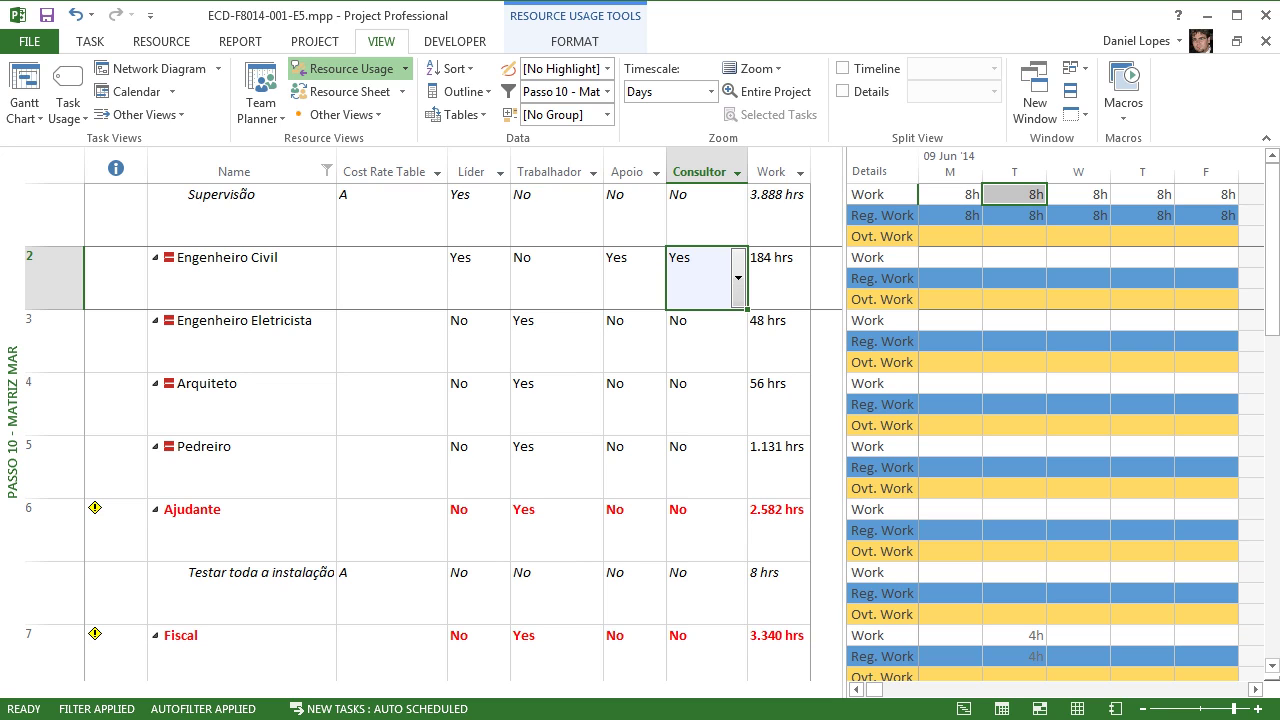
Step: Set the Engenheiro Civil resource's Líder, Apoio and Consultor fields back to No
left_click(471, 278)
left_click(501, 278)
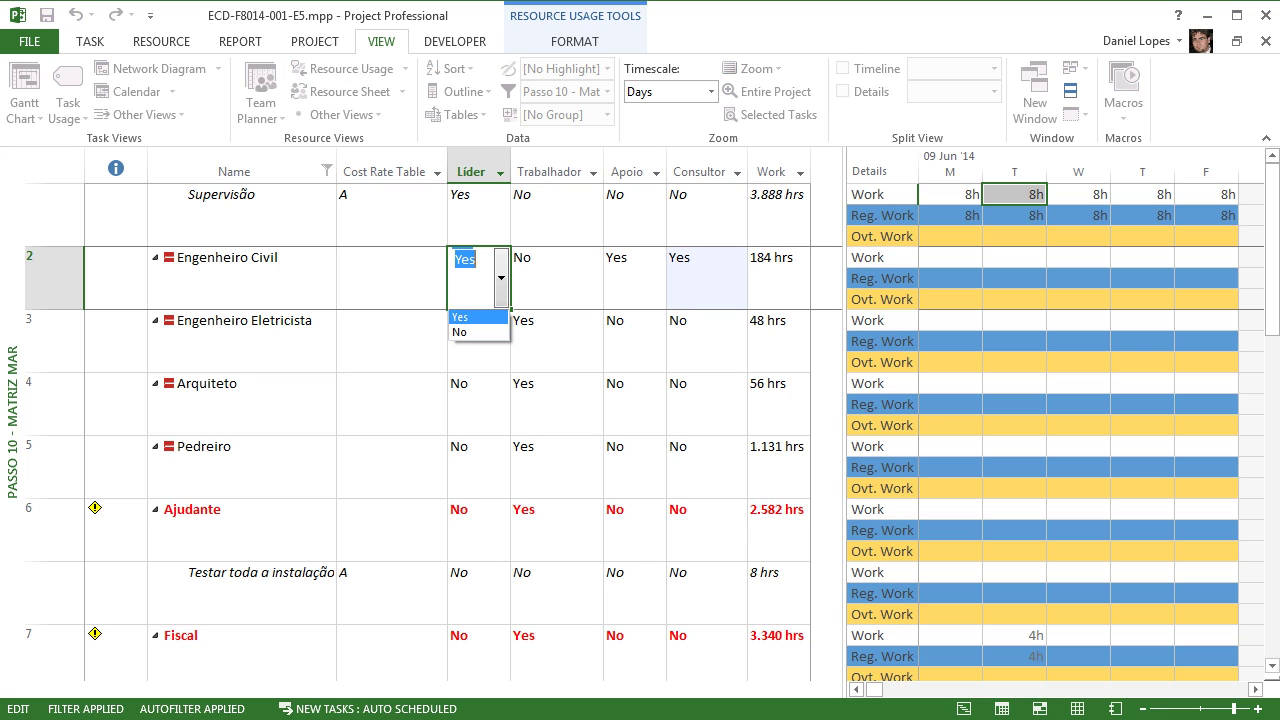
left_click(475, 332)
left_click(628, 278)
left_click(657, 278)
key("Down")
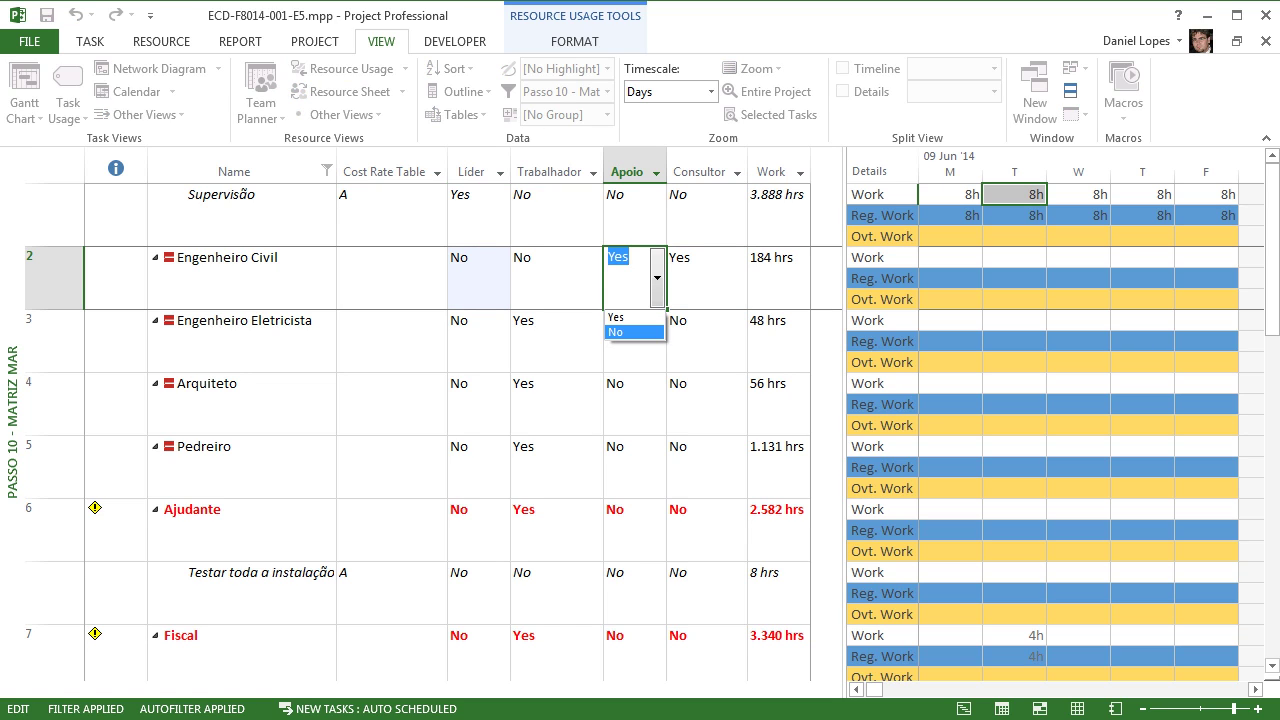
key("Return")
key("Tab")
key("alt+Down")
key("Down")
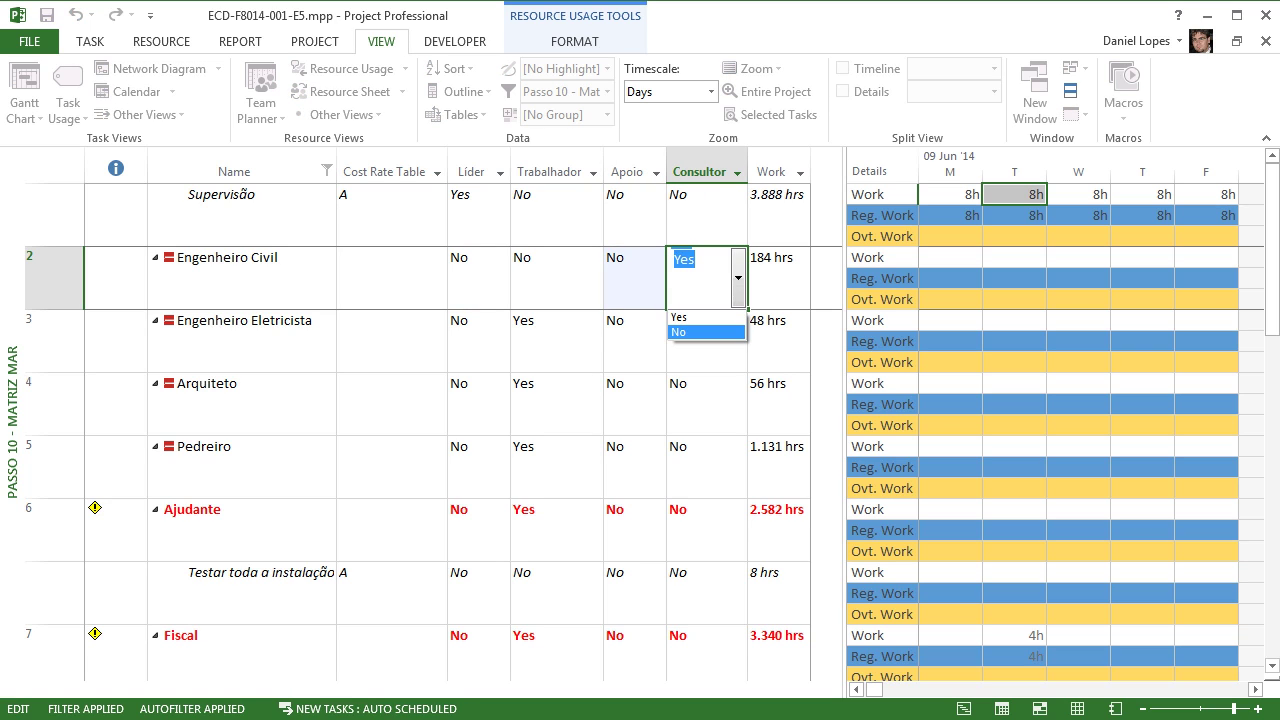
key("Return")
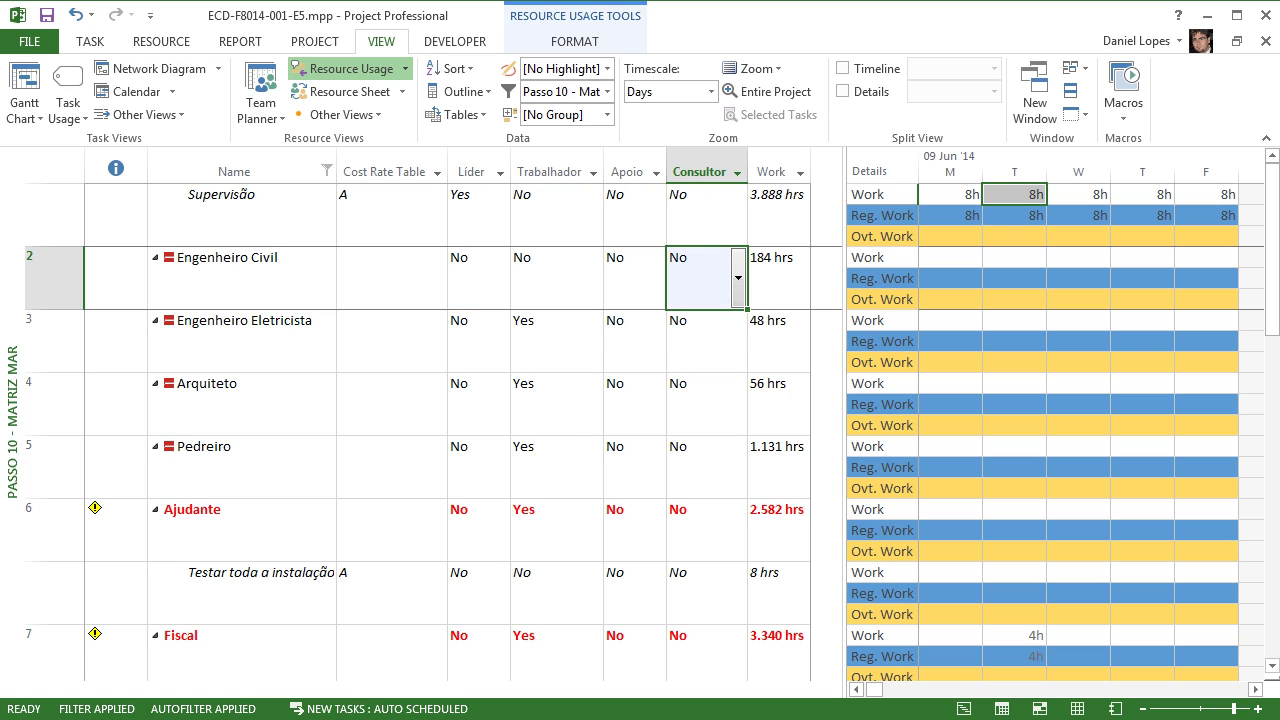
Step: Set the Trabalhador field of the Engenheiro Civil resource back to Yes
key("shift+Tab")
key("shift+Tab")
key("alt+Down")
key("Up")
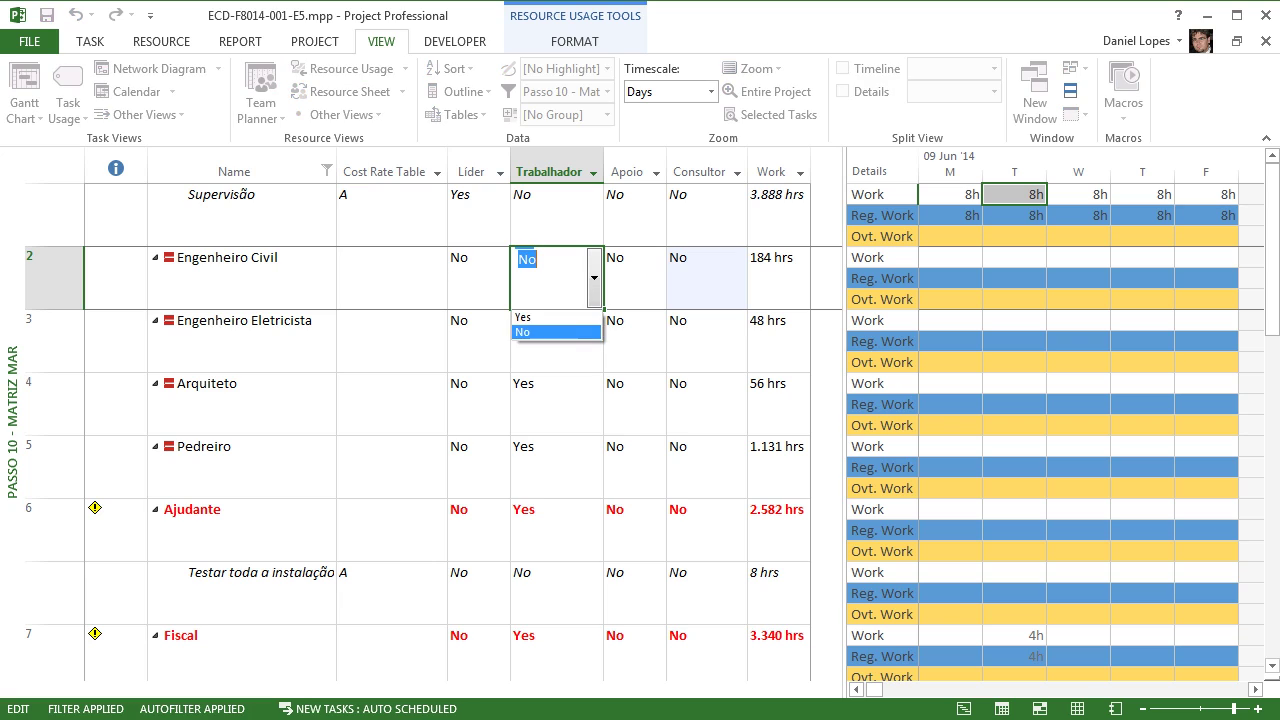
key("Return")
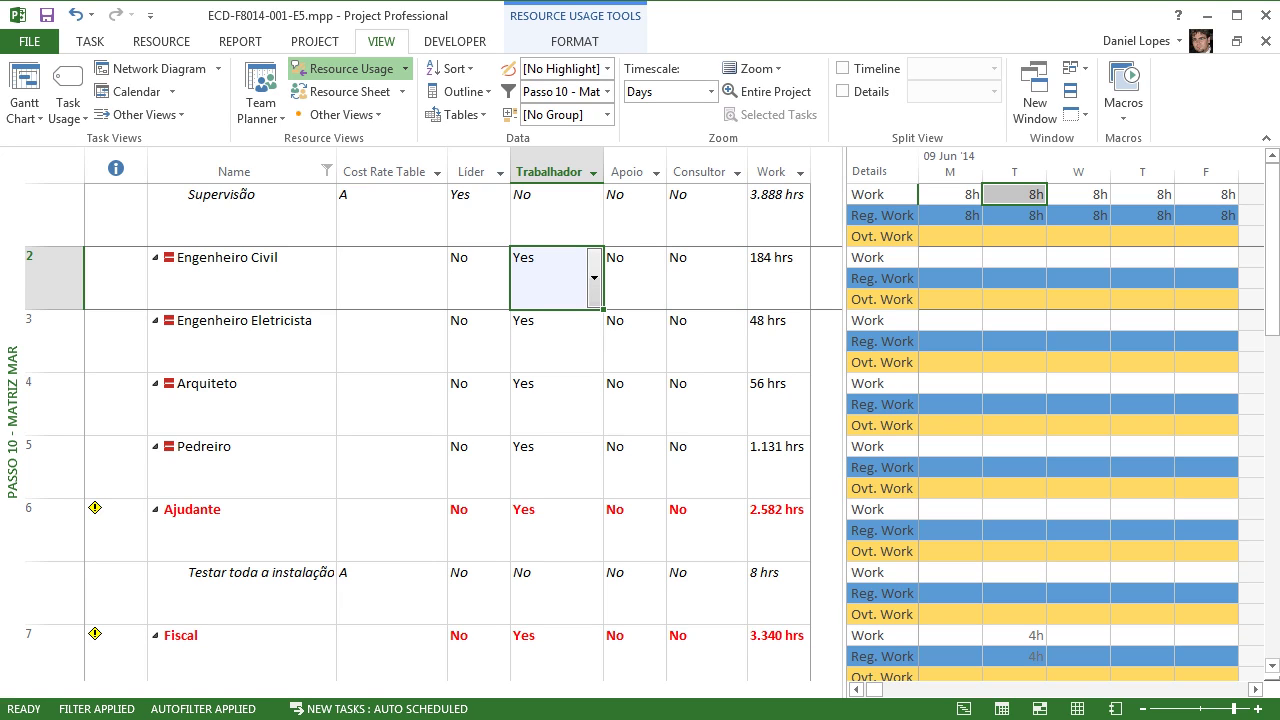
left_click(549, 341)
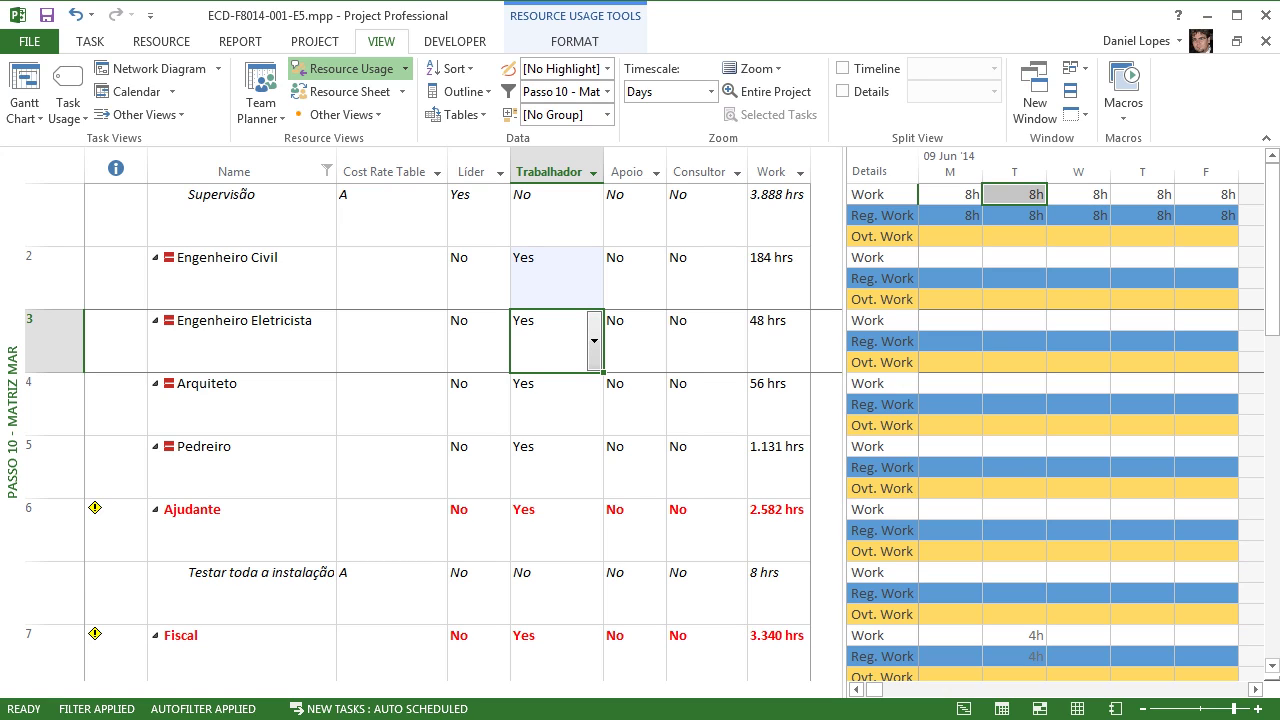
Step: Enlarge the timephased grid and examine the daily Work, Reg. Work and Ovt. Work rows of the Supervisão assignment
left_click_drag(844, 420, 795, 420)
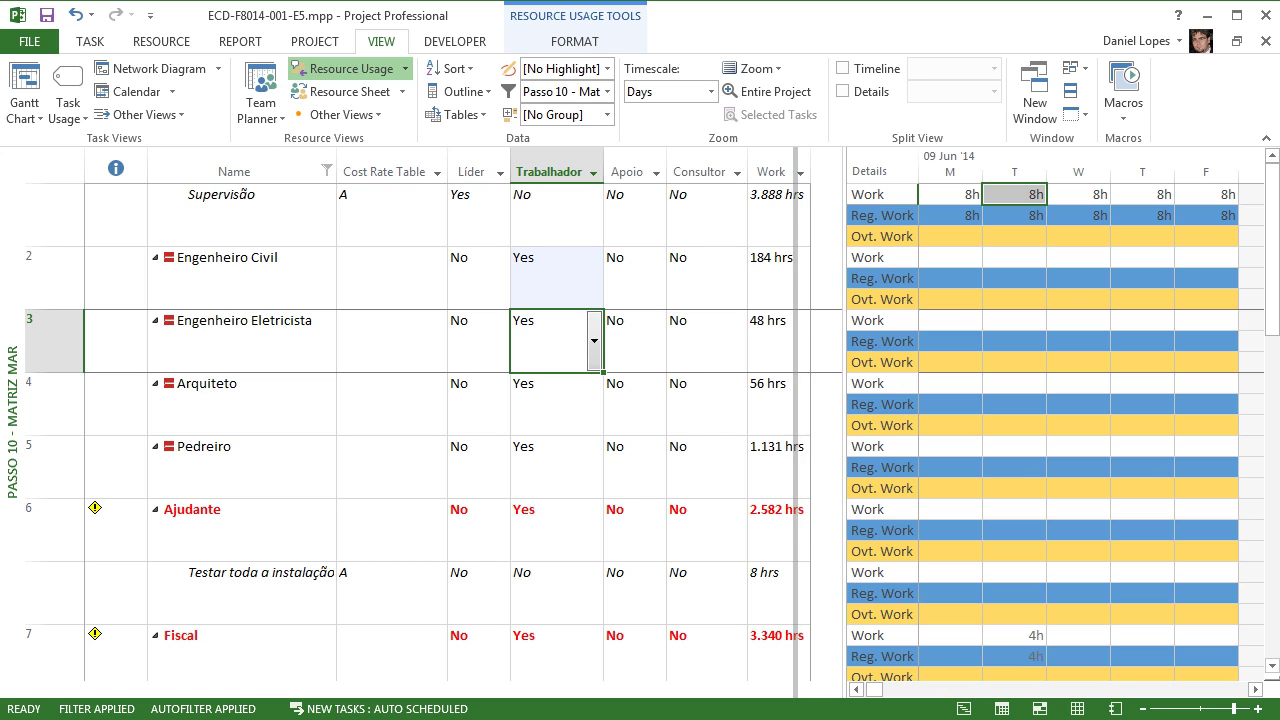
left_click(833, 195)
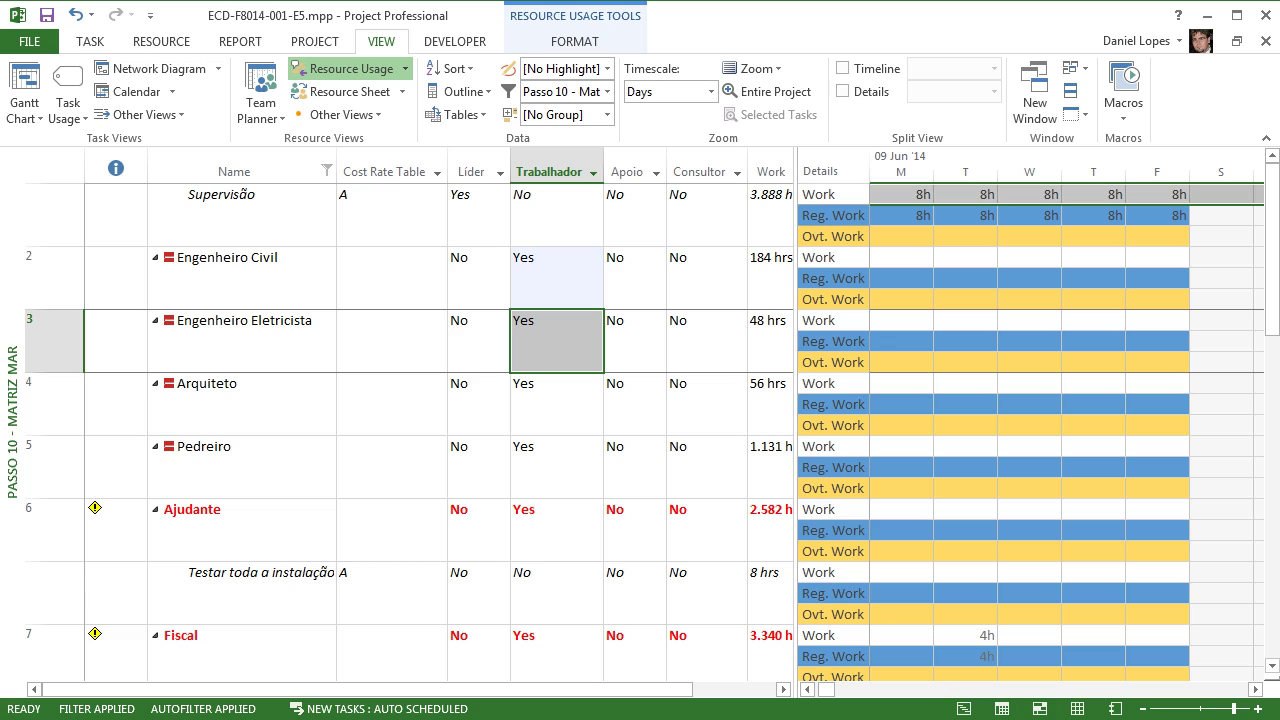
left_click(902, 216)
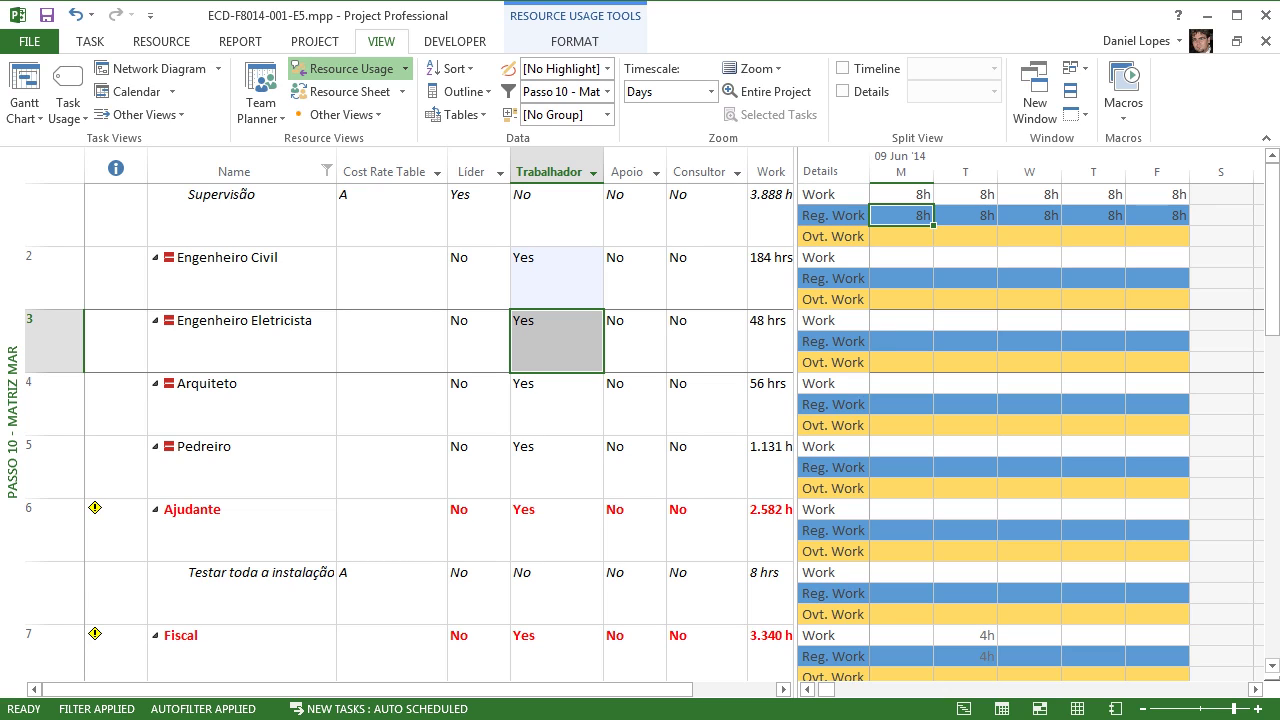
left_click(902, 237)
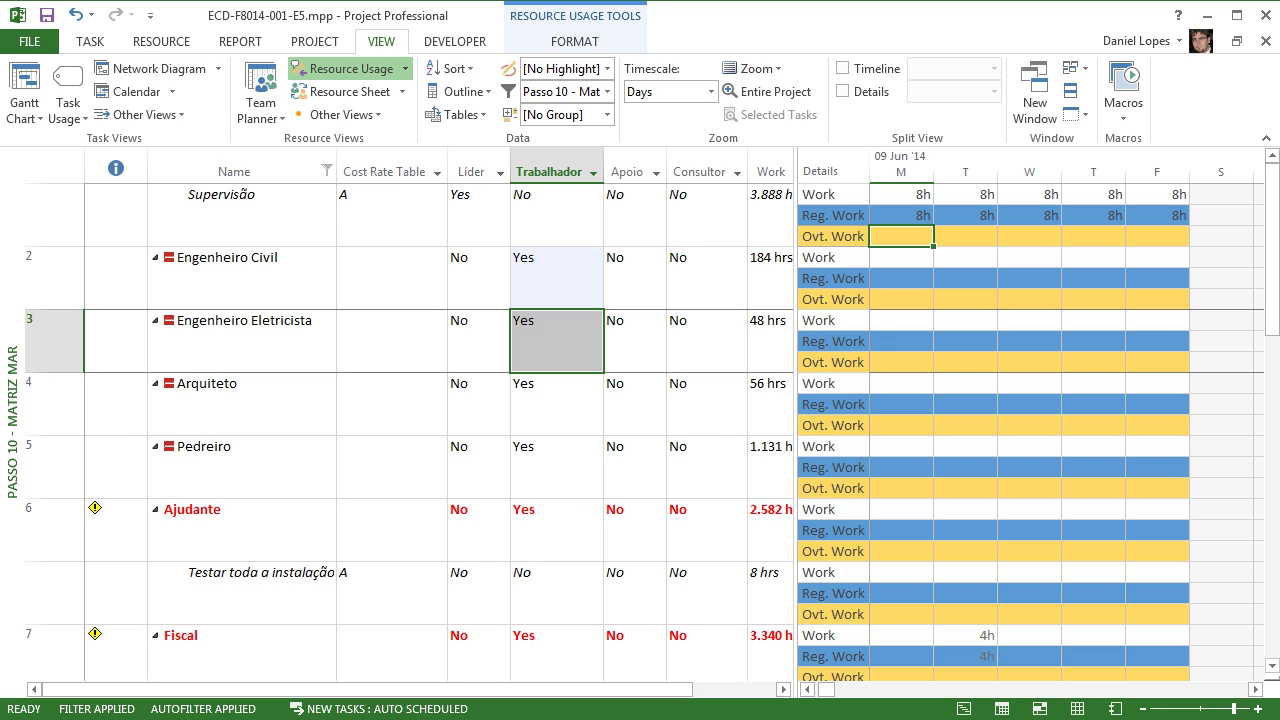
mouse_move(1272, 250)
left_mouse_down()
mouse_move(1272, 571)
mouse_move(1272, 255)
left_mouse_up()
left_click_drag(826, 690, 857, 690)
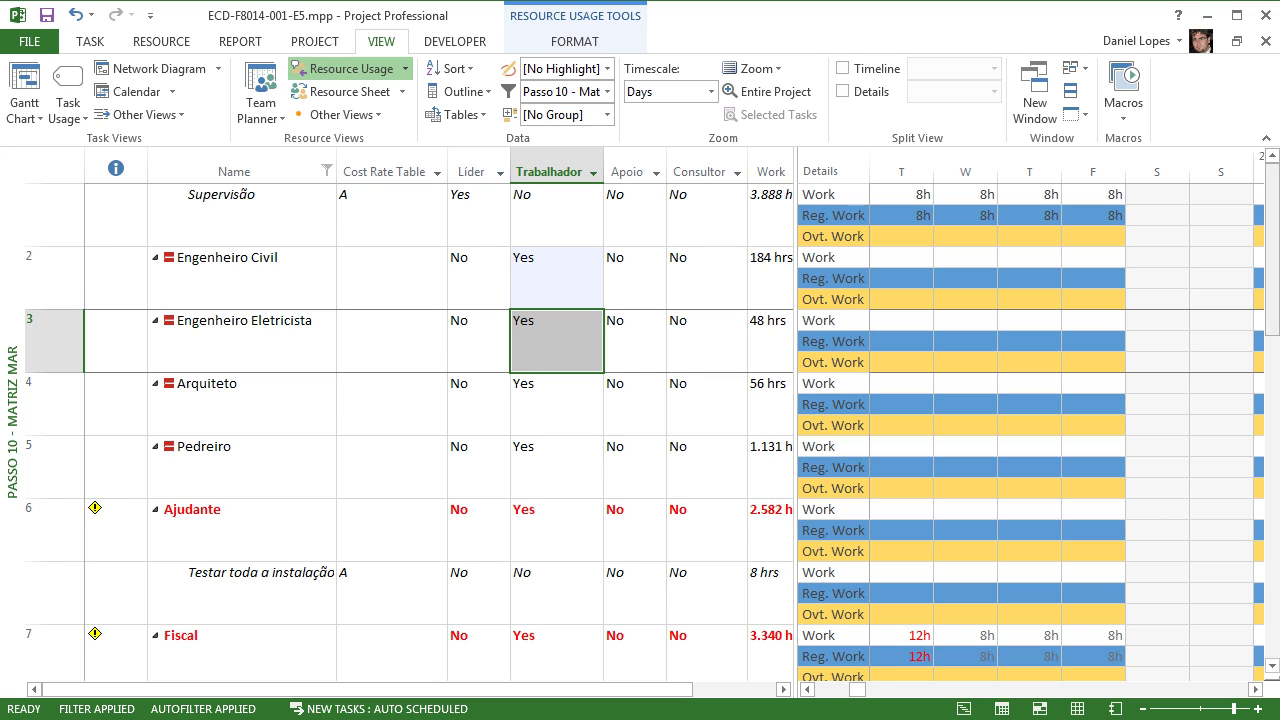
Step: Inspect the Fiscal resource's daily Work and Reg. Work values around the overallocated Tuesday in the week of 15 Sep '14
left_click_drag(1272, 250, 1272, 276)
left_click(902, 573)
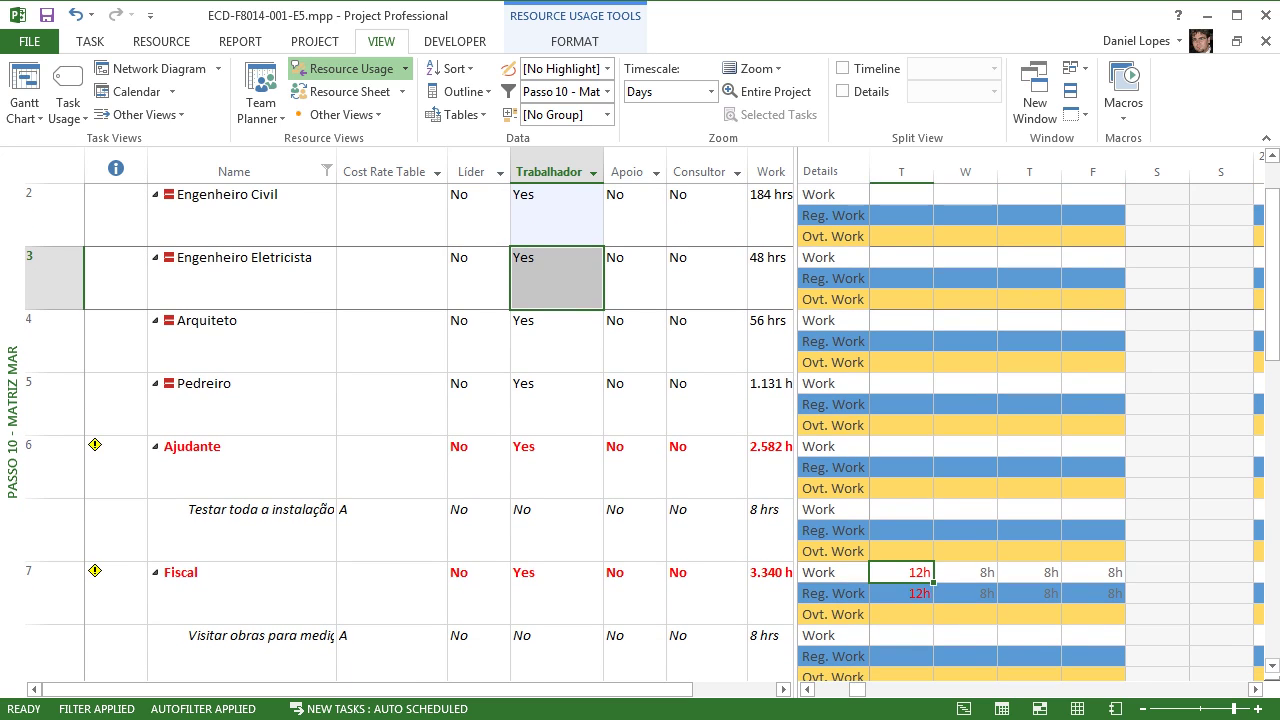
left_click(965, 594)
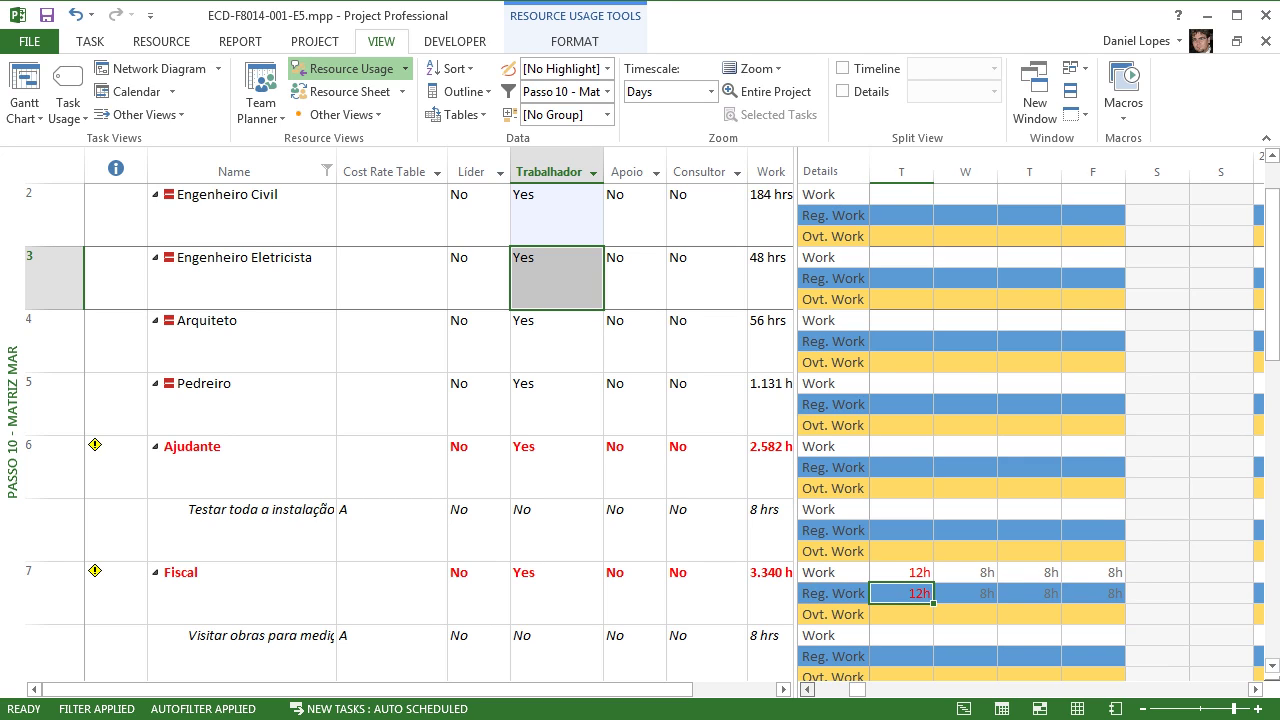
left_click(806, 689)
left_click(806, 689)
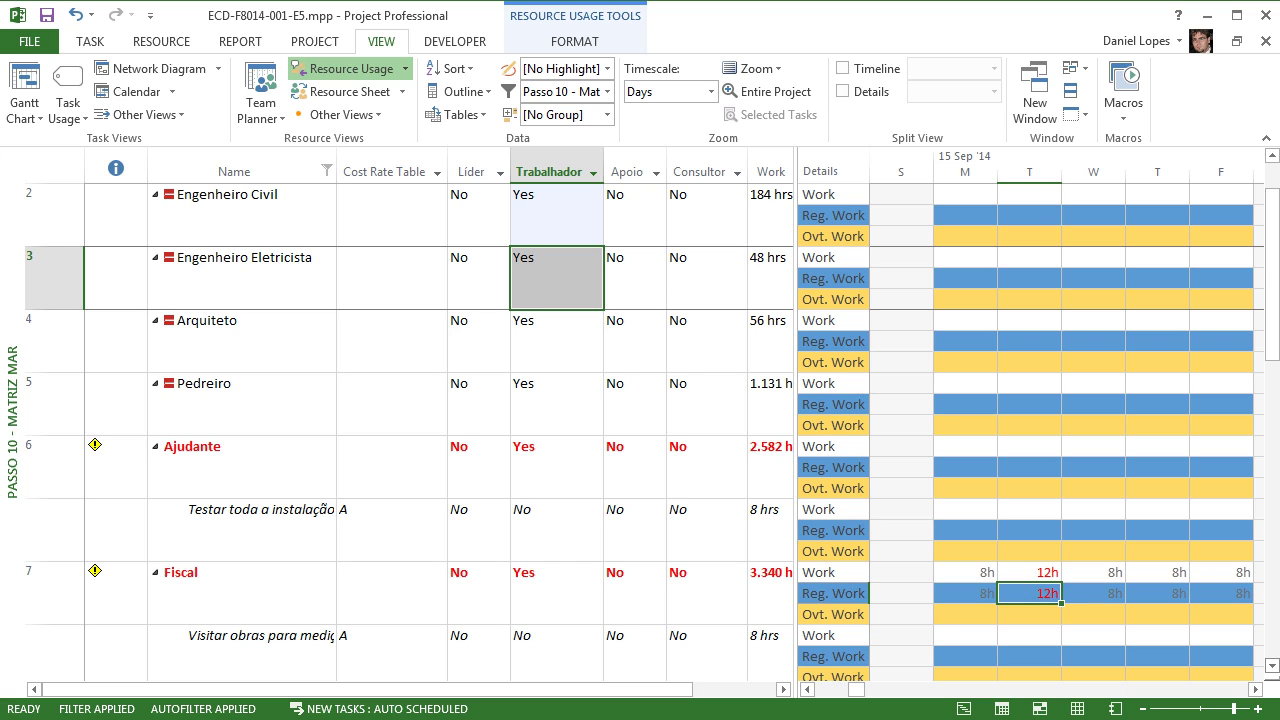
Step: Look through the remaining resources of the matrix down to Mestre de Obras and return to the Pedreiro row
left_click(1272, 666)
left_click(1272, 666)
left_click(1272, 666)
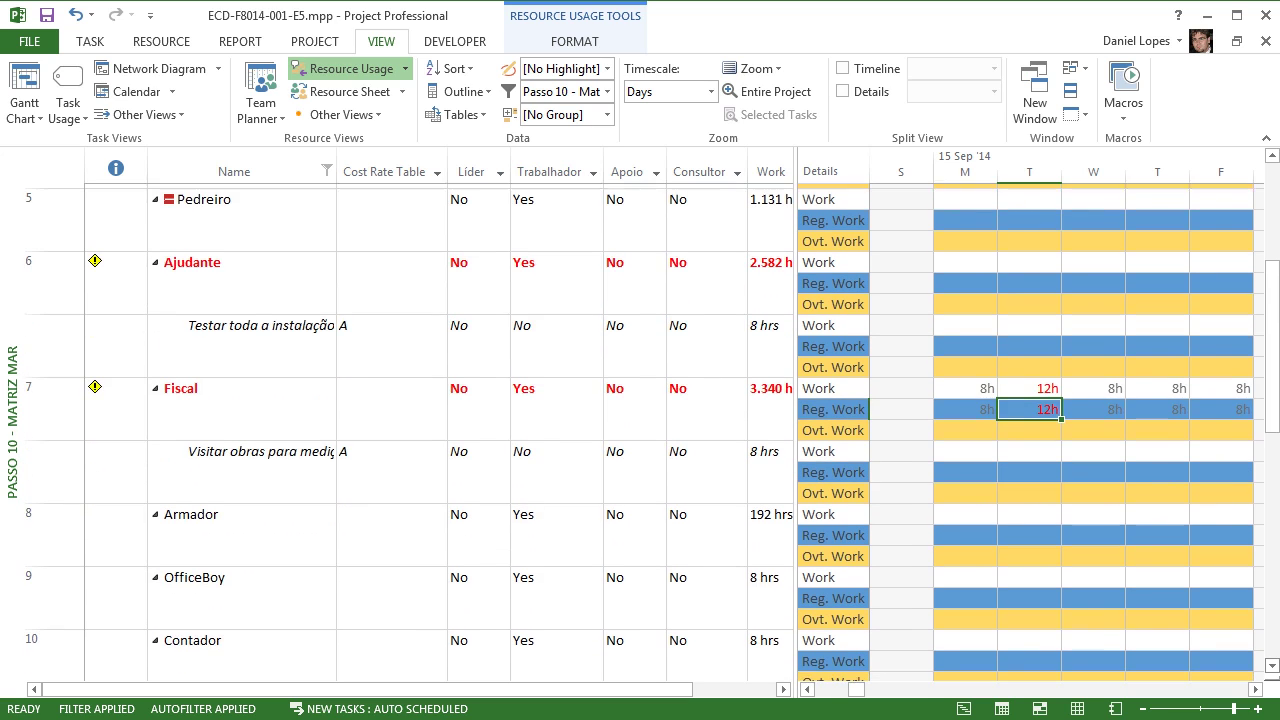
left_click(1272, 666)
left_click(1272, 666)
left_click(1272, 666)
left_click(1272, 666)
left_click(1272, 666)
left_click(1272, 666)
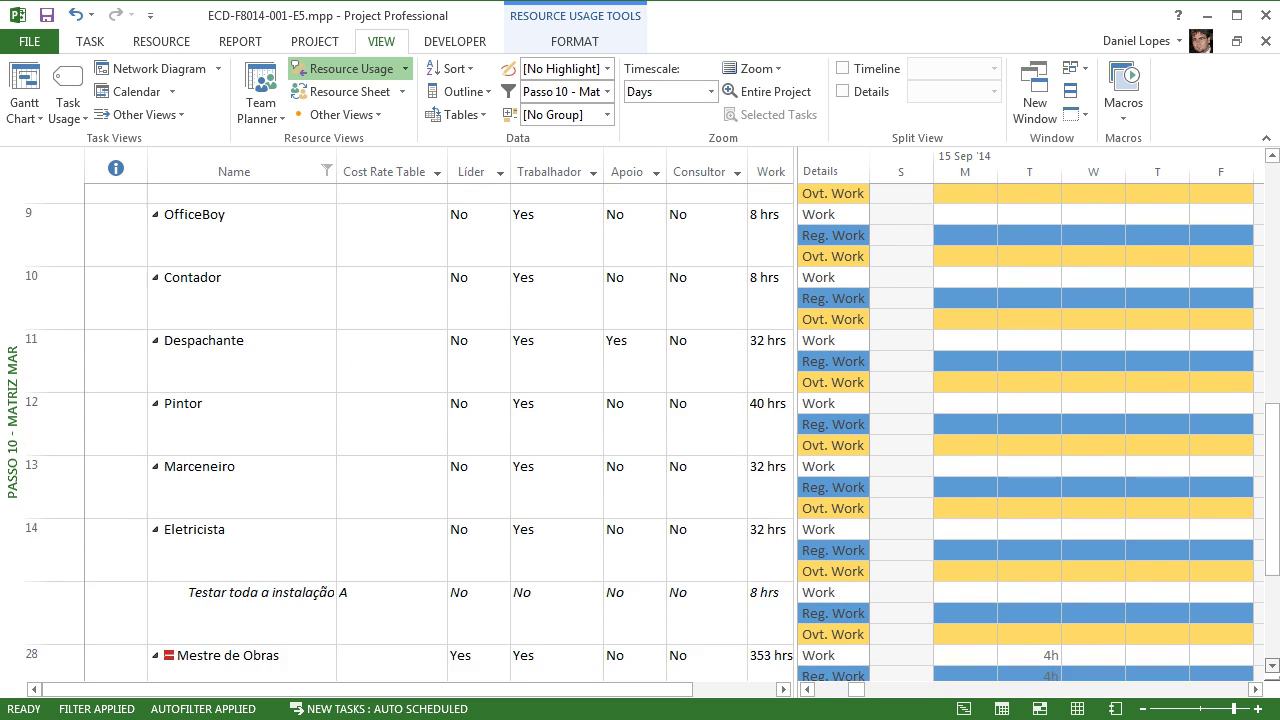
left_click(1272, 666)
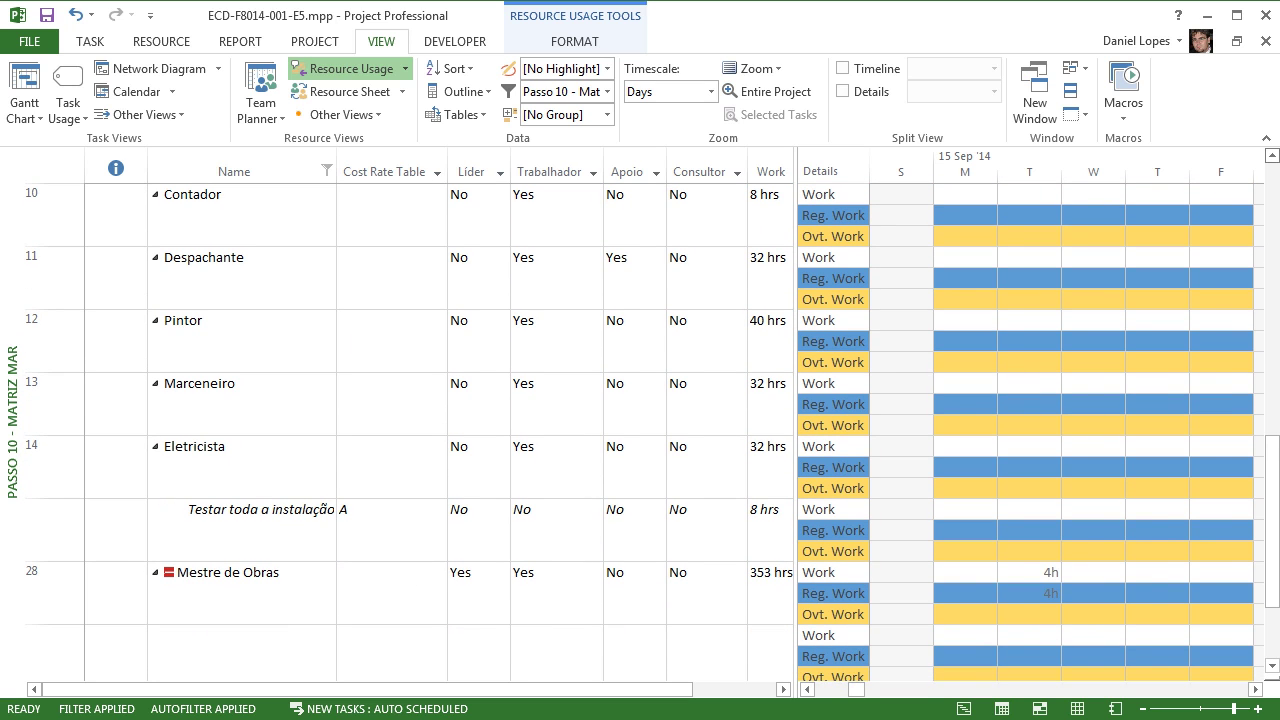
left_click(1272, 156)
left_click(1272, 156)
left_click(1272, 156)
left_click(1272, 156)
left_click(1272, 156)
left_click(1272, 156)
left_click(1272, 156)
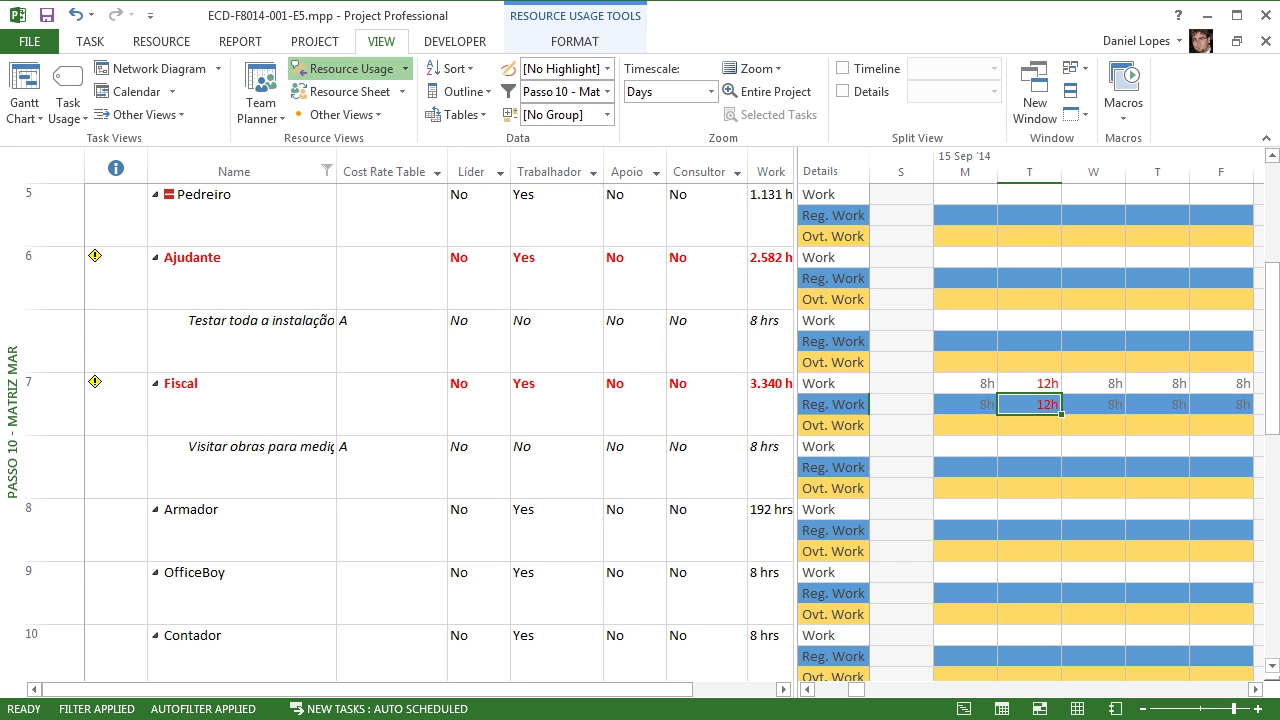
Step: Examine the overallocated Ajudante and Fiscal resources' daily work around the week of 28 Jul '14
left_click_drag(857, 690, 845, 690)
scroll(1080, 420, "left", 3)
scroll(1030, 430, "left", 3)
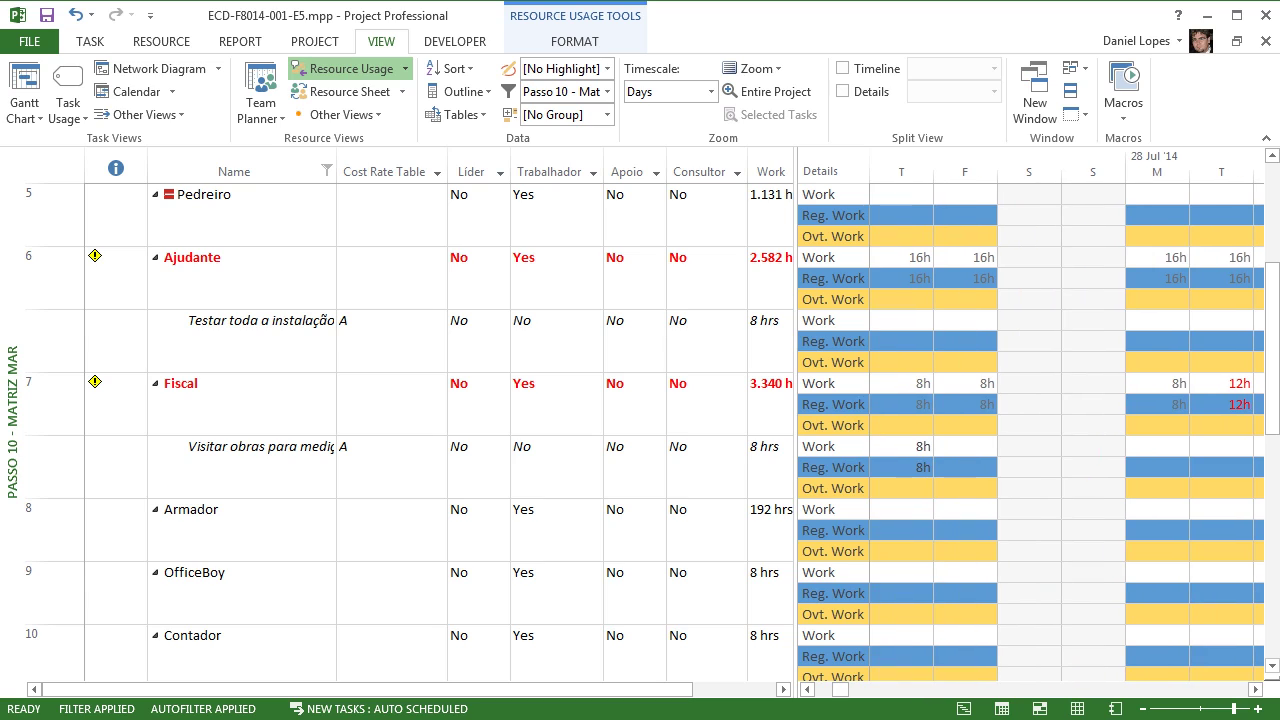
mouse_move(95, 382)
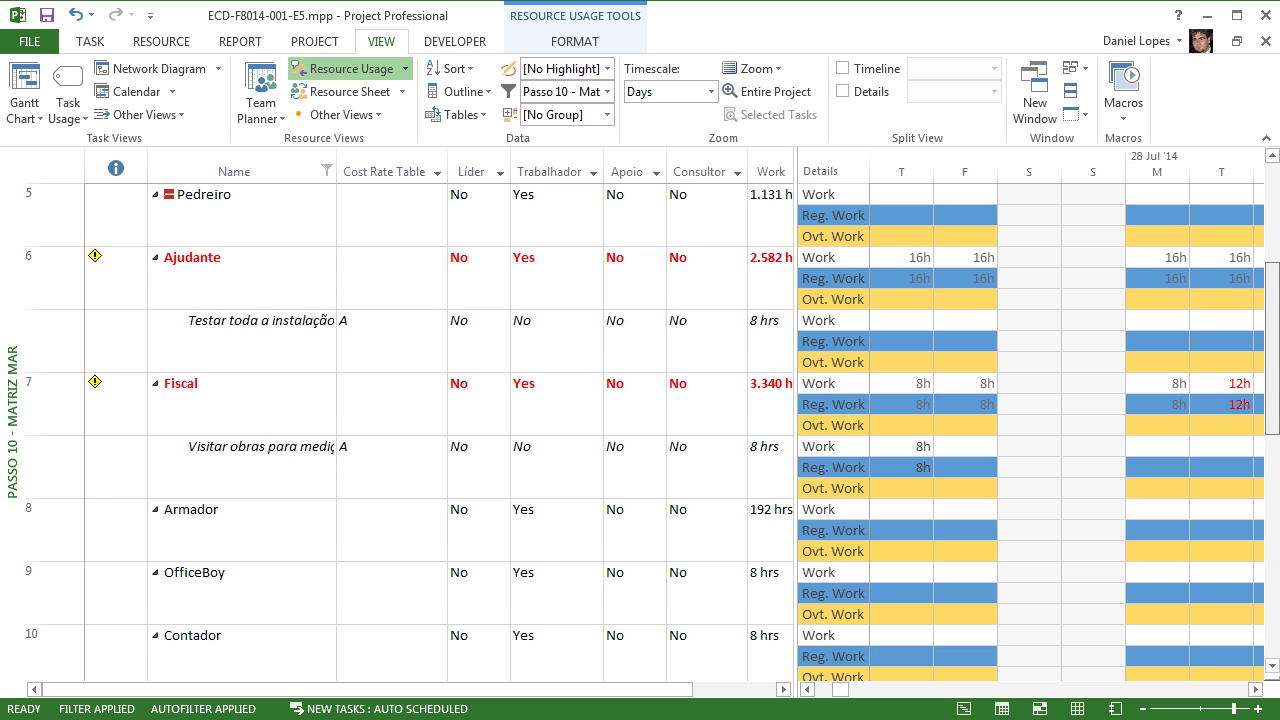
Step: View the Cost Rate Table options for the Supervisão assignment without choosing one
left_click_drag(1272, 348, 1272, 248)
left_click(388, 215)
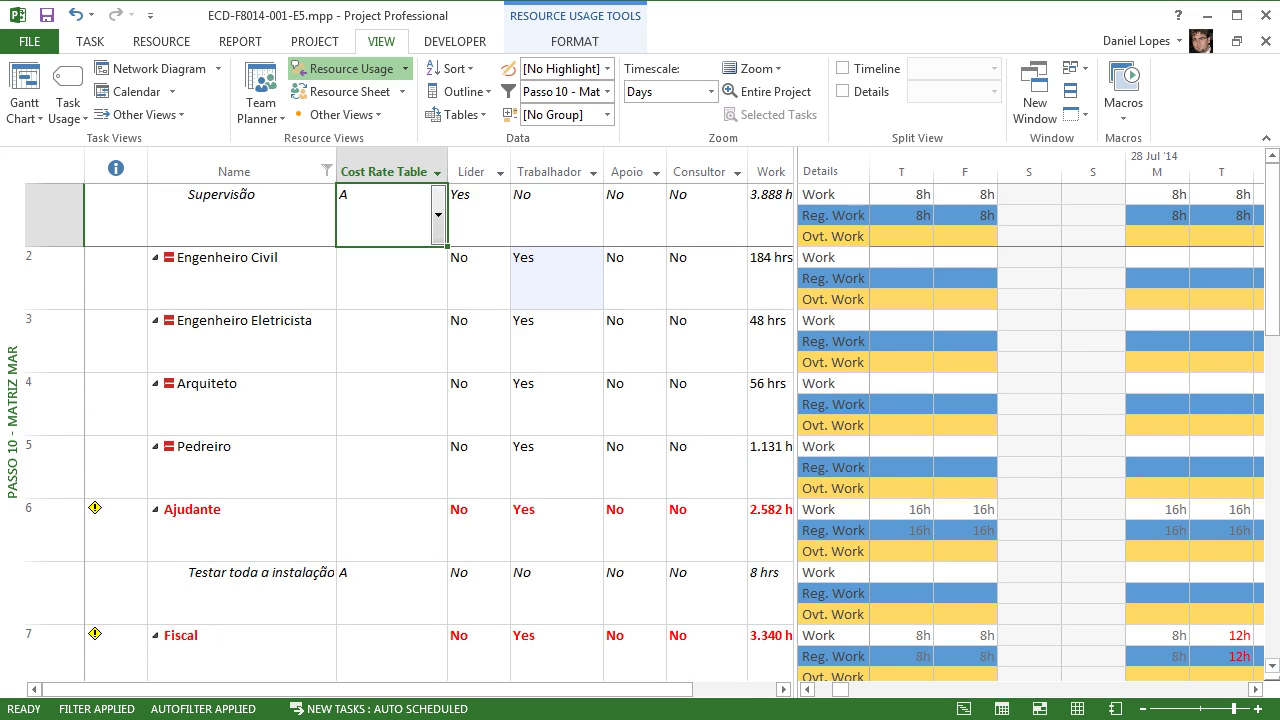
left_click(437, 214)
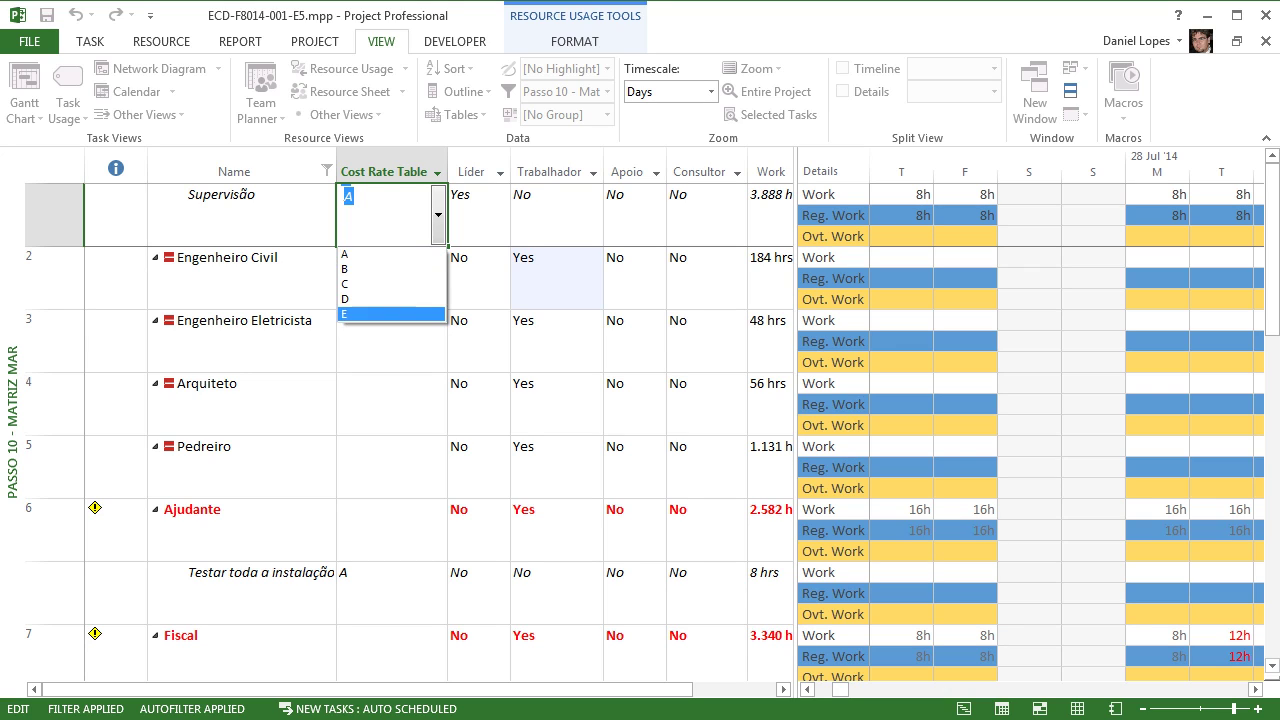
key("Escape")
key("Return")
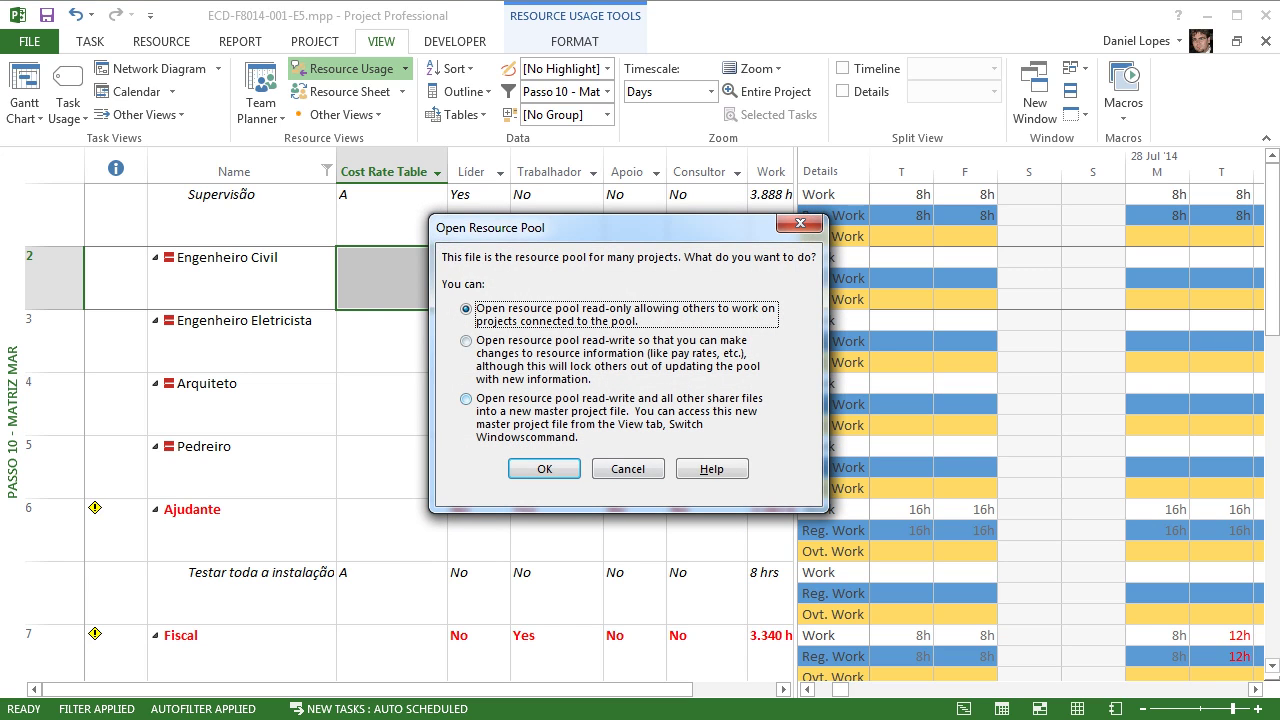
Step: Open the resource pool read-only and display the cost rate tables of the Armador resource
left_click(544, 469)
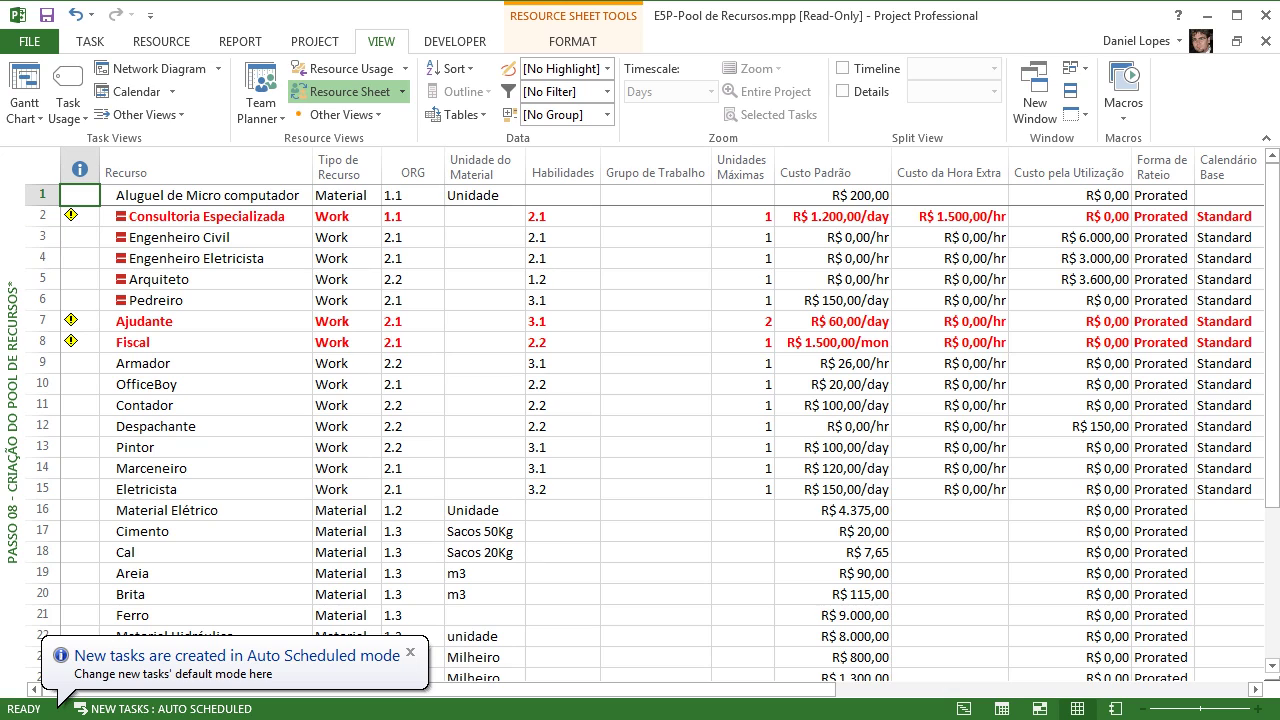
left_click(206, 363)
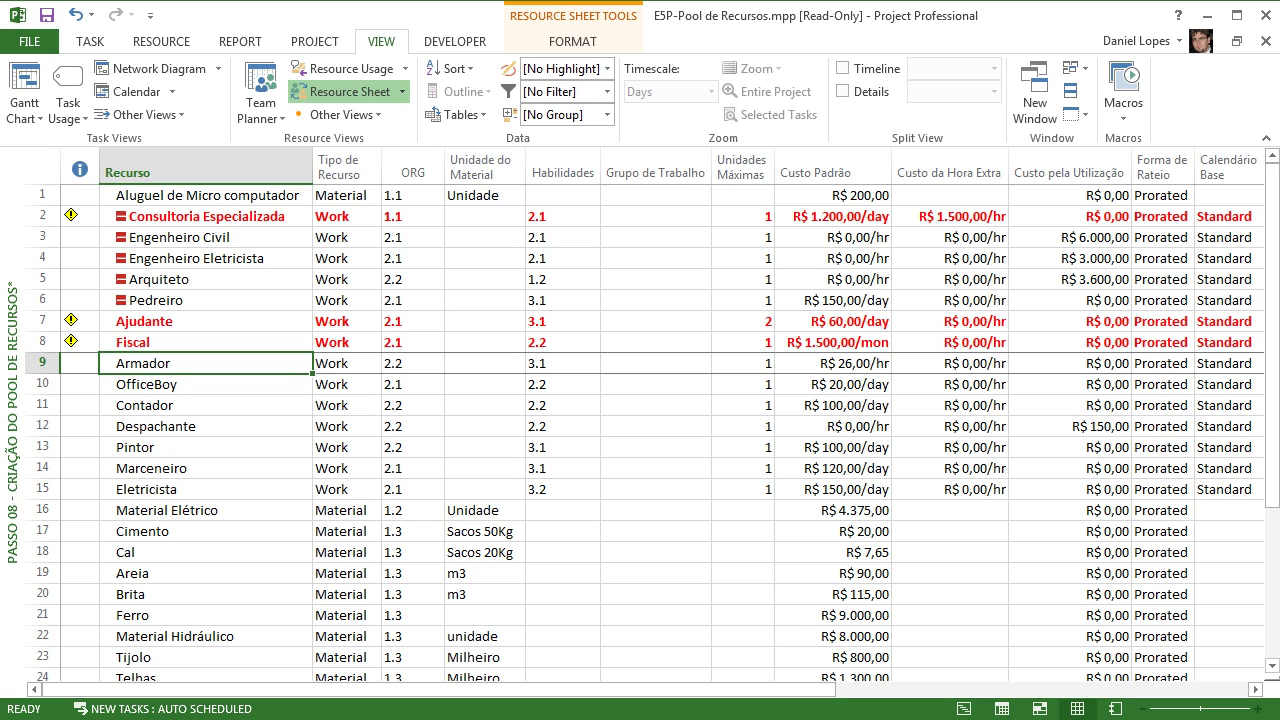
double_click(43, 363)
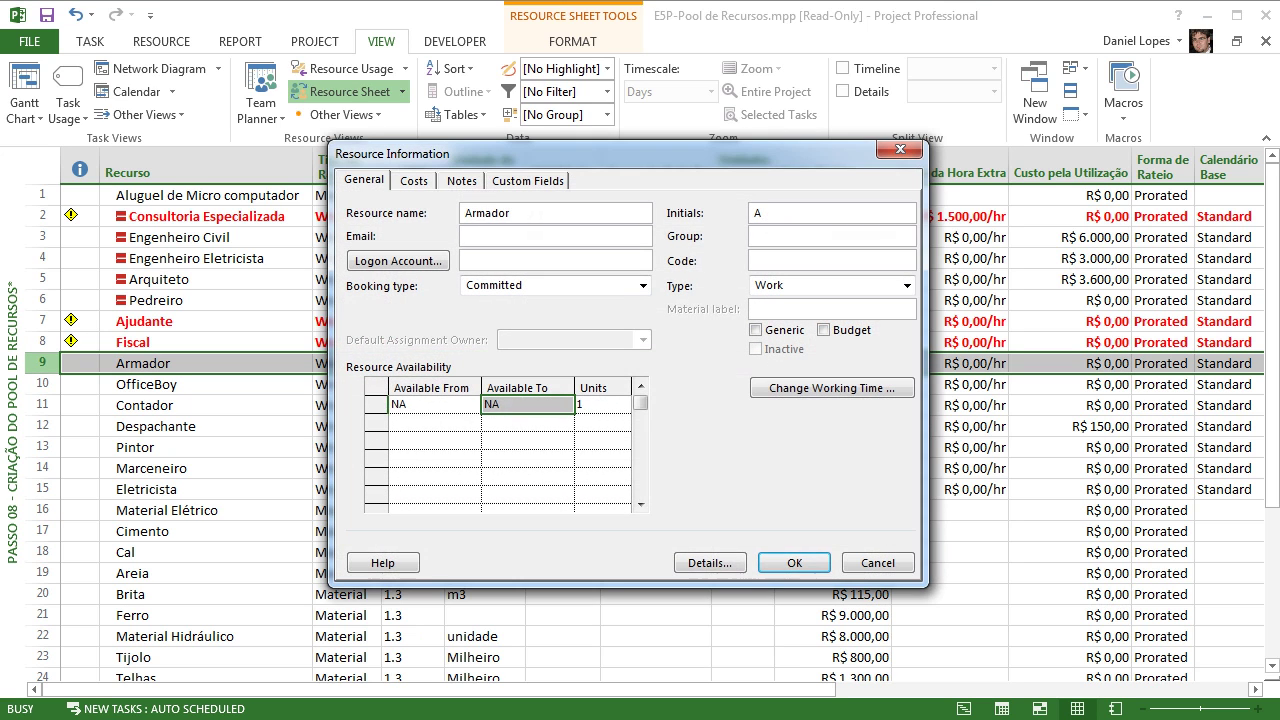
left_click_drag(600, 153, 511, 138)
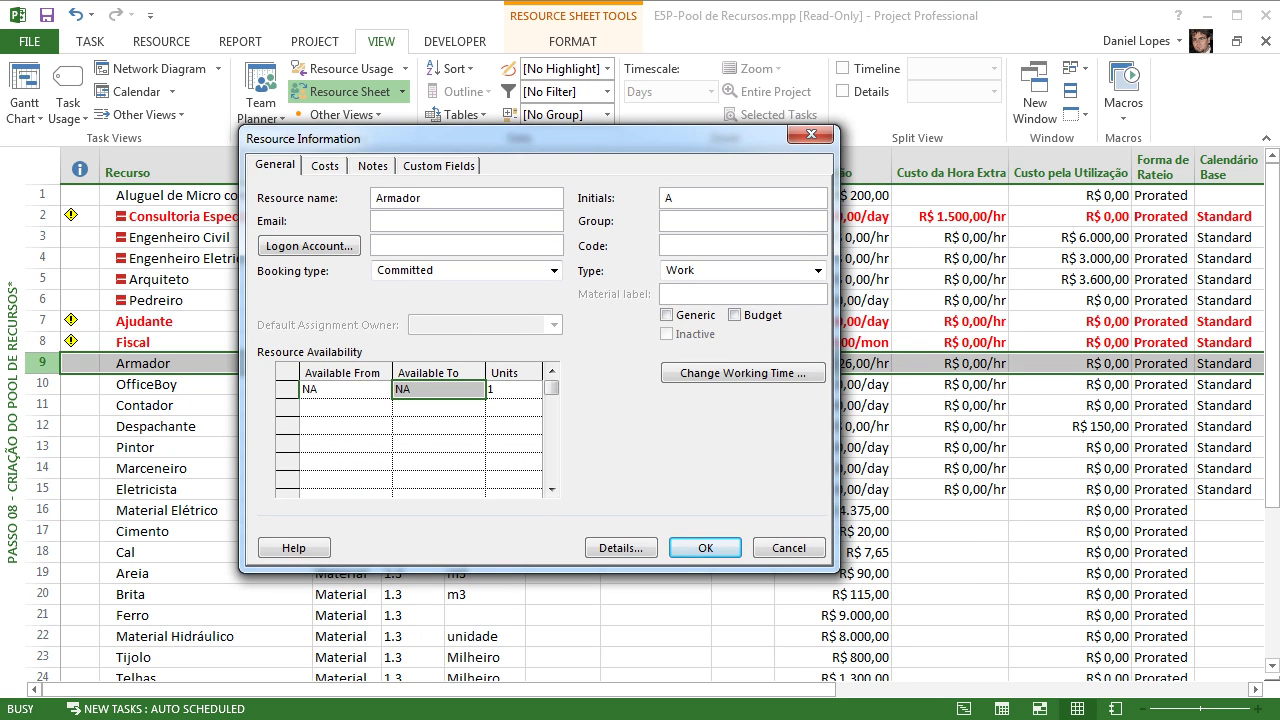
left_click(325, 166)
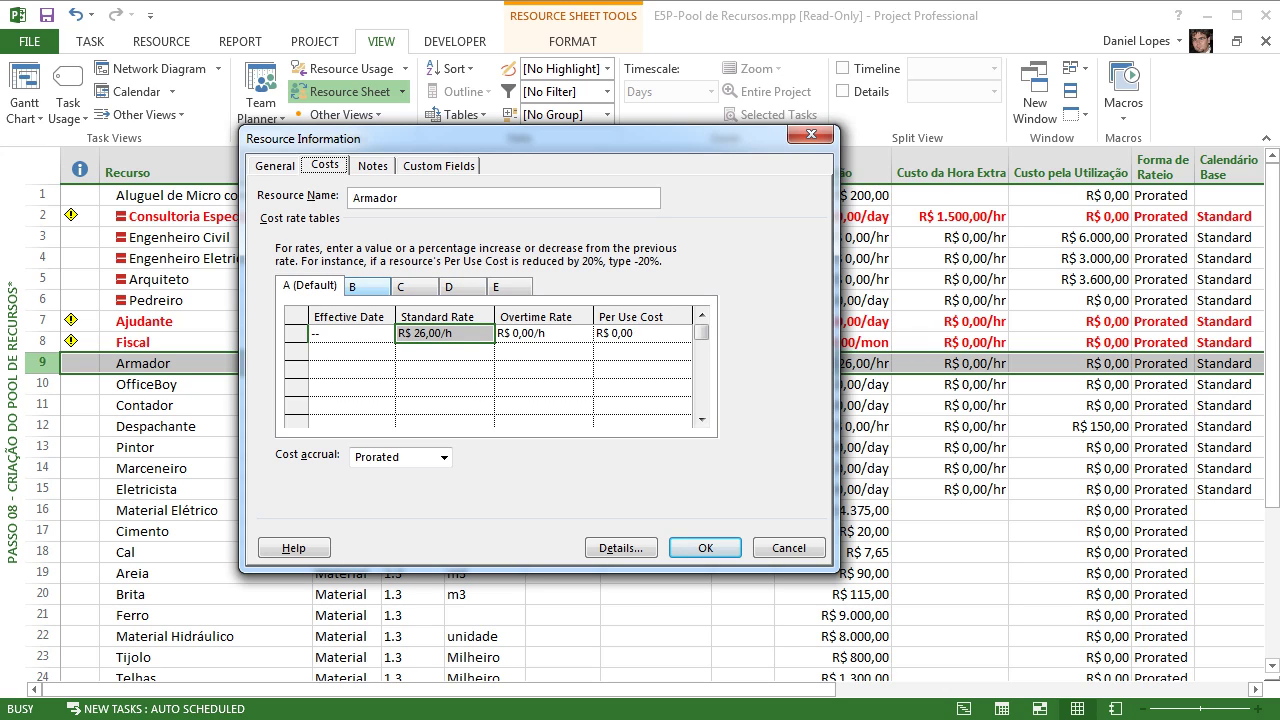
Step: Set the standard rate in Armador's cost rate table B to R$ 13,00/h
left_click(366, 286)
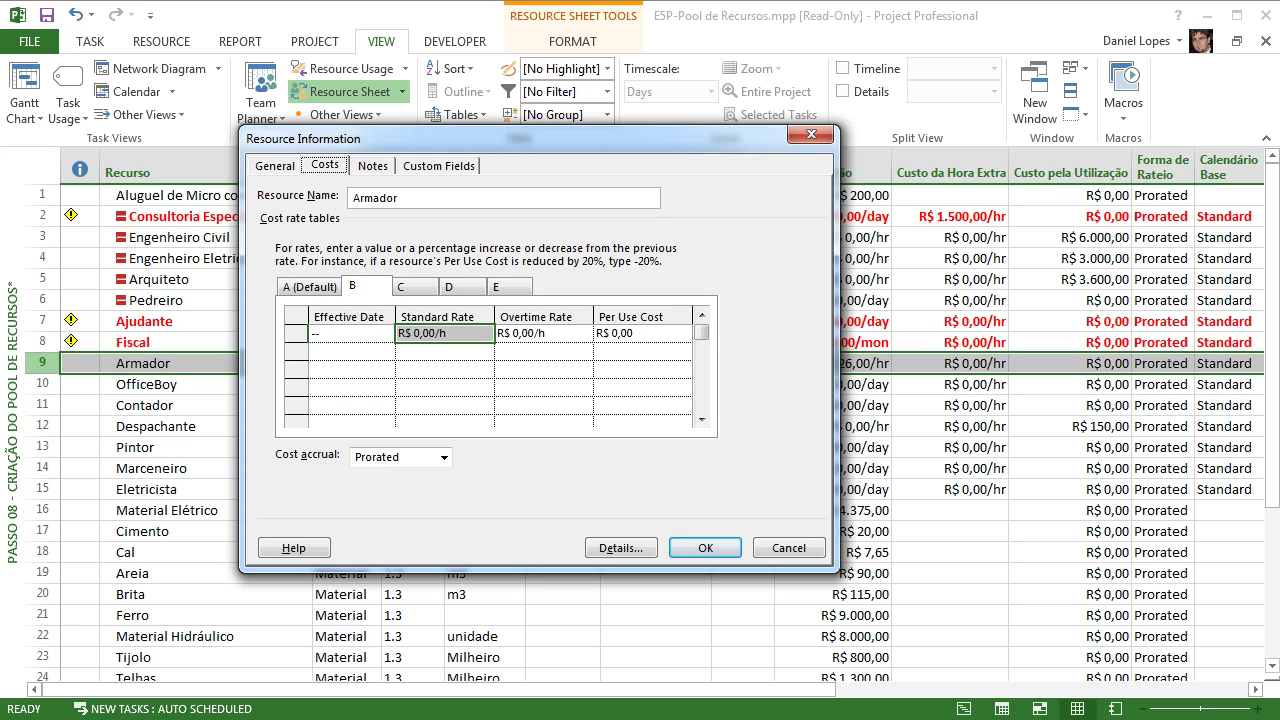
left_click(445, 334)
type("13")
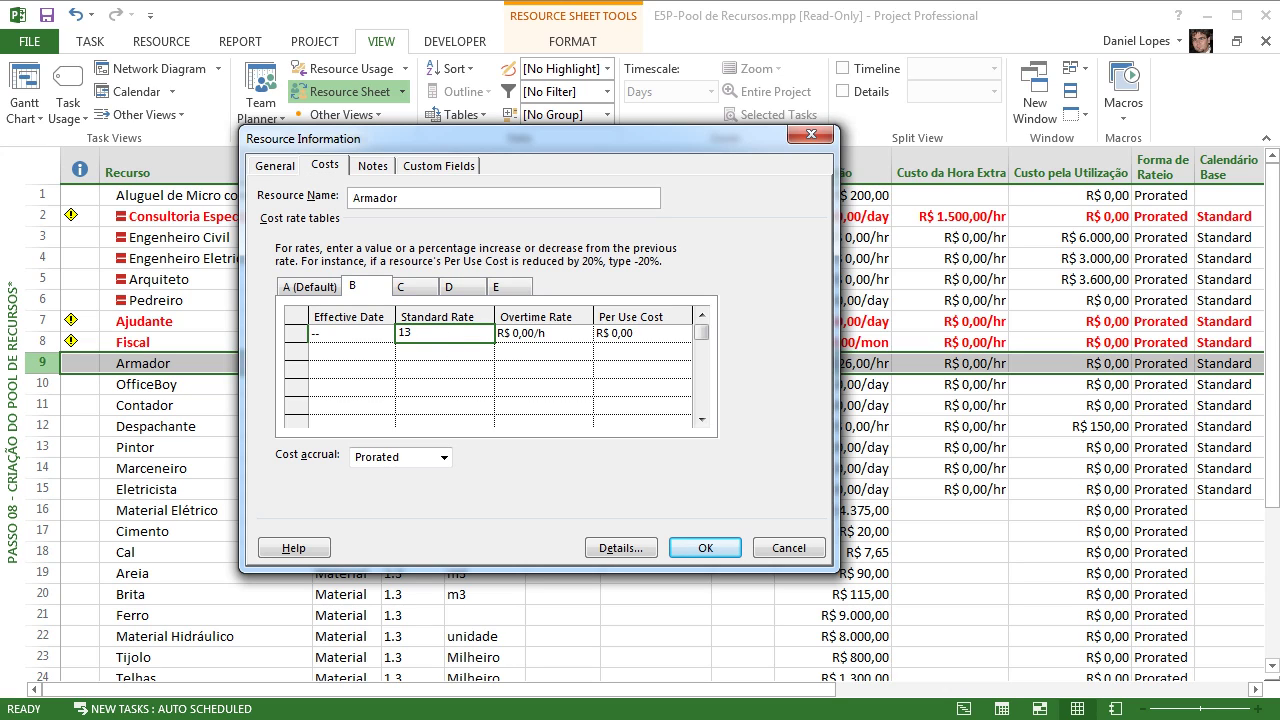
key("Return")
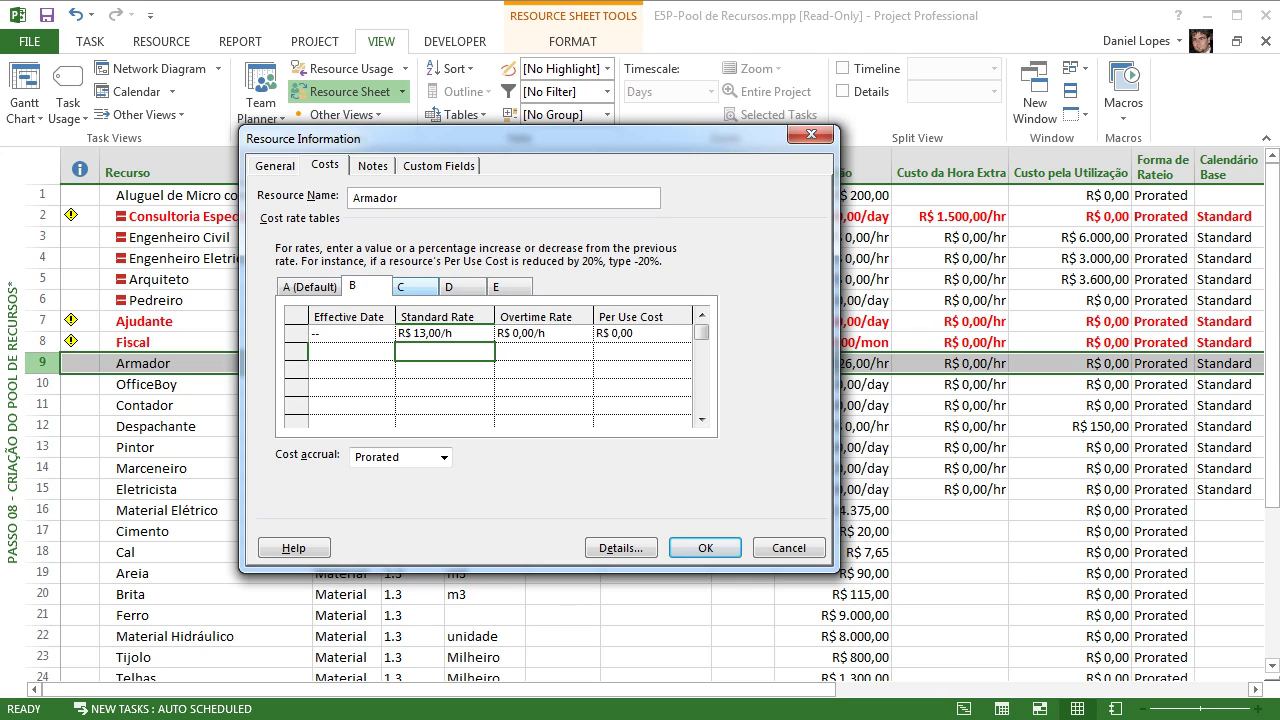
Step: Set the standard rate in Armador's cost rate table C to R$ 40,00/h
left_click(414, 287)
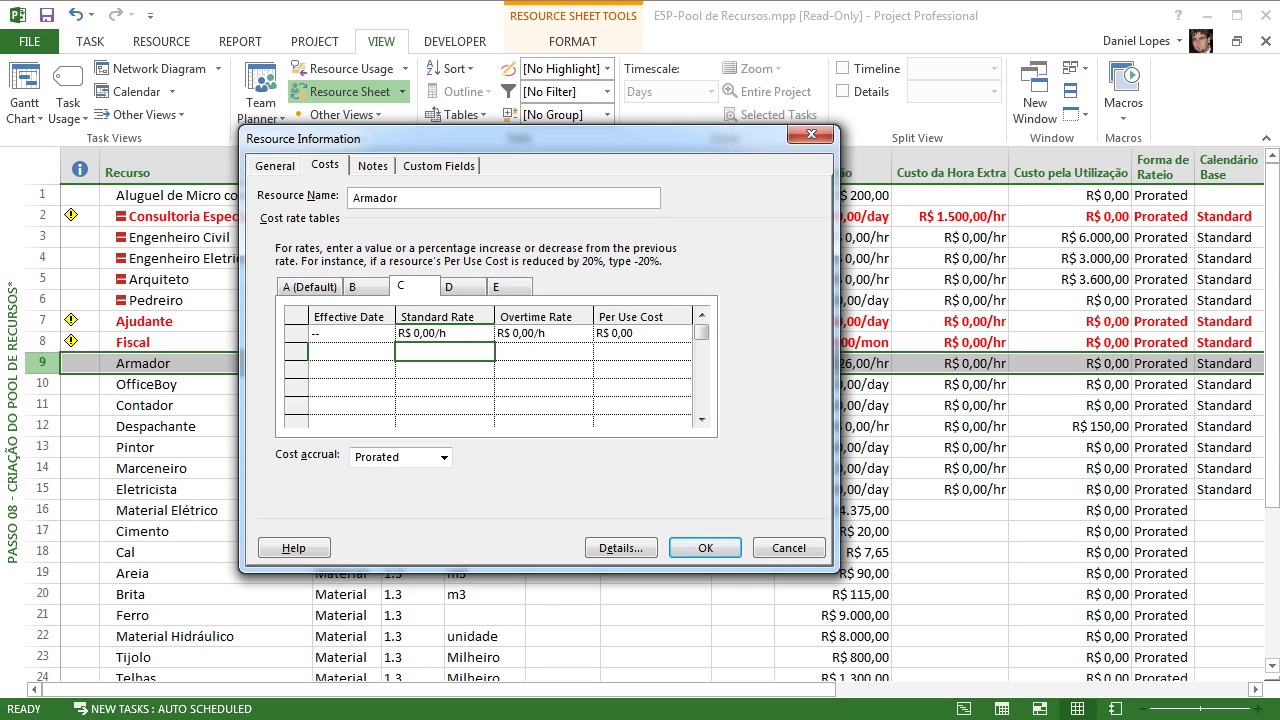
left_click(444, 333)
type("40")
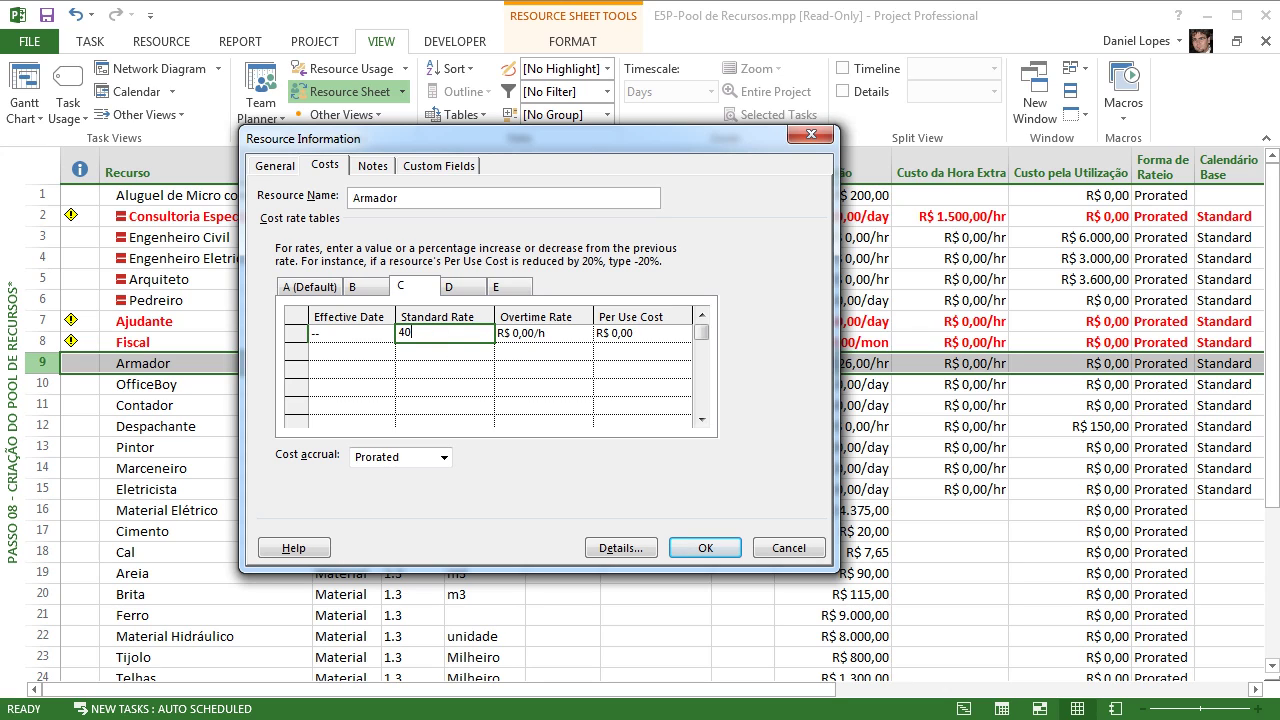
key("Return")
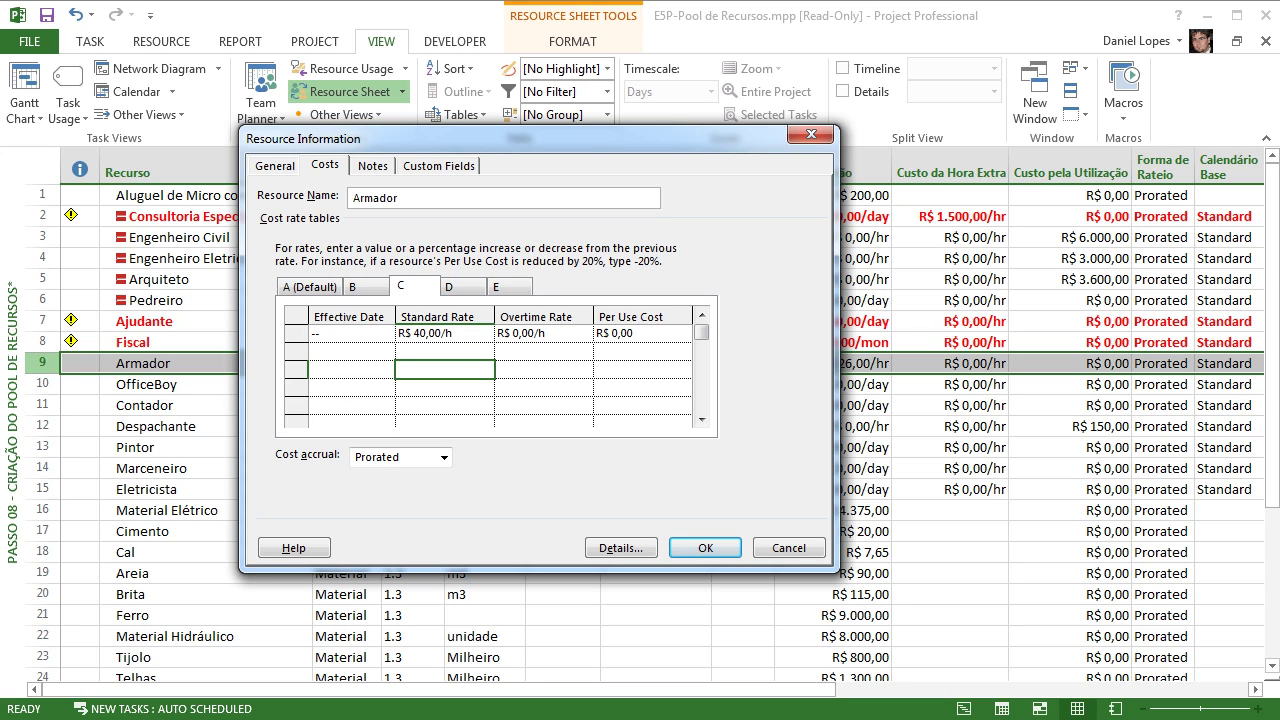
Step: Review Armador's cost rate tables from A to E and return to default table A
left_click(312, 287)
left_click(366, 287)
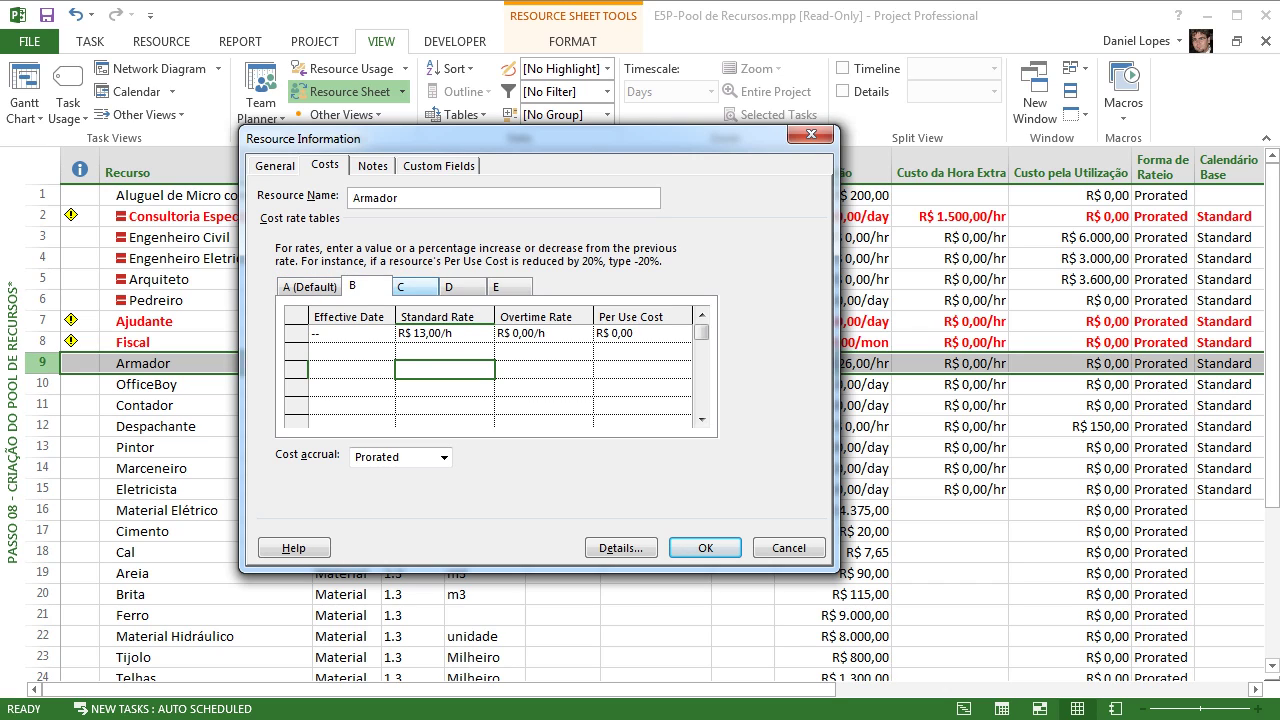
key("Right")
key("Right")
key("Right")
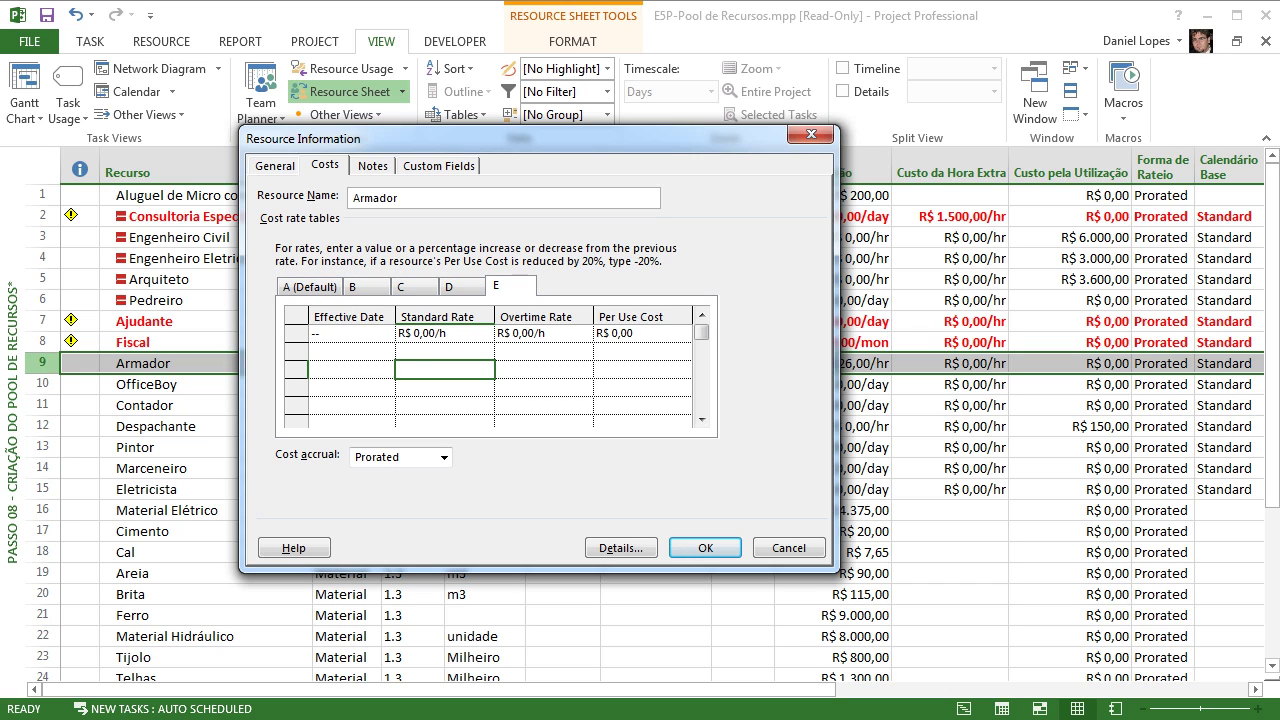
left_click(310, 287)
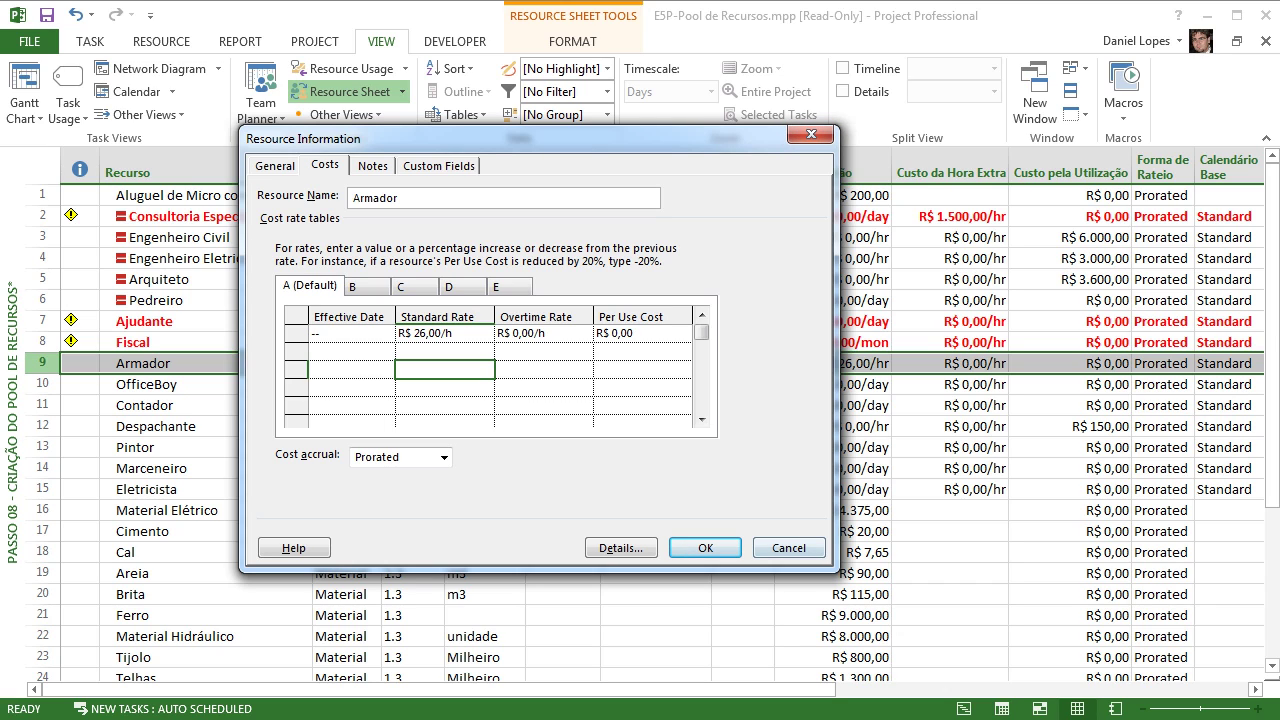
Step: Discard the rate changes made to Armador and close the resource pool file
left_click(789, 548)
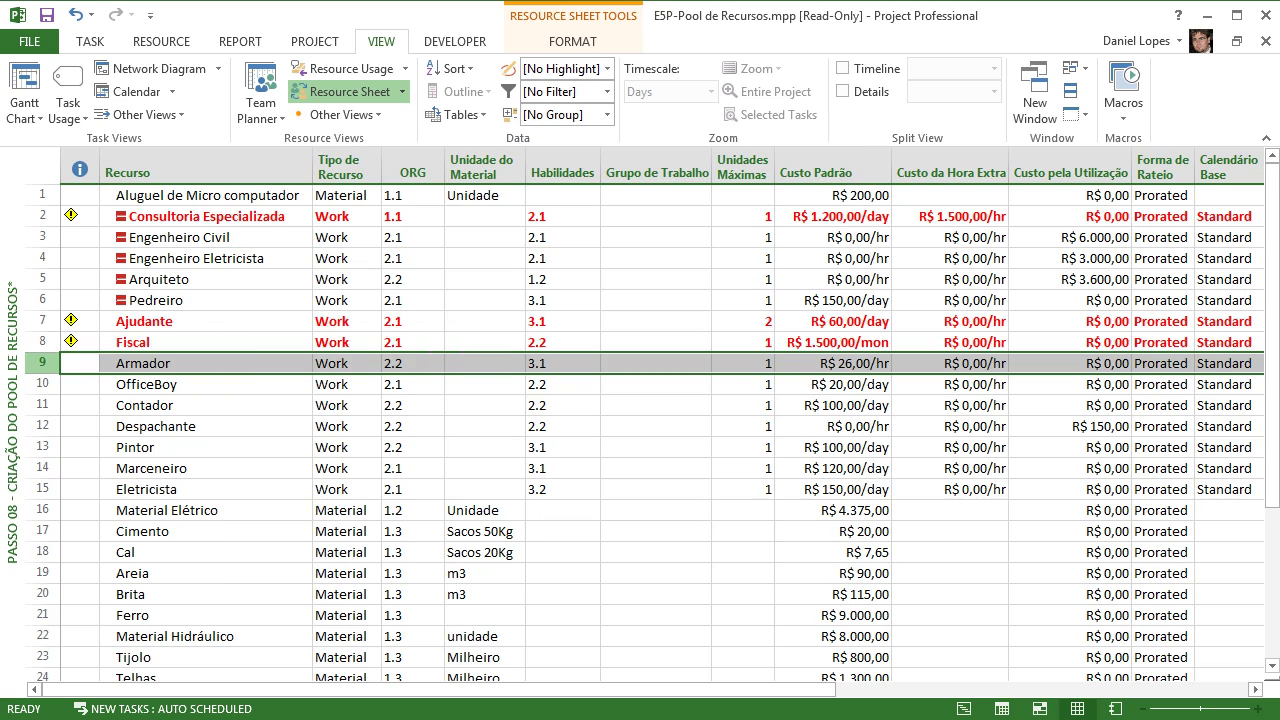
left_click(1266, 41)
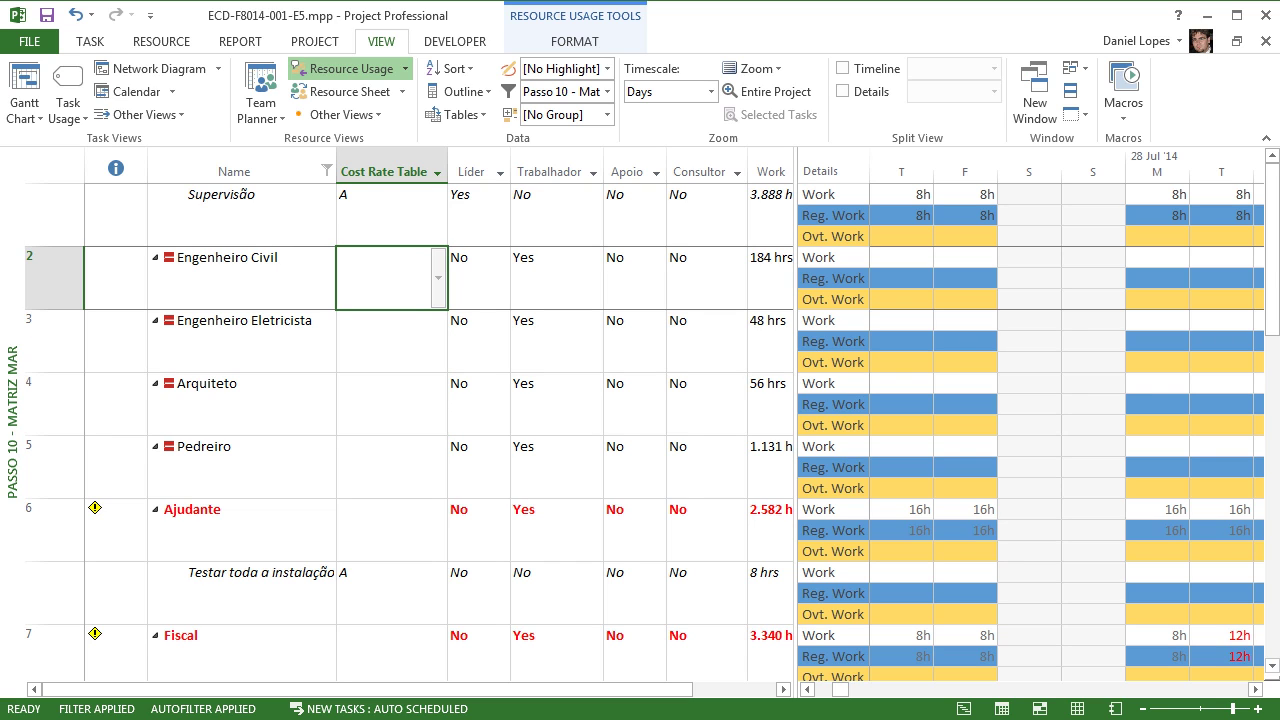
Step: View the Cost Rate Table options for the works-visit assignment under Fiscal without choosing one
scroll(653, 433, "down", 5)
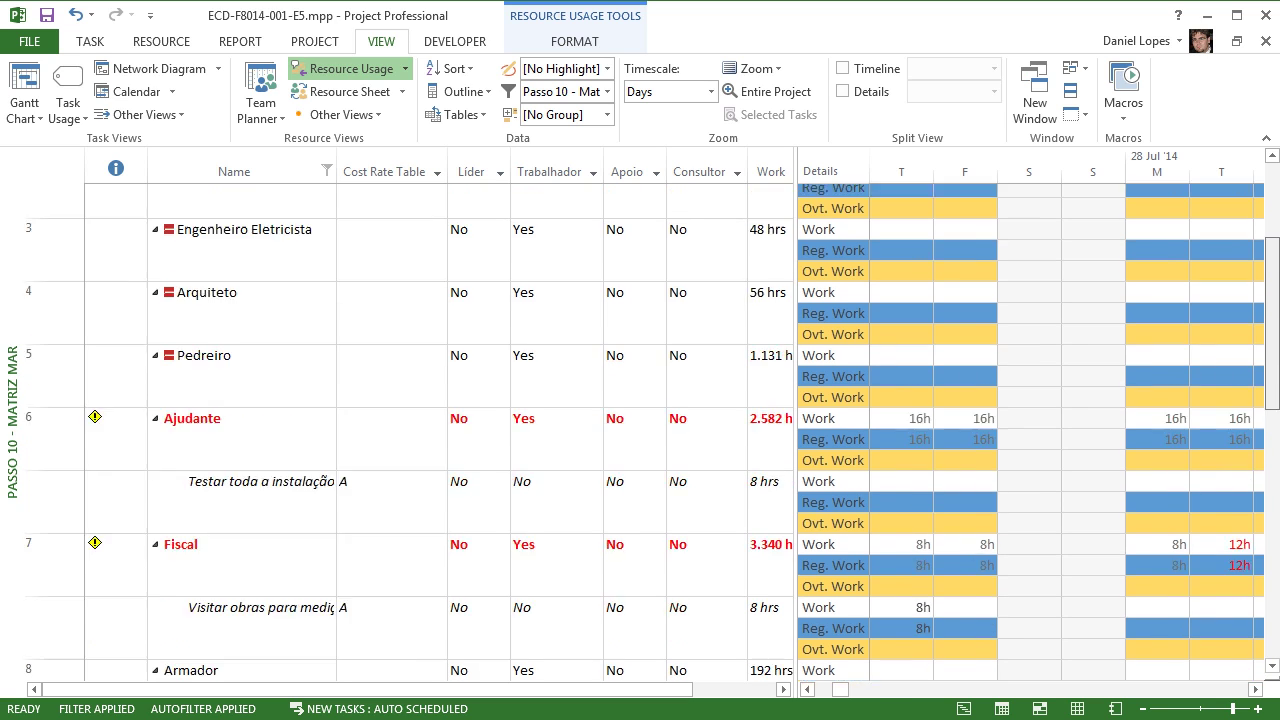
left_click(388, 404)
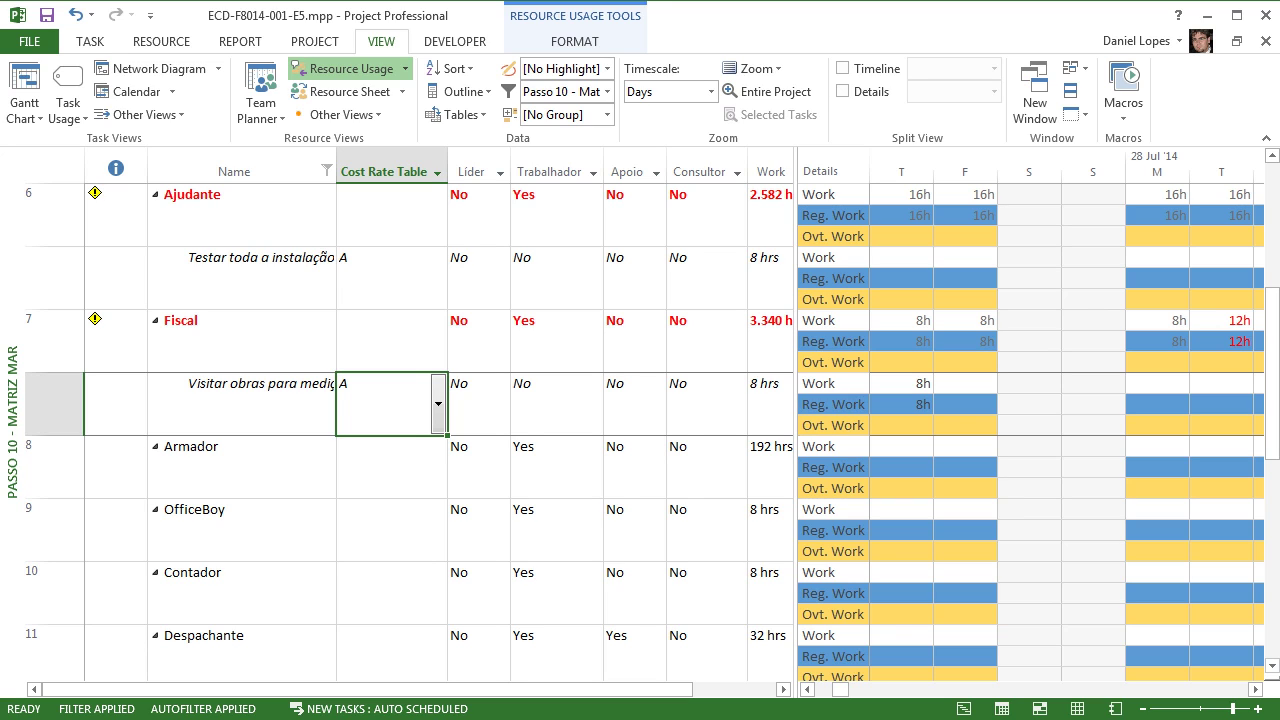
left_click(438, 404)
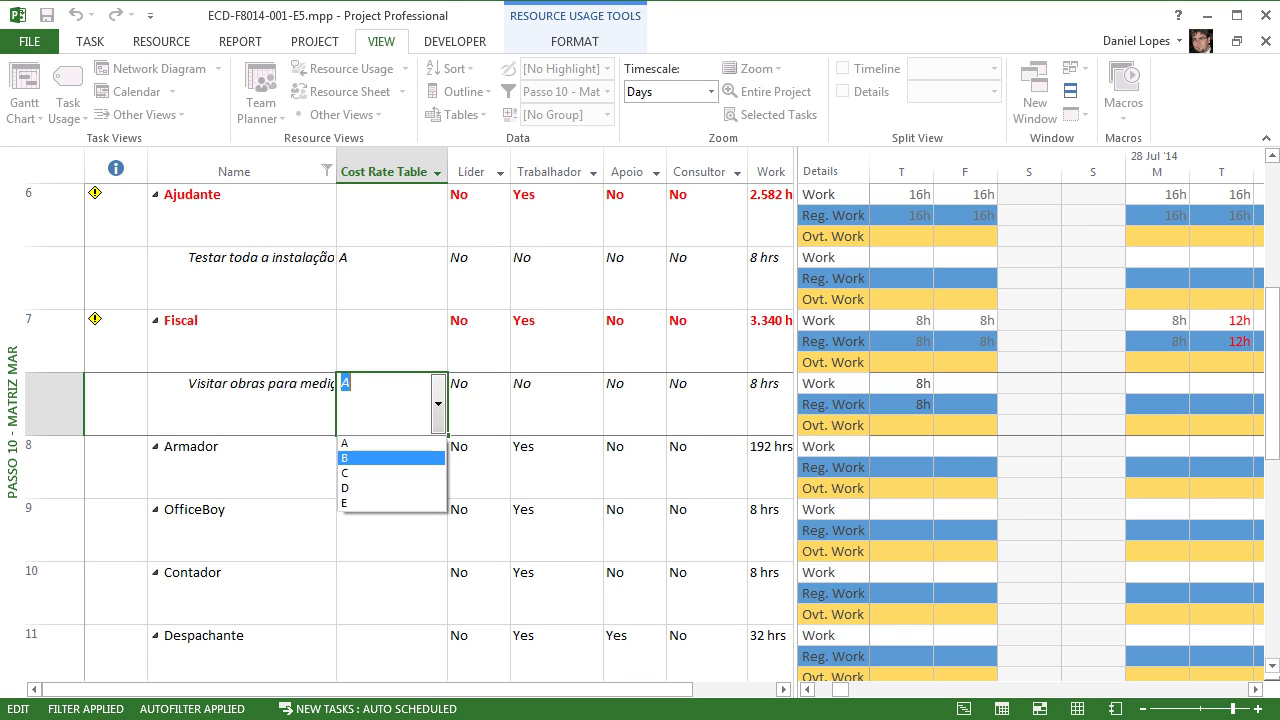
key("Escape")
key("Return")
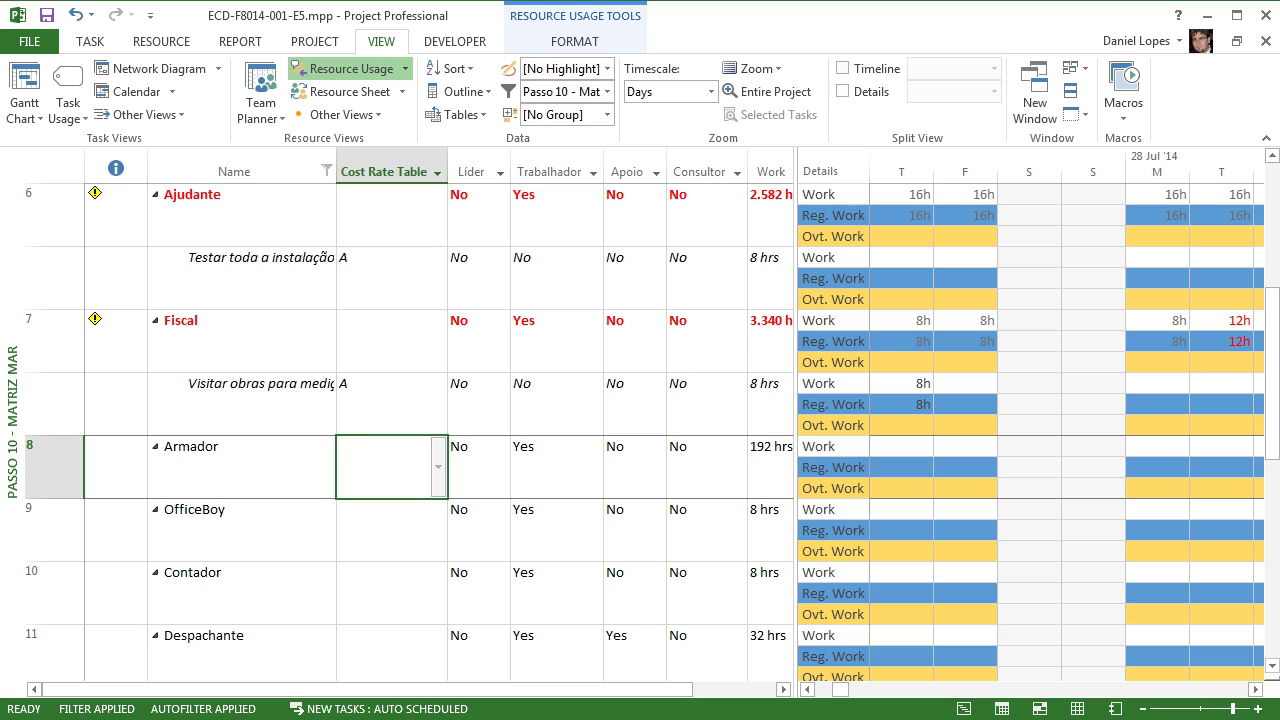
key("Up")
left_click(438, 404)
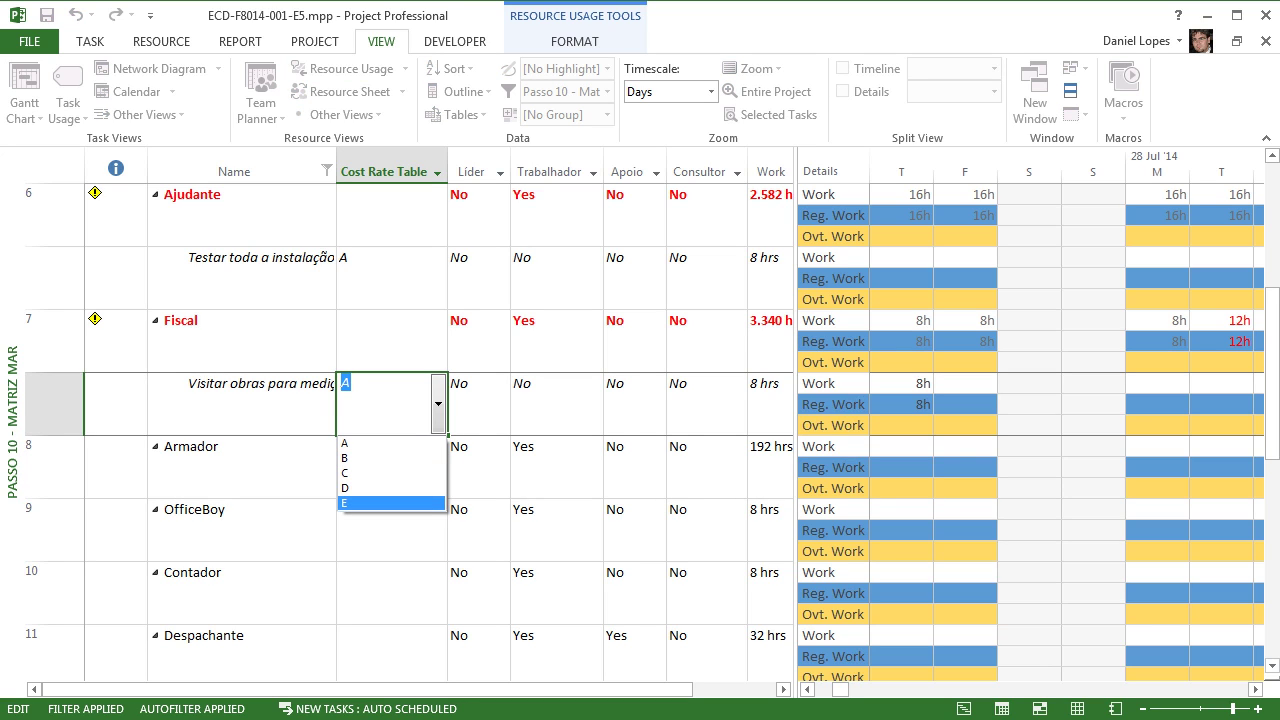
key("Escape")
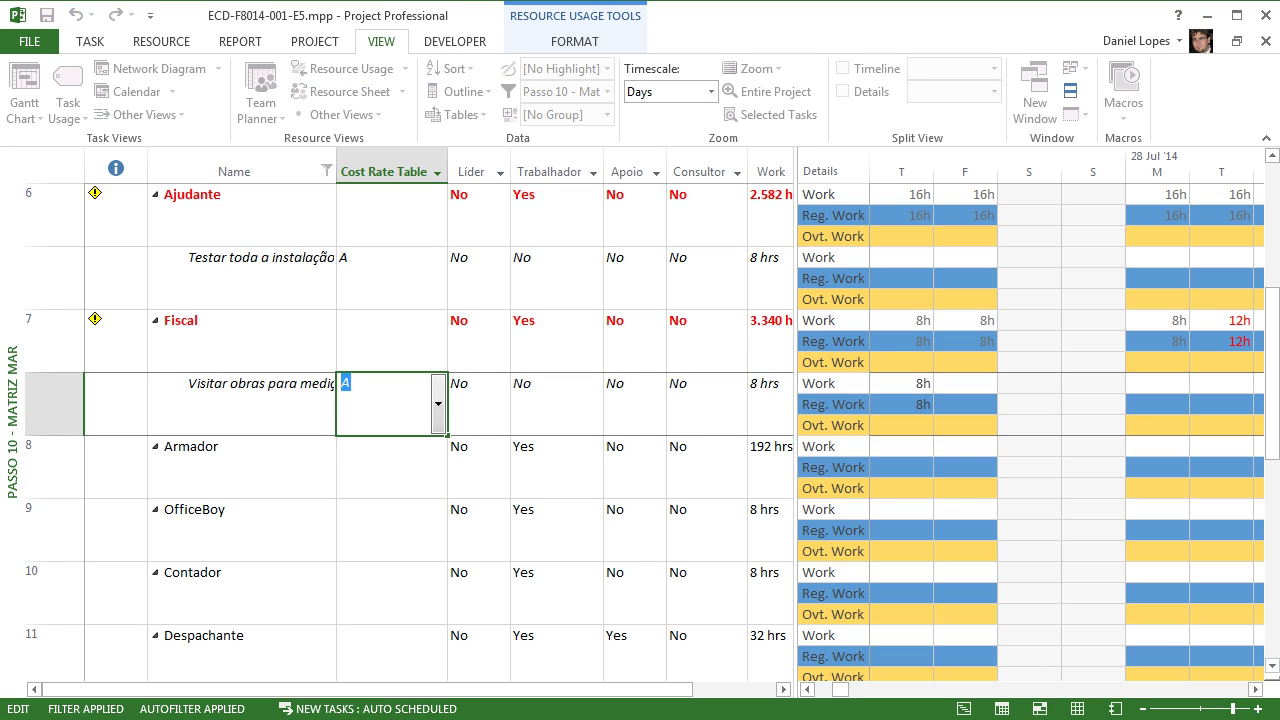
Step: Review the Cost Rate Table options A to E for the Supervisão assignment, leaving its current table assigned
key("Up")
left_click_drag(1272, 374, 1272, 249)
left_click(386, 214)
key("alt+Down")
key("Down")
key("Down")
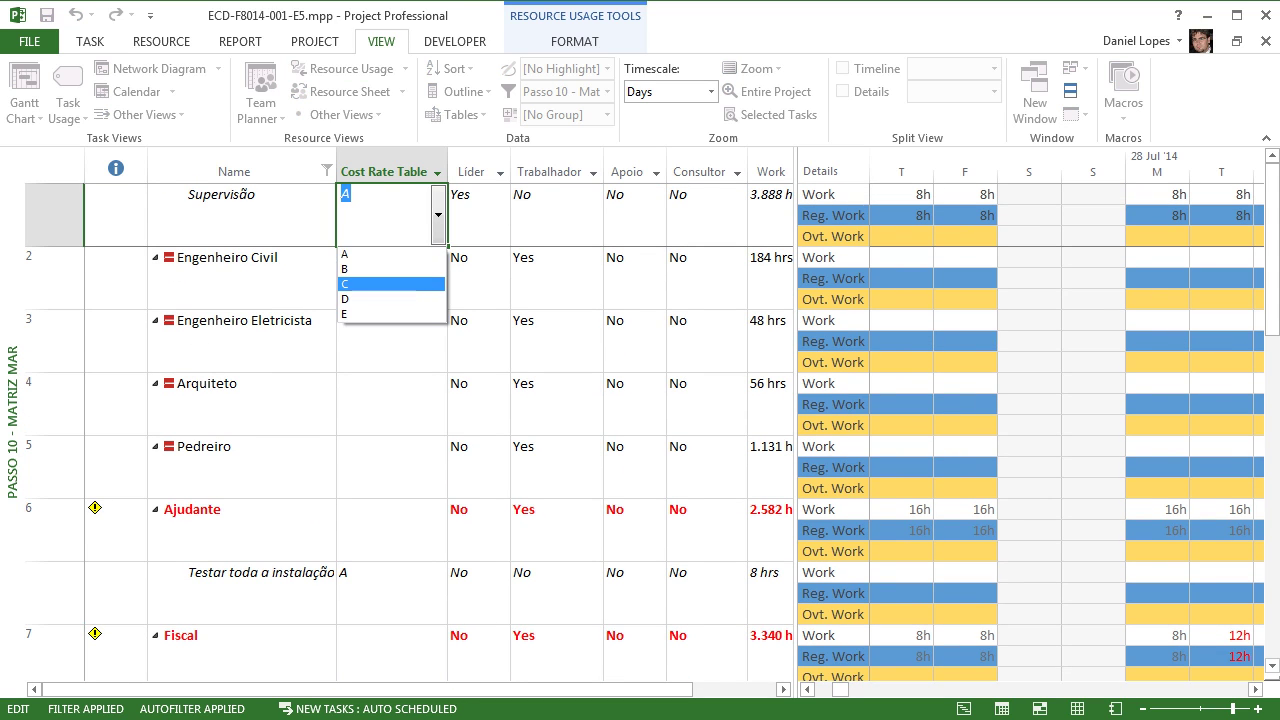
key("Up")
key("Up")
key("Escape")
key("Return")
key("Down")
key("Down")
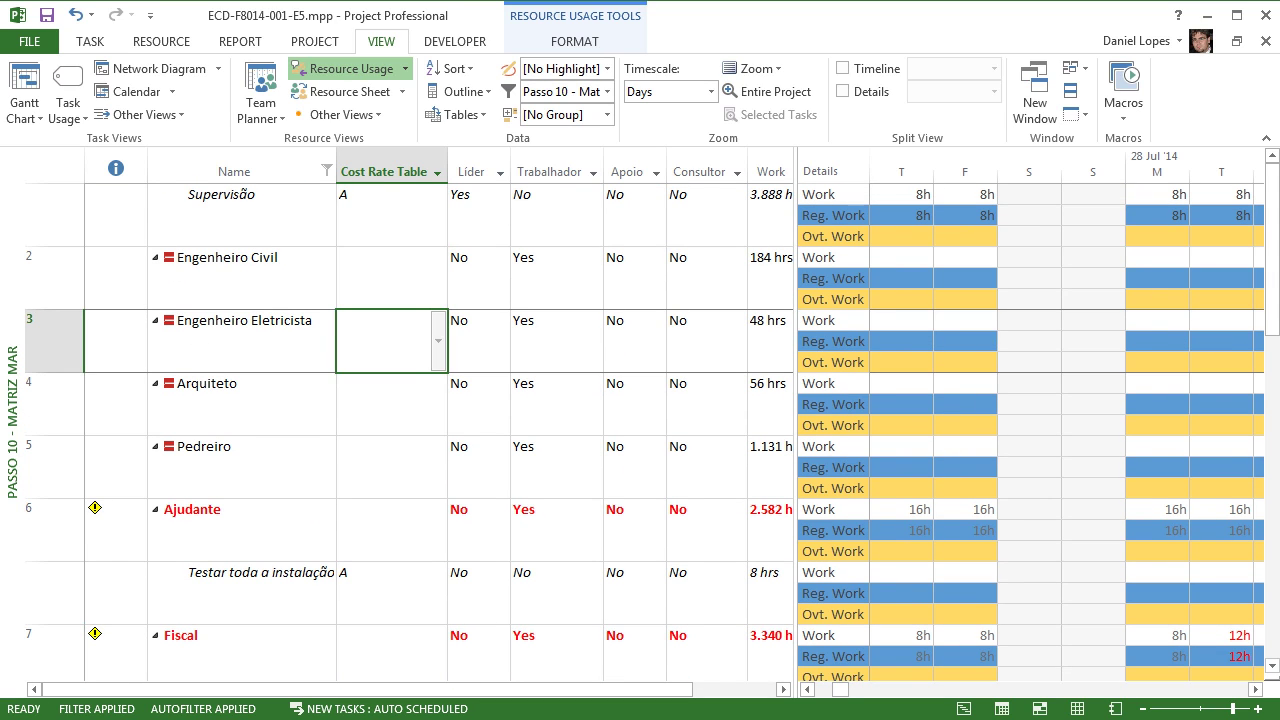
key("Down")
key("Down")
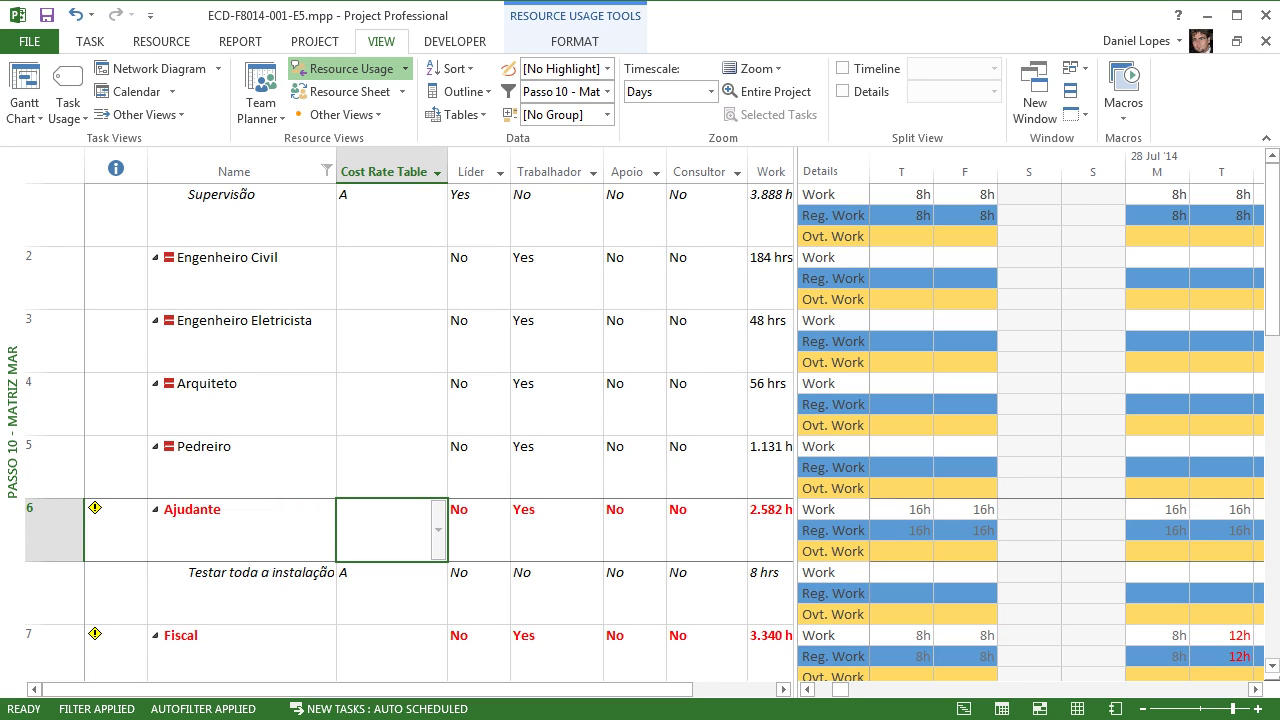
left_click(385, 215)
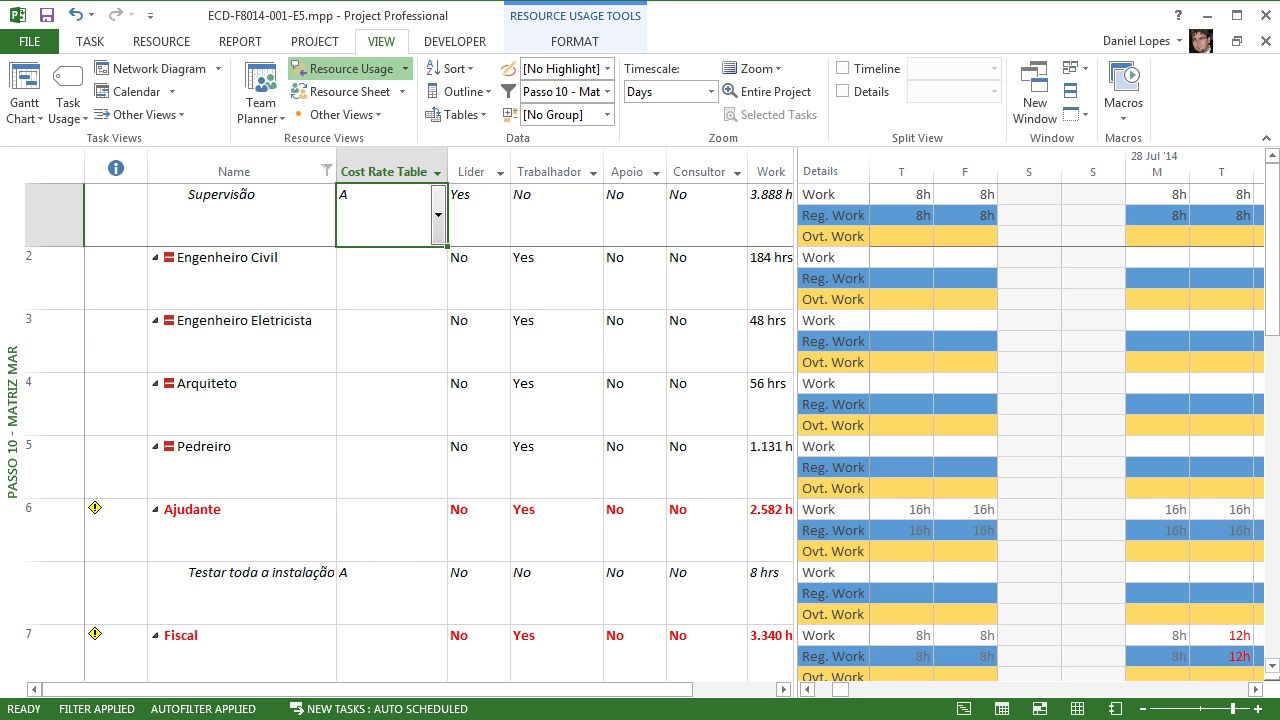
key("alt+Down")
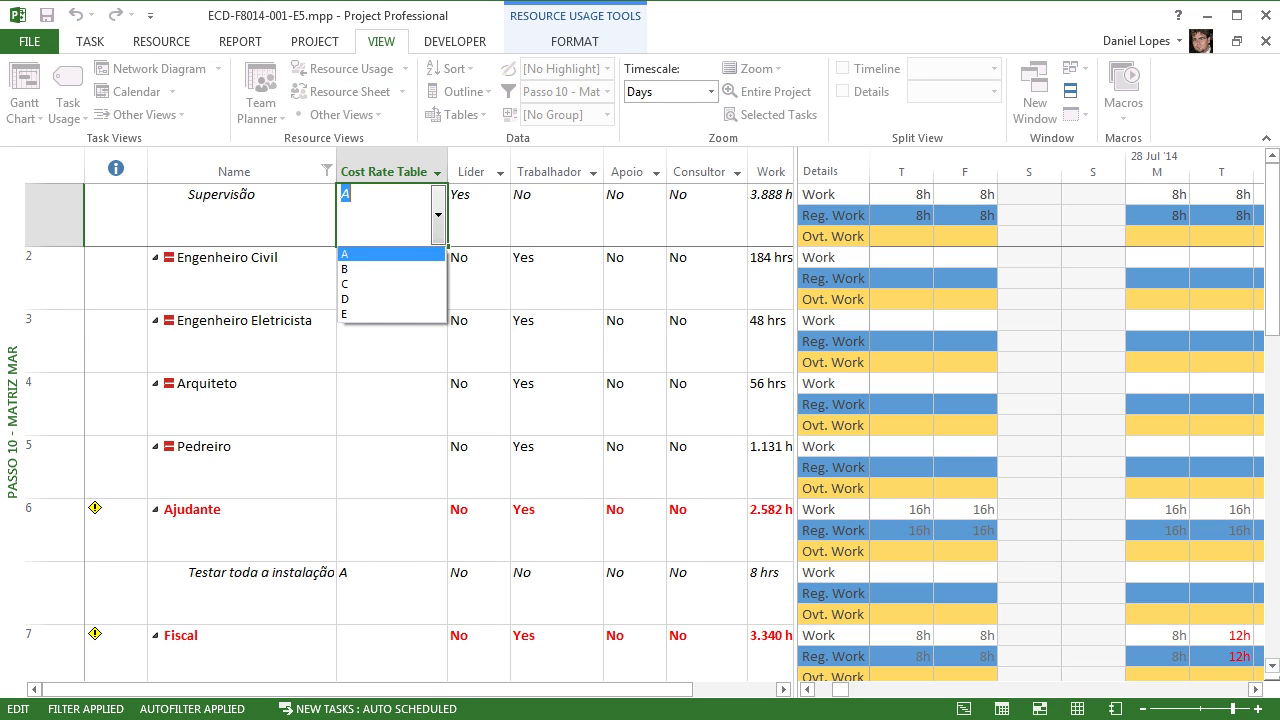
key("Escape")
left_click(385, 278)
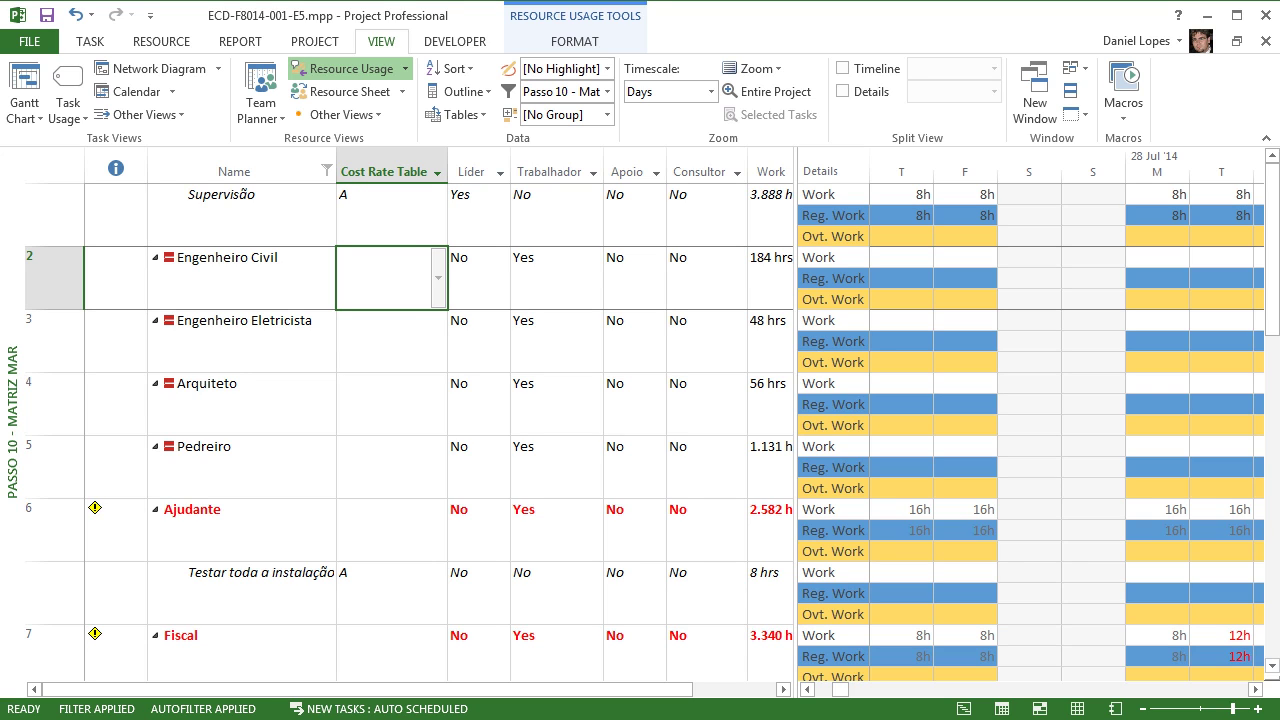
key("Down")
key("Down")
key("Down")
key("Down")
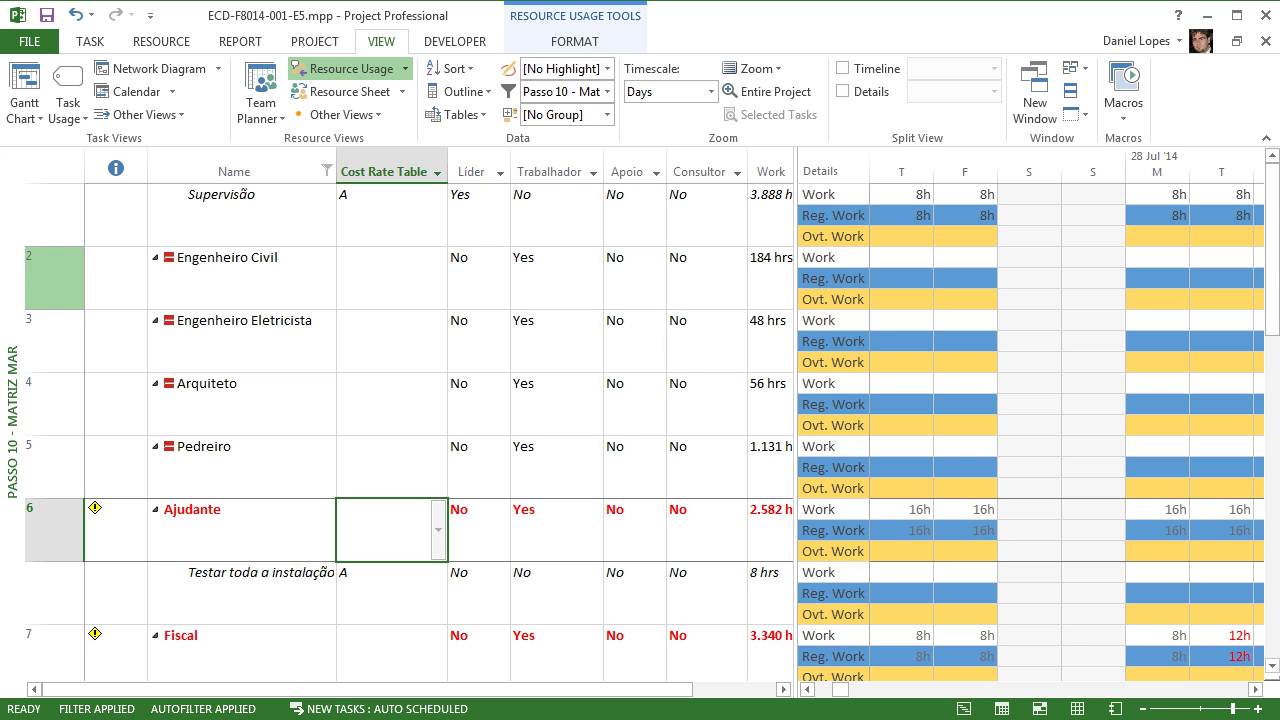
Step: Switch to the Passo 11 - Mapa de Materiais view and widen its table area past the Quantidade column
right_click(11, 280)
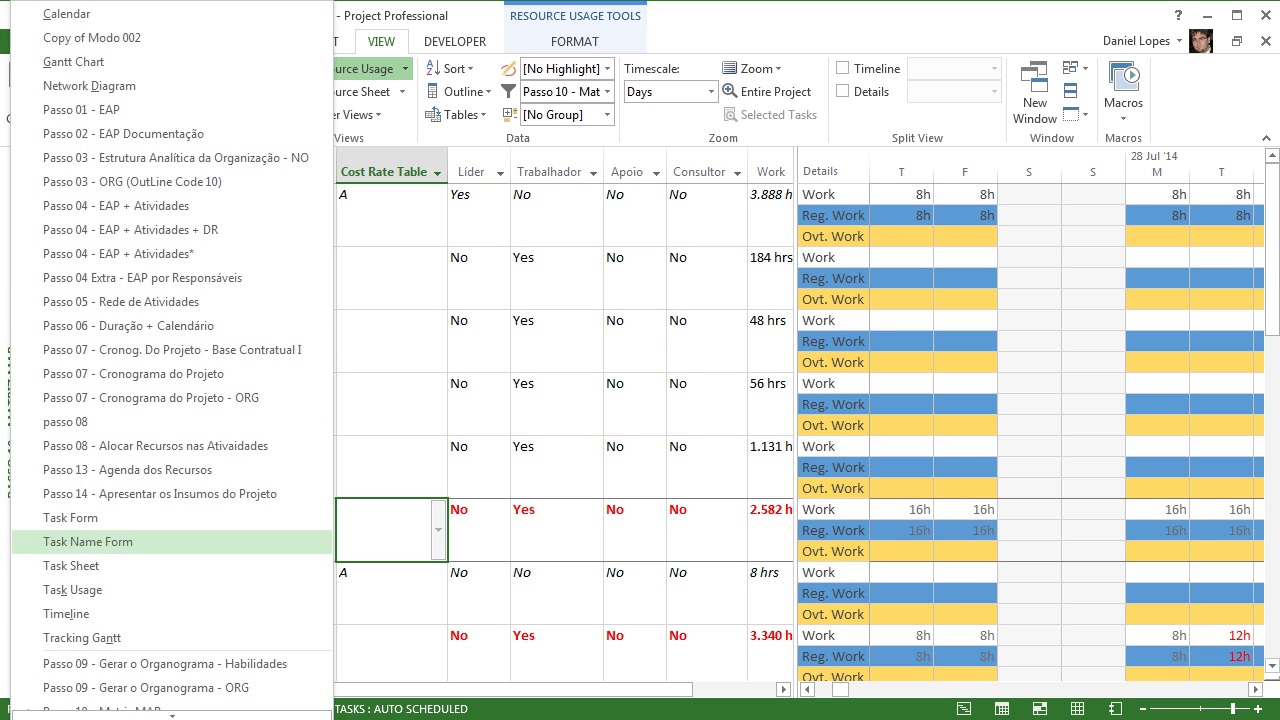
mouse_move(172, 715)
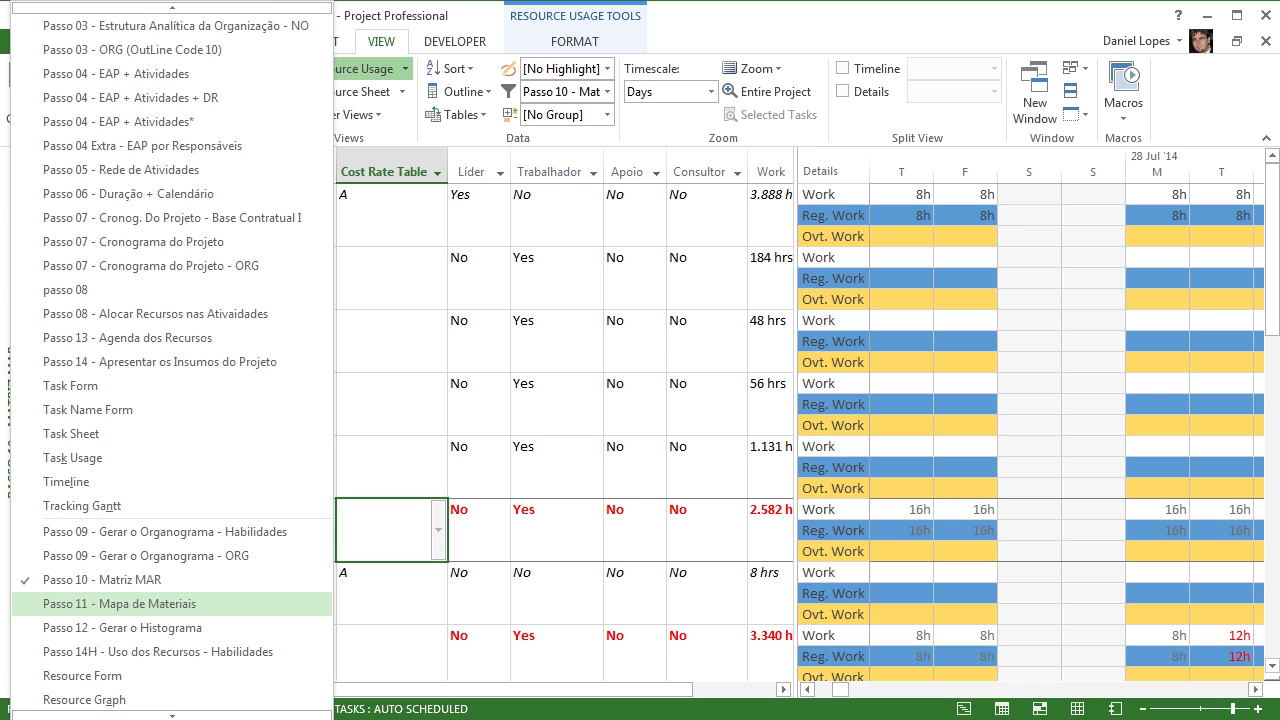
left_click(150, 603)
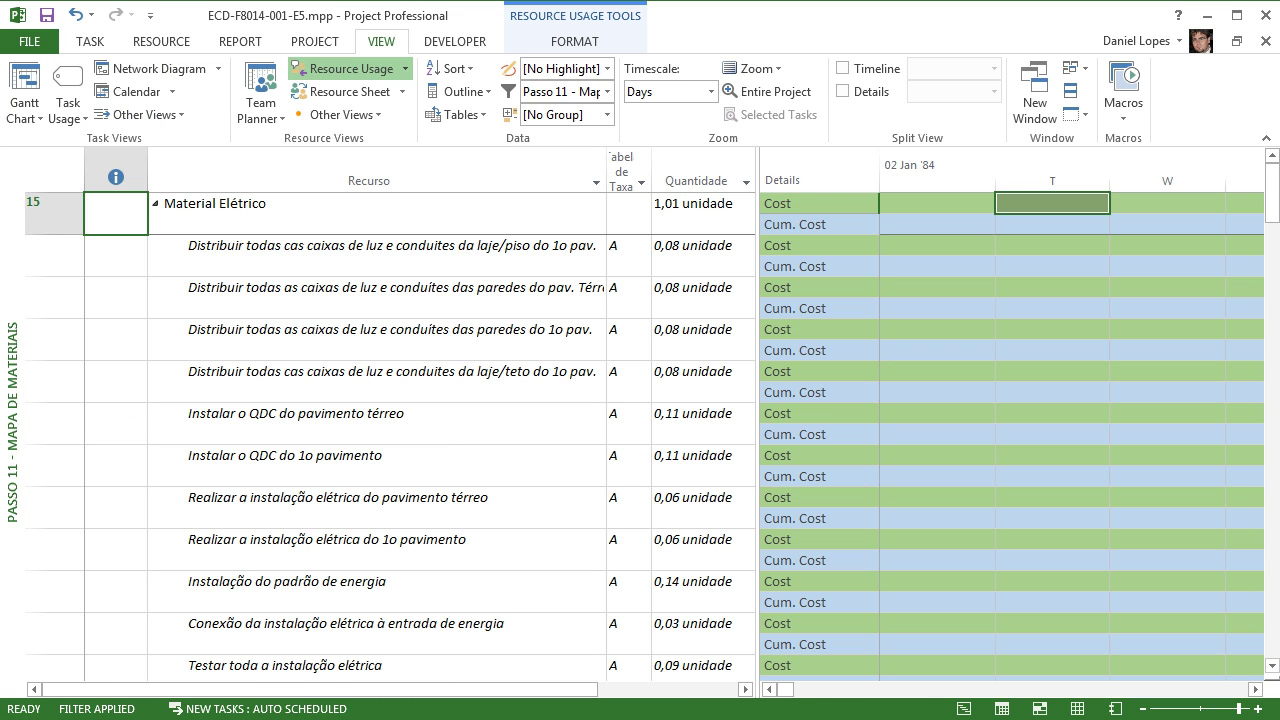
left_click_drag(757, 264, 828, 264)
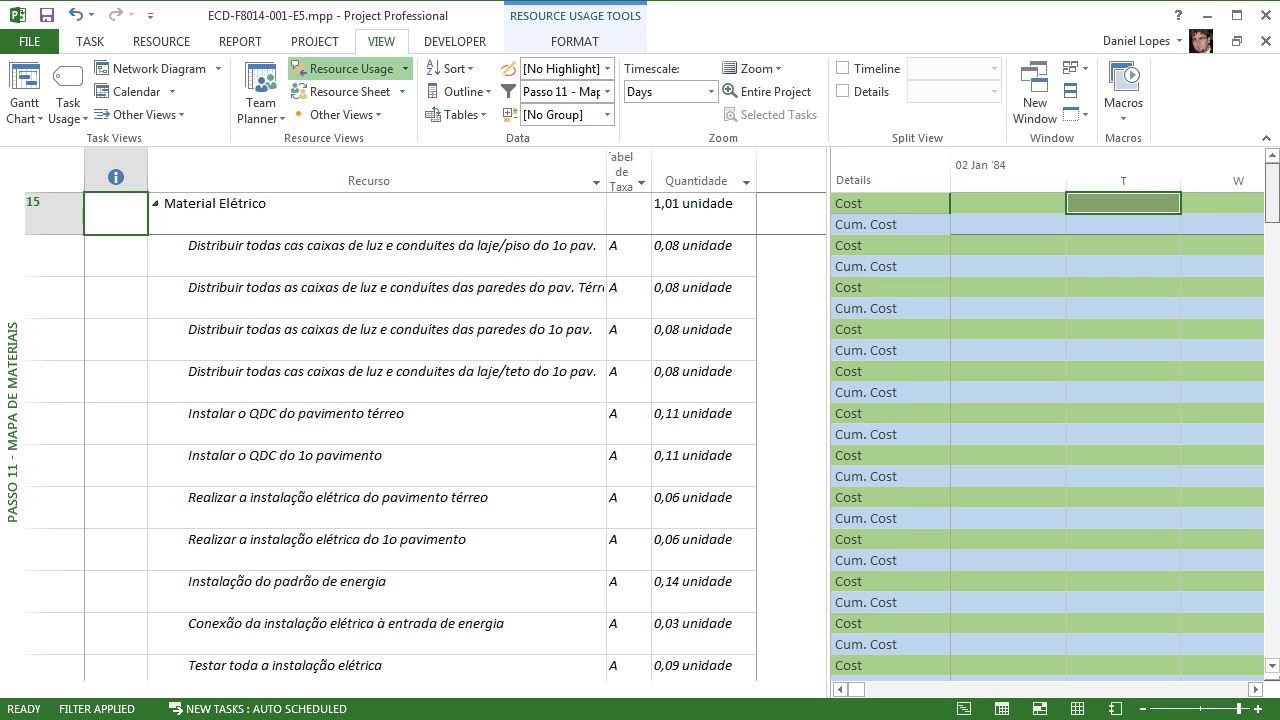
mouse_move(1272, 193)
left_mouse_down()
mouse_move(1272, 309)
mouse_move(1272, 193)
left_mouse_up()
left_click(376, 250)
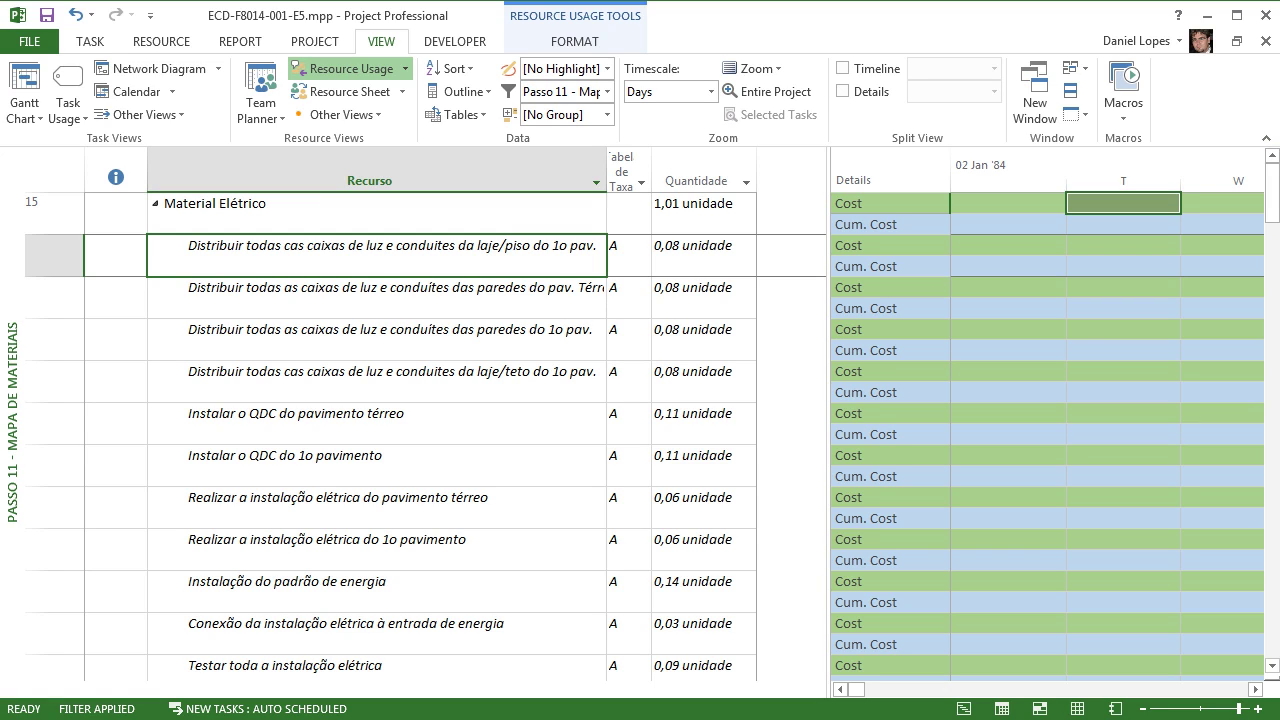
left_click(376, 212)
left_click(376, 254)
mouse_move(1272, 193)
left_mouse_down()
mouse_move(1272, 418)
mouse_move(1272, 193)
left_mouse_up()
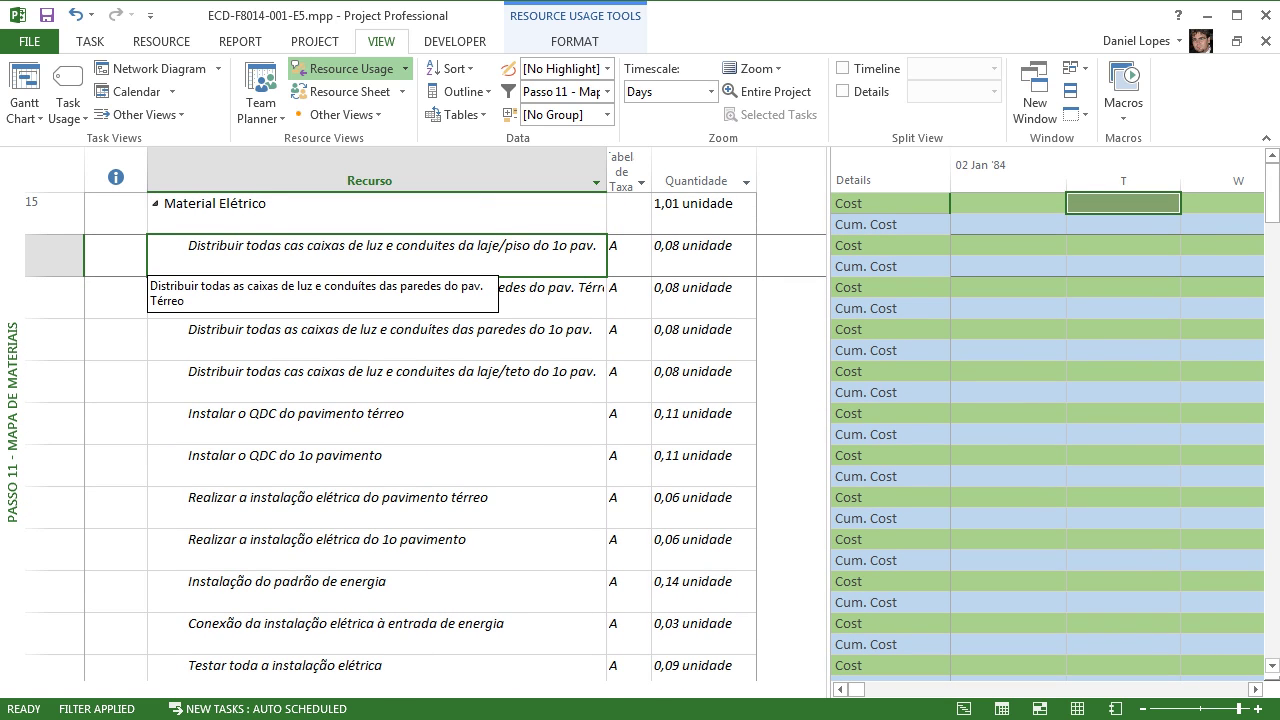
Step: Inspect the criteria in the definition of the Passo 11 - Mapa de Materiais filter without editing them
left_click(607, 91)
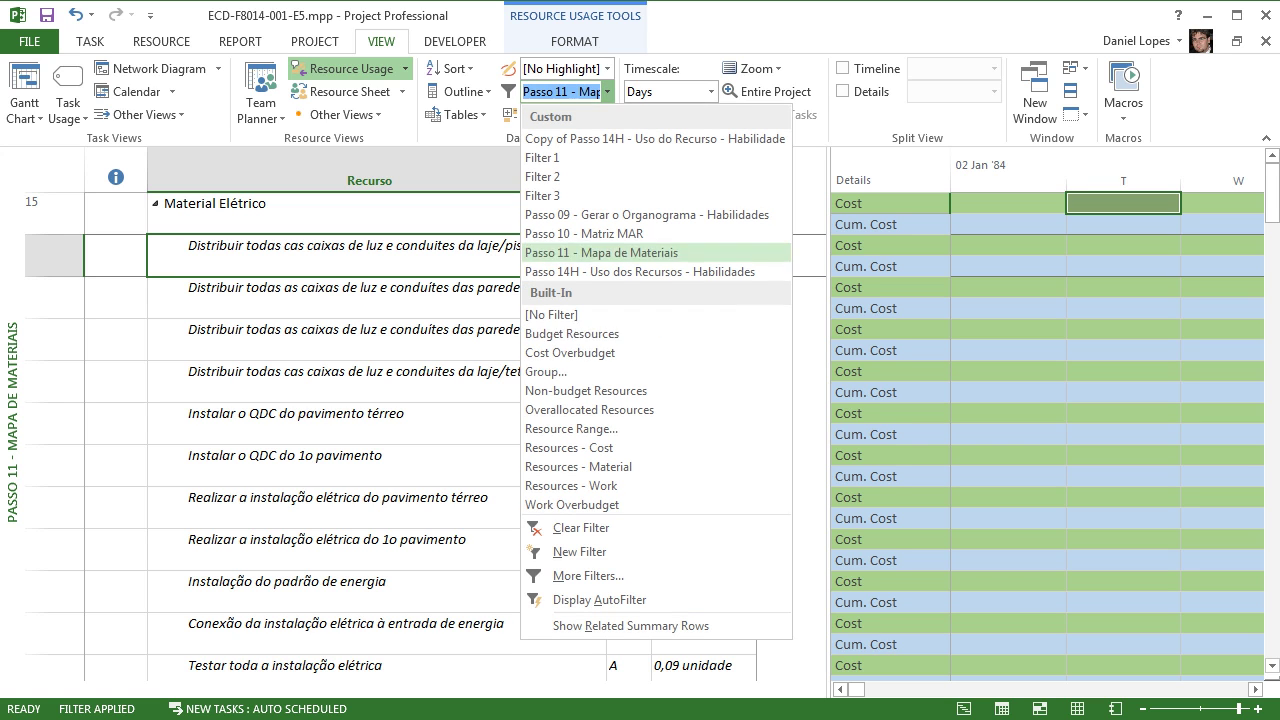
left_click(588, 576)
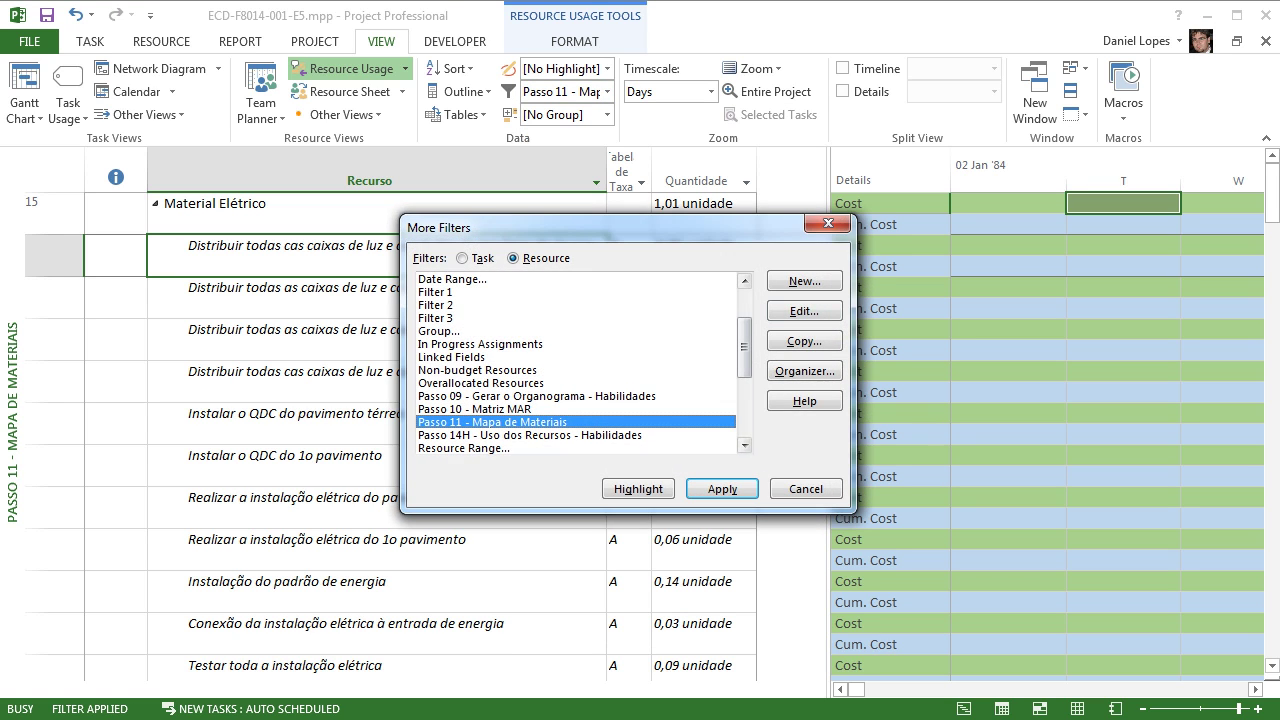
left_click(804, 311)
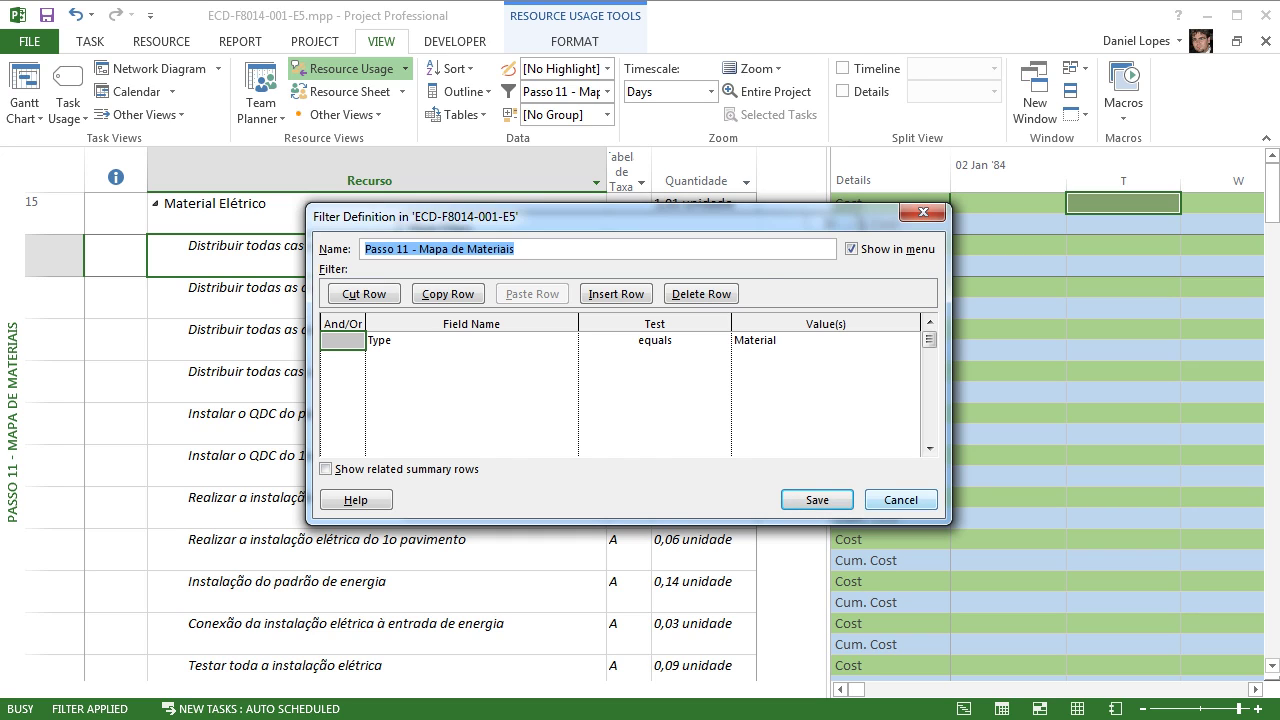
key("Escape")
key("Return")
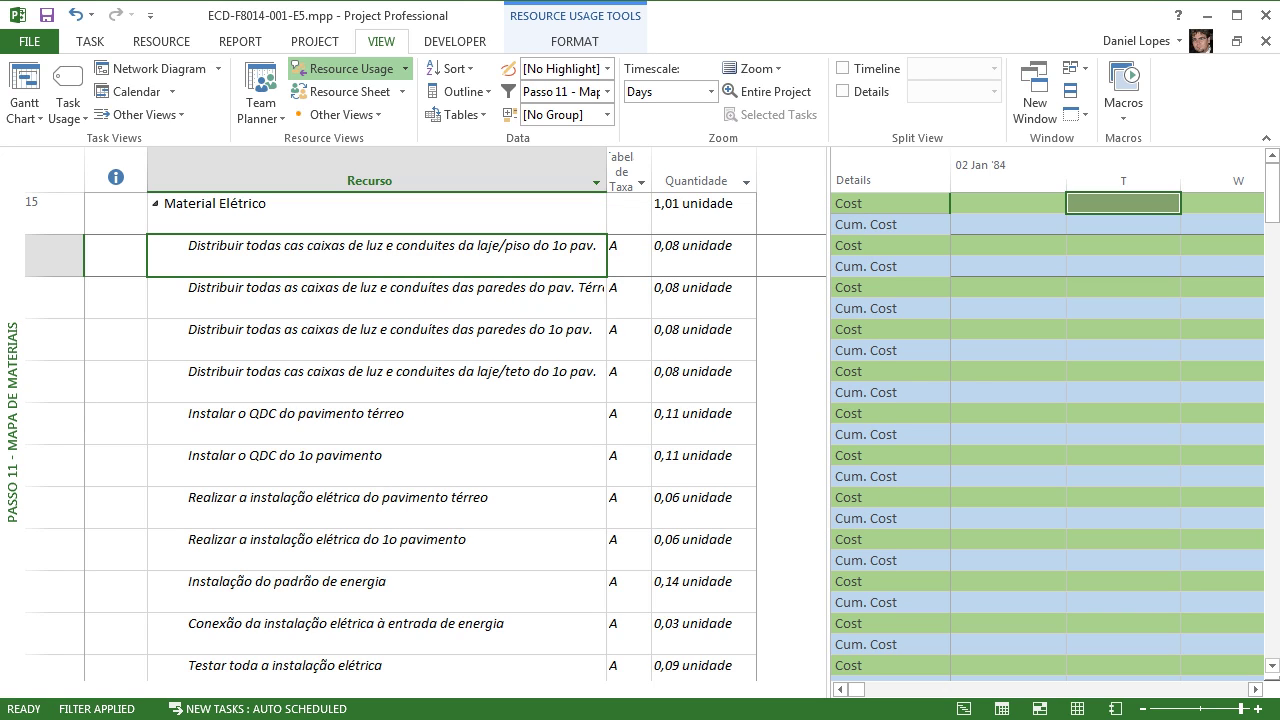
Step: Switch to the Passo 12 - Gerar o Histograma view and enlarge the resource sheet above the histogram
right_click(13, 421)
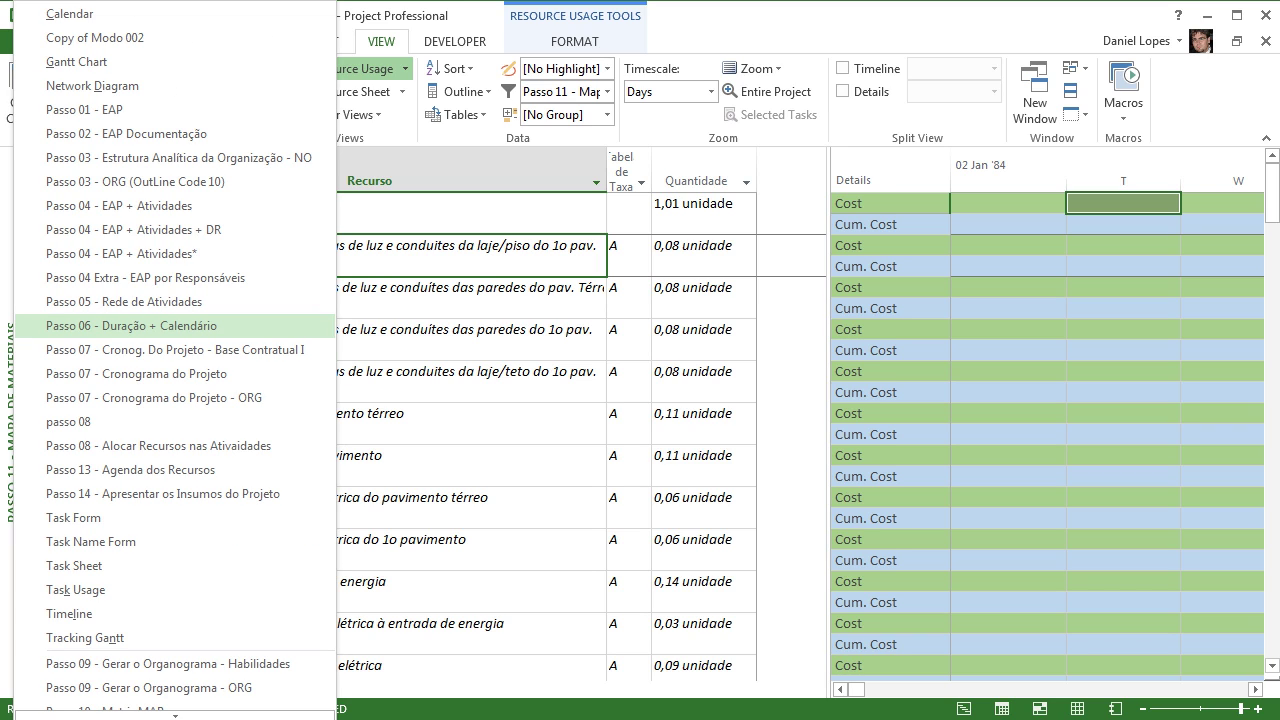
key("Up")
key("Up")
key("Up")
key("Up")
key("Up")
key("Up")
key("Up")
key("Up")
key("Up")
key("Up")
key("Up")
key("Up")
key("Up")
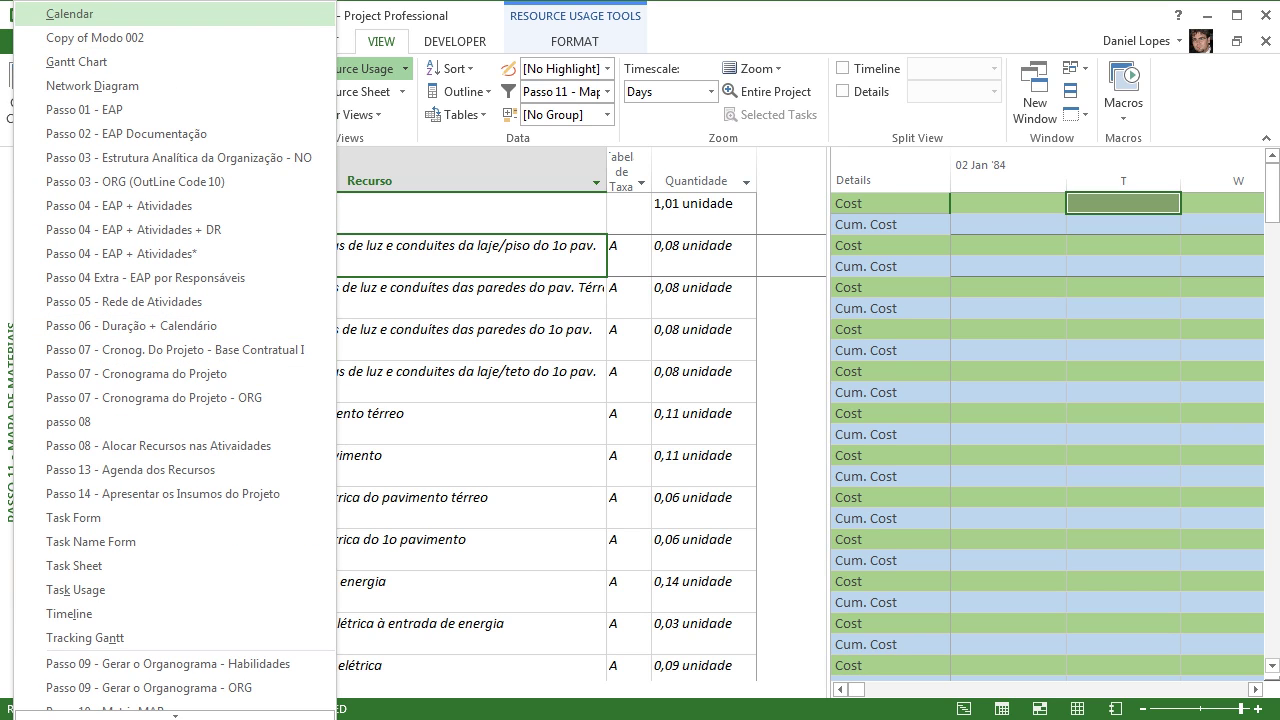
mouse_move(175, 715)
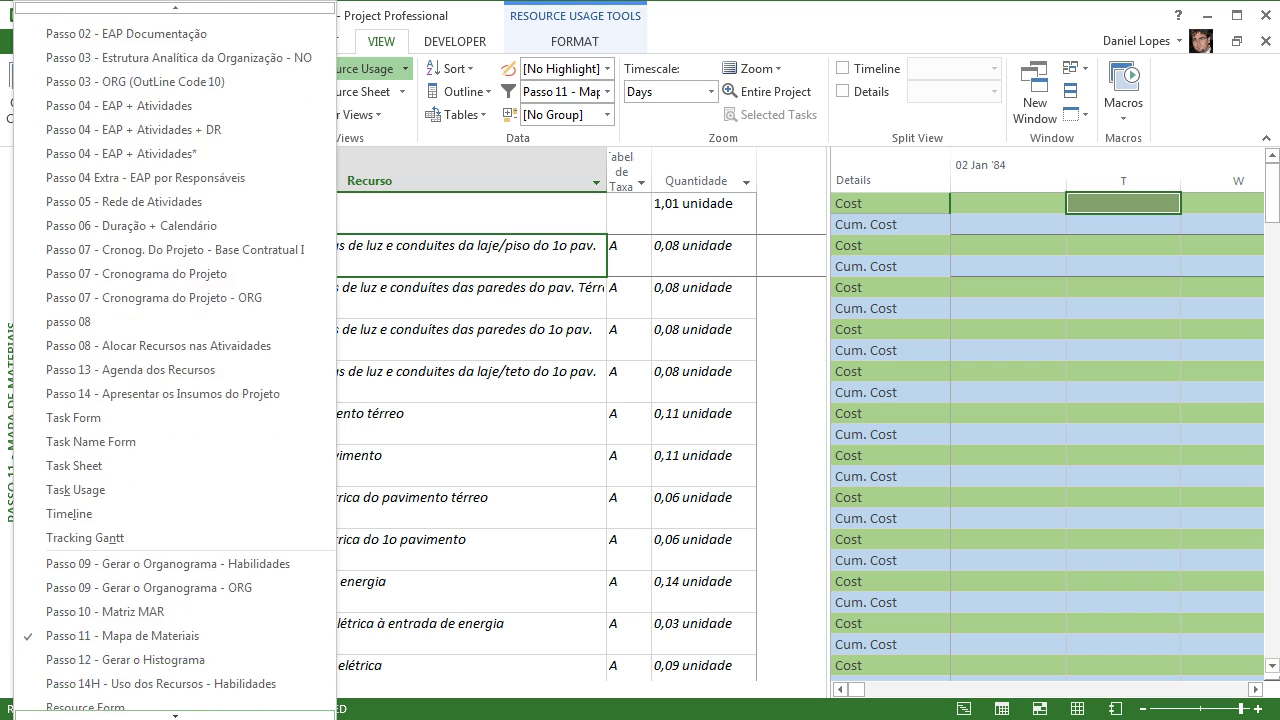
key("Return")
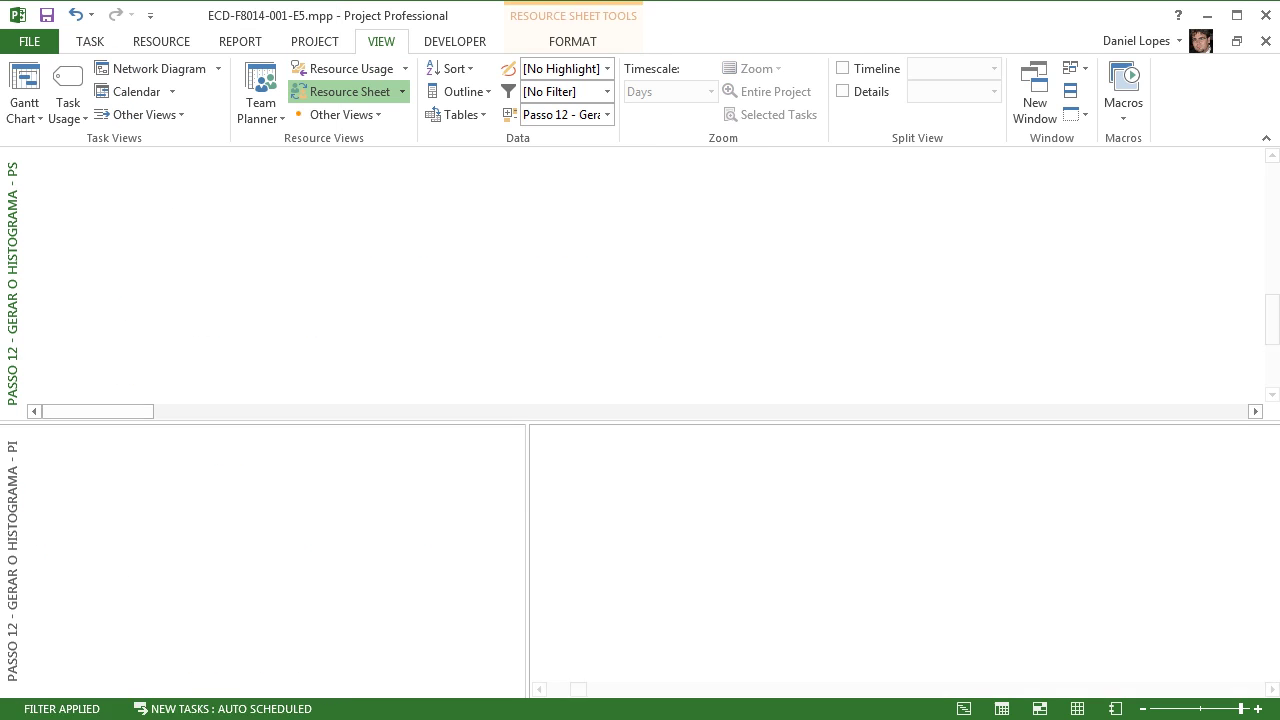
left_click_drag(640, 422, 640, 522)
Step: Review the resources grouped by type Work, Material and Cost, and give the histogram slightly more height
scroll(308, 345, "up", 6)
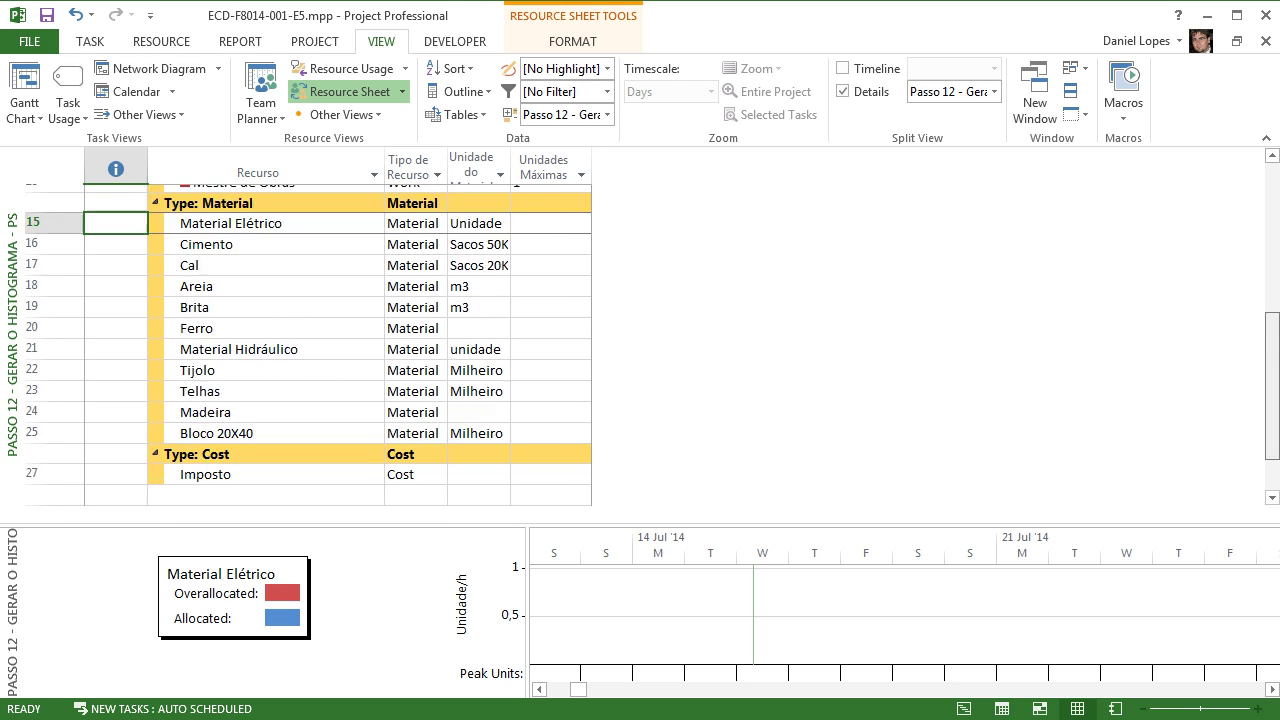
scroll(308, 345, "down", 6)
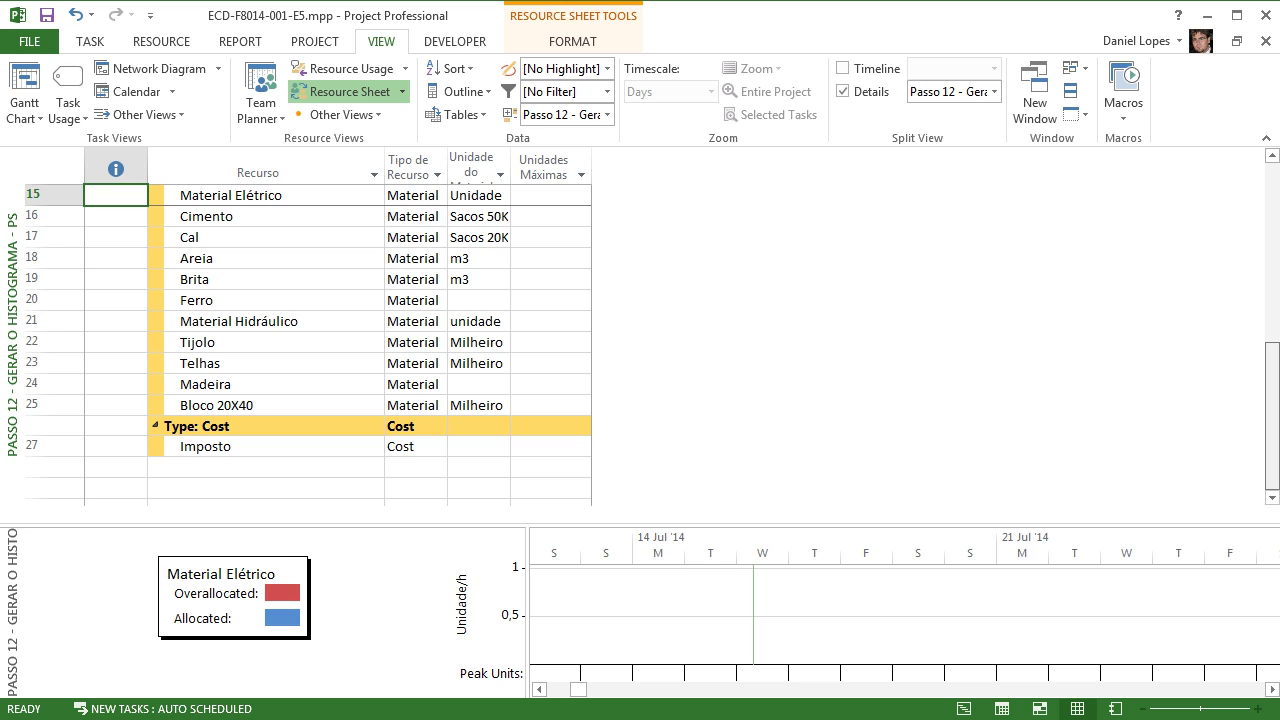
scroll(308, 345, "up", 3)
left_click(266, 342)
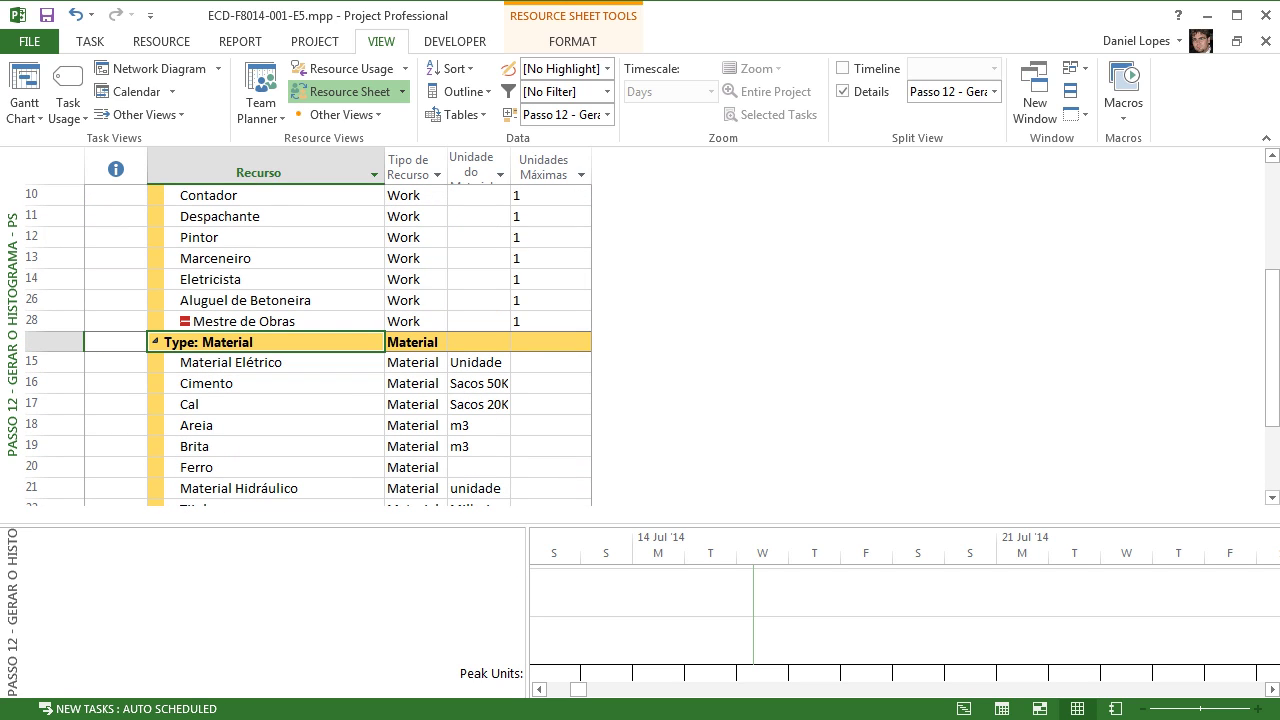
scroll(308, 345, "up", 4)
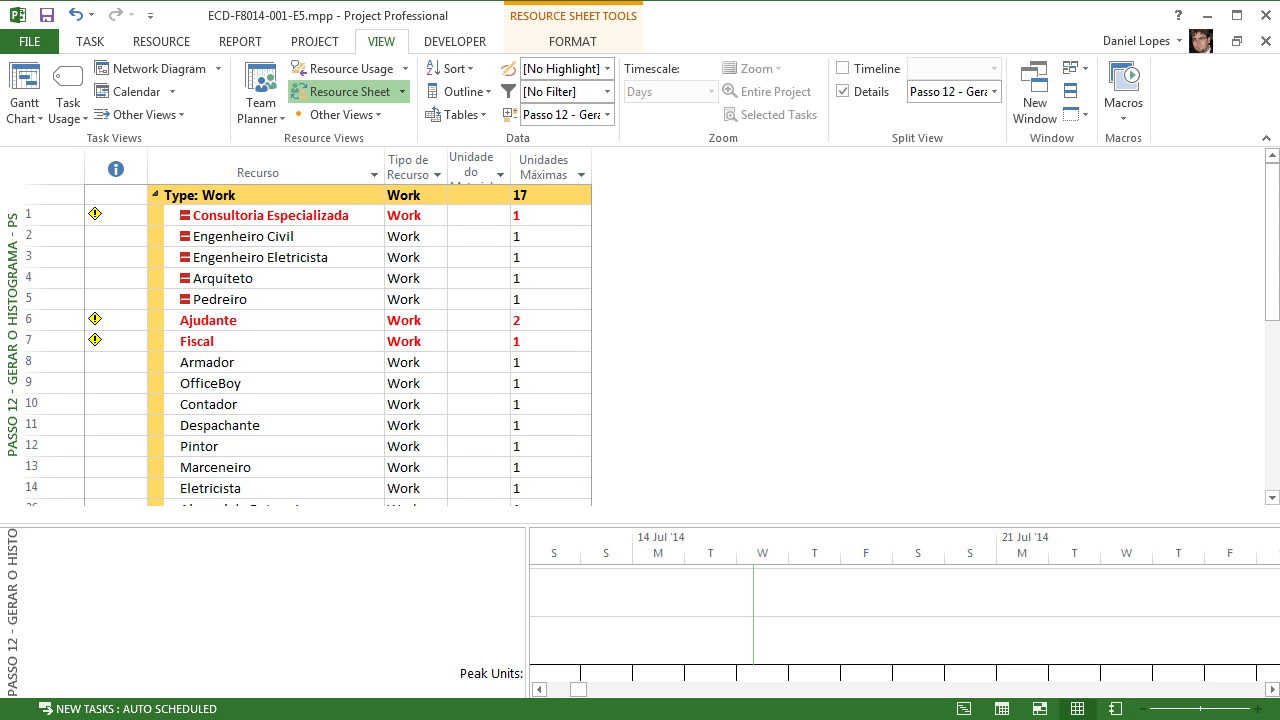
left_click_drag(1272, 240, 1272, 356)
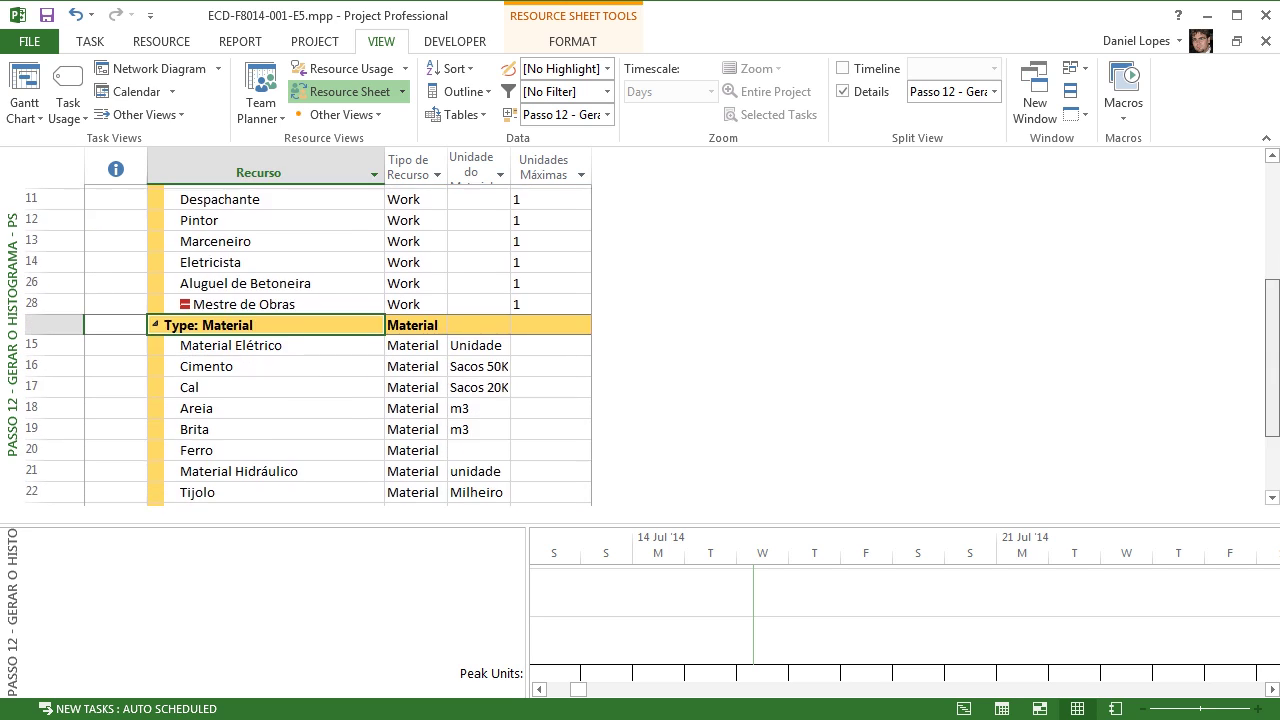
left_click_drag(640, 522, 640, 498)
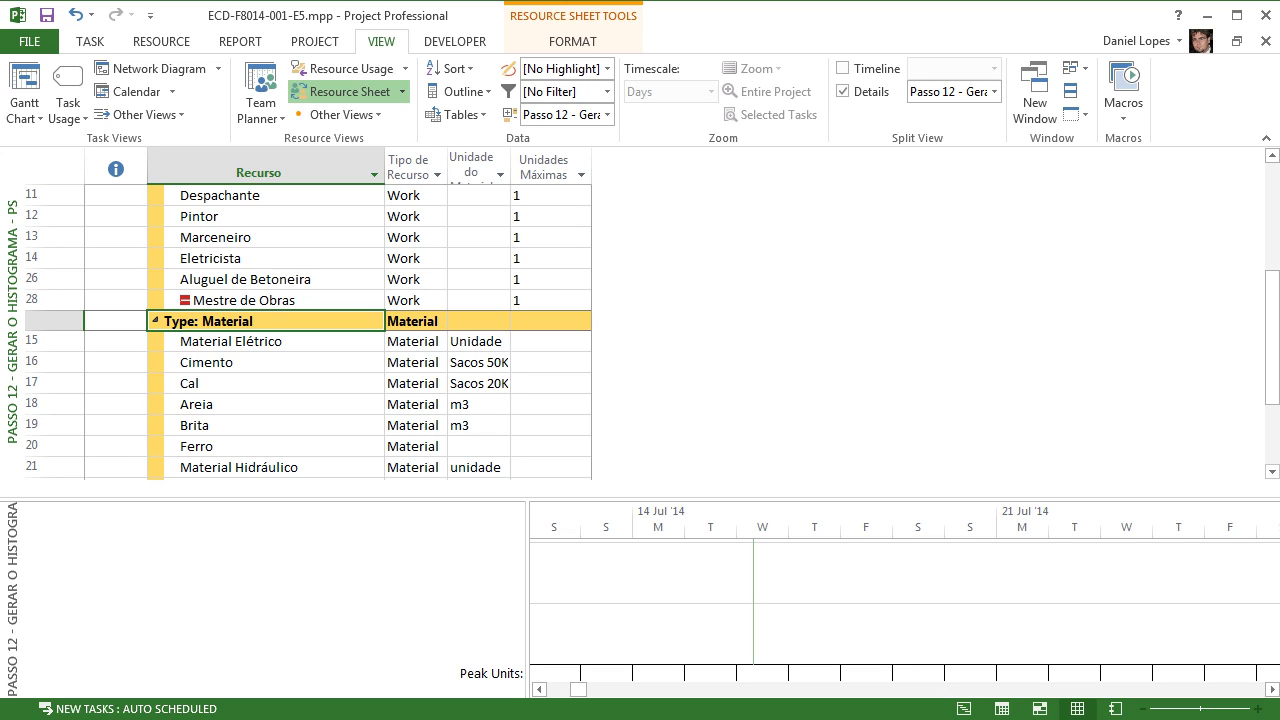
Step: View the histograms of the material resources from Material Elétrico to Brita and of the cost resource Imposto
left_click(412, 321)
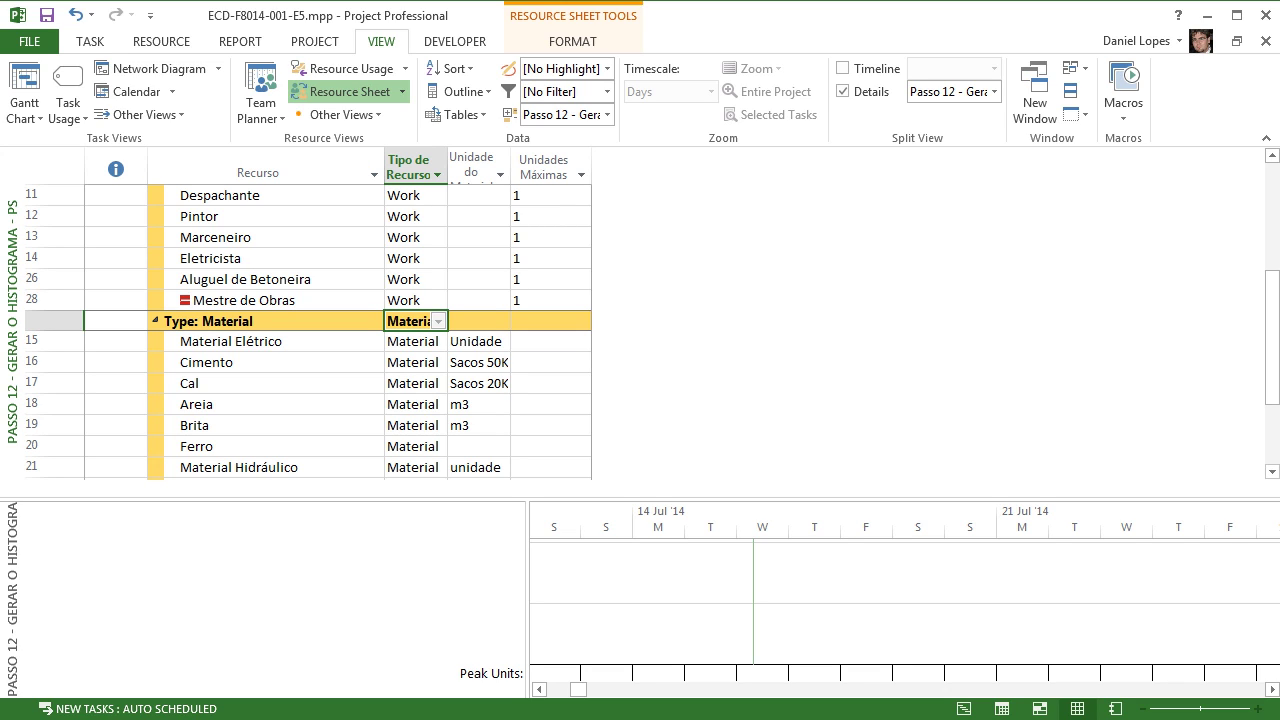
key("Down")
key("Down")
key("Down")
key("Down")
key("Down")
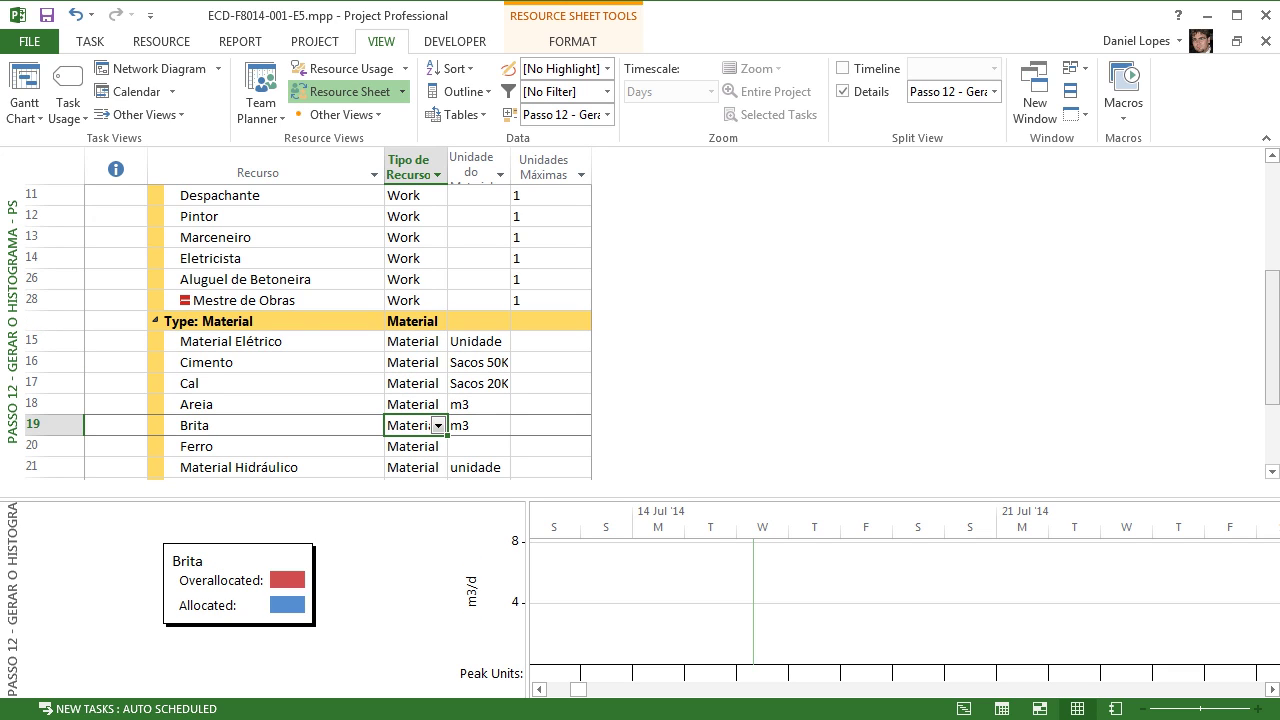
scroll(300, 330, "down", 2)
left_click(412, 467)
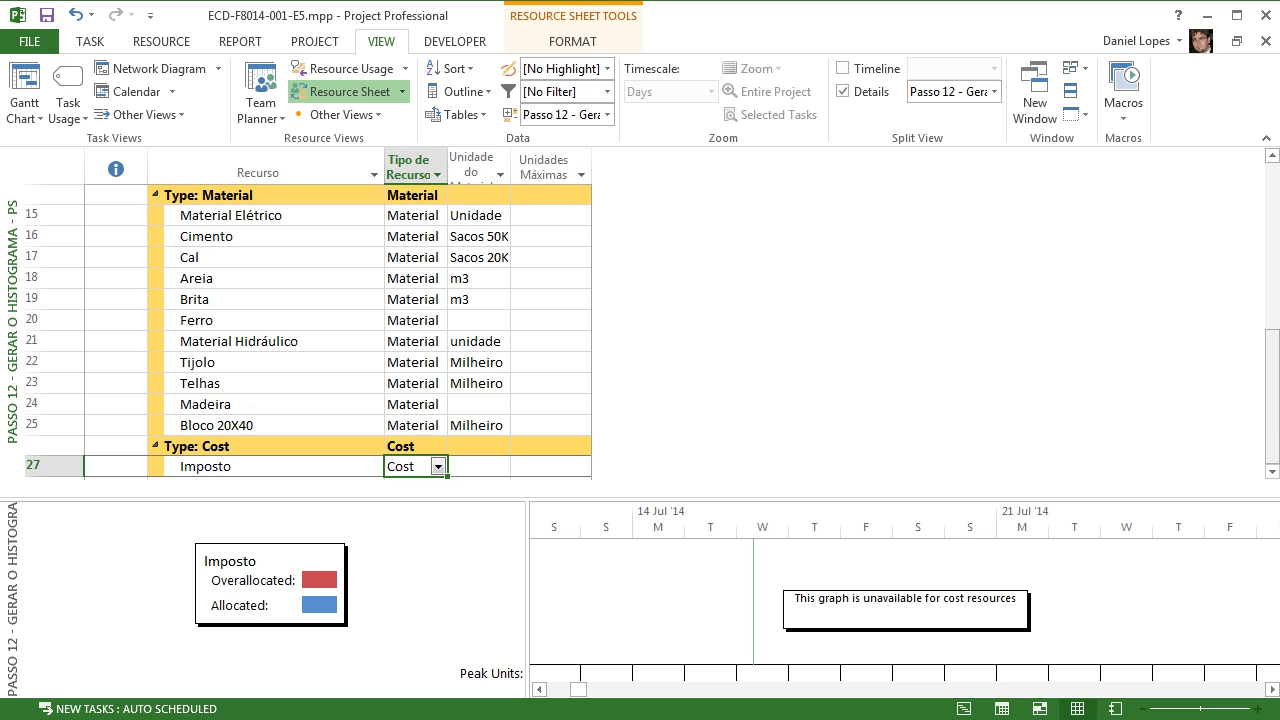
Step: Examine the Consultoria Especializada histogram for overallocated days, giving the graph a little more height
left_click_drag(1272, 396, 1272, 228)
left_click(222, 216)
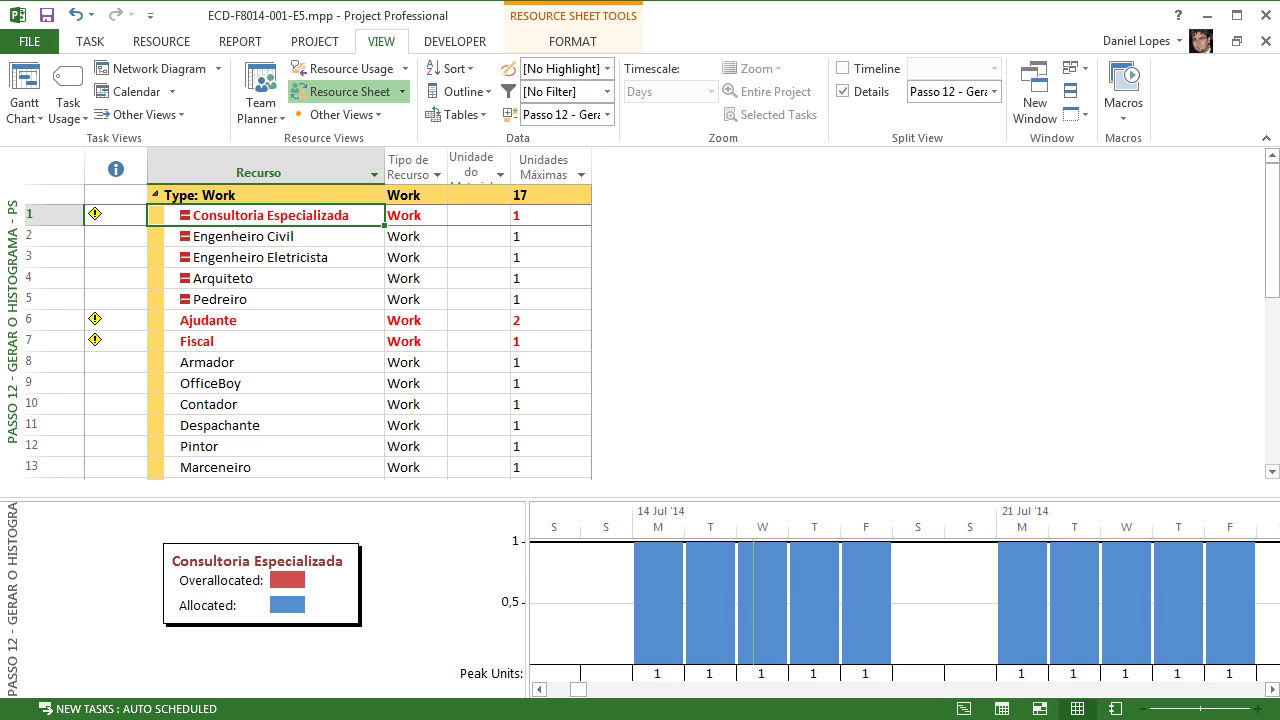
mouse_move(578, 690)
left_mouse_down()
mouse_move(606, 690)
mouse_move(585, 689)
left_mouse_up()
left_click_drag(600, 500, 600, 479)
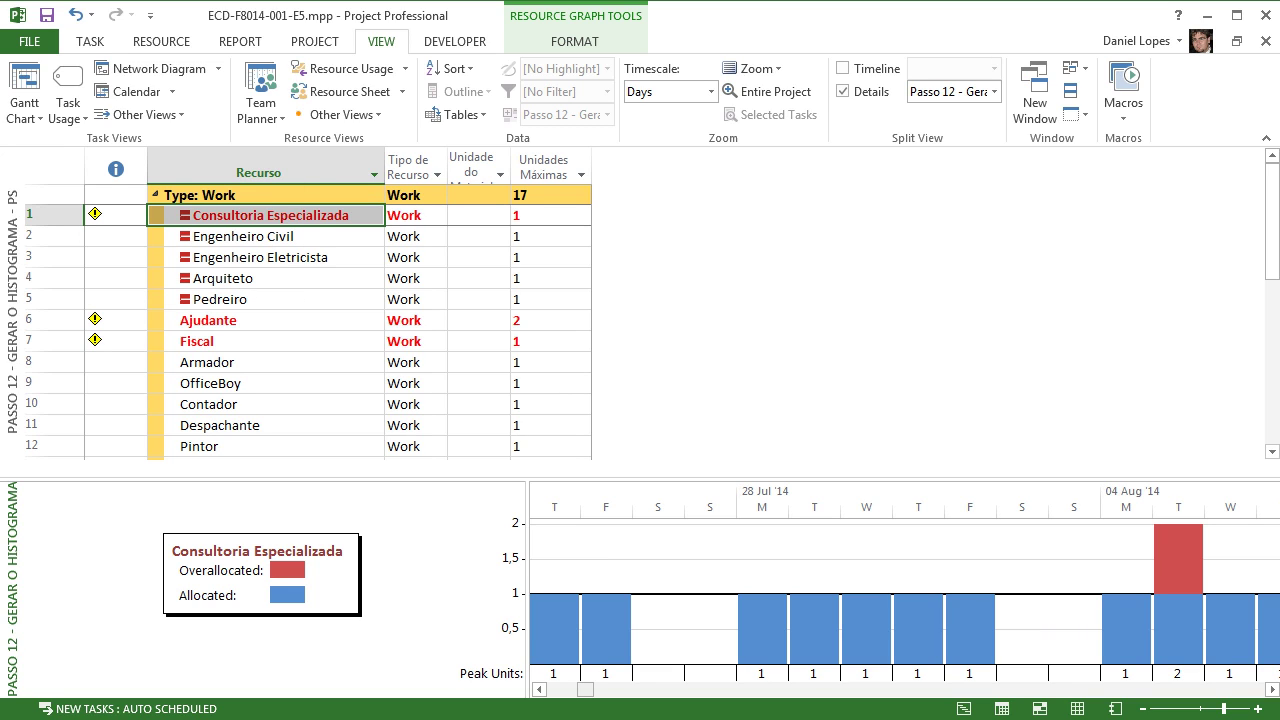
left_click_drag(585, 690, 555, 690)
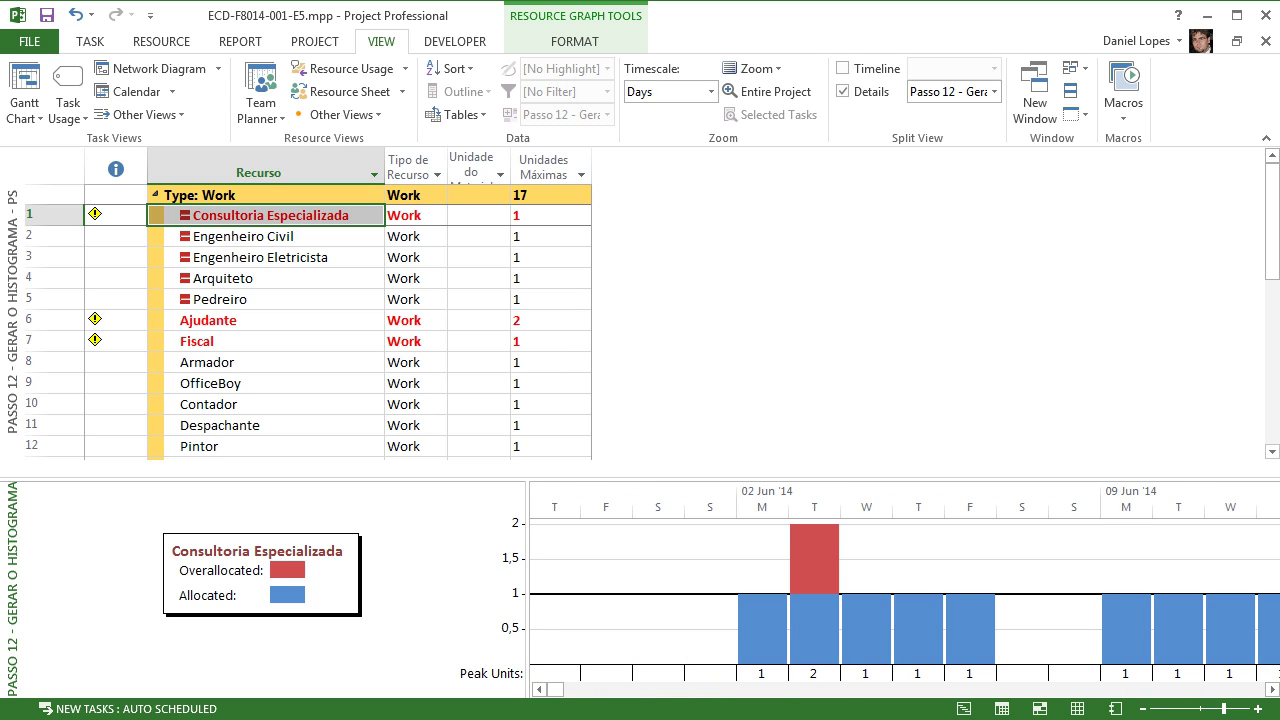
Step: Use Next Overallocation twice to find further overallocated days of Consultoria Especializada in the histogram
left_click(161, 41)
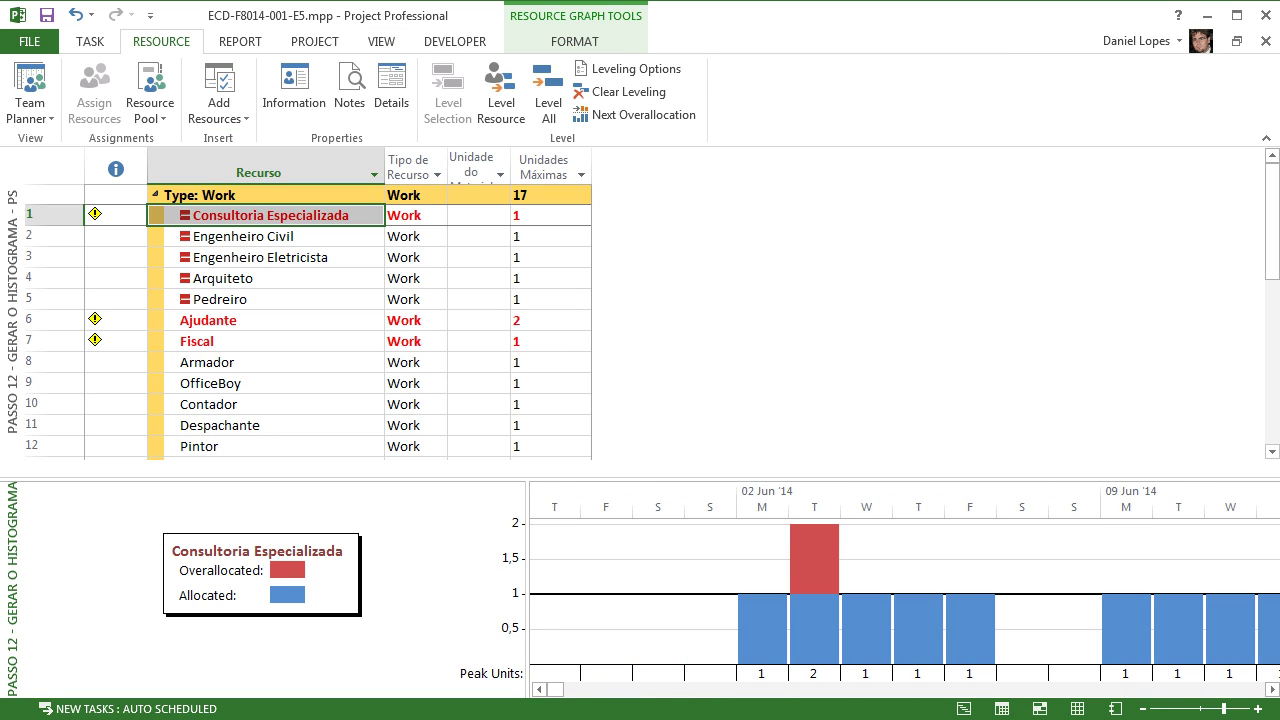
left_click(636, 114)
left_click(636, 114)
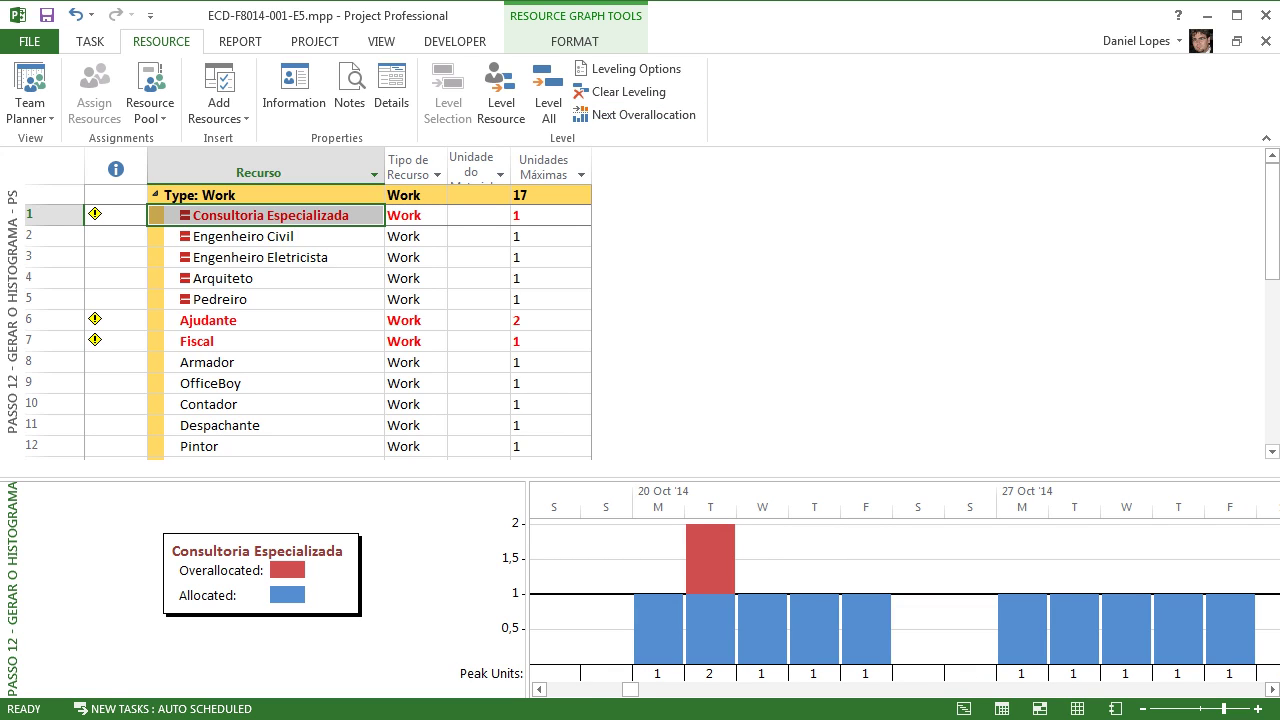
Step: Go to the next overallocated resource, and return the histogram to June 2014 to examine Consultoria Especializada
left_click(636, 114)
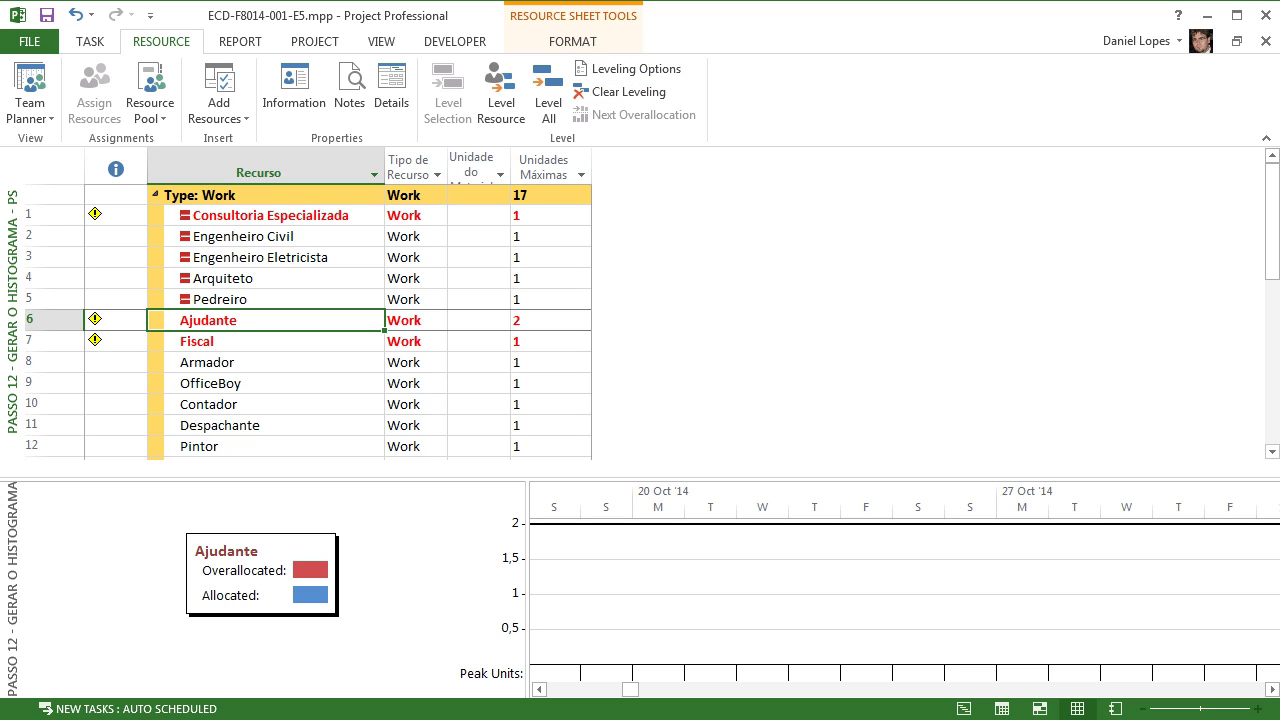
left_click_drag(630, 690, 555, 689)
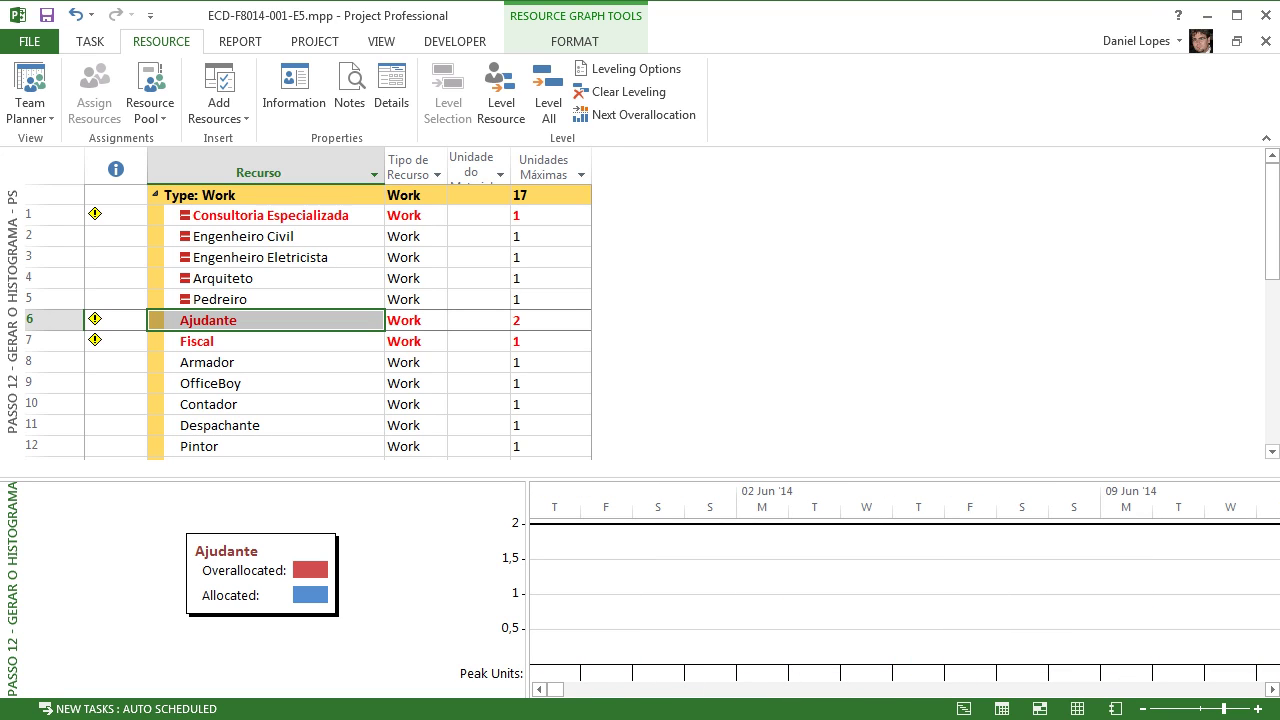
left_click(270, 216)
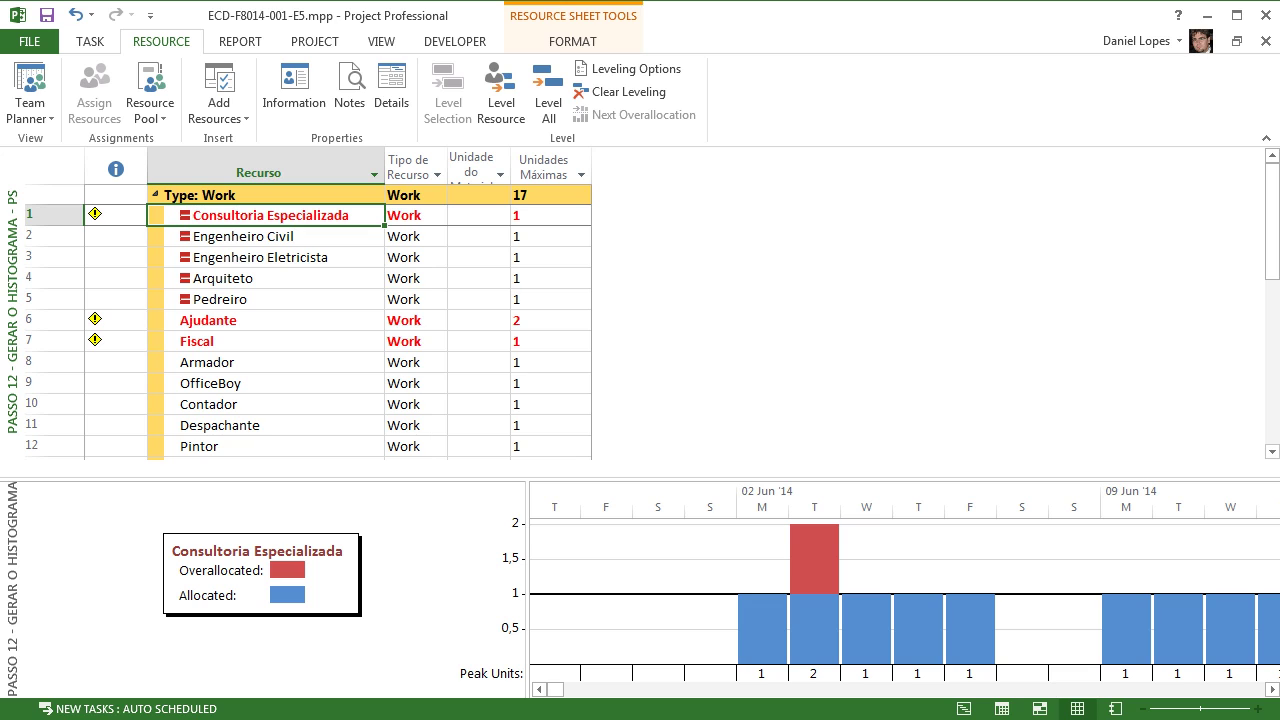
mouse_move(555, 689)
left_mouse_down()
mouse_move(598, 689)
mouse_move(555, 689)
left_mouse_up()
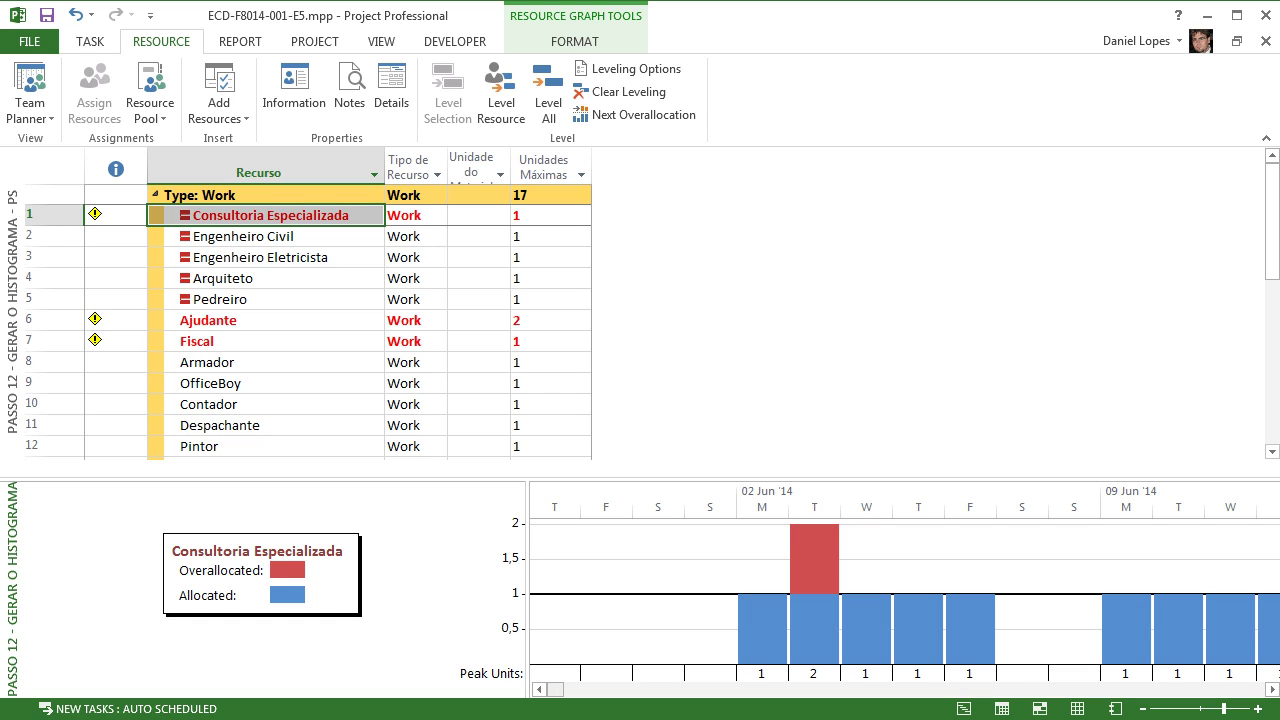
mouse_move(555, 689)
left_mouse_down()
mouse_move(979, 689)
mouse_move(548, 689)
left_mouse_up()
Step: Locate the overallocated days of Ajudante with Next Overallocation, and view its histogram up to June 2017
left_click(209, 321)
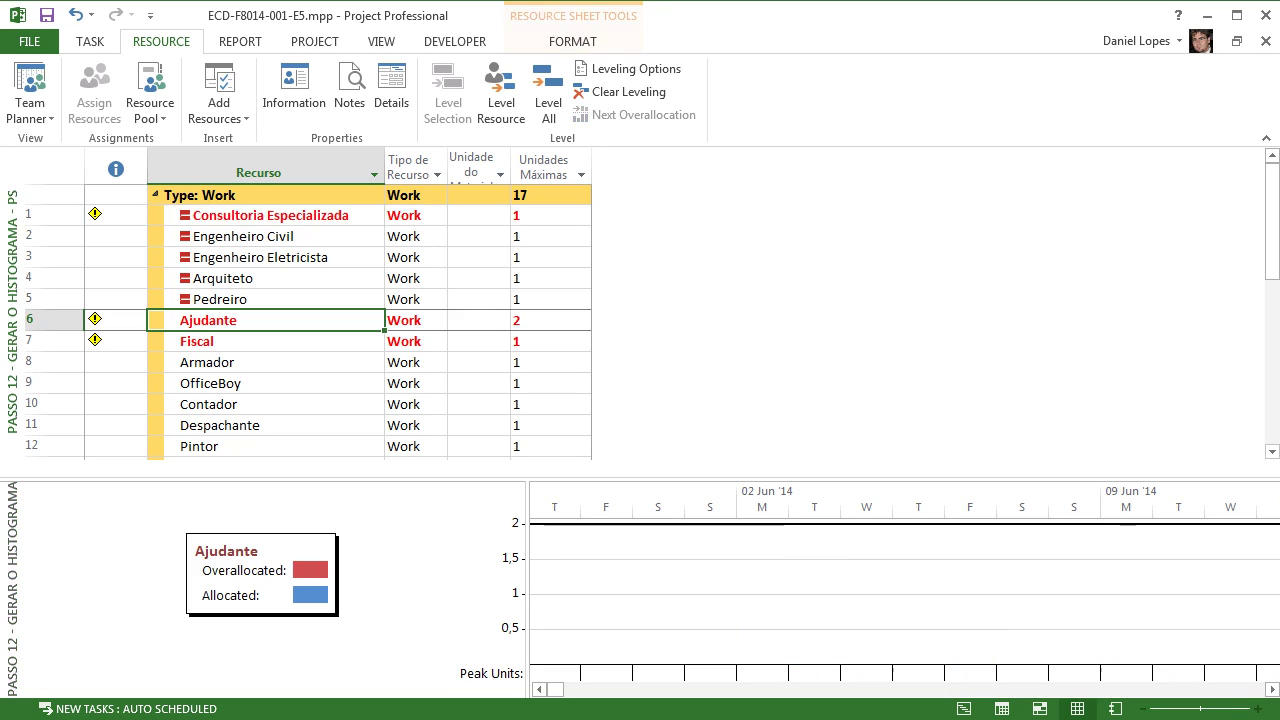
left_click_drag(555, 690, 587, 690)
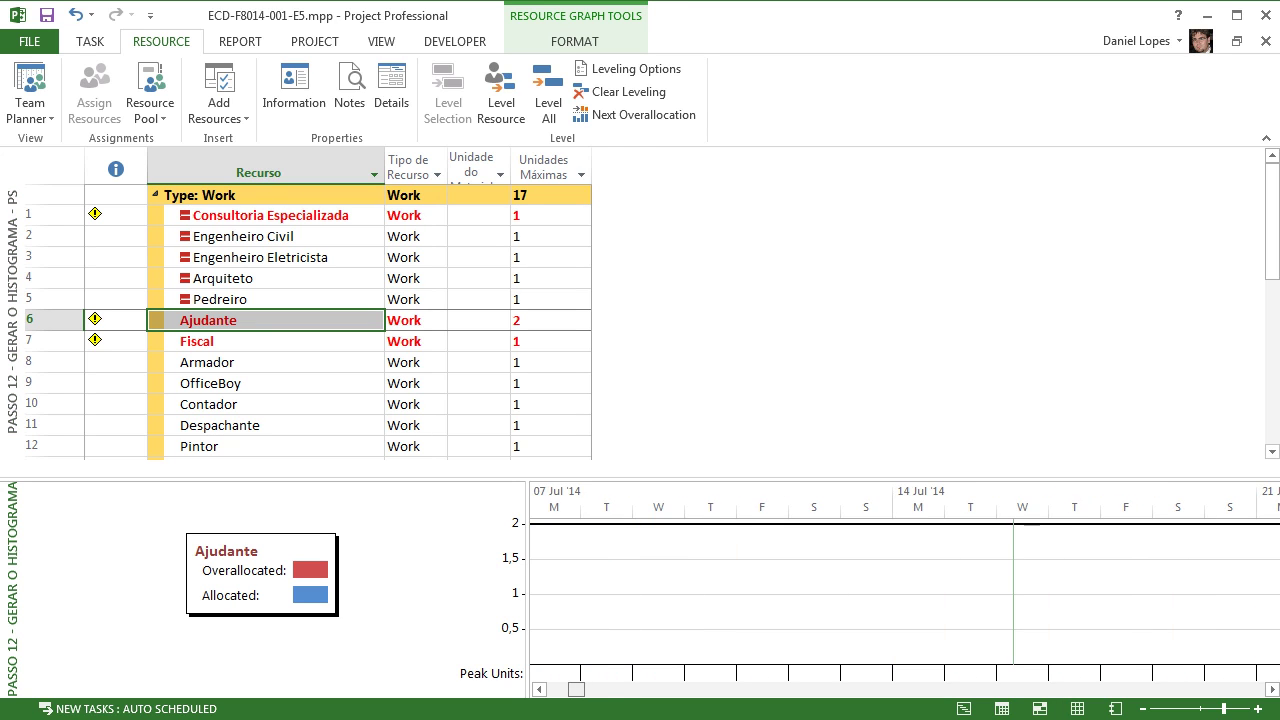
left_click_drag(587, 690, 922, 689)
left_click(636, 114)
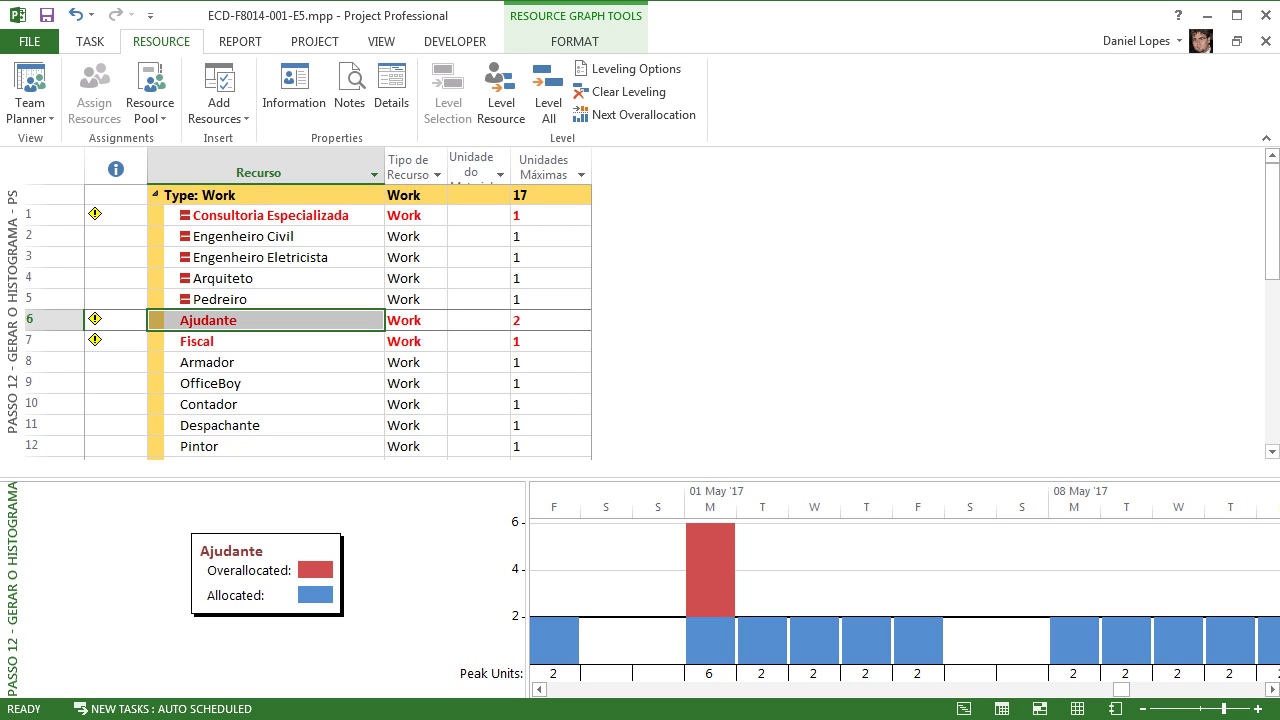
mouse_move(1121, 690)
left_mouse_down()
mouse_move(1258, 689)
mouse_move(1145, 689)
left_mouse_up()
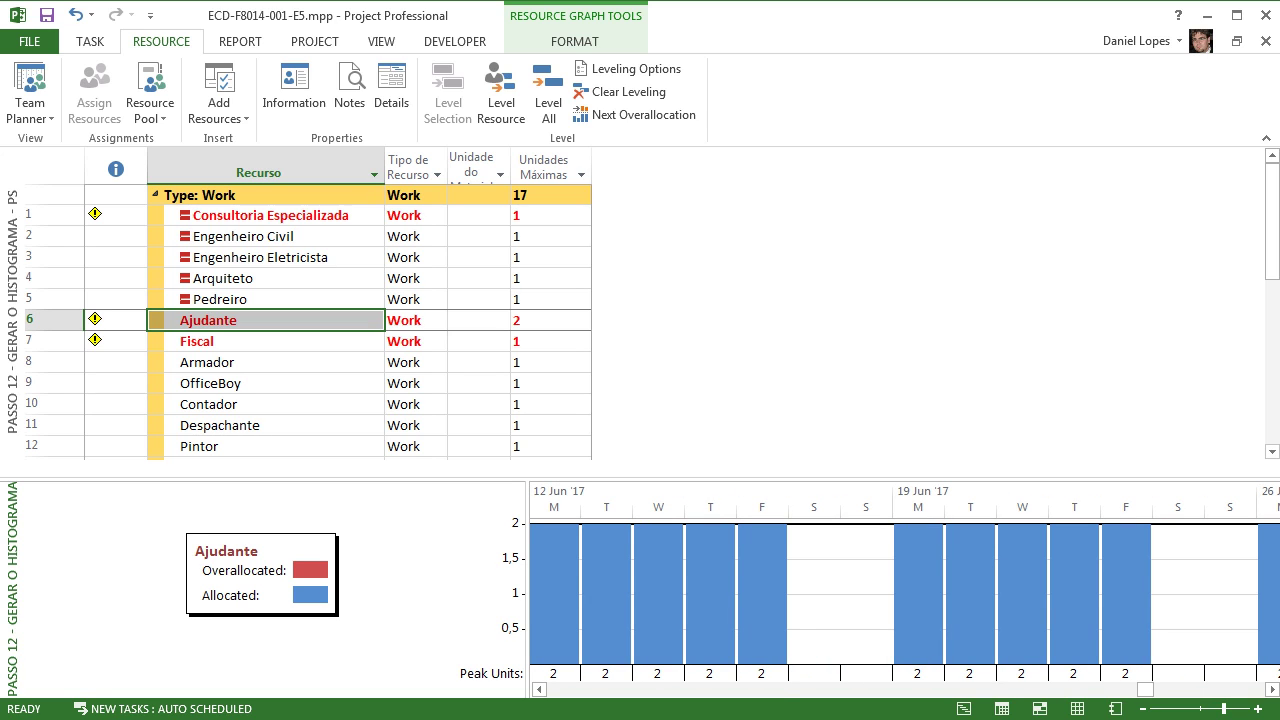
Step: Compare the histograms of Fiscal and Ajudante for June 2017
left_click(240, 341)
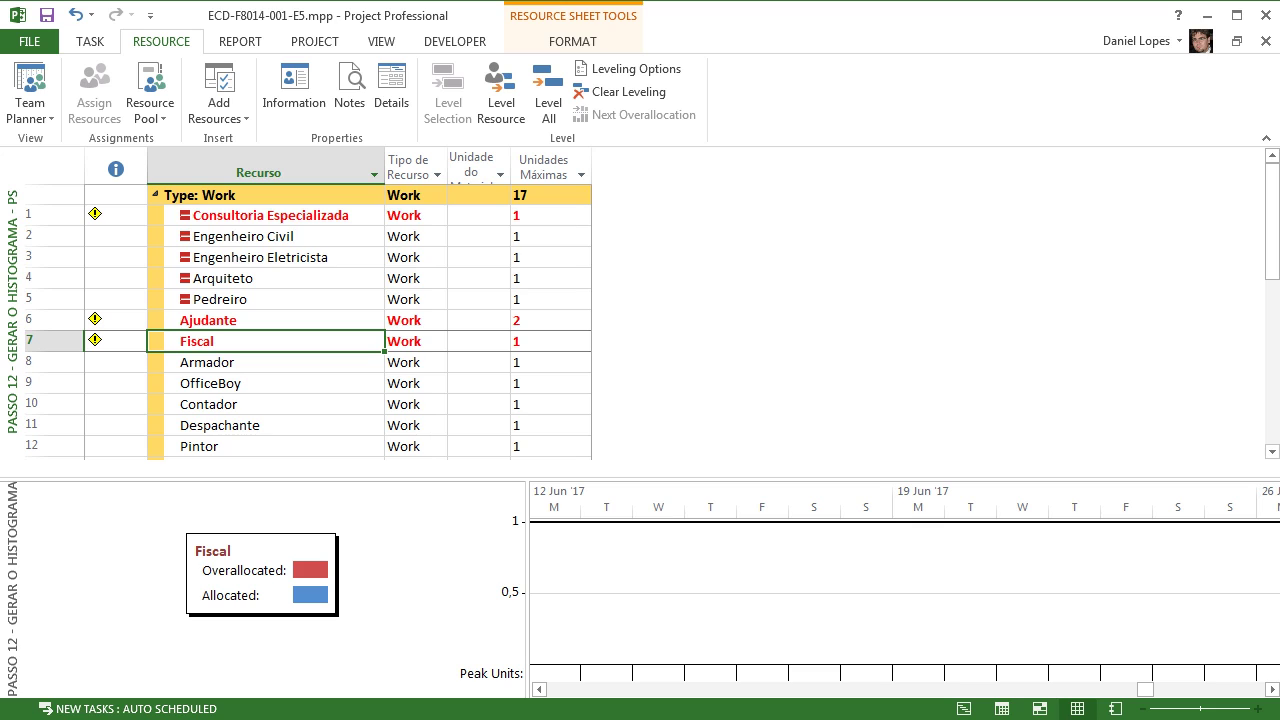
mouse_move(186, 299)
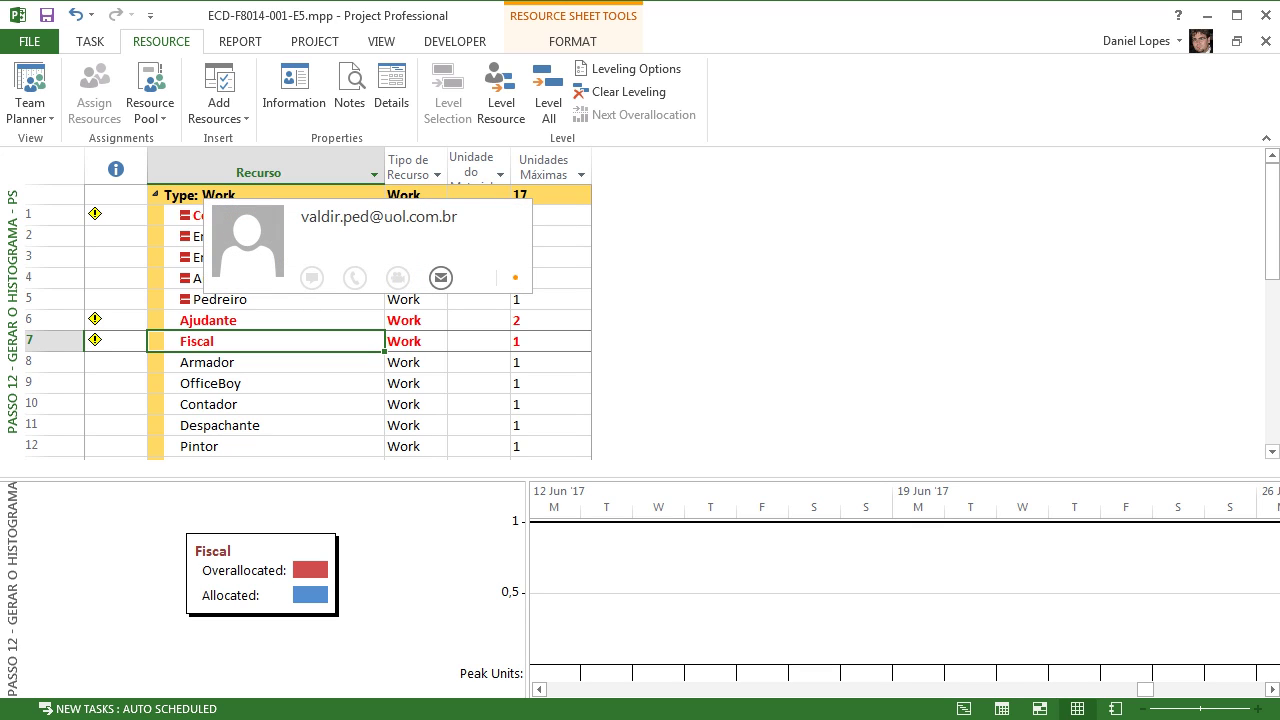
left_click(220, 320)
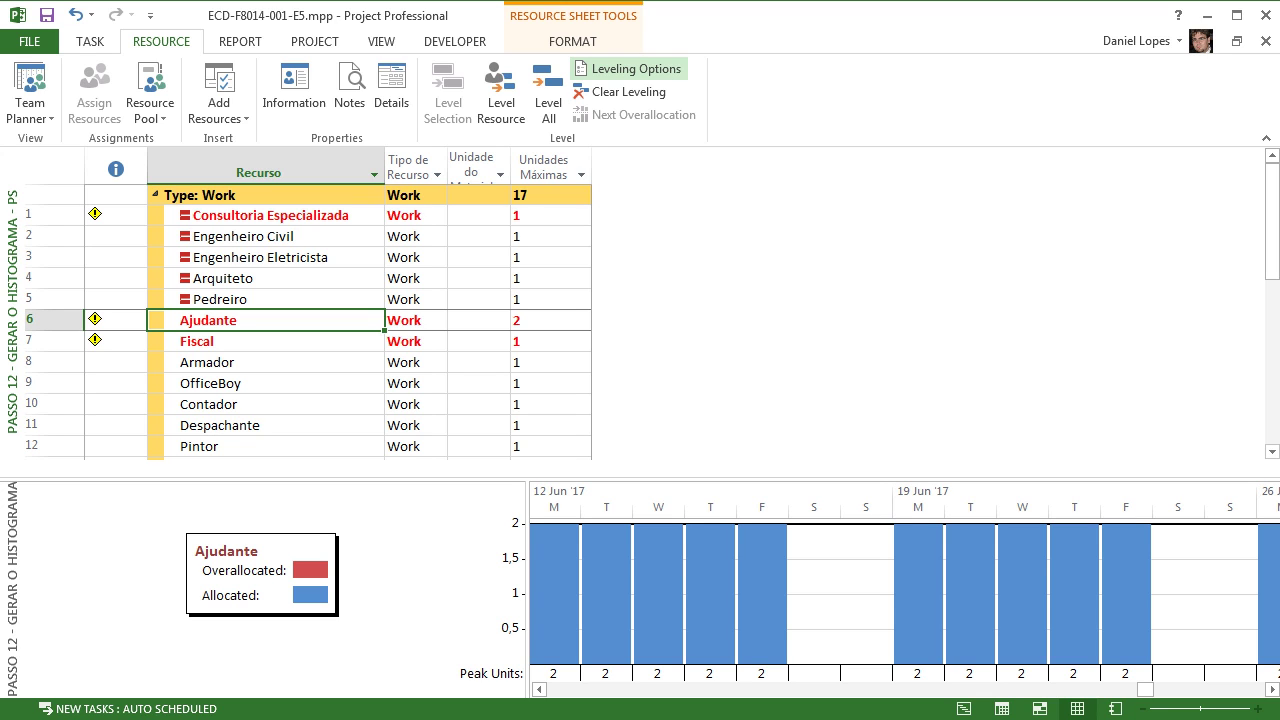
Step: Review the resource leveling options, including the overallocation basis choices, and the Level Resources dialog for Ajudante, without leveling anything
left_click(630, 68)
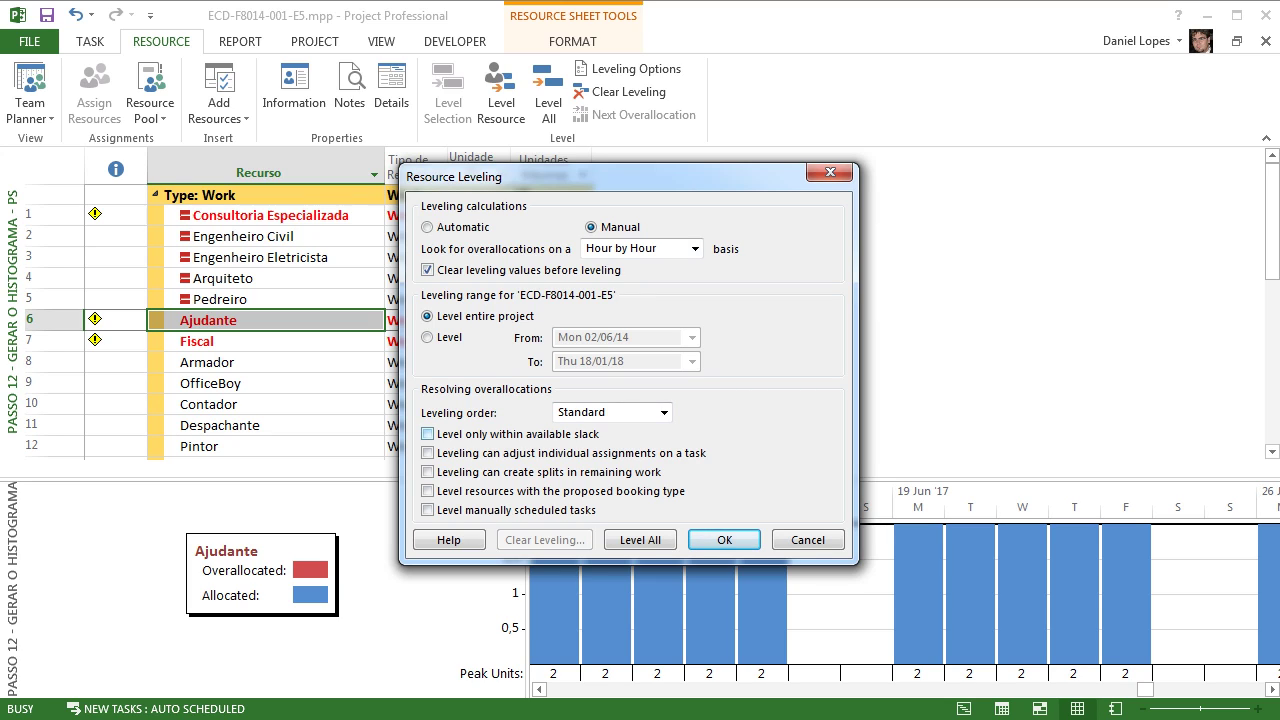
left_click(428, 471)
left_click(428, 433)
left_click(428, 433)
left_click(428, 471)
left_click(694, 248)
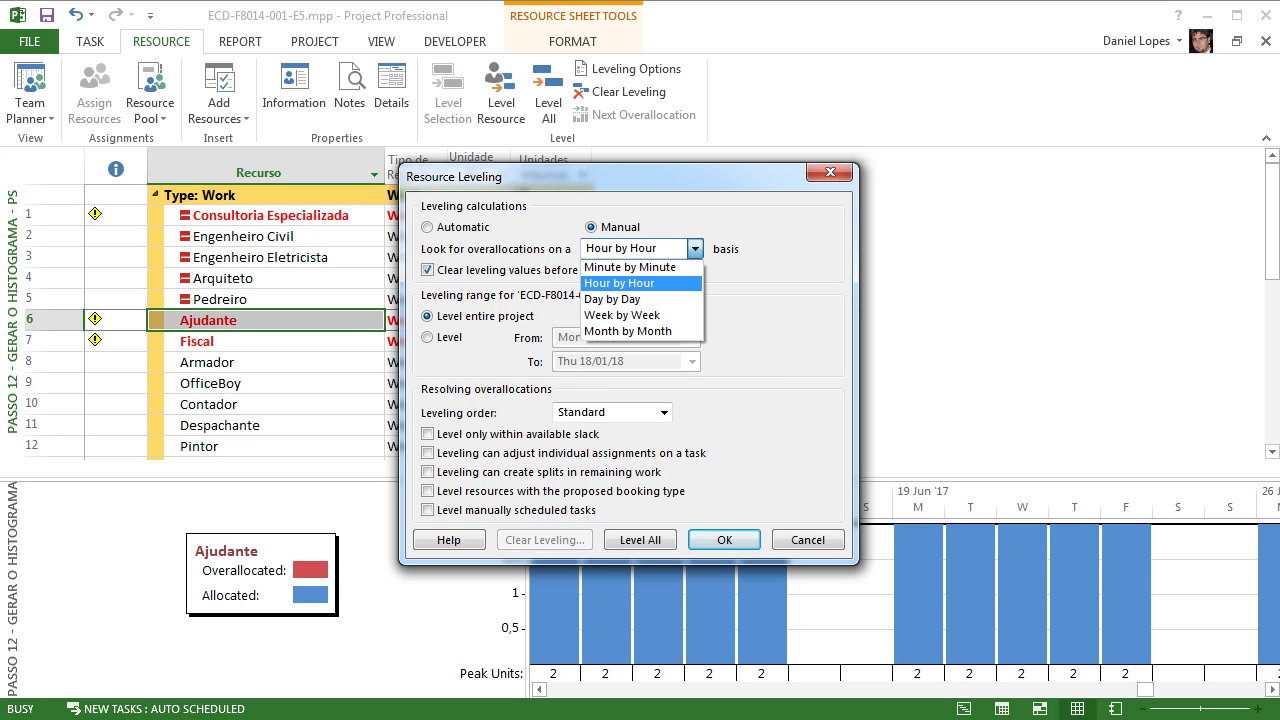
left_click(630, 283)
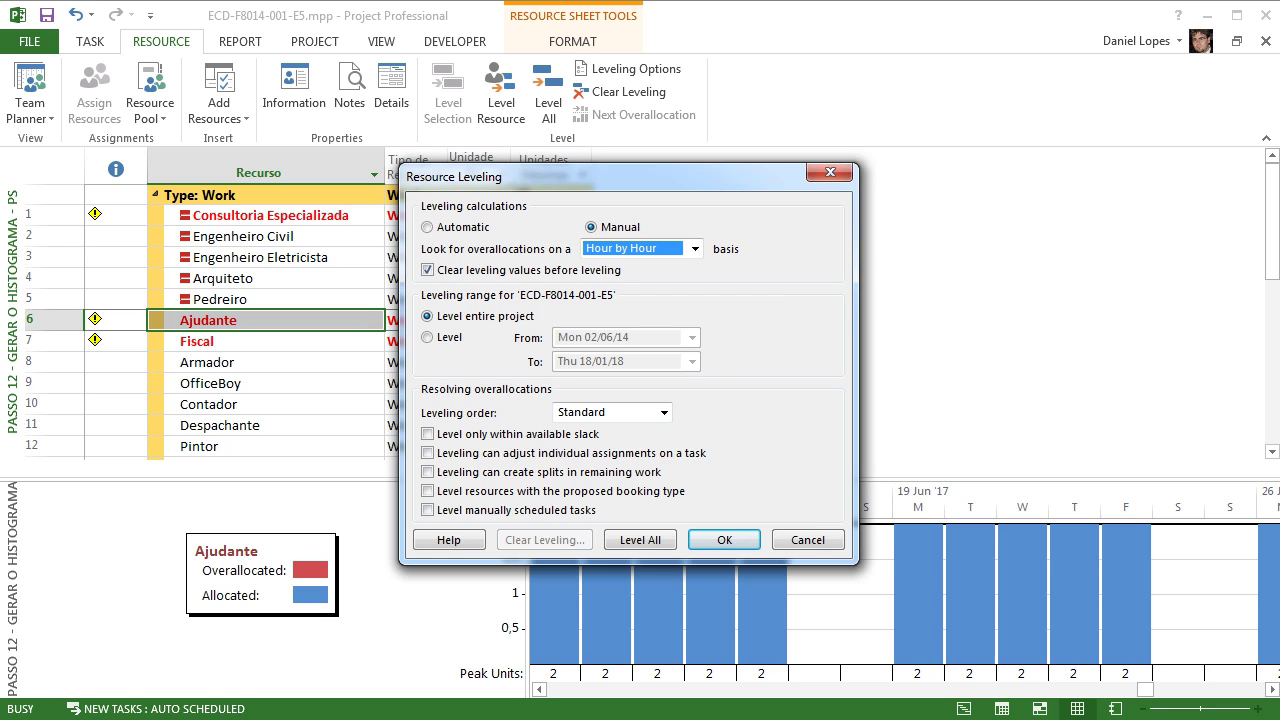
left_click(830, 172)
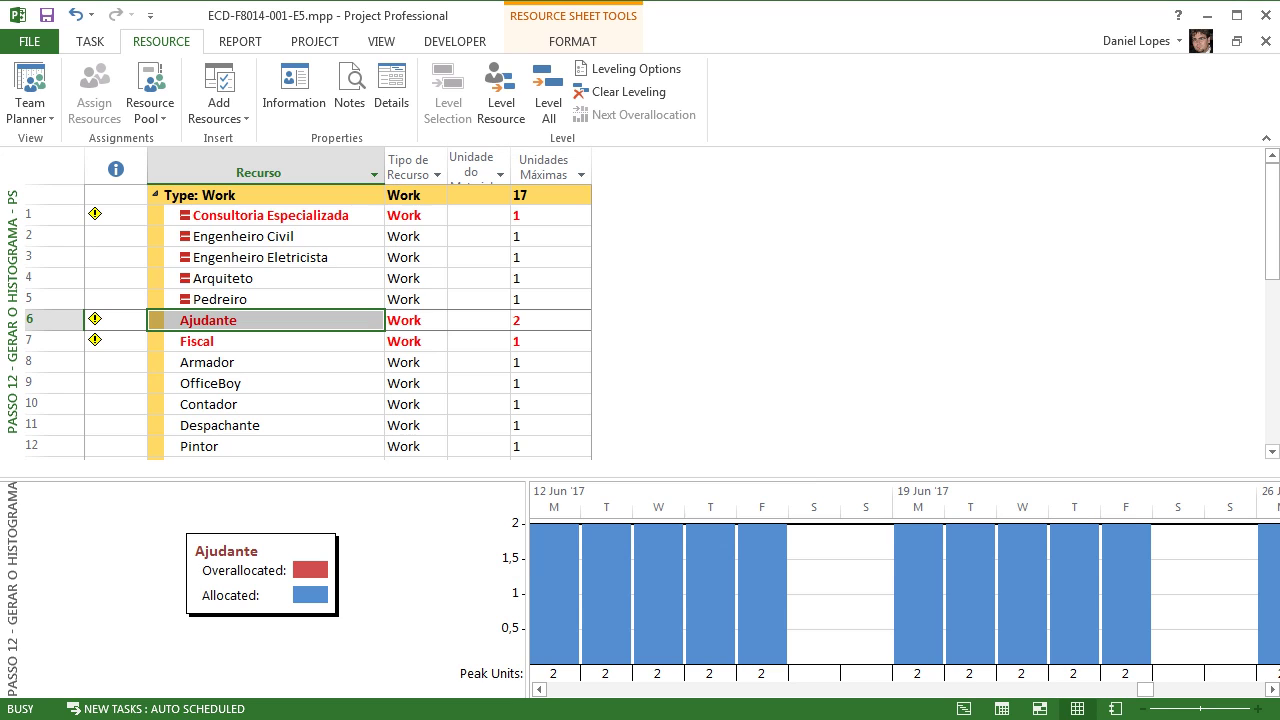
left_click(501, 95)
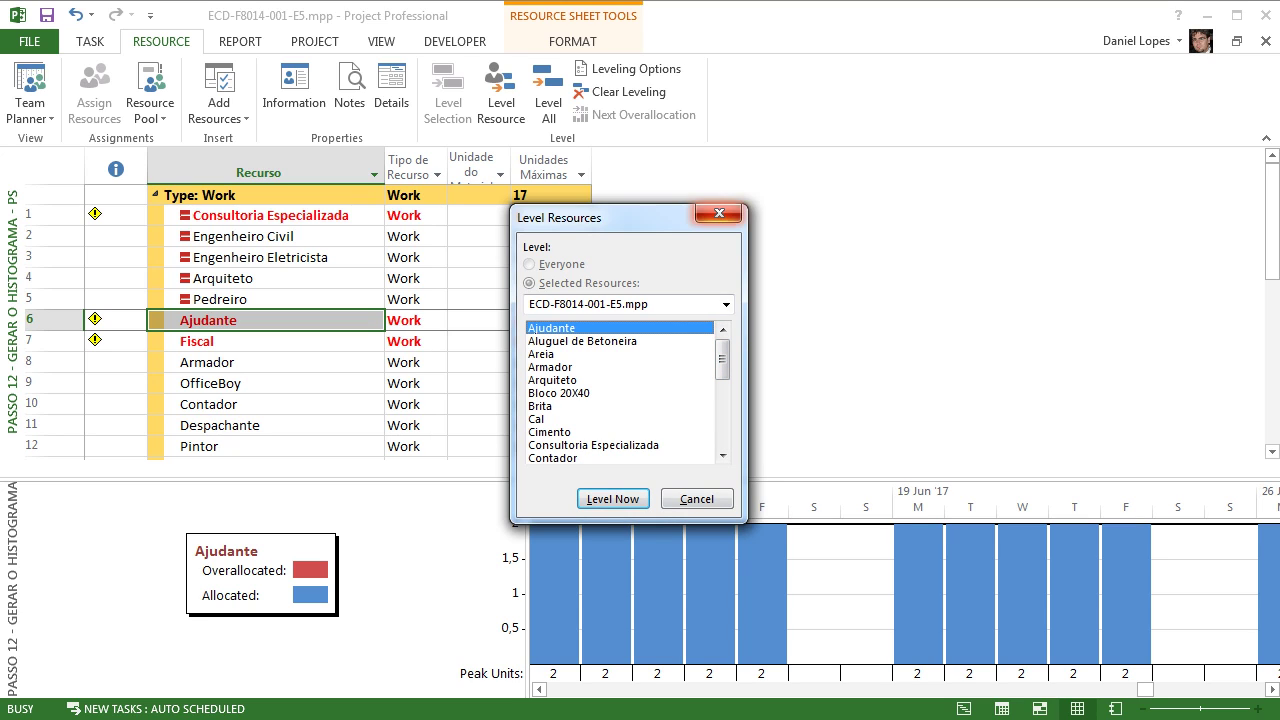
left_click(718, 213)
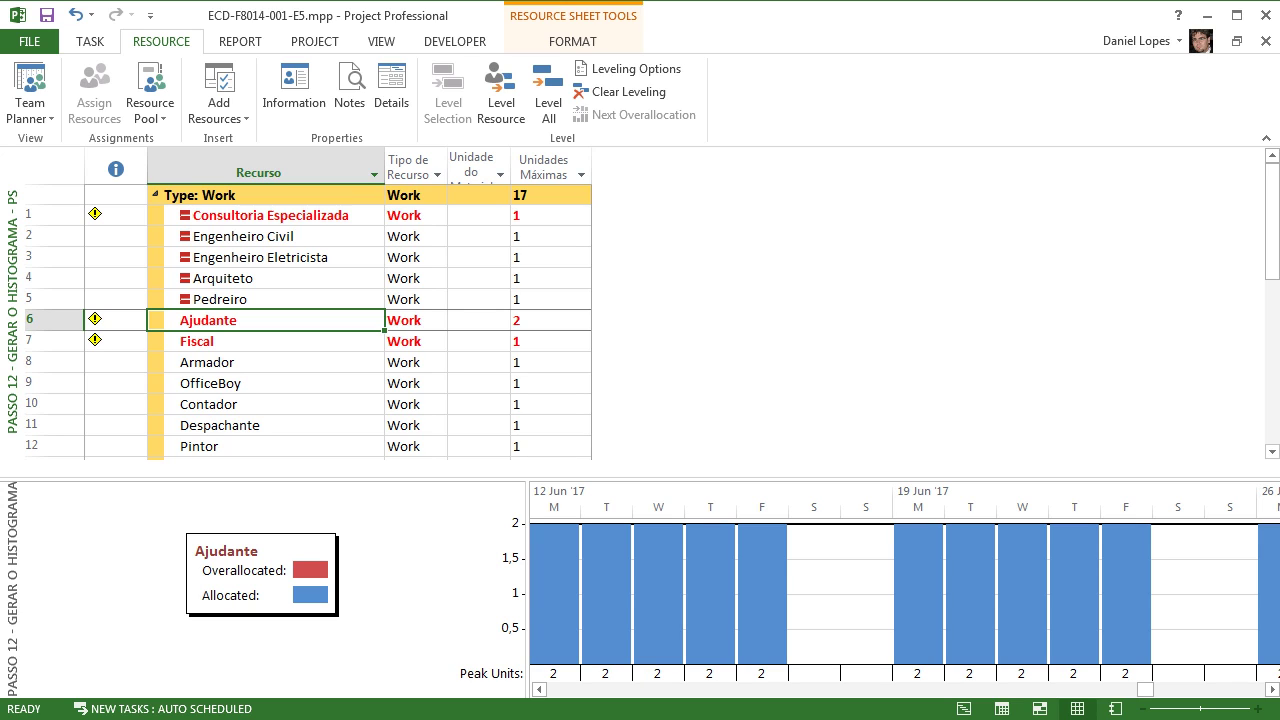
Step: Show the Passo 13 - Agenda dos Recursos calendar for the resource Pedreiro, and close the histogram pane
mouse_move(185, 216)
right_click(10, 338)
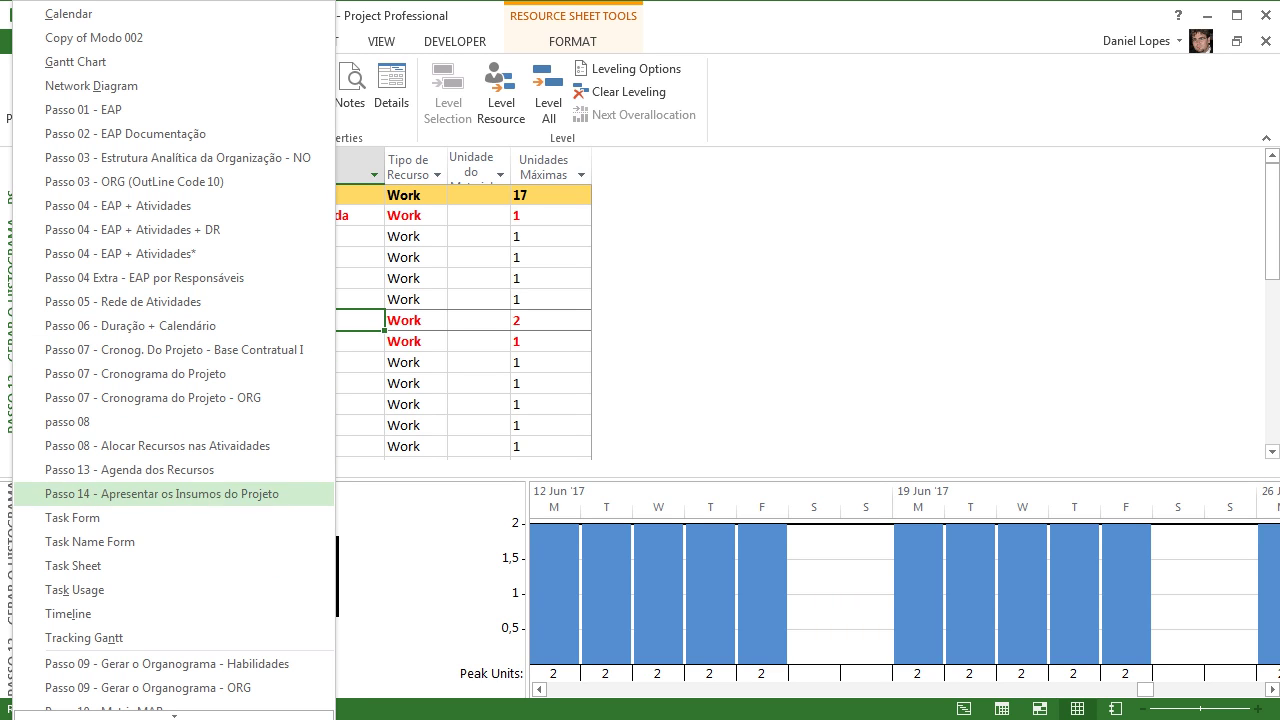
left_click(100, 470)
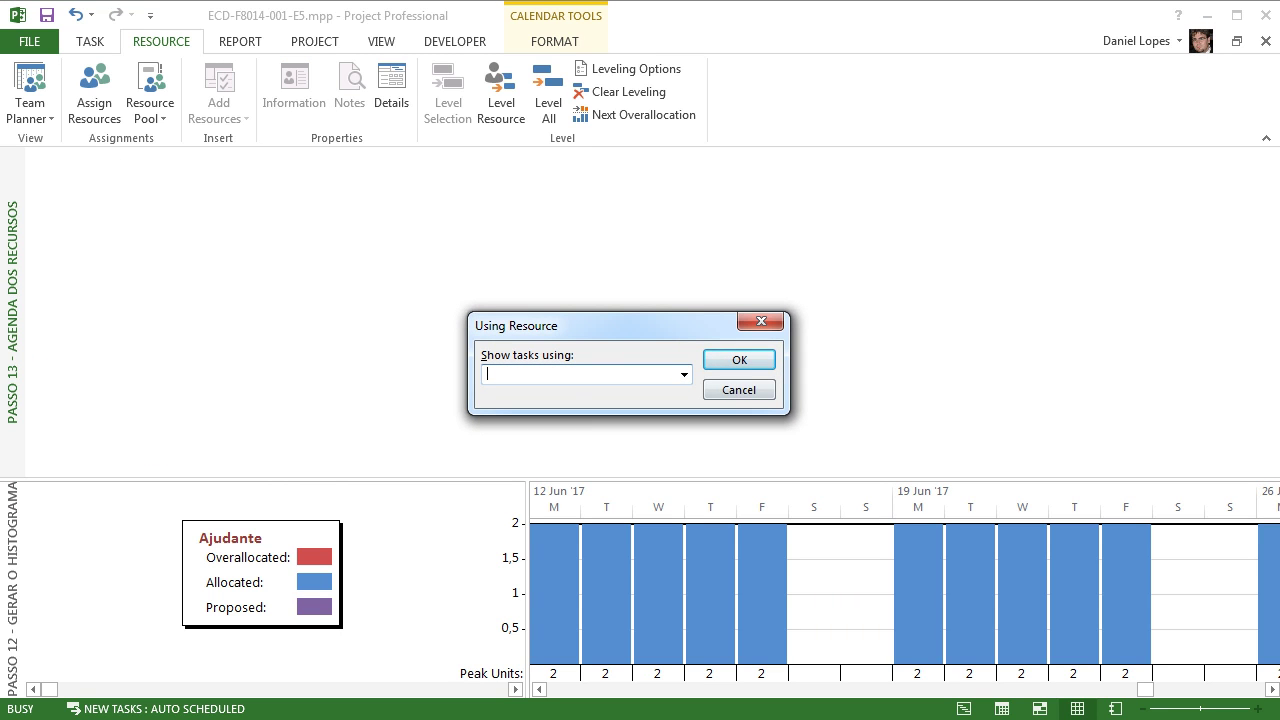
left_click(684, 374)
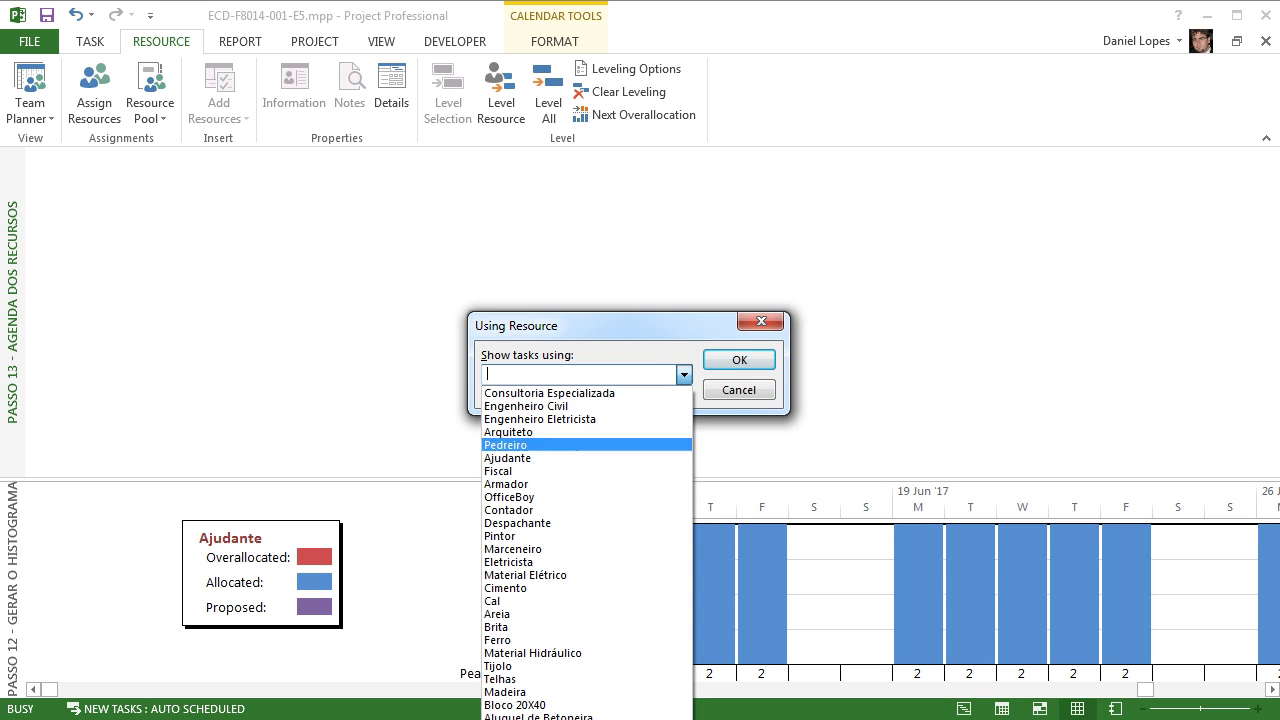
left_click(540, 445)
left_click(739, 359)
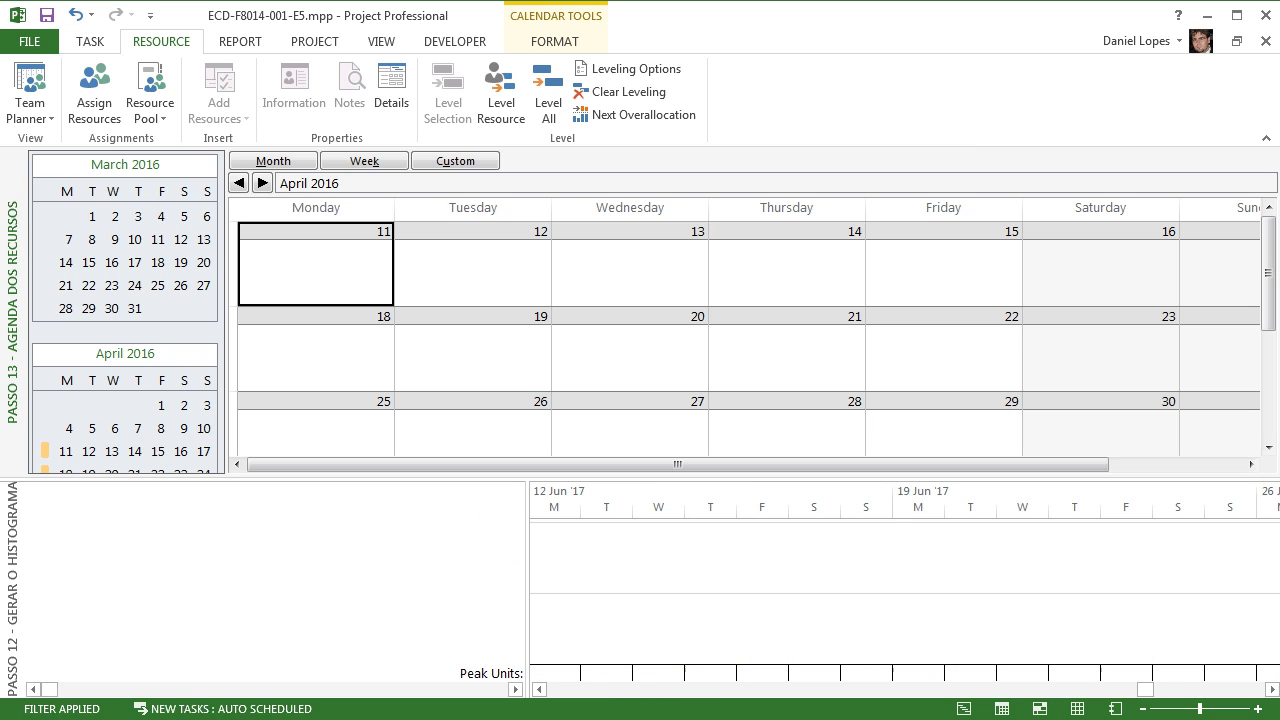
left_click_drag(700, 478, 700, 702)
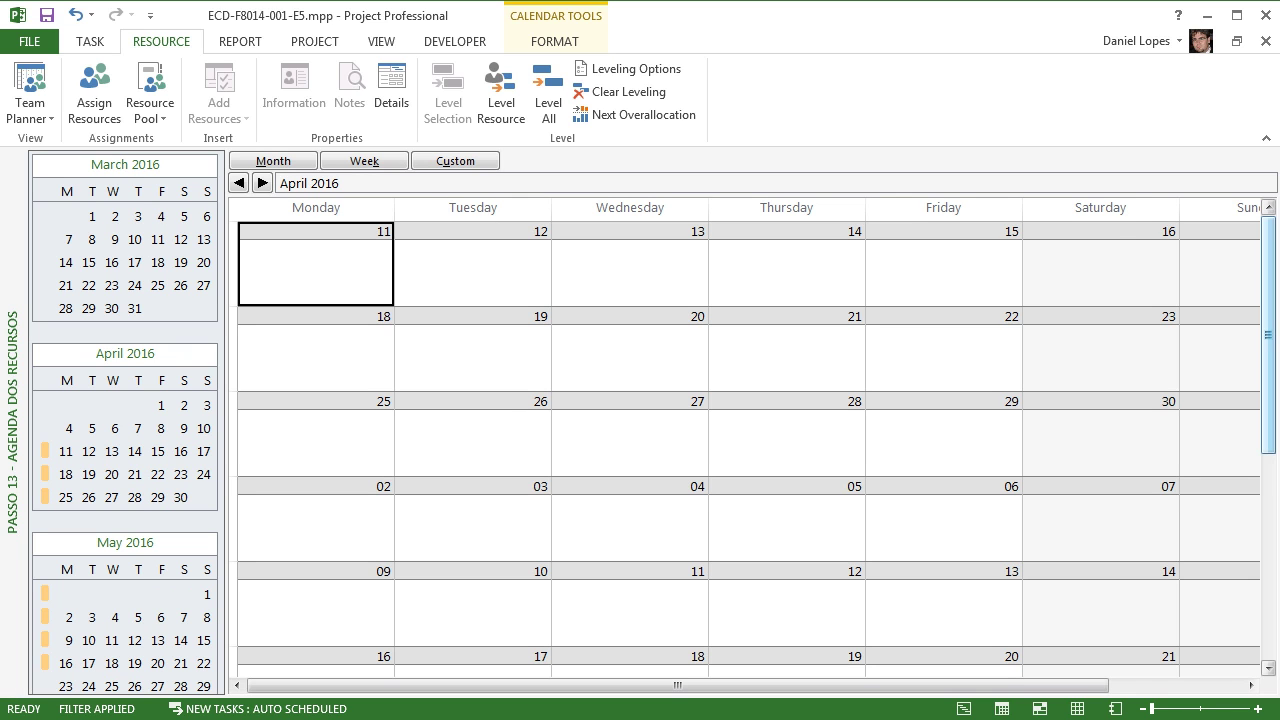
left_click_drag(1268, 335, 1268, 224)
left_click(1268, 207)
left_click(1268, 207)
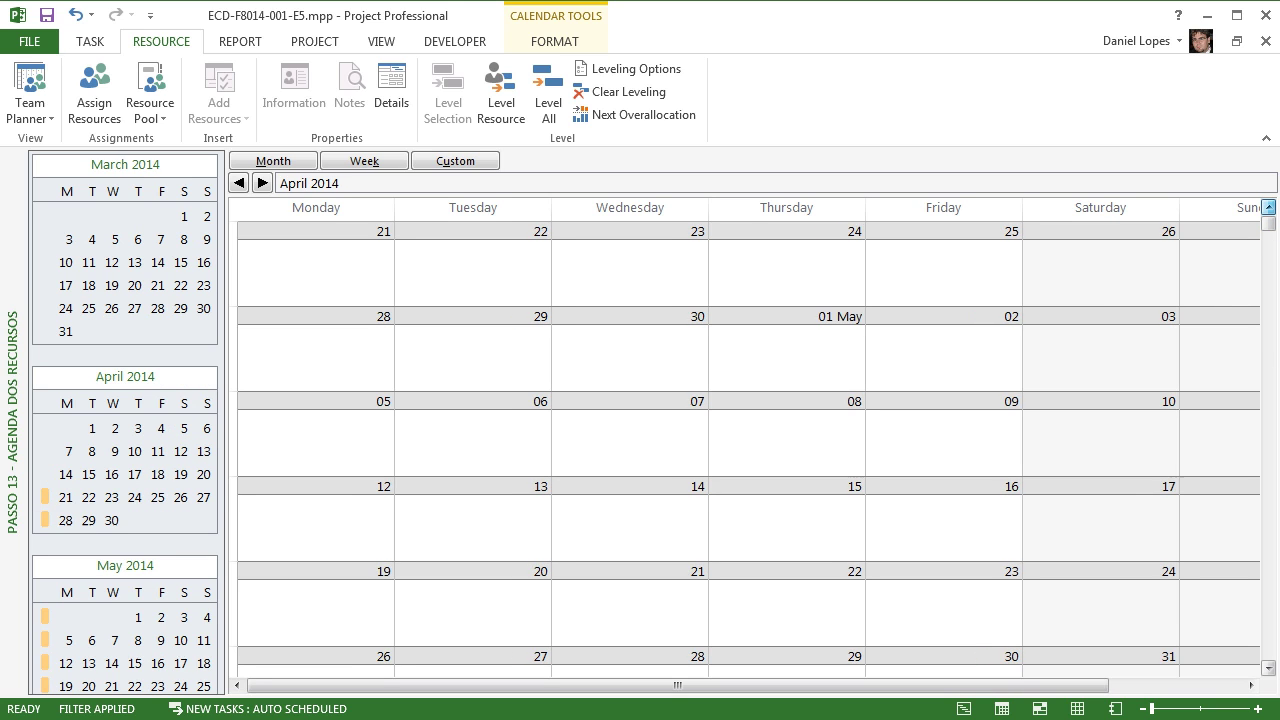
left_click(1268, 207)
left_click(1268, 207)
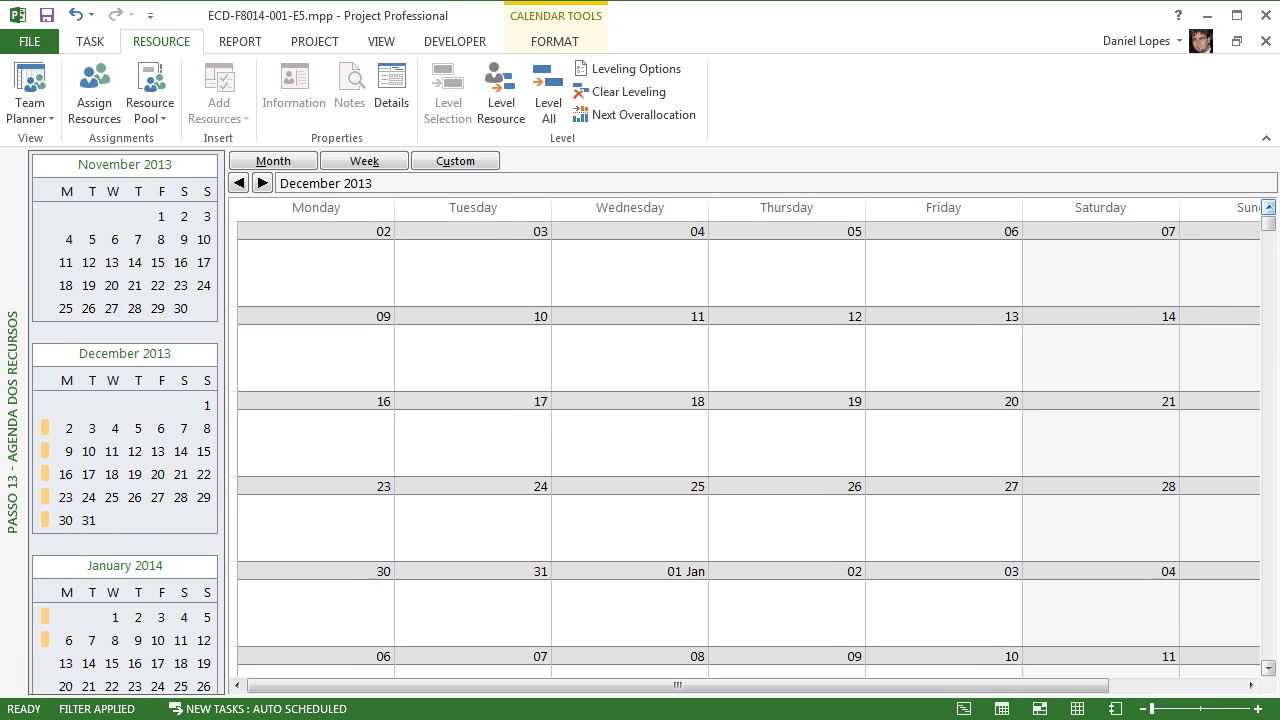
Step: Reapply the Passo 13 - Agenda dos Recursos view to show the tasks using Engenheiro Civil
right_click(17, 360)
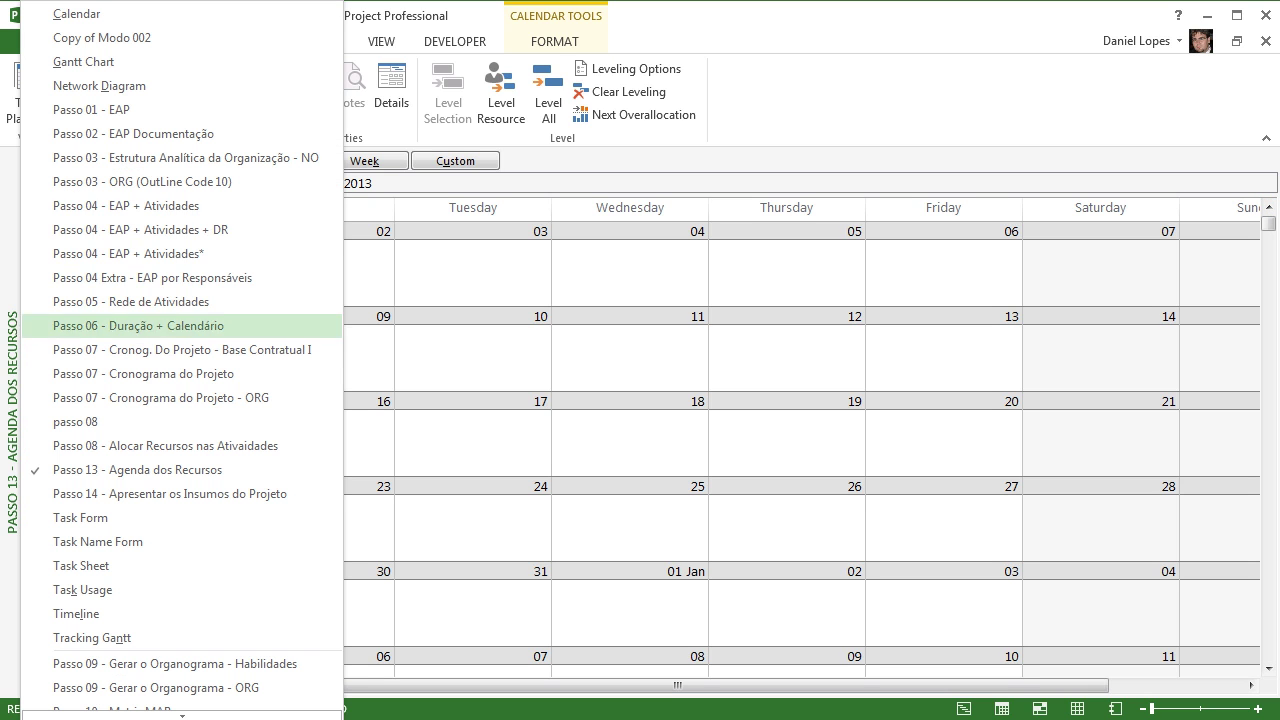
left_click(140, 469)
left_click(684, 375)
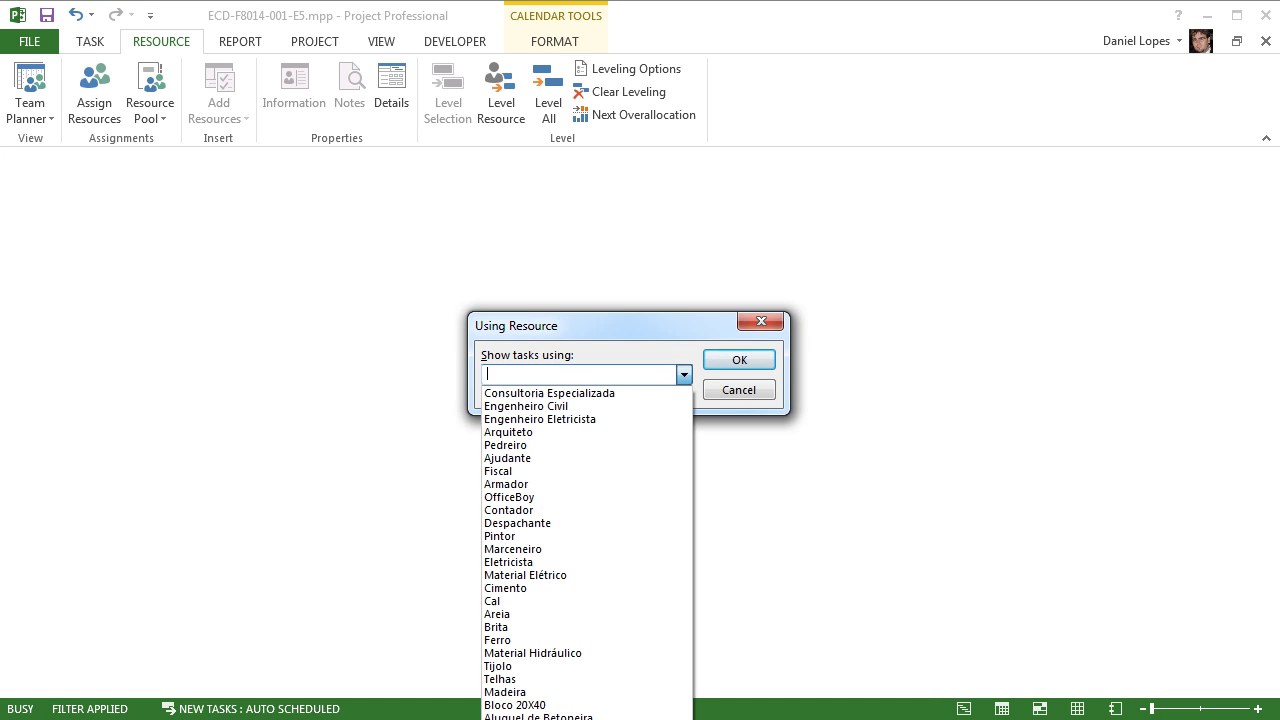
key("Down")
key("Down")
key("Return")
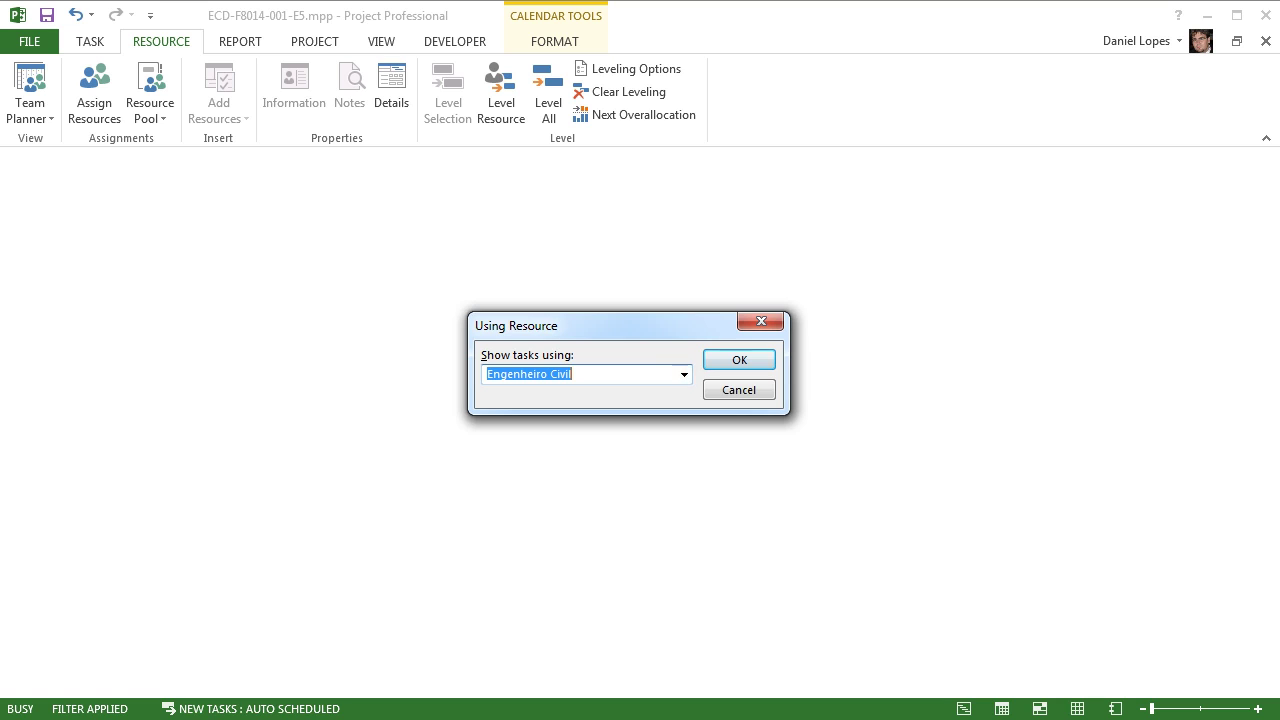
key("Return")
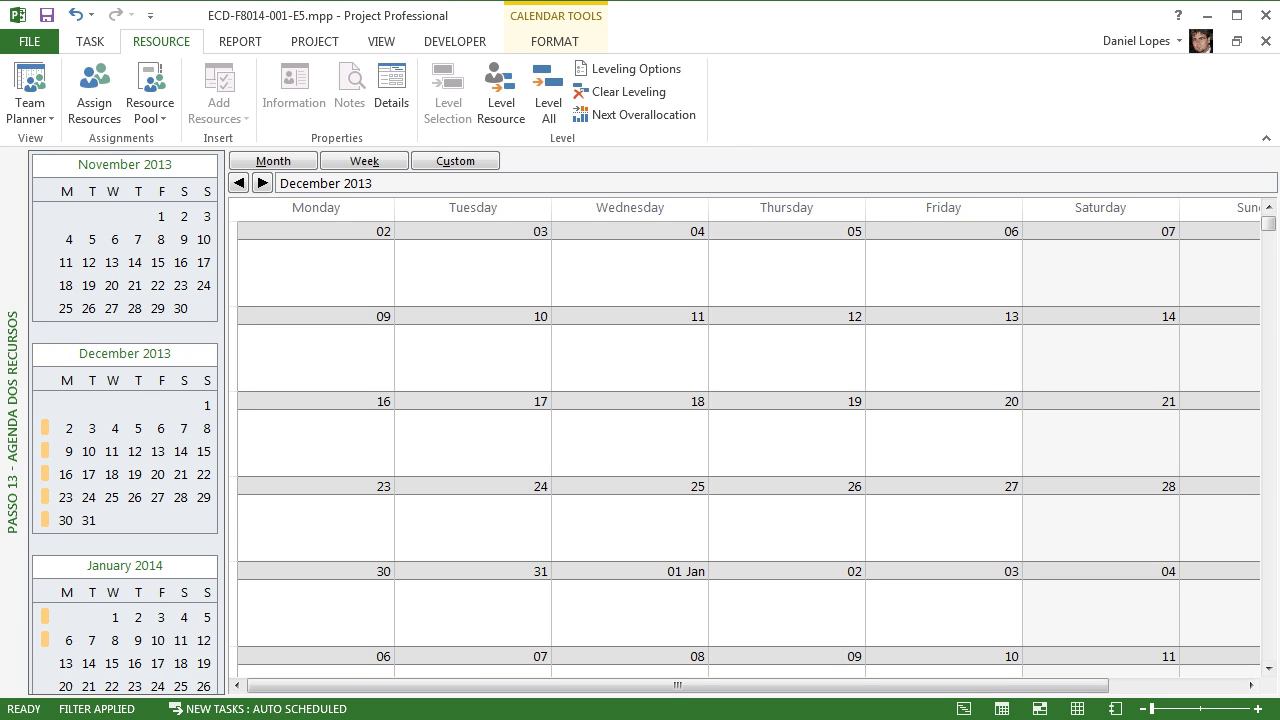
Step: Examine the tasks scheduled for Engenheiro Civil in the June and July 2014 calendar
mouse_move(677, 686)
left_mouse_down()
mouse_move(809, 686)
mouse_move(677, 686)
left_mouse_up()
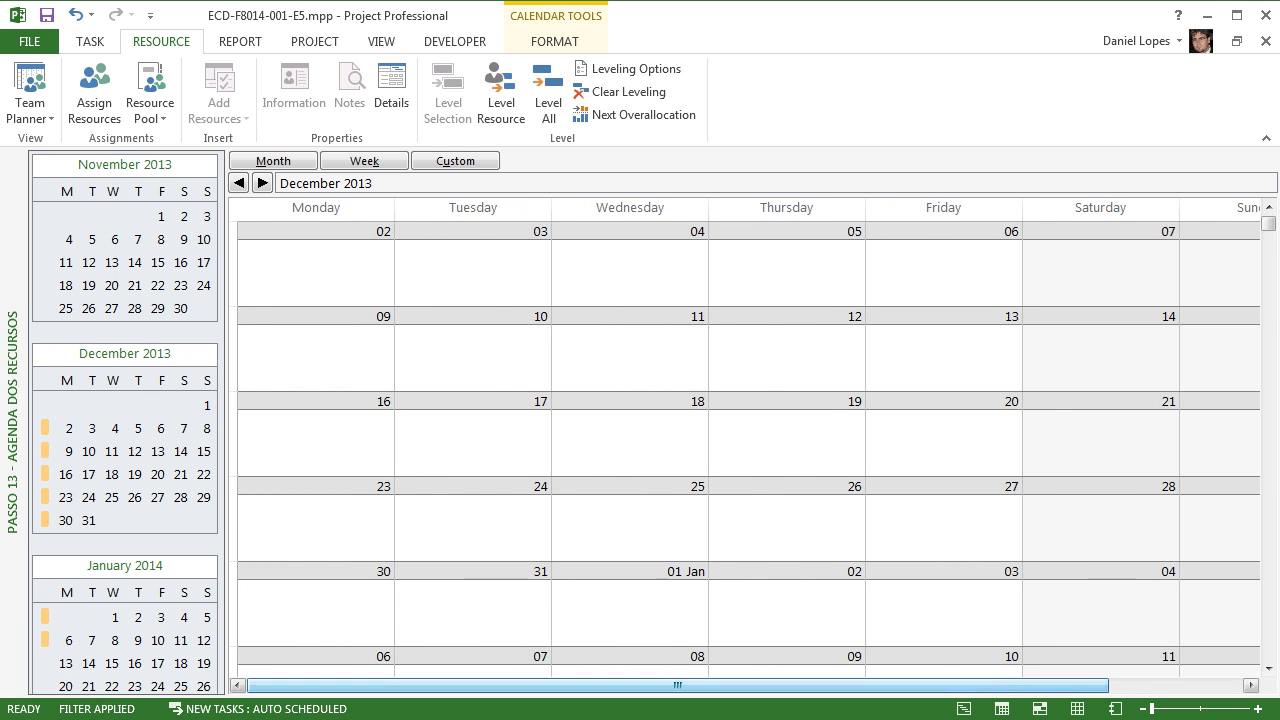
scroll(750, 440, "down", 7)
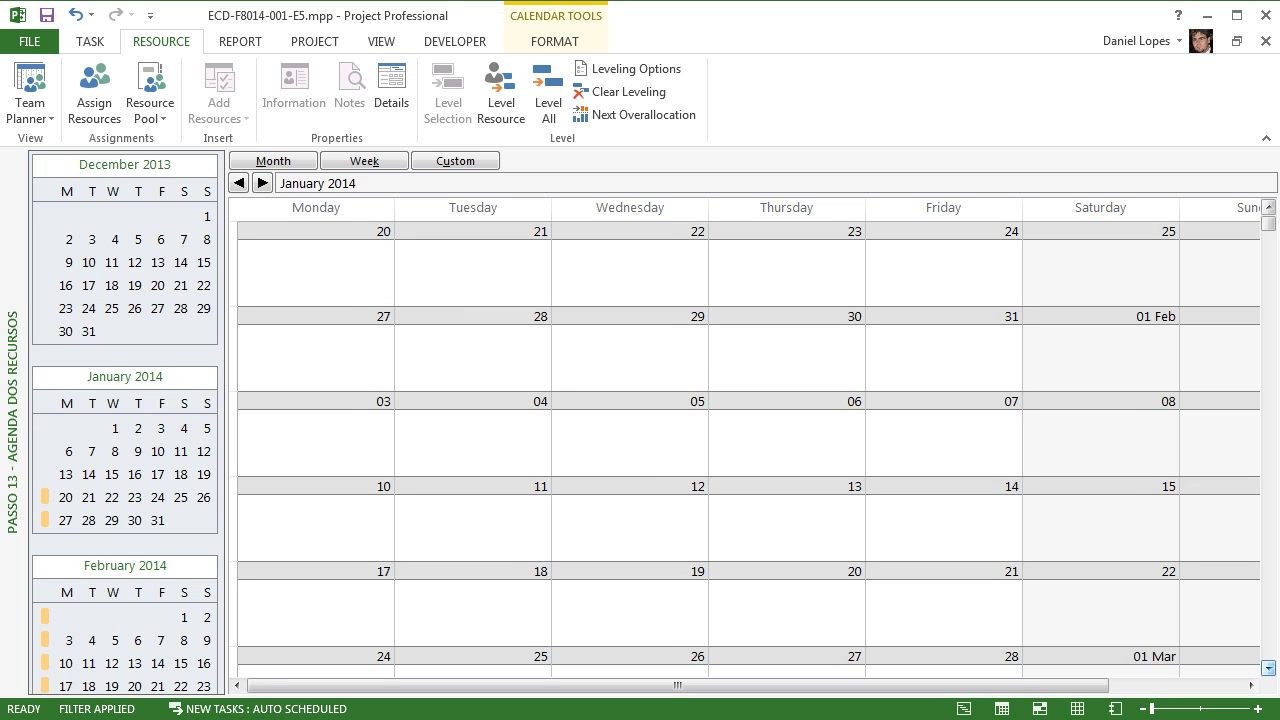
scroll(750, 440, "down", 20)
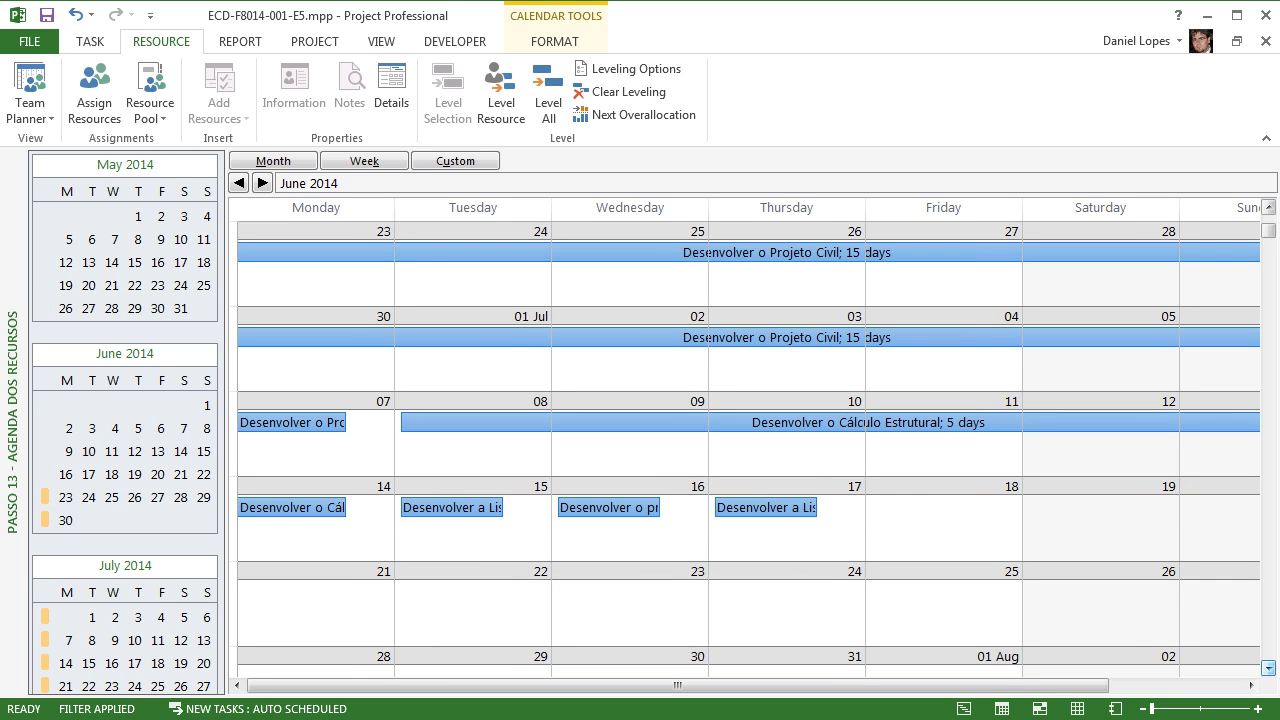
scroll(750, 440, "up", 2)
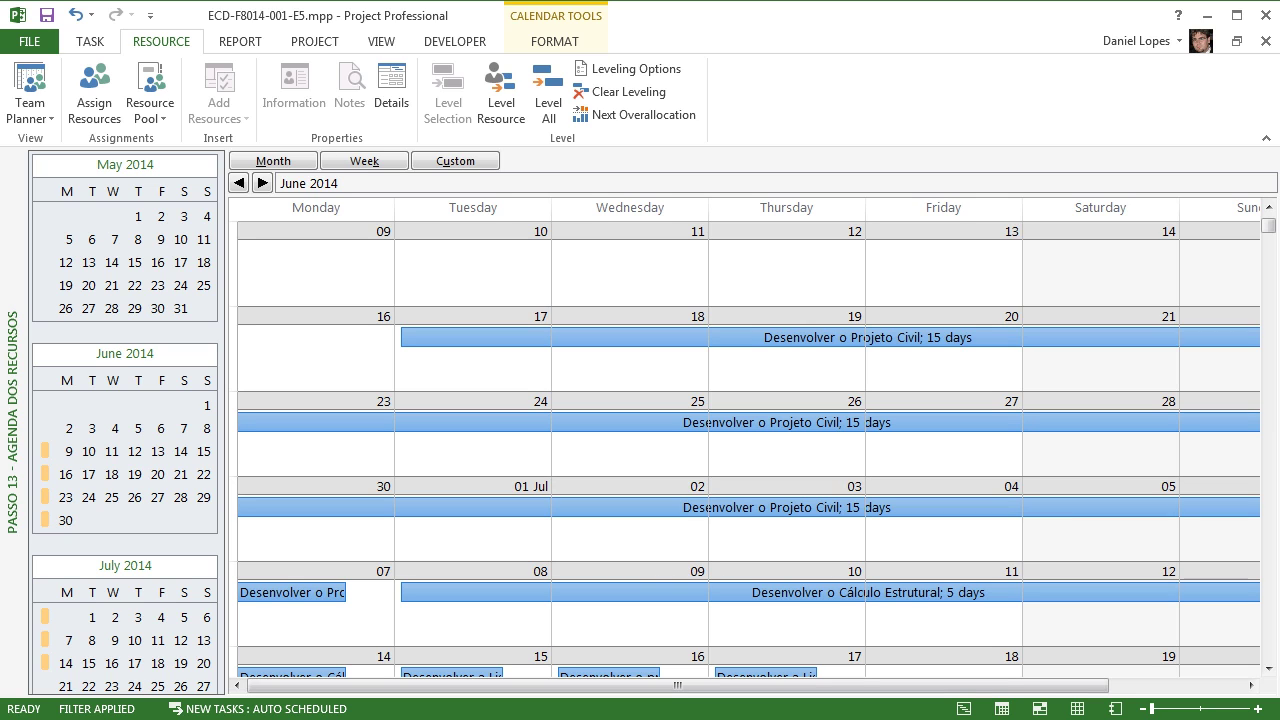
scroll(749, 440, "right", 1)
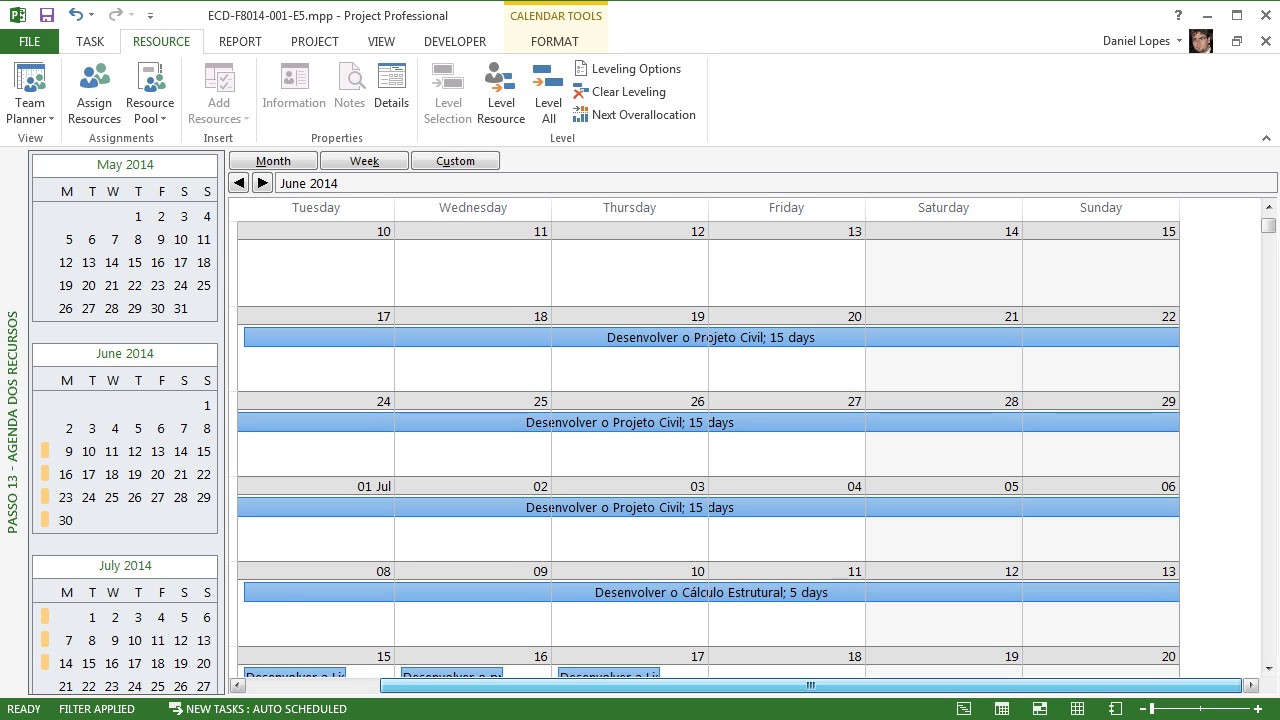
scroll(749, 440, "left", 1)
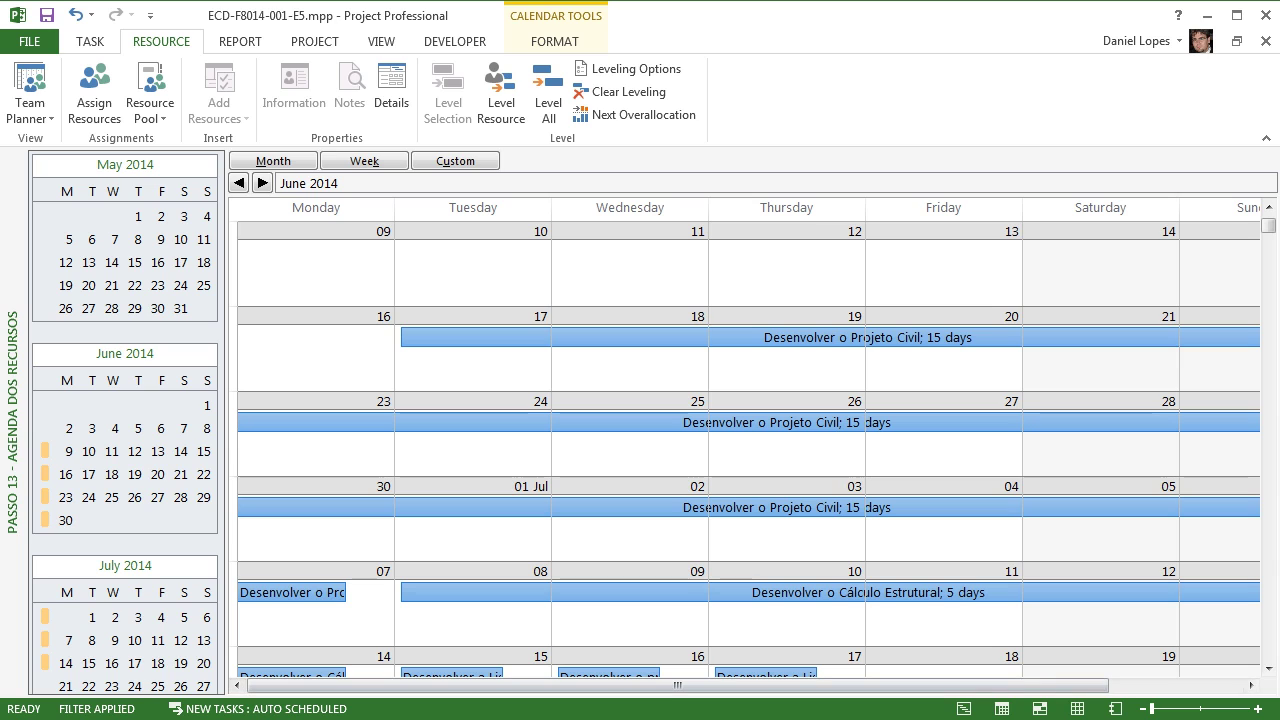
left_click(1268, 667)
left_click(1268, 667)
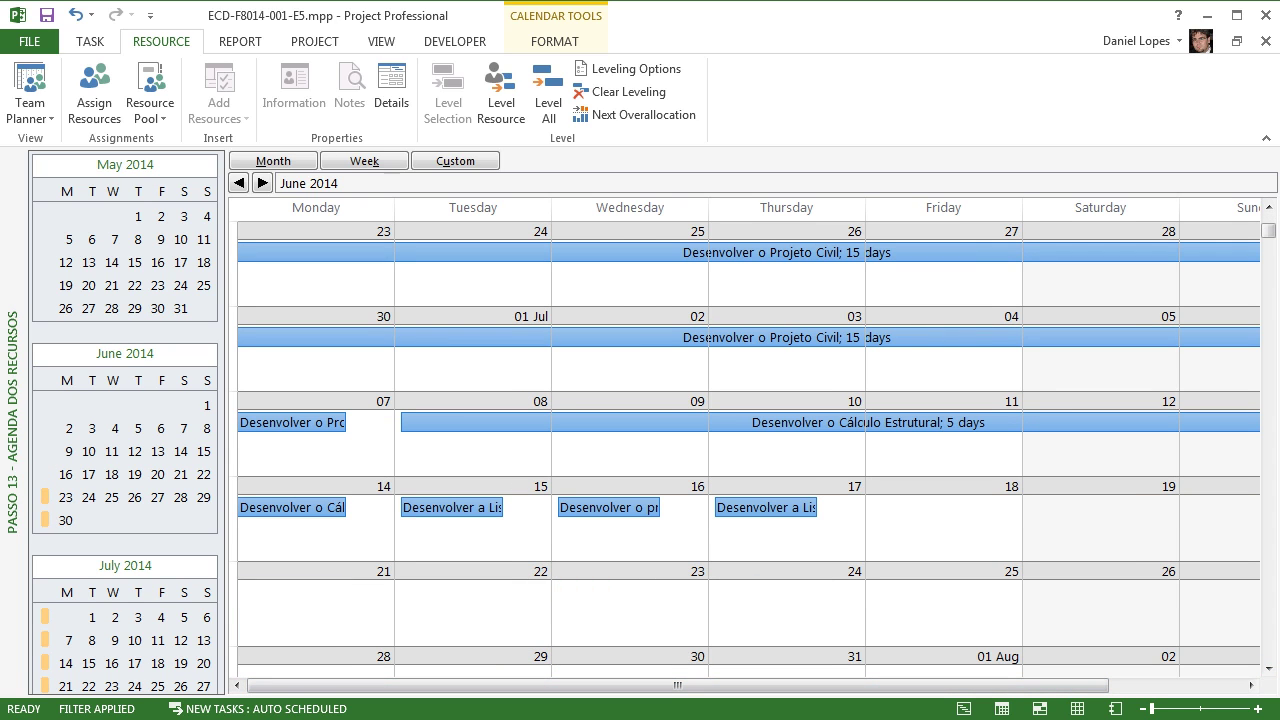
left_click(1268, 667)
left_click(1268, 667)
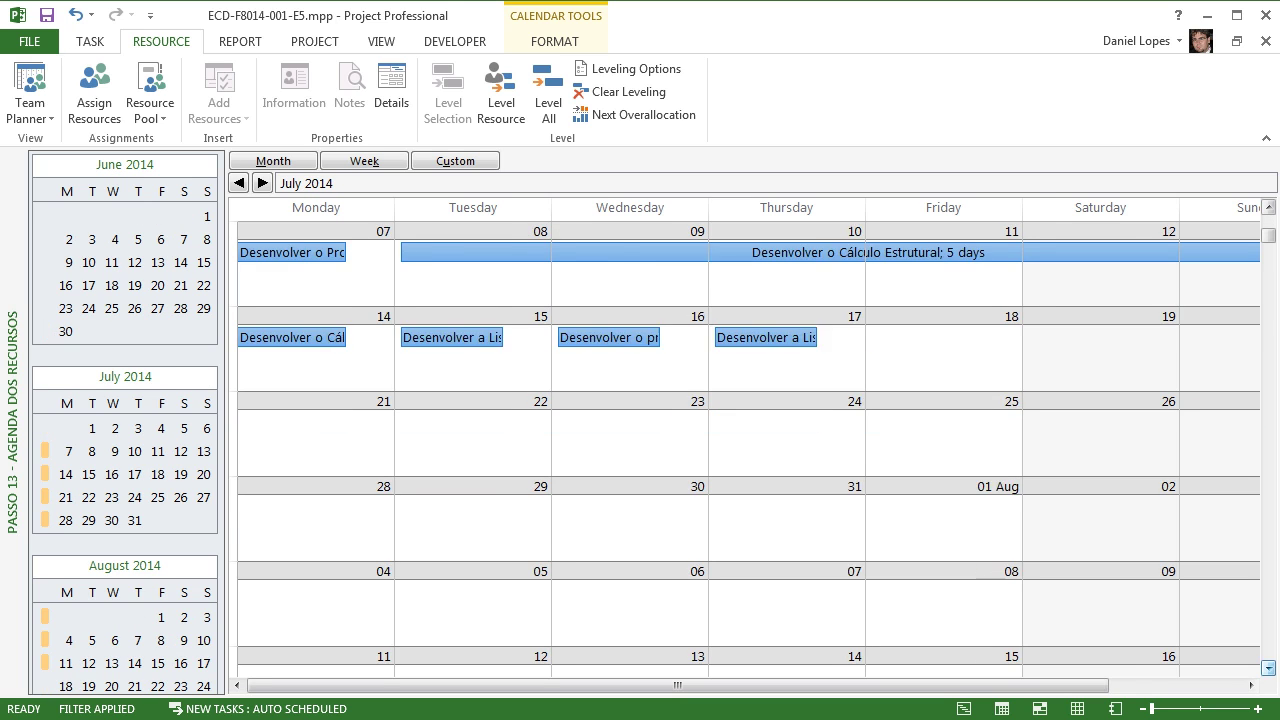
left_click(1268, 667)
left_click(1268, 667)
scroll(1268, 667, "down", 20)
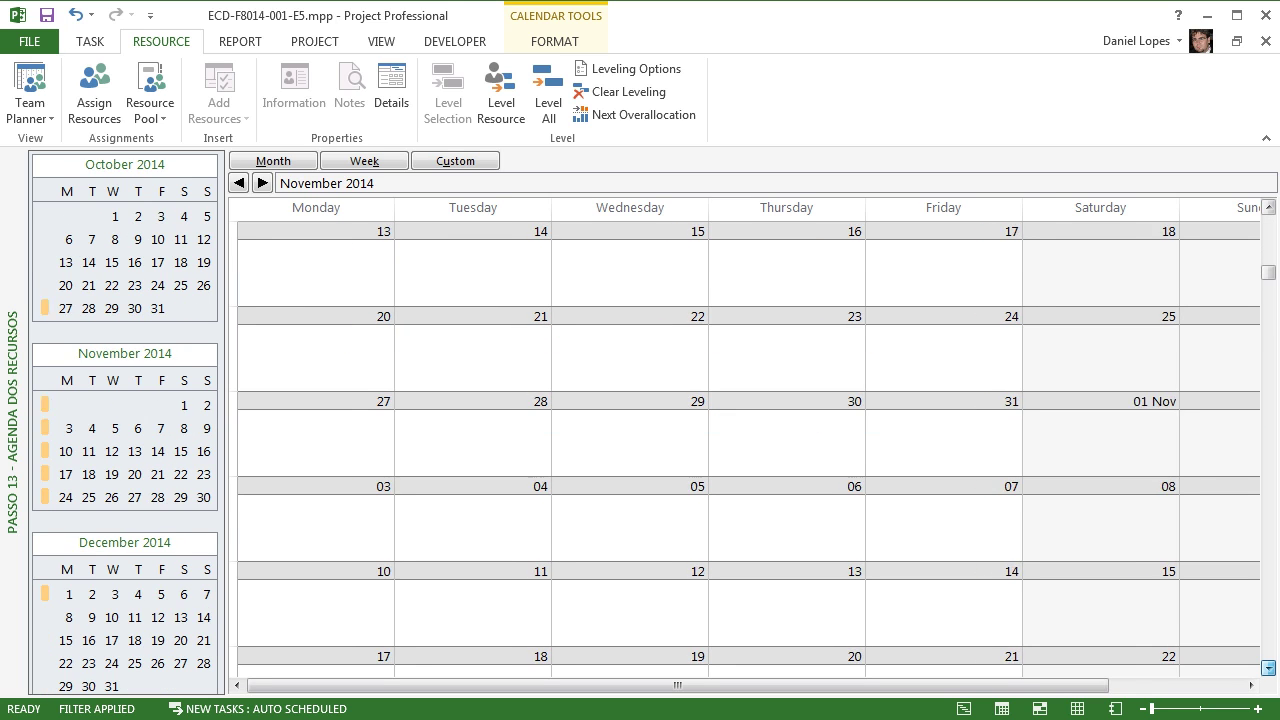
scroll(1268, 667, "down", 15)
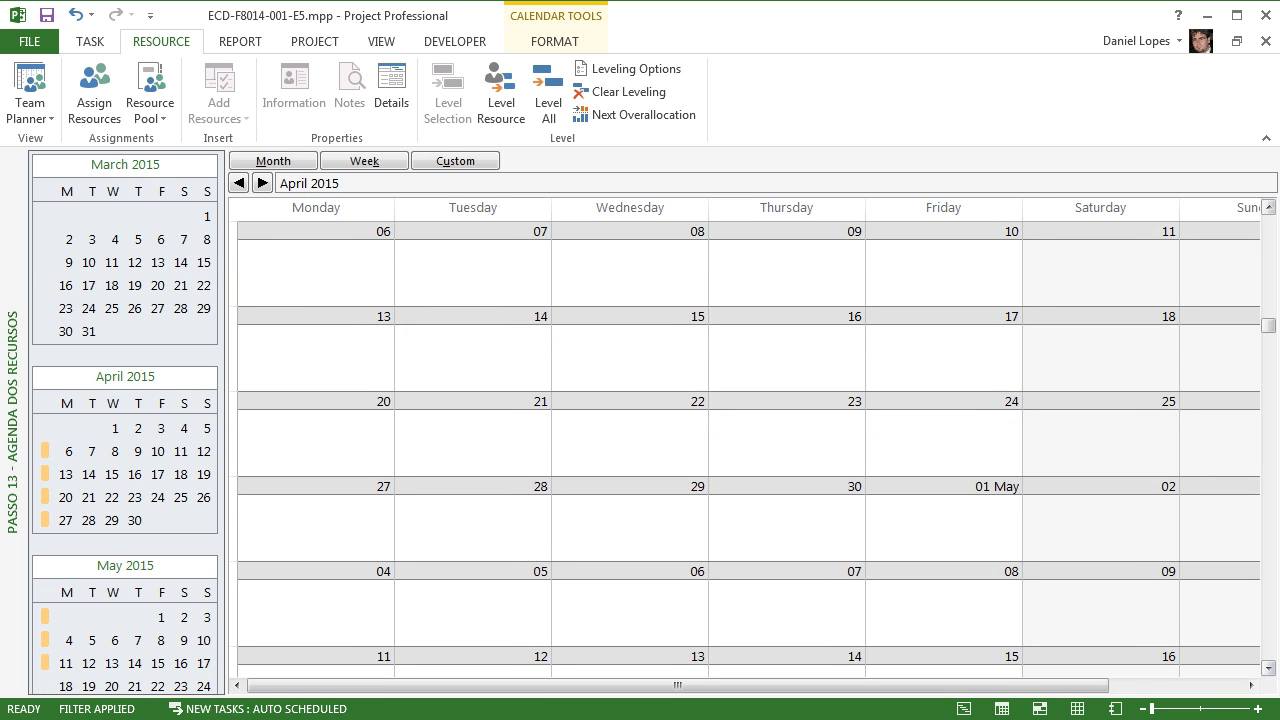
scroll(1268, 667, "up", 20)
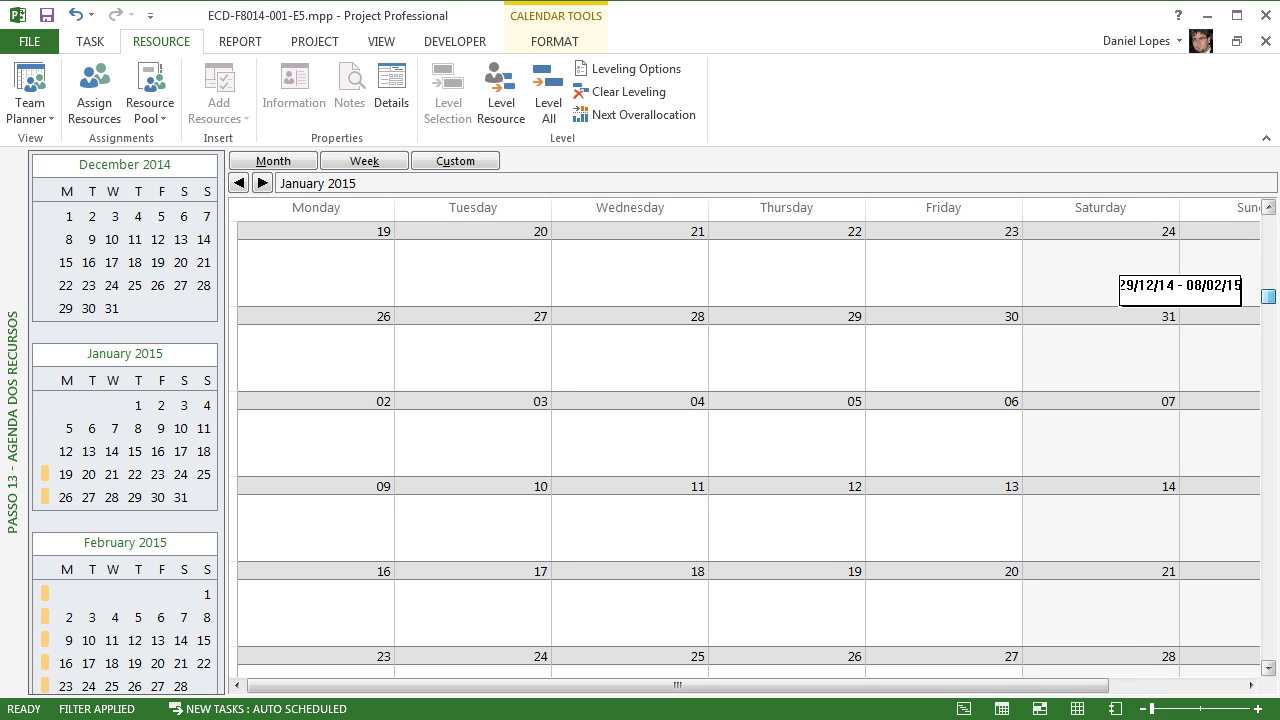
scroll(748, 440, "up", 20)
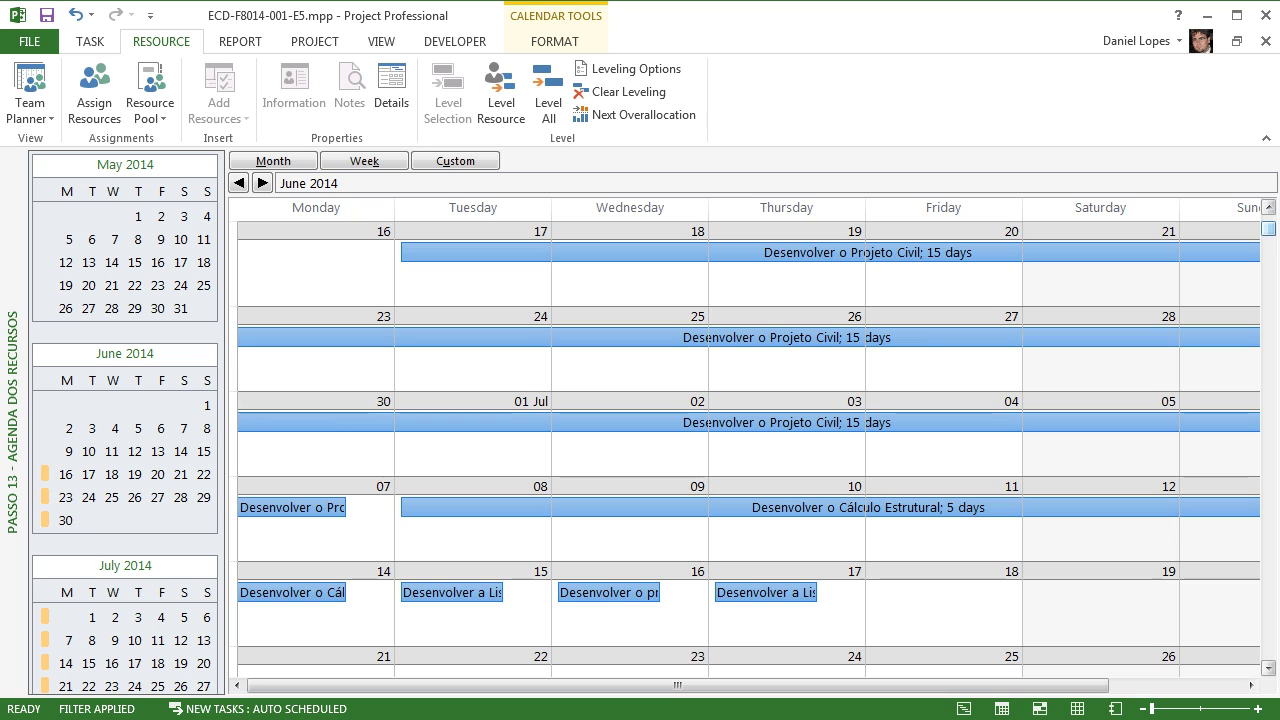
scroll(1268, 207, "up", 3)
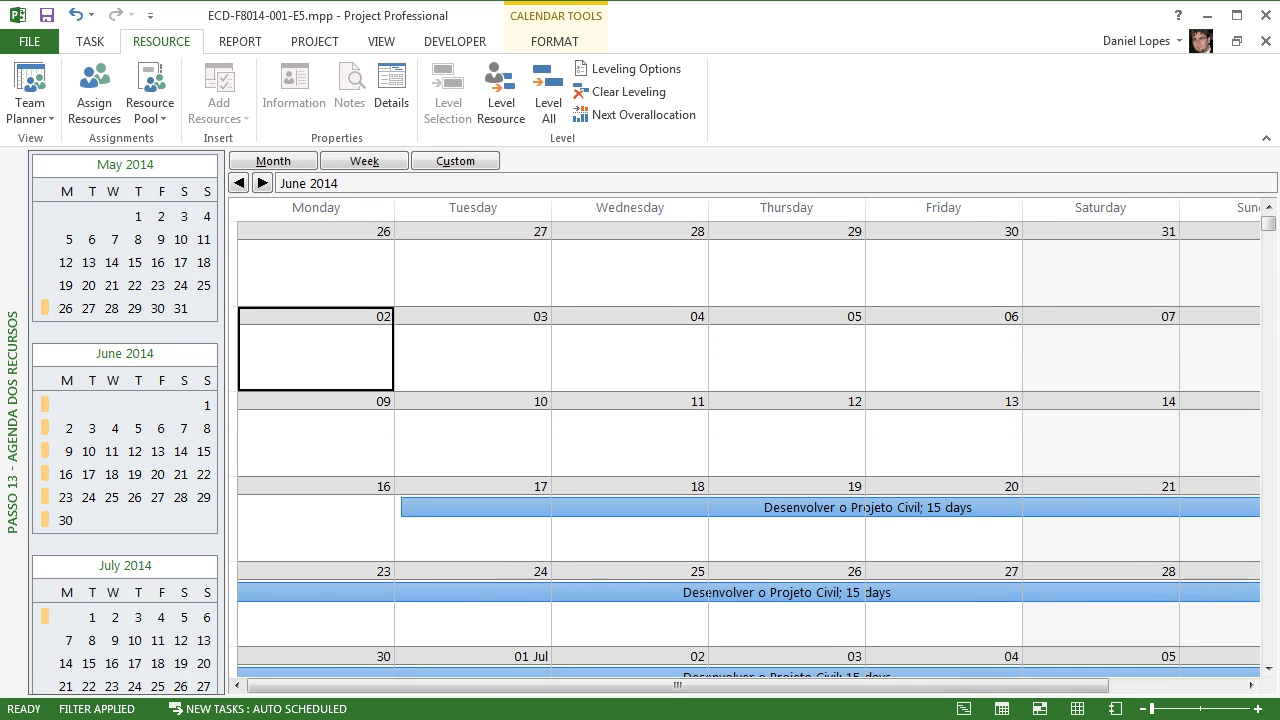
Step: Check the Using Resource filter in the complete list of task filters, and close the list without applying anything
left_click(381, 42)
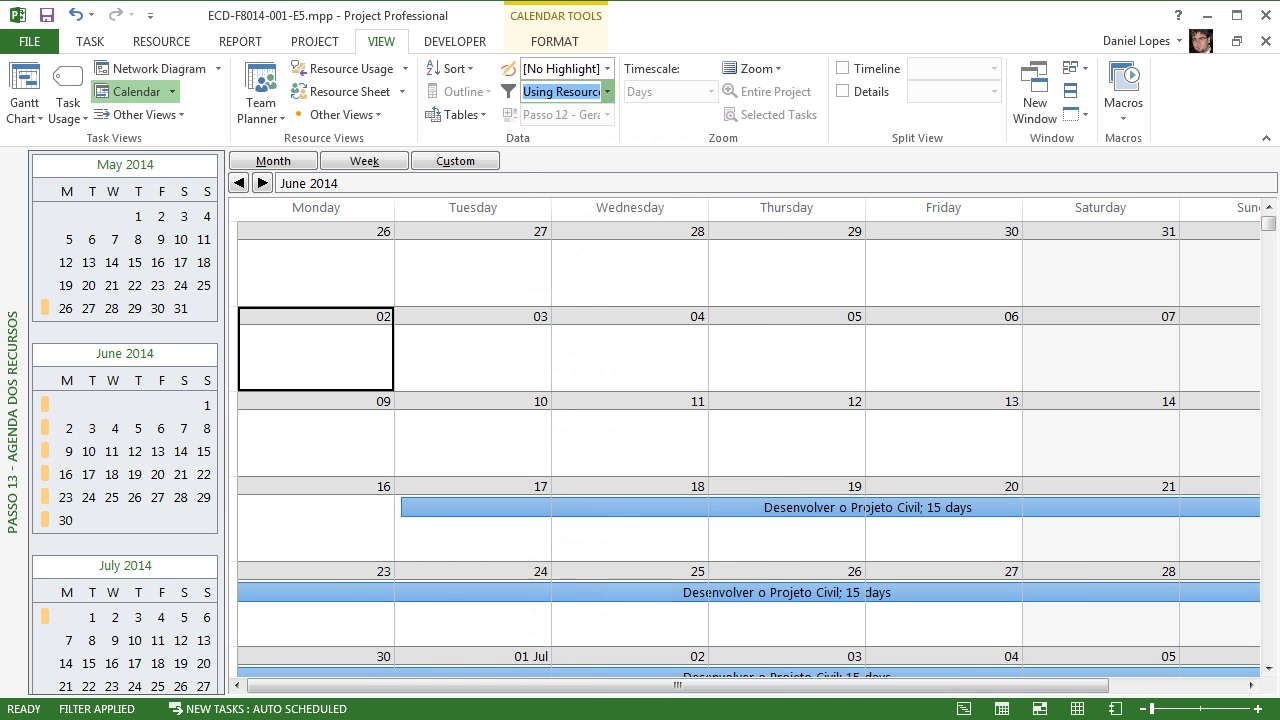
left_click(606, 91)
left_click(575, 649)
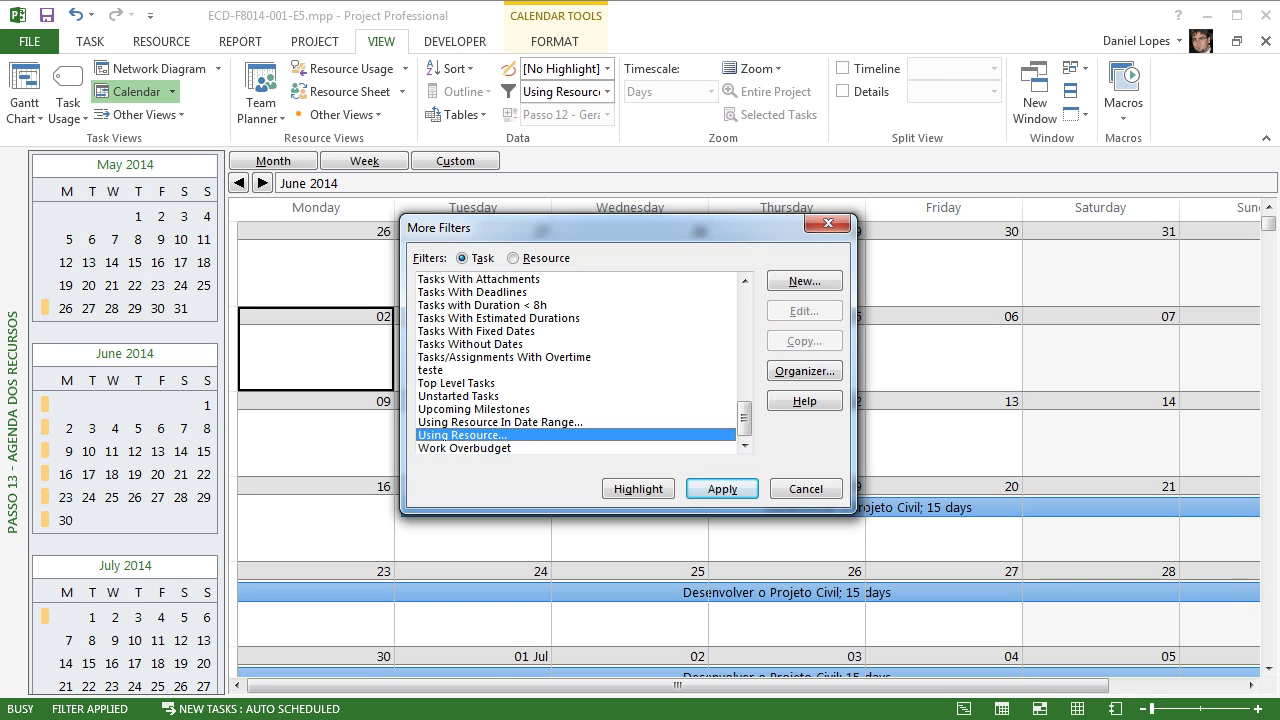
left_click(828, 224)
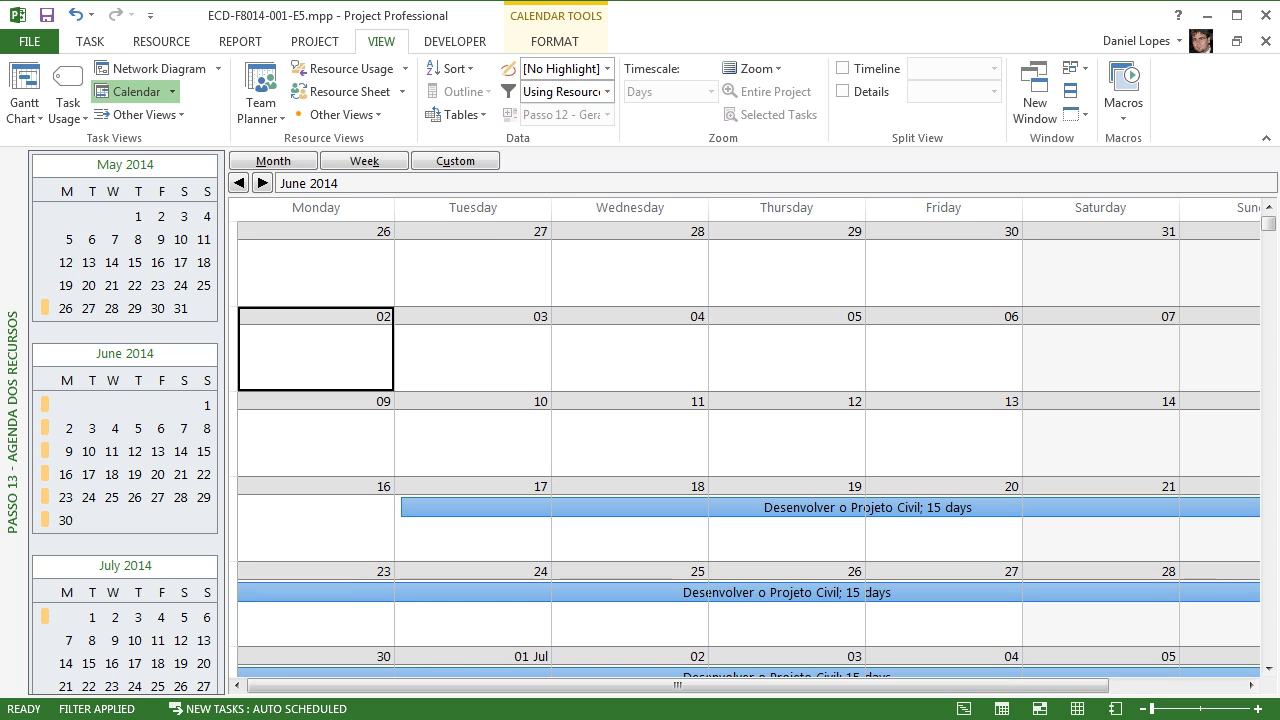
Step: Apply the Passo 14 - Apresentar os Insumos do Projeto view, and select its EAP+Atividade+Recurso column
left_click(171, 91)
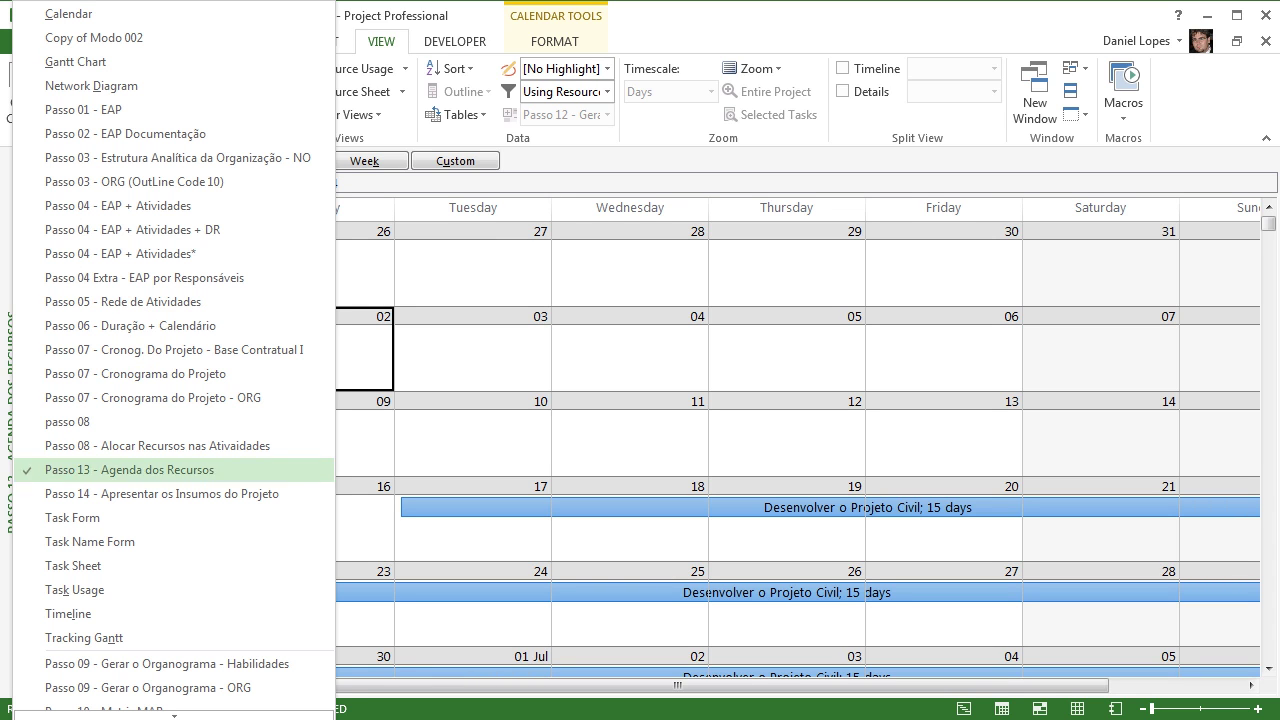
left_click(162, 493)
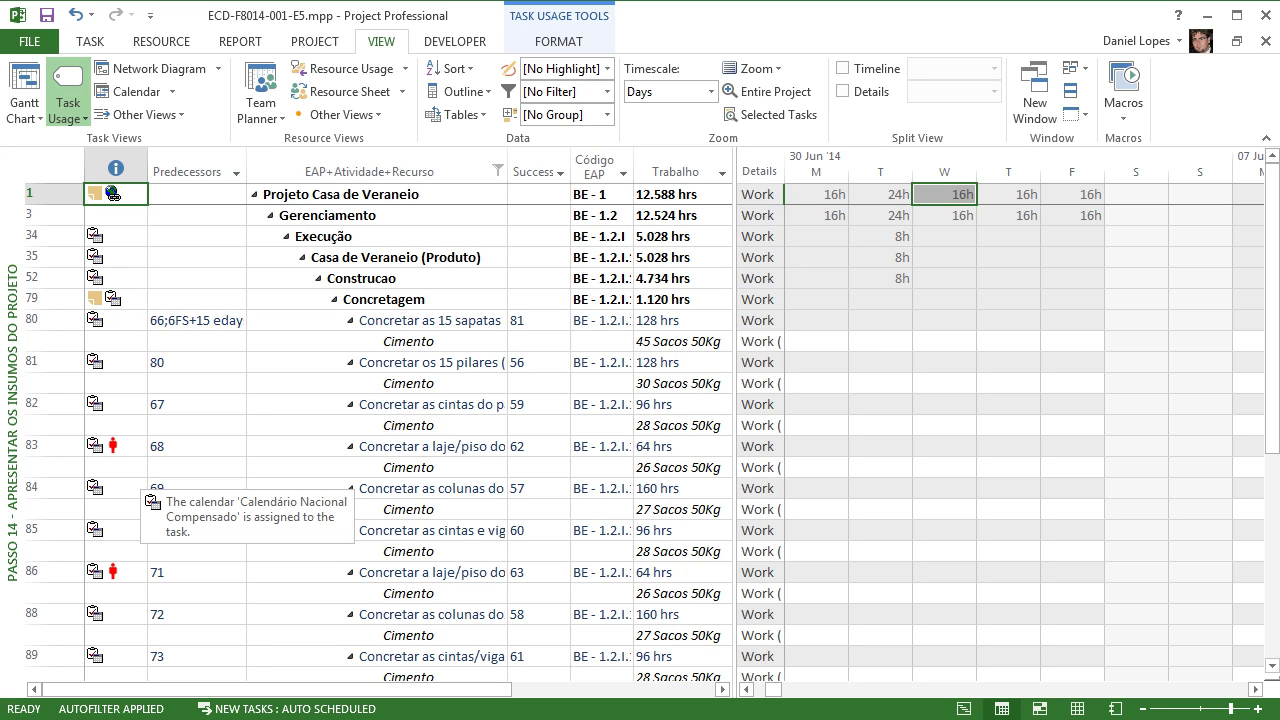
left_click(369, 171)
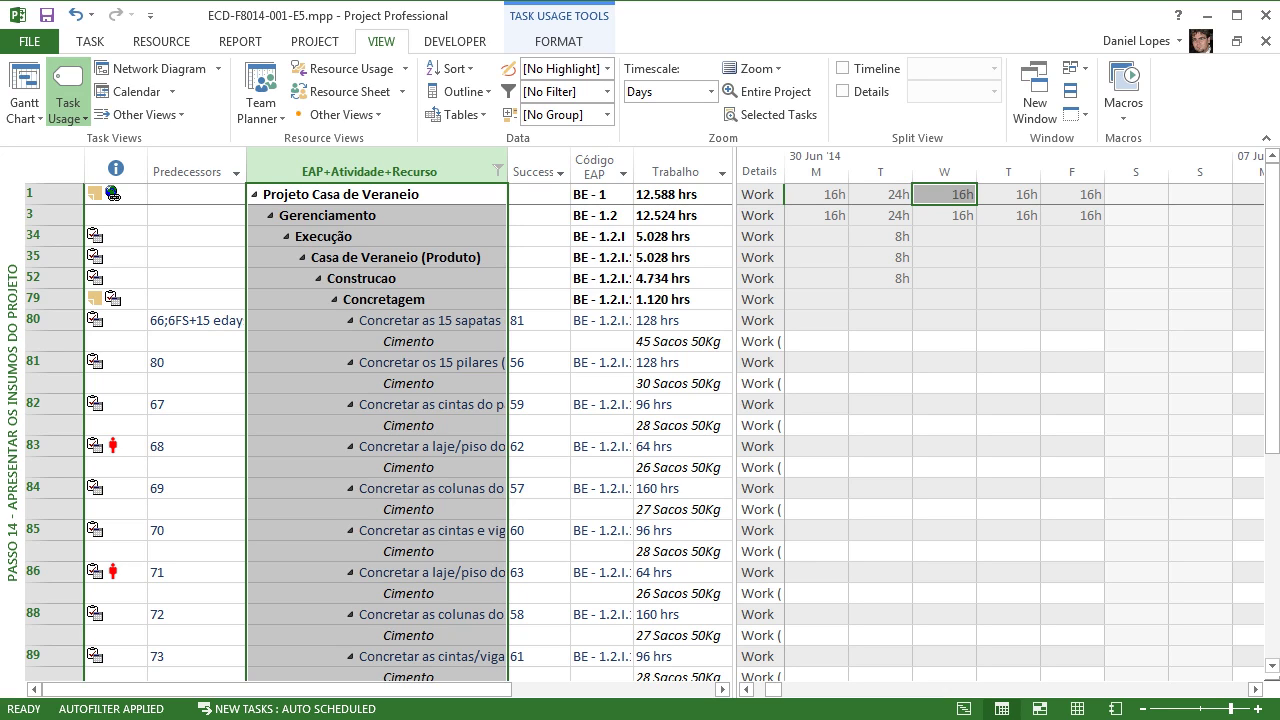
Step: Look through the tasks that use Cimento, from Concretar as 15 sapatas to the Suprimentos deliveries
left_click(430, 321)
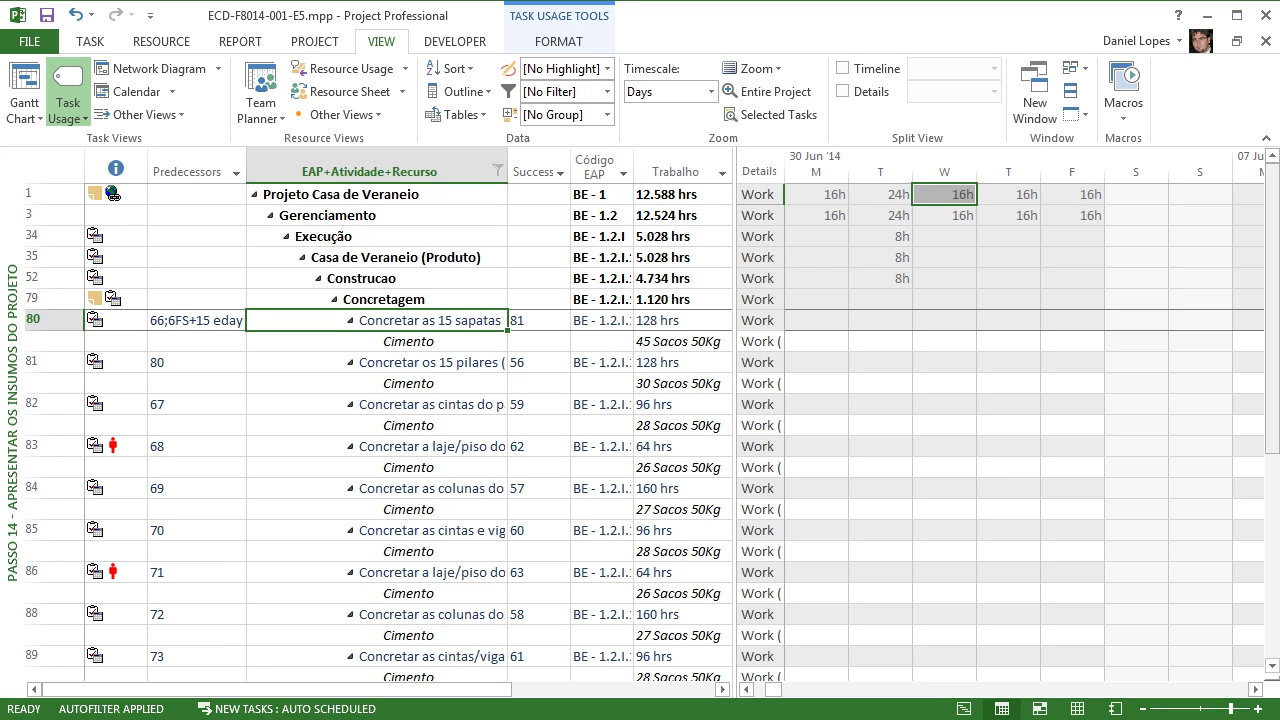
scroll(380, 420, "down", 5)
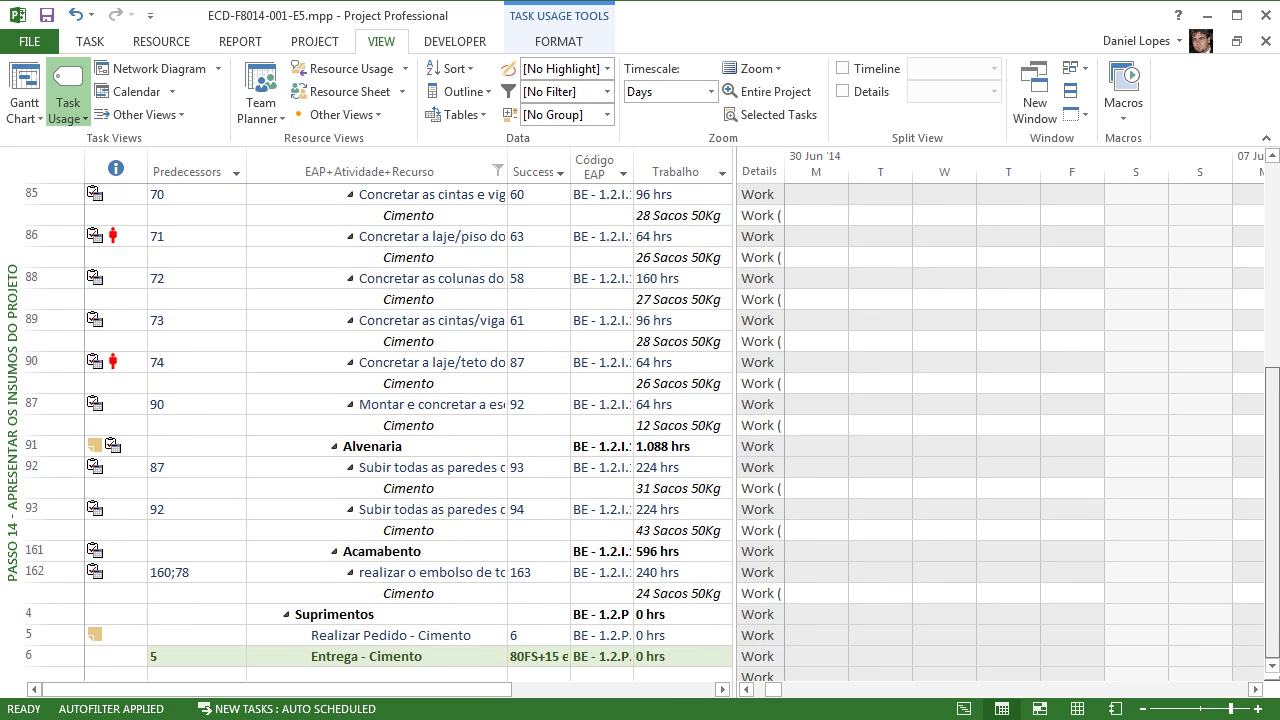
scroll(380, 420, "up", 5)
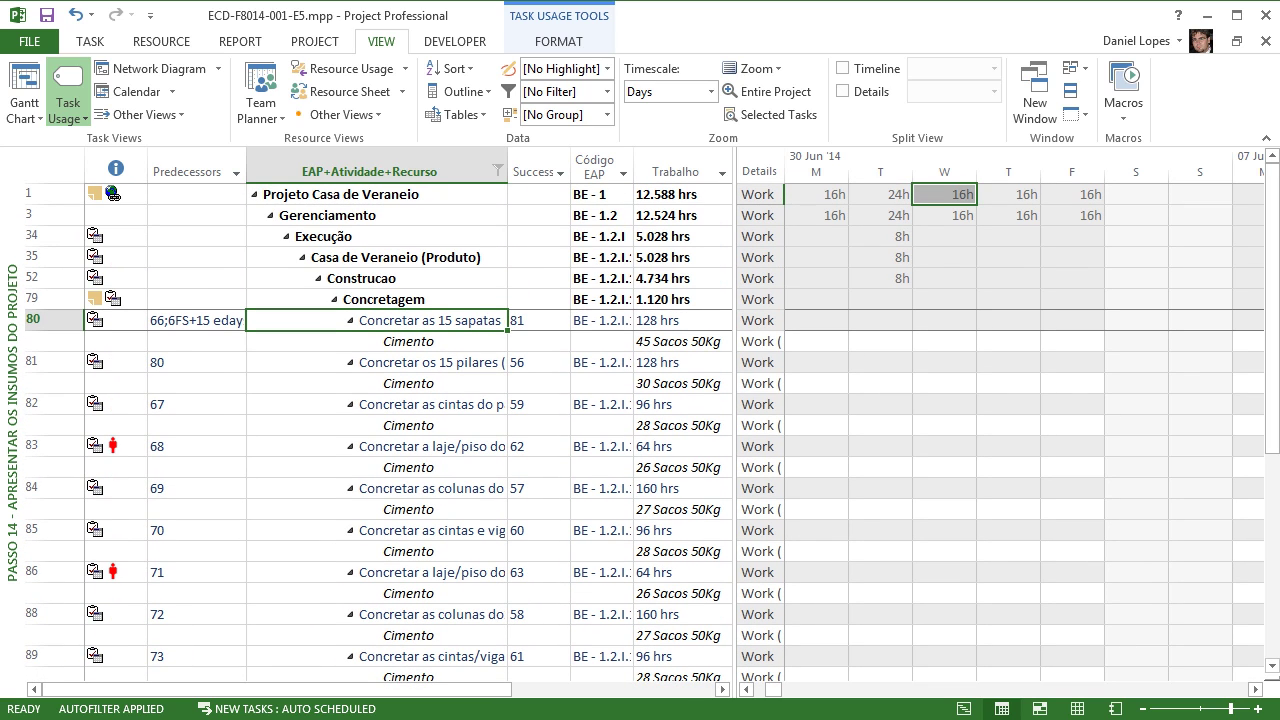
Step: Collapse and re-expand the Projeto Casa de Veraneio, Gerenciamento, Casa de Veraneio (Produto) and Concretagem levels to inspect the task hierarchy
left_click(254, 195)
left_click(254, 195)
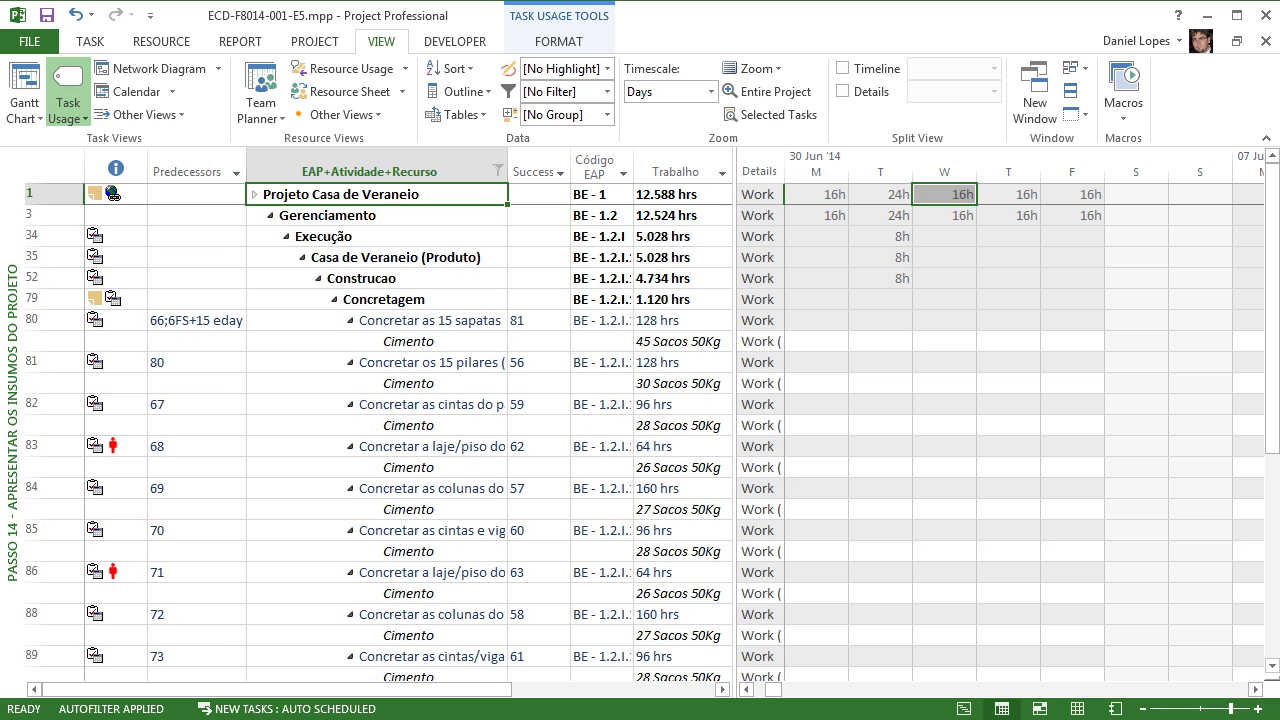
left_click(270, 216)
left_click(270, 216)
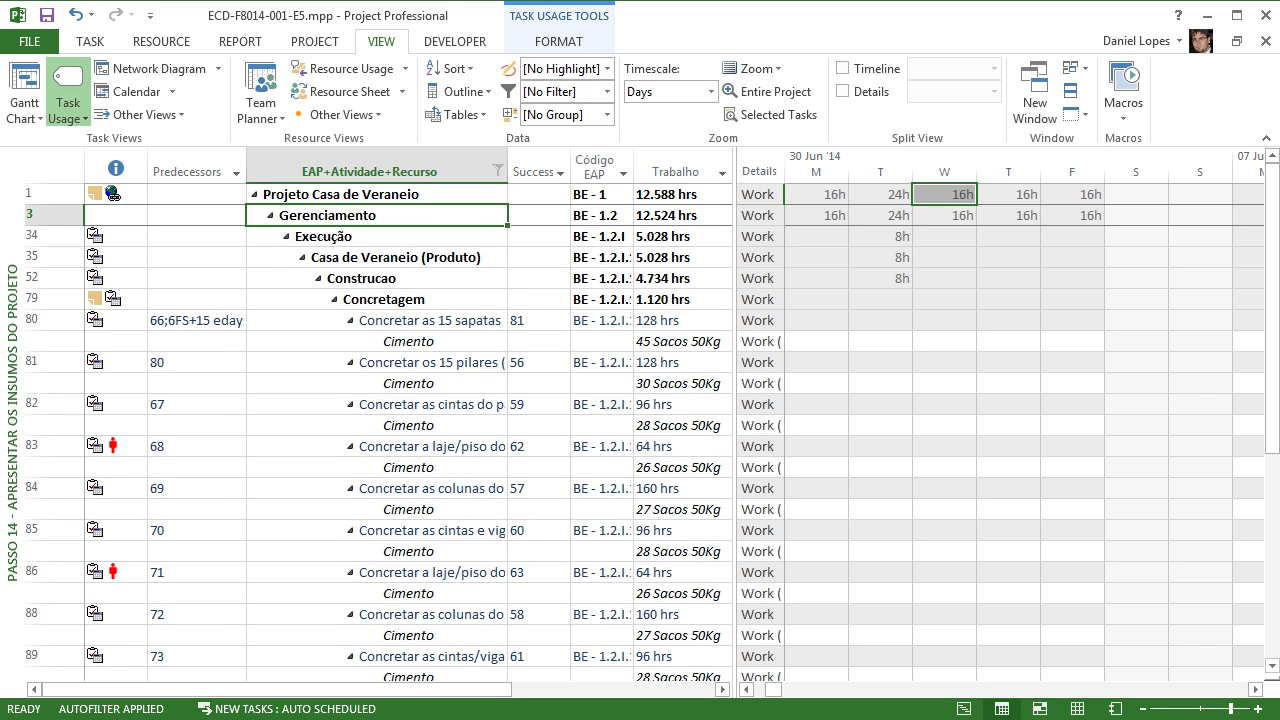
left_click(302, 258)
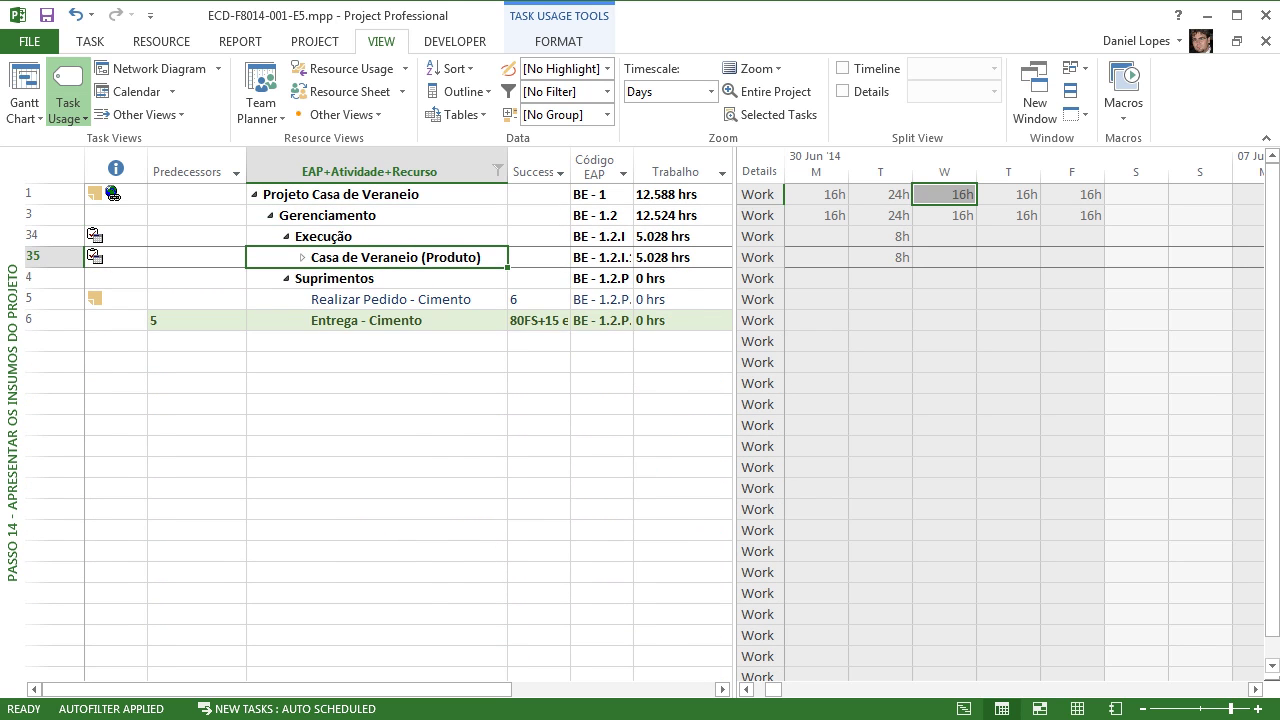
left_click(302, 258)
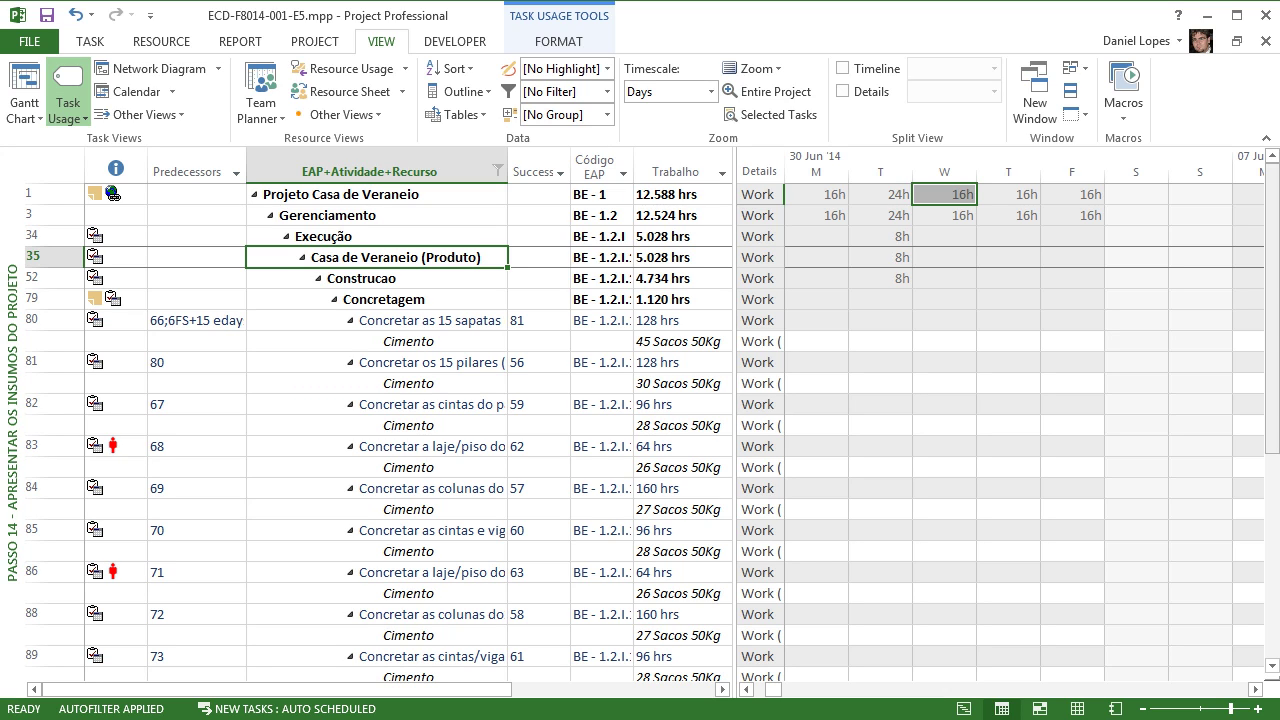
left_click(334, 300)
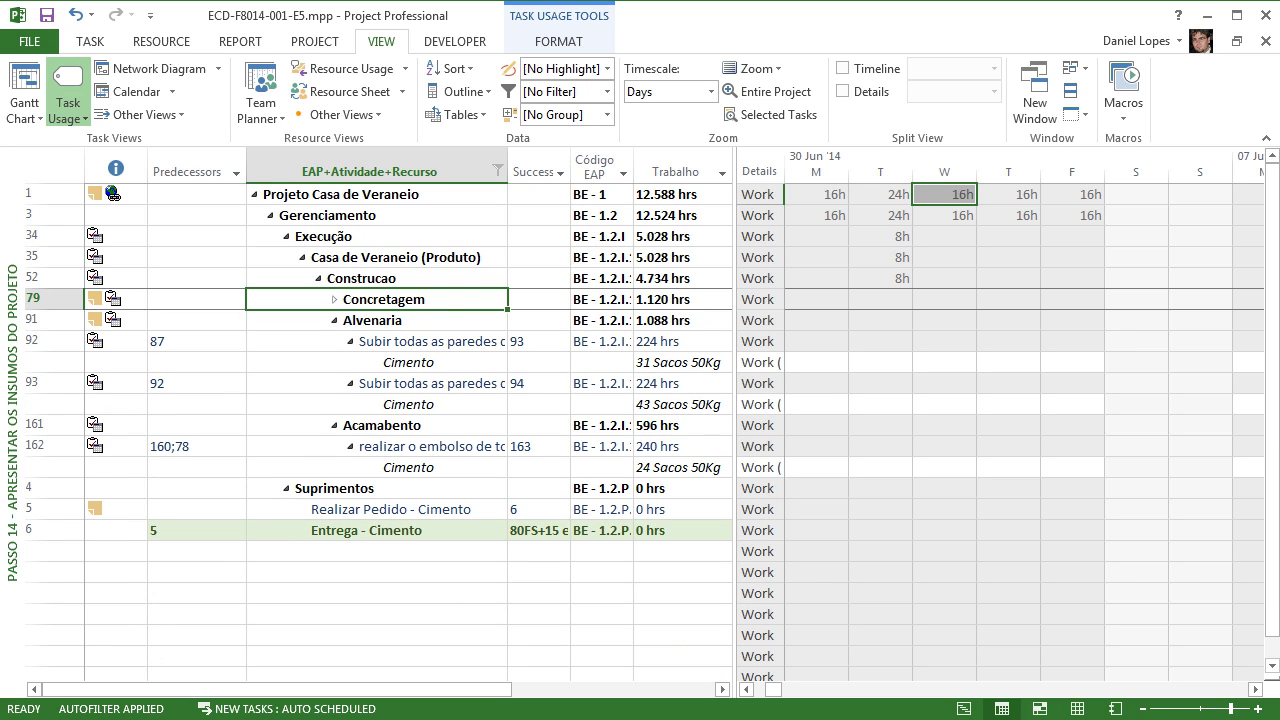
left_click(334, 299)
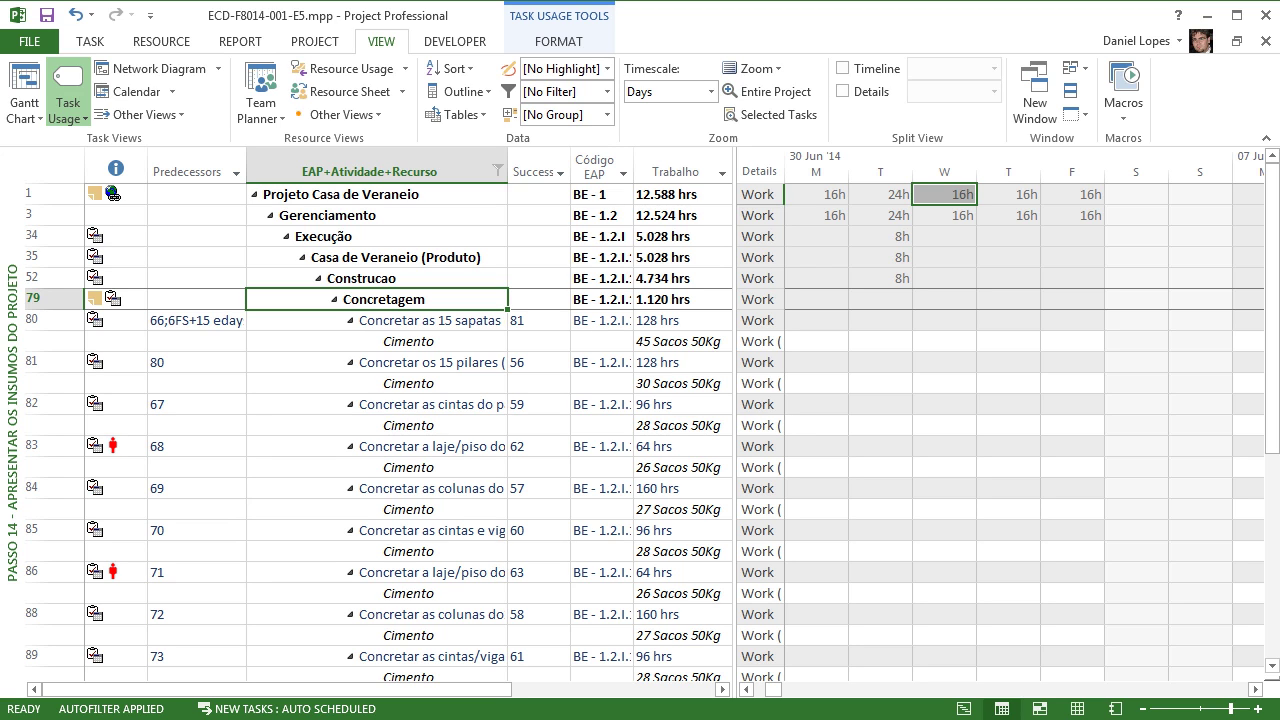
Step: Reveal all resources assigned to the Concretar a laje/teto task, and check the successors of Entrega - Cimento
scroll(640, 414, "down", 5)
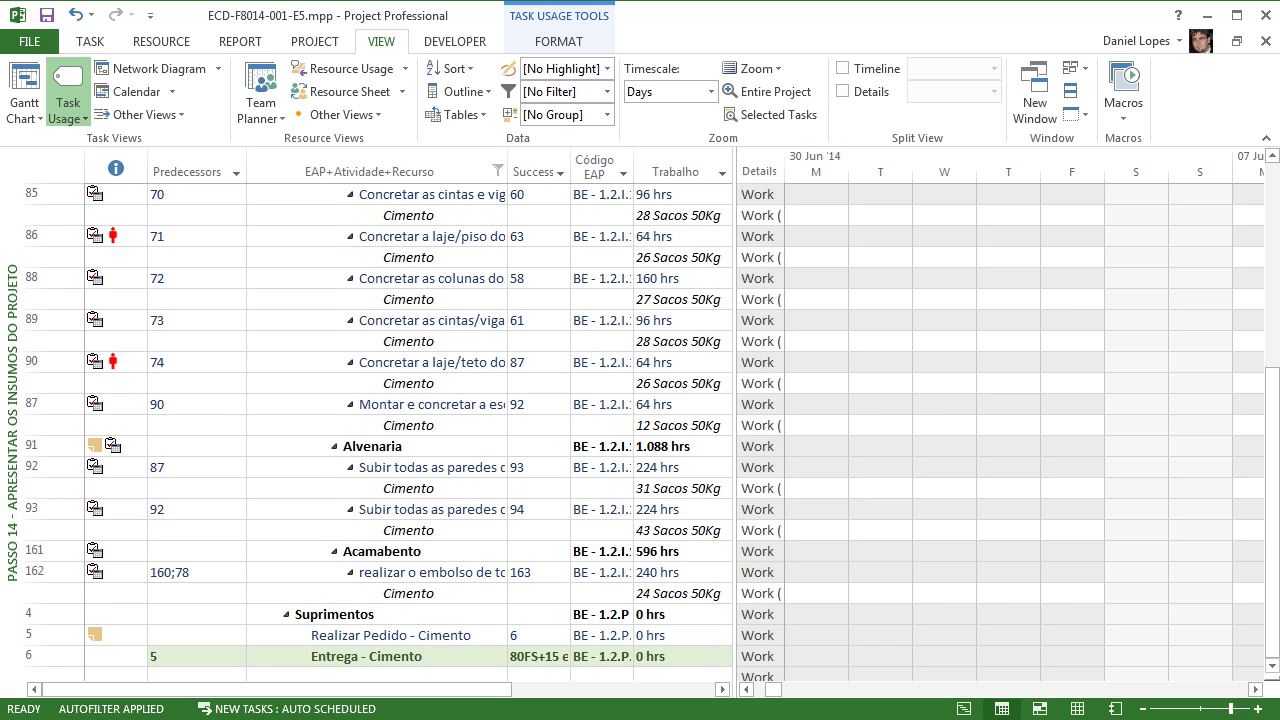
left_click(350, 362)
left_click(350, 362)
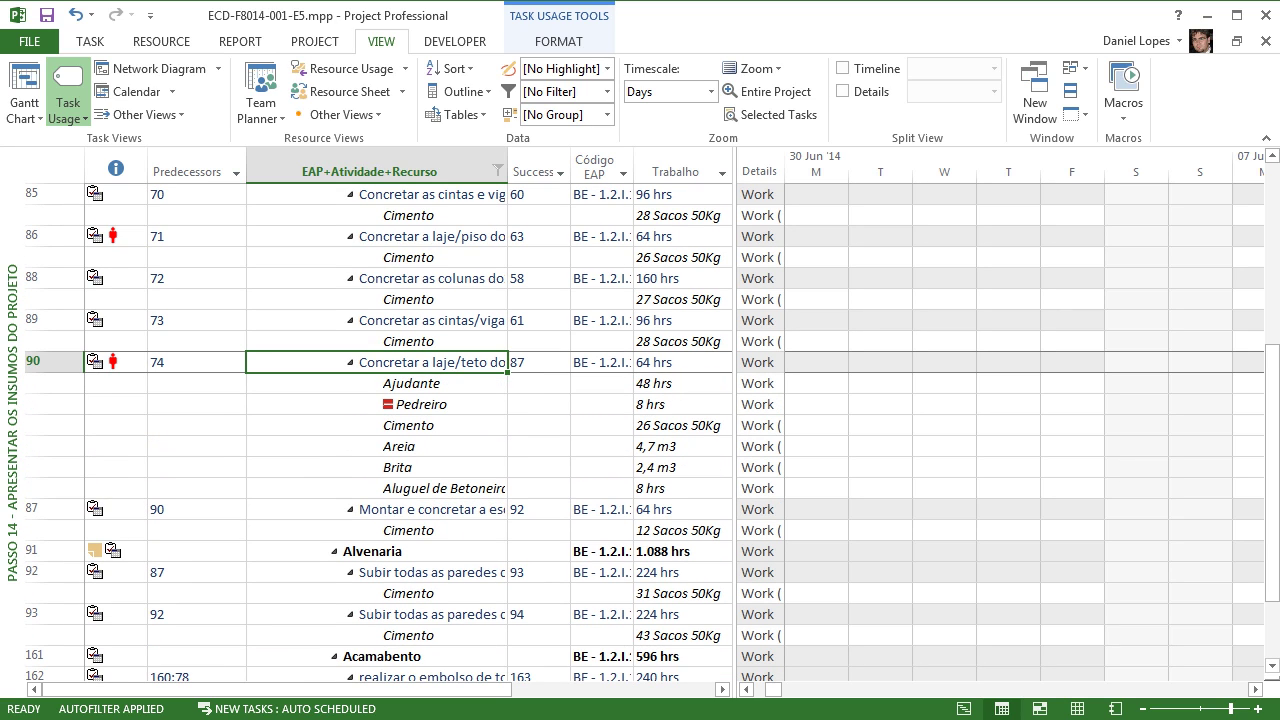
scroll(640, 430, "down", 2)
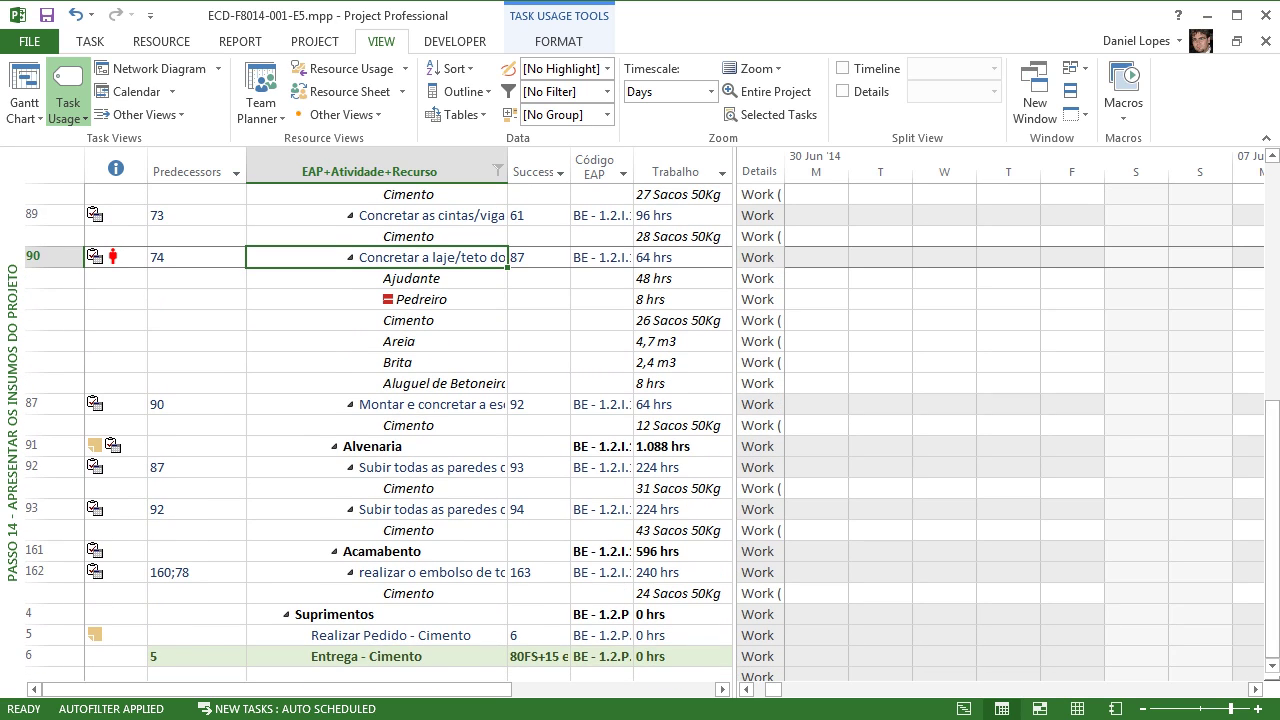
left_click(539, 657)
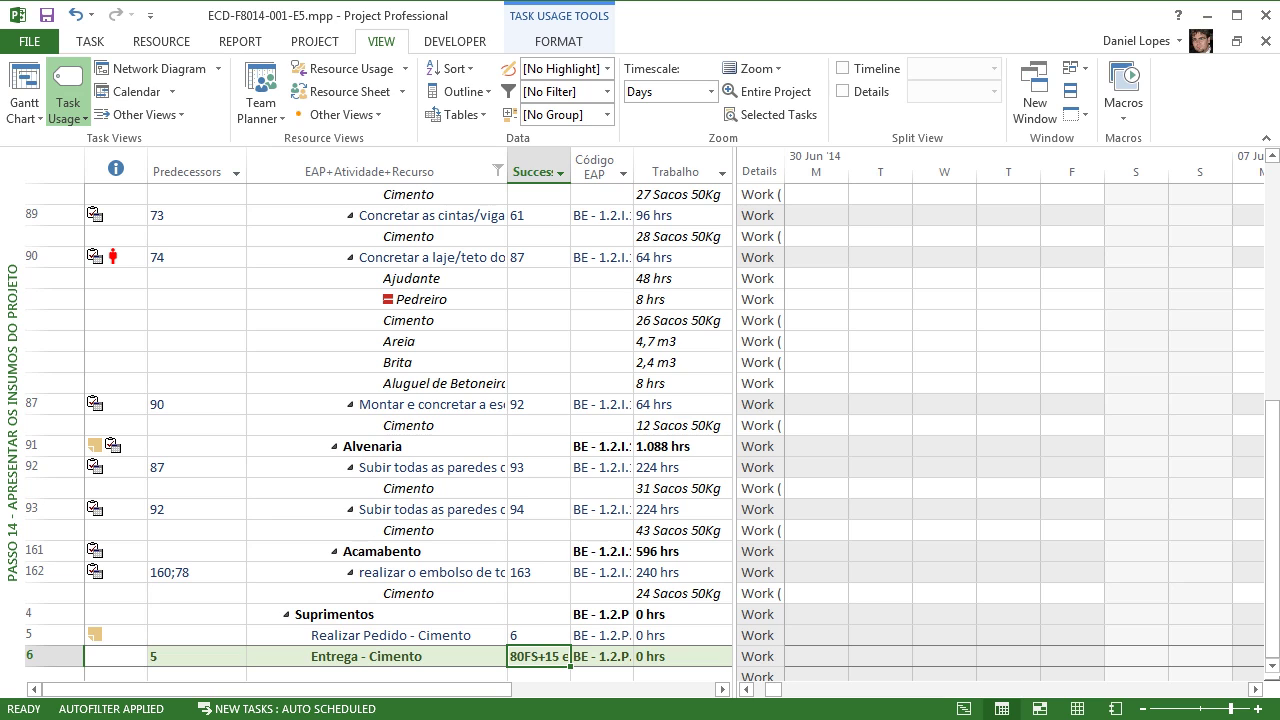
Step: Apply the Passo 14H - Uso dos Recursos - Habilidades view, and widen its table area beyond the Custo Padrão column
left_click(67, 118)
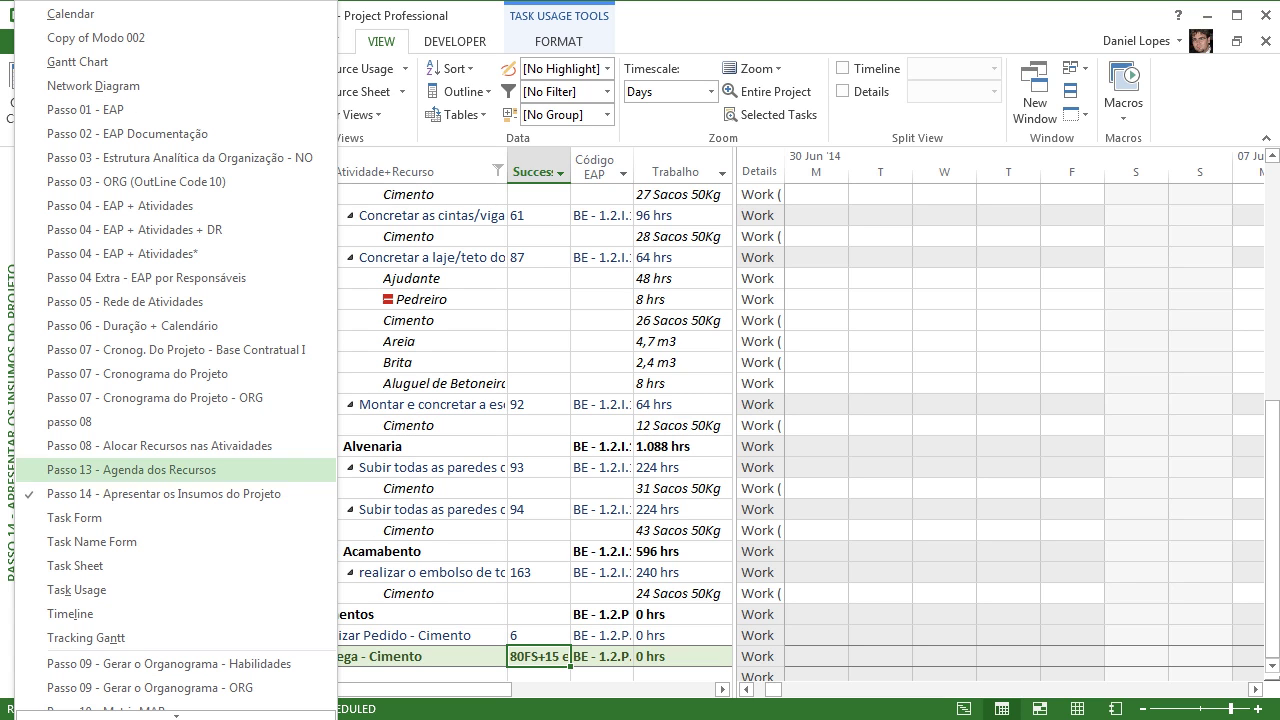
mouse_move(176, 715)
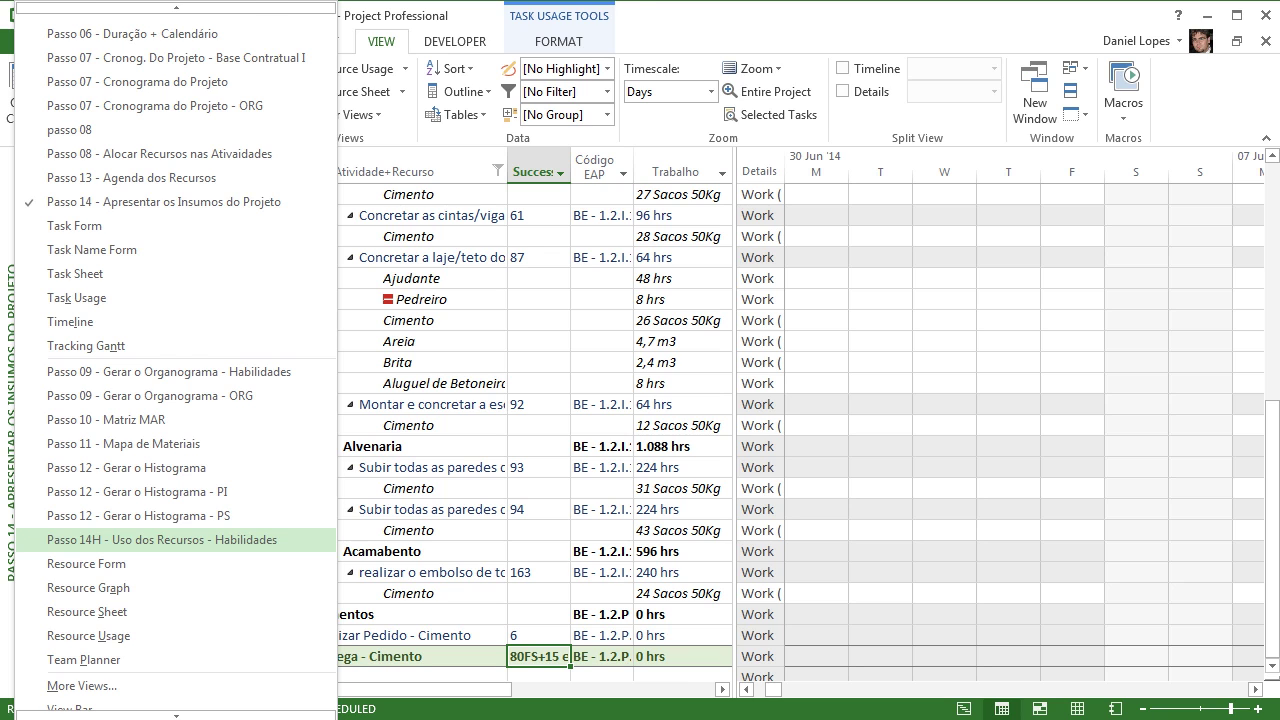
left_click(162, 539)
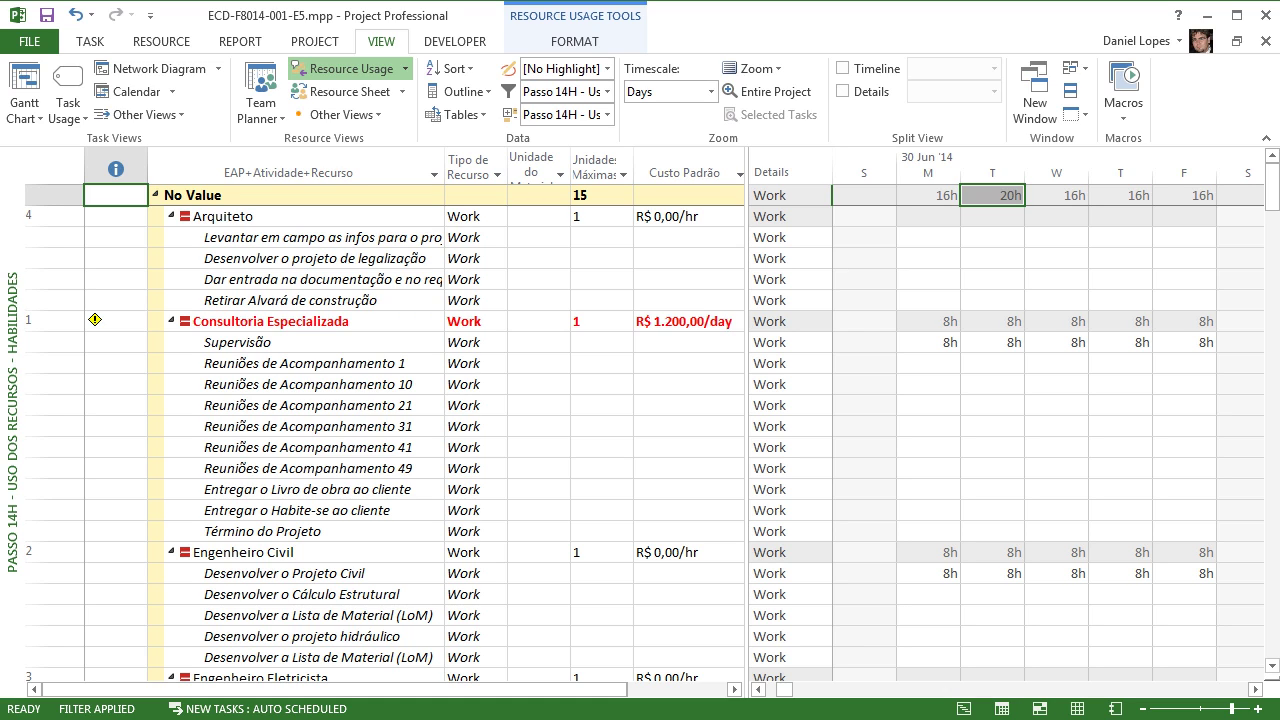
left_click_drag(748, 400, 891, 400)
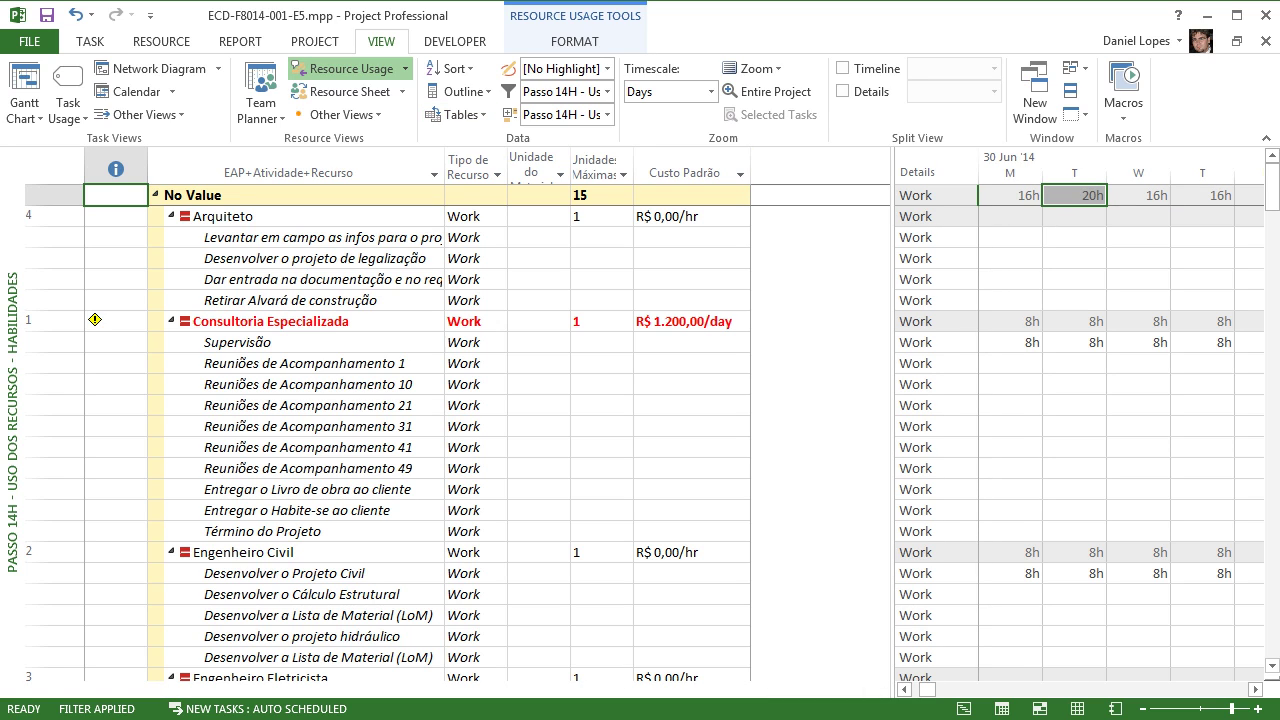
Step: Review the fields in the table definition of Passo 14H - Uso dos Recursos - Habilidades, and close the definition without changes
left_click(455, 114)
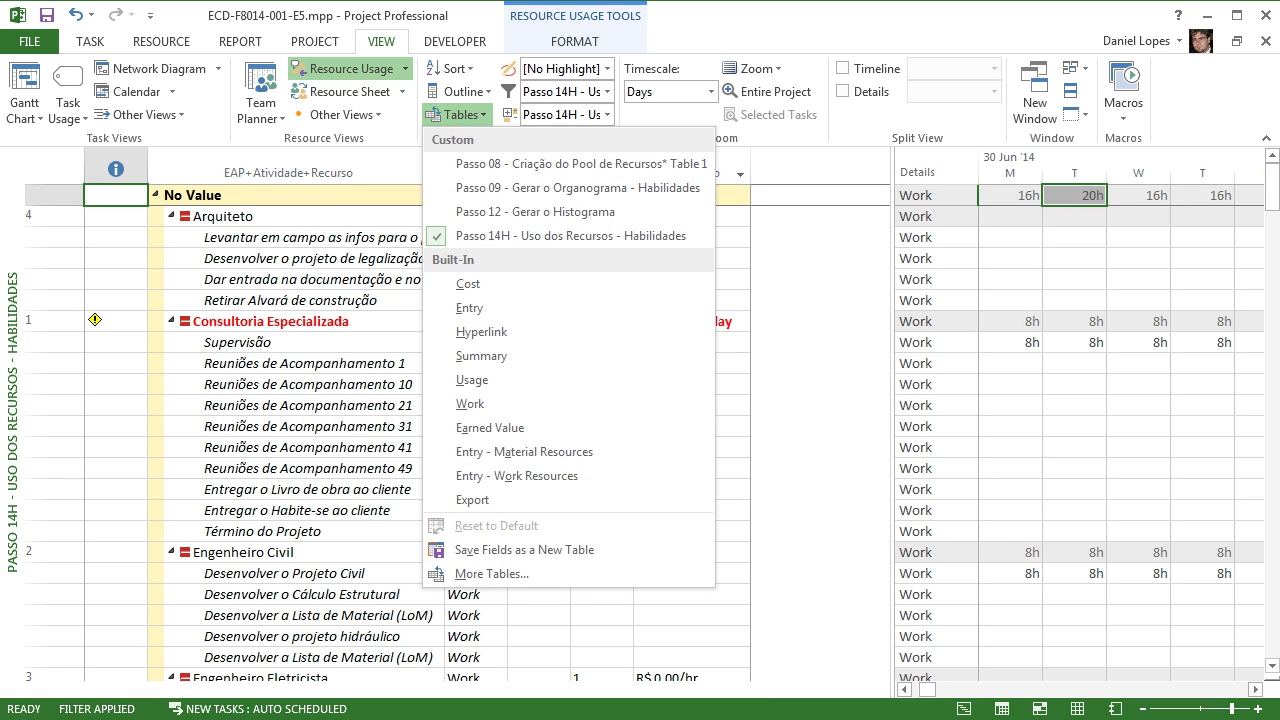
left_click(492, 573)
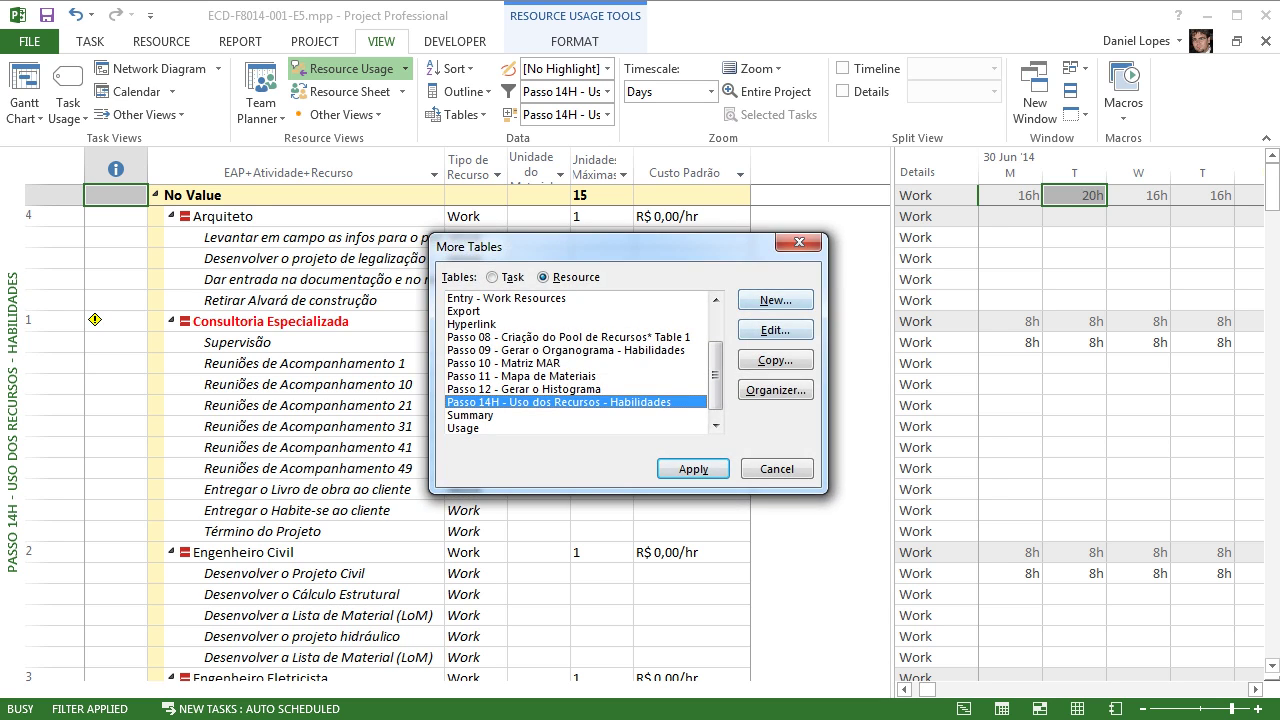
left_click(775, 330)
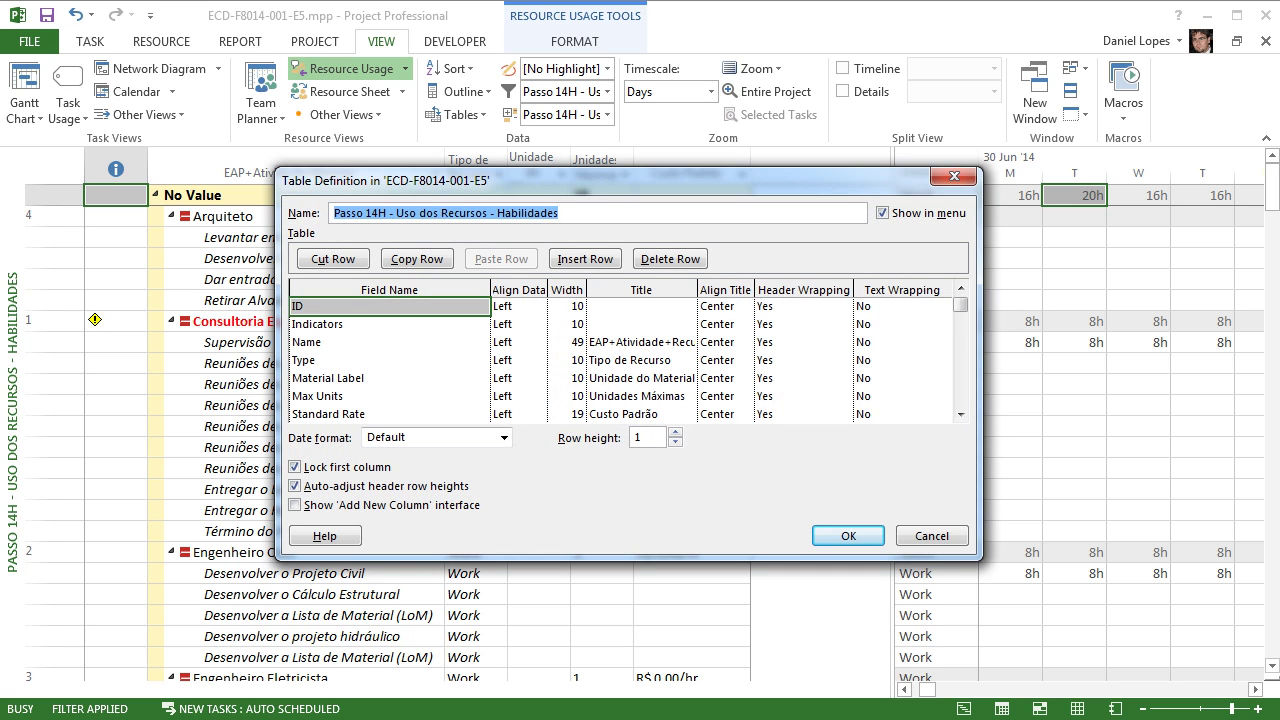
left_click(385, 324)
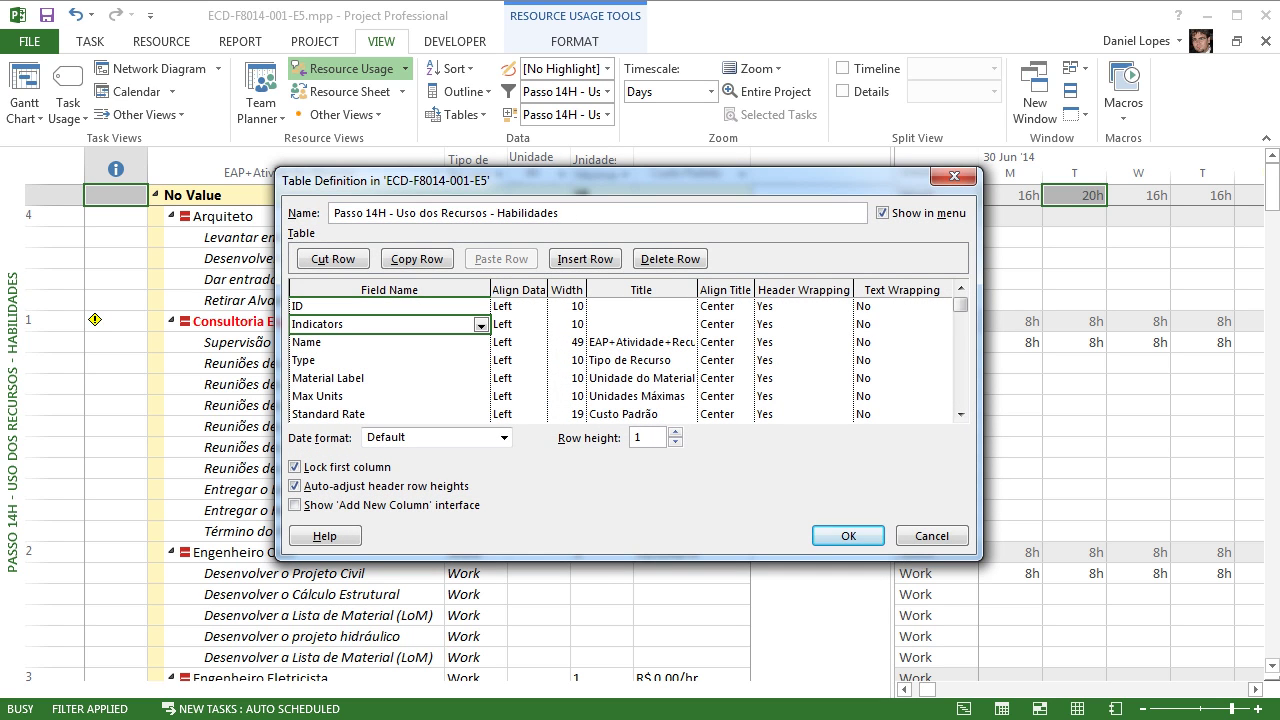
key("Down")
key("Down")
key("Down")
key("Down")
key("Down")
key("Down")
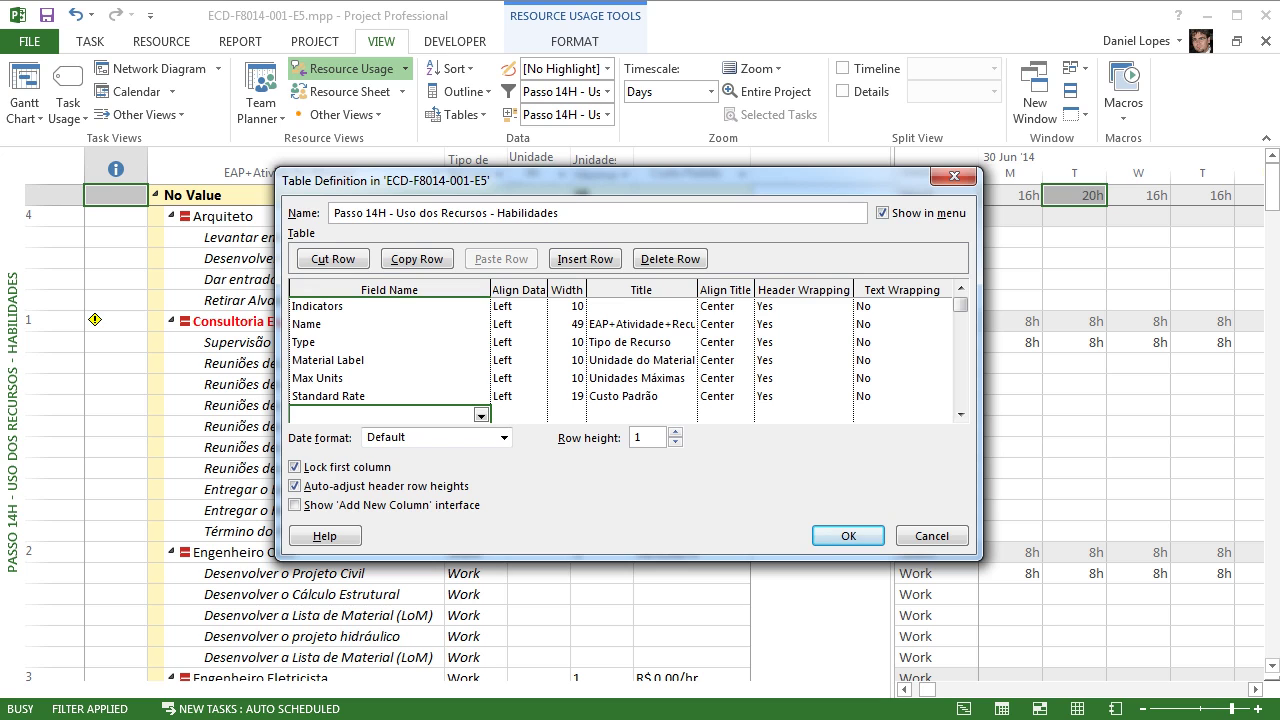
key("Return")
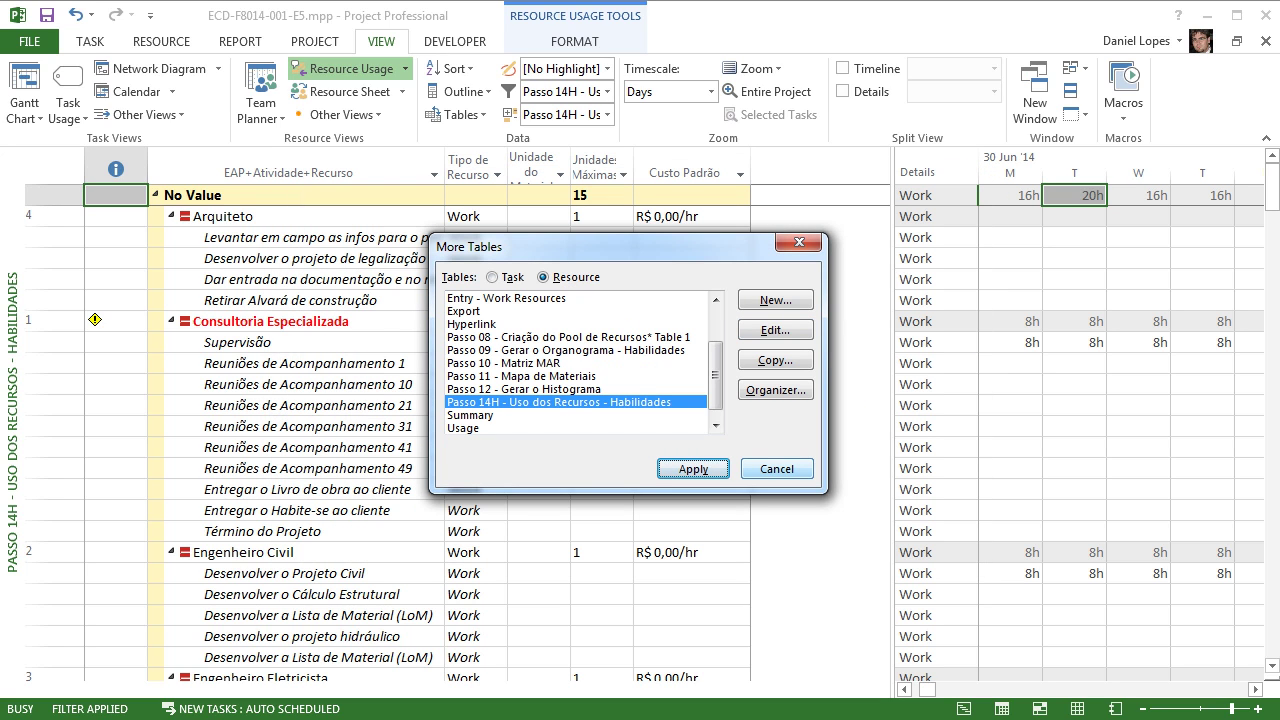
Step: In the Passo 14H - Uso dos Recursos - Habilidades filter definition, set the Outline Code9 test to does not equal
key("Return")
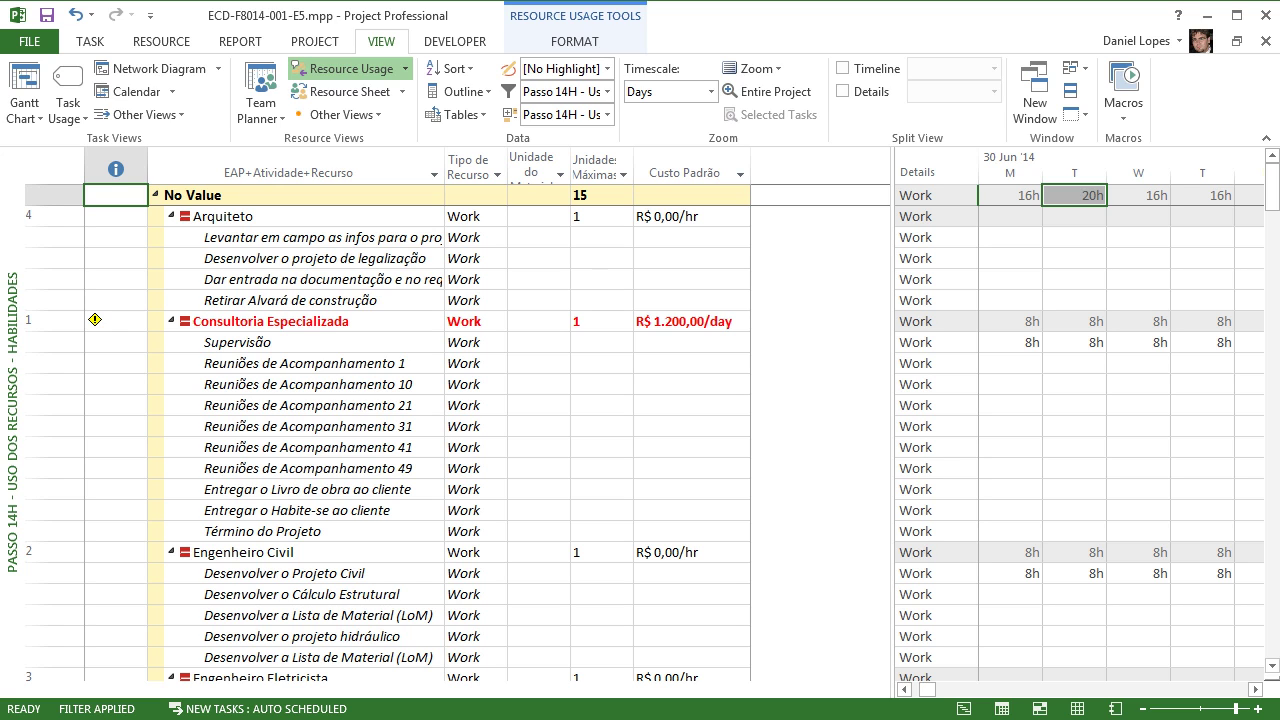
left_click(607, 92)
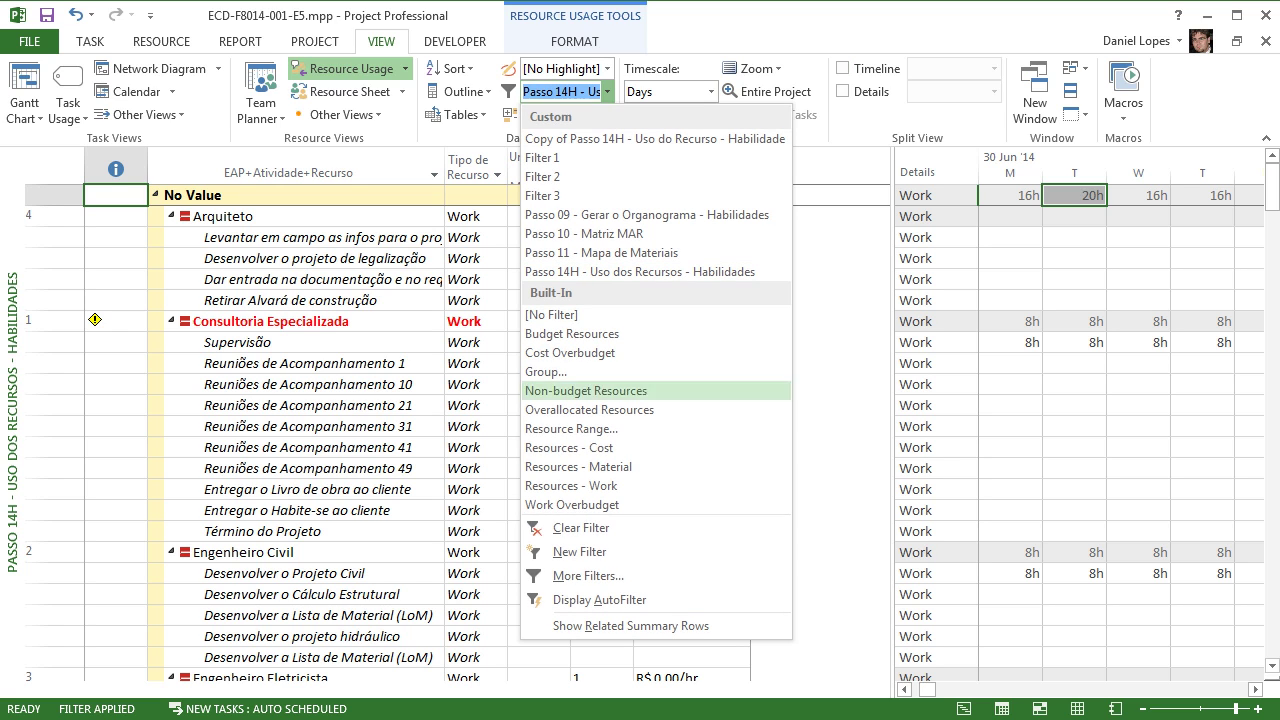
left_click(588, 575)
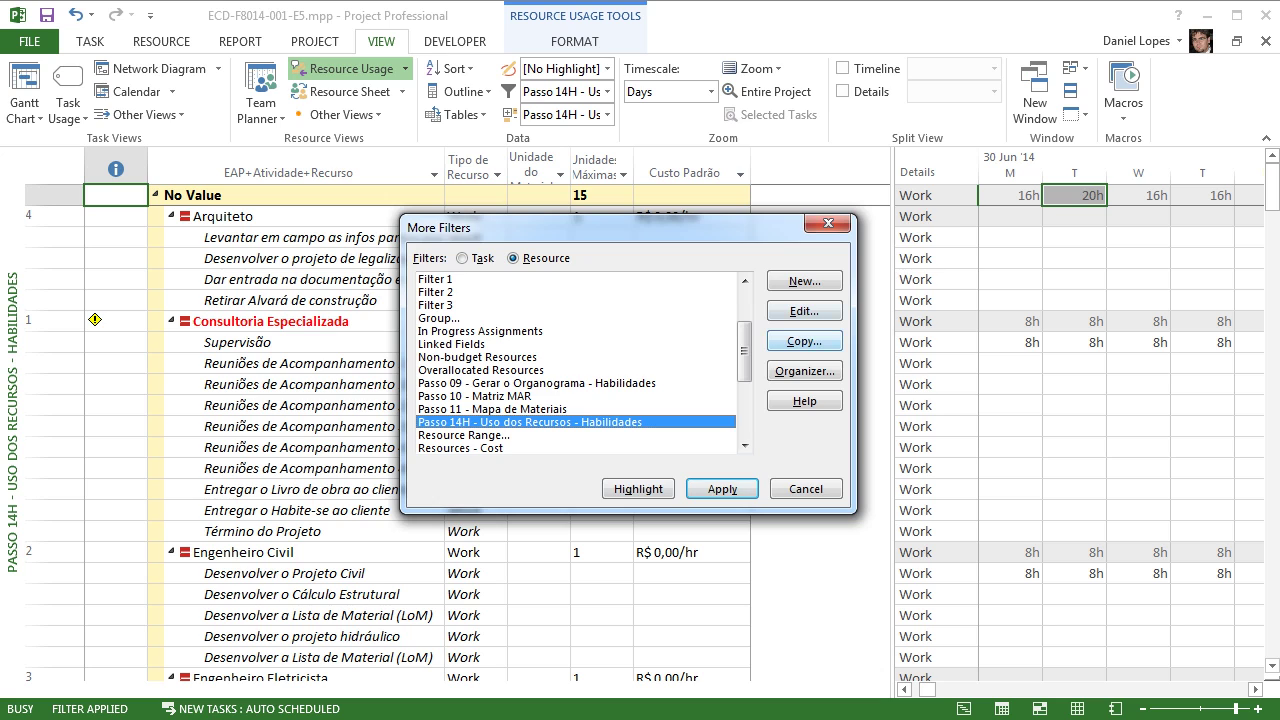
left_click(804, 311)
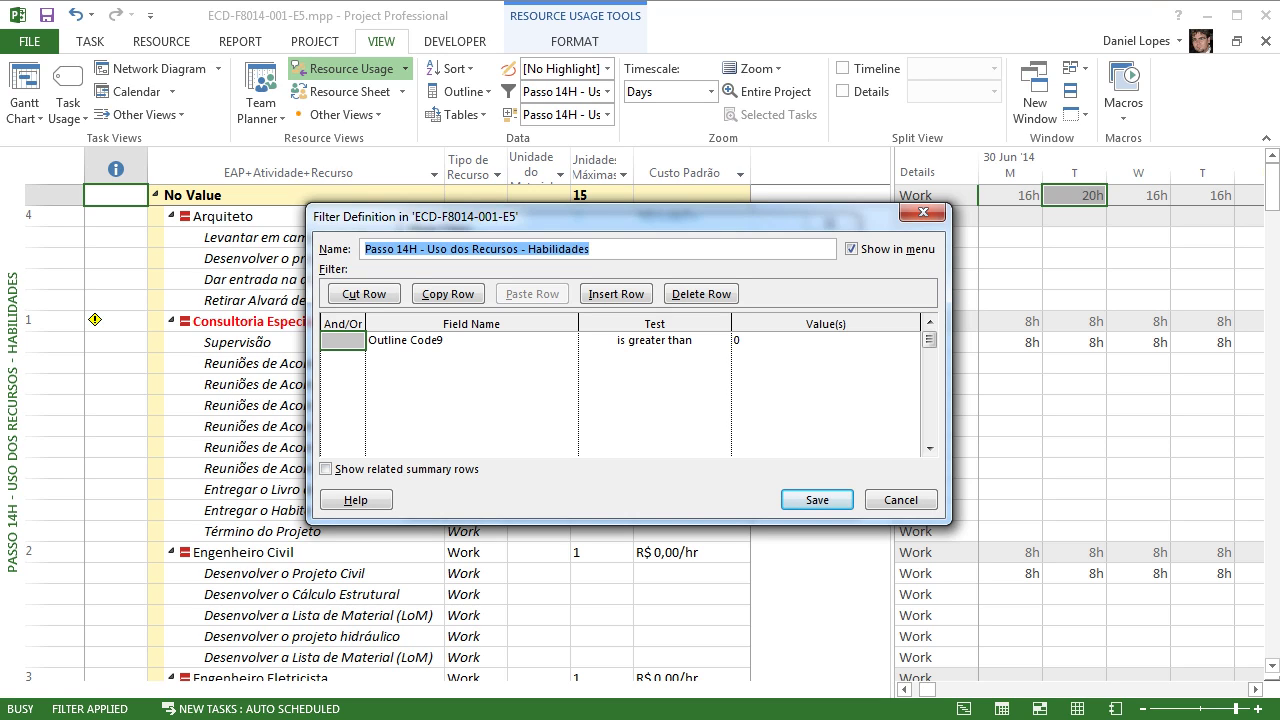
left_click(655, 341)
left_click(722, 342)
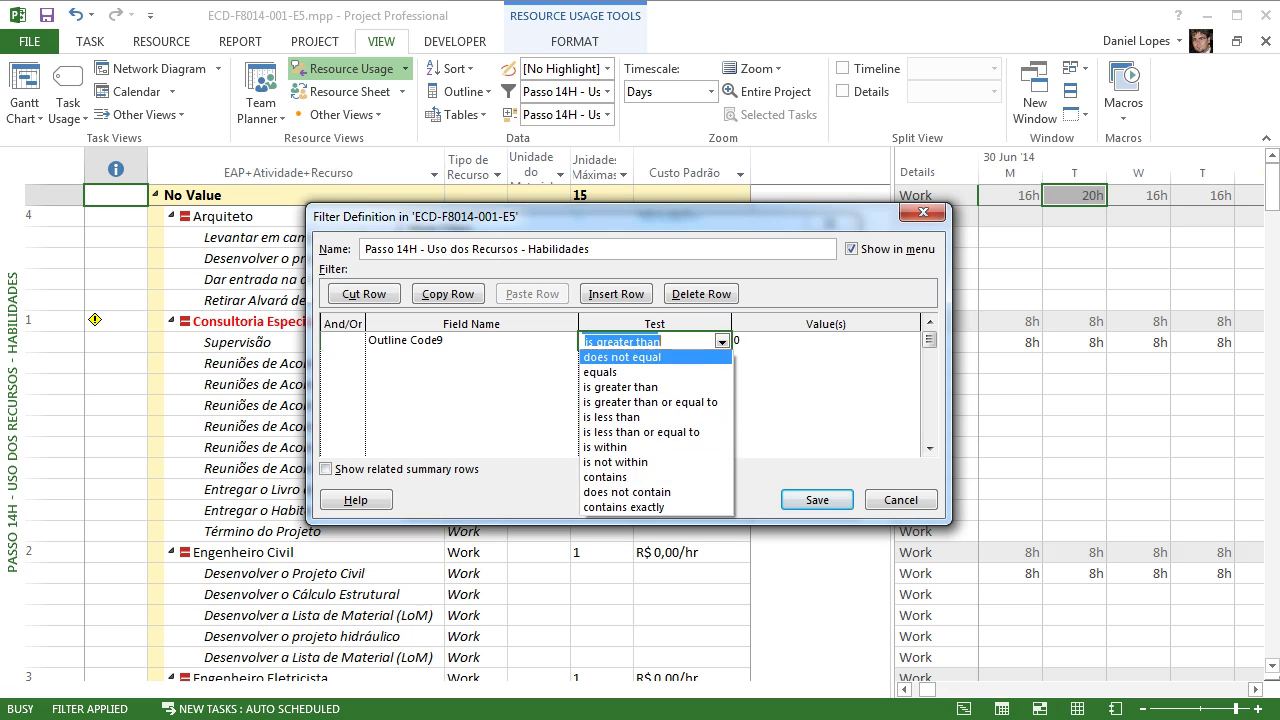
left_click(622, 357)
Step: Clear the comparison value for Outline Code9, save the filter definition, and apply the filter
left_click(826, 341)
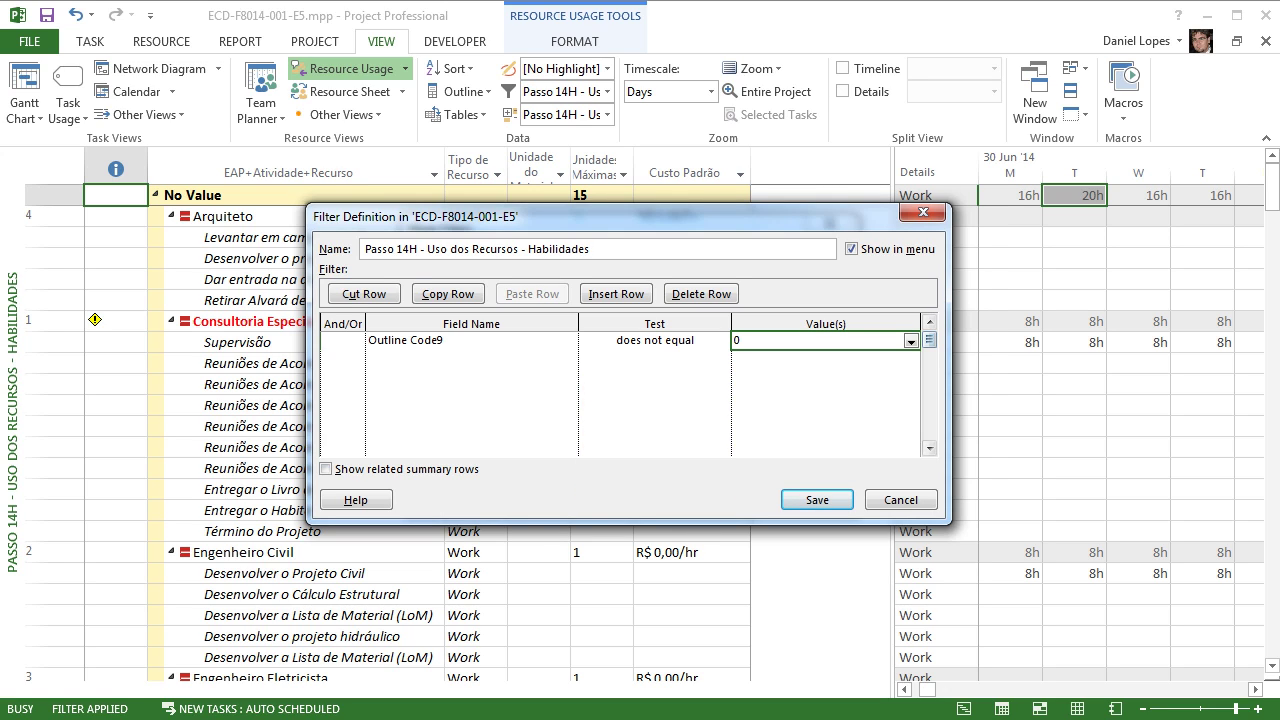
left_click(911, 341)
left_click(911, 341)
key("BackSpace")
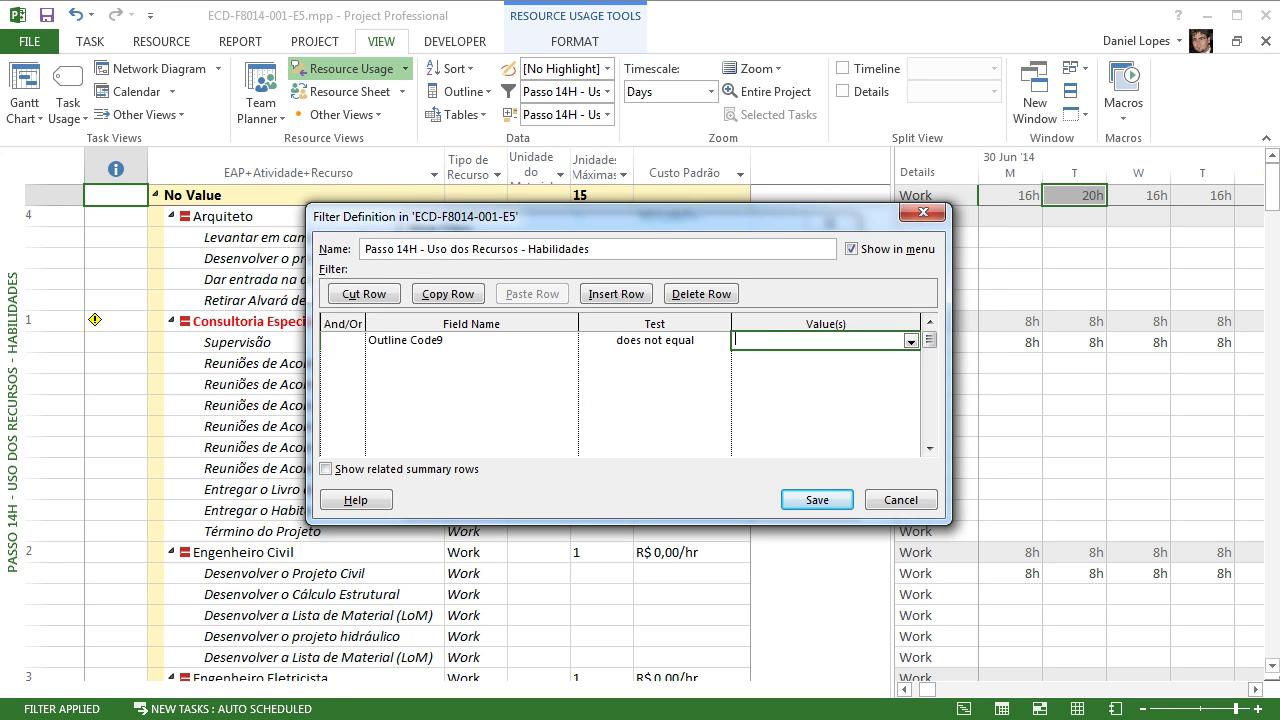
key("Return")
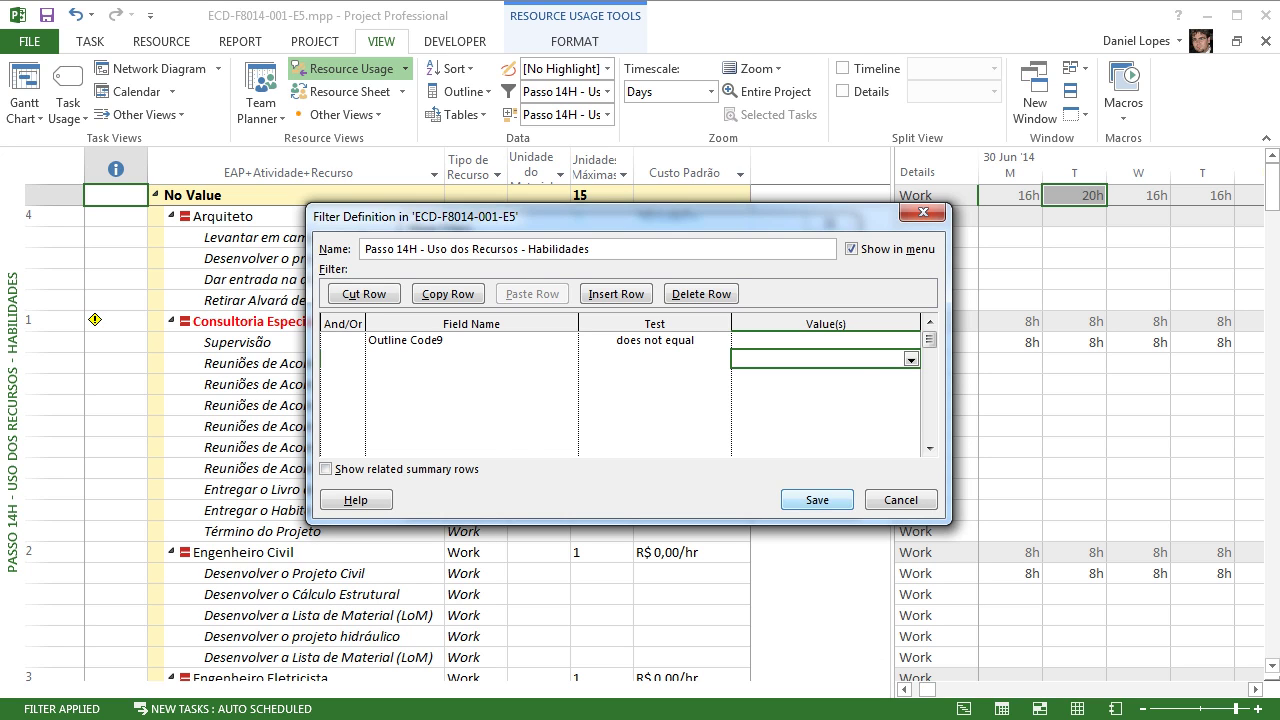
key("Return")
key("Return")
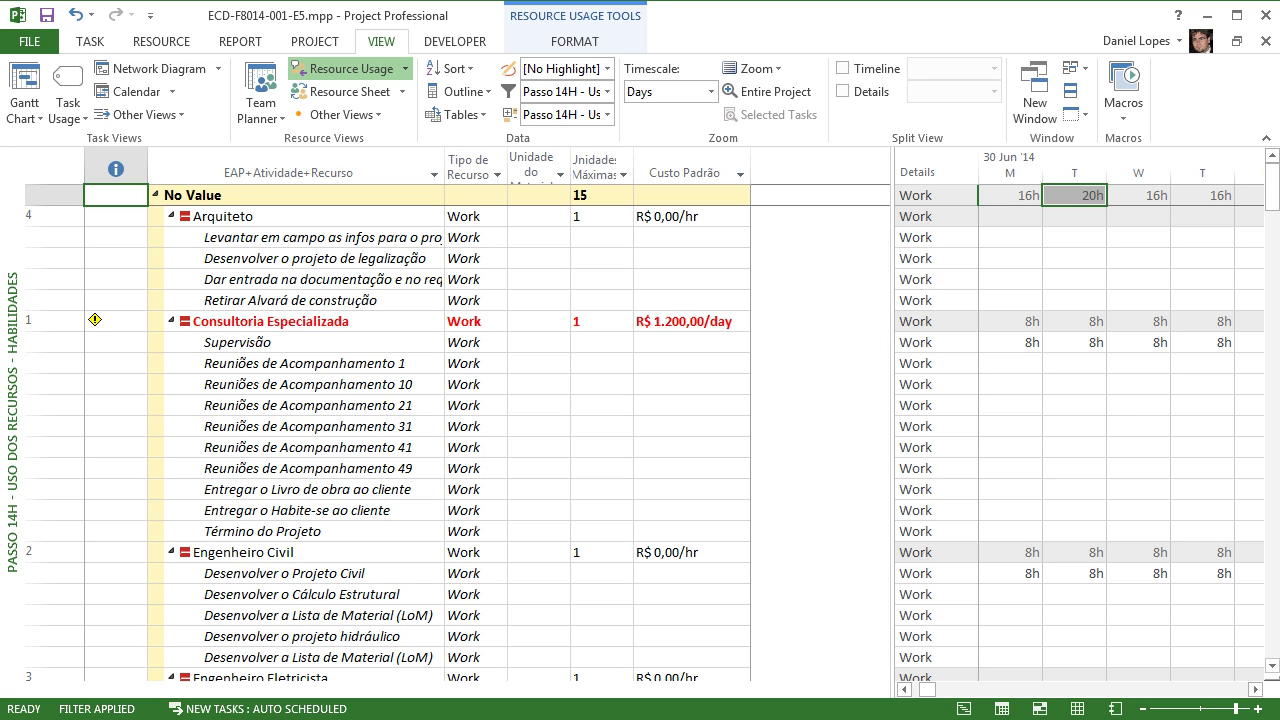
Step: Review the Passo 14H - Uso dos Recursos - Habilidades group definition, close it without changes, and look through the grouped resource list
left_click(607, 114)
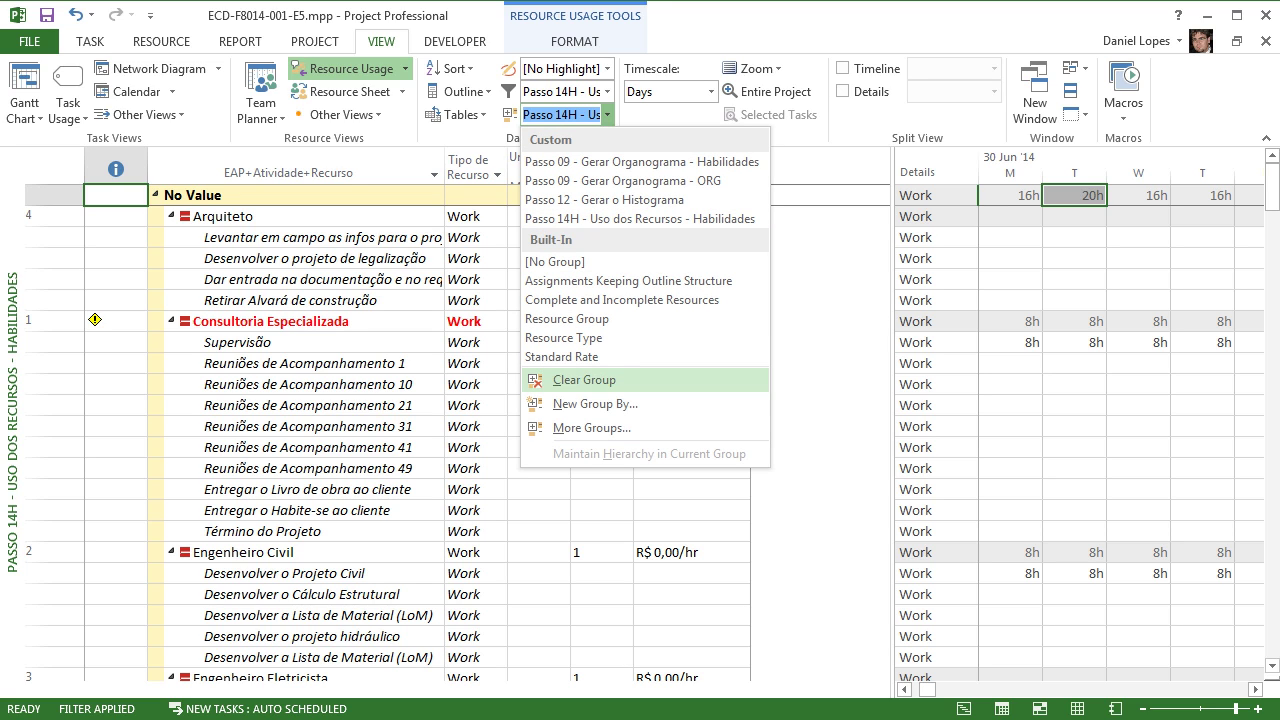
left_click(590, 427)
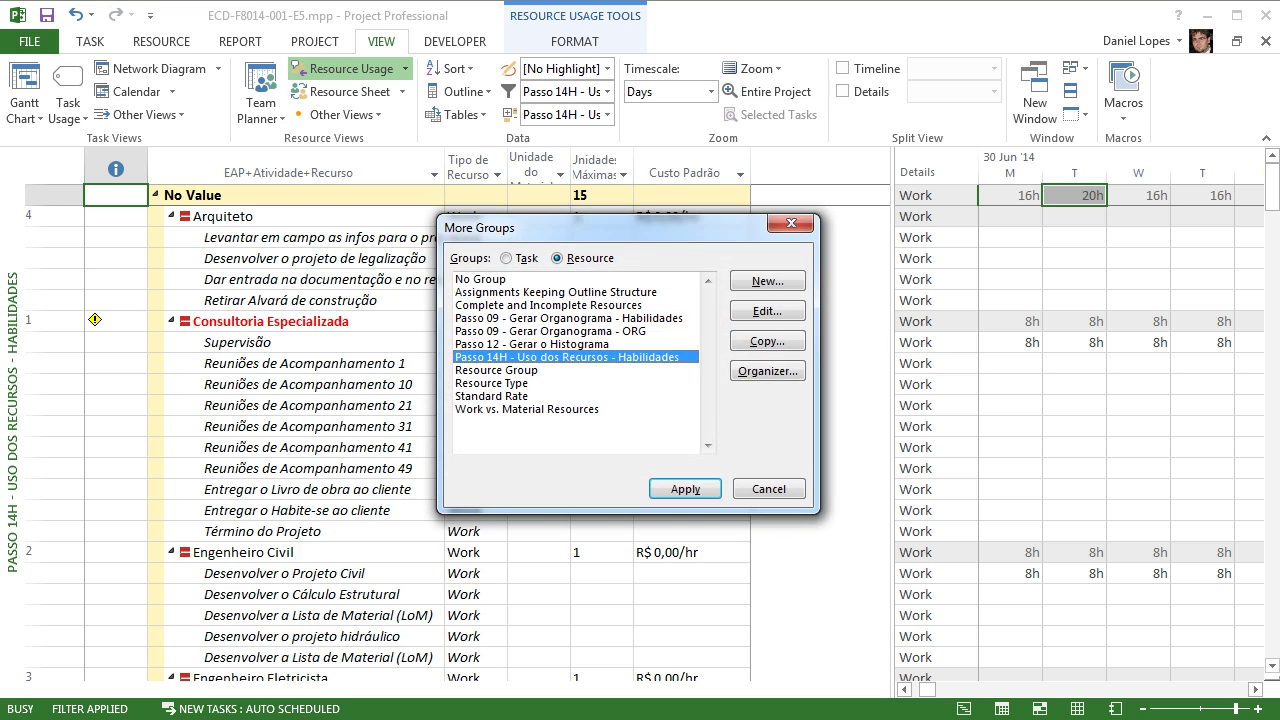
left_click(767, 311)
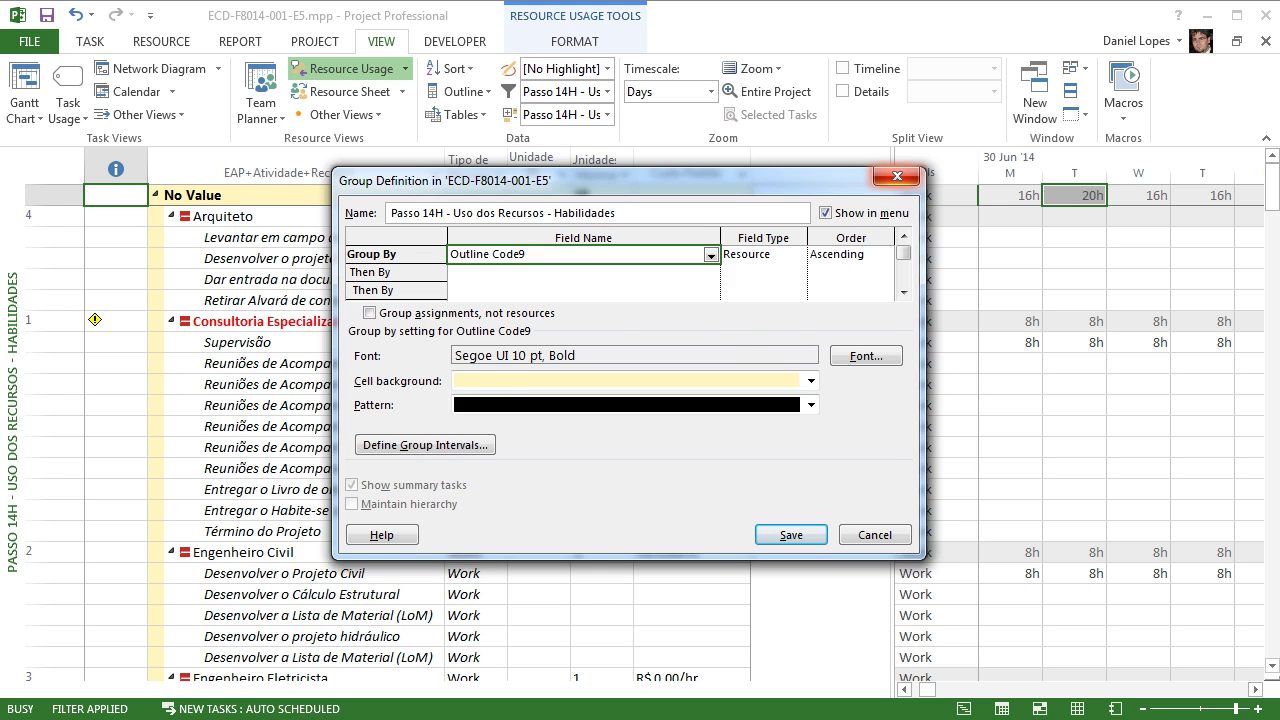
left_click(897, 176)
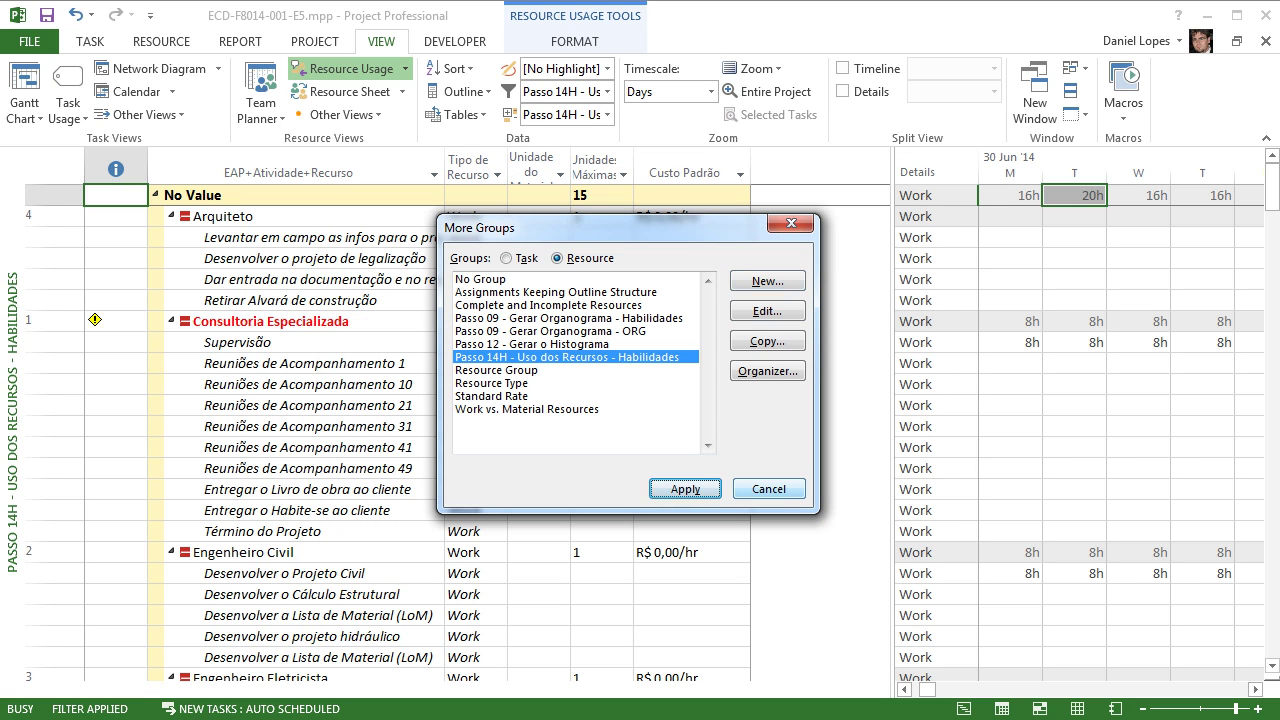
left_click(769, 489)
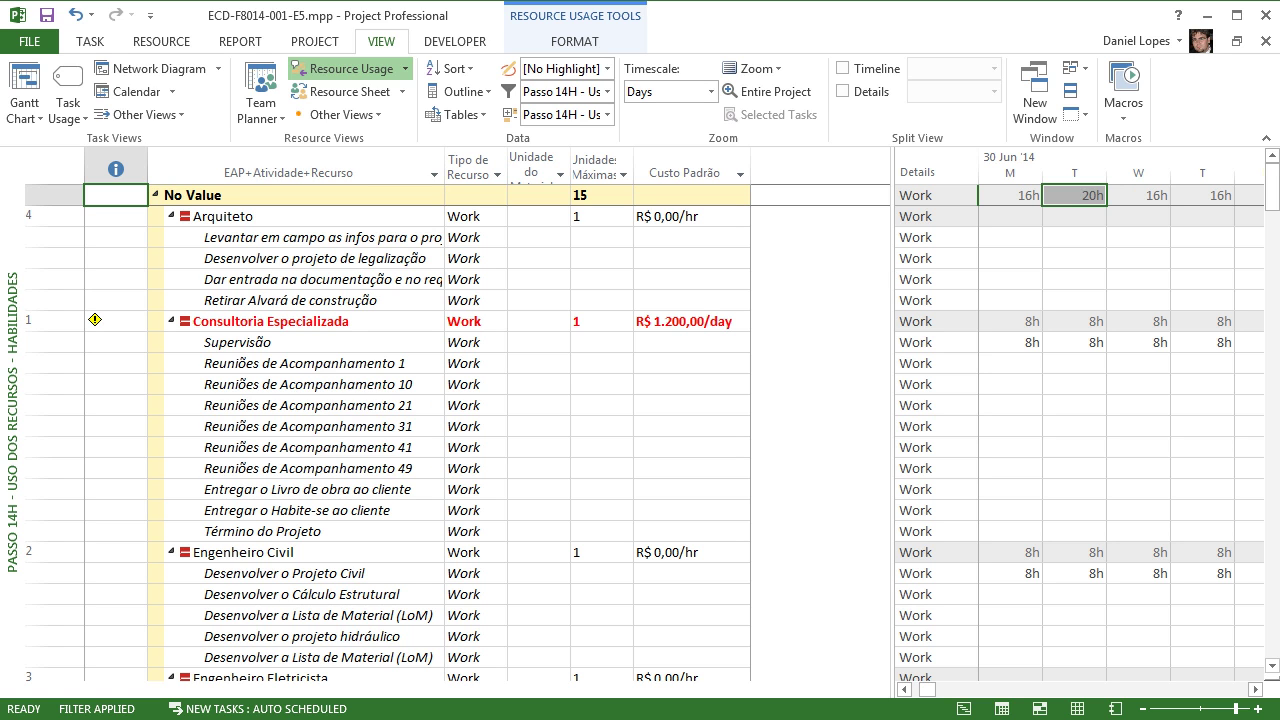
scroll(450, 430, "down", 9)
scroll(450, 430, "down", 17)
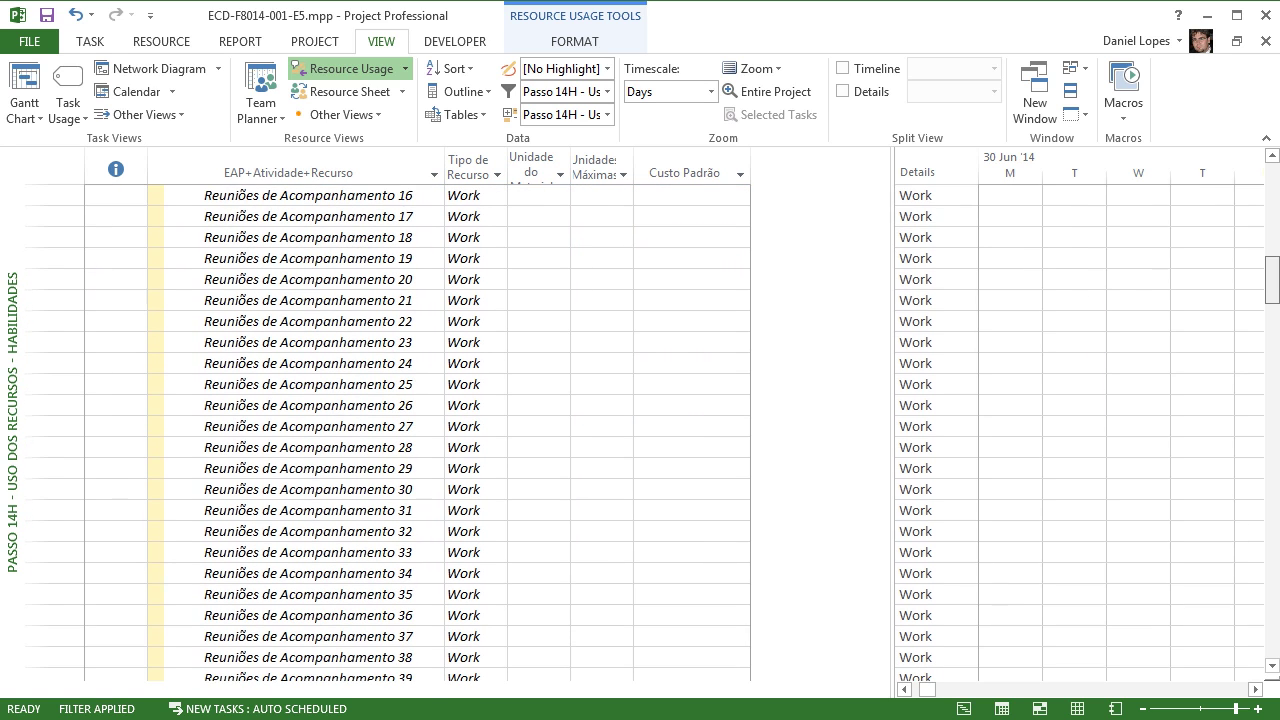
scroll(388, 430, "down", 20)
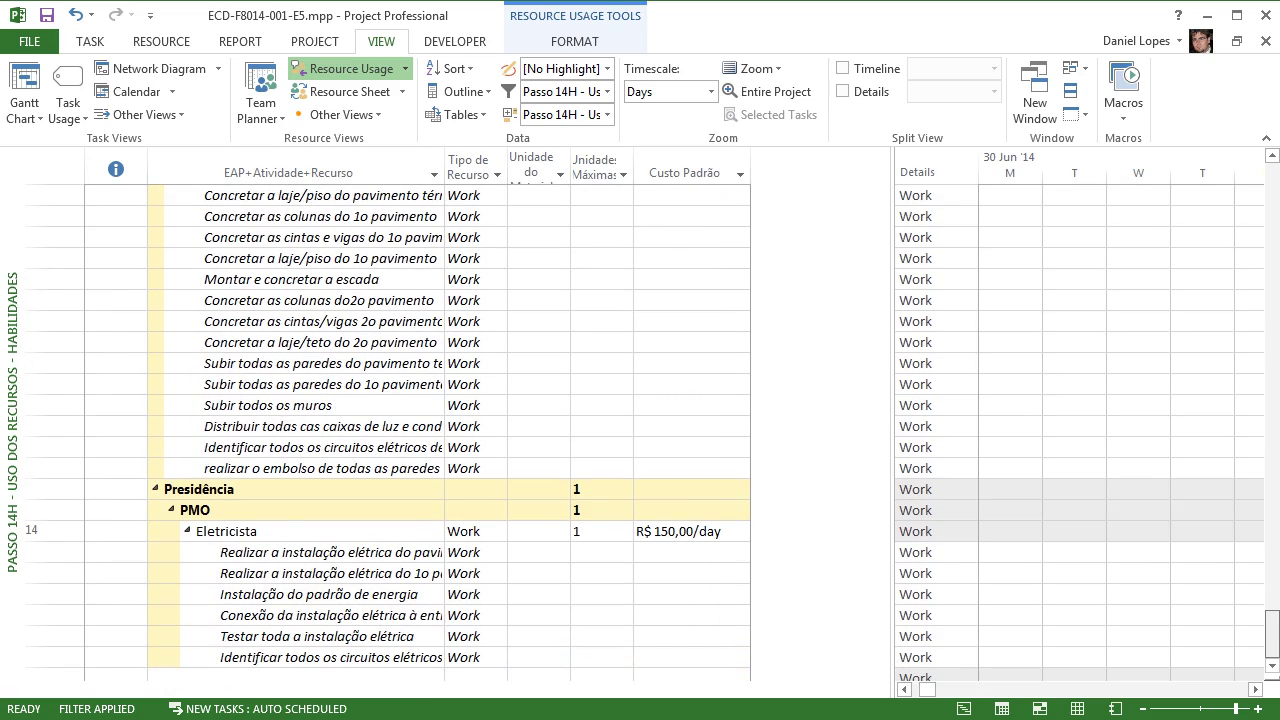
key("ctrl+Home")
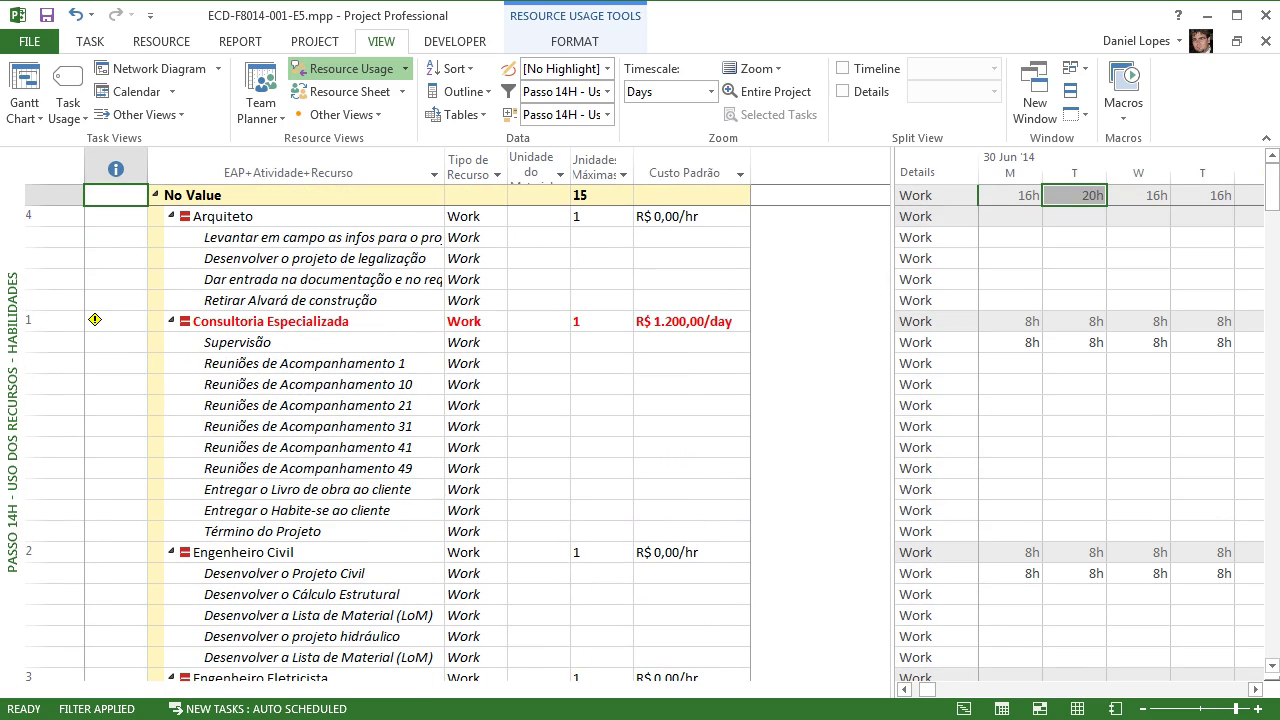
Step: Widen the timephased area up to the Custo Padrão column, and remove Work from the shown usage detail fields
left_click_drag(892, 420, 815, 420)
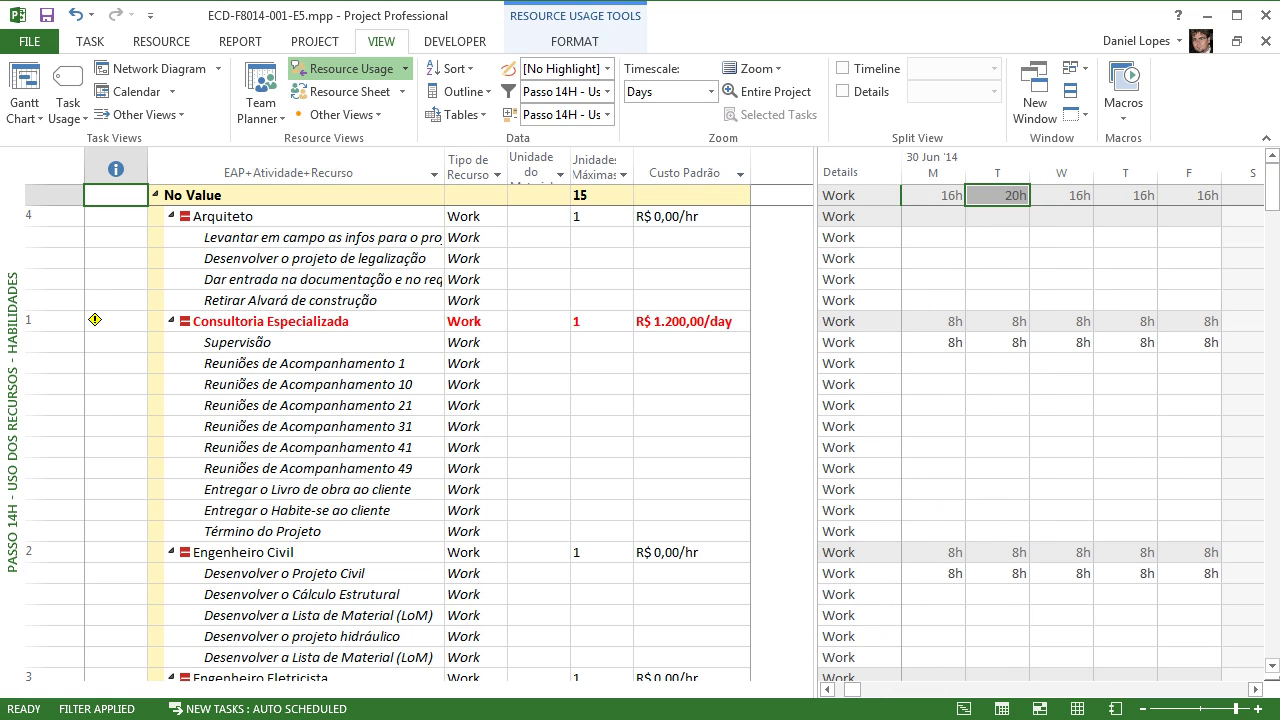
left_click_drag(815, 420, 767, 420)
right_click(789, 158)
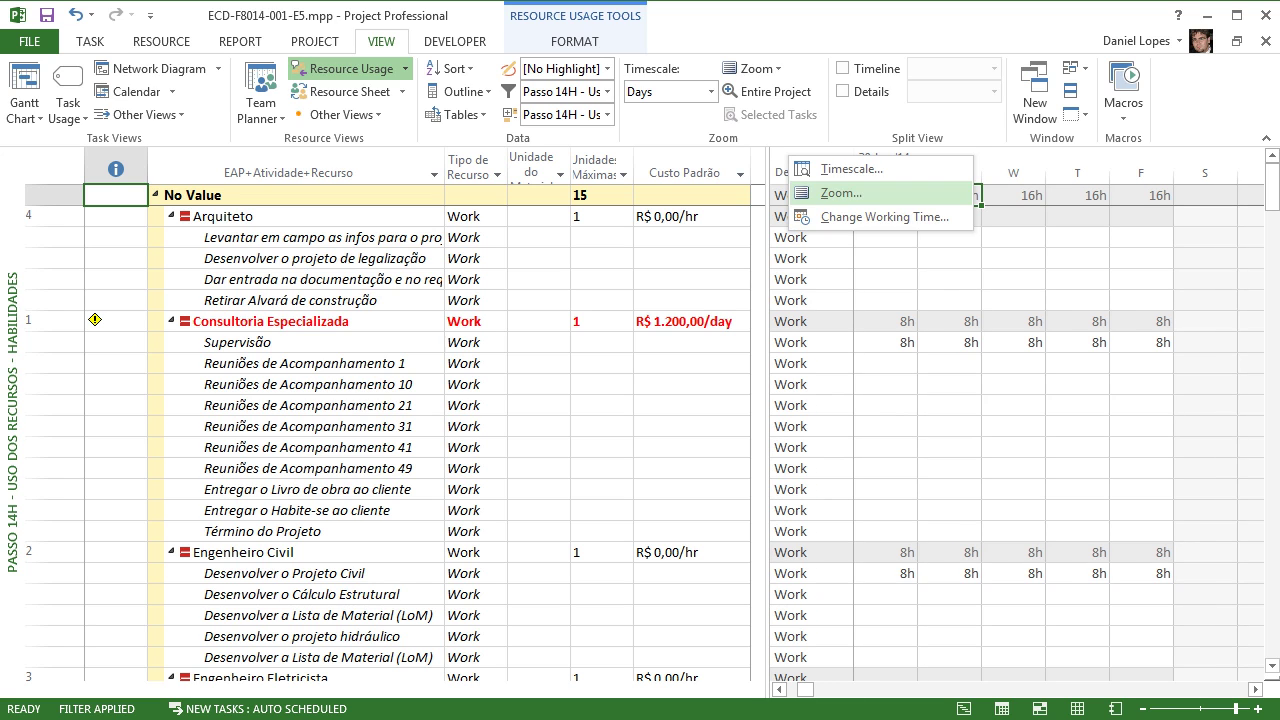
right_click(772, 241)
left_click(820, 255)
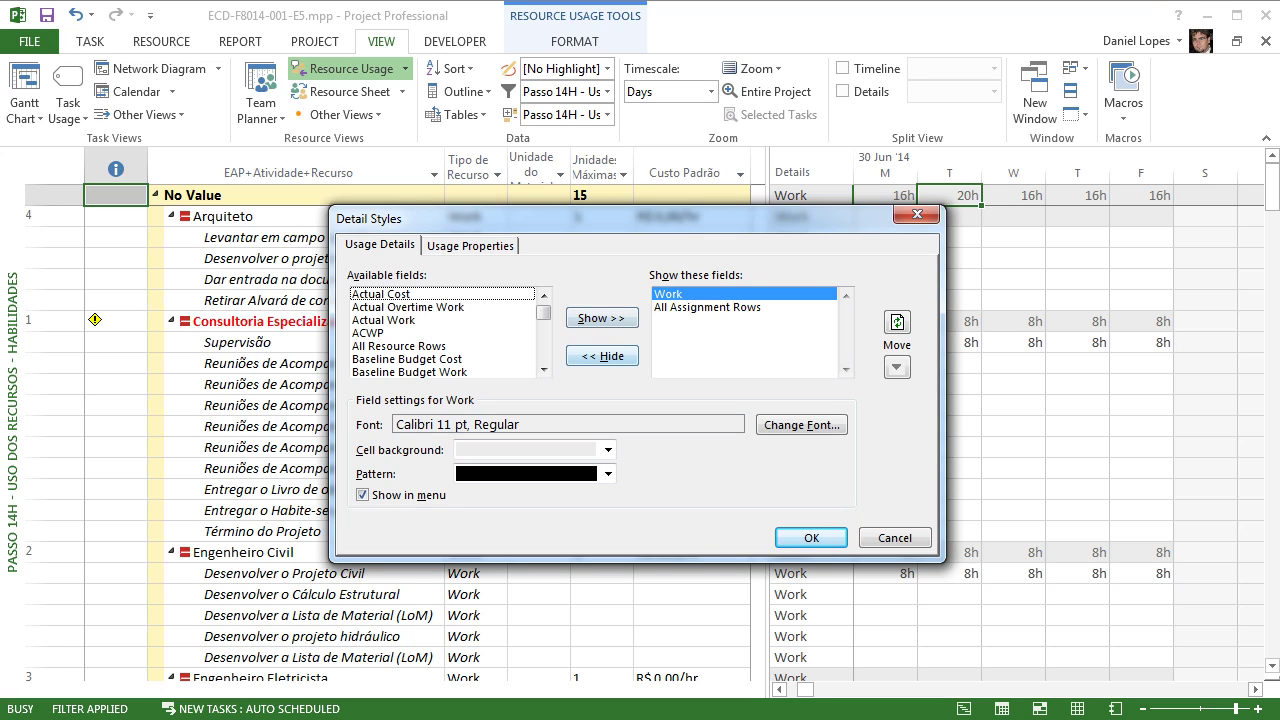
left_click(602, 356)
Step: Add the Peak Units and Overallocation fields to the shown usage details
left_click(442, 346)
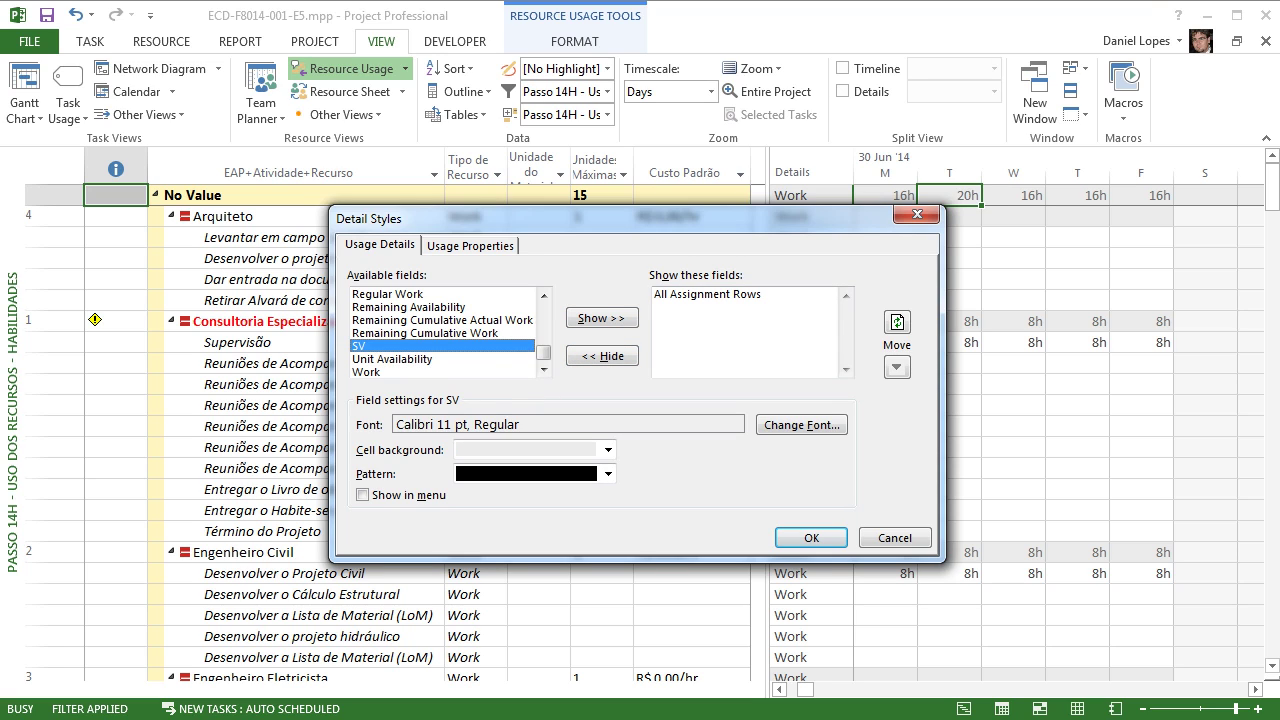
key("p")
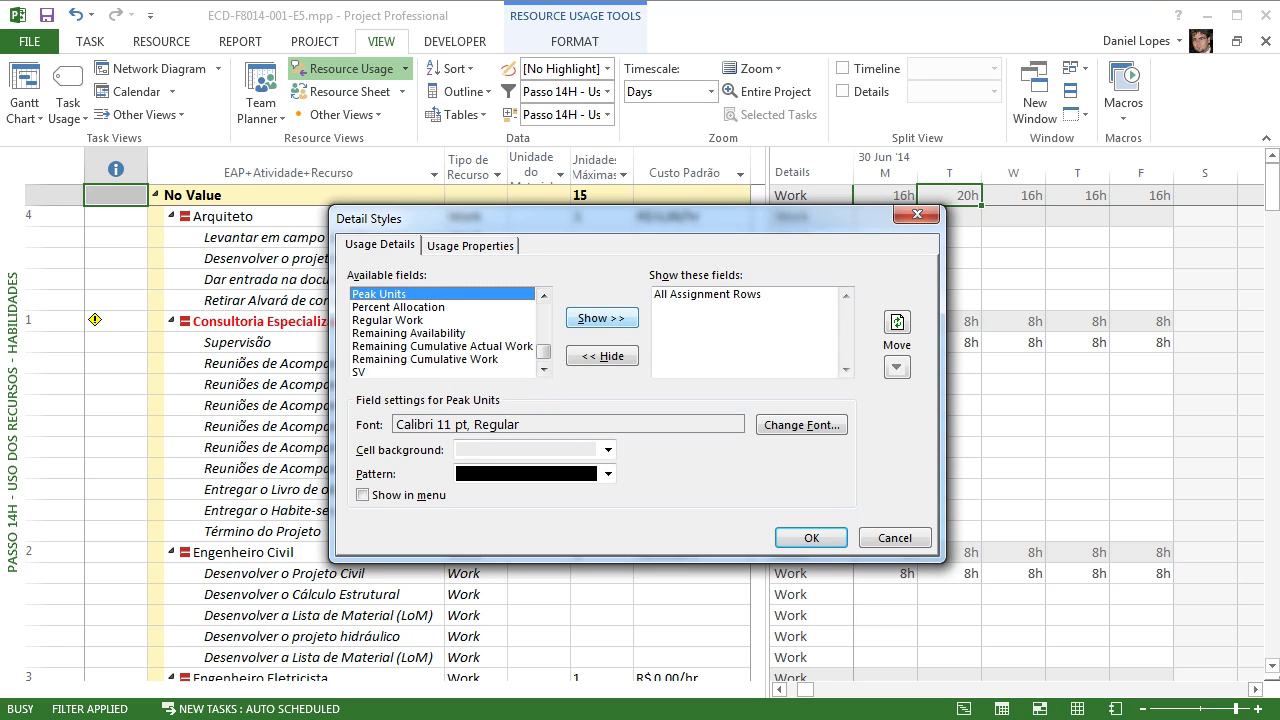
key("alt+s")
key("alt+a")
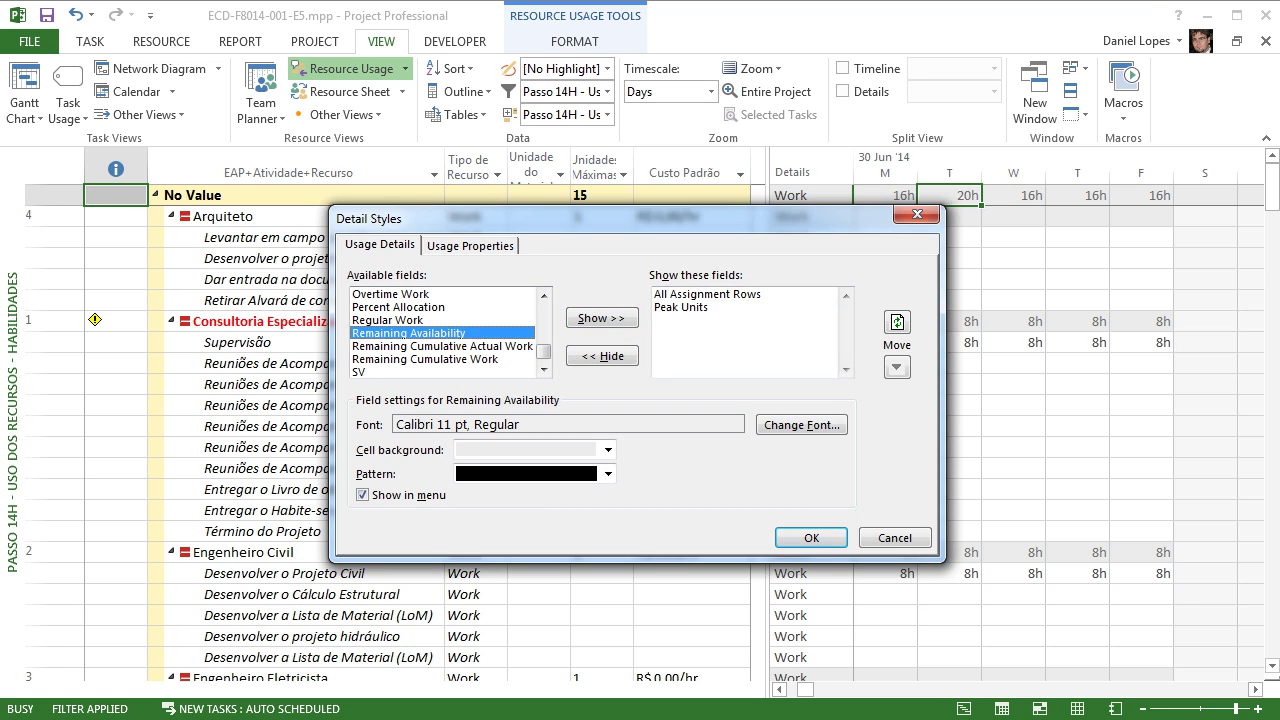
key("o")
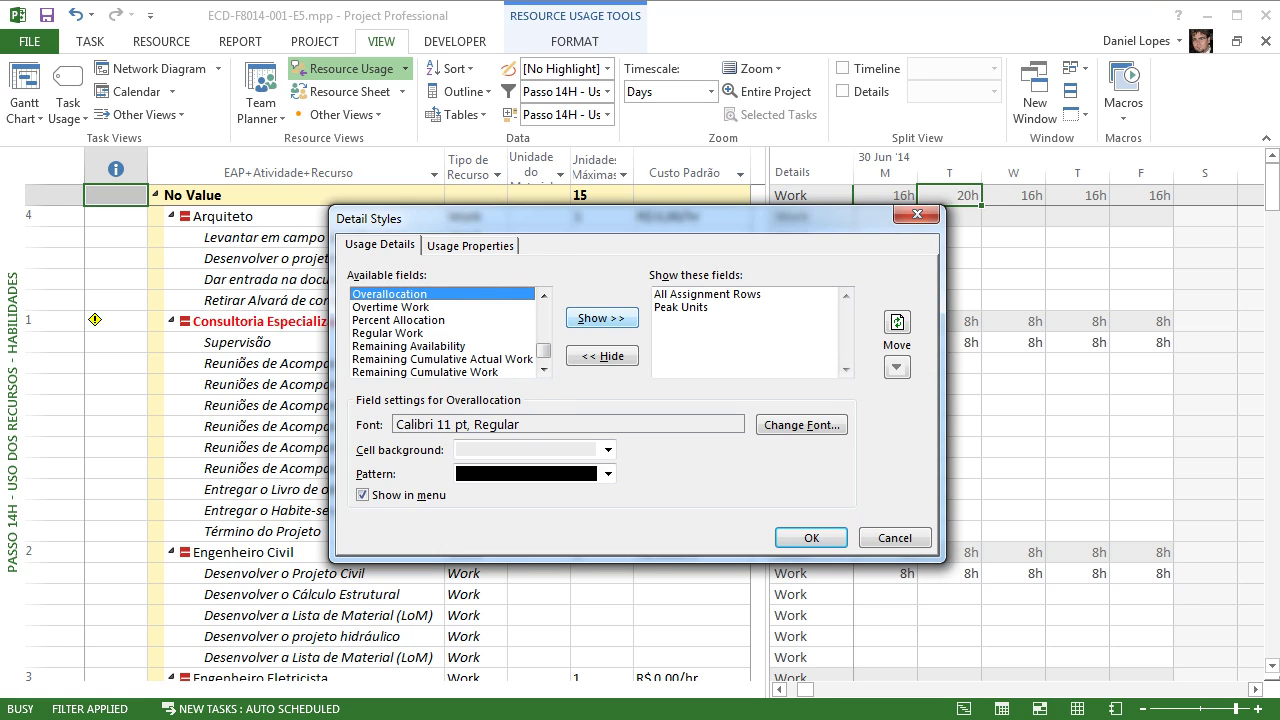
left_click(409, 346, "ctrl")
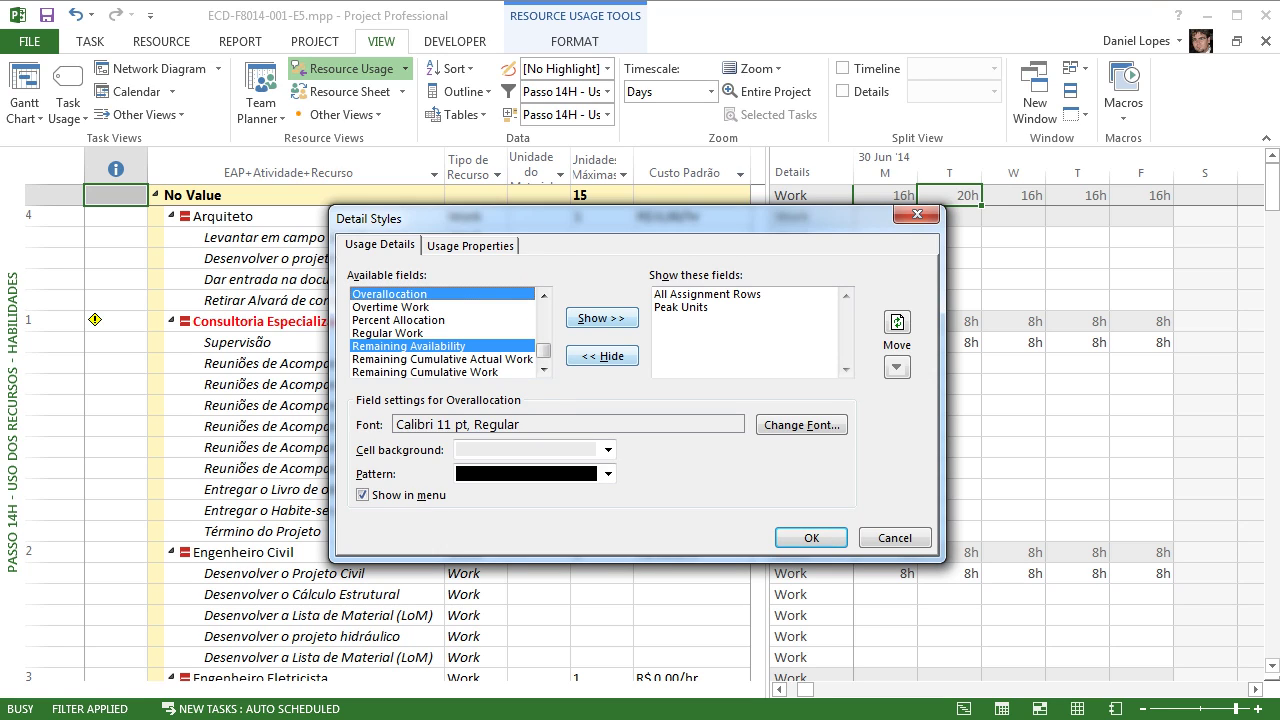
key("alt+s")
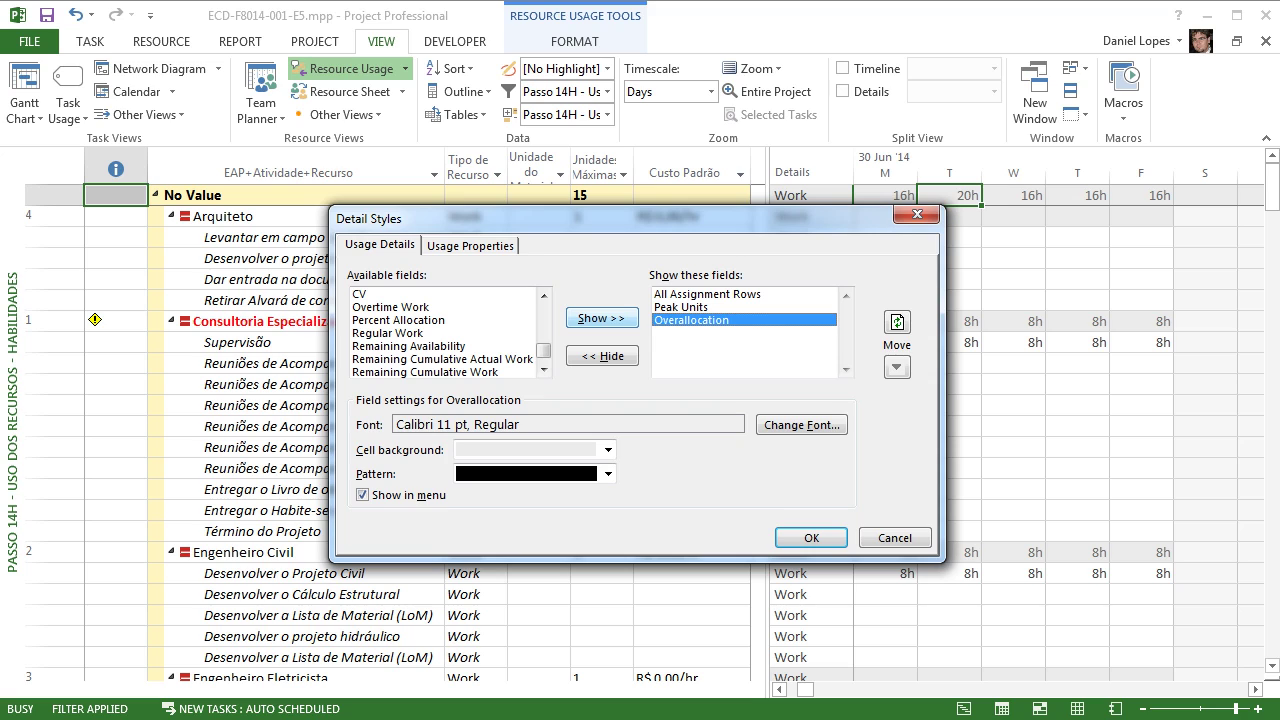
Step: Look through the available usage fields, and add Percent Allocation to the shown details
key("alt+a")
key("Home")
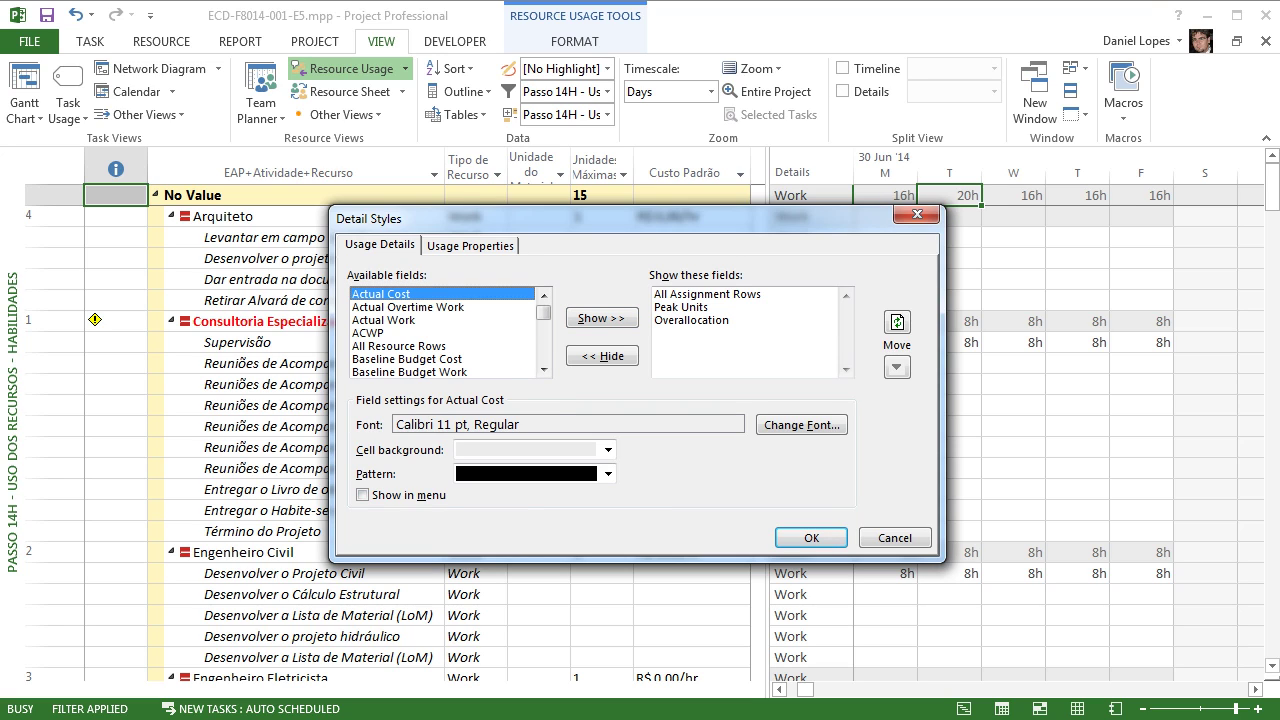
mouse_move(543, 312)
left_mouse_down()
mouse_move(543, 353)
mouse_move(543, 311)
left_mouse_up()
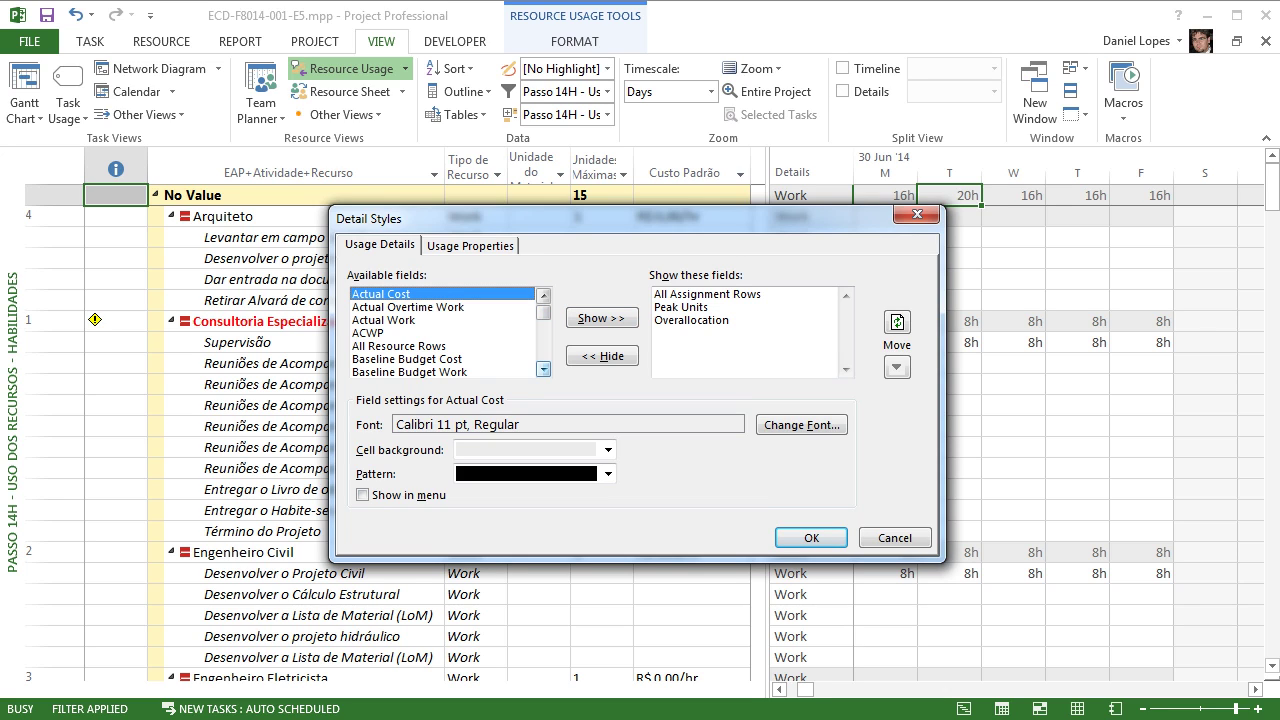
left_click(543, 369)
left_click(543, 369)
left_click_drag(543, 314, 543, 351)
scroll(450, 332, "down", 2)
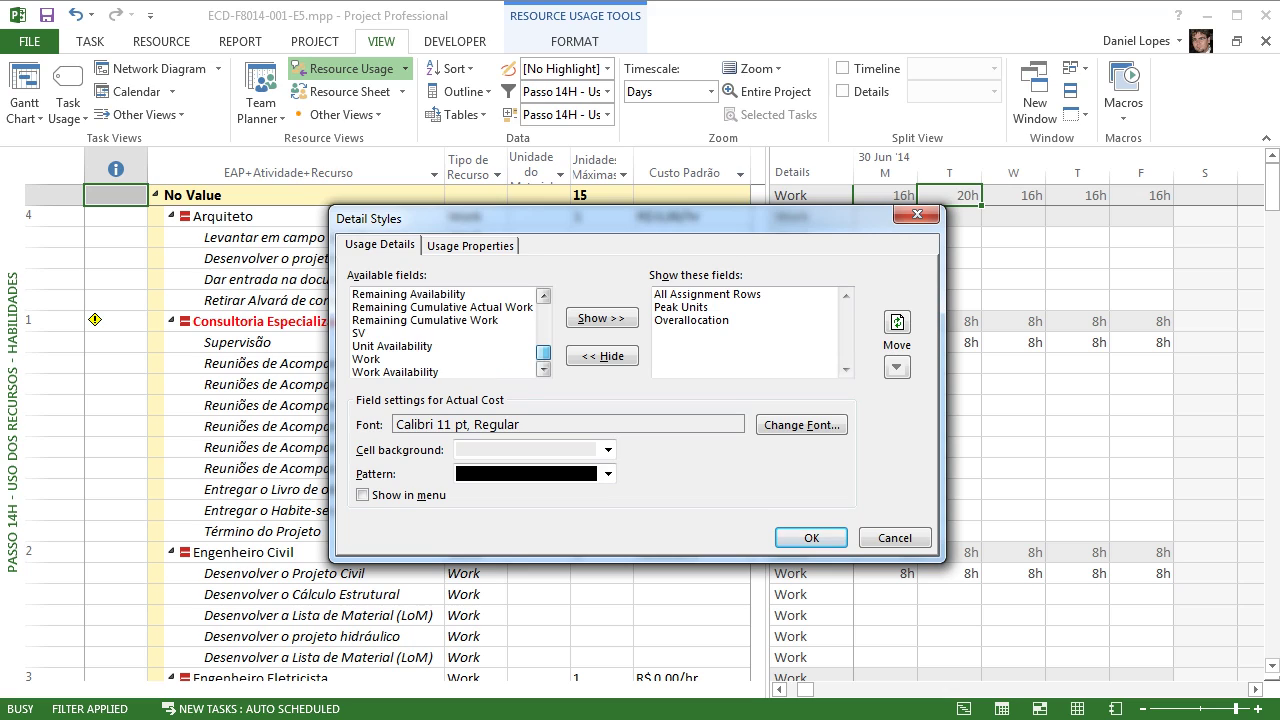
scroll(450, 332, "up", 2)
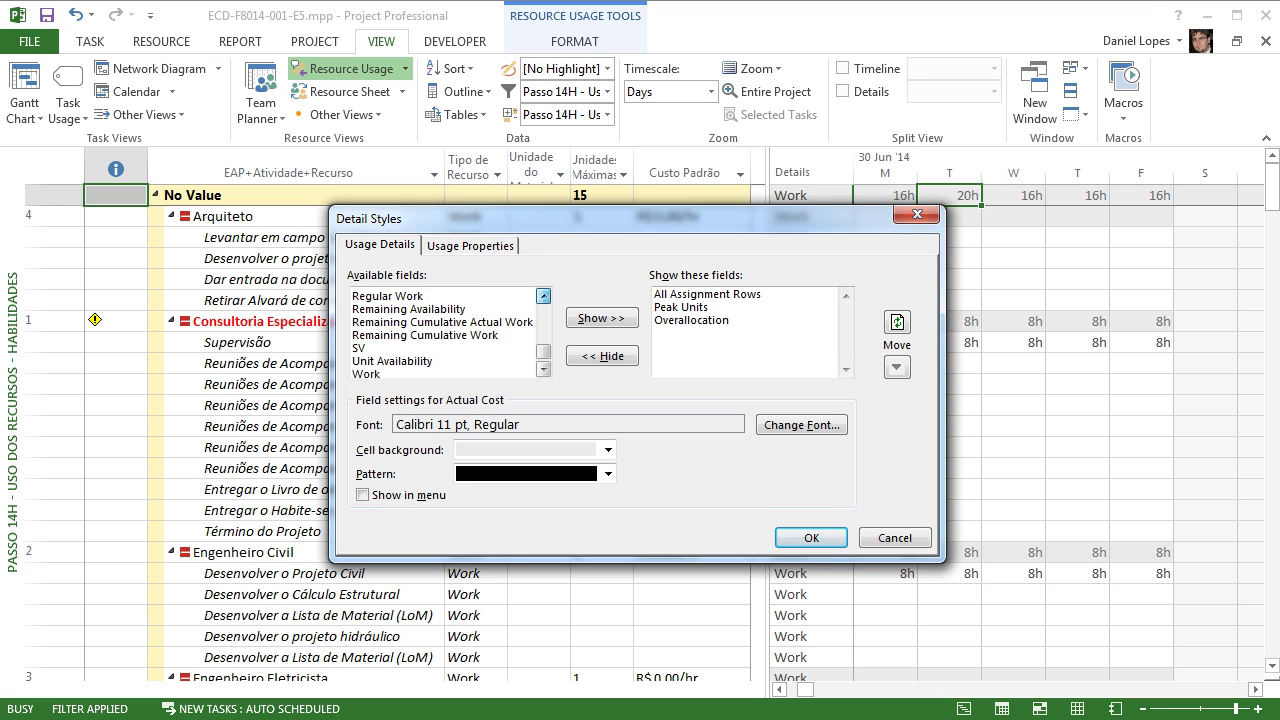
left_click(399, 307)
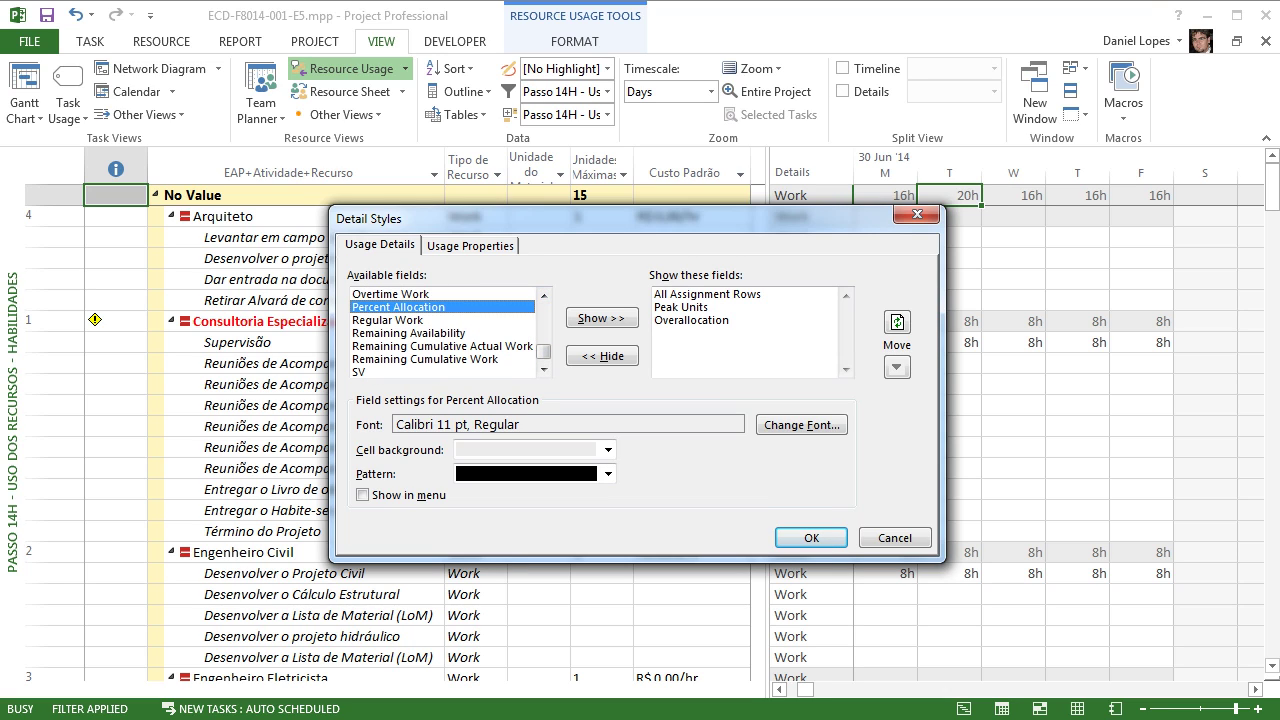
left_click(601, 318)
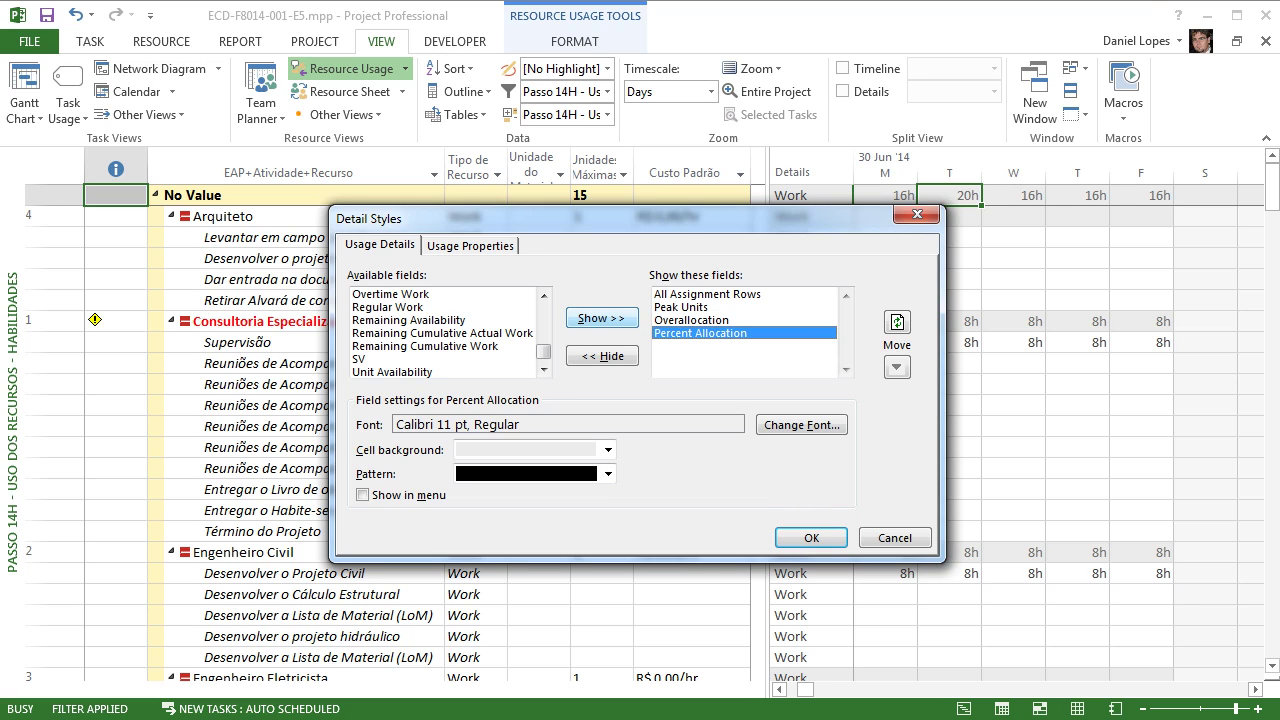
Step: Add the Unit Availability and Remaining Availability fields to the shown usage details
left_click(409, 320)
left_click(392, 372)
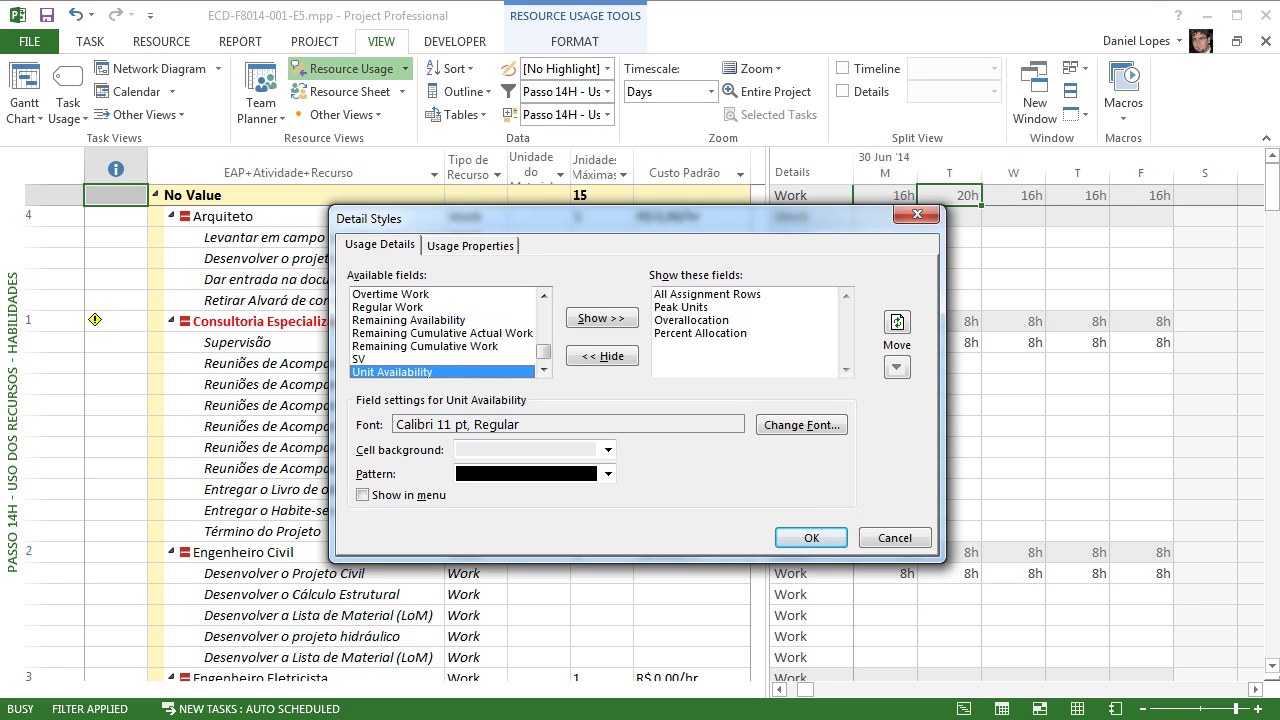
left_click(601, 318)
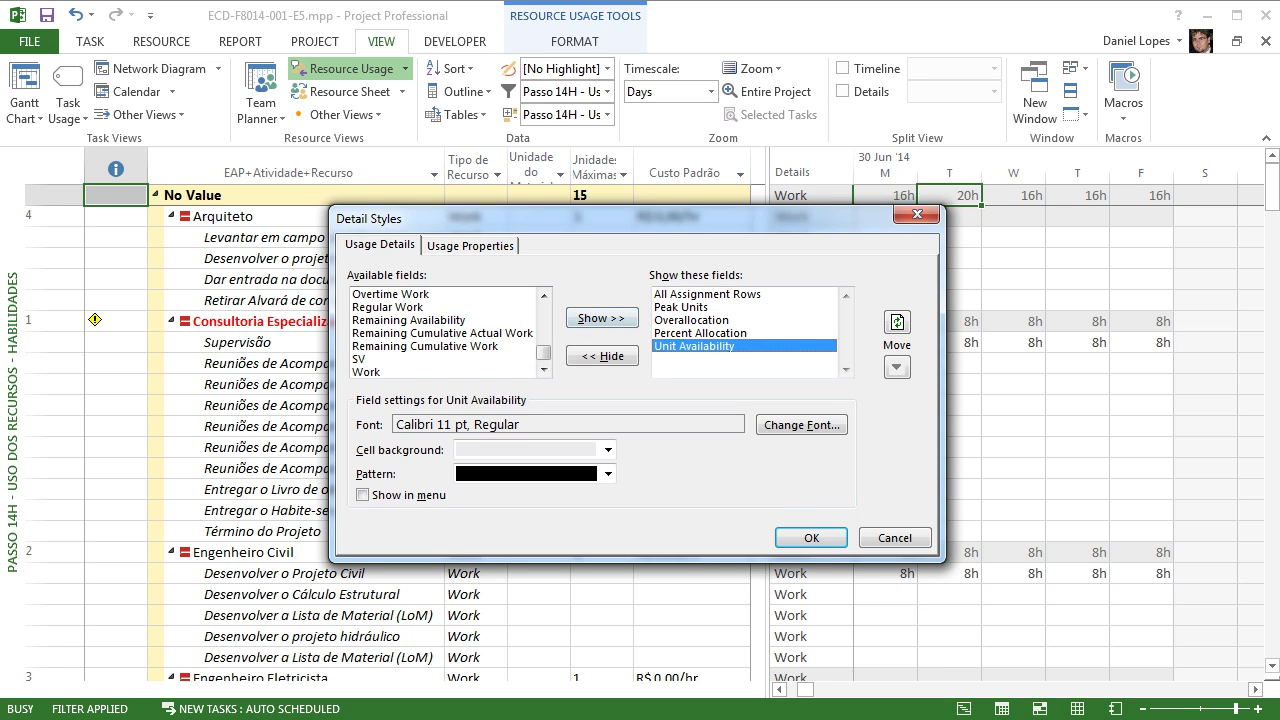
left_click(425, 346)
left_click(388, 307)
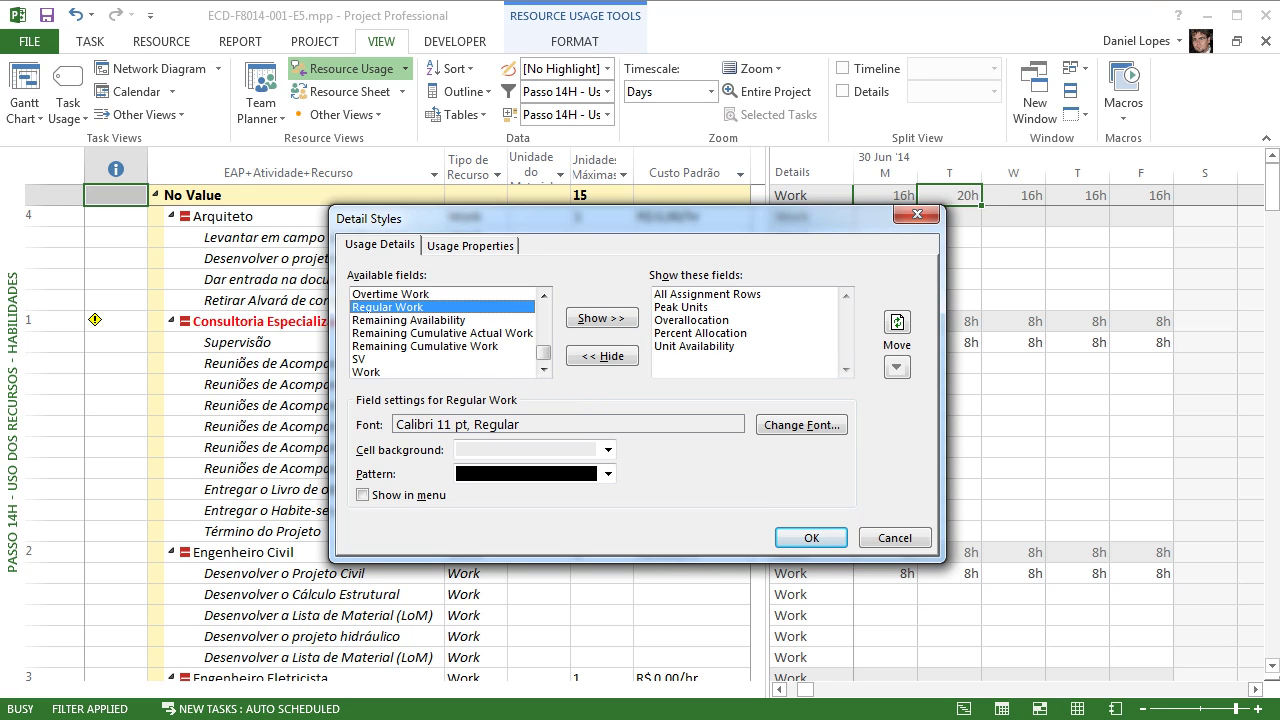
left_click(409, 320)
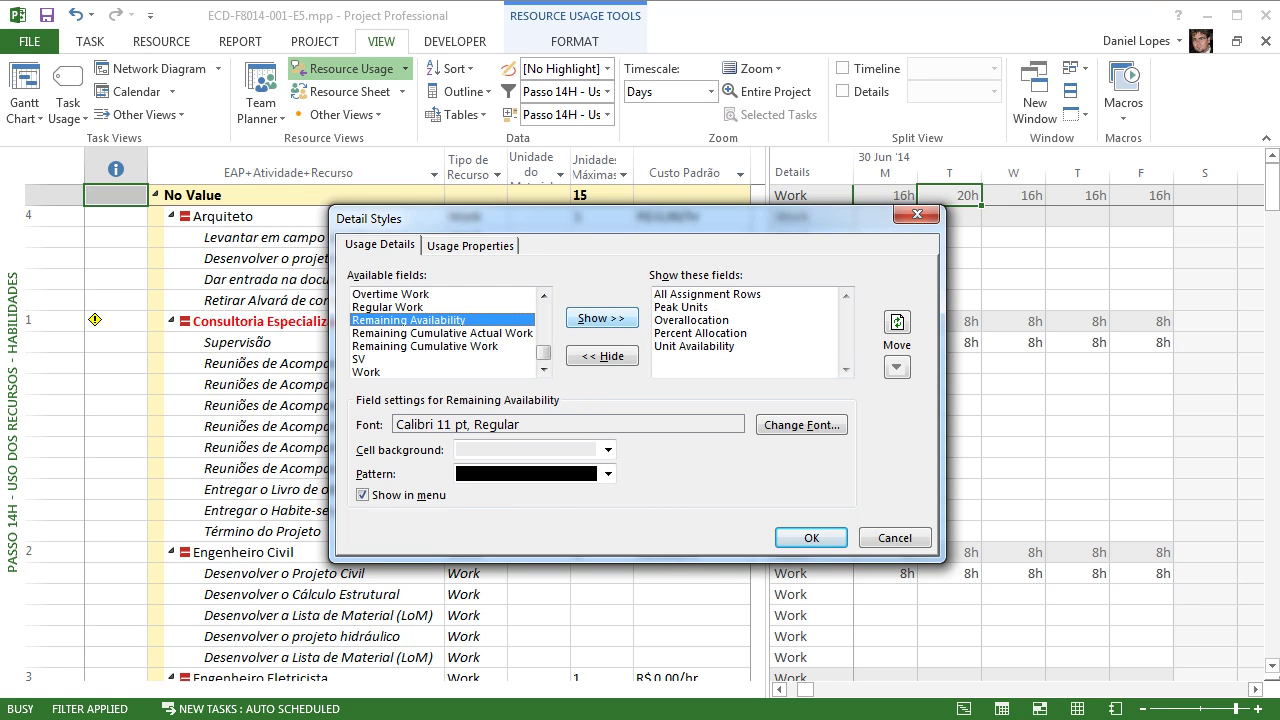
left_click(601, 318)
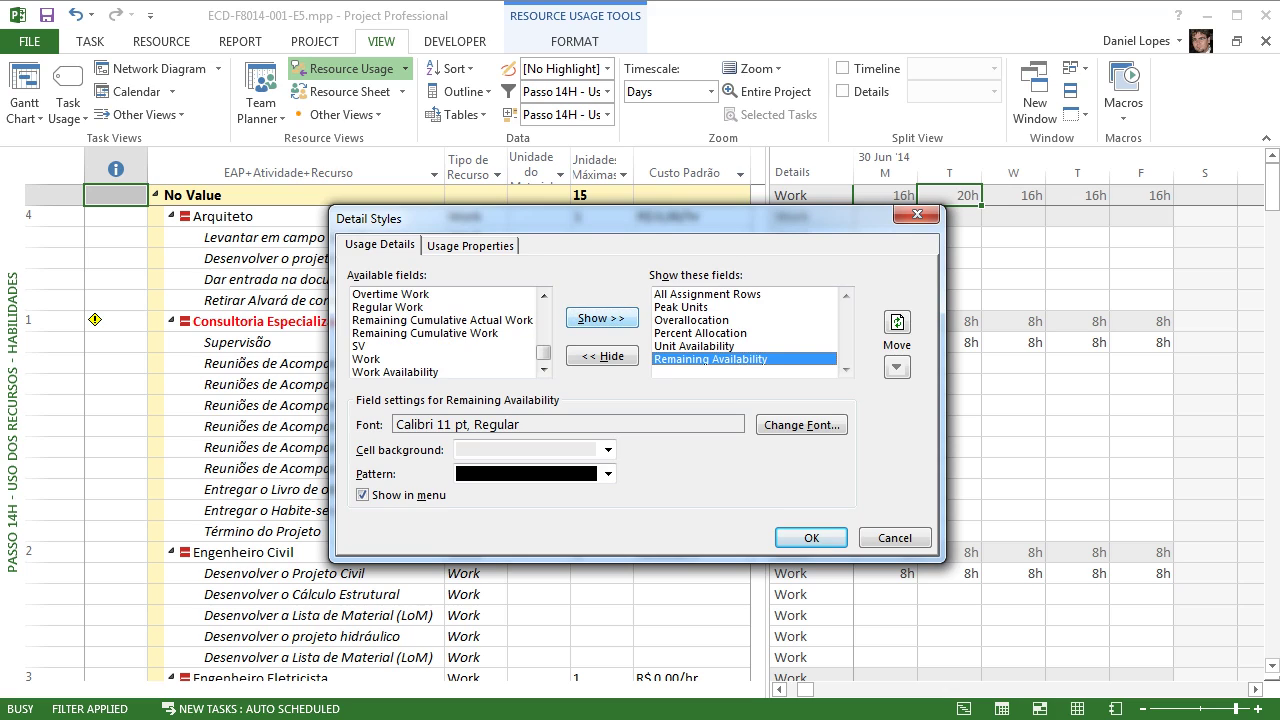
Step: Remove All Assignment Rows from the shown usage details, and give Peak Units a red cell background
left_click(707, 294)
left_click(602, 356)
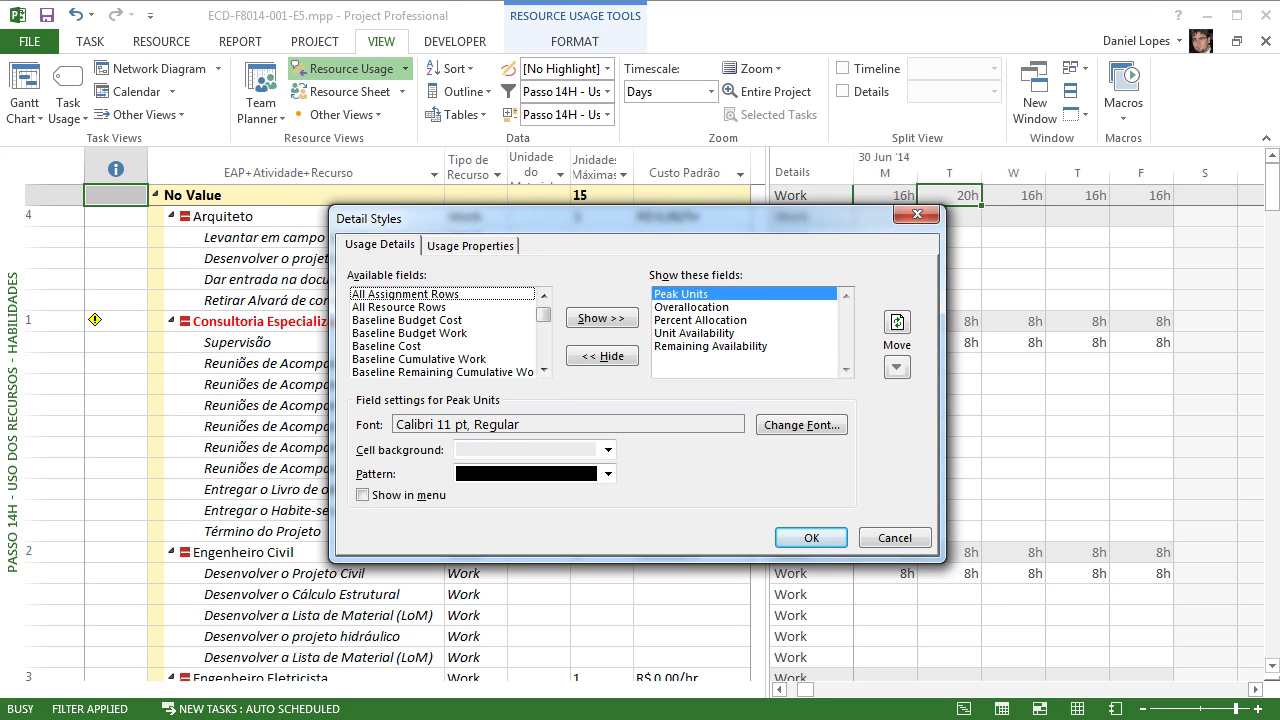
left_click(692, 307)
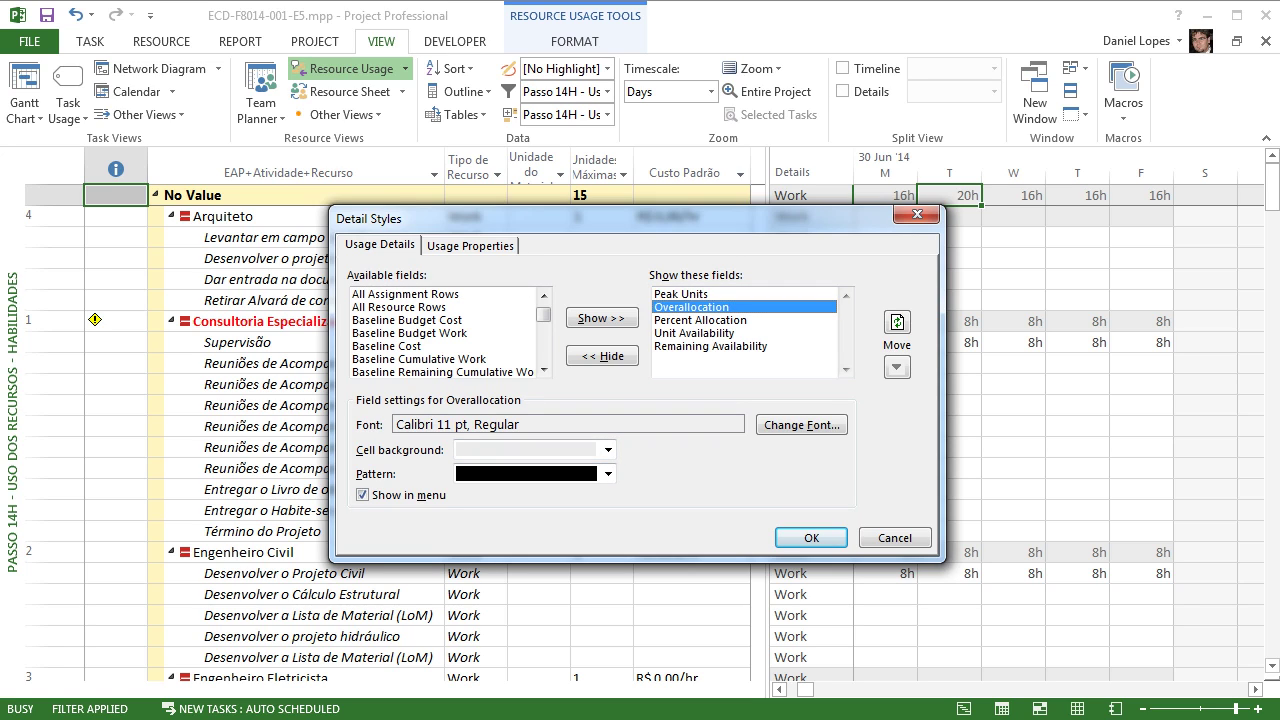
left_click(682, 294)
left_click(608, 450)
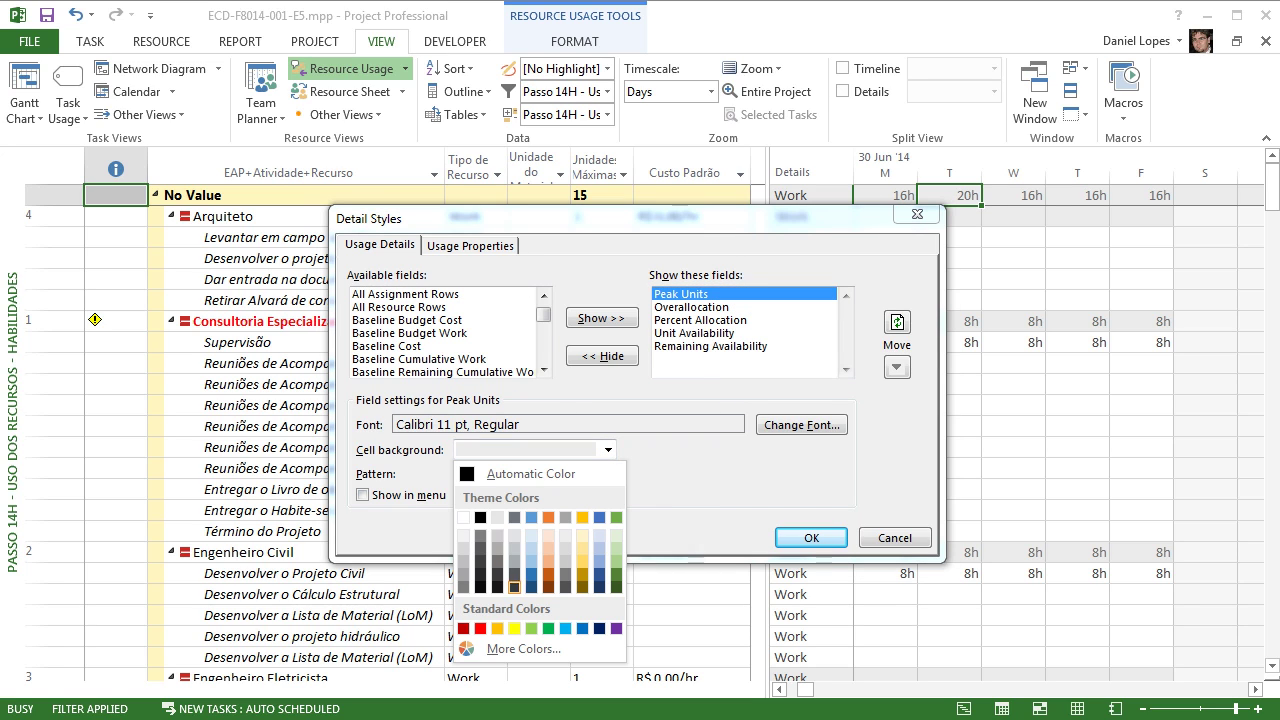
left_click(480, 628)
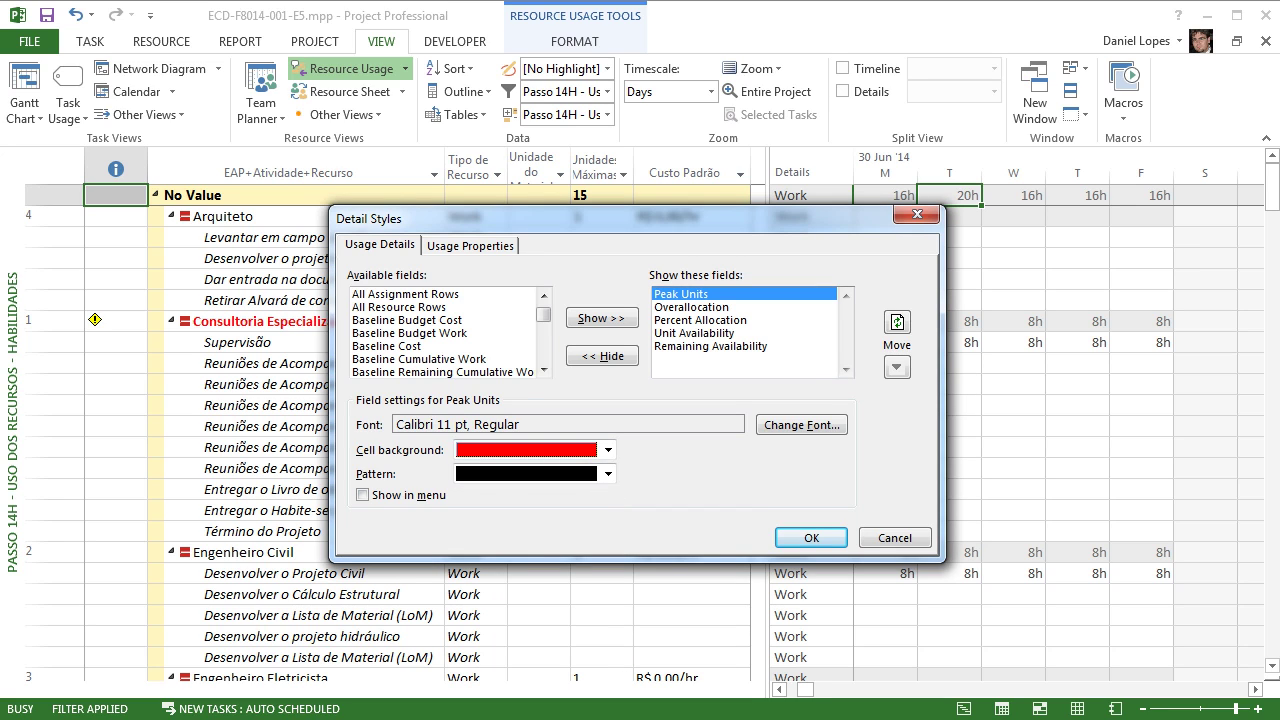
Step: Give the Overallocation field a blue cell background
left_click(690, 307)
left_click(607, 450)
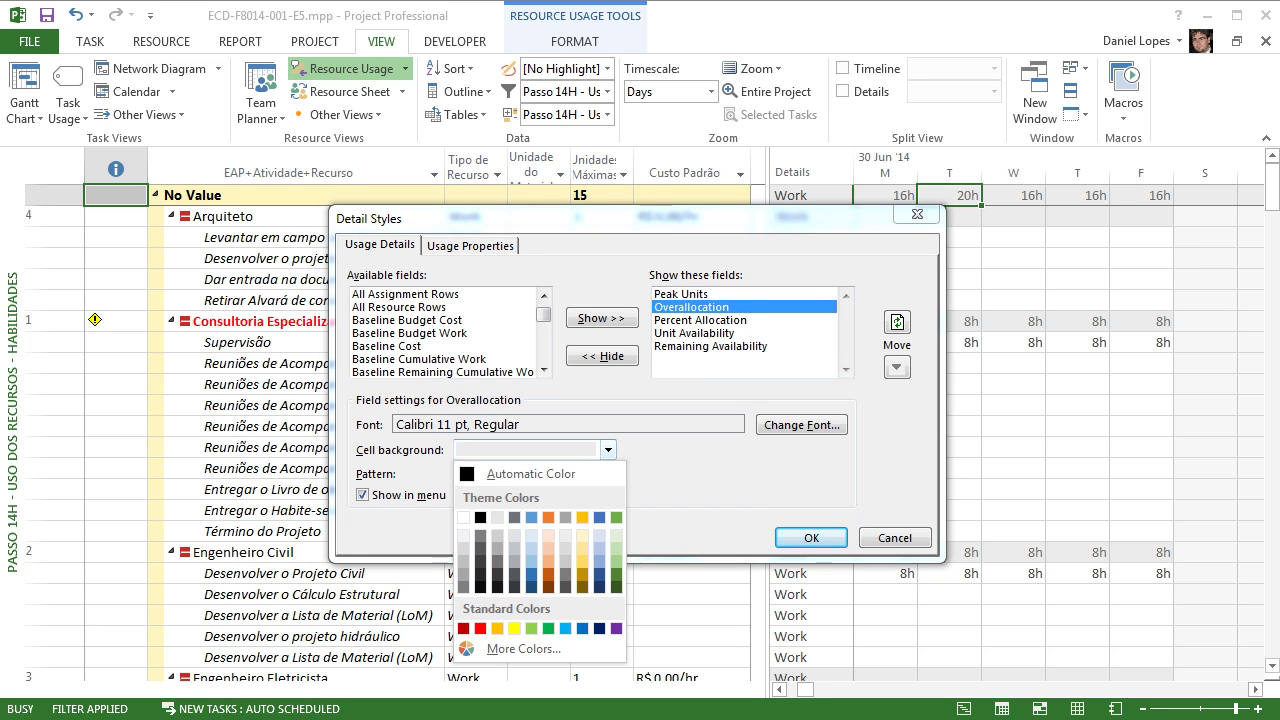
left_click(531, 517)
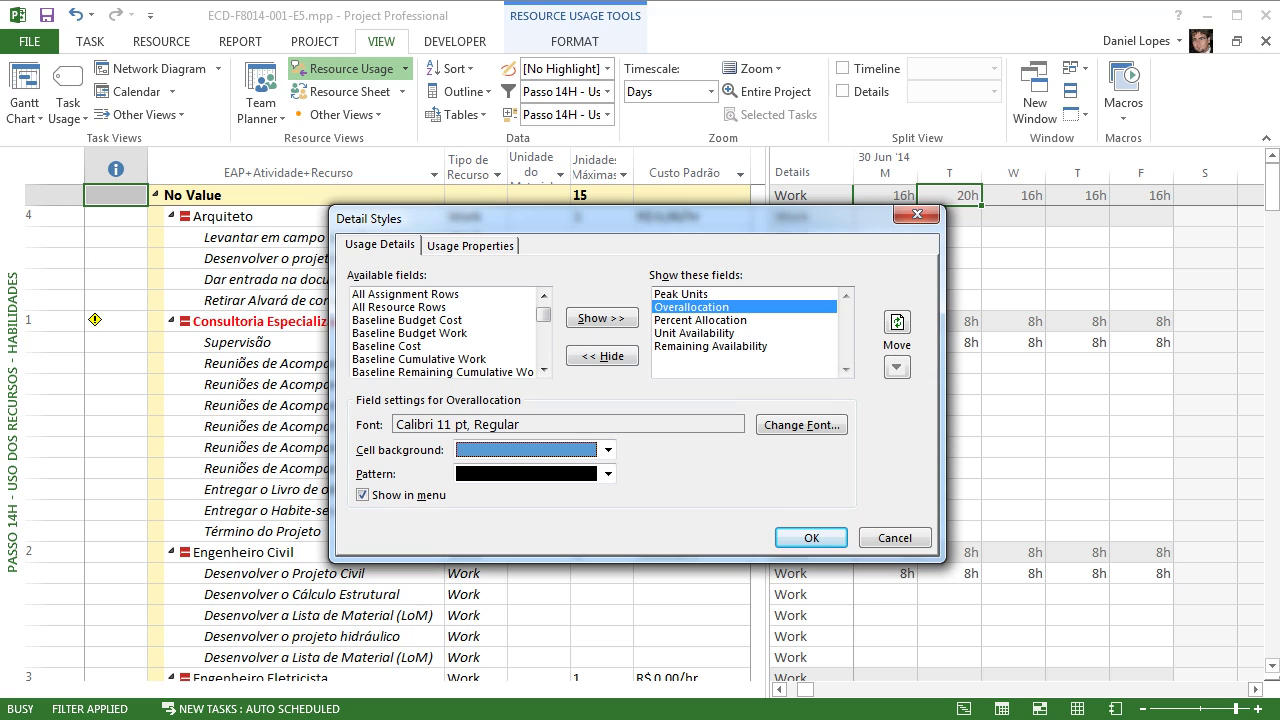
Step: Set the cell background of the Overallocation field to light orange
left_click(700, 320)
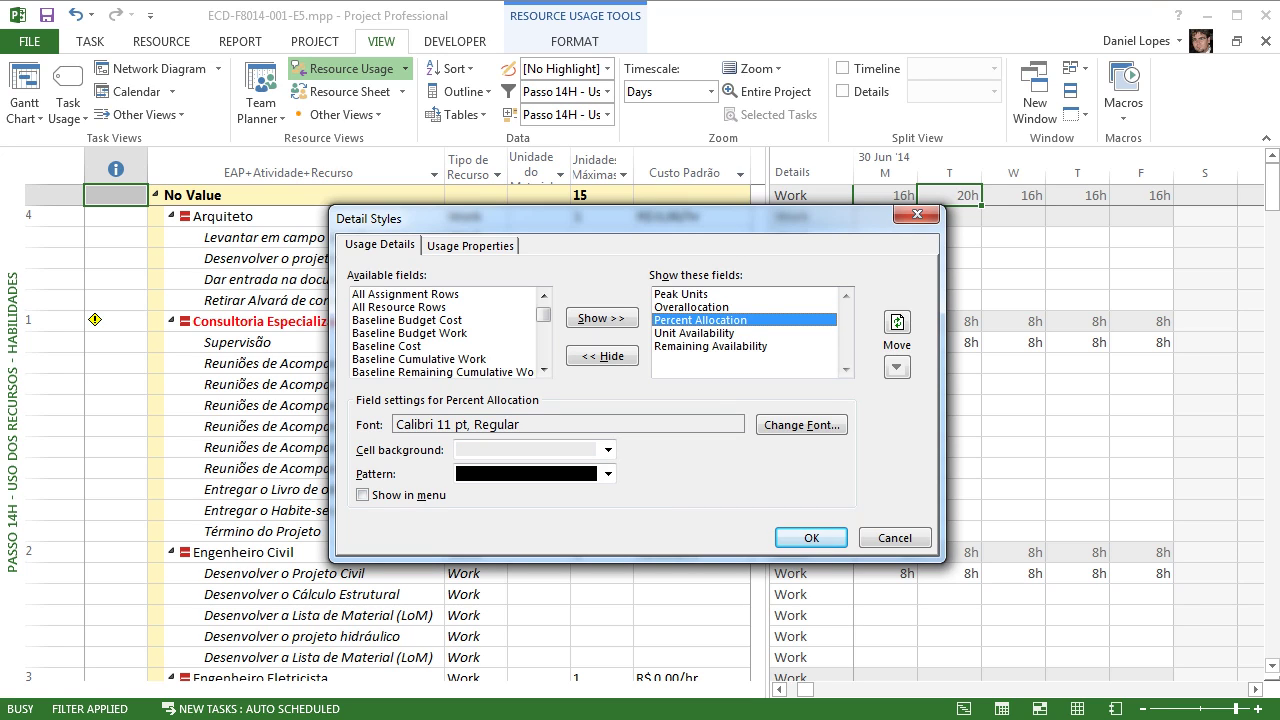
left_click(690, 307)
left_click(607, 450)
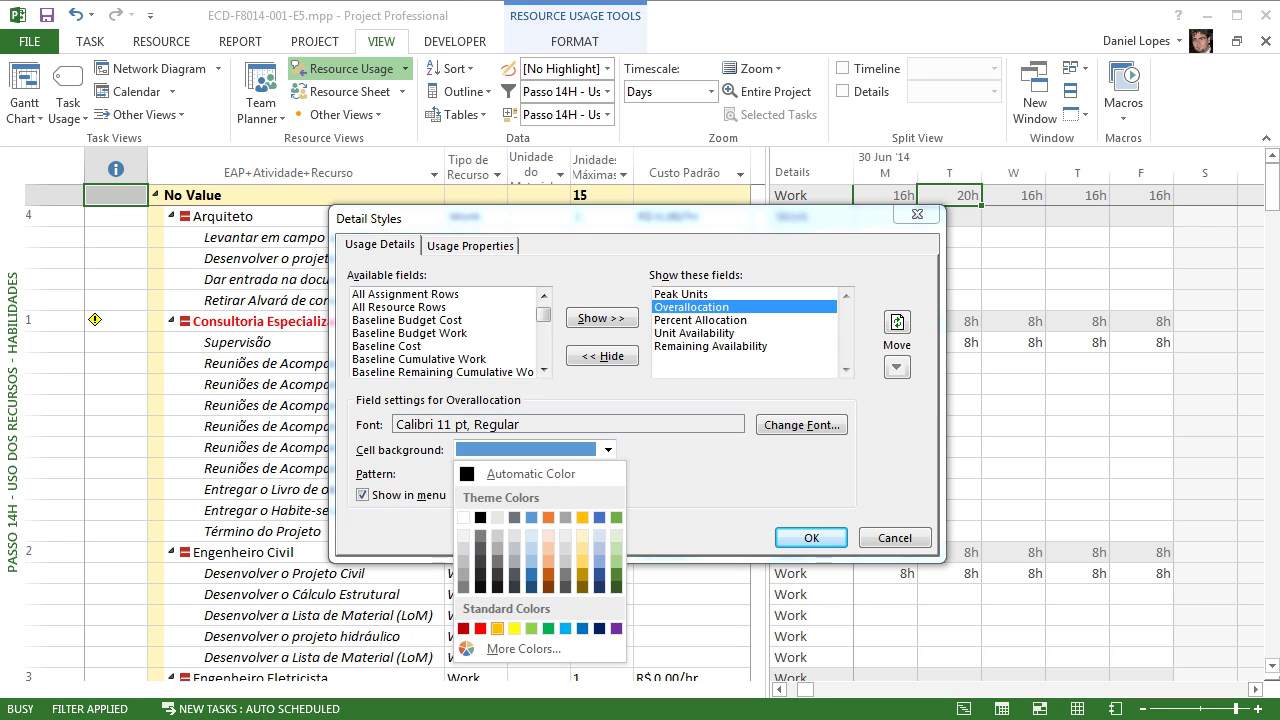
left_click(548, 561)
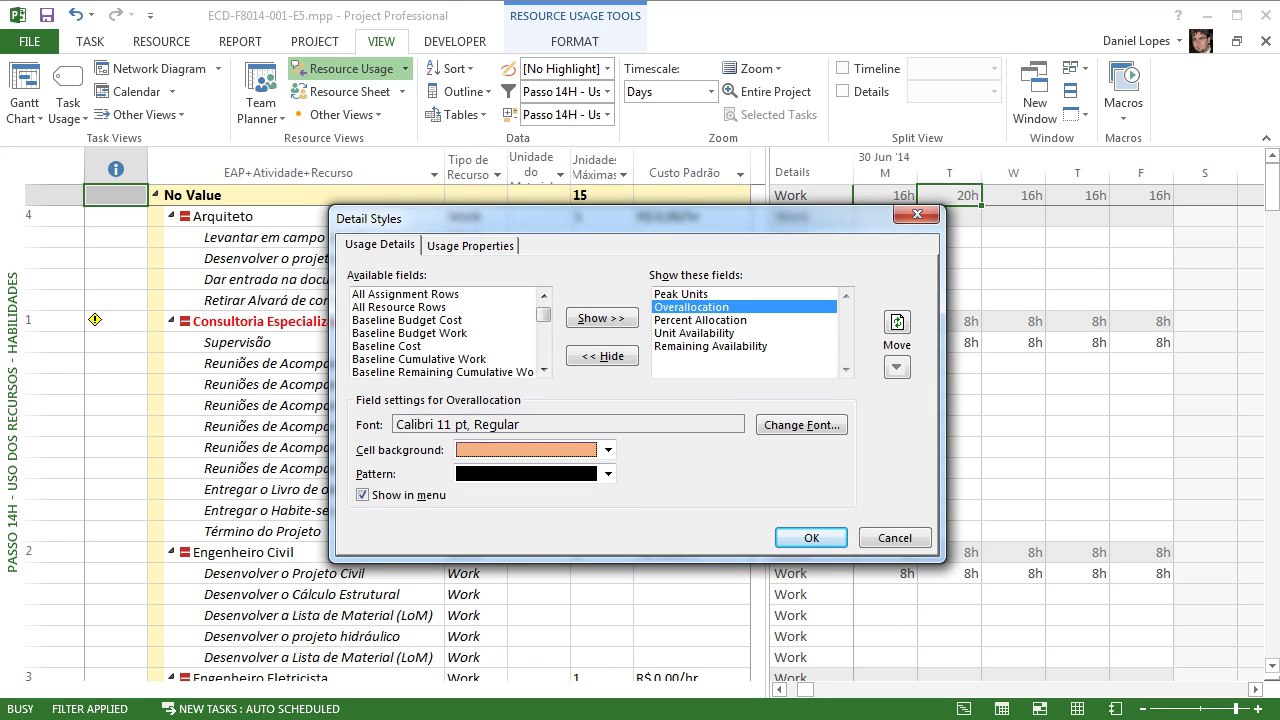
Step: Set the cell background of the Percent Allocation field to the base gold theme color
left_click(700, 320)
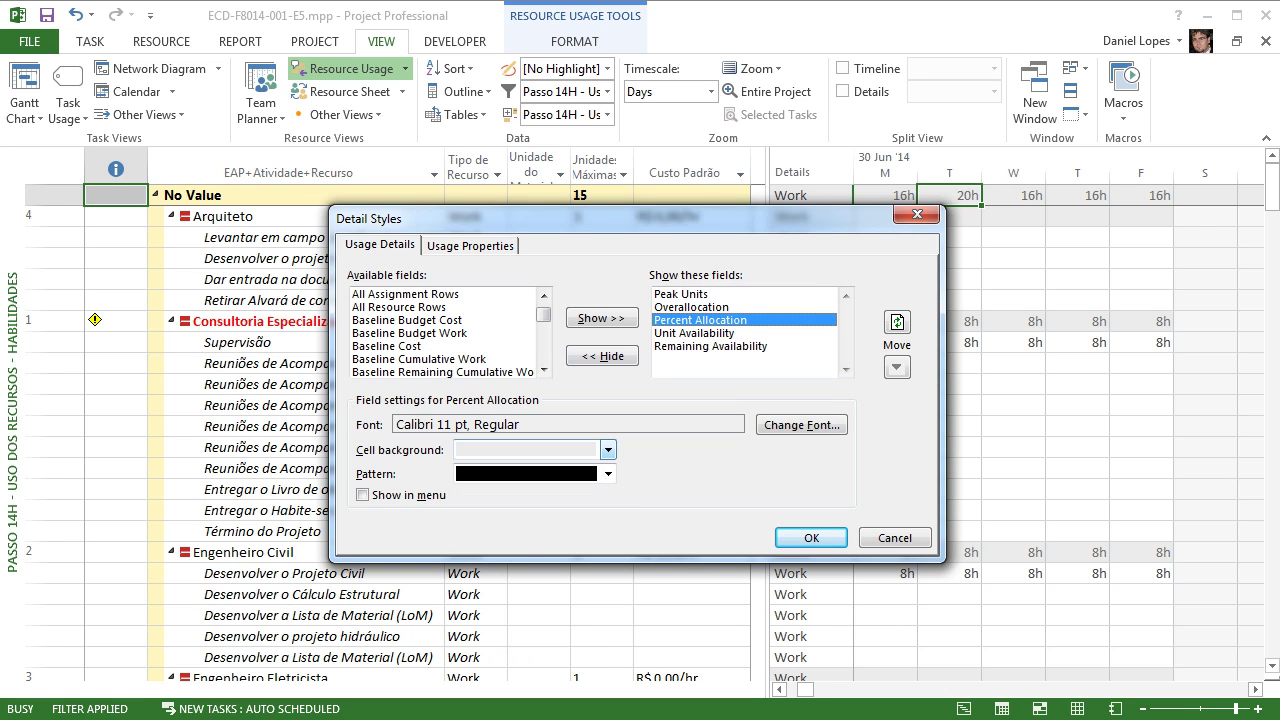
left_click(608, 450)
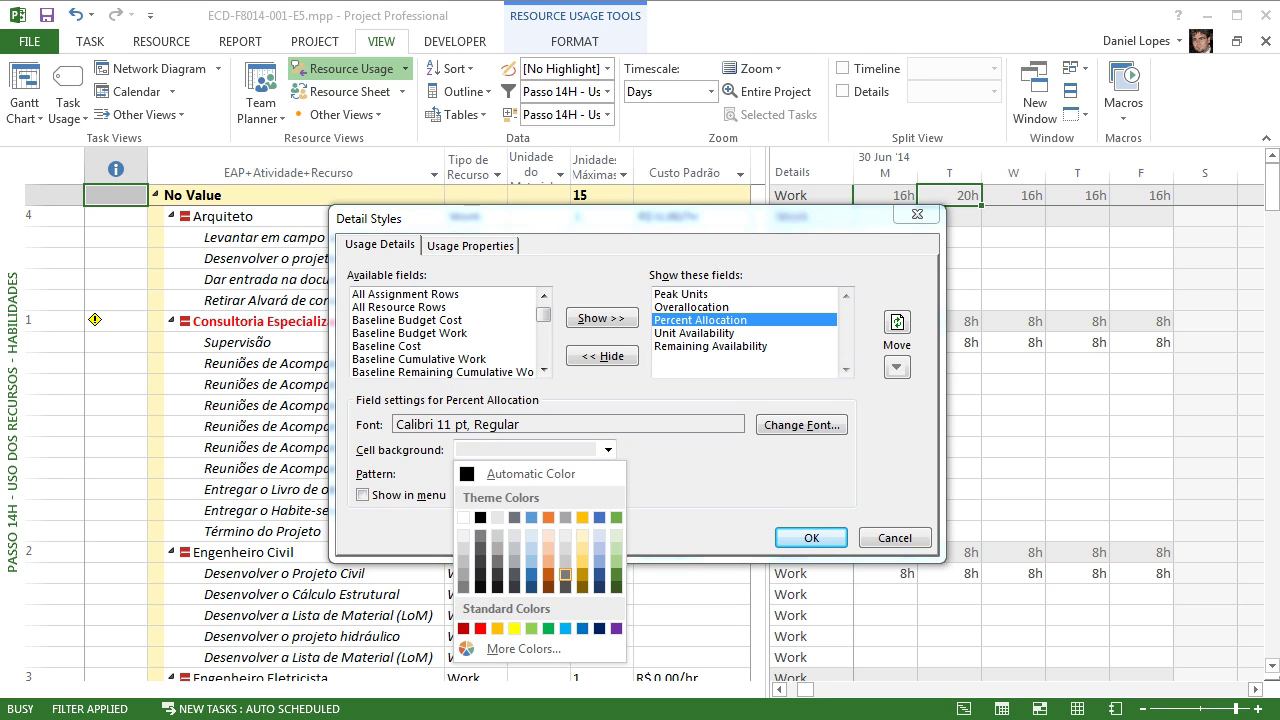
left_click(582, 561)
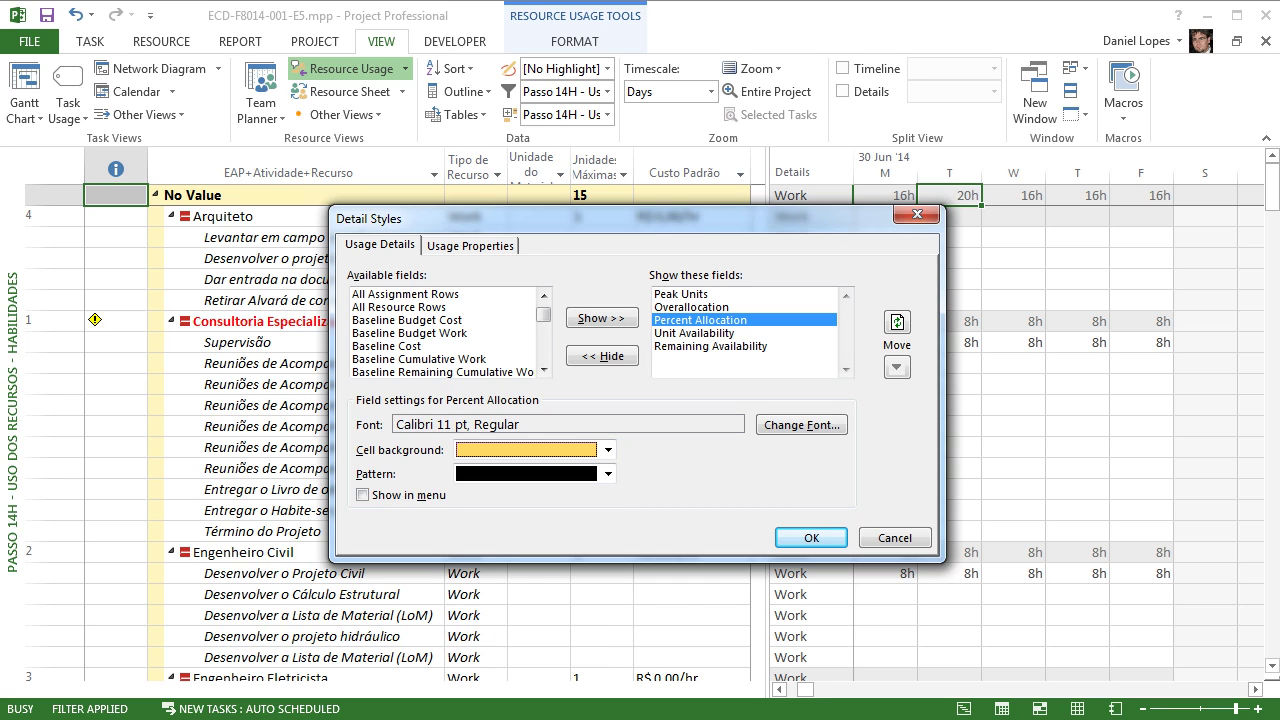
left_click(608, 450)
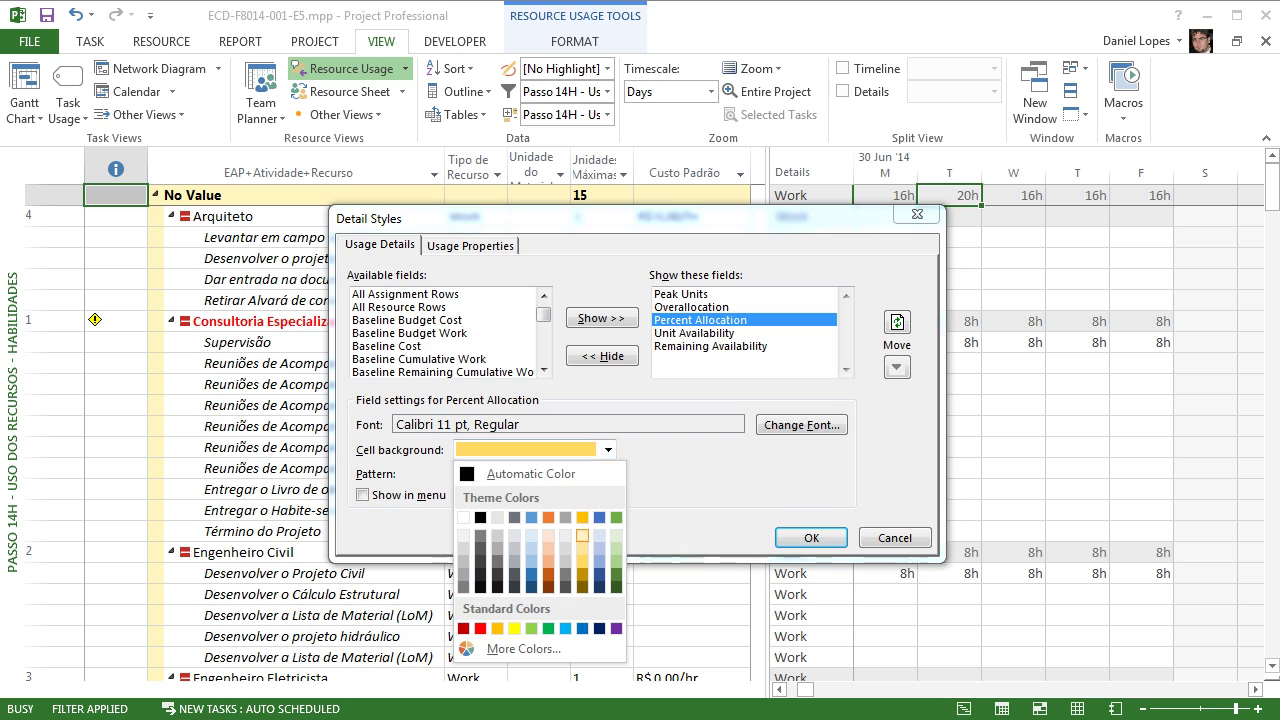
left_click(582, 517)
Step: Give Unit Availability a light blue cell background and Remaining Availability a darker blue one, and apply the detail styles
left_click(694, 333)
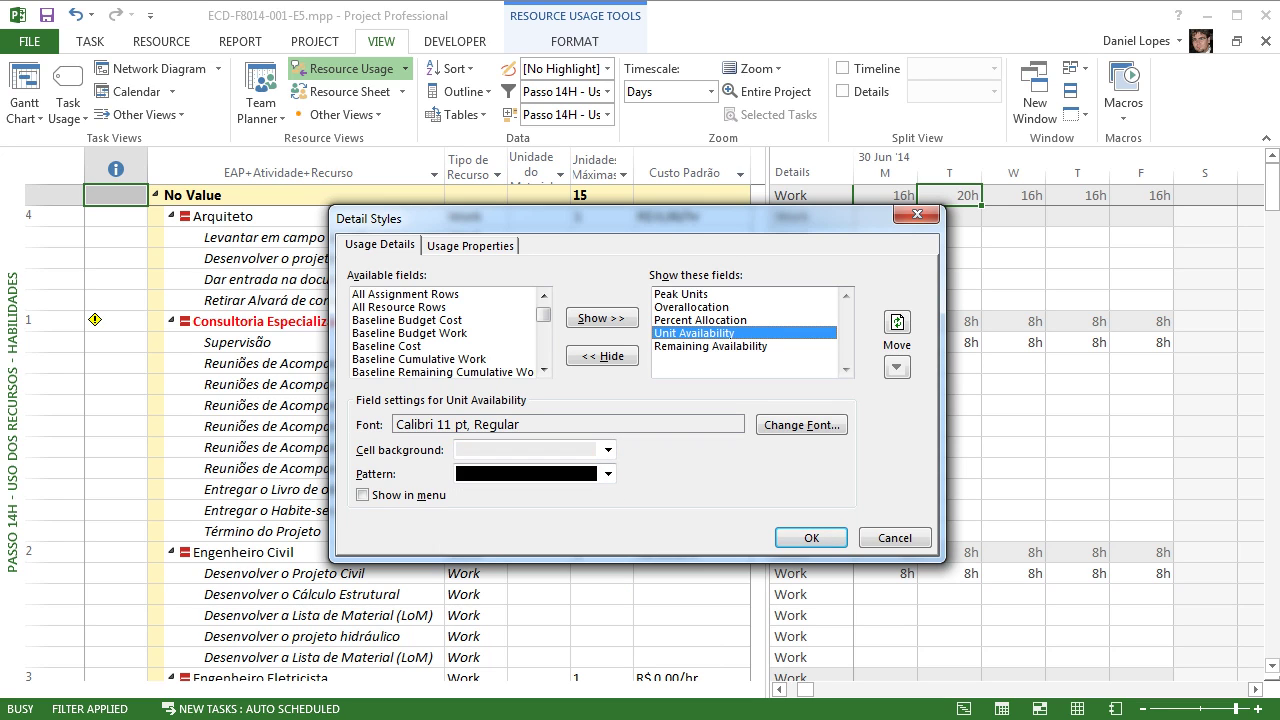
left_click(608, 450)
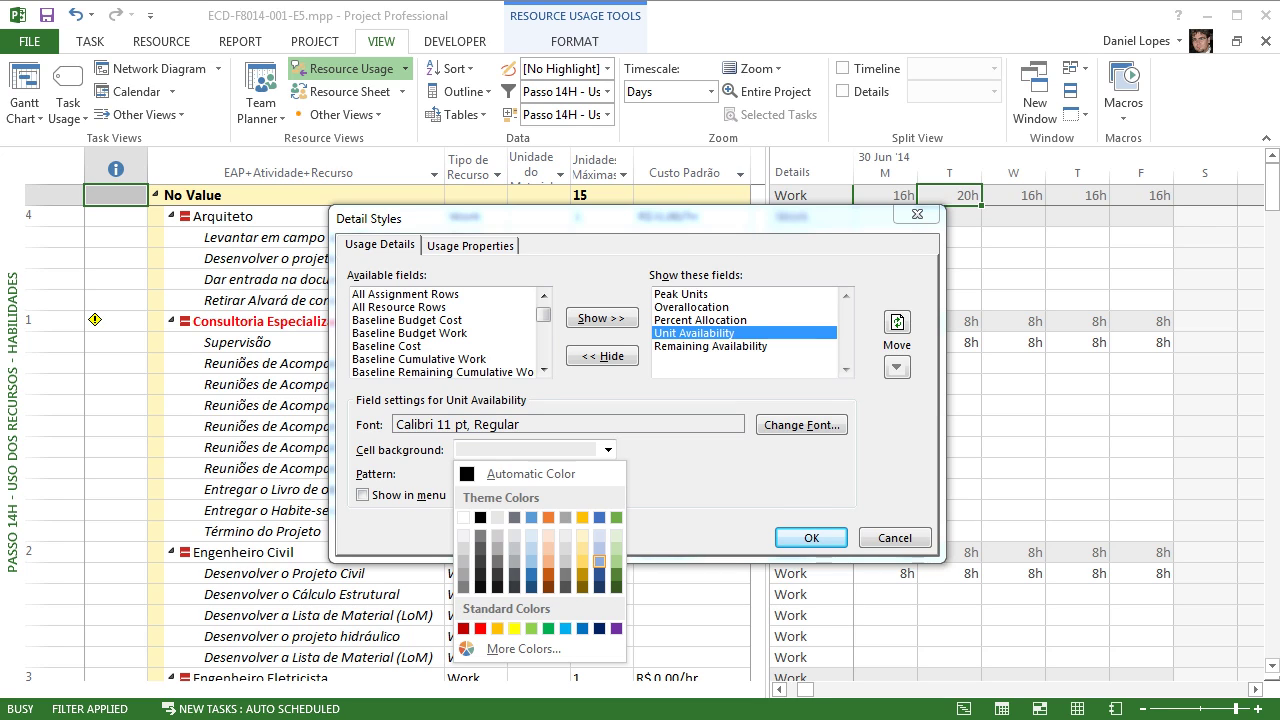
left_click(599, 561)
left_click(710, 346)
left_click(608, 450)
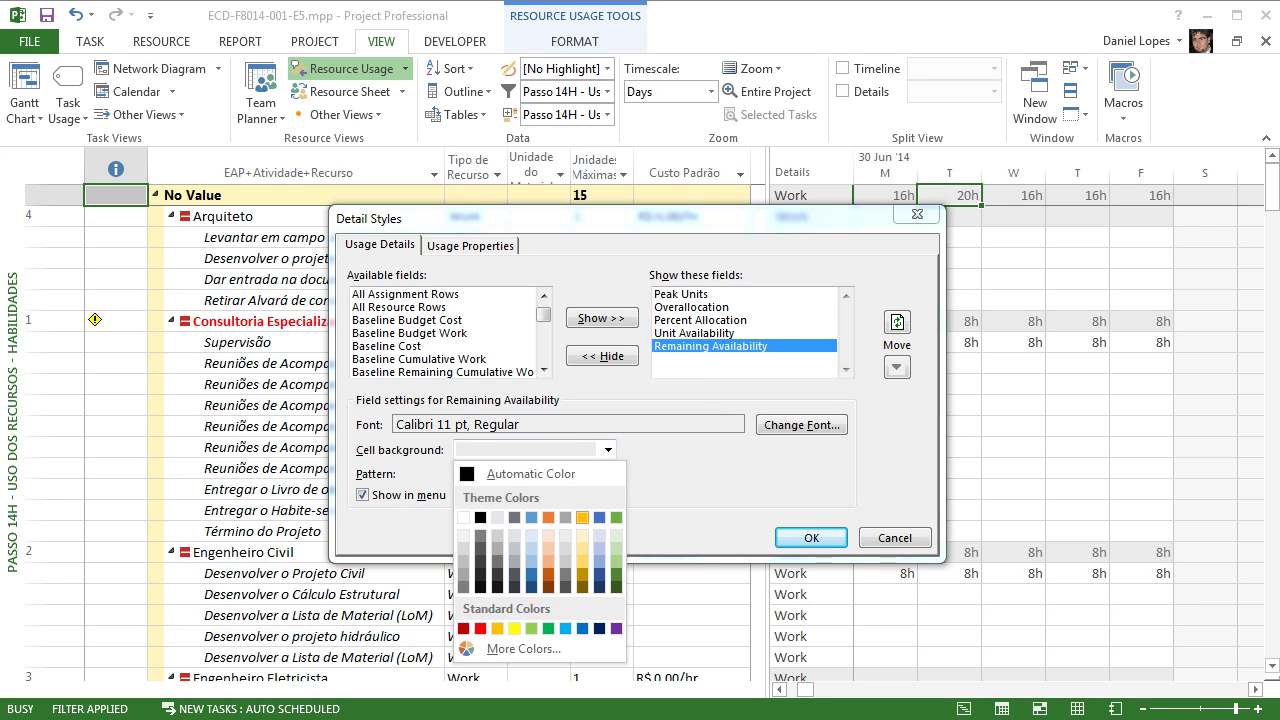
left_click(599, 517)
left_click(811, 538)
left_click(811, 538)
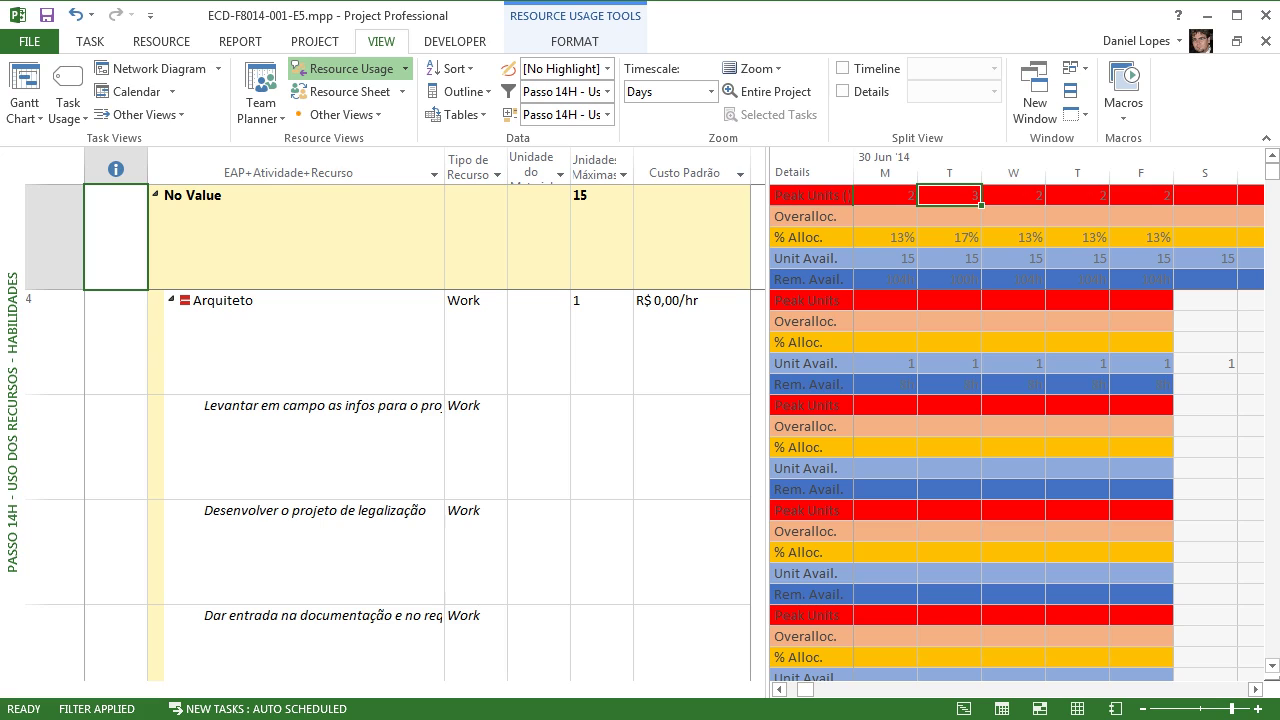
Step: Examine the colored timephased details from the No Value group down to Consultoria Especializada, through the week of 14 July 2014
left_click(885, 238)
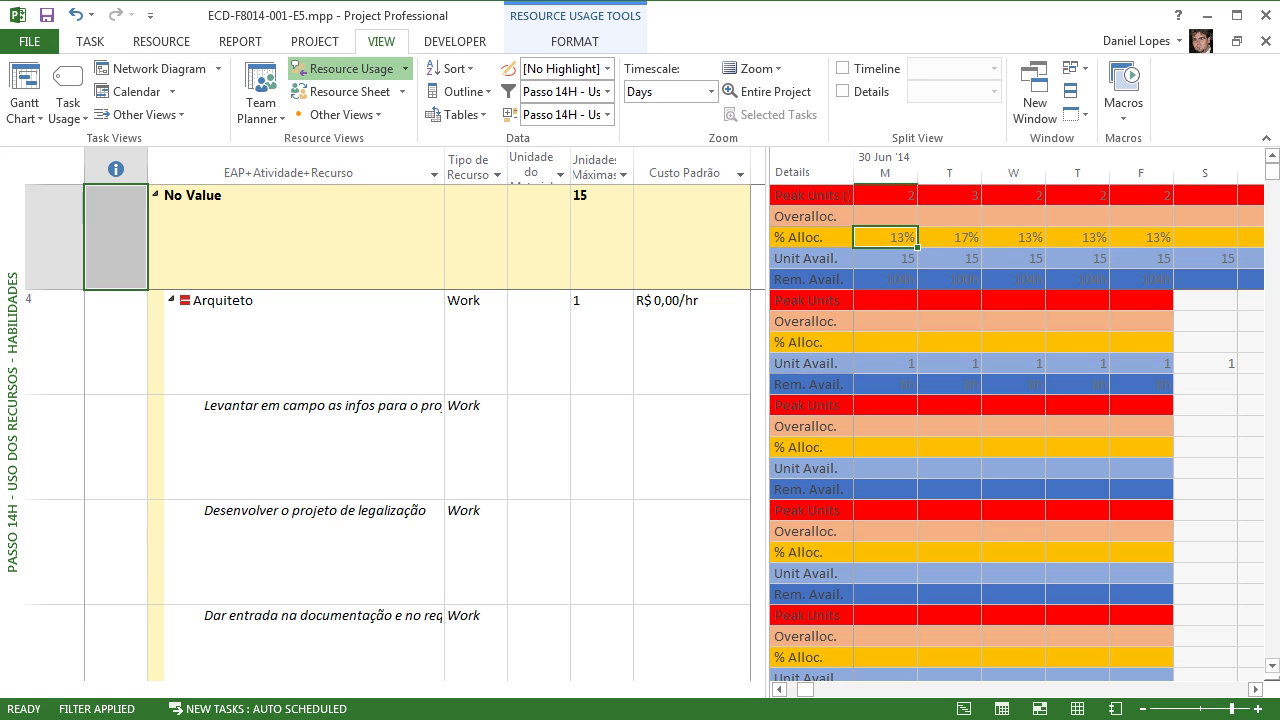
left_click(539, 447)
left_click(296, 342)
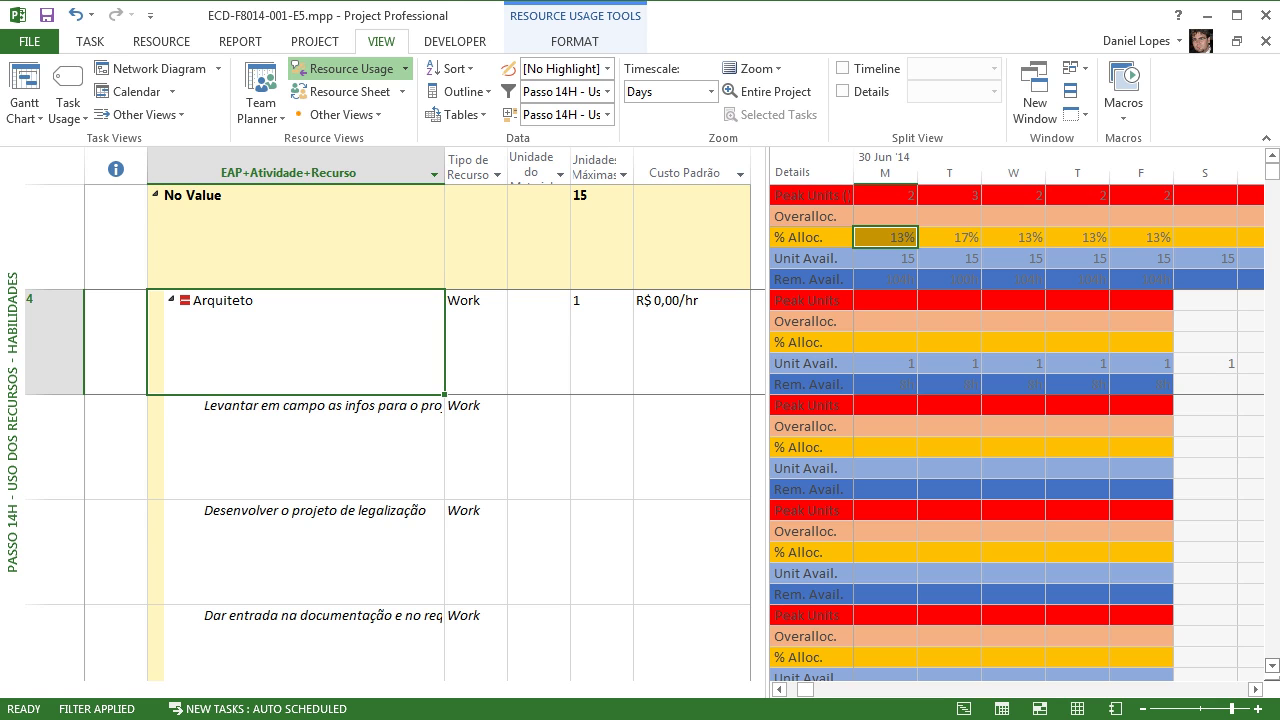
left_click(1272, 666)
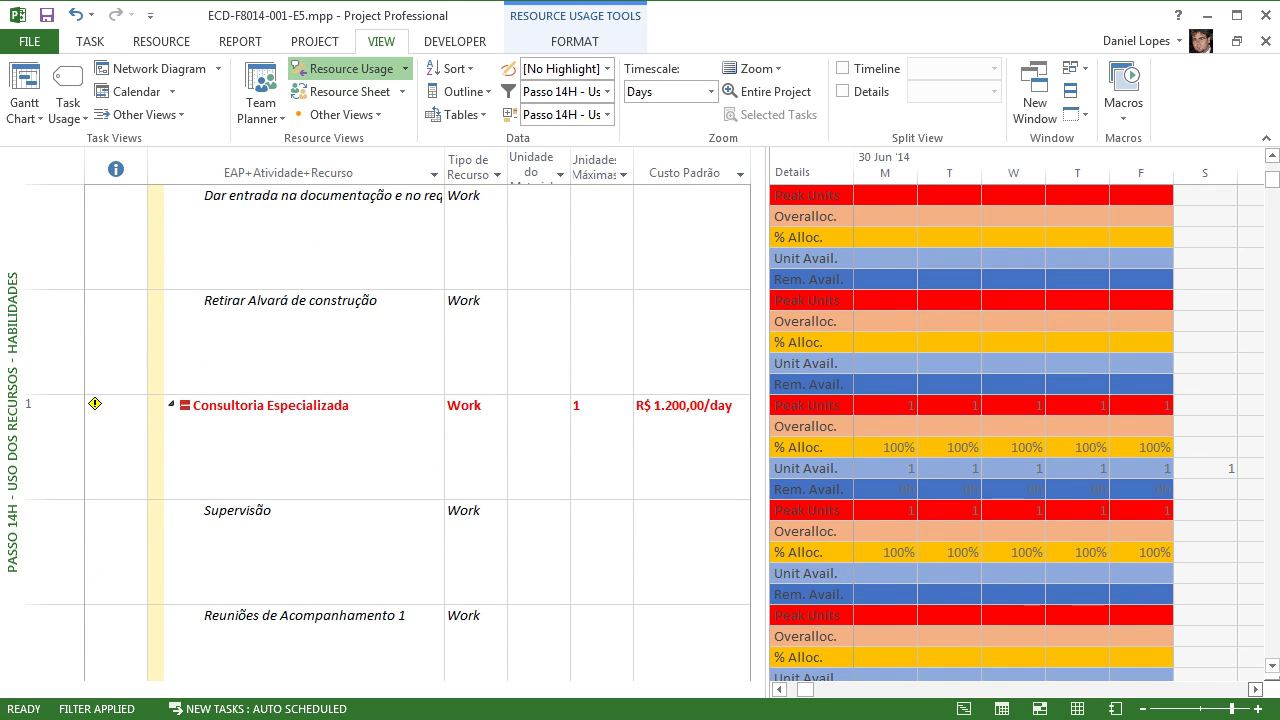
left_click(1255, 689)
scroll(1059, 424, "right", 4)
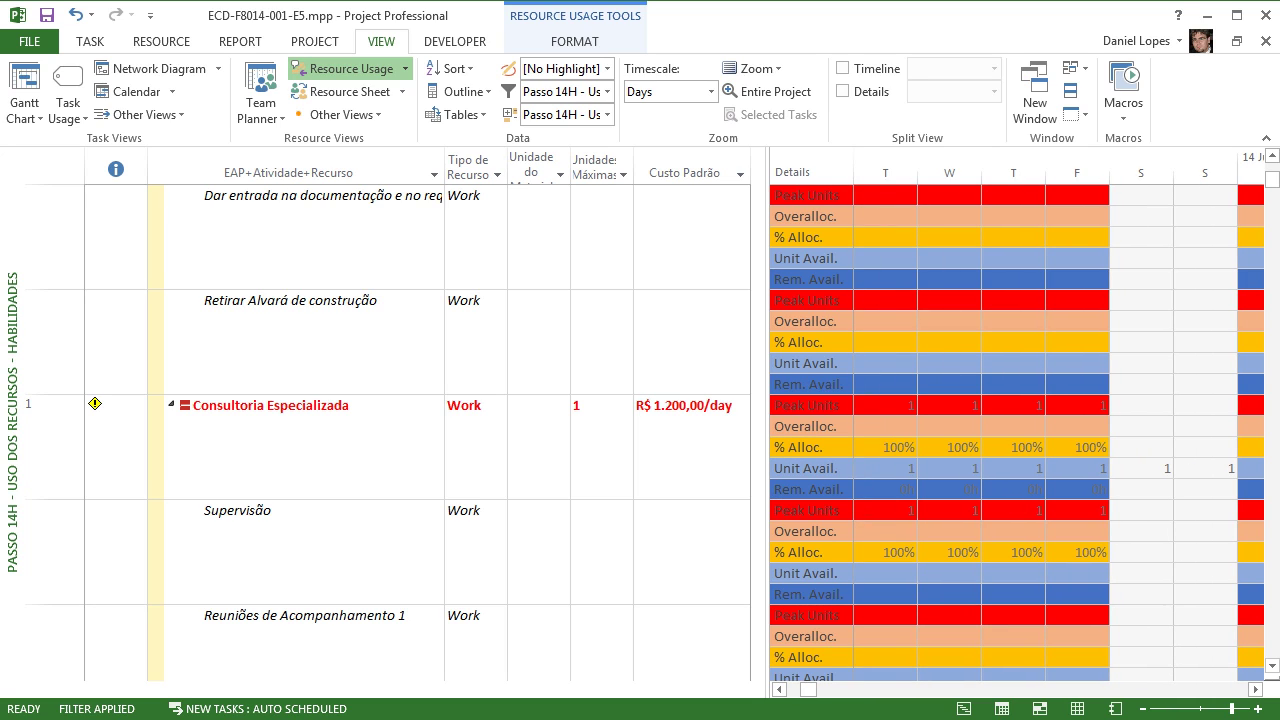
left_click(1255, 689)
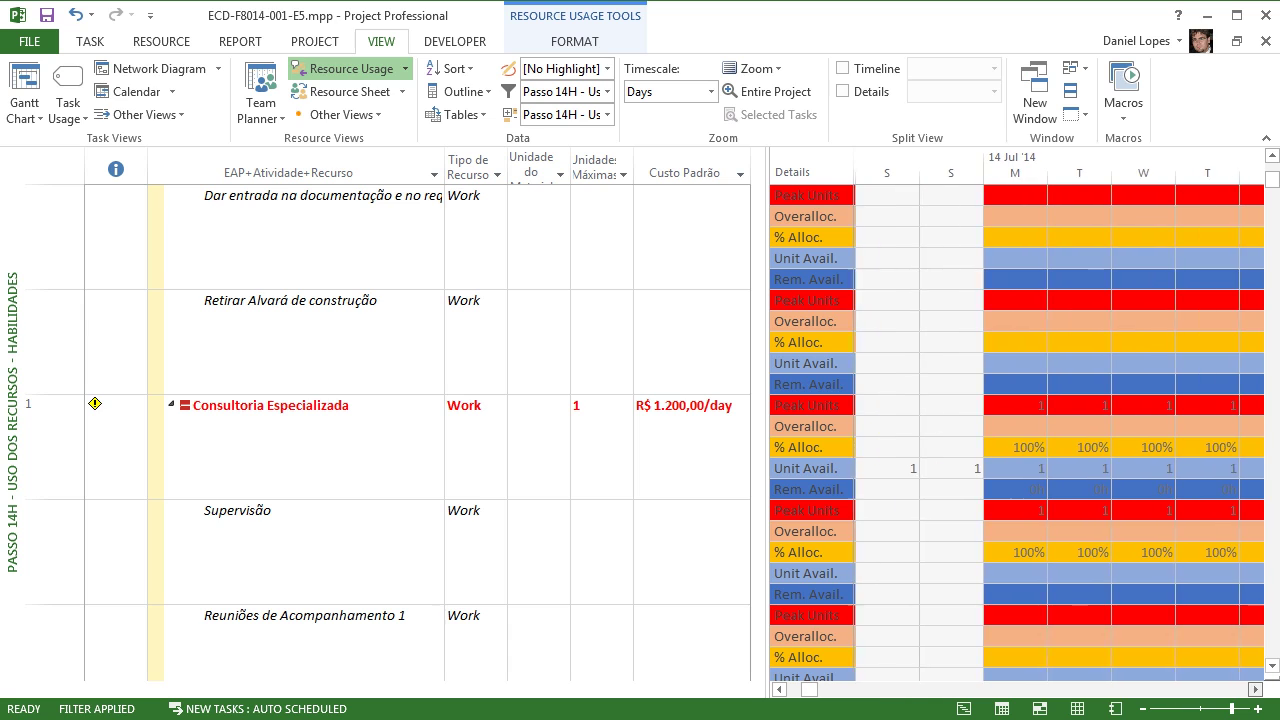
left_click(1255, 689)
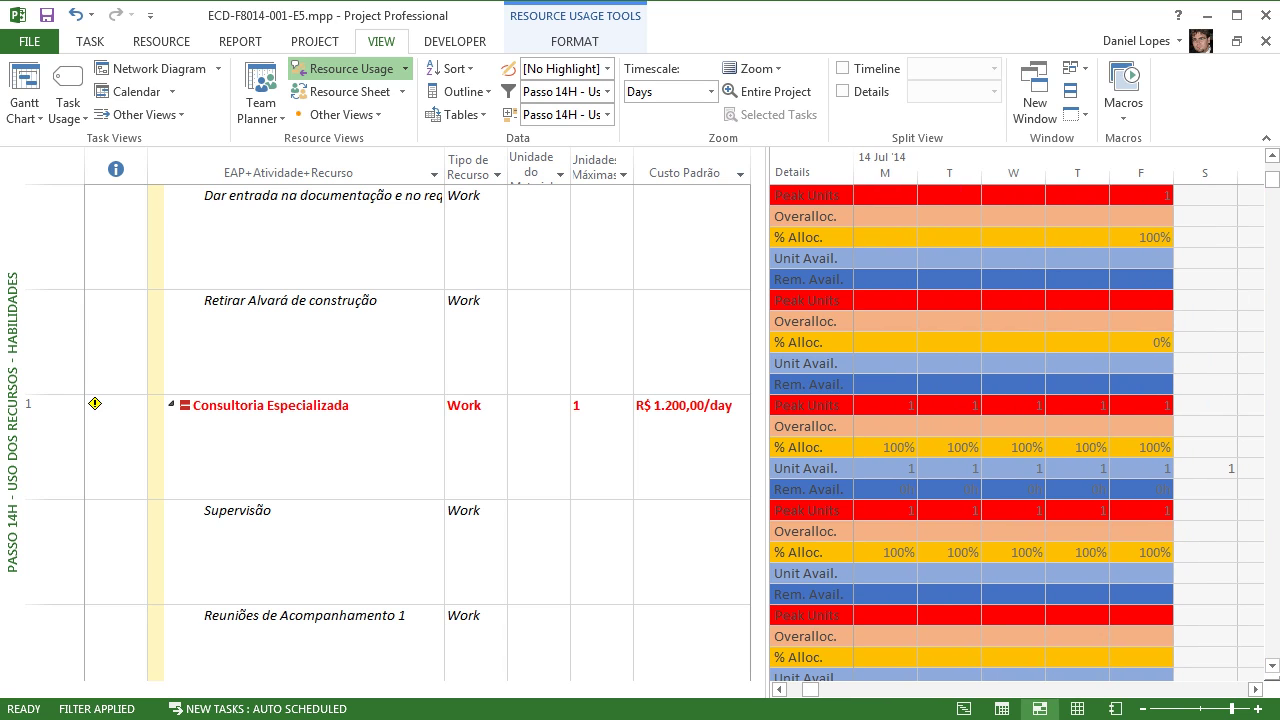
Step: Examine the timephased allocation and availability details of Engenheiro Civil through the week of 4 August 2014
left_click(1272, 665)
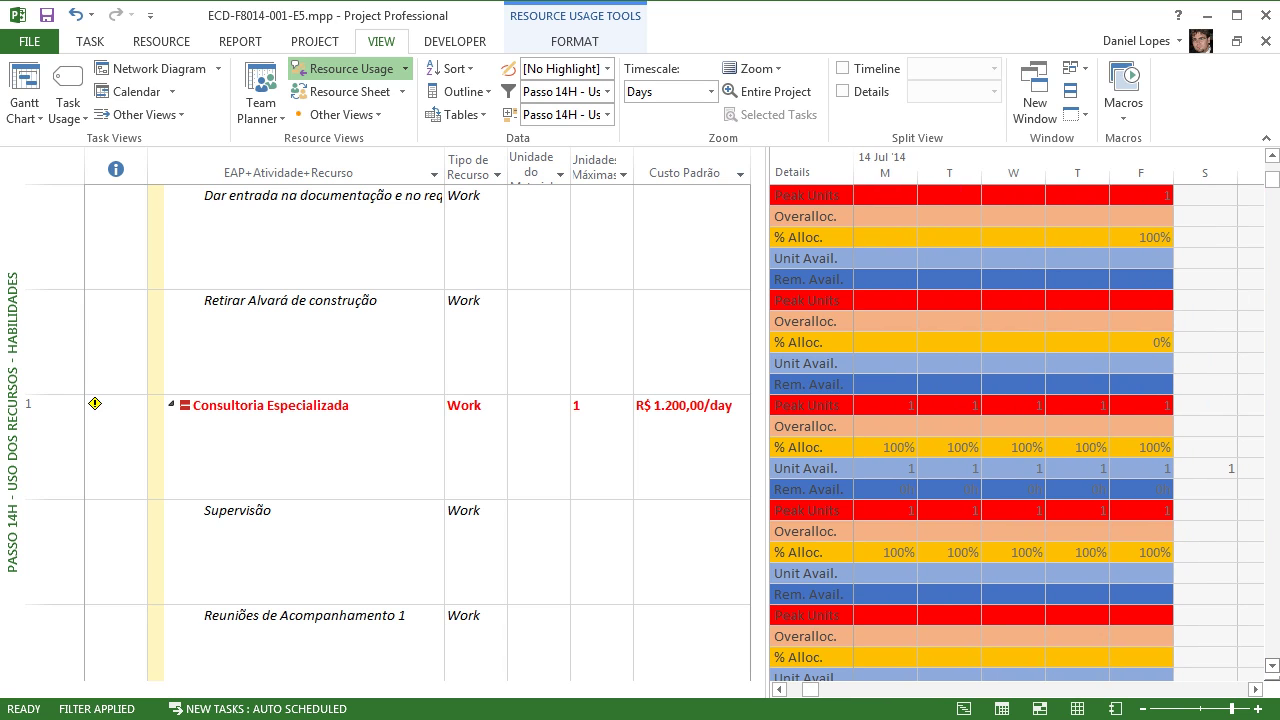
left_click(1272, 665)
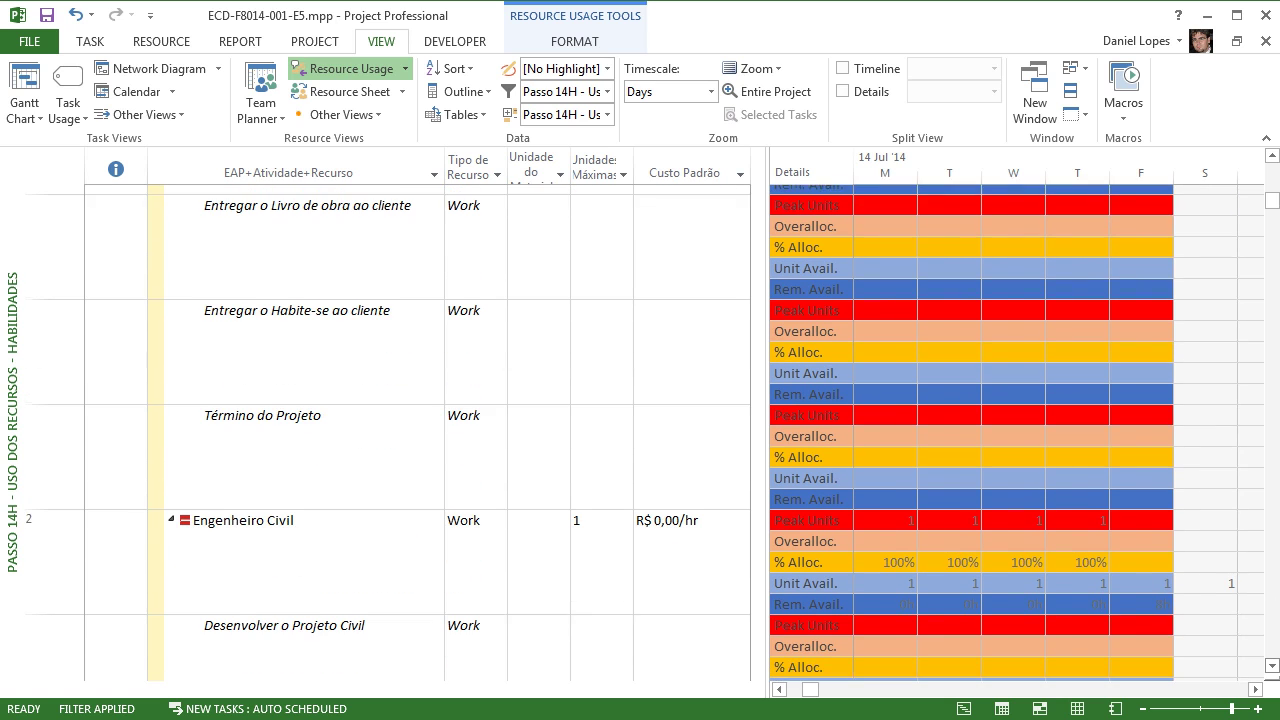
left_click(1272, 665)
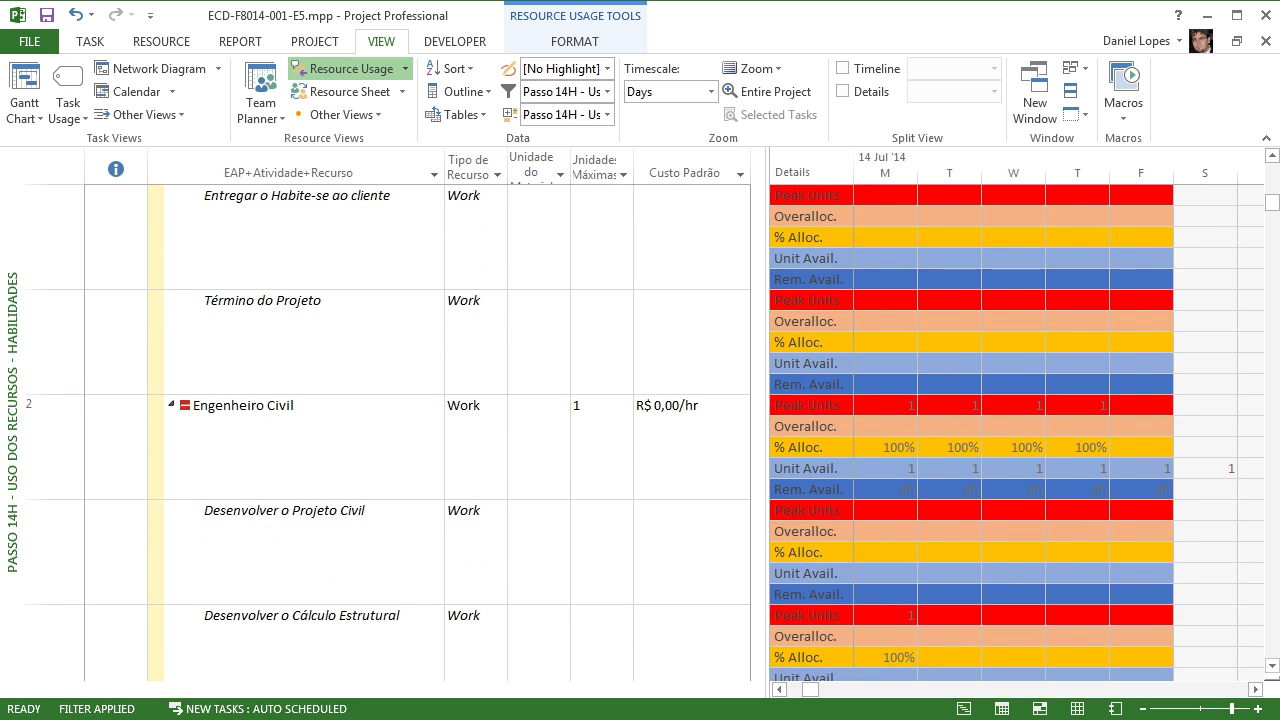
left_click(1256, 689)
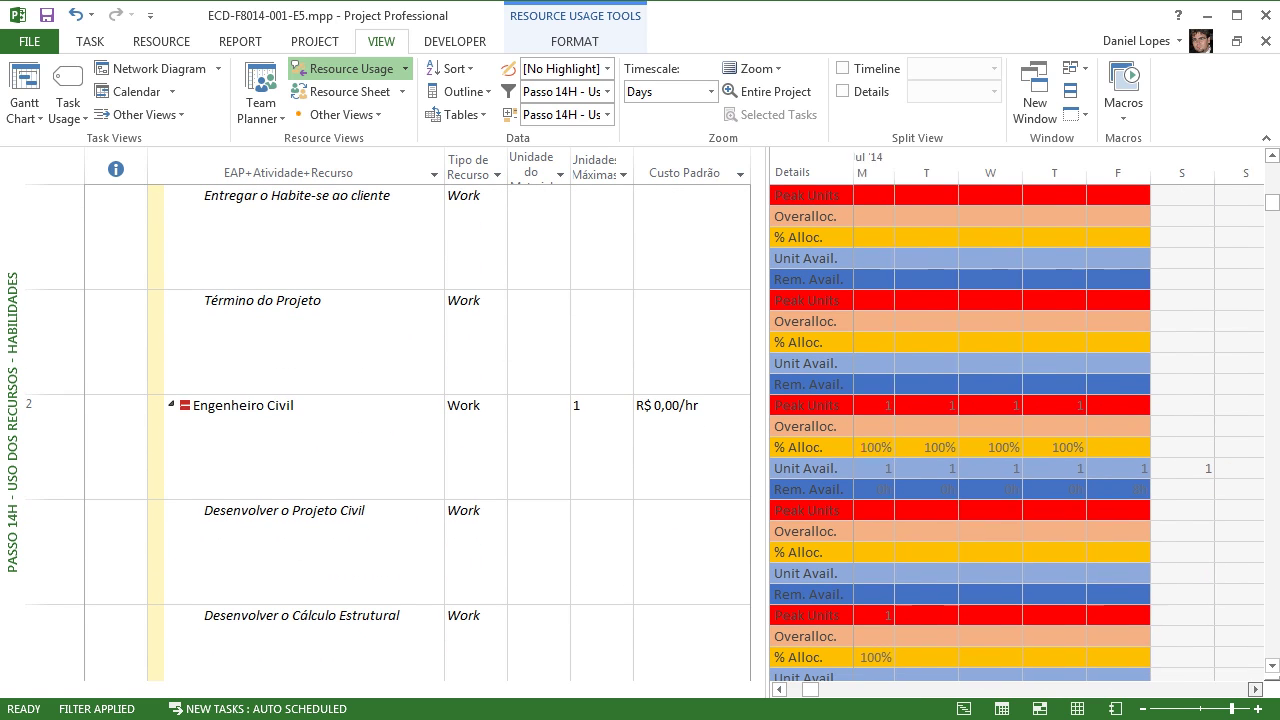
left_click(1256, 689)
left_click(1256, 689)
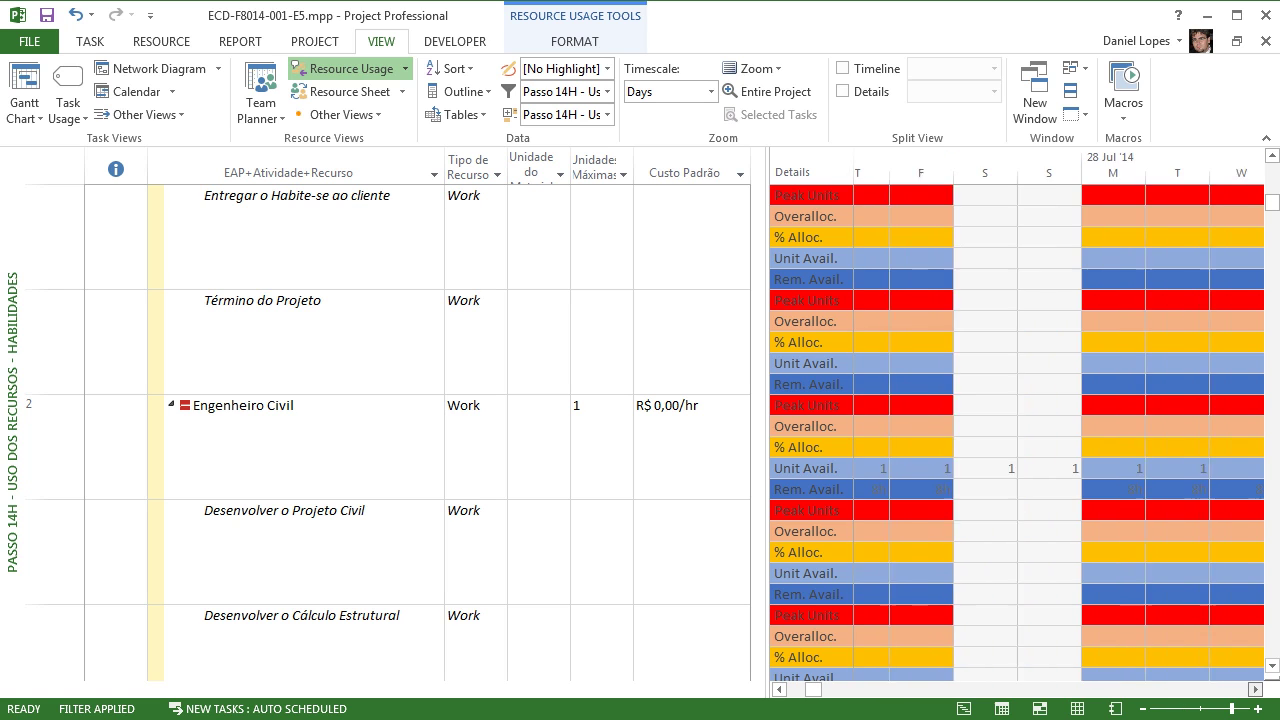
left_click(1256, 689)
left_click(1256, 689)
left_click(1256, 689)
left_click(1256, 689)
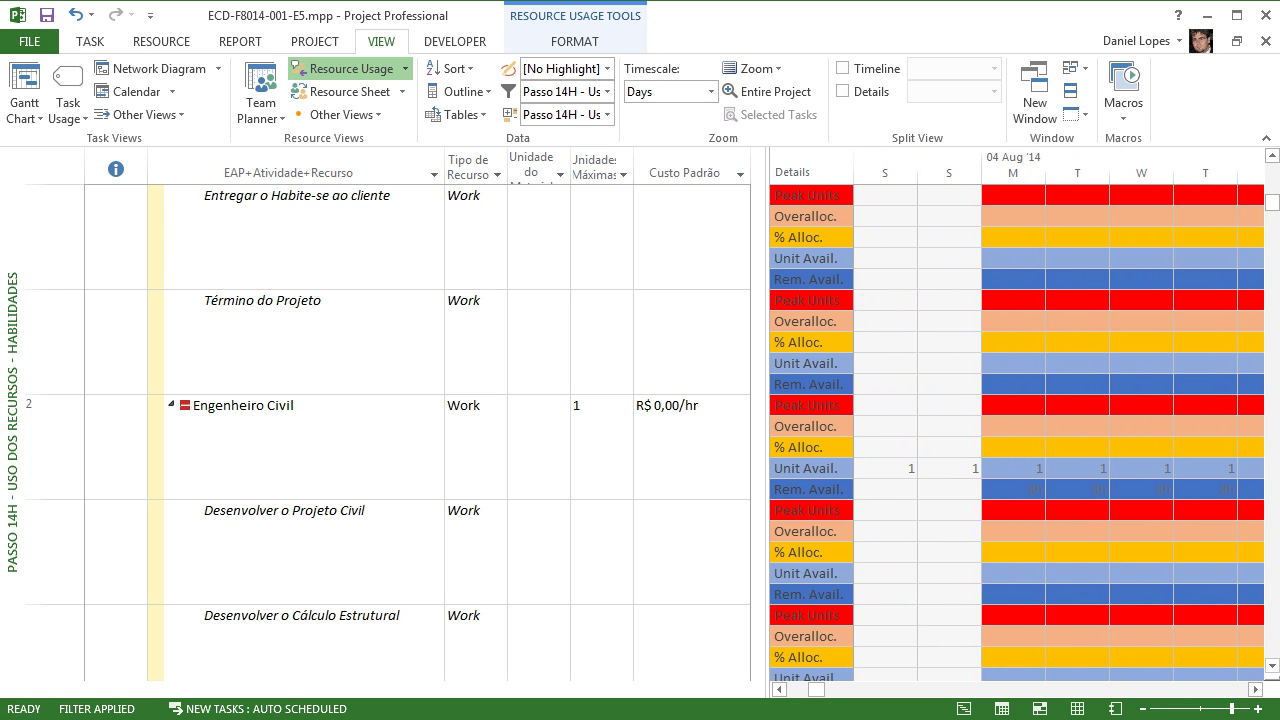
Step: Examine the No Value group's daily percent allocation for the weeks of 2 and 9 June 2014
left_click_drag(816, 689, 796, 689)
left_click_drag(1272, 203, 1272, 172)
scroll(395, 432, "up", 1)
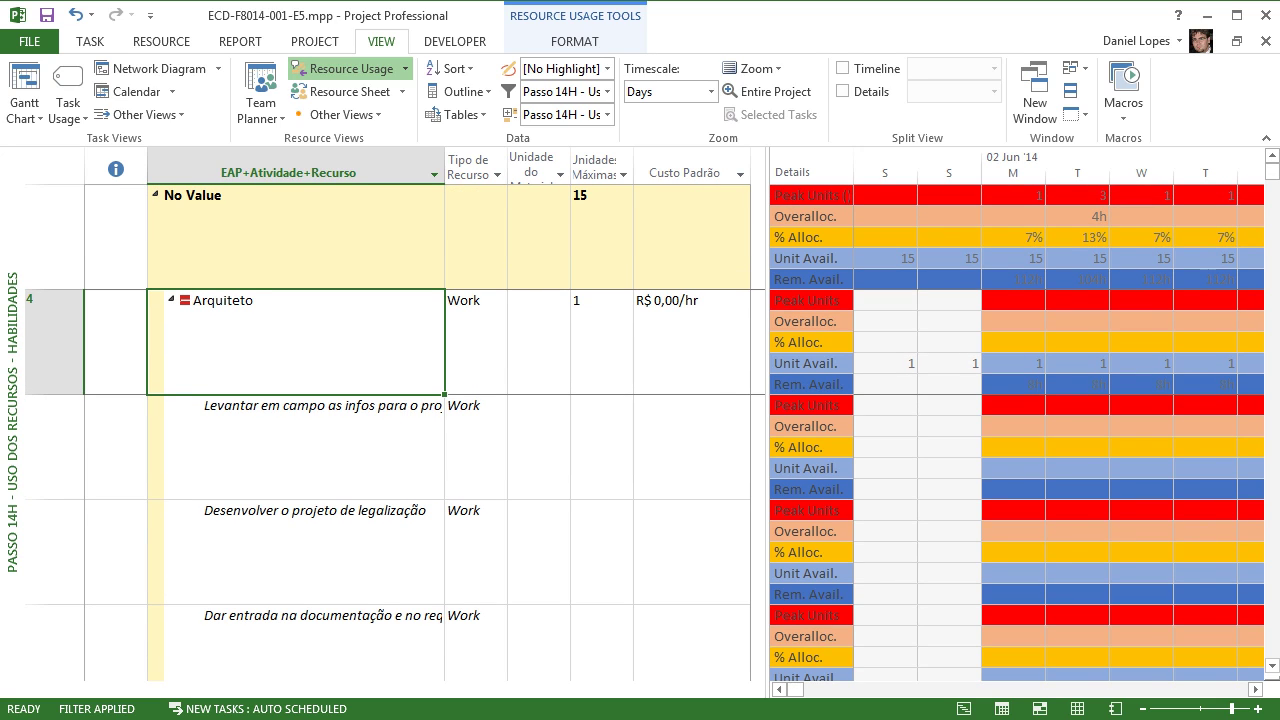
left_click(1014, 238)
key("Right")
key("Right")
key("Right")
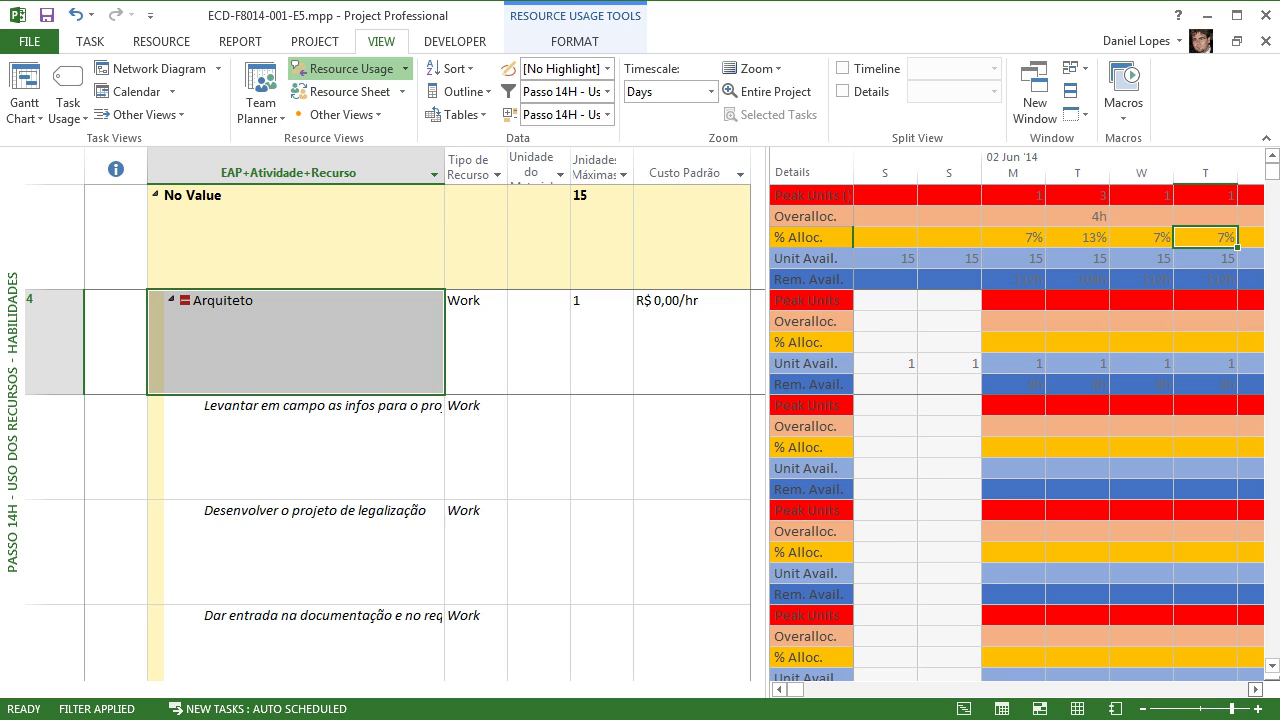
left_click(1255, 690)
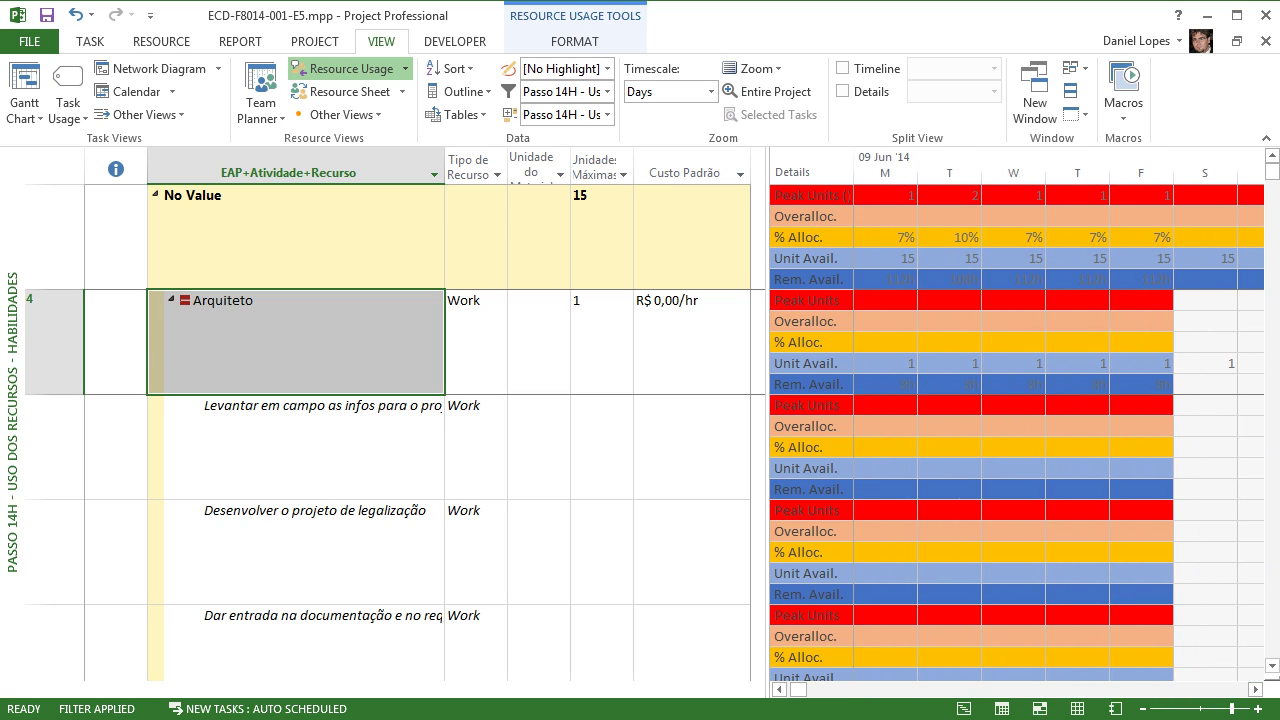